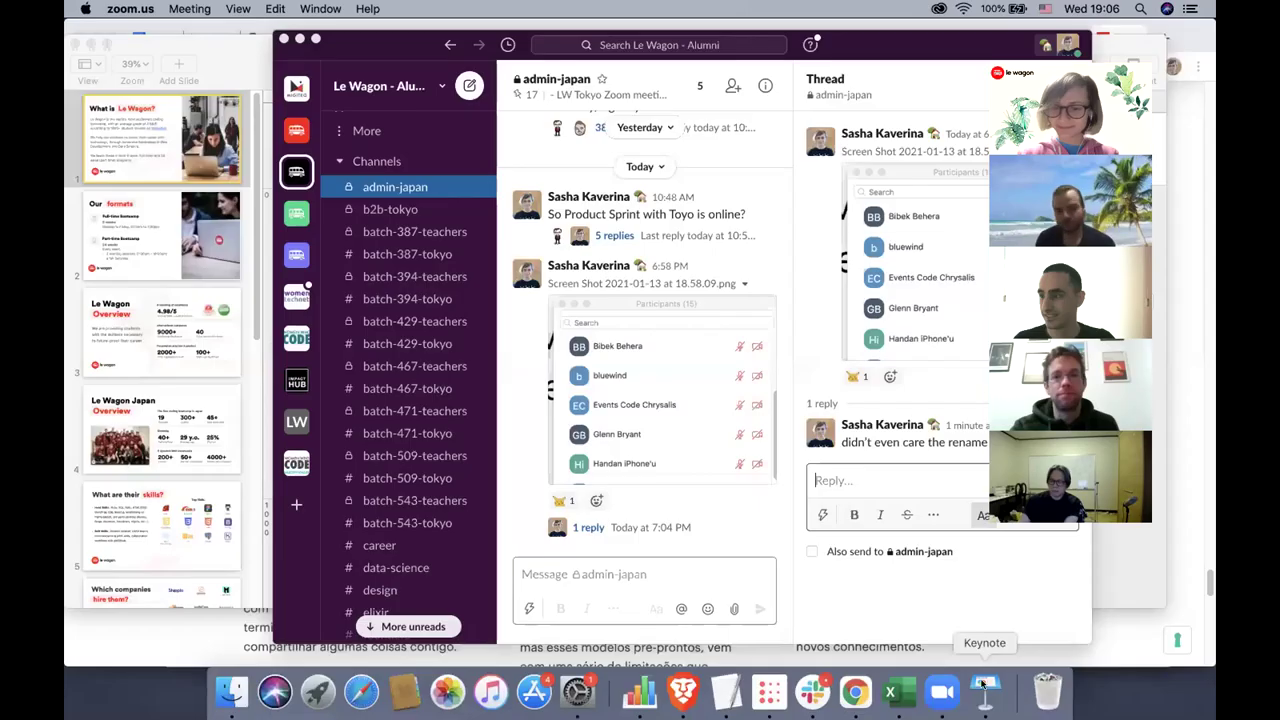
- Bring the Le Wagon Keynote deck to the front from the Dock
left_click(982, 690)
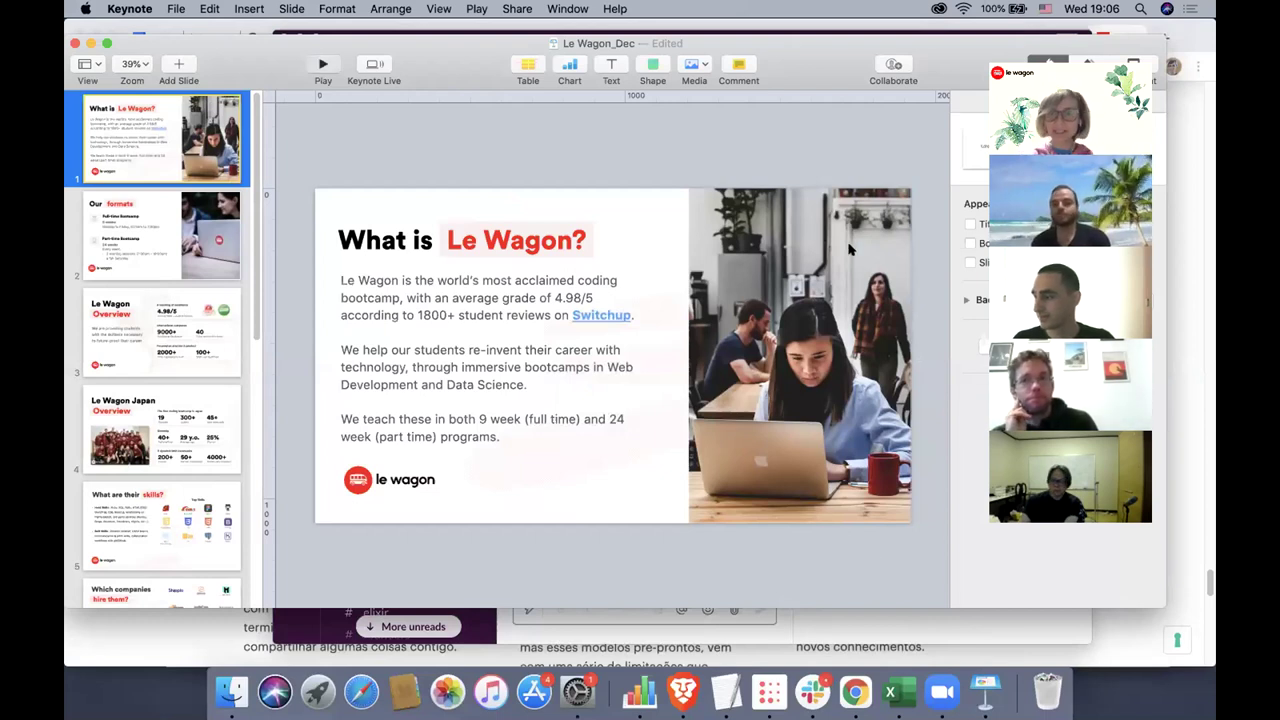
- Play the Le Wagon deck as a full-screen slideshow from the first slide
key("alt+super+p")
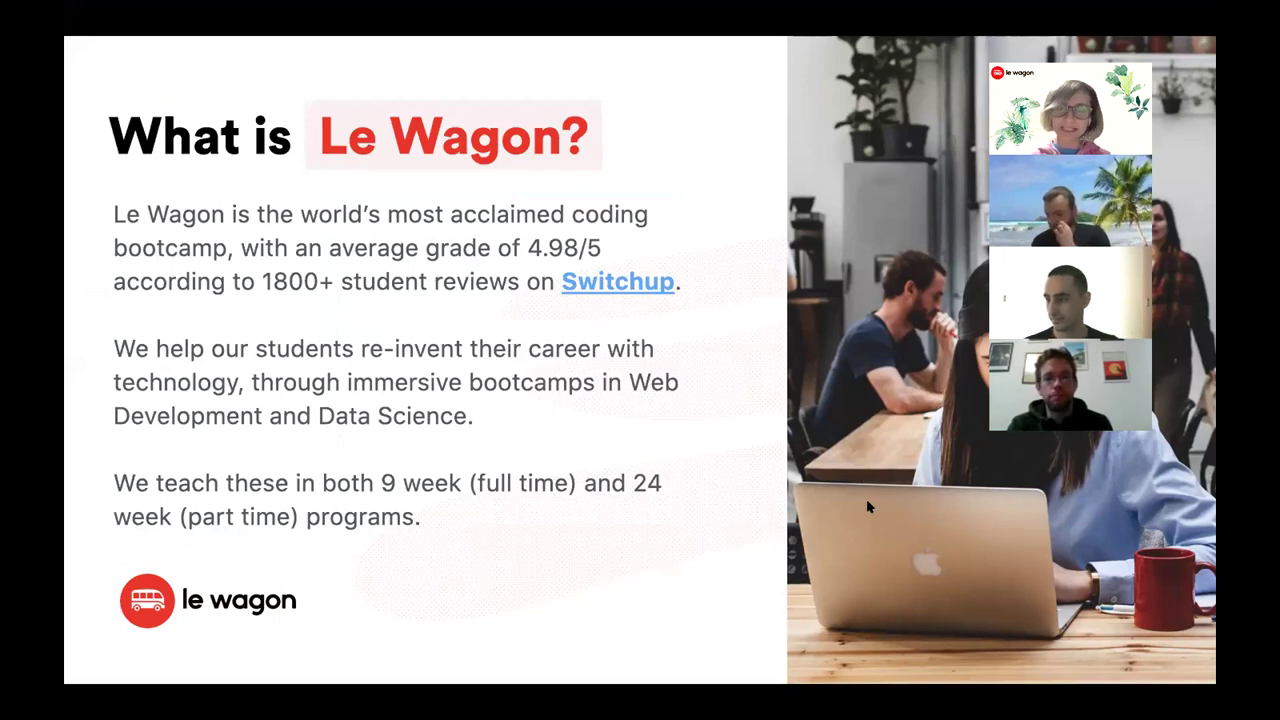
- Advance the slideshow past 'Our formats' to the 'Le Wagon Overview' slide
key("Right")
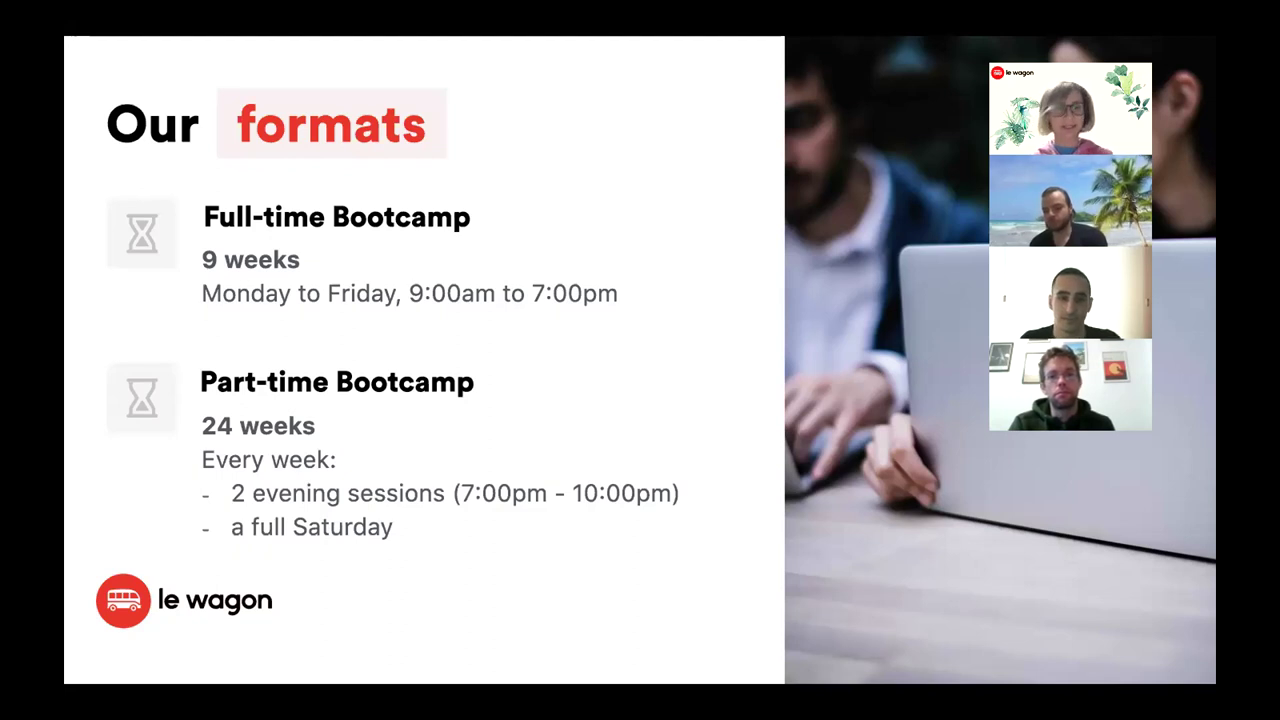
key("Right")
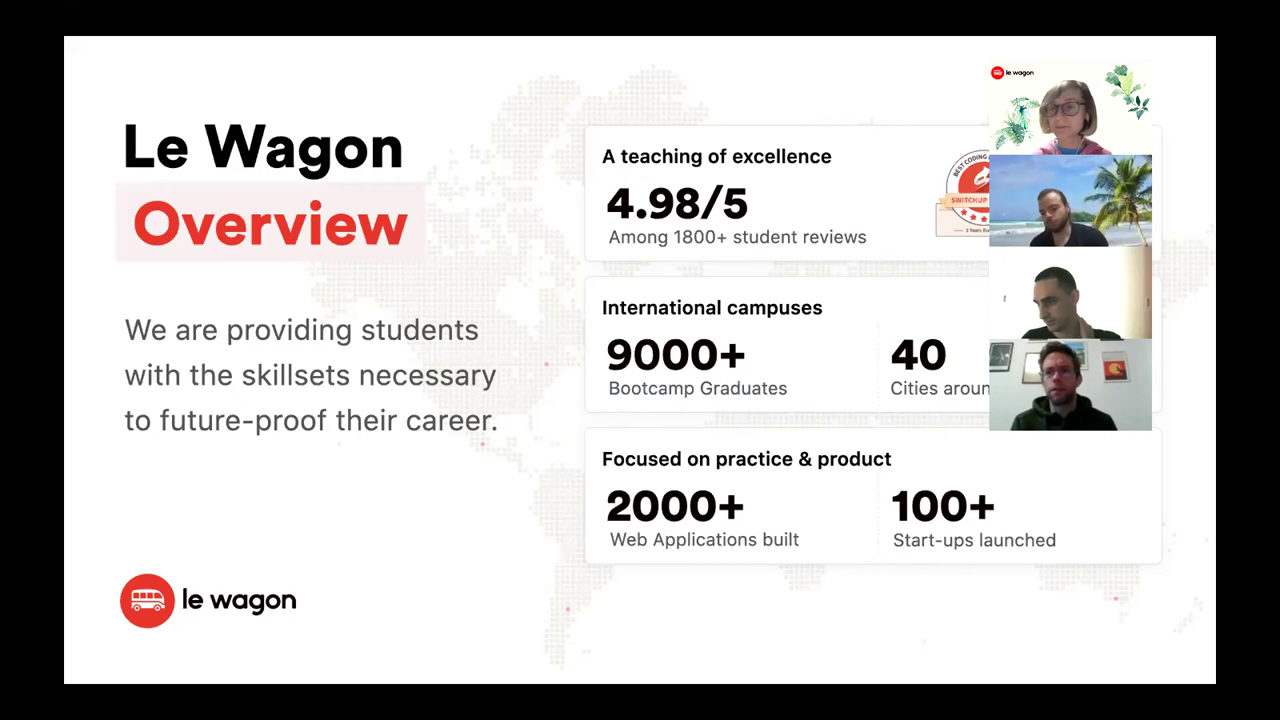
- Advance past the Le Wagon Japan Overview to the 'What are their skills?' slide
key("Right")
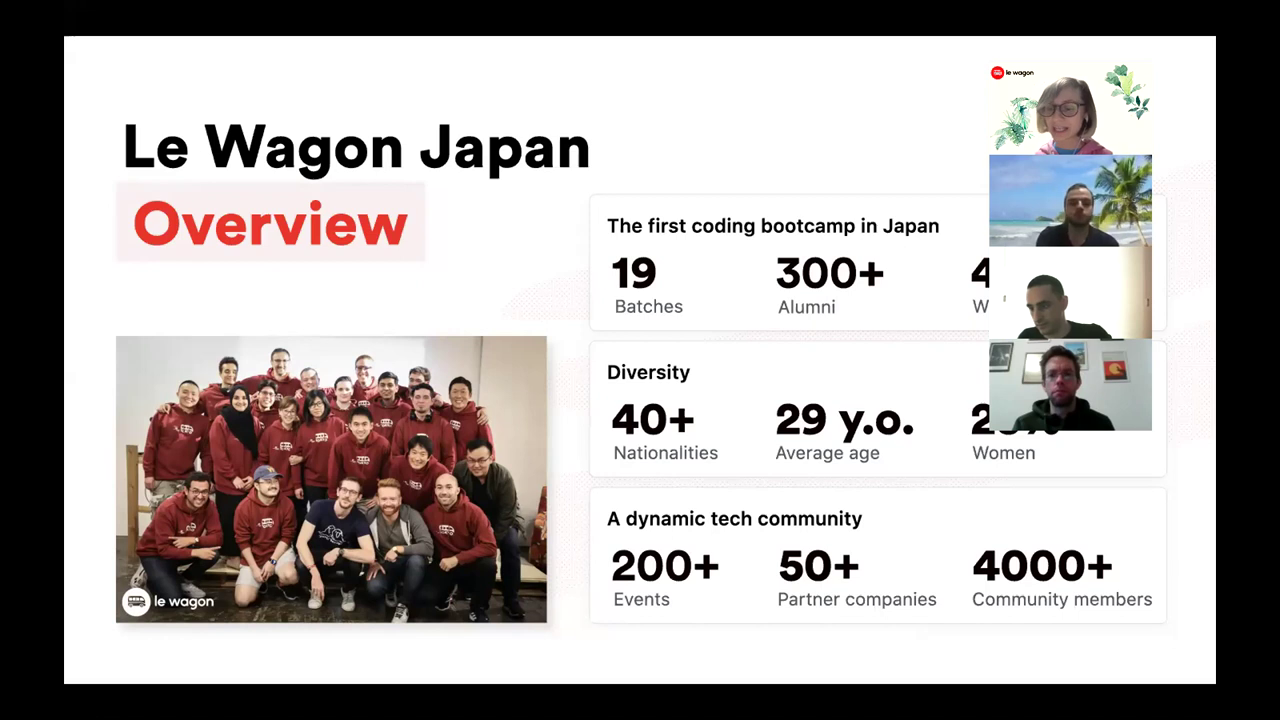
key("Right")
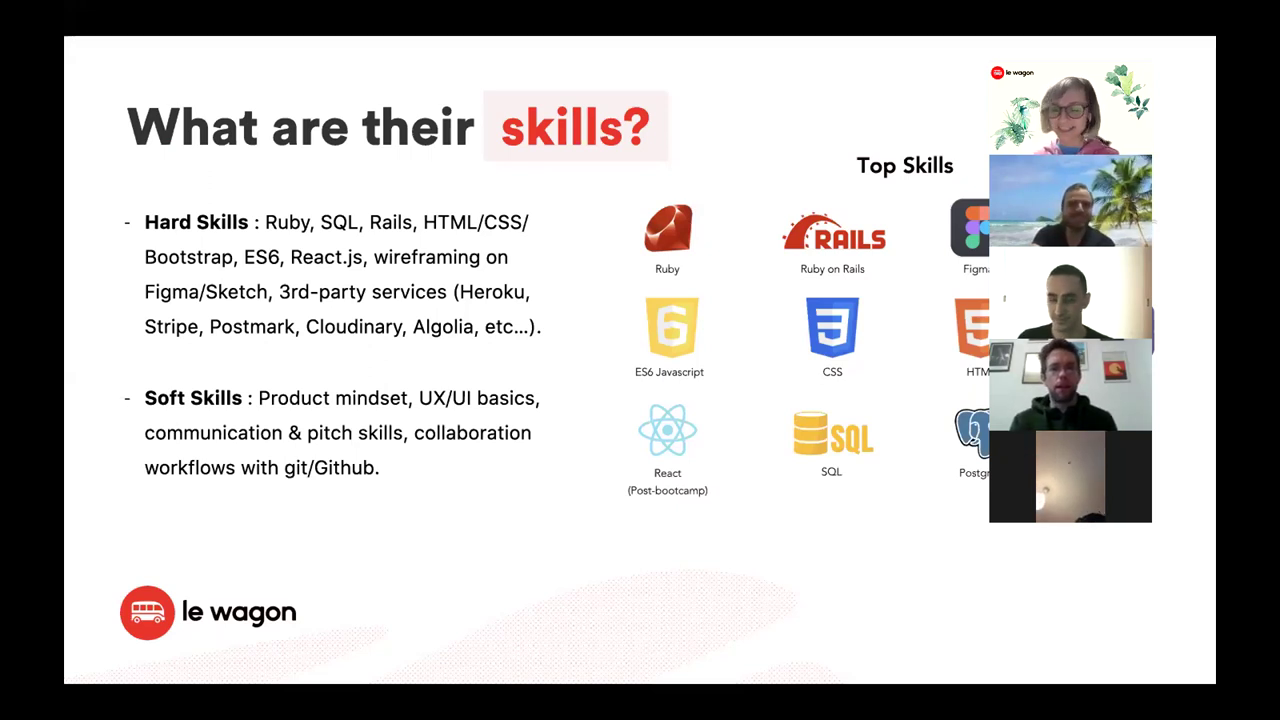
- Advance through hiring companies and alumni slides to the alumni books slide
key("Right")
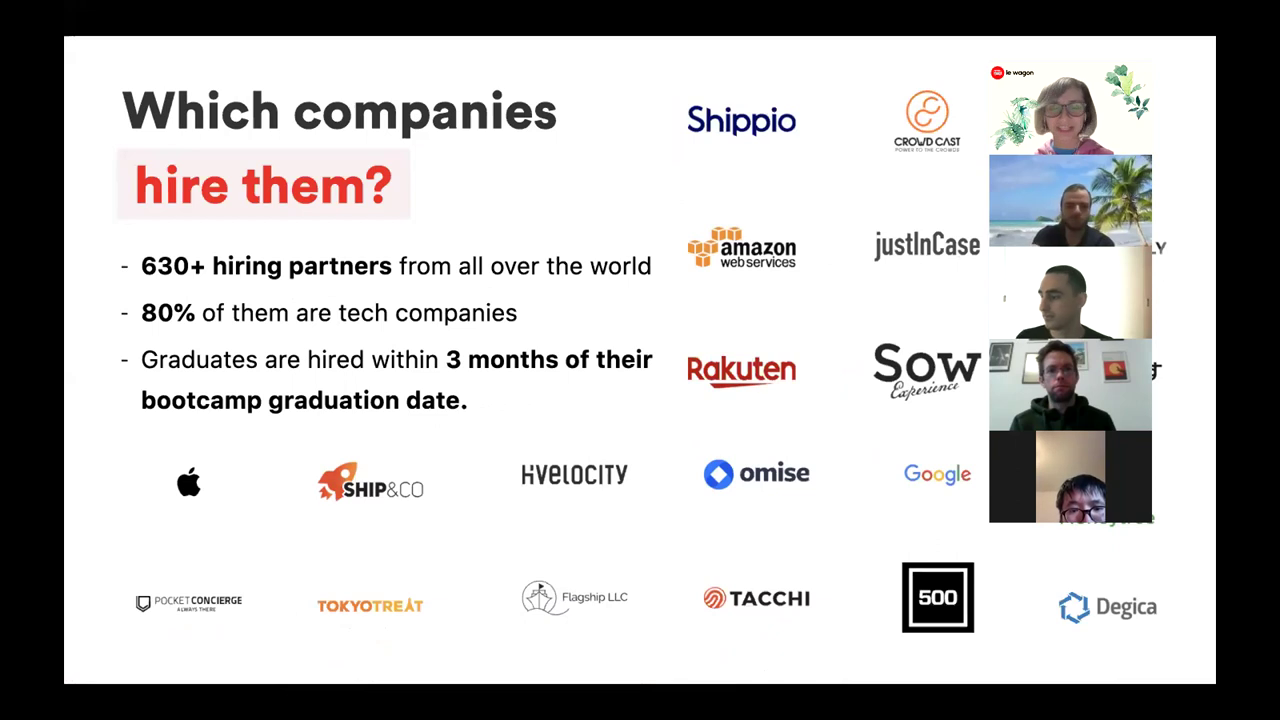
key("Right")
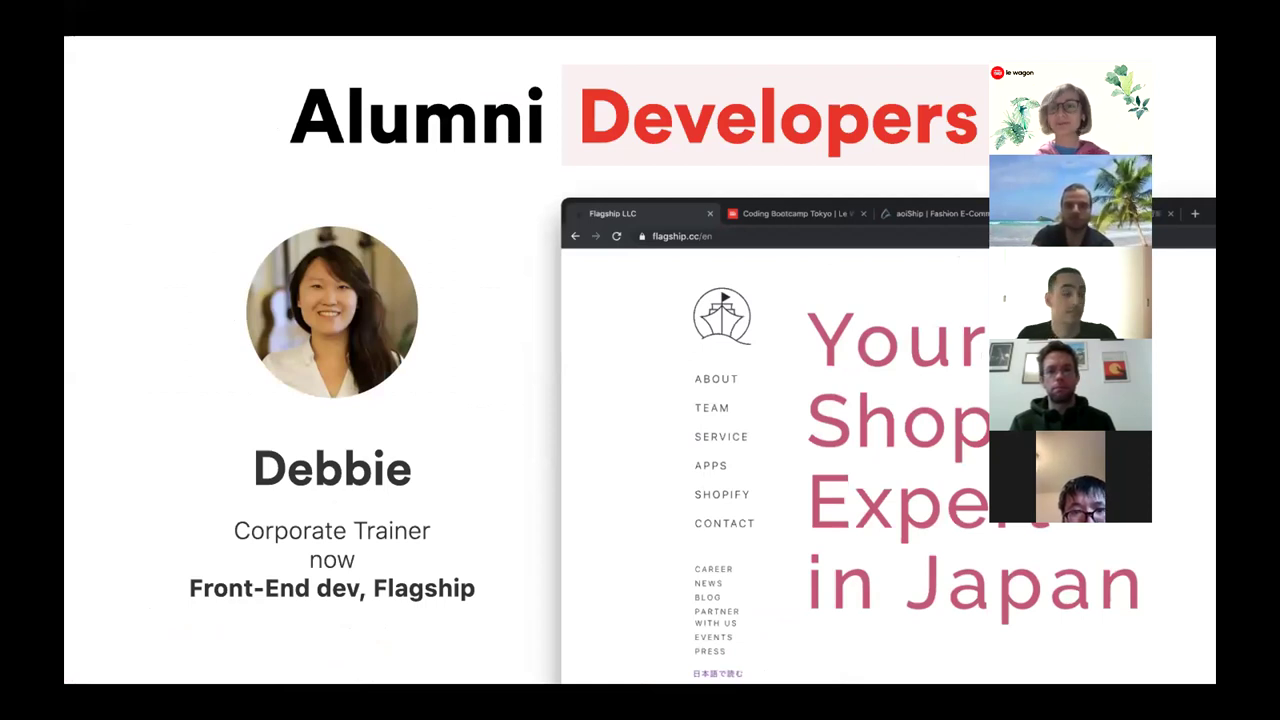
key("Right")
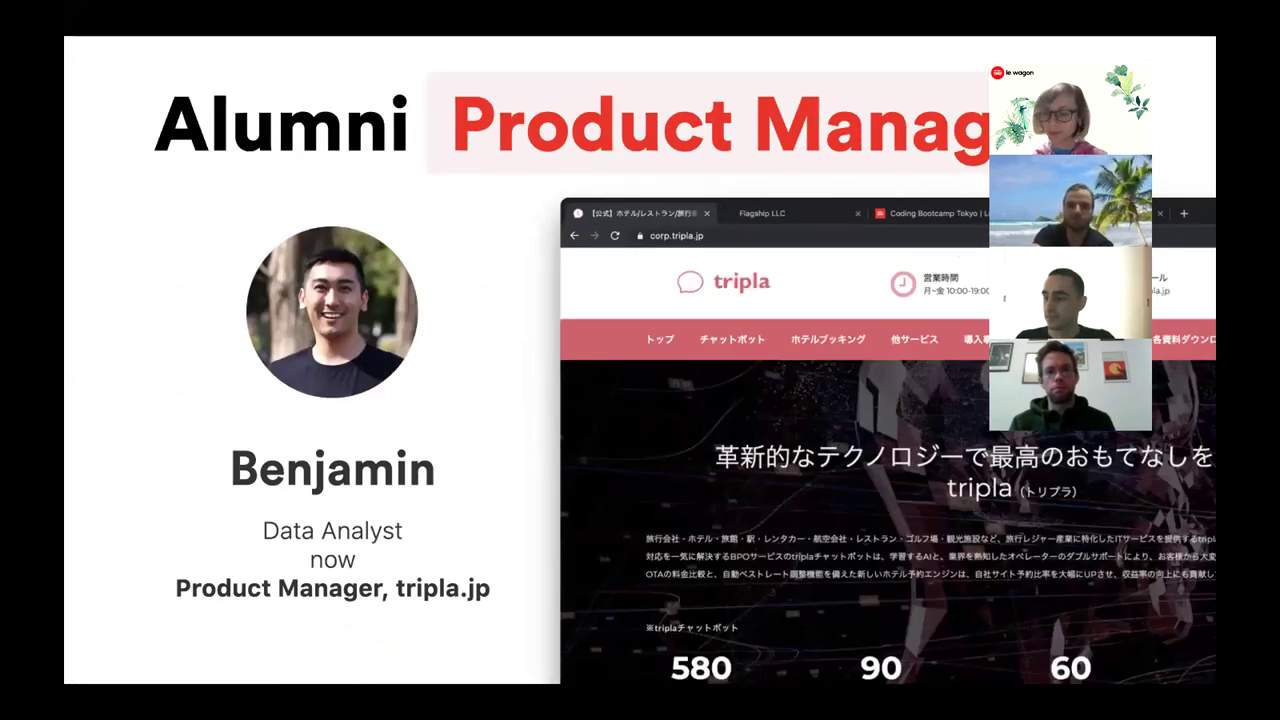
key("Right")
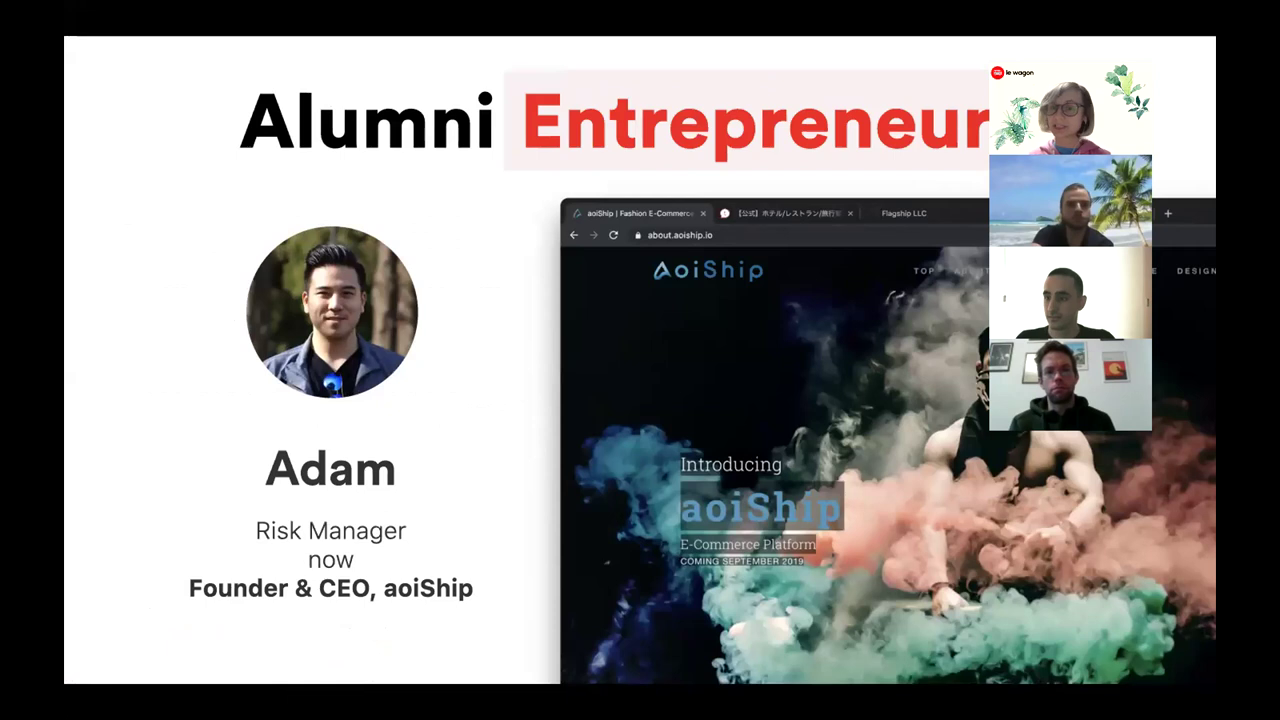
key("Right")
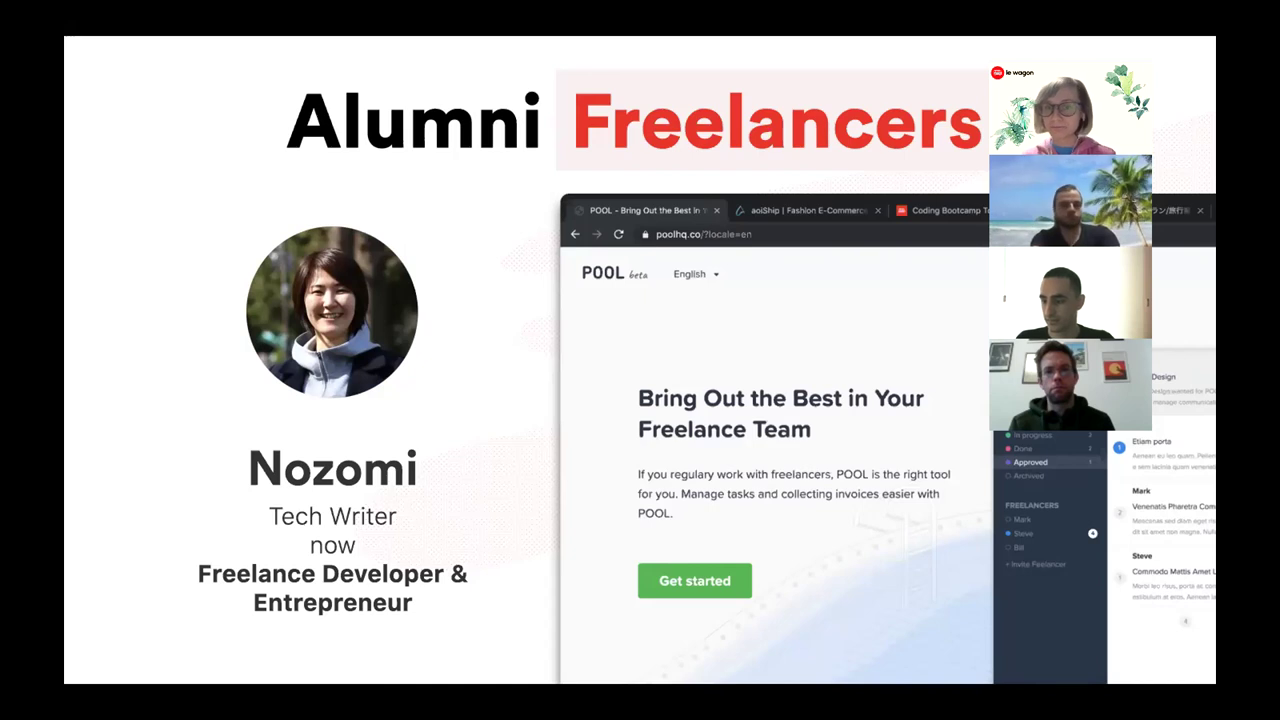
key("Right")
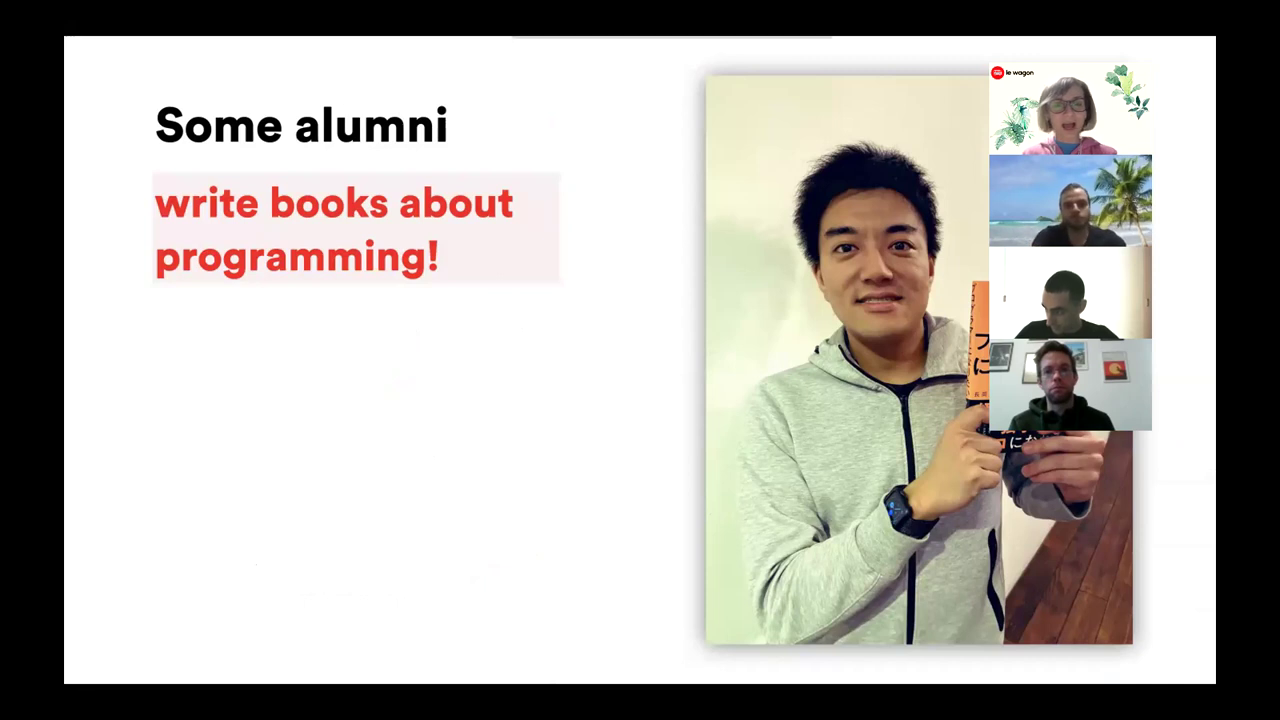
- Exit the Keynote slideshow
key("Escape")
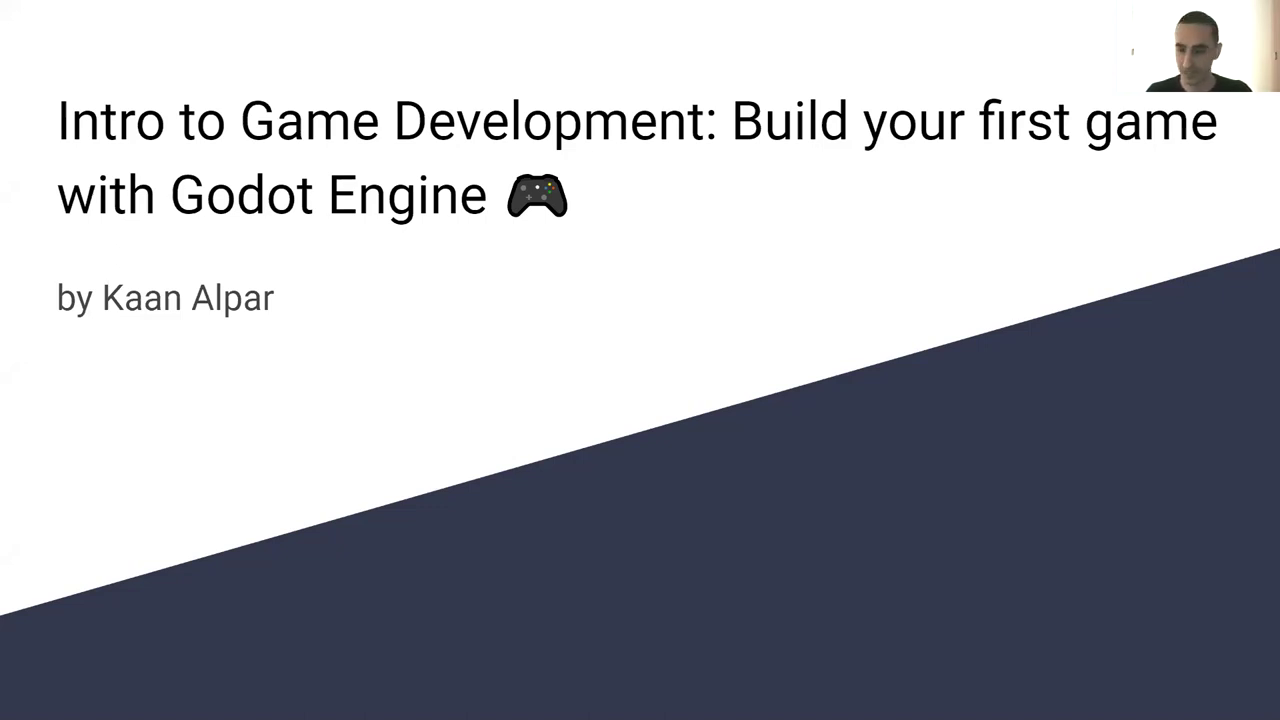
- Move to the Introduction slide and reveal the game development experience question
left_click(883, 408)
left_click(1211, 427)
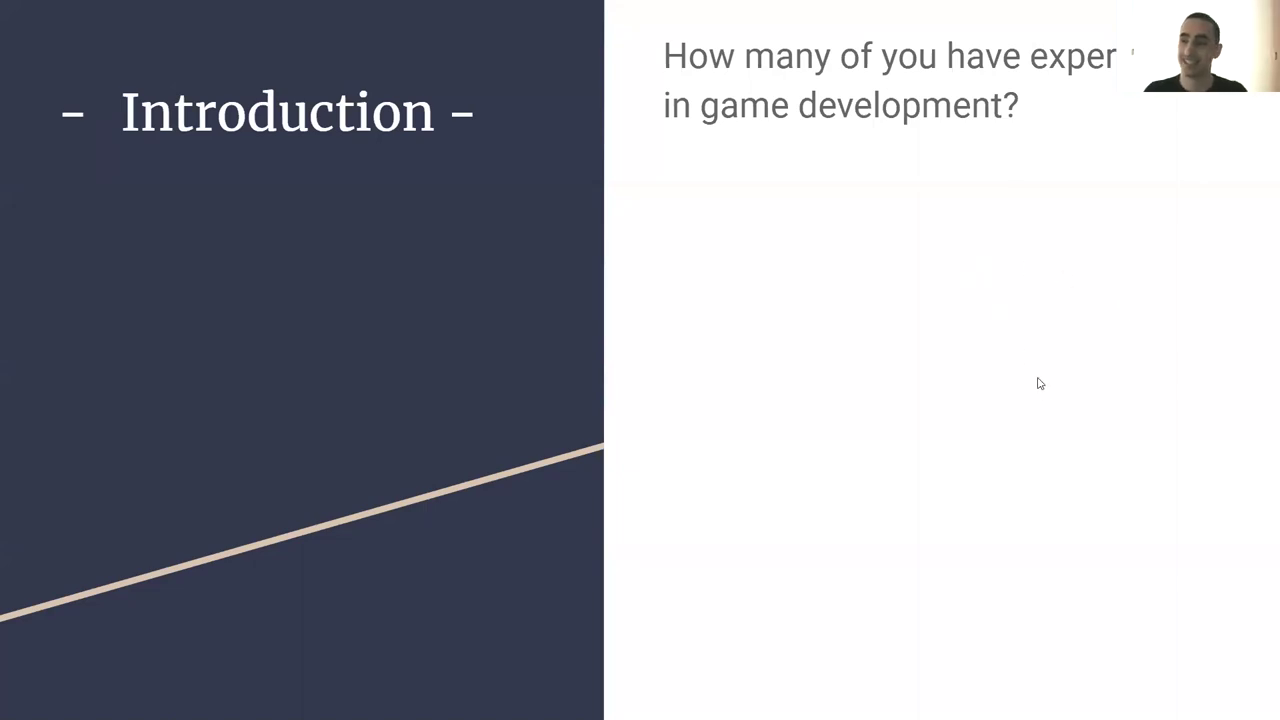
- Reveal the workshop overview paragraph, then advance to the presenter's self-introduction slide
left_click(1094, 397)
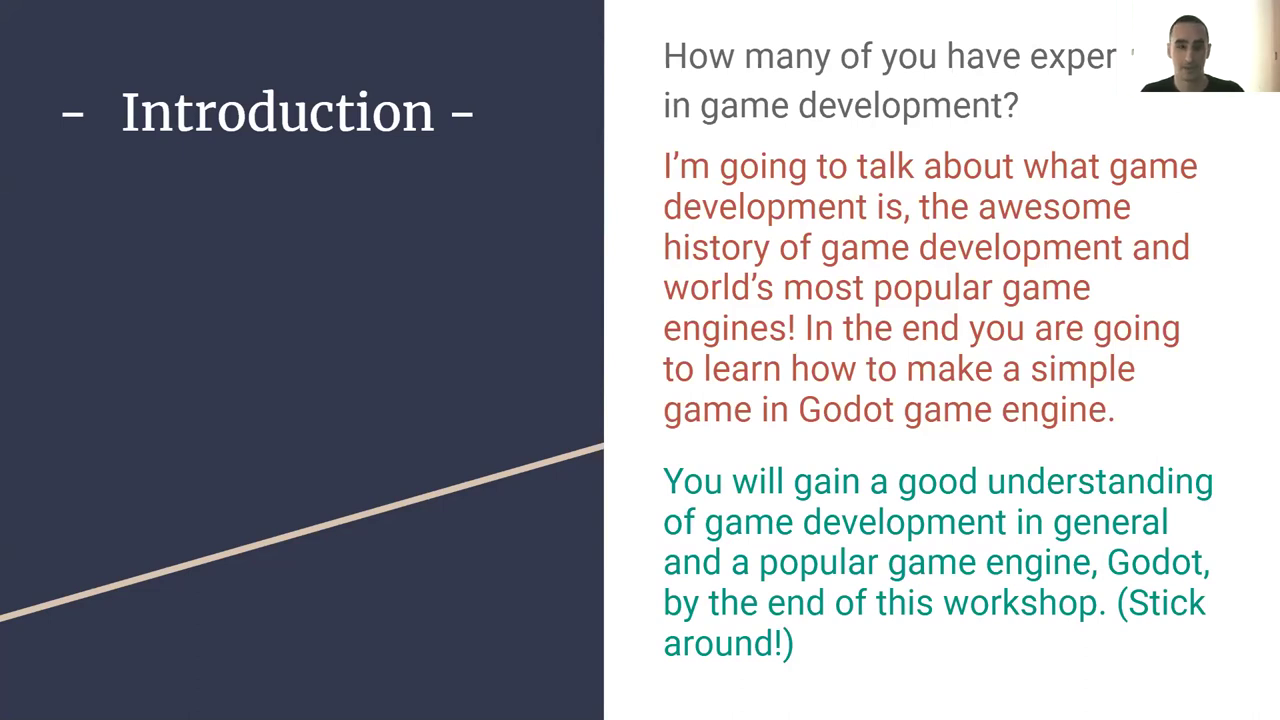
key("Right")
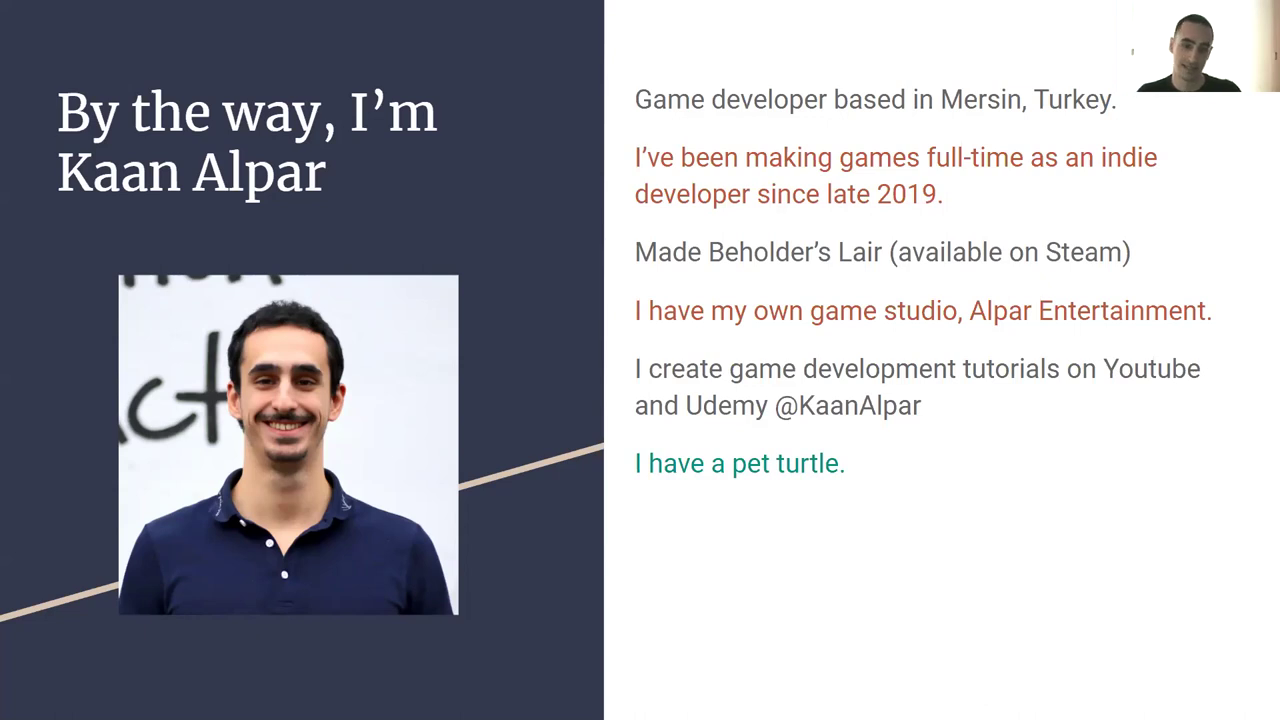
key("Right")
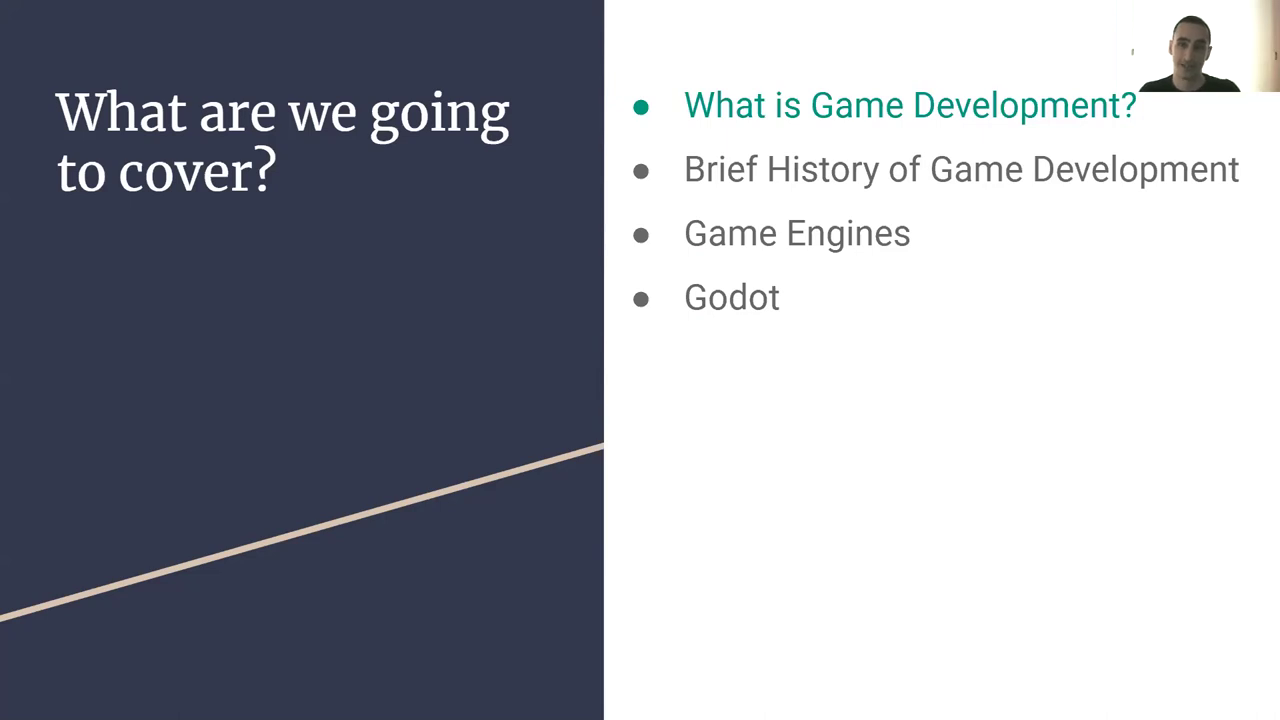
- Show the 'Feel free to ask questions' slide with its APPROVED stamp
key("Right")
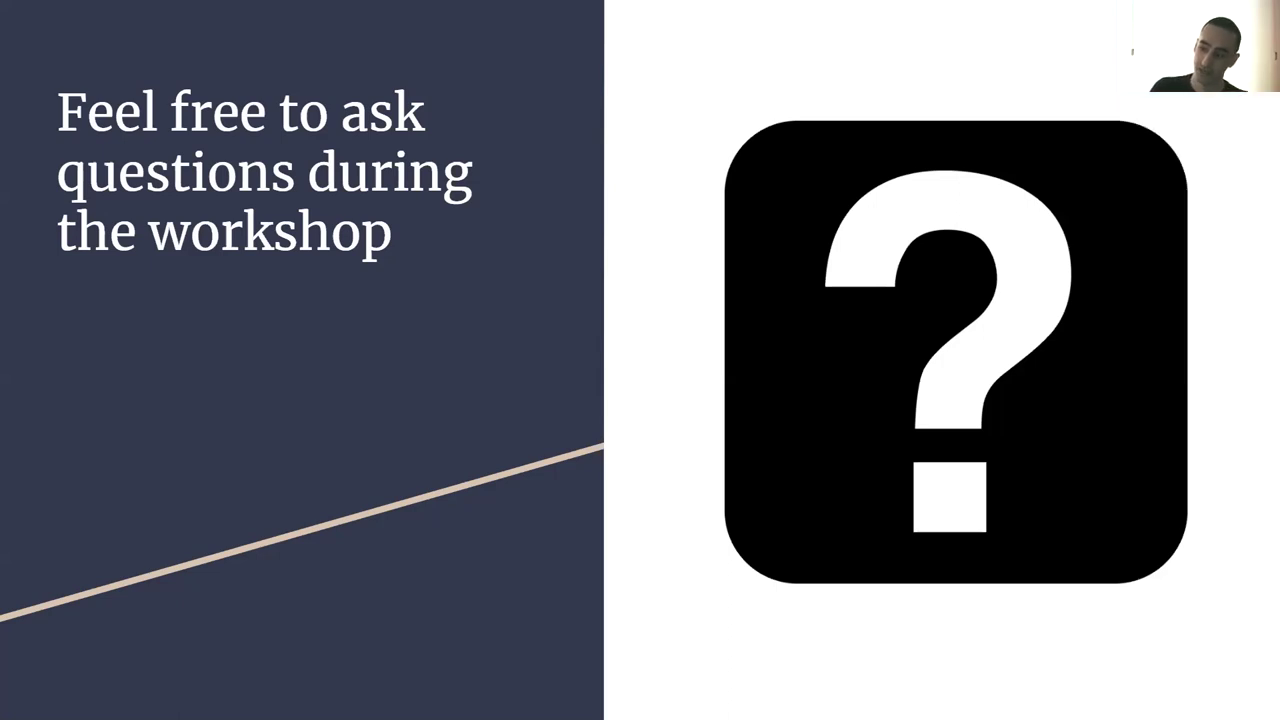
key("Right")
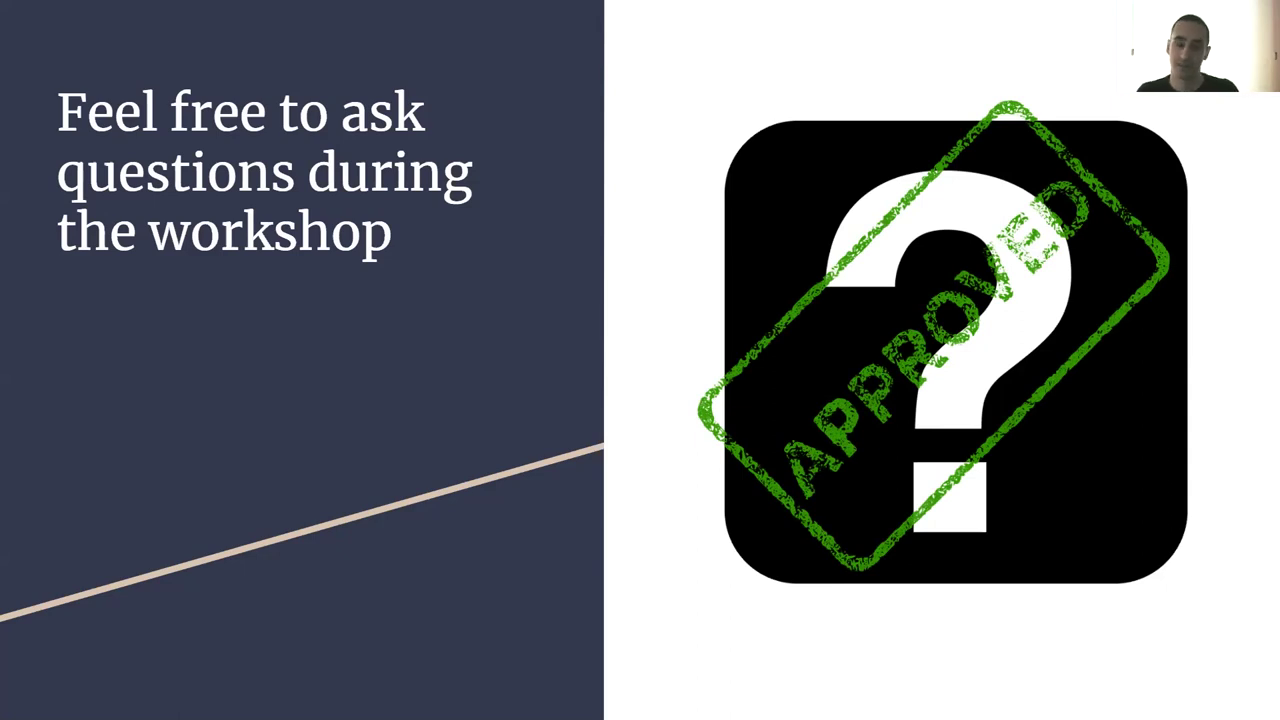
- Advance to the 'What is Game Development?' slide with the skyscraper photo
key("Right")
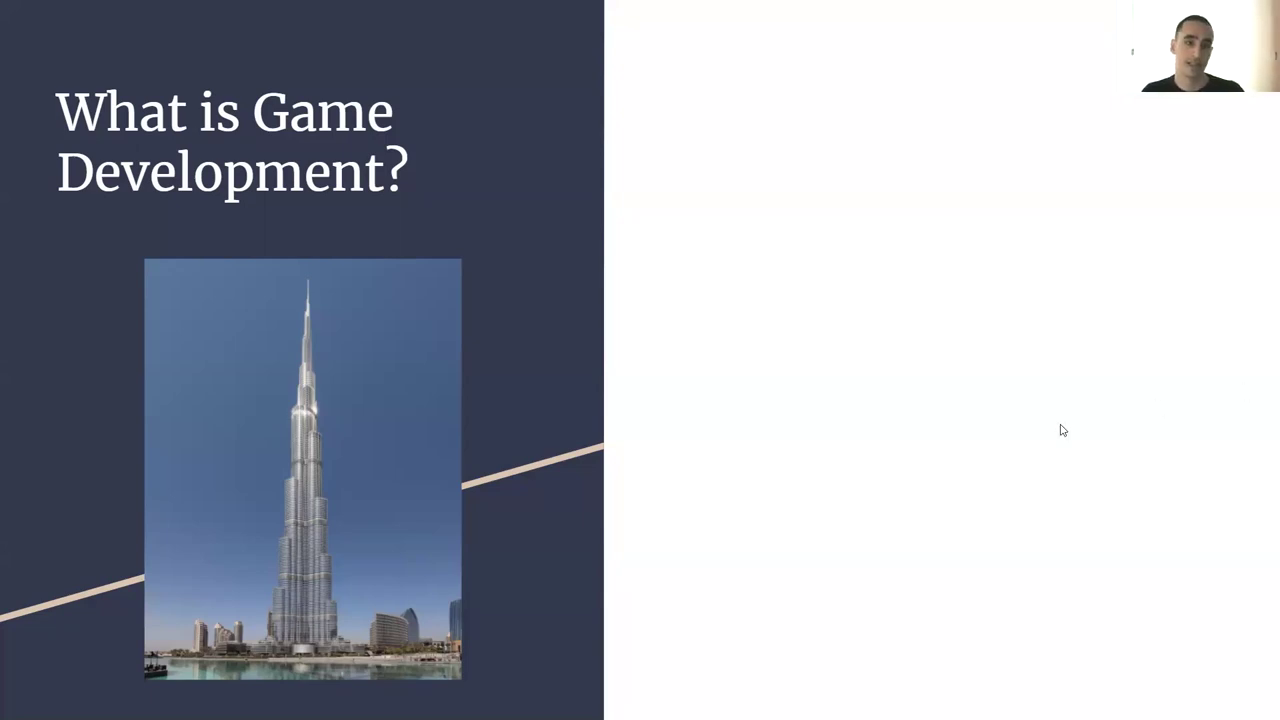
- Reveal the first bullet: games are like any other software, with a couple of special properties
key("Right")
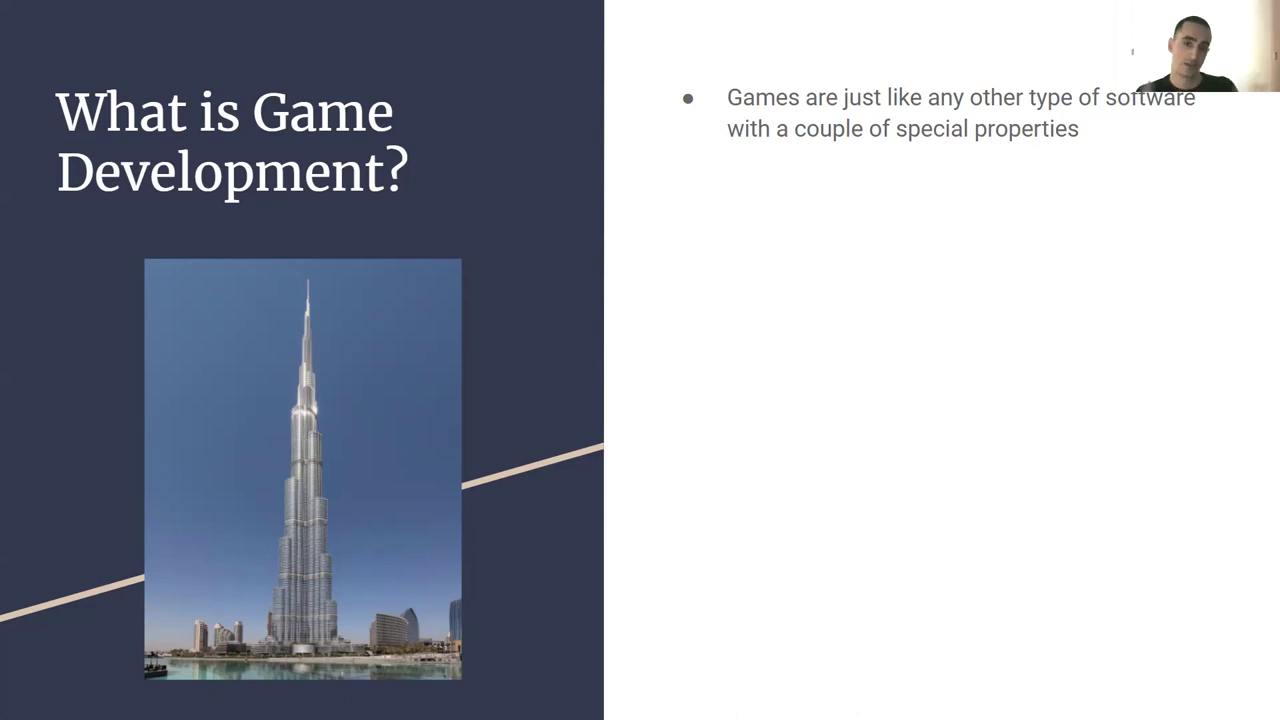
- Reveal the skyscraper bullet and the remaining bullets through 'That's where Game Engines come in', then advance
key("Right")
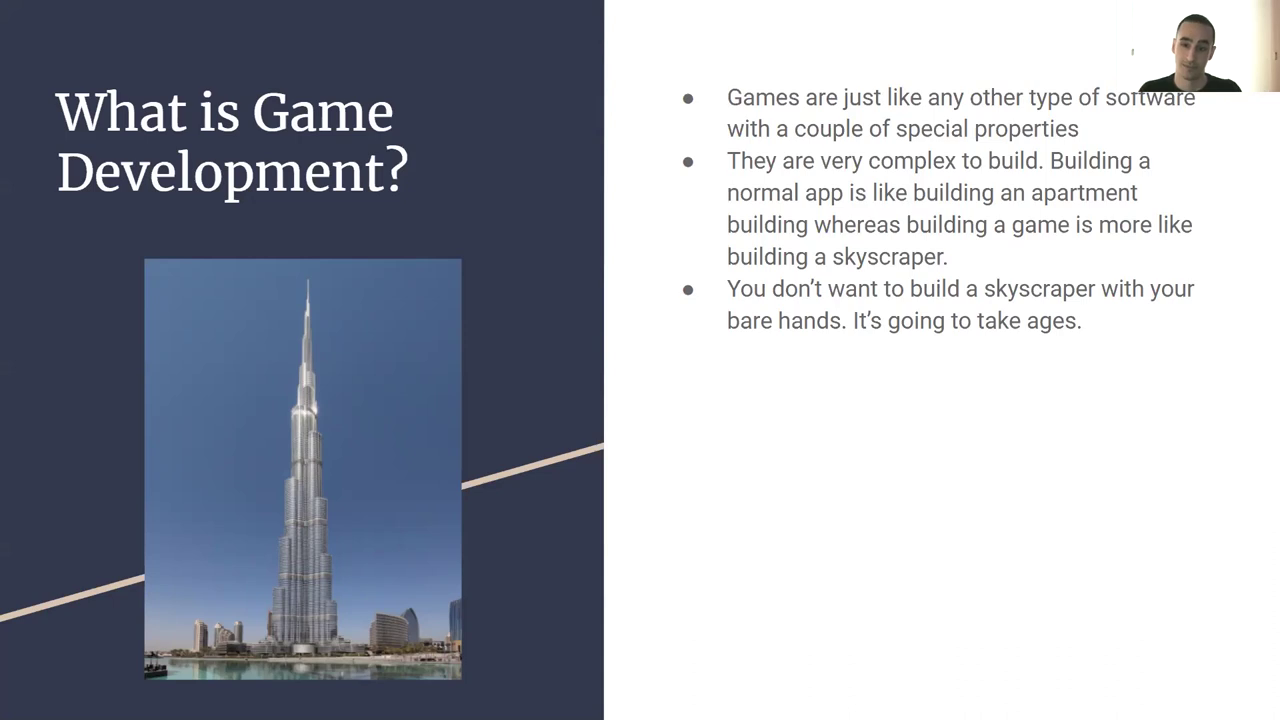
key("Right")
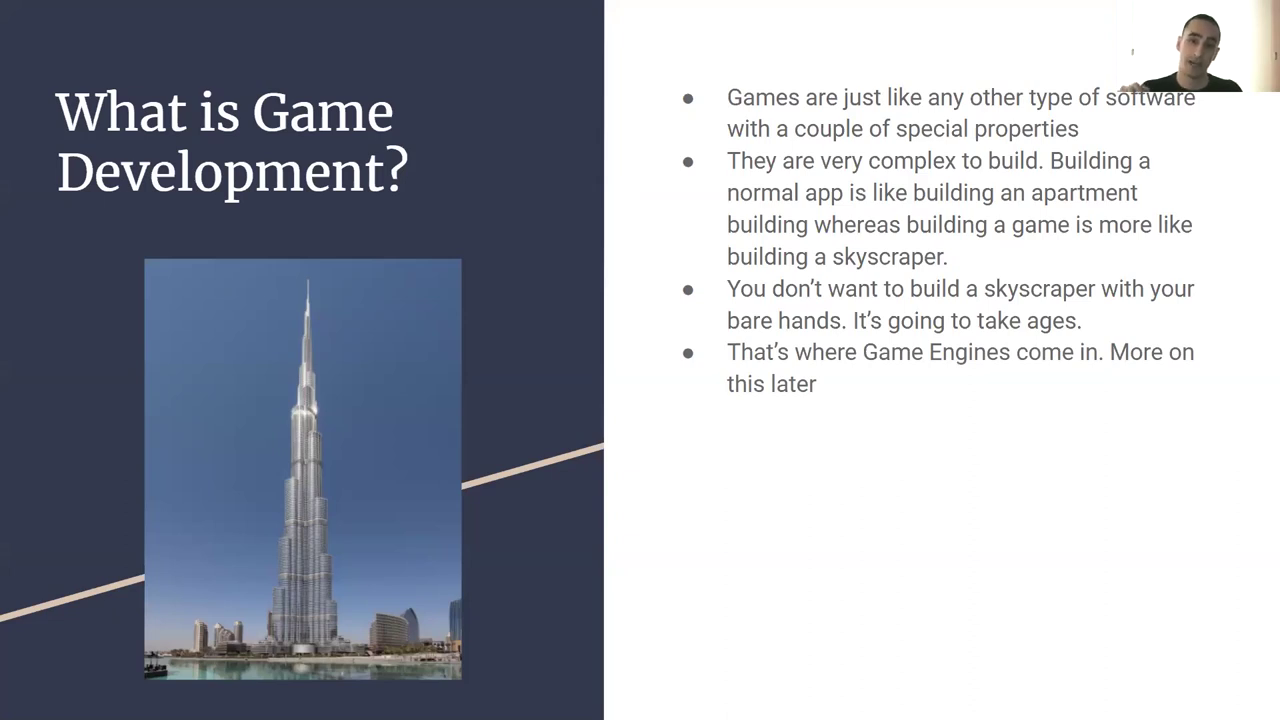
key("Right")
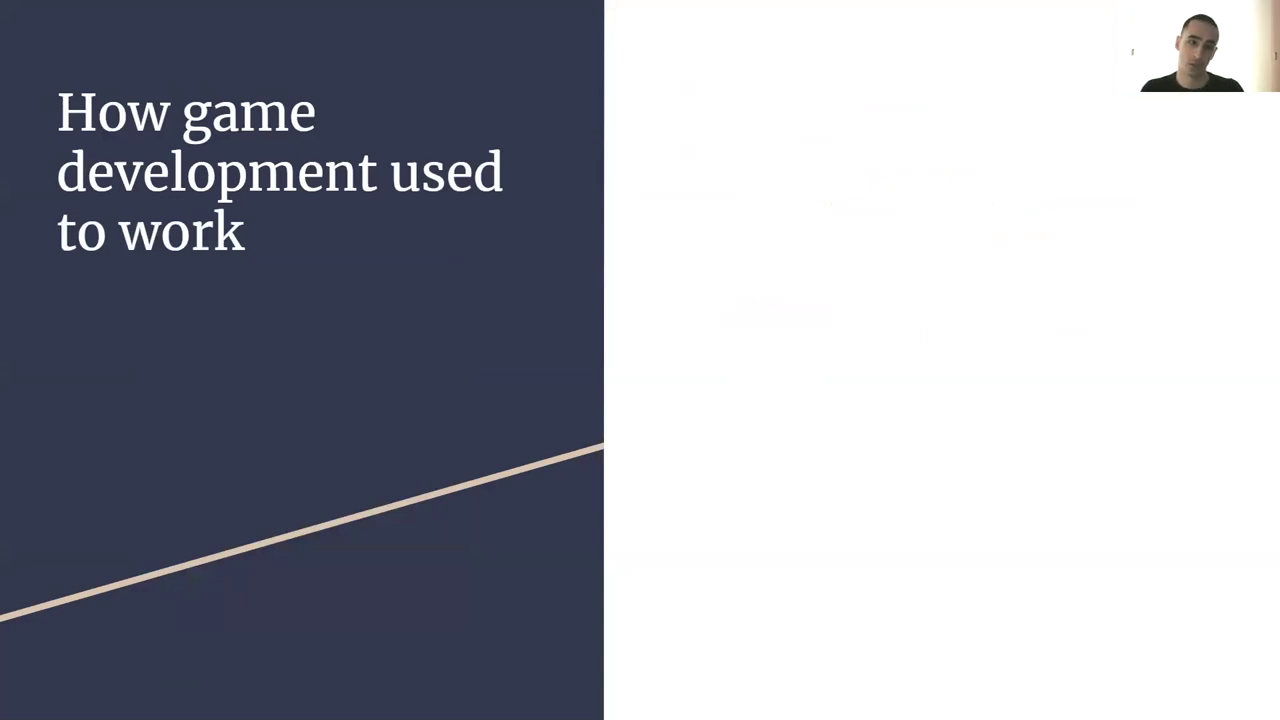
- Reveal the no-tools, own-engines, time-taken, basic-structures and 'Now it's different' bullets, then advance to Enter Game Engines
key("Right")
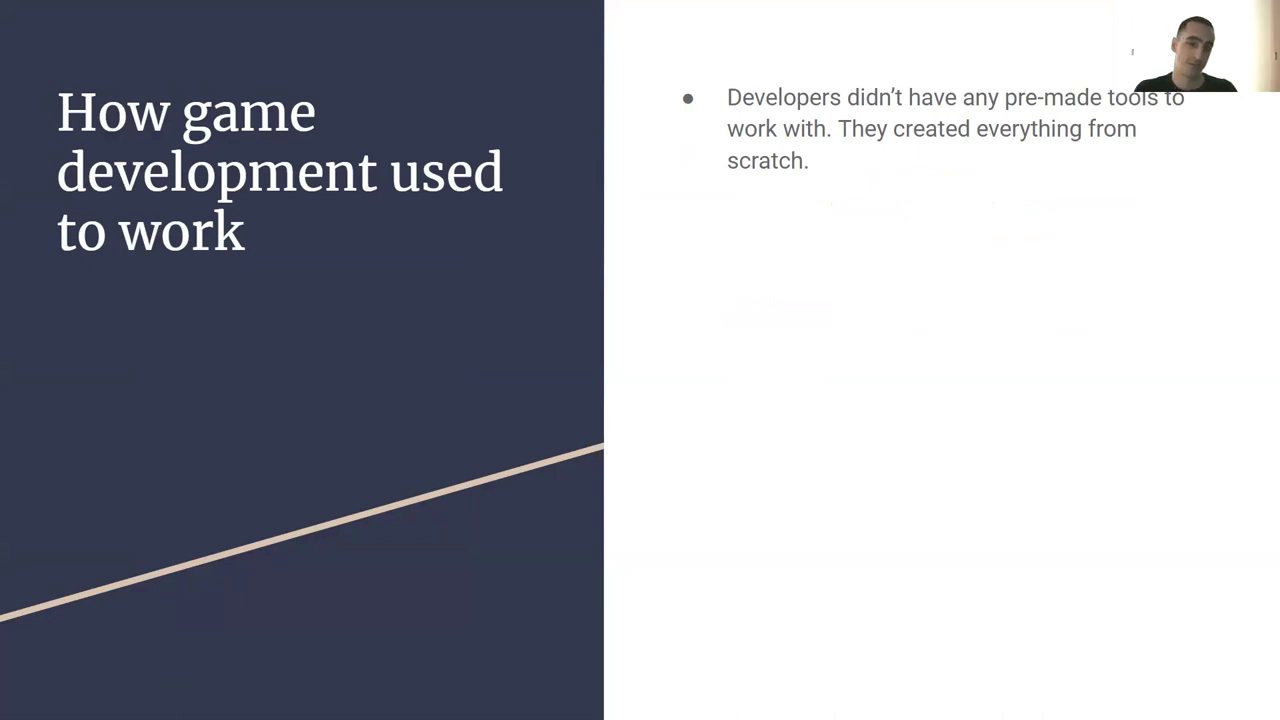
key("Right")
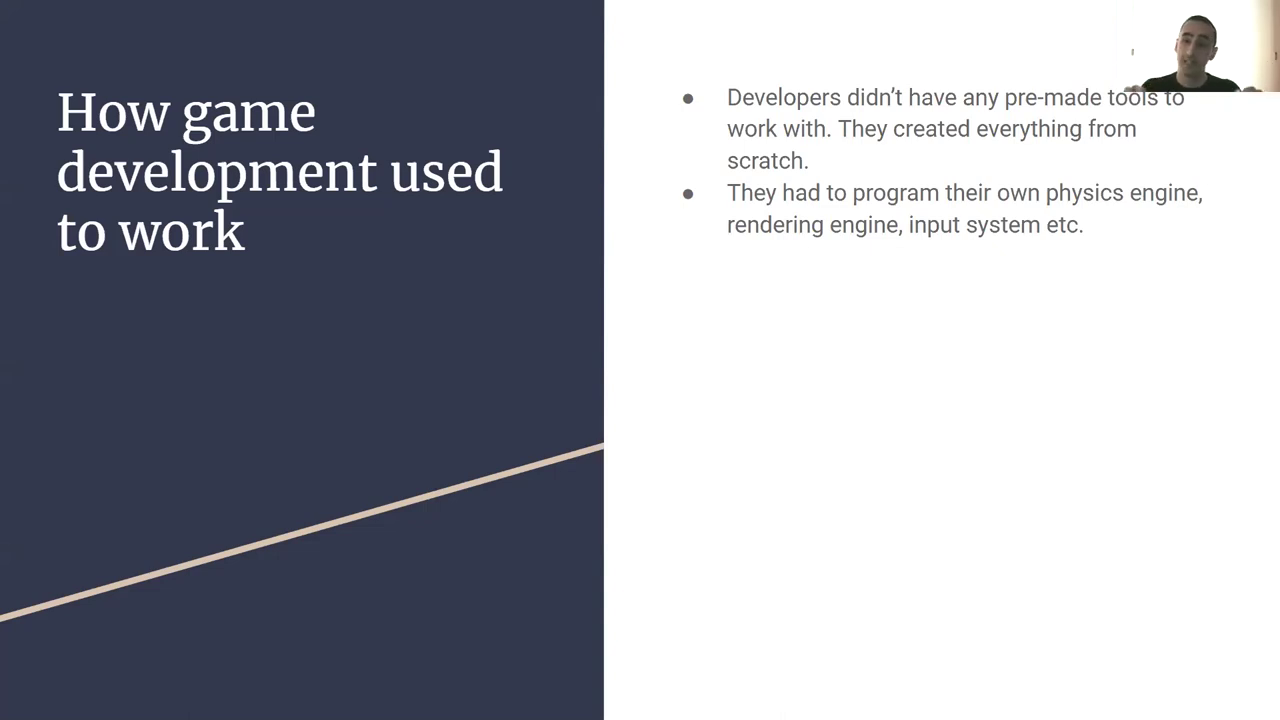
key("Right")
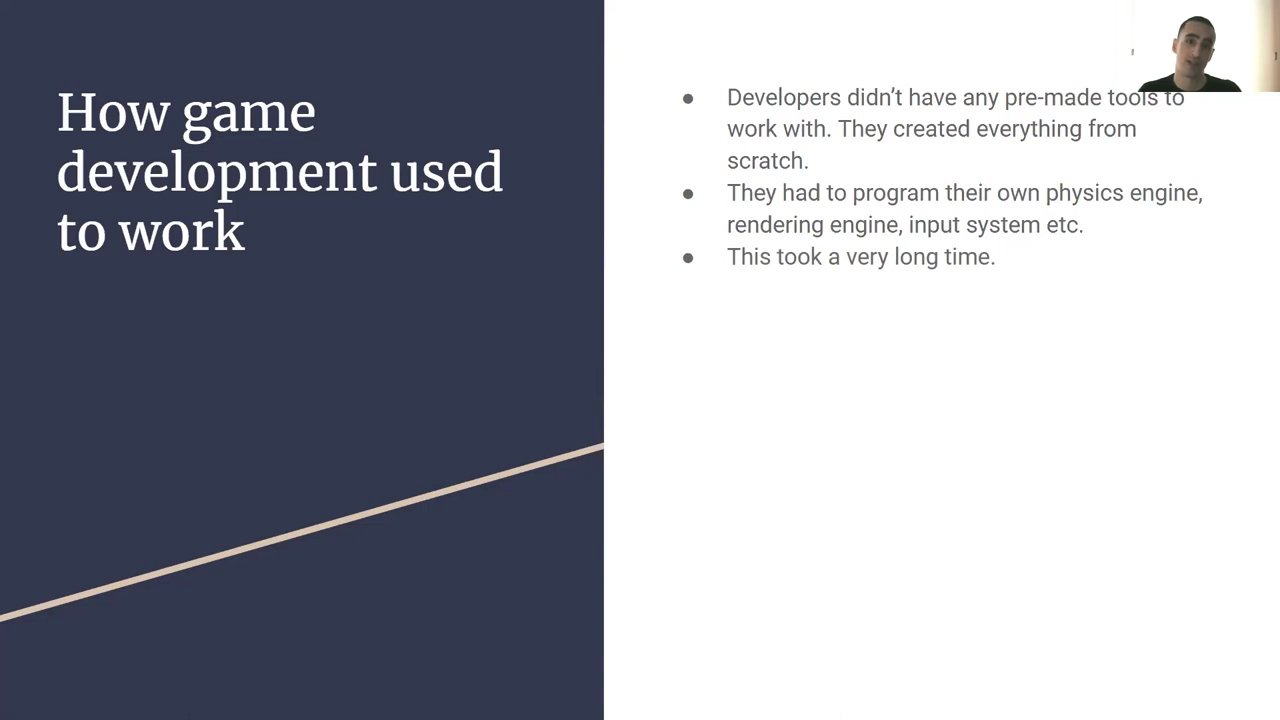
key("Right")
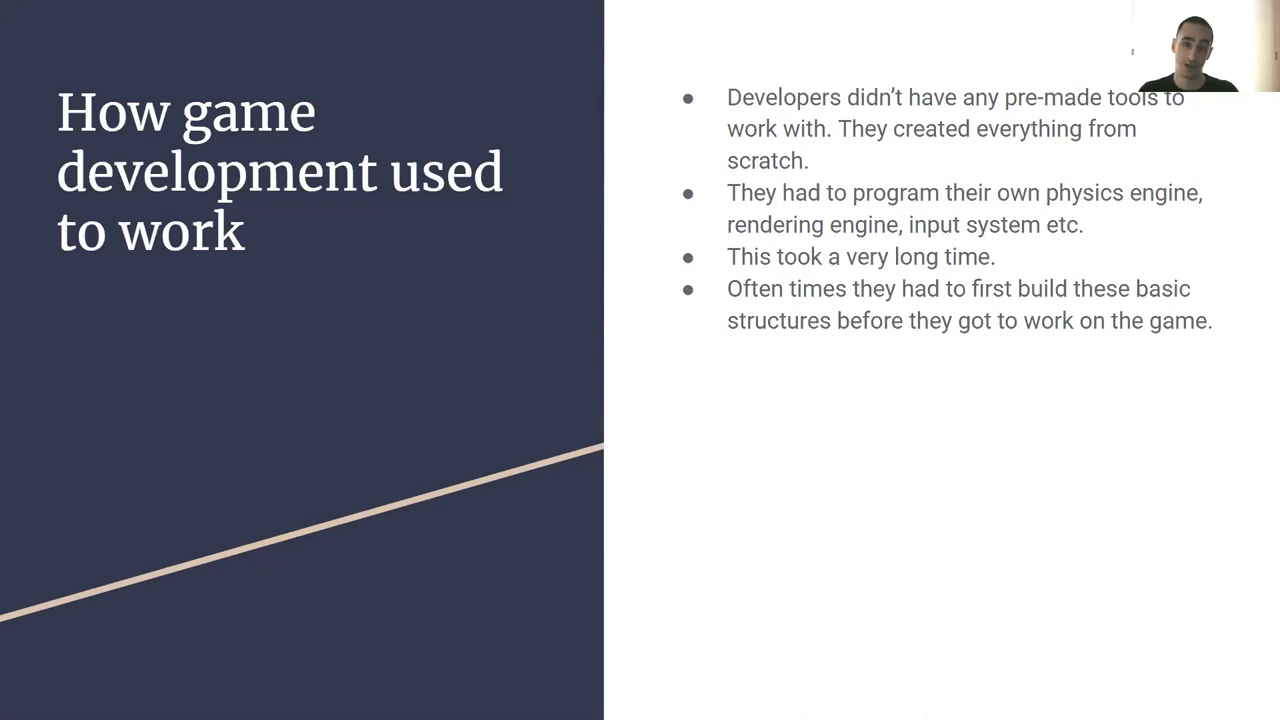
key("Right")
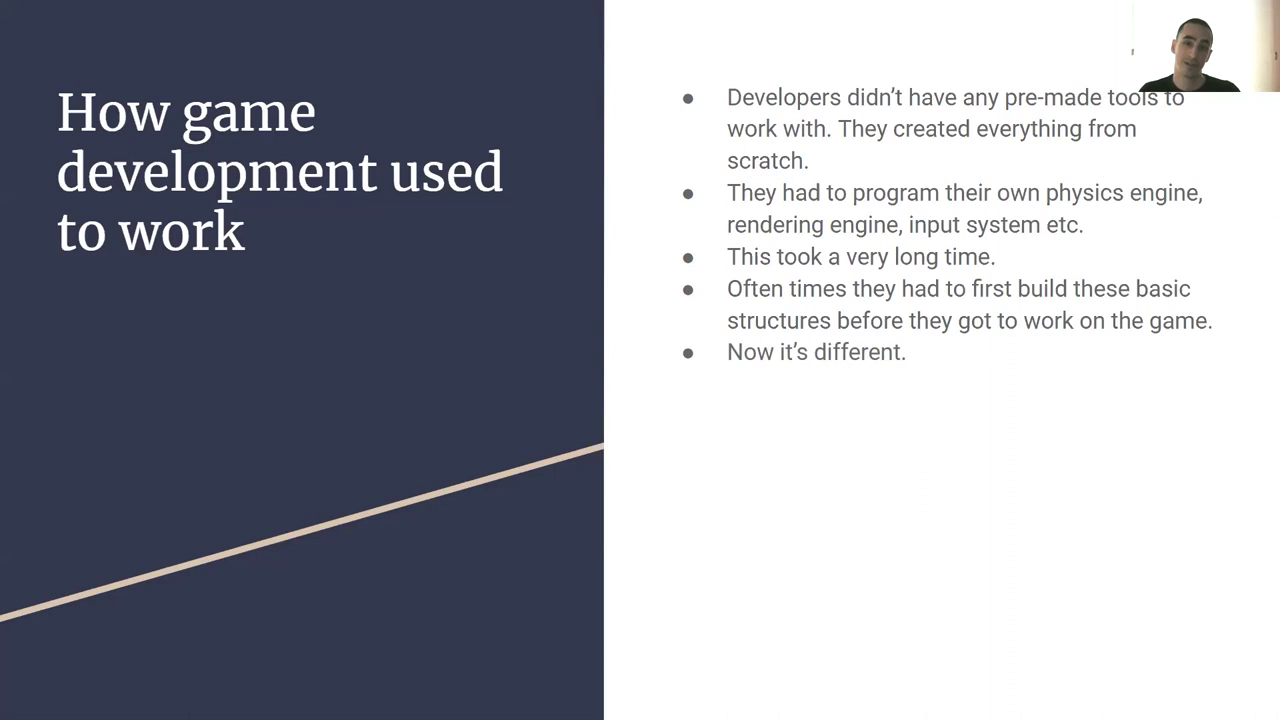
key("Right")
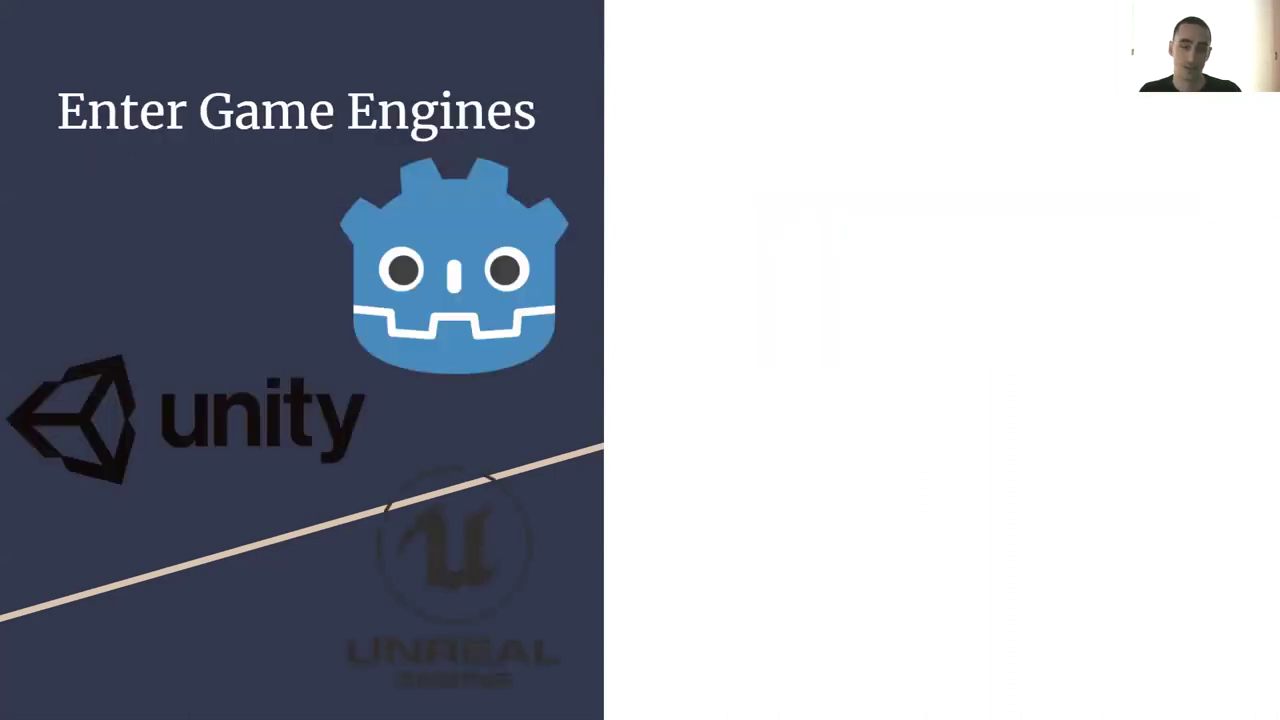
- Reveal the three game-engine bullets, ending with Unity, Unreal and Godot, then advance to the Godot slide
key("Right")
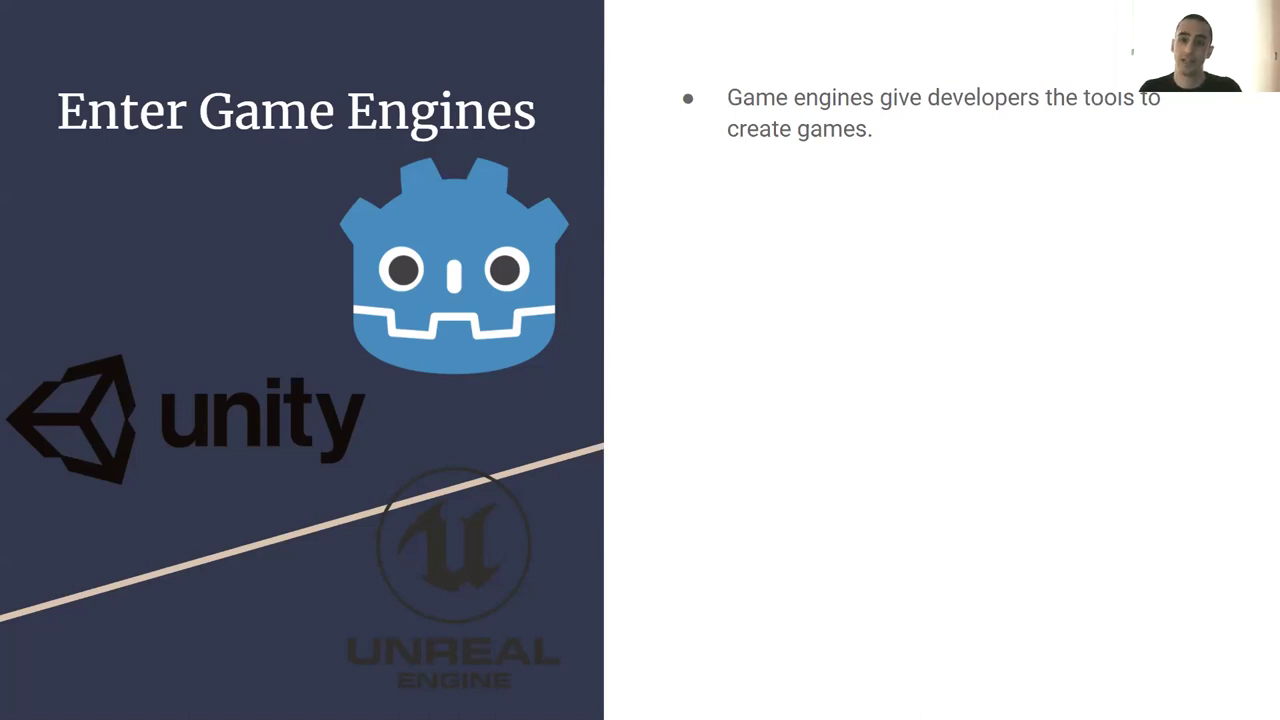
key("Right")
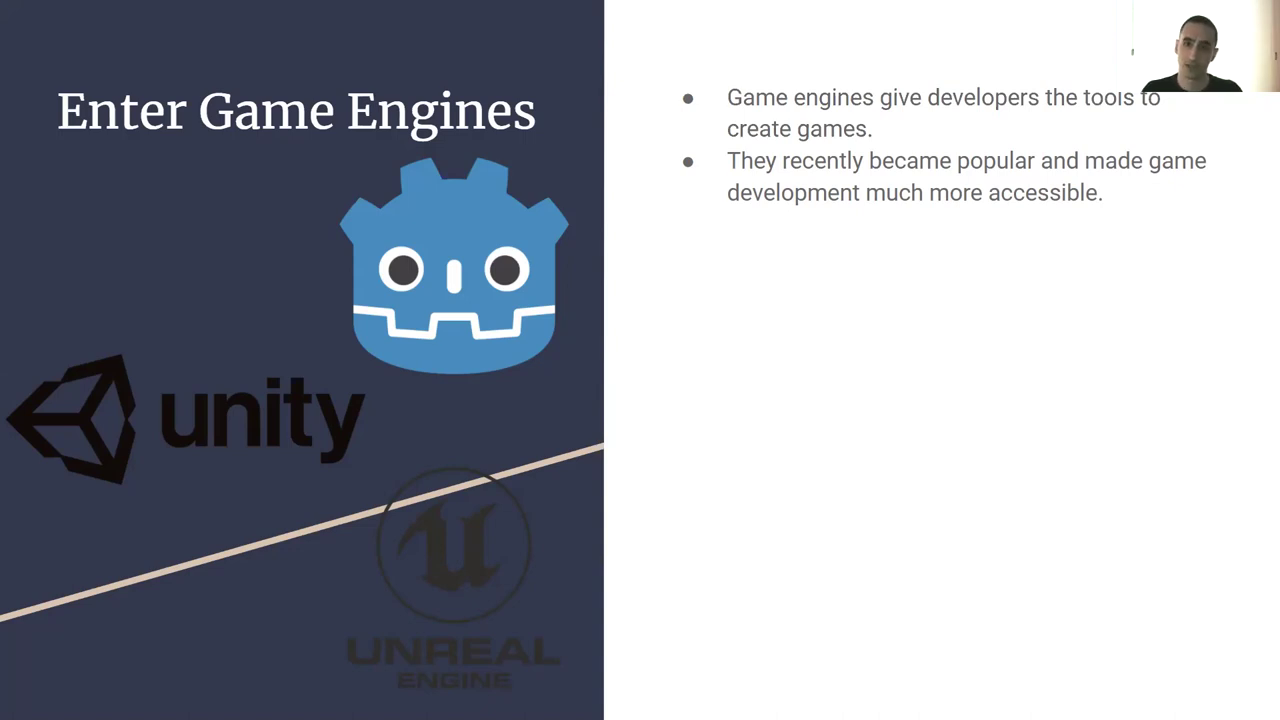
key("Right")
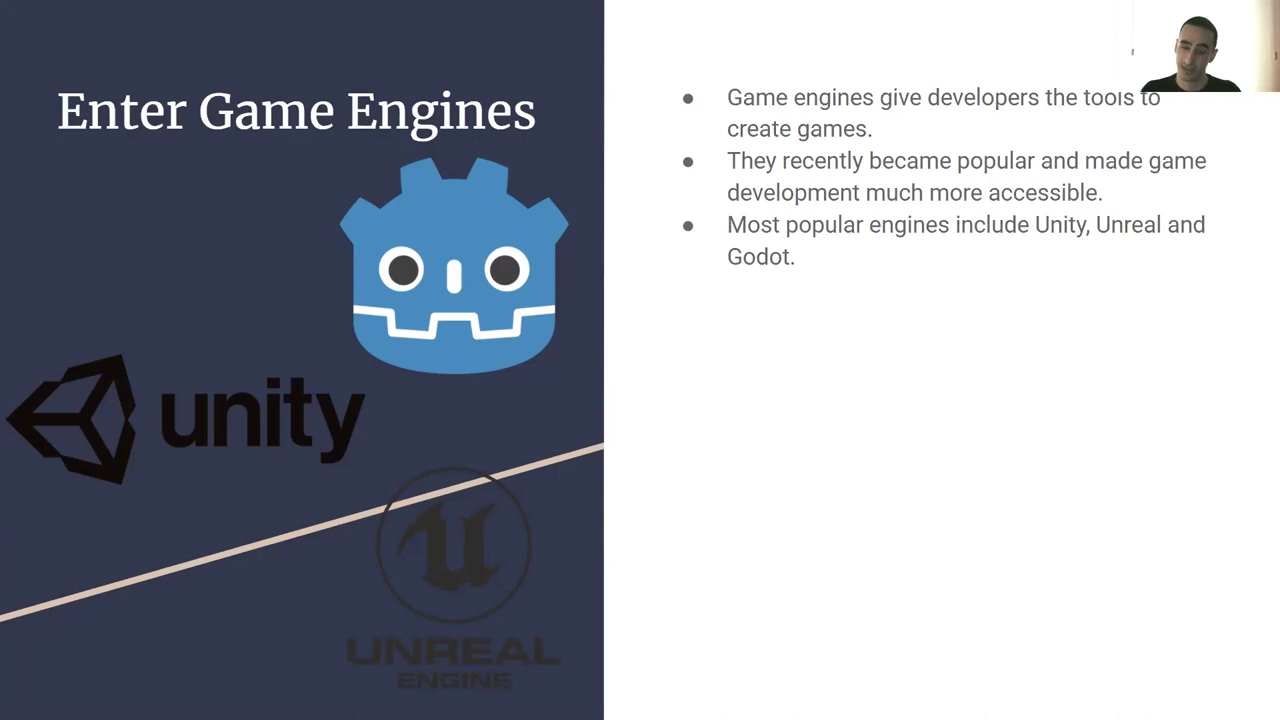
key("Right")
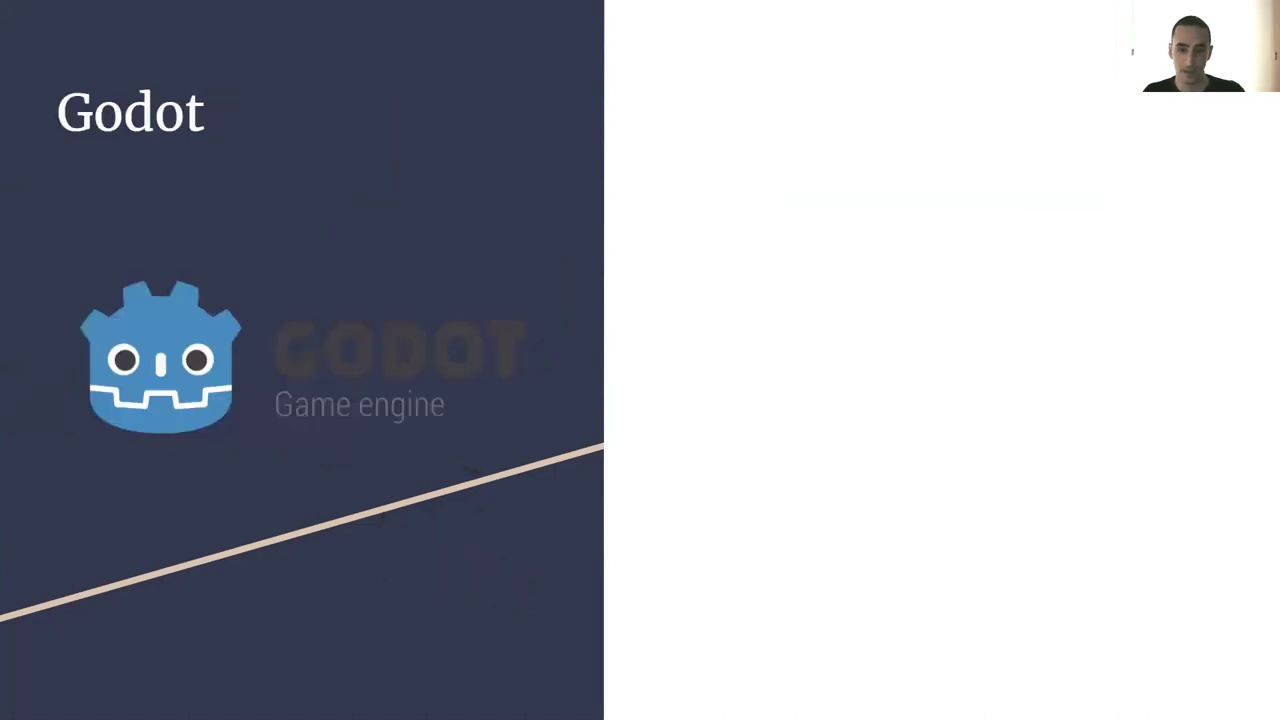
key("Left")
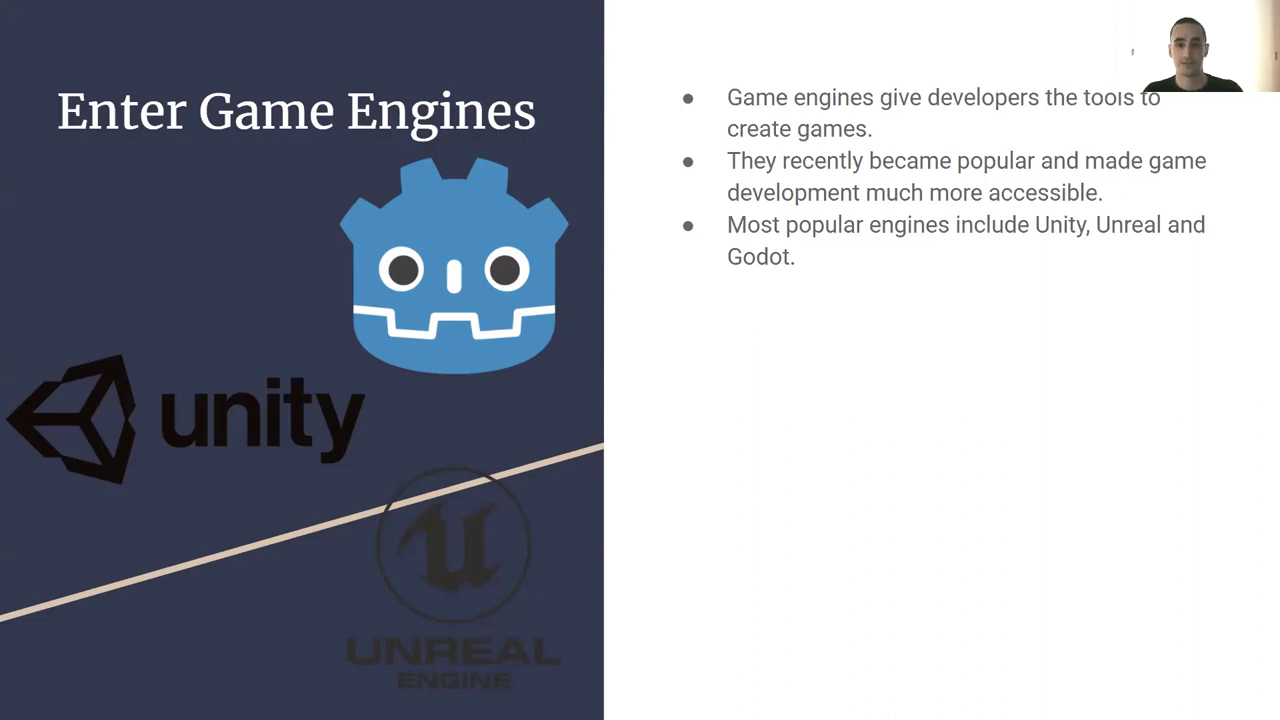
key("Right")
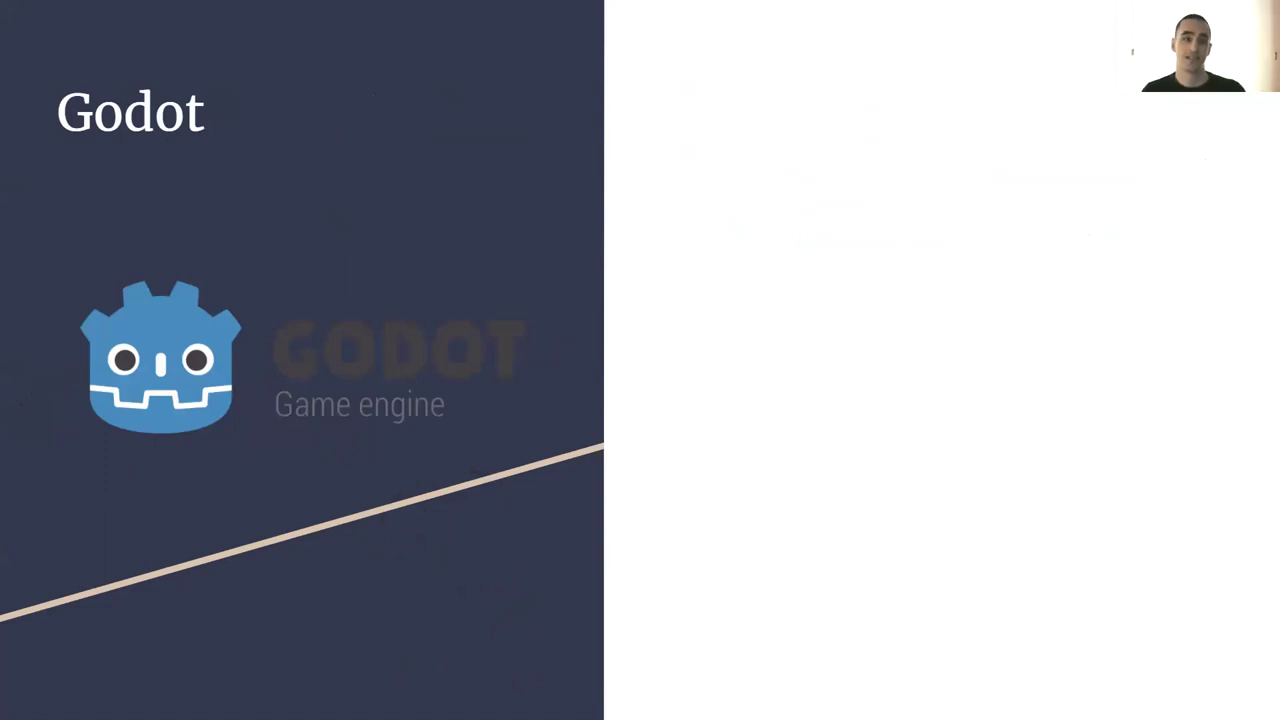
- Reveal the 'Came out in 2014, became popular couple years ago' and 'Lightweight' bullets
key("Right")
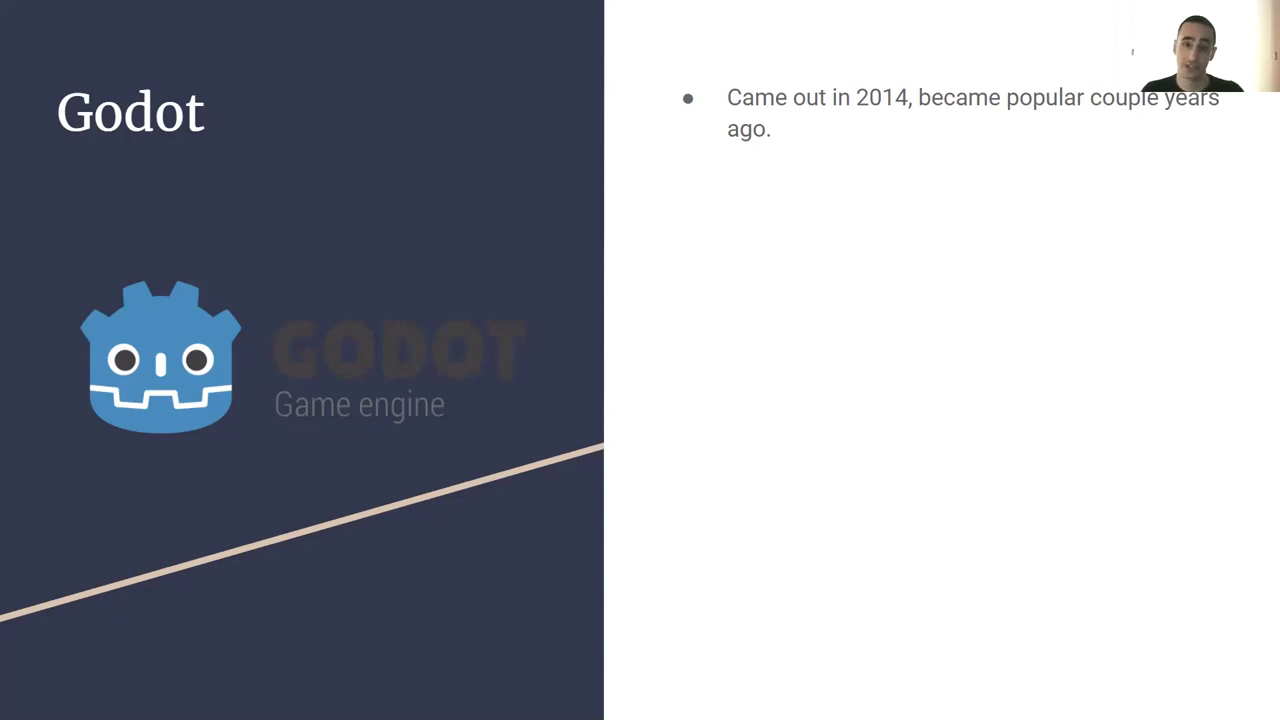
key("Right")
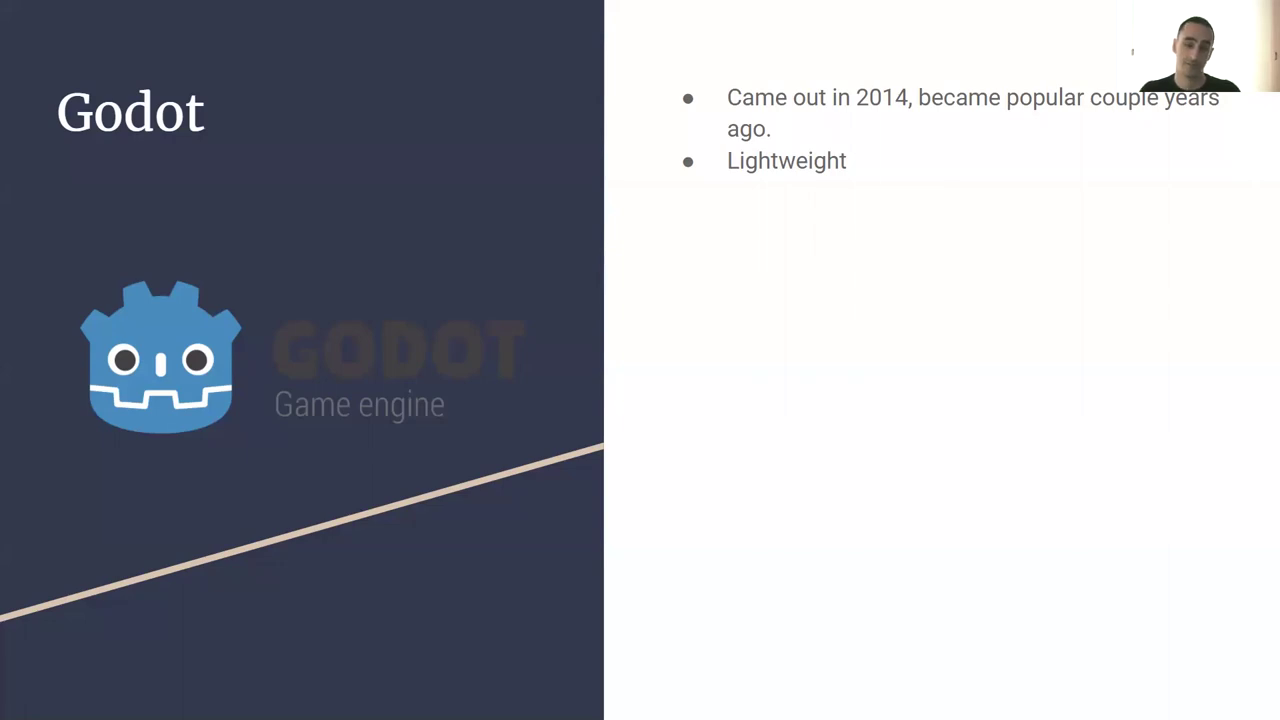
- Reveal the 'Beginner friendly' bullet and the GDScript-similar-to-Python bullet
key("Right")
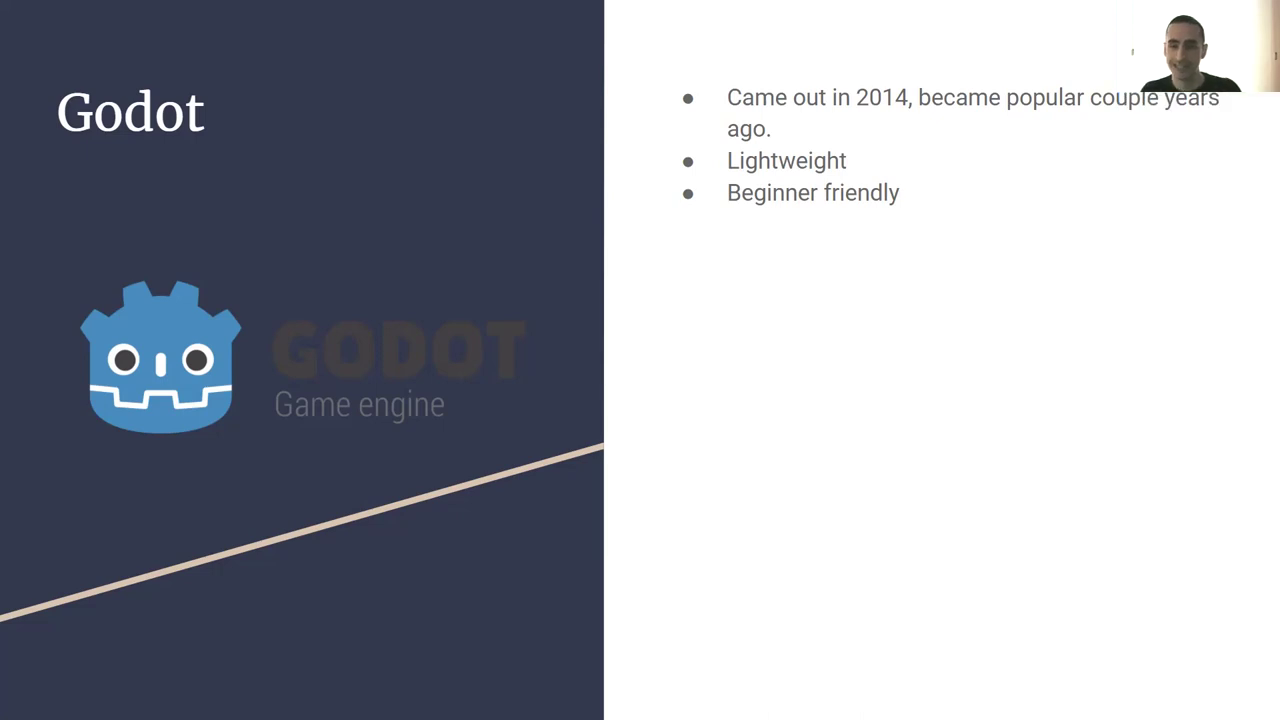
key("Right")
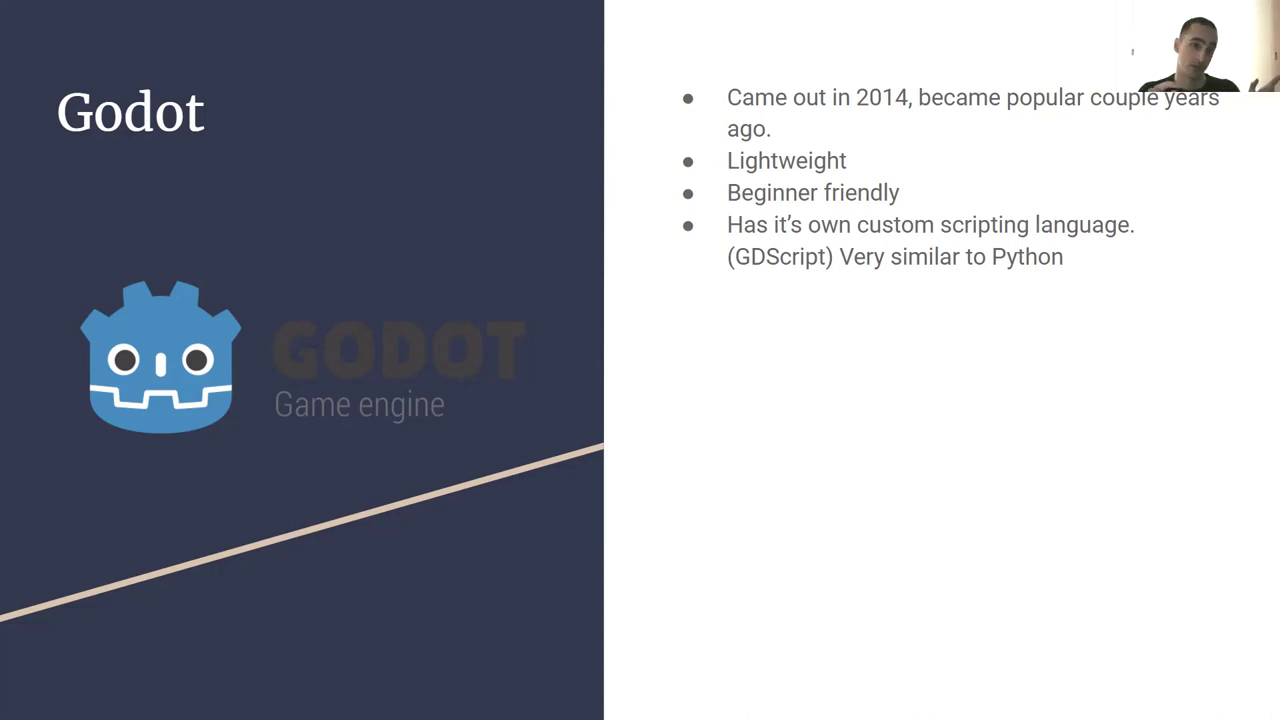
- Reveal the fifth bullet, 'Free and Open Source', on the Godot slide
key("Right")
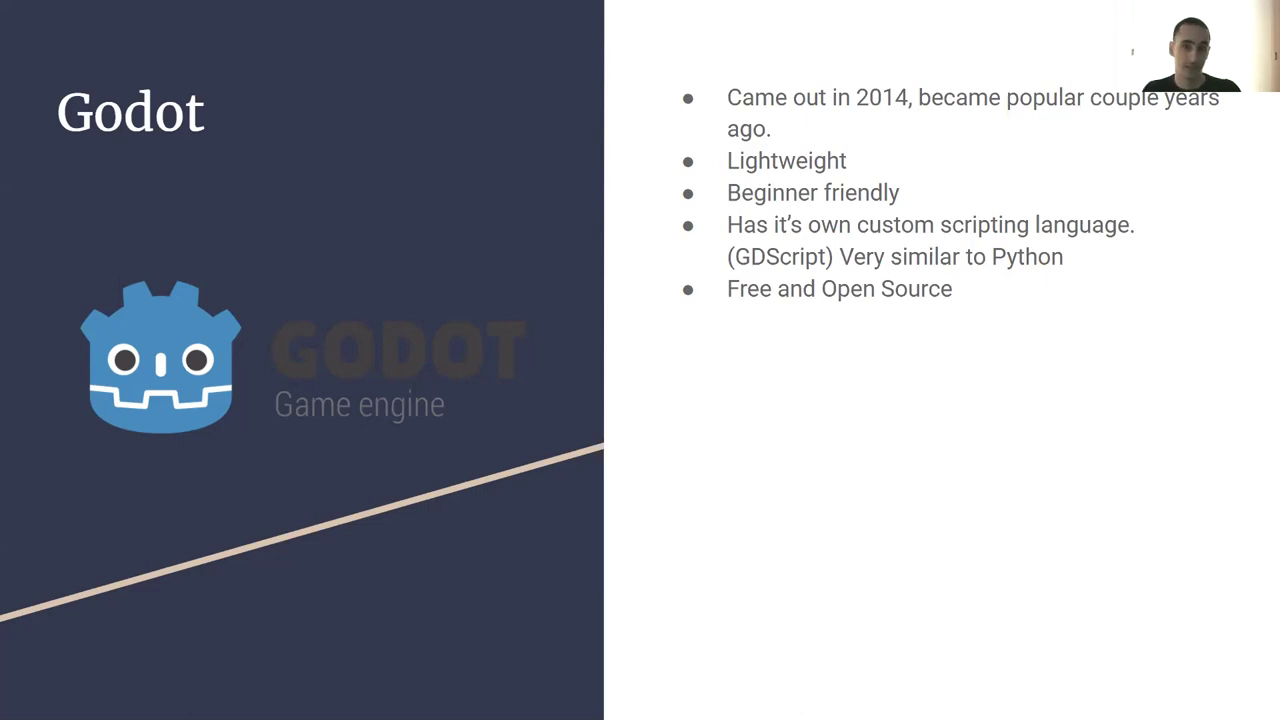
- Reveal the scenes-and-nodes and 'Has cool robot logo' bullets, then advance to the build-a-game slide
key("Right")
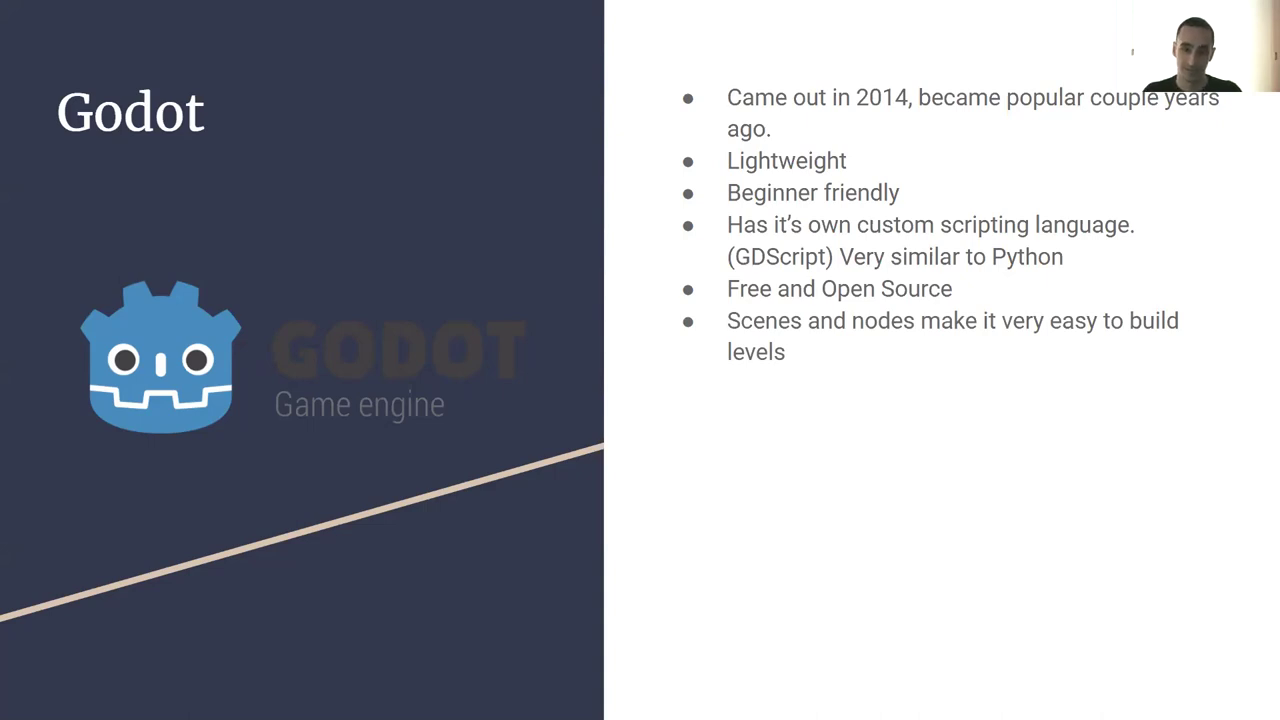
key("Right")
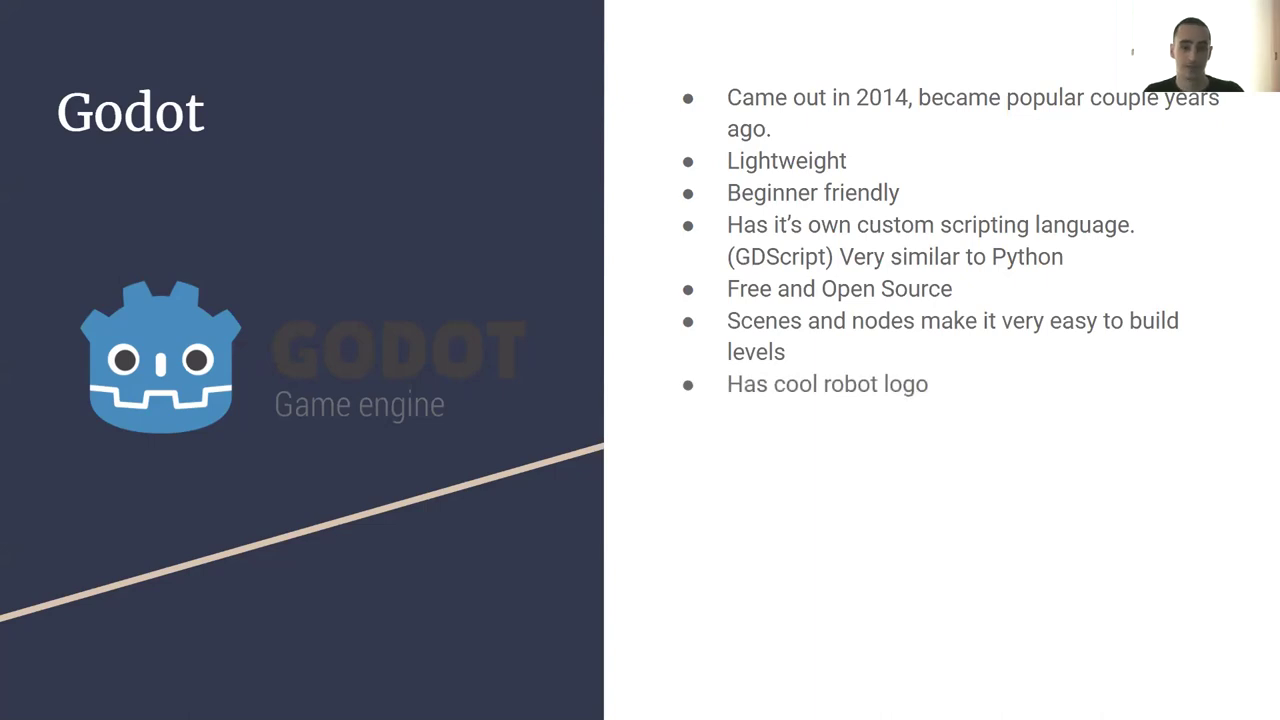
key("Right")
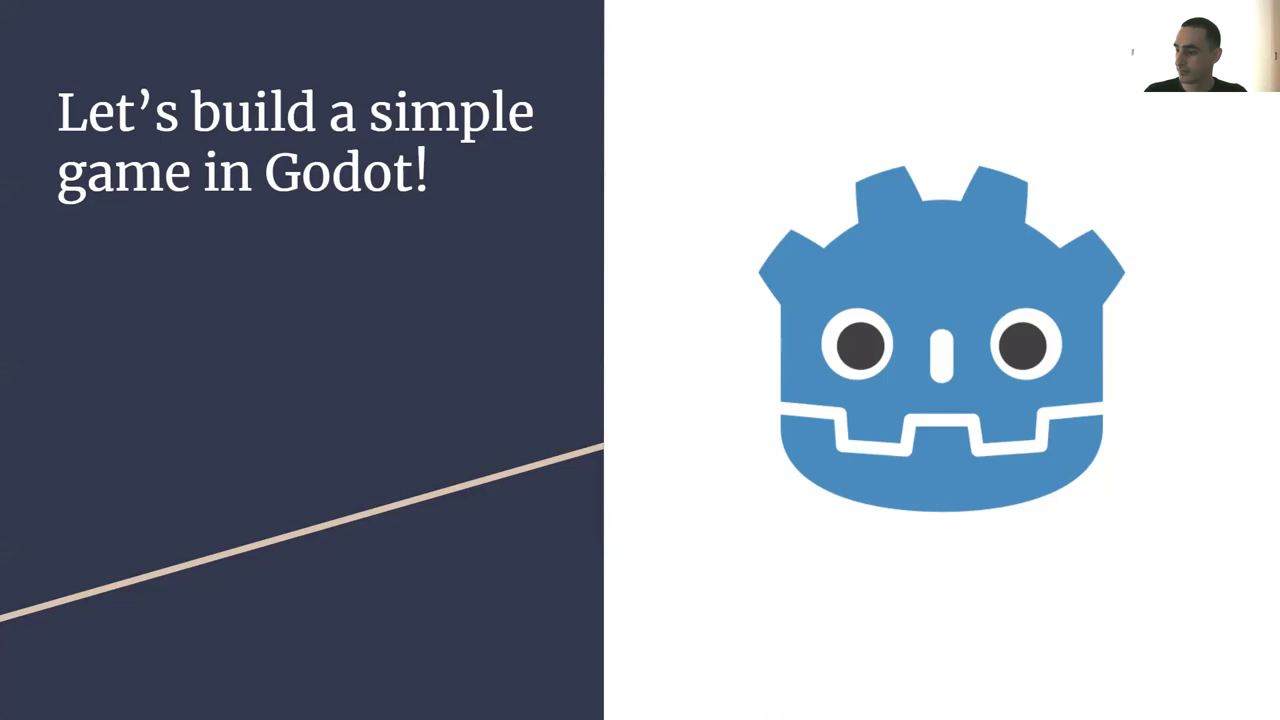
- Peek at the closing questions slide, then return to 'Let's build a simple game in Godot!'
mouse_move(381, 677)
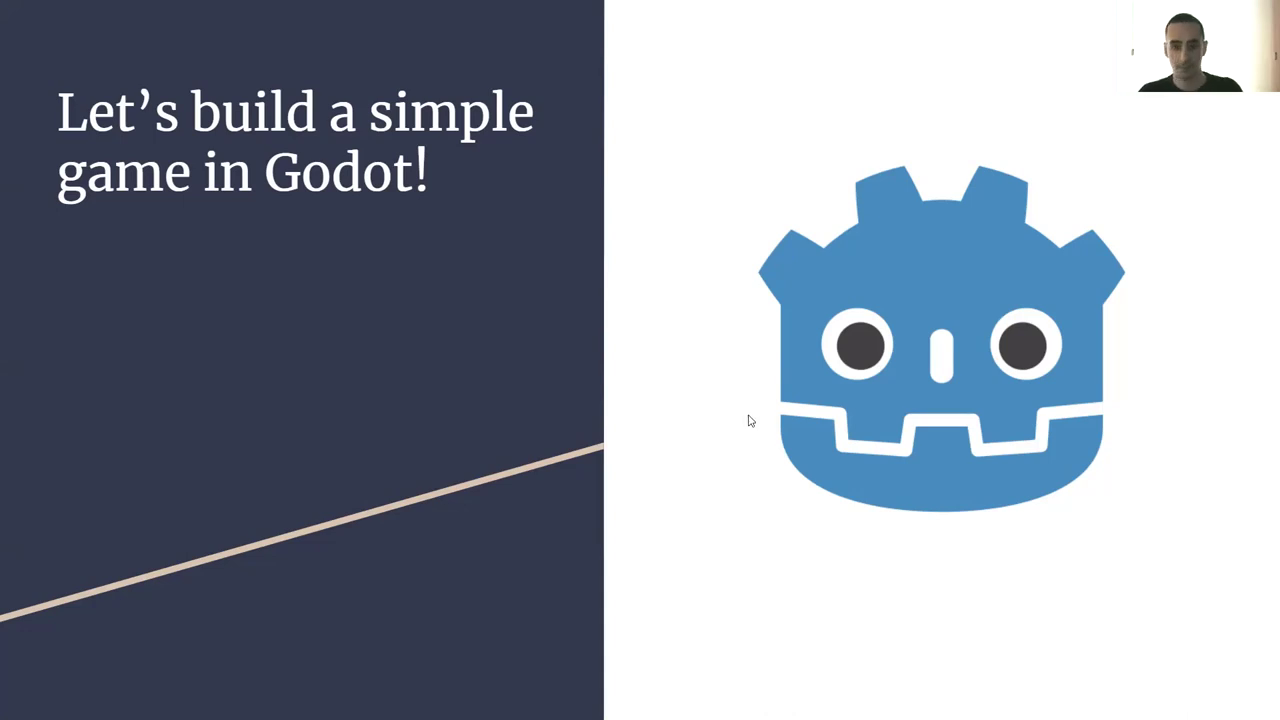
key("Right")
key("Left")
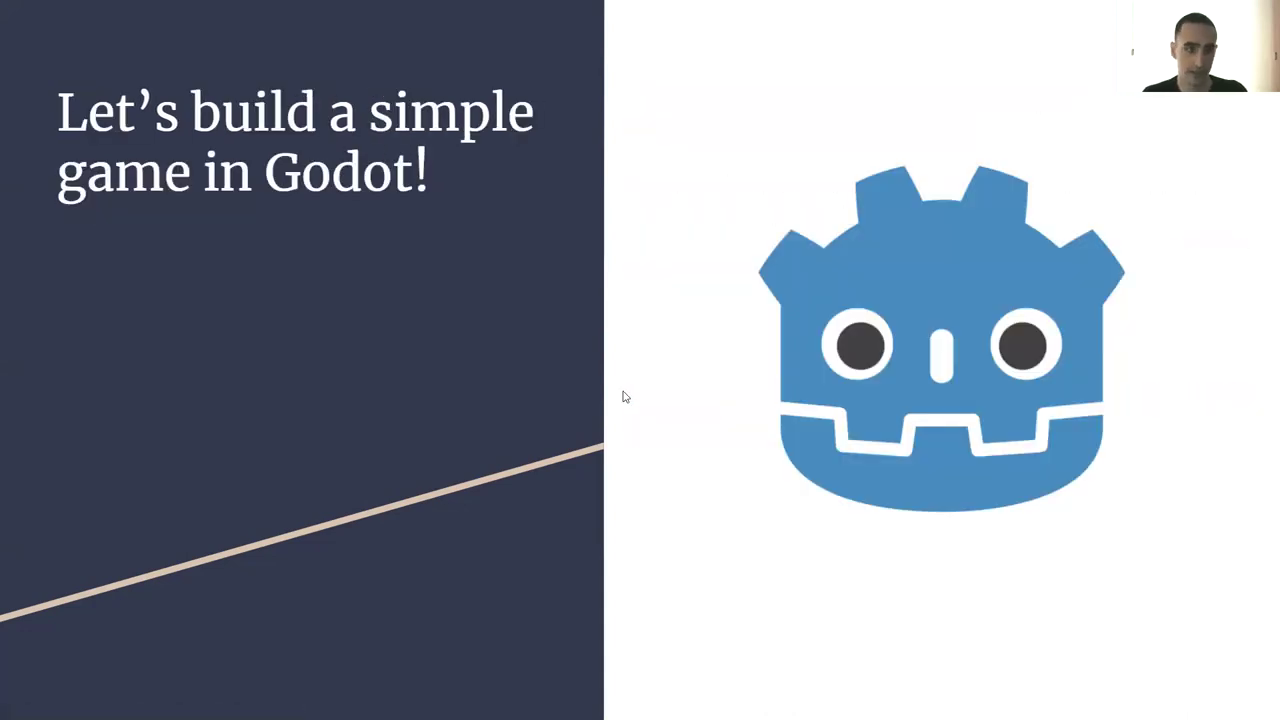
- Exit the slideshow and switch to the Godot Engine homepage tab
key("Escape")
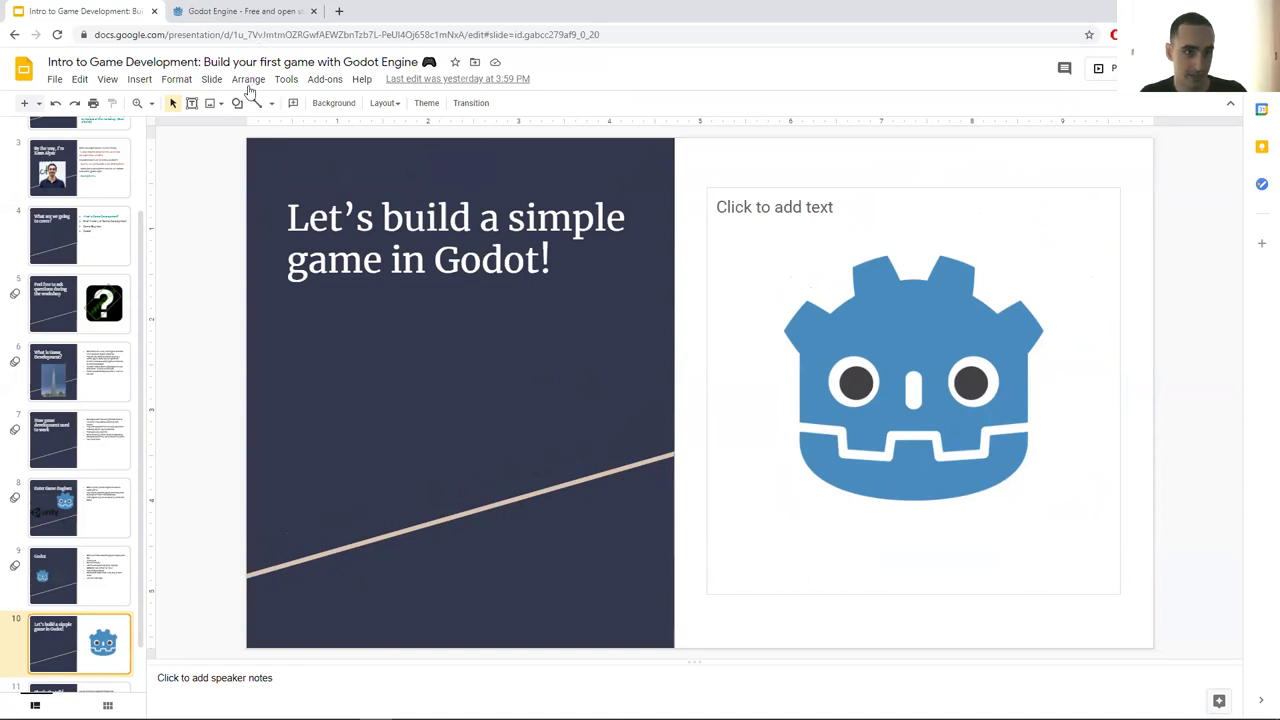
key("ctrl+Tab")
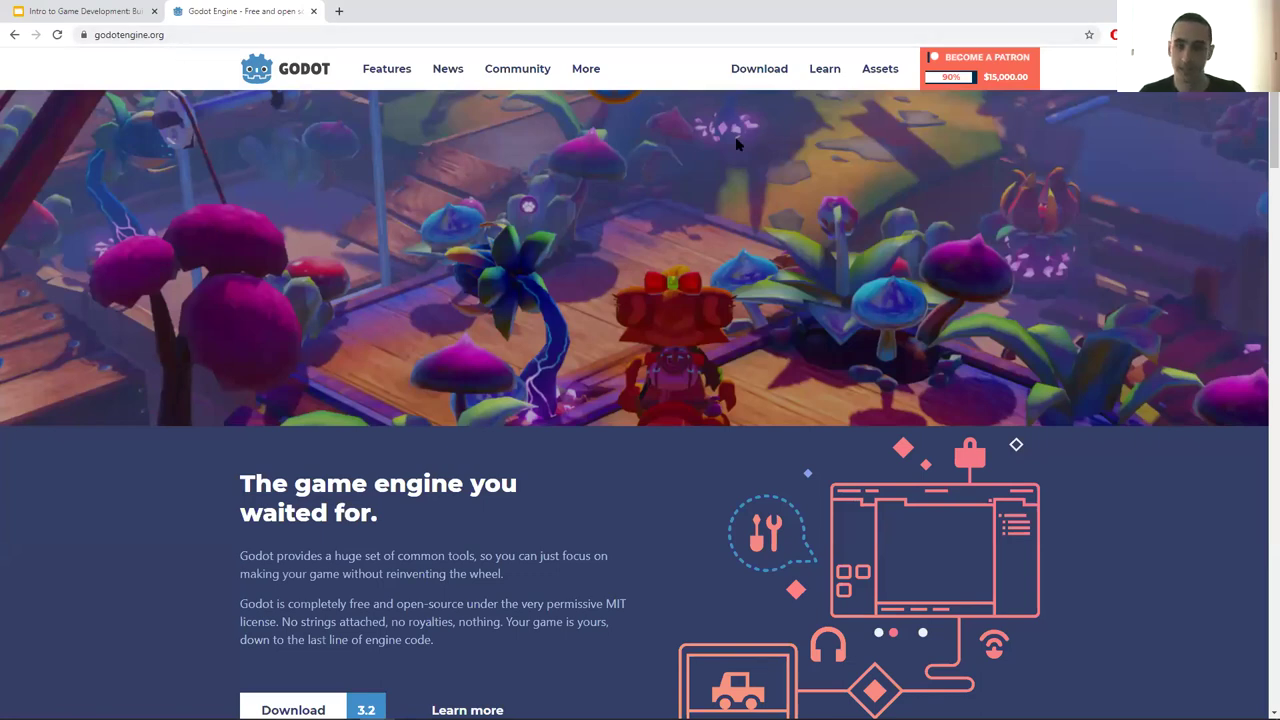
- On the Godot download page, download the Standard 64-bit Windows build of Godot 3.2.3
left_click(766, 74)
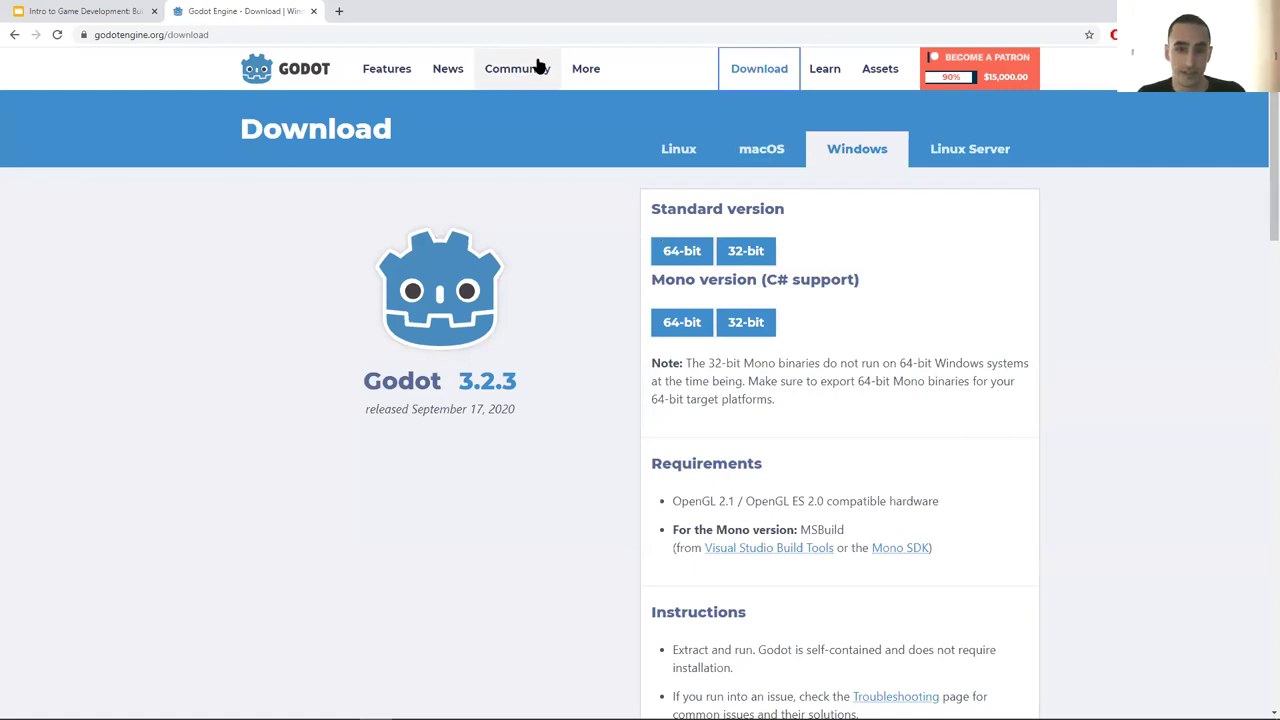
left_click(1062, 237)
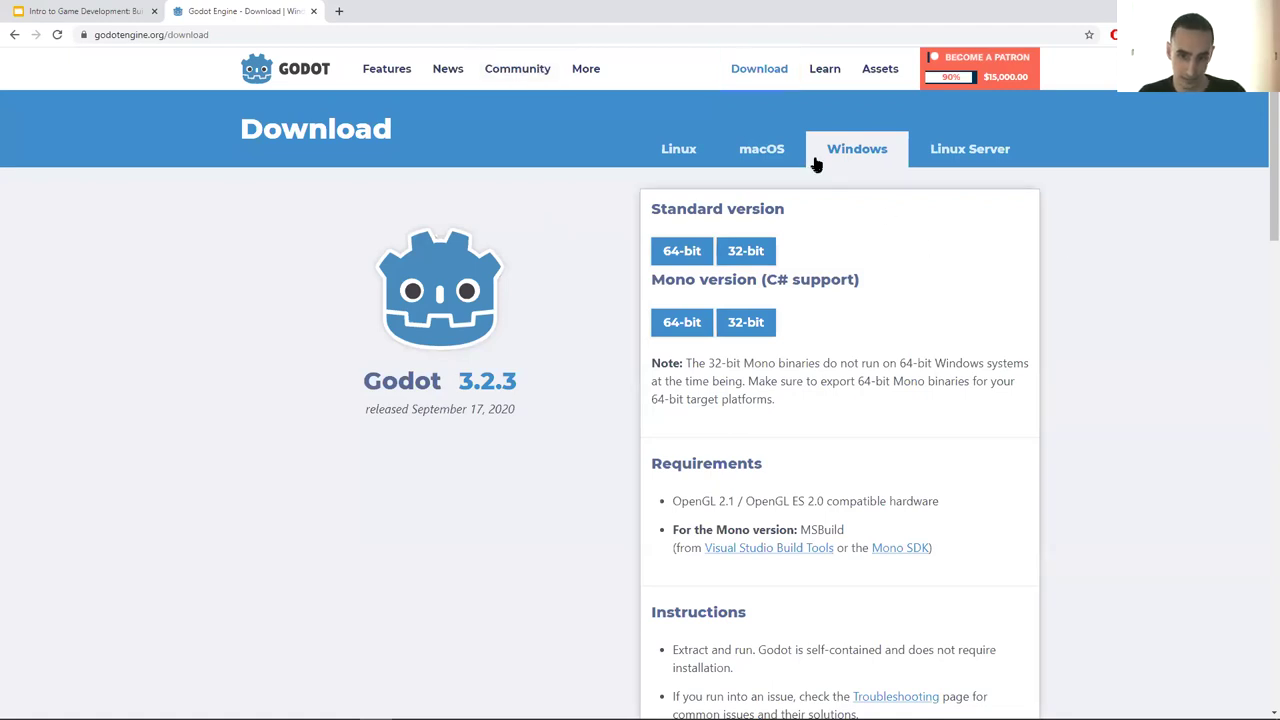
triple_click(663, 208)
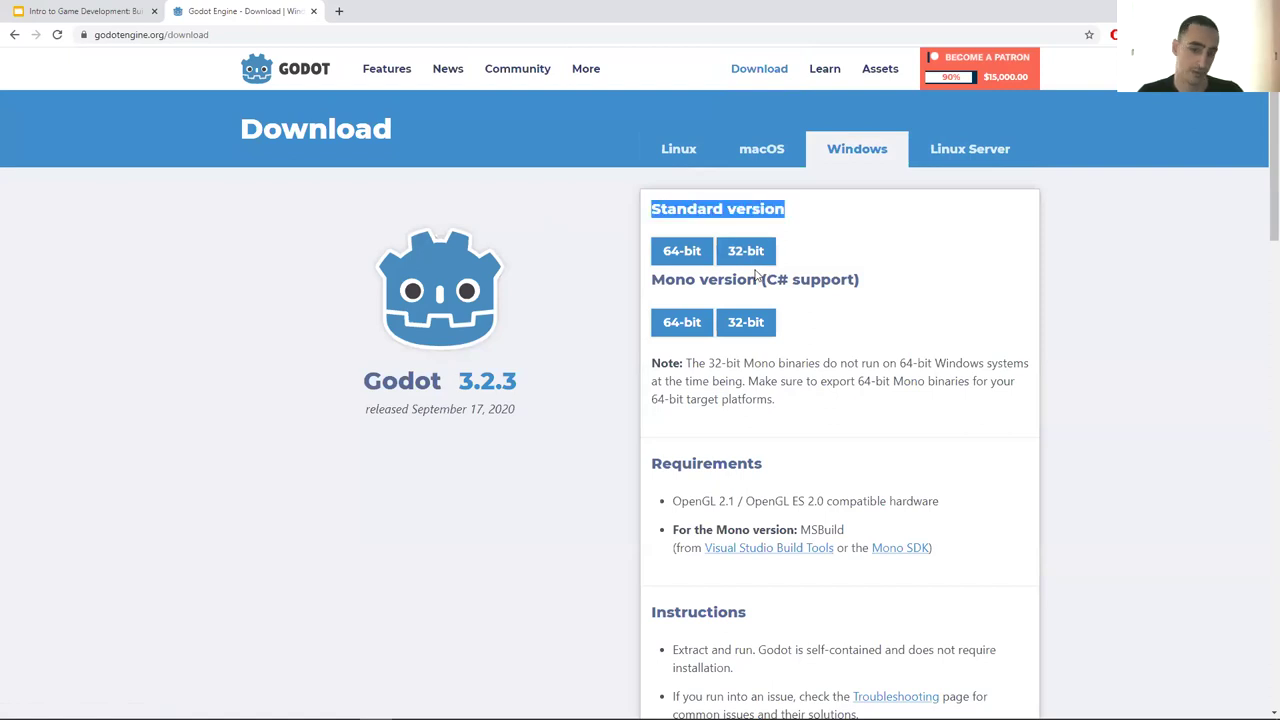
left_click(686, 248)
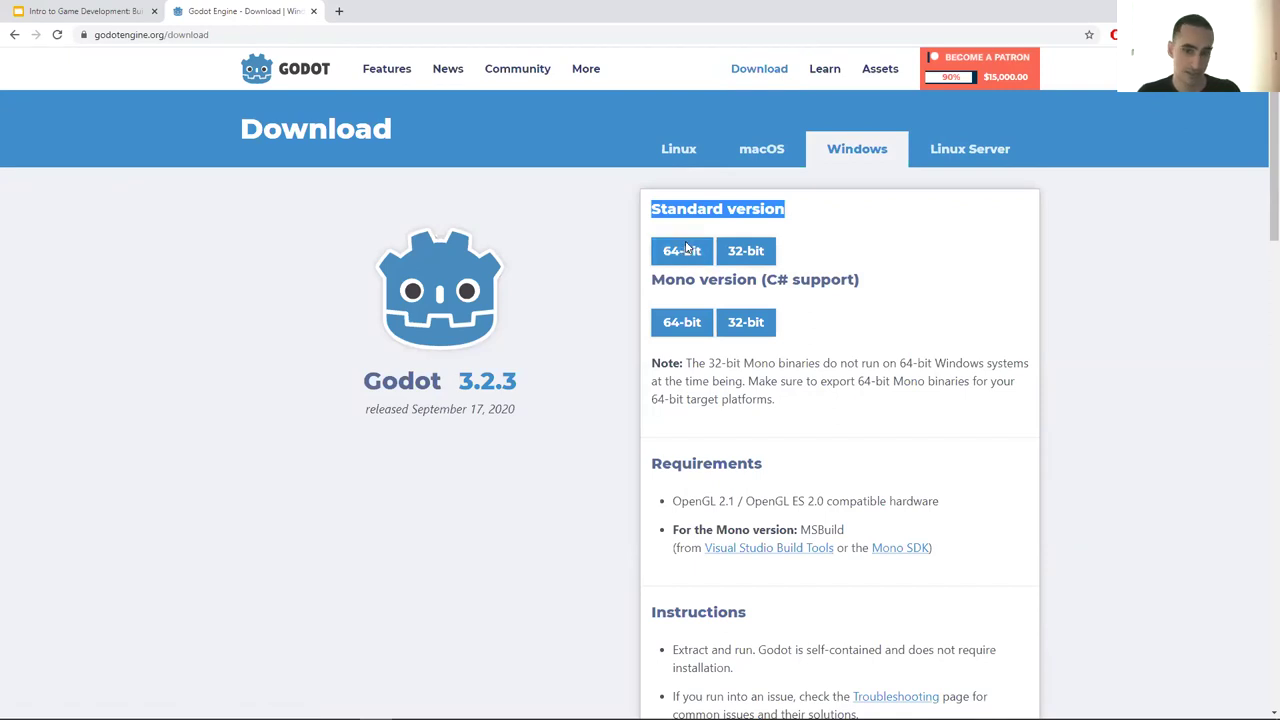
left_click_drag(647, 285, 897, 292)
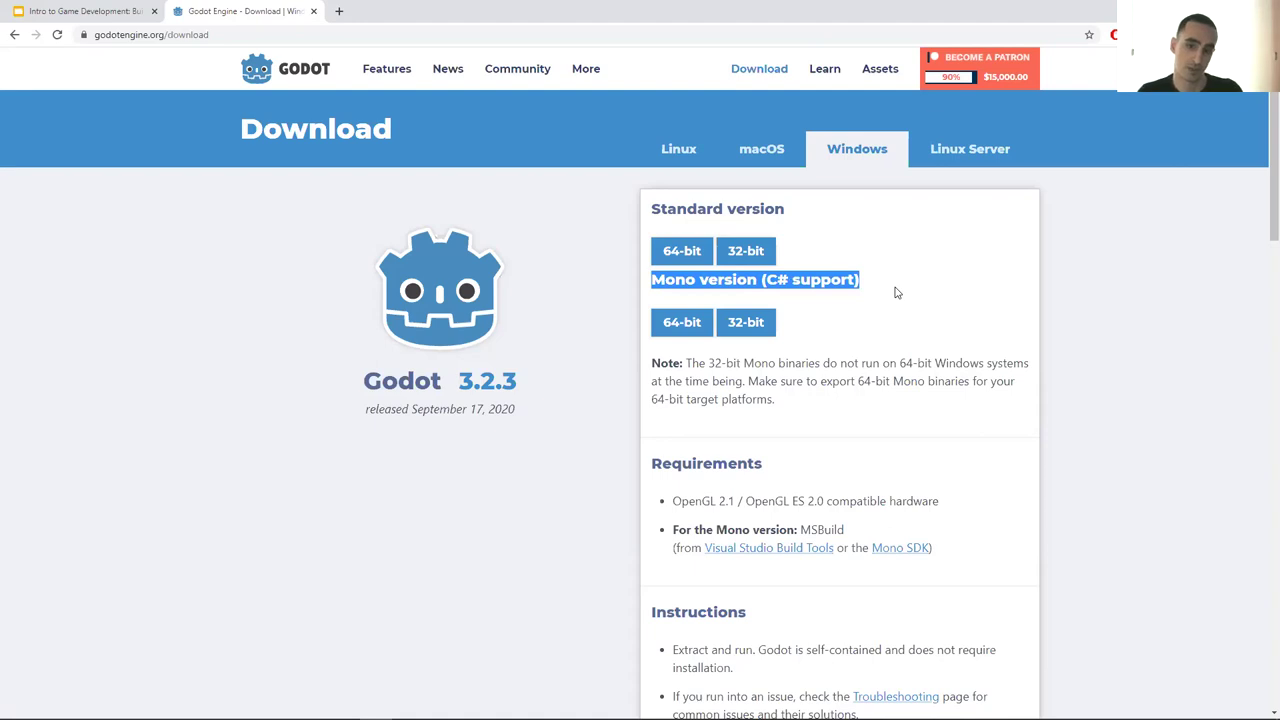
left_click(681, 256)
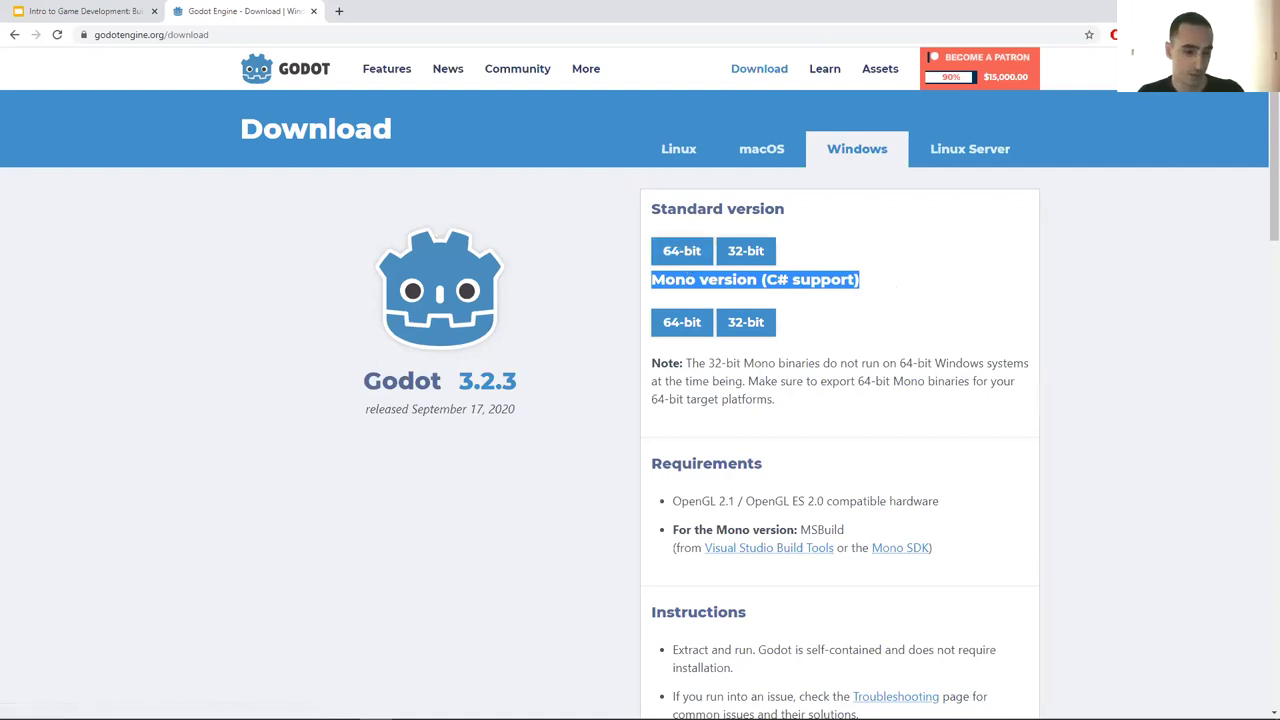
- Open File Explorer showing the Downloads folder
key("super+e")
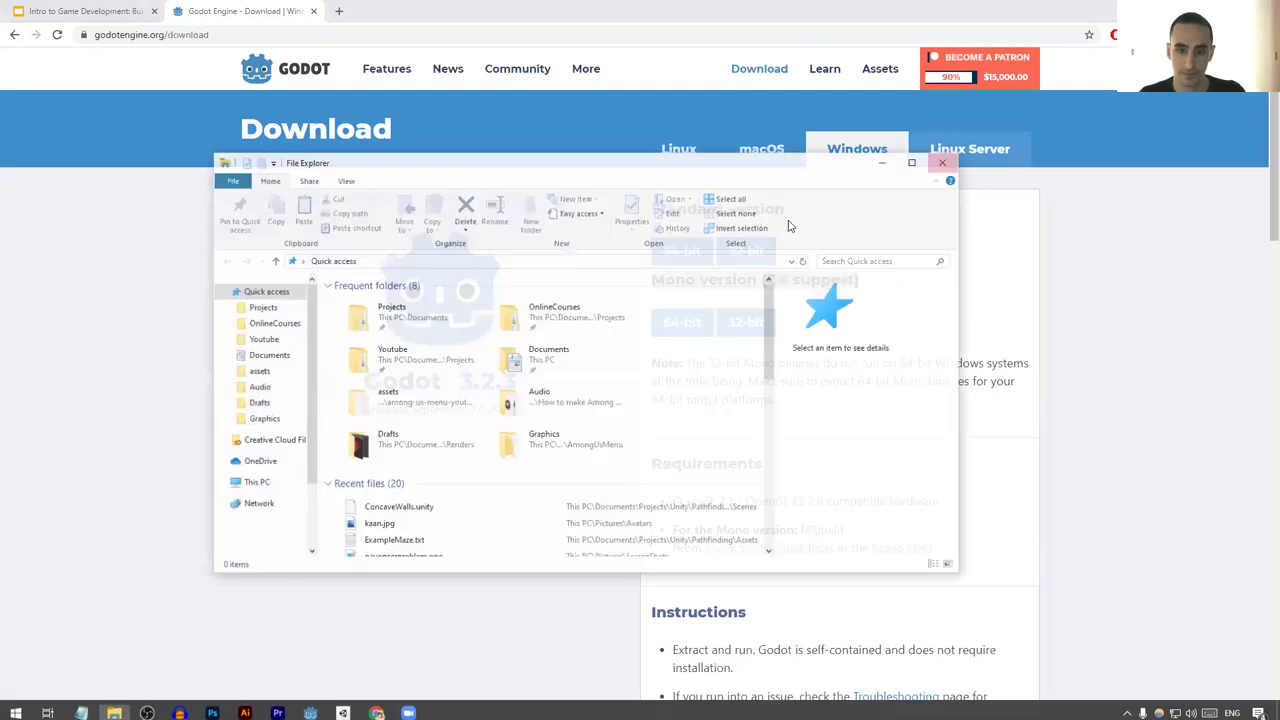
key("super+shift+Right")
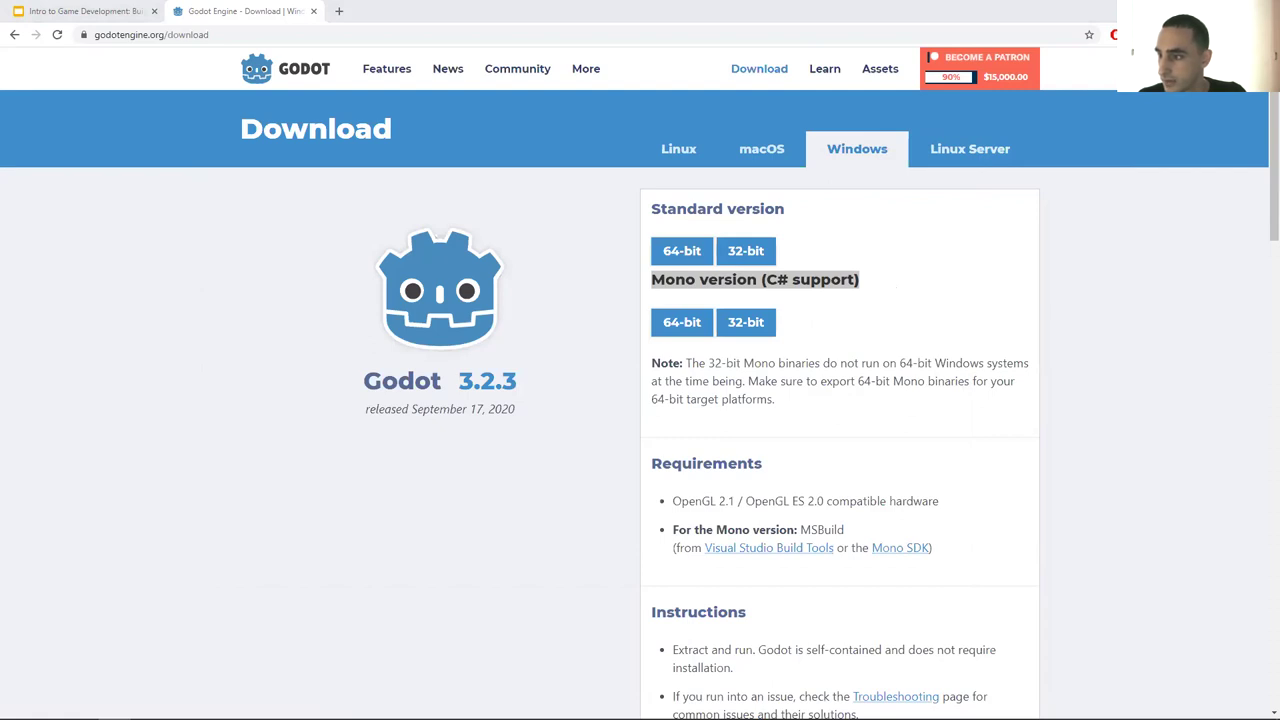
key("super+shift+Left")
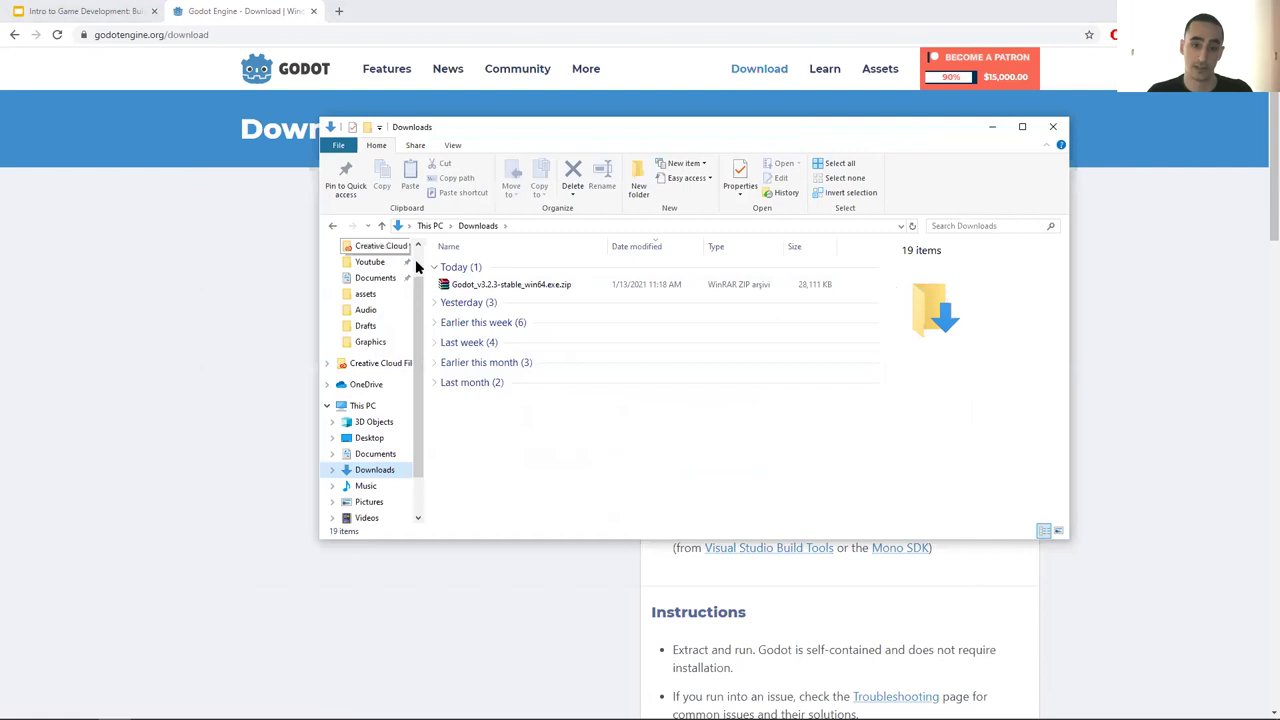
- Extract Godot_v3.2.3-stable_win64.exe.zip with WinRAR into a folder of the same name
left_click(577, 288)
right_click(577, 288)
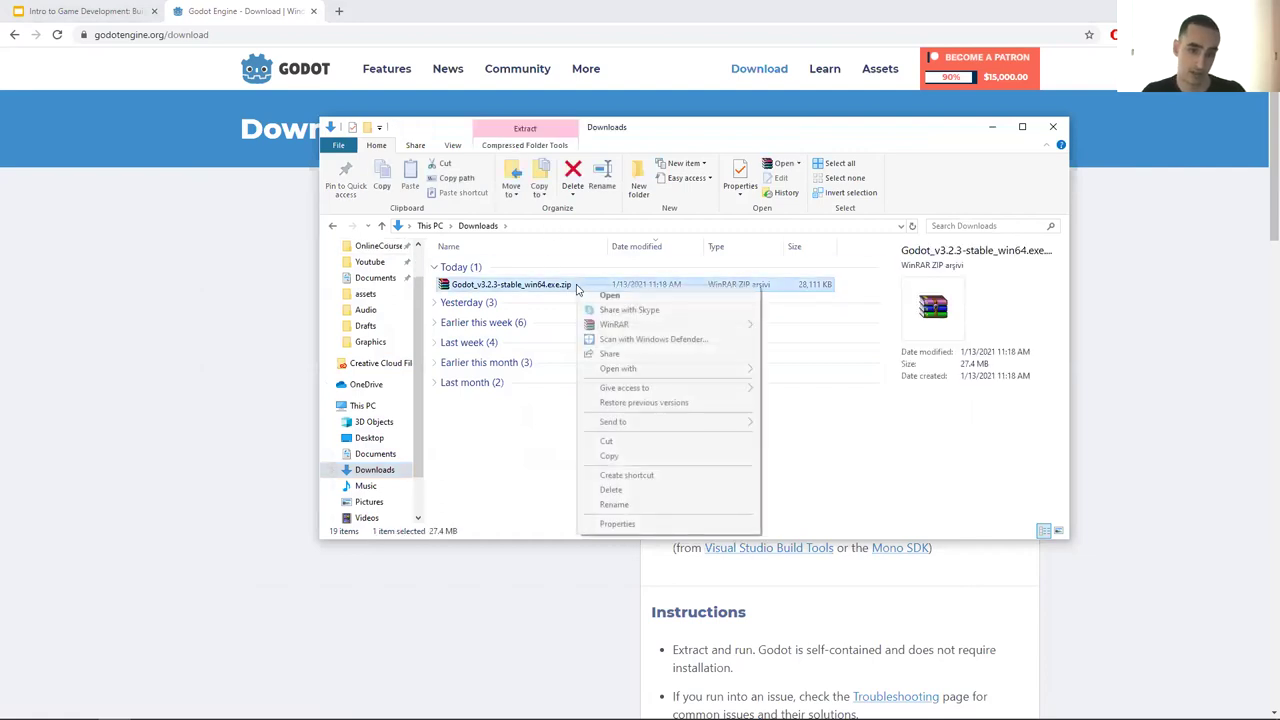
mouse_move(648, 326)
left_click(829, 347)
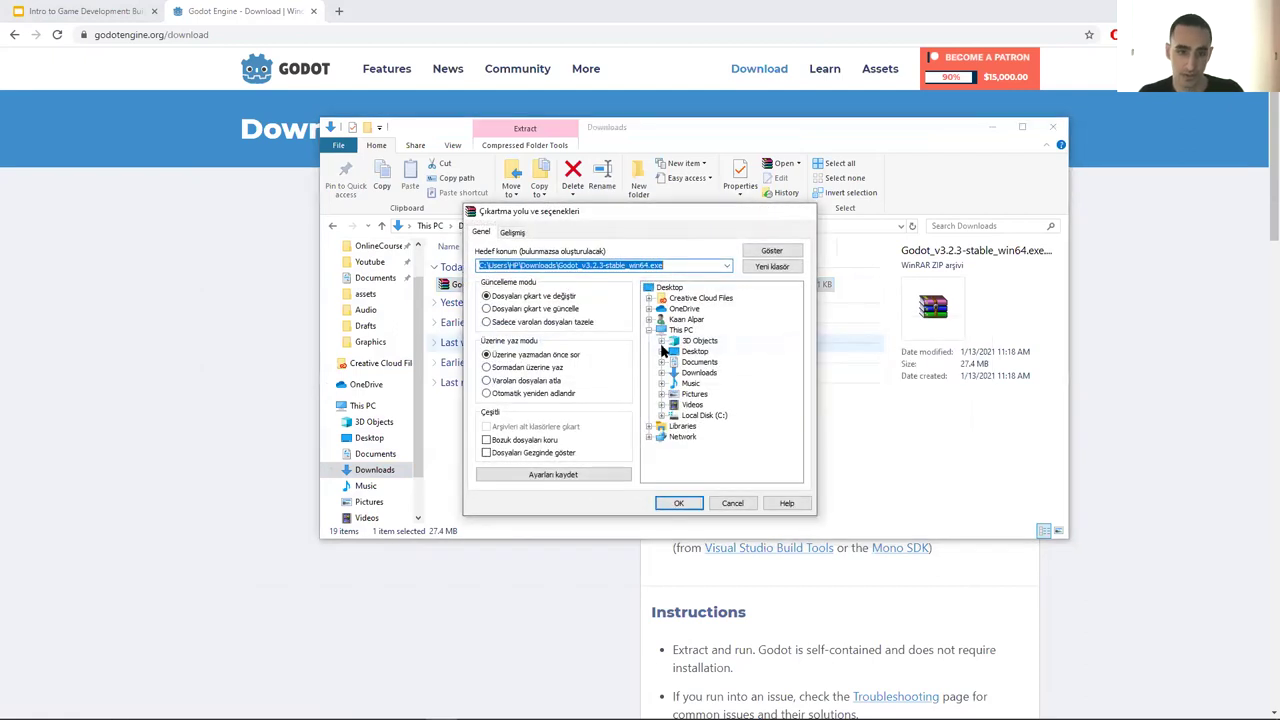
key("Return")
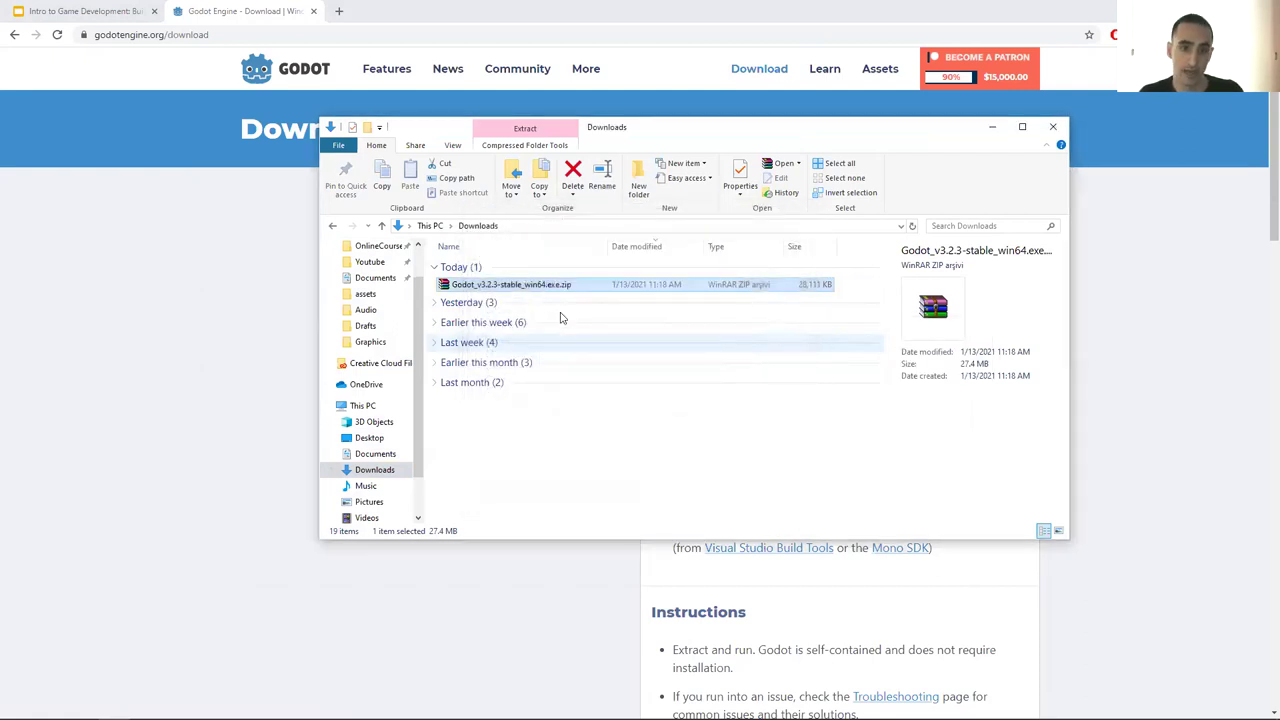
- Open the extracted Godot_v3.2.3-stable_win64.exe folder and look at the Godot application file
double_click(540, 298)
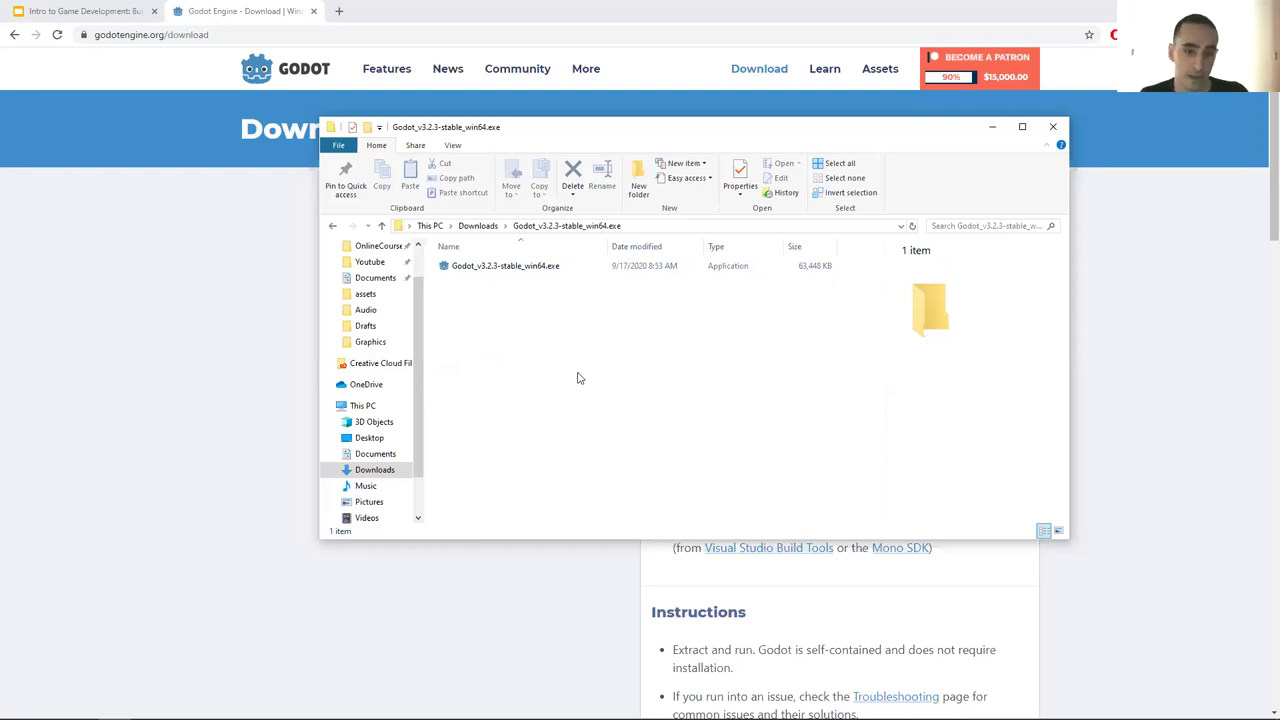
left_click_drag(826, 331, 508, 324)
left_click(440, 363)
scroll(375, 300, "up", 1)
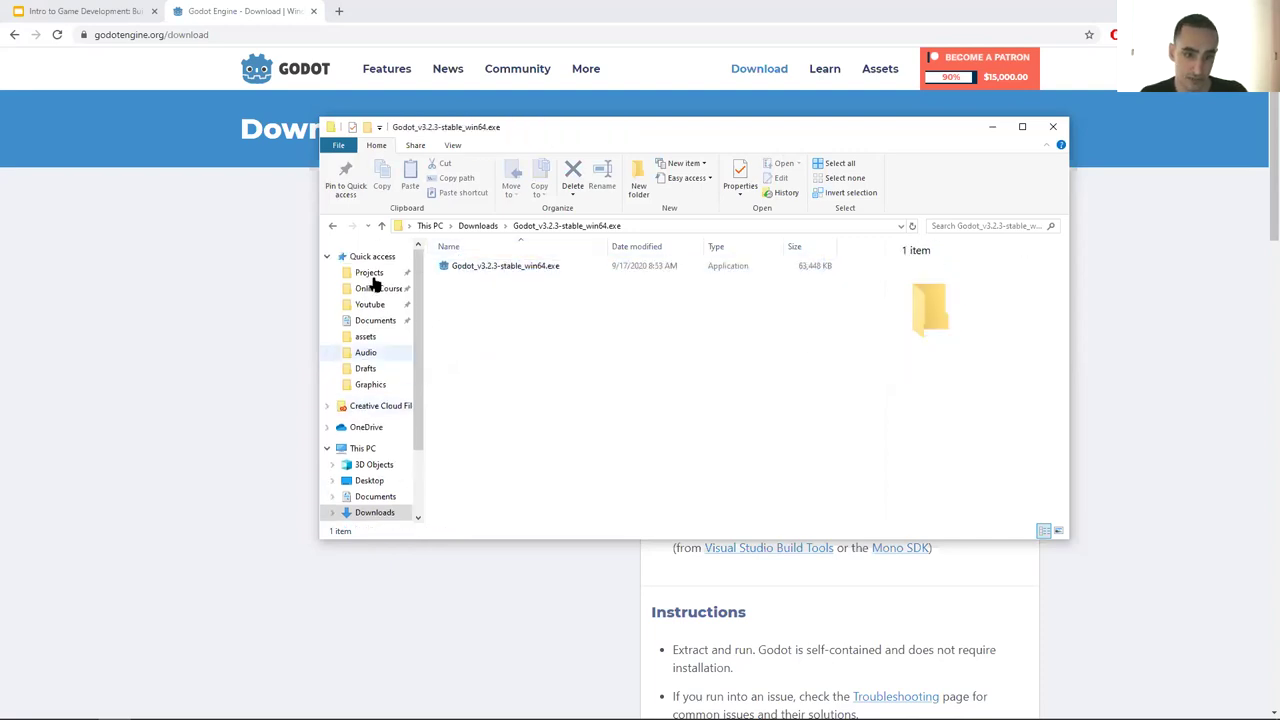
- Browse to Documents › Apps › Godot and select the godot-3.2.3 folder
left_click(383, 322)
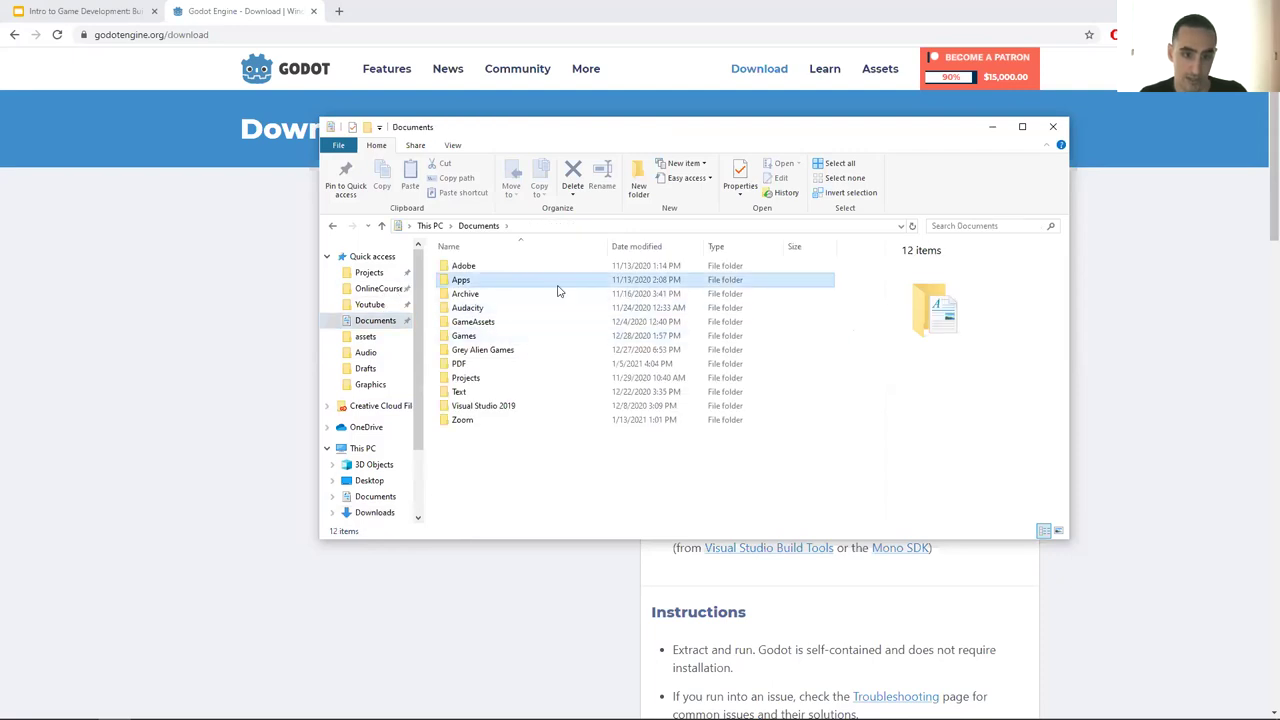
double_click(555, 281)
double_click(517, 308)
left_click_drag(797, 391, 563, 395)
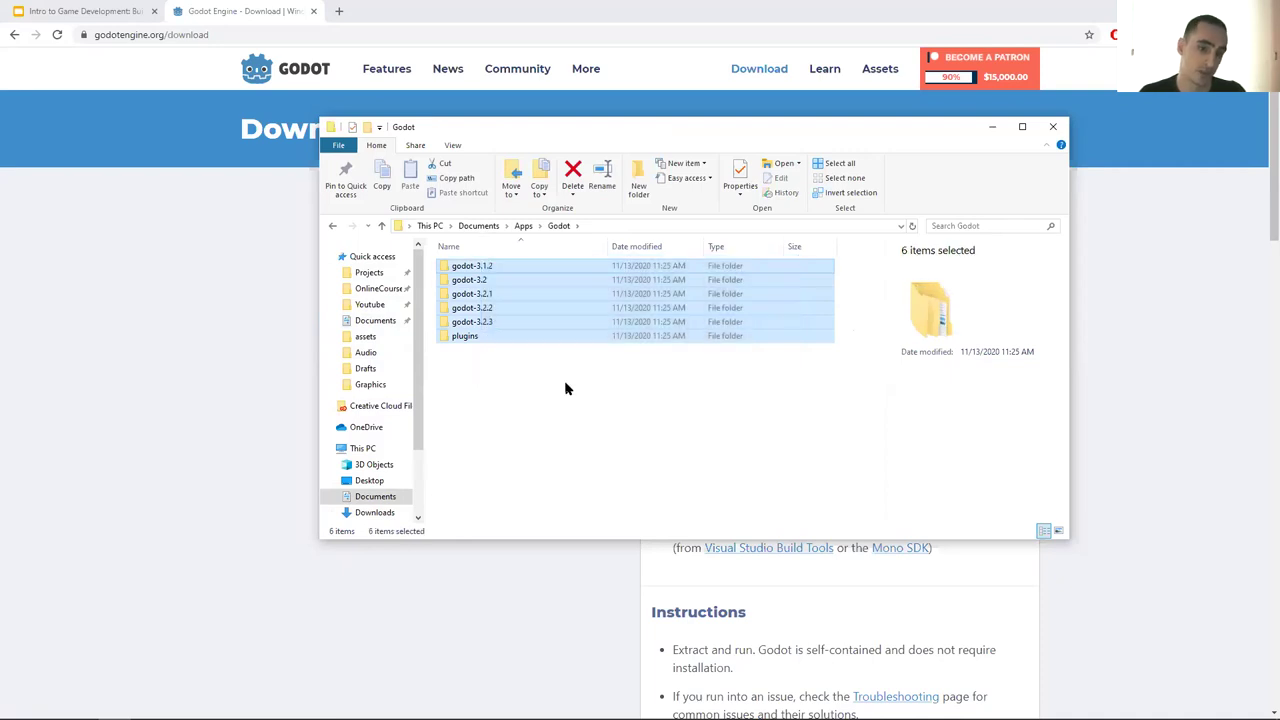
left_click(570, 402)
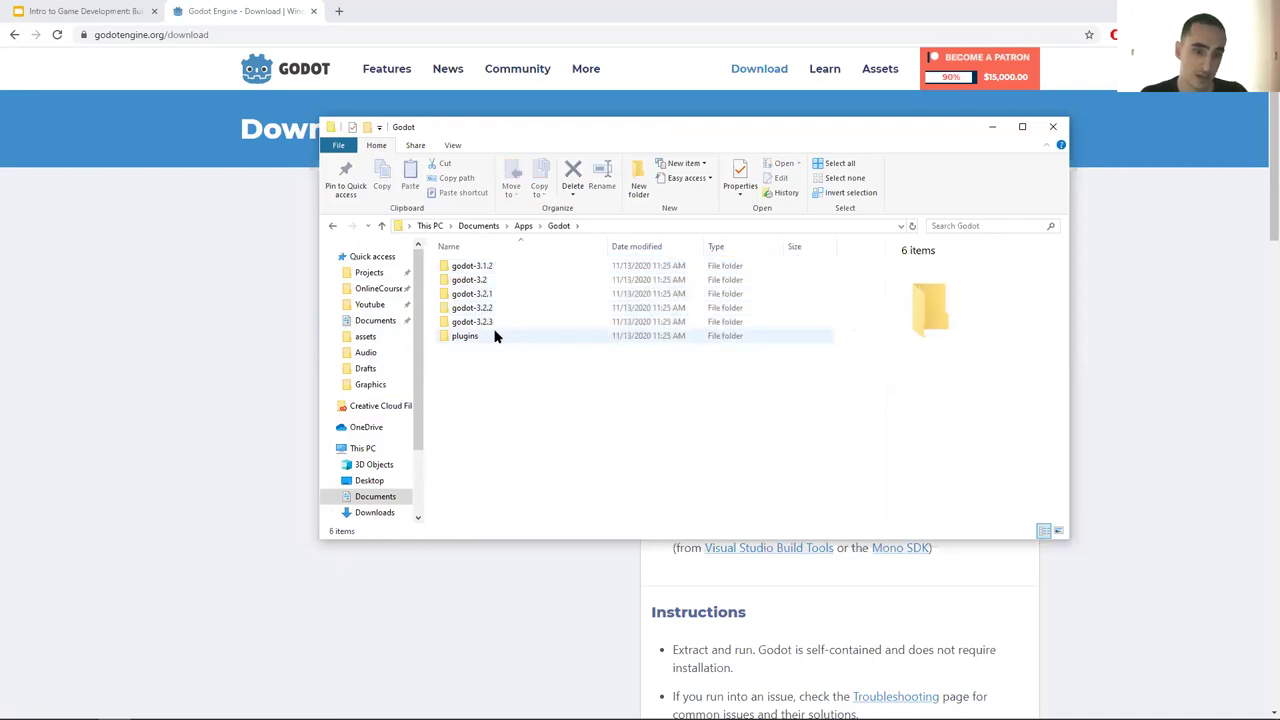
left_click(492, 323)
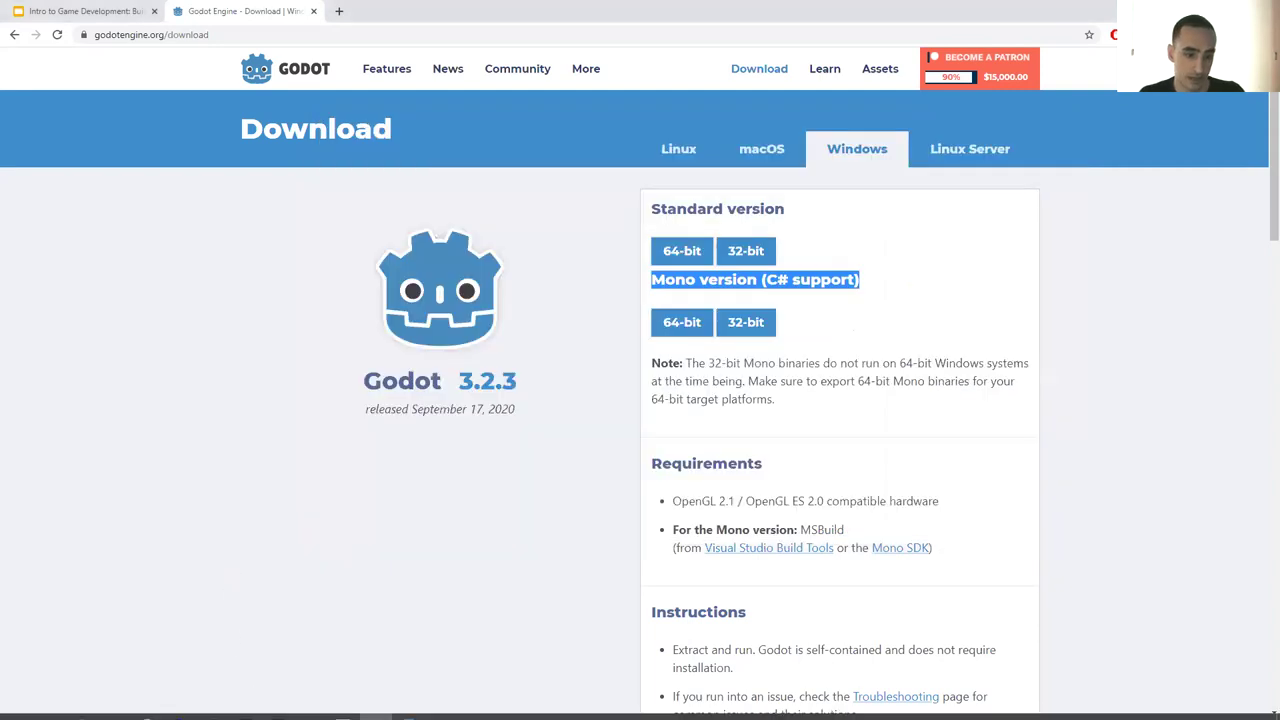
- Launch Godot and start a New Project named 'Intro to Game Dev Workshop'
left_click(310, 707)
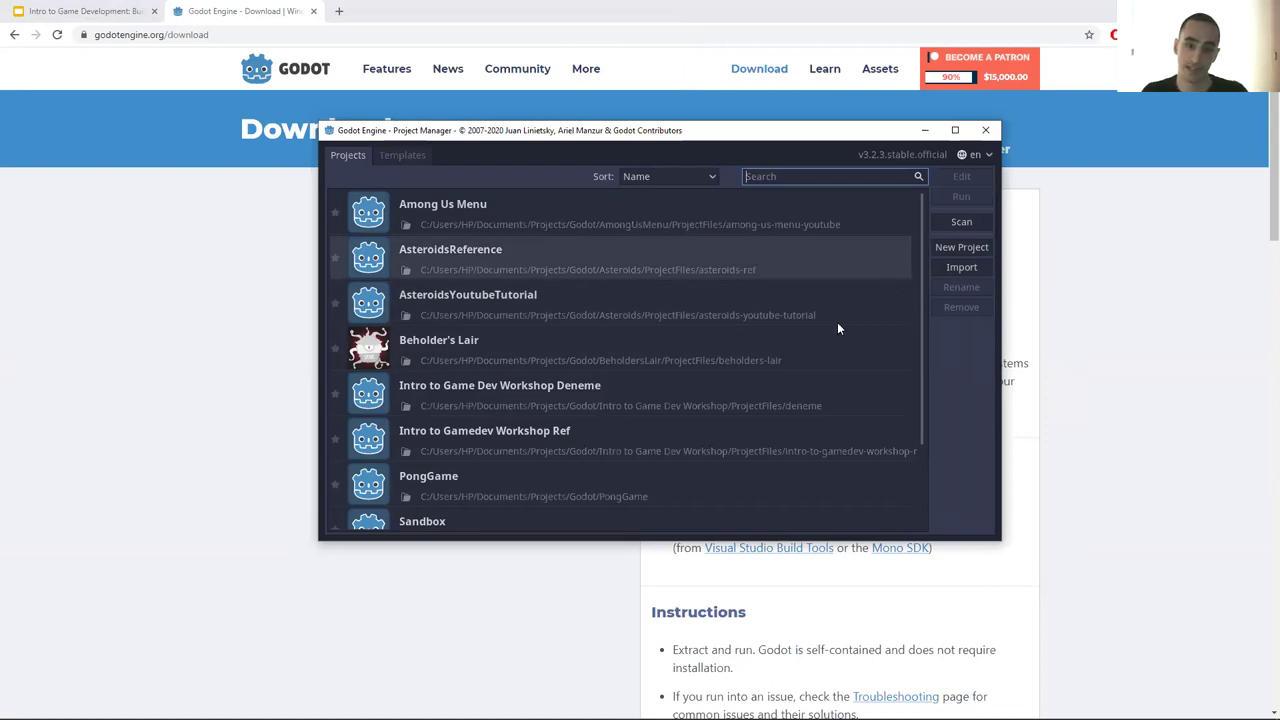
scroll(777, 338, "down", 3)
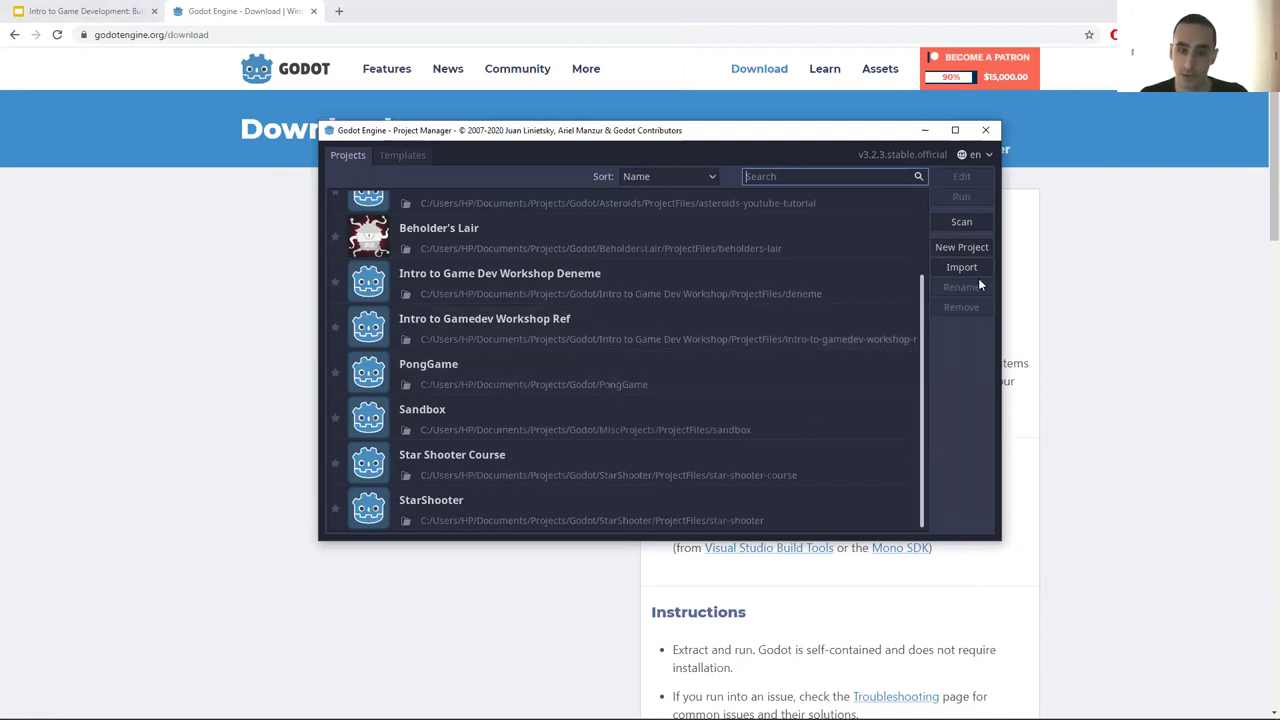
left_click(979, 248)
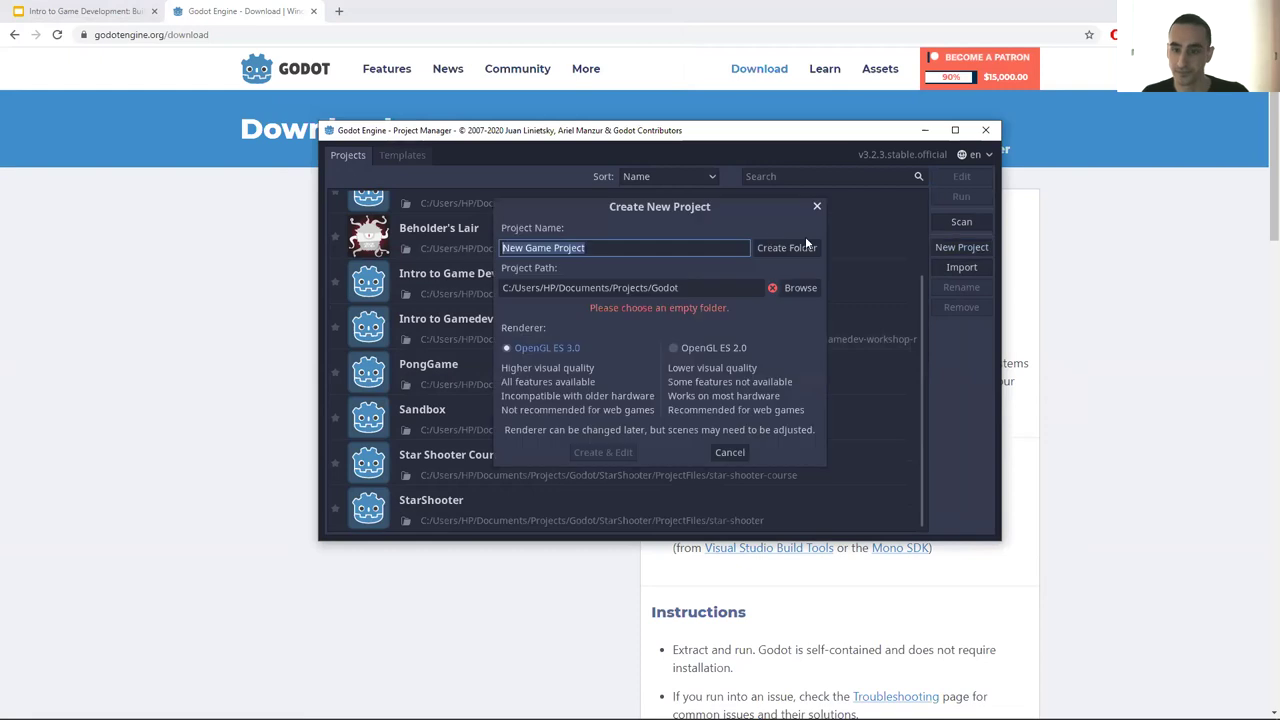
type("Intro to")
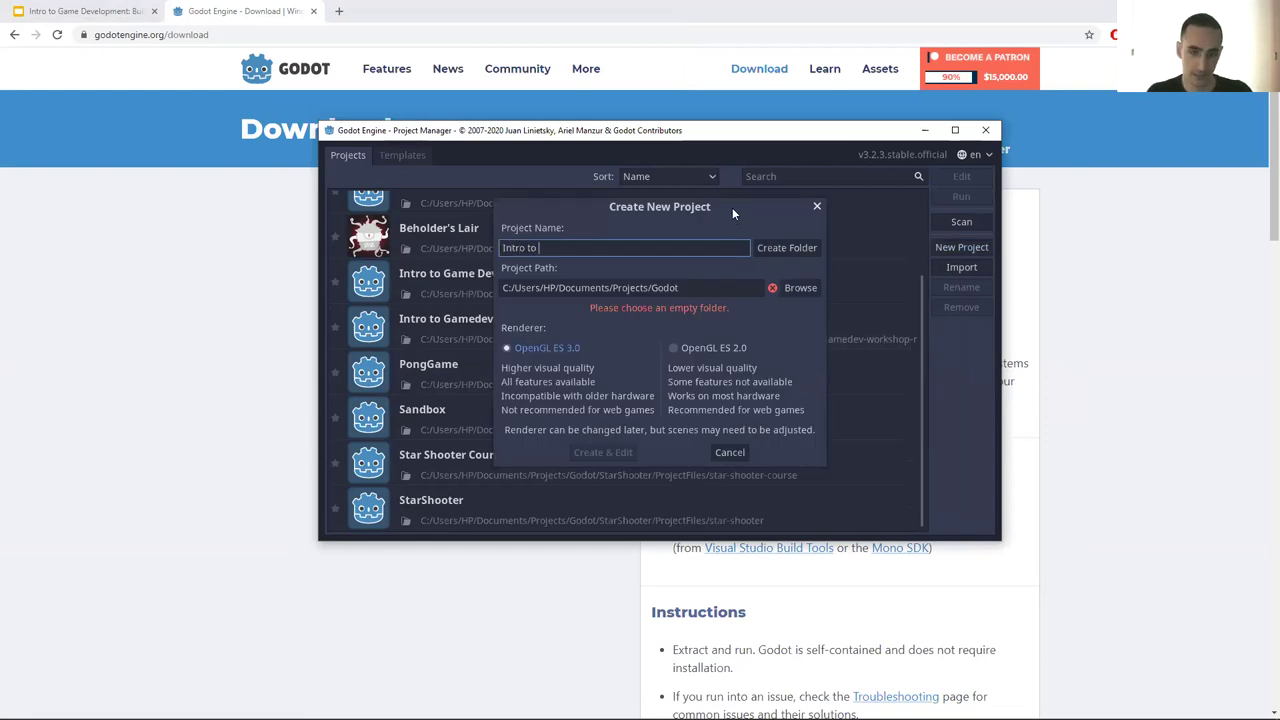
type(" Game Dev Workshop")
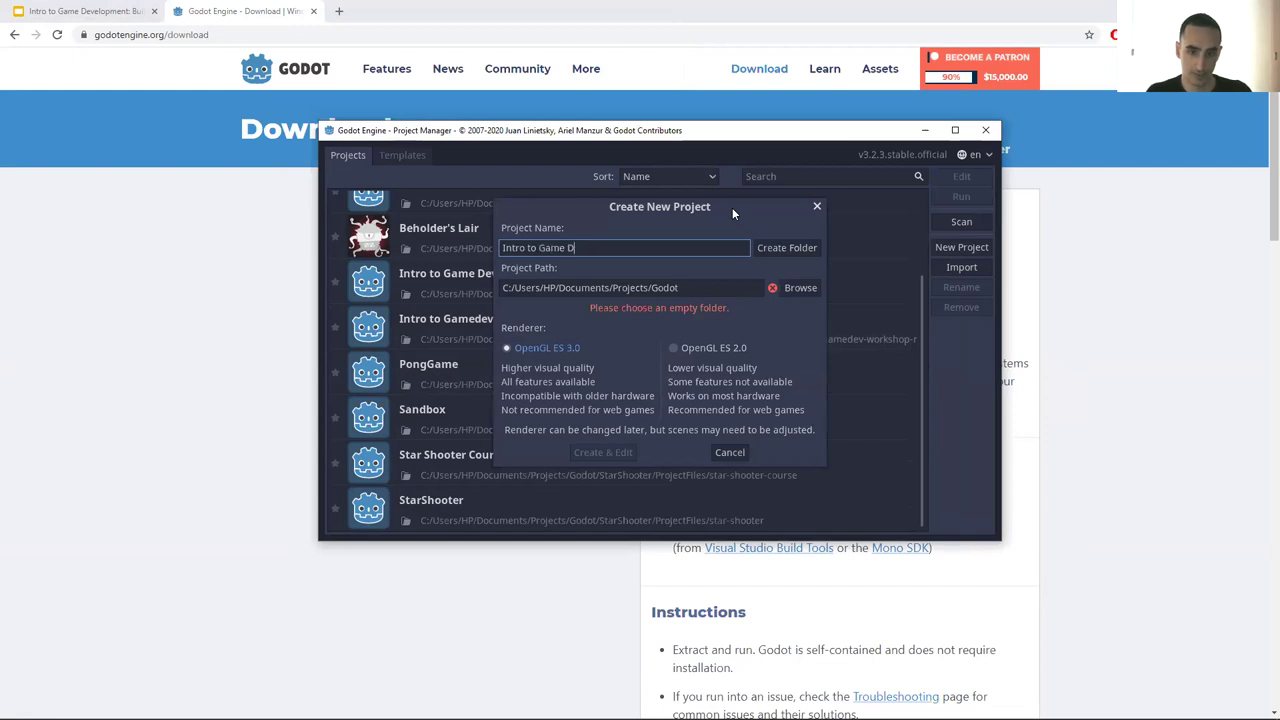
- Browse for the project path into Intro to Game Dev Workshop › ProjectFiles
left_click(800, 288)
left_click_drag(768, 181, 764, 165)
scroll(671, 290, "down", 5)
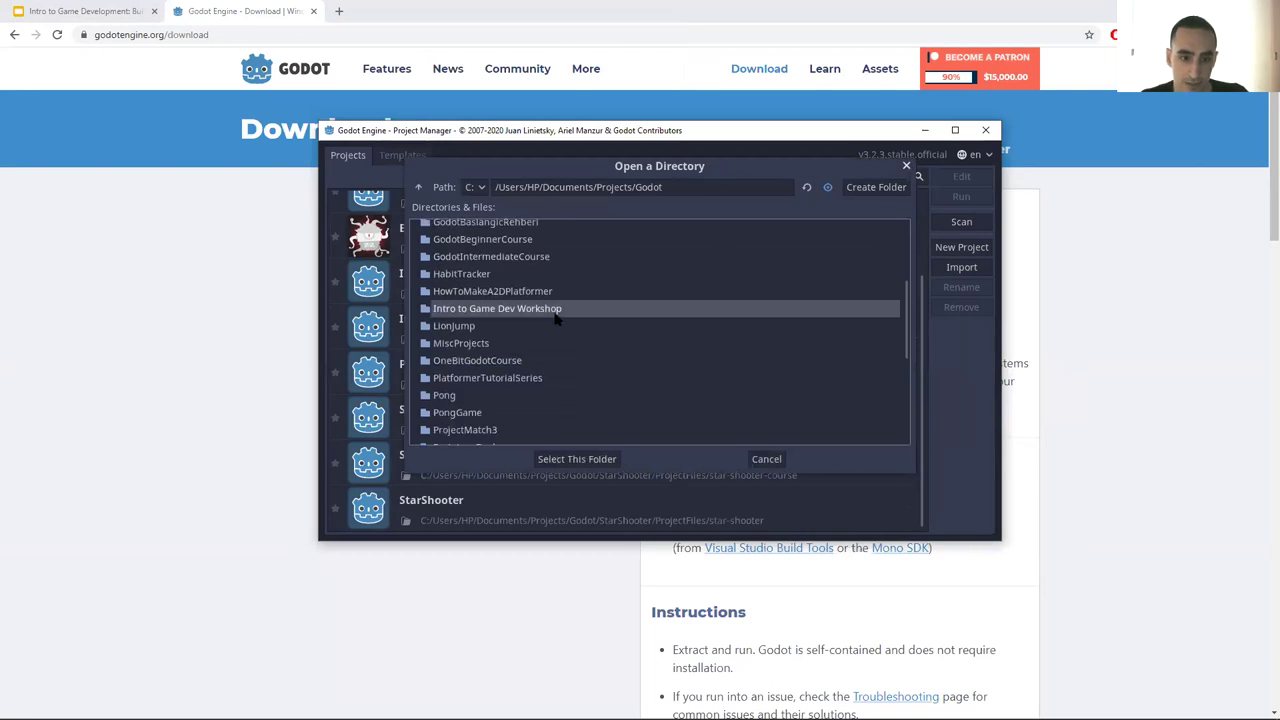
double_click(562, 311)
double_click(481, 275)
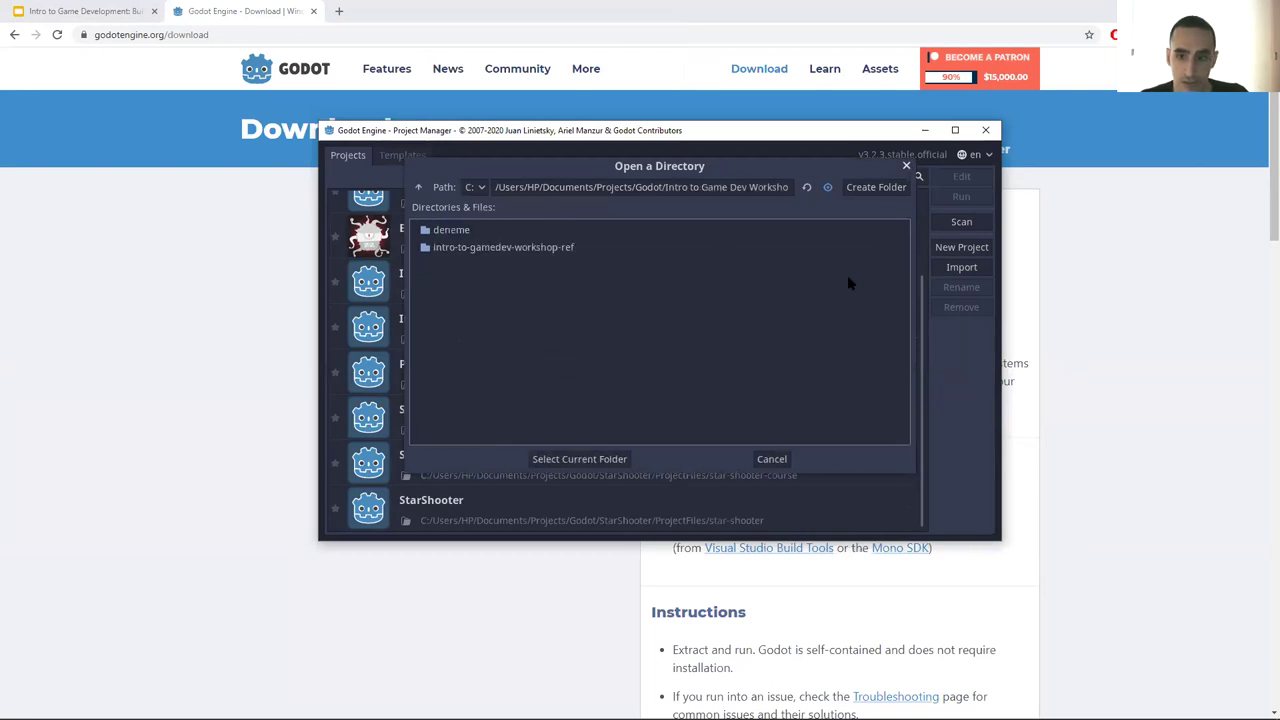
- Create a new folder named 'intro-to-gamedev-workshop' there
left_click(869, 190)
type("intro-to-gamedev-workshop")
left_click(622, 362)
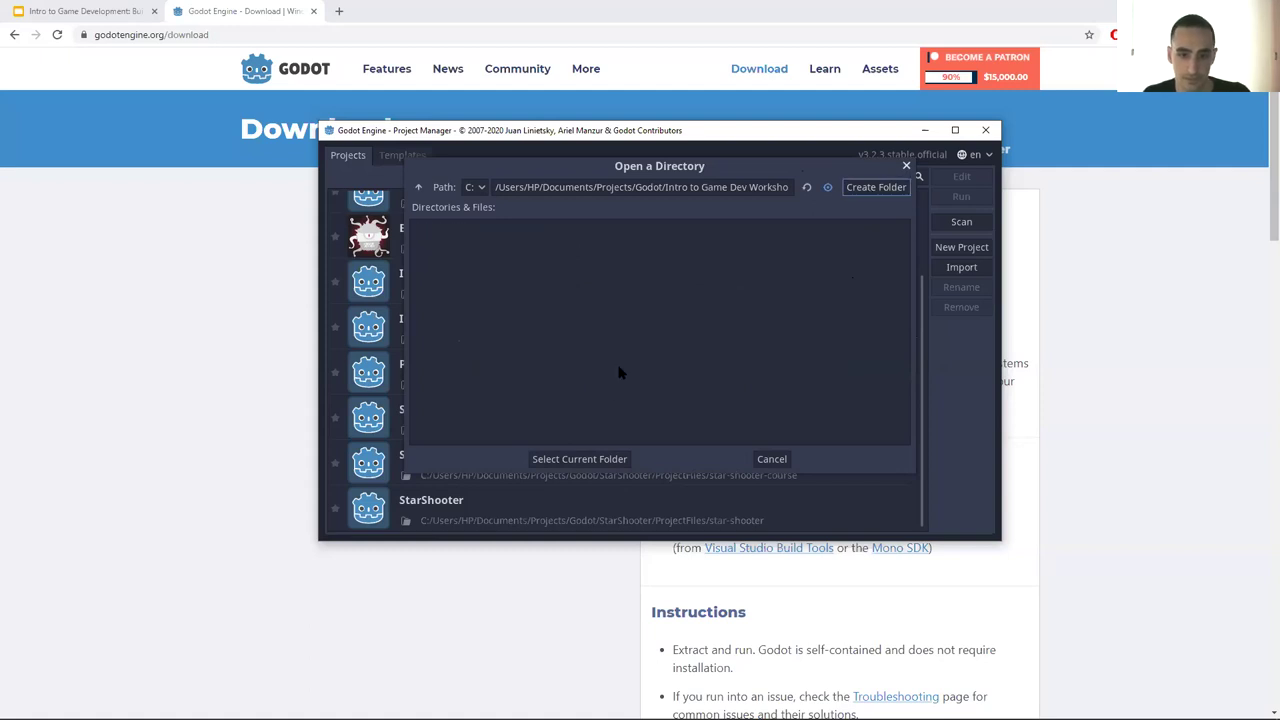
- Use the intro-to-gamedev-workshop folder as the path, then Create & Edit the project
left_click(616, 459)
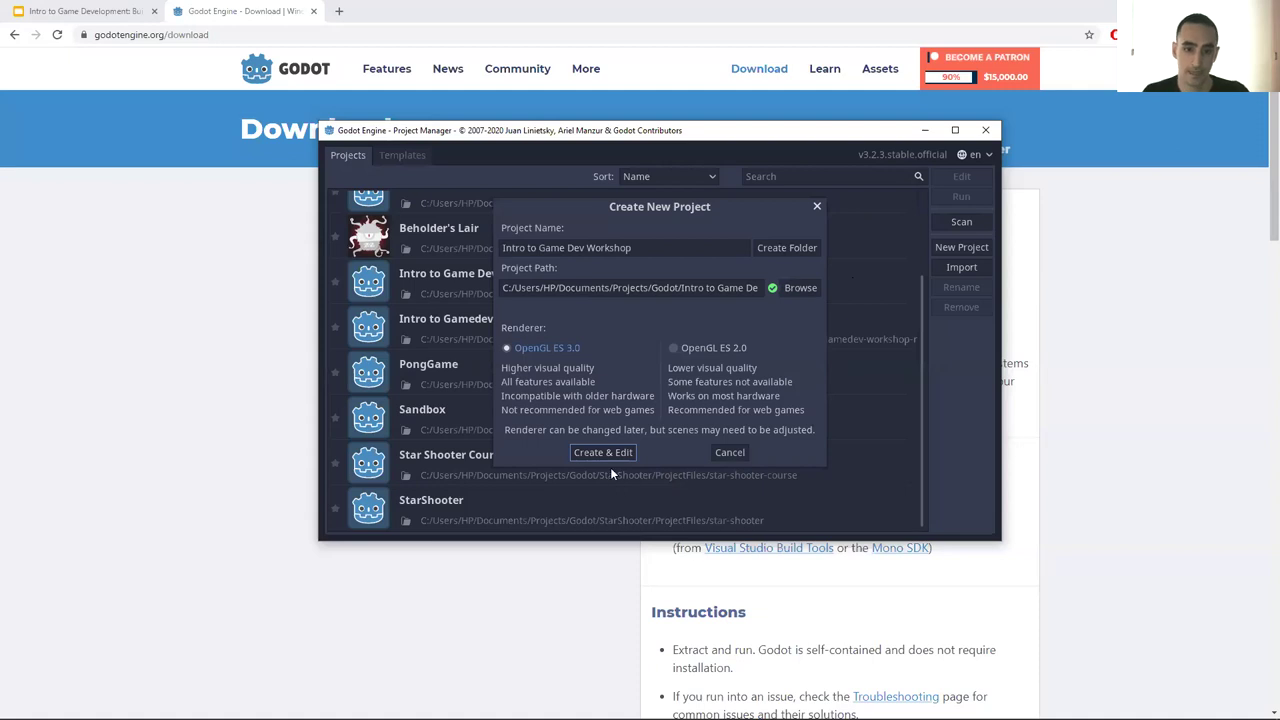
left_click(603, 452)
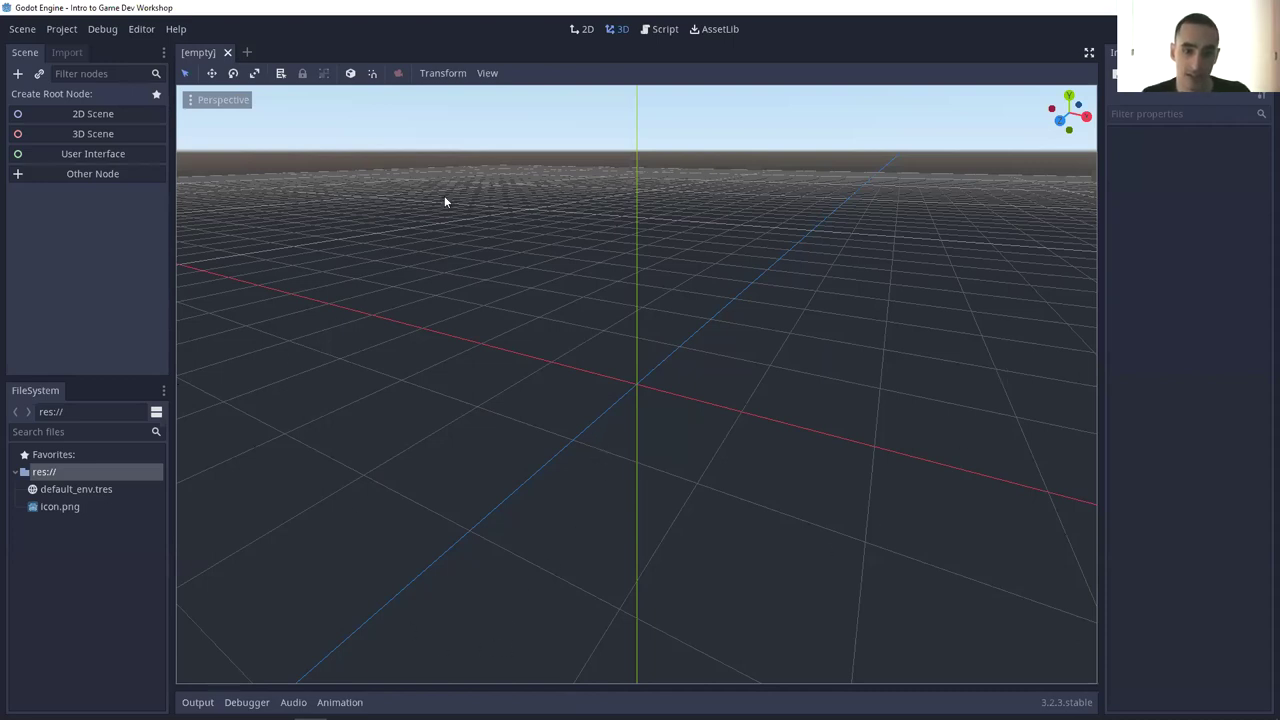
middle_click_drag(537, 466, 663, 403)
middle_click_drag(586, 497, 571, 469)
middle_click_drag(663, 421, 743, 554)
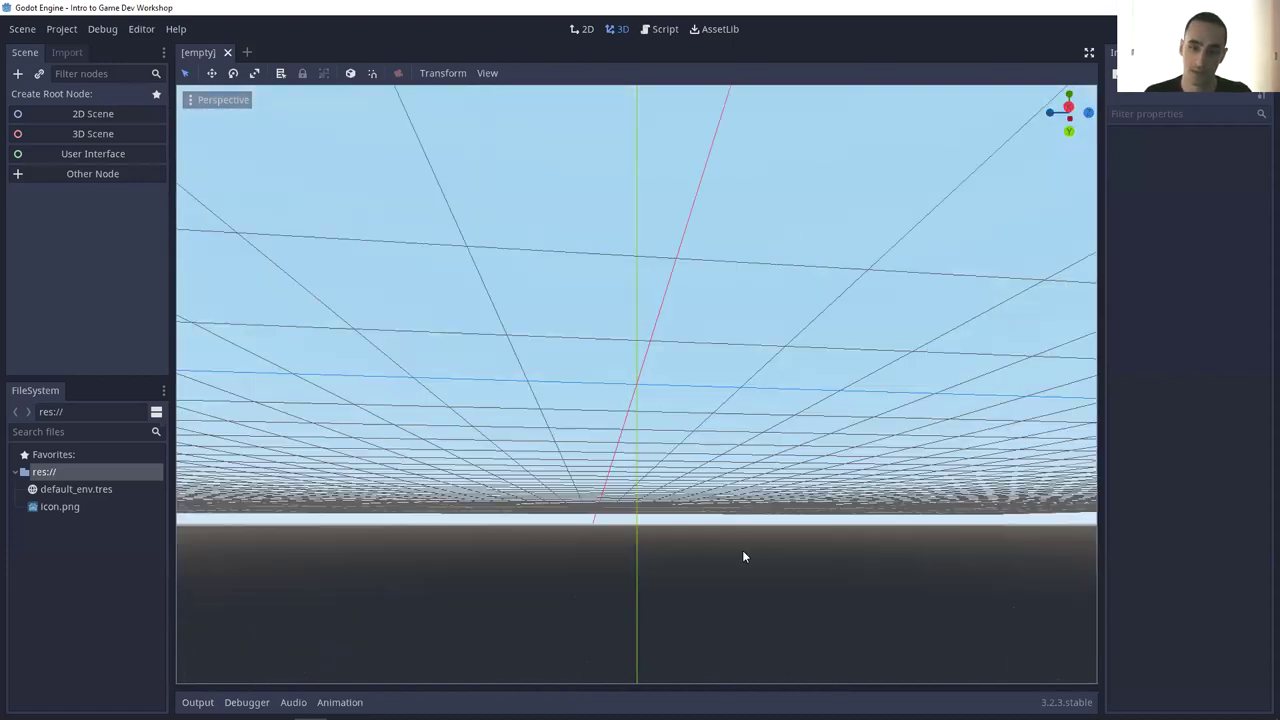
middle_click_drag(286, 609, 573, 199)
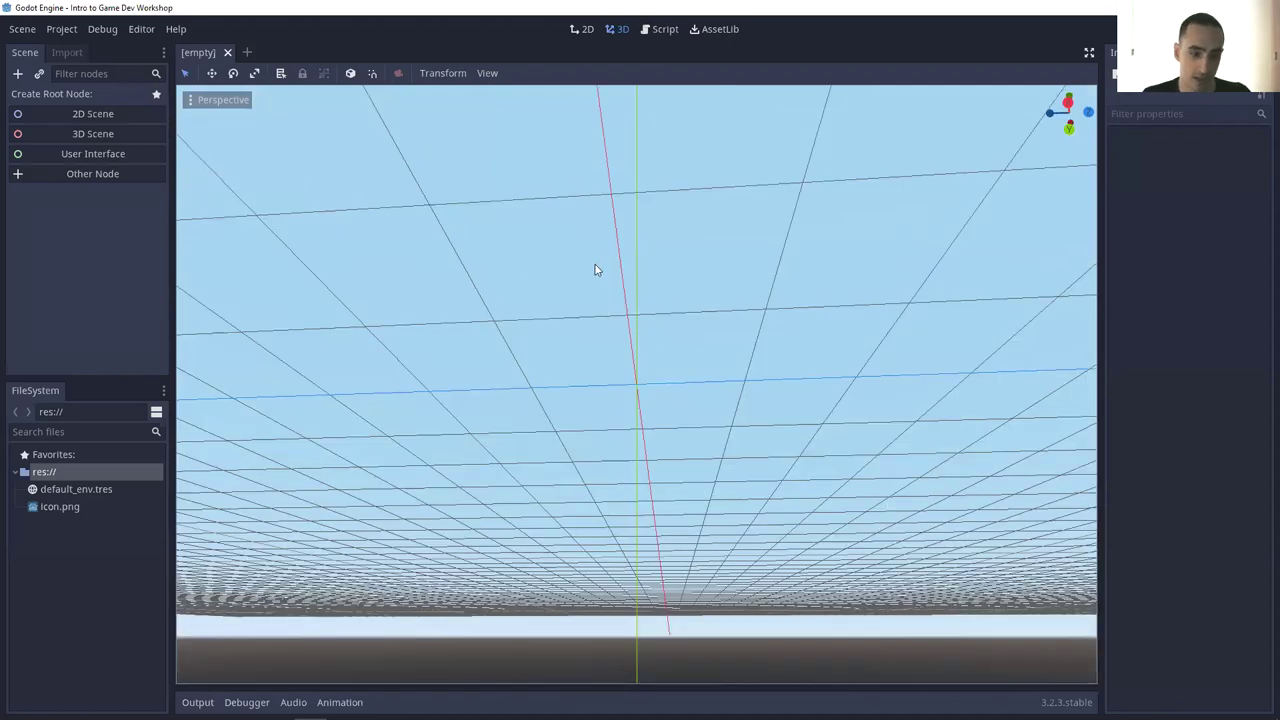
middle_click_drag(614, 354, 695, 249)
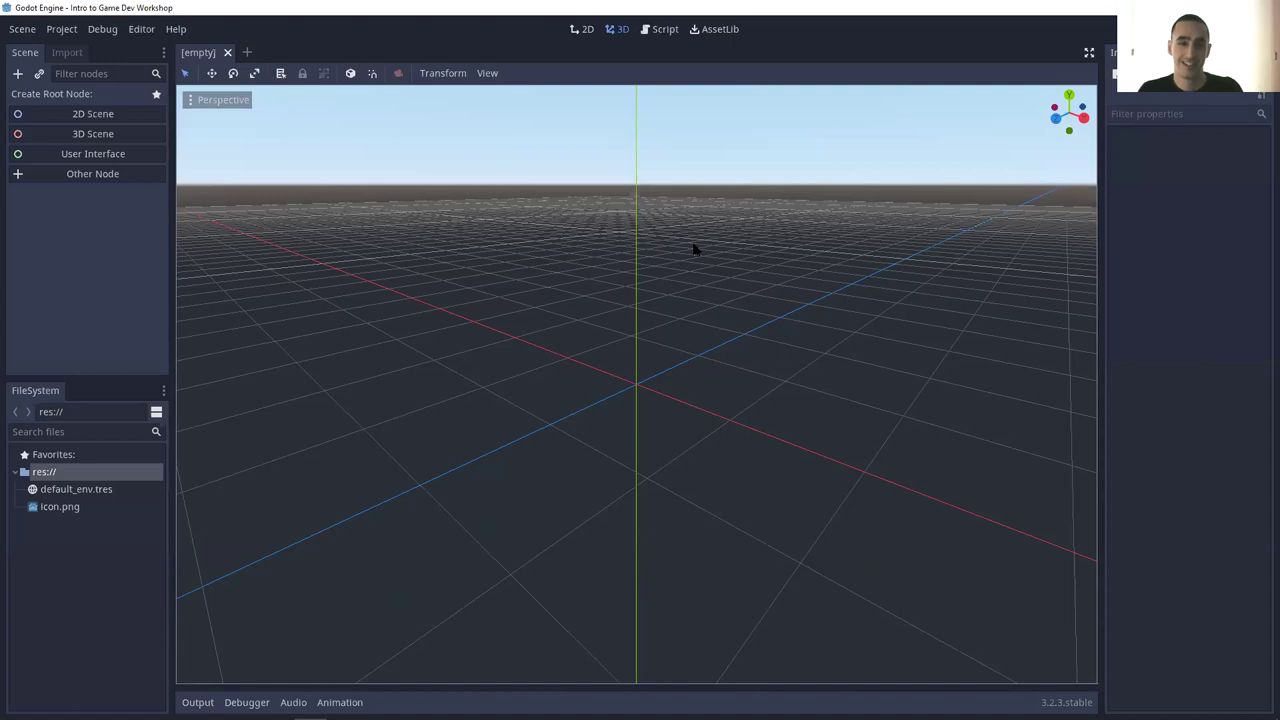
middle_click_drag(696, 296, 712, 296)
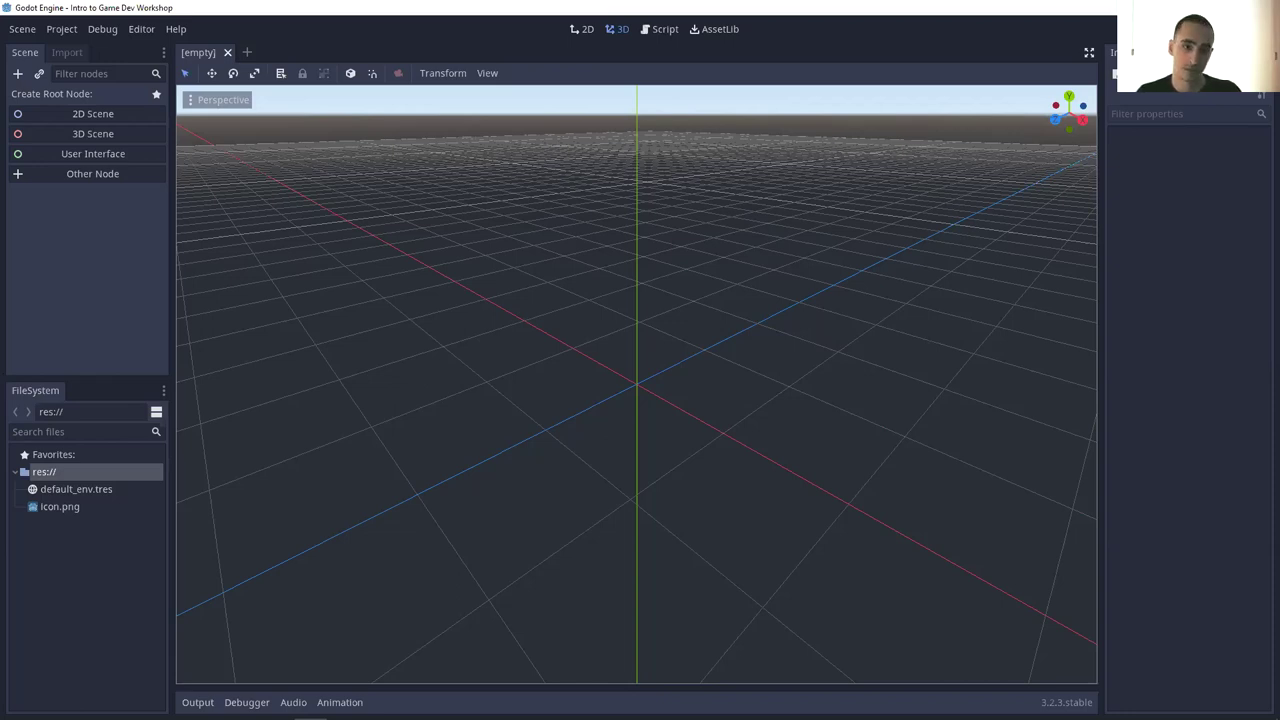
- Open icon.png from the FileSystem dock to inspect its 64x64 texture properties
left_click(68, 508)
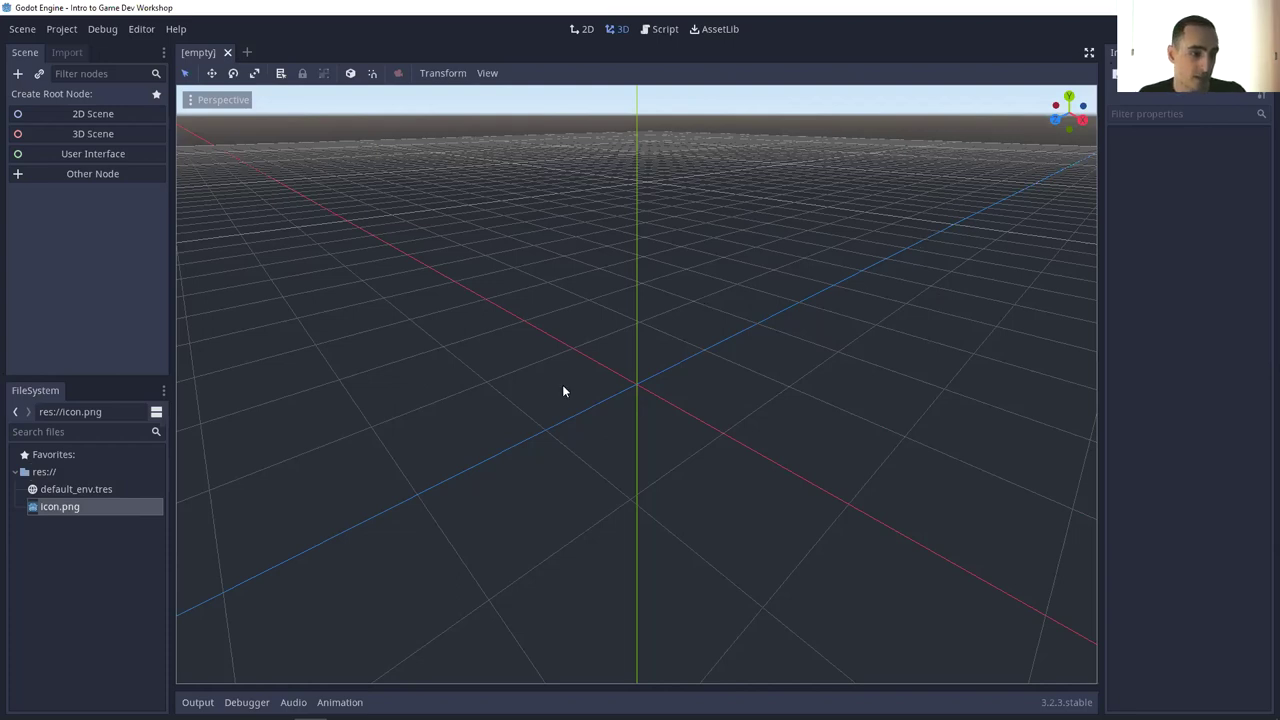
double_click(48, 509)
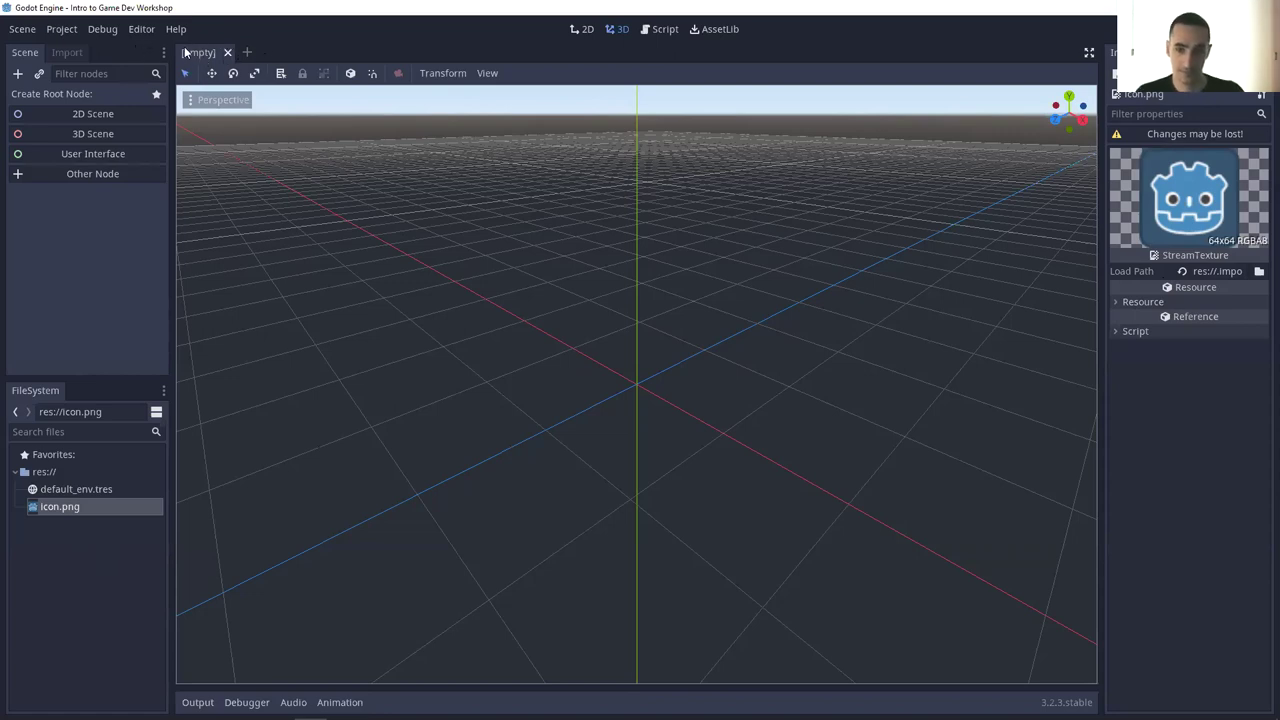
left_click(197, 702)
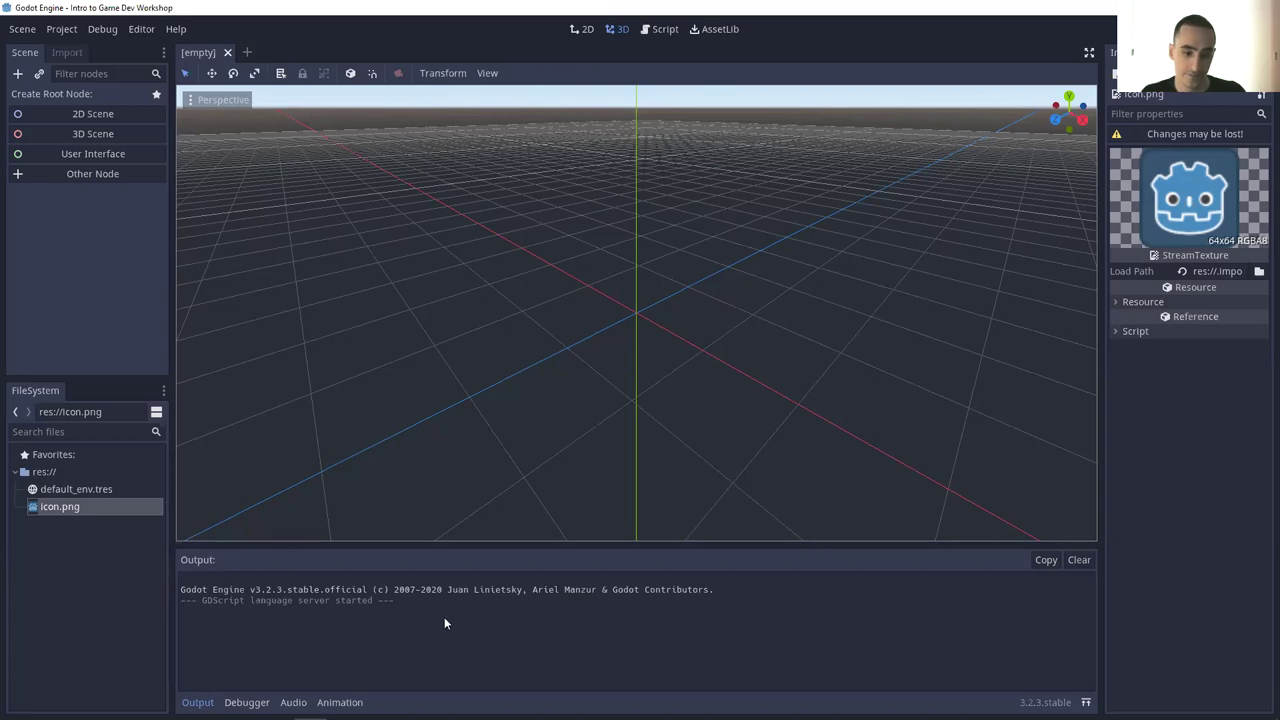
left_click(197, 702)
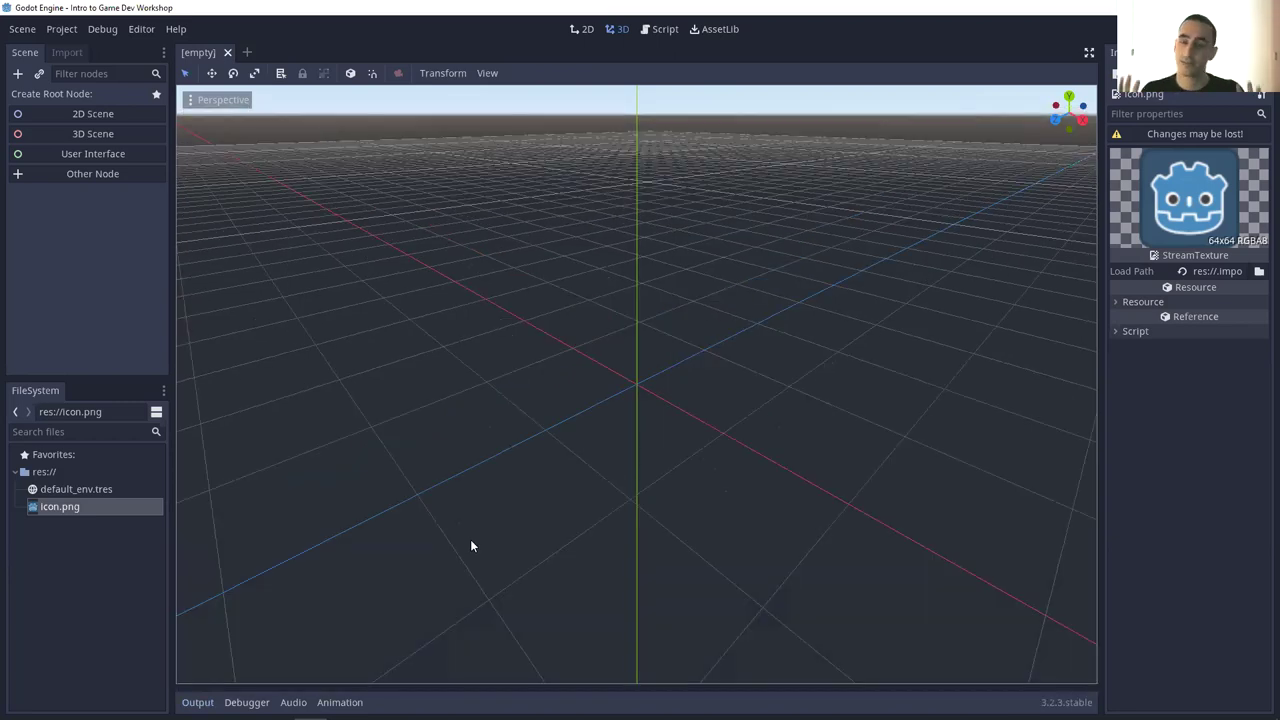
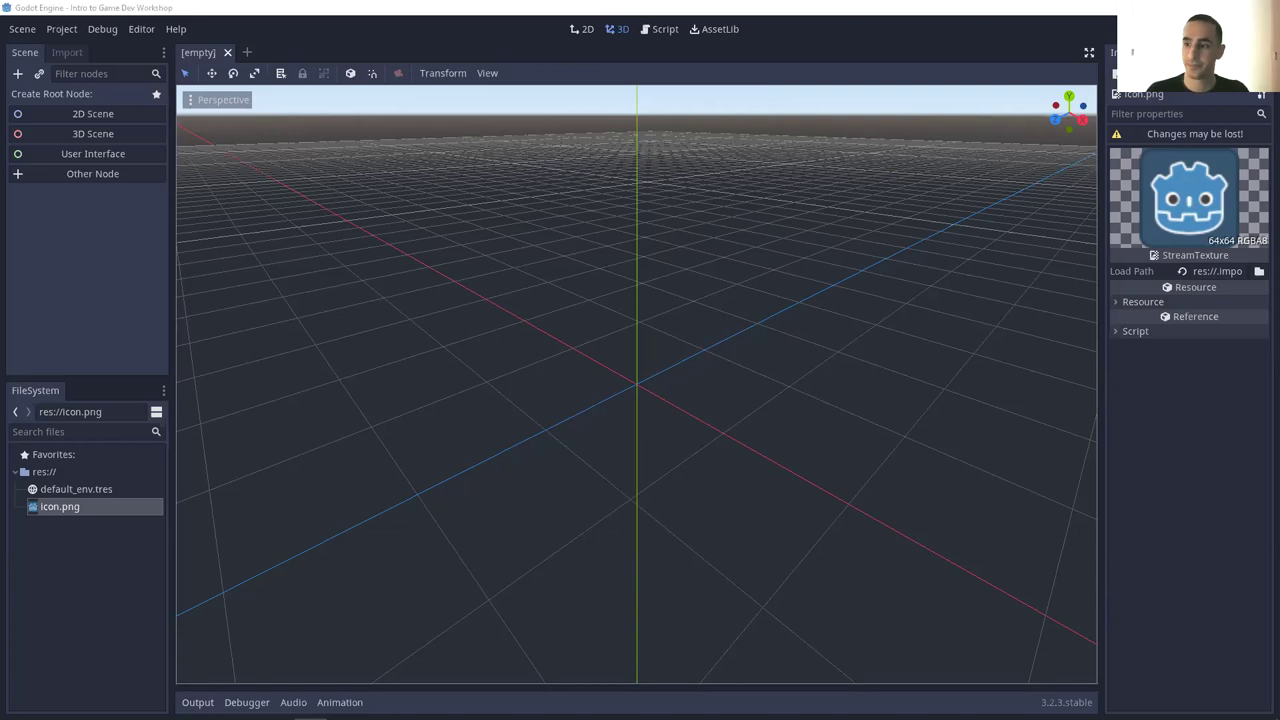
- Look around the 3D viewport, then switch the editor to the 2D canvas
middle_click_drag(703, 323, 767, 388)
key("KP_2")
key("KP_2")
key("KP_2")
key("KP_2")
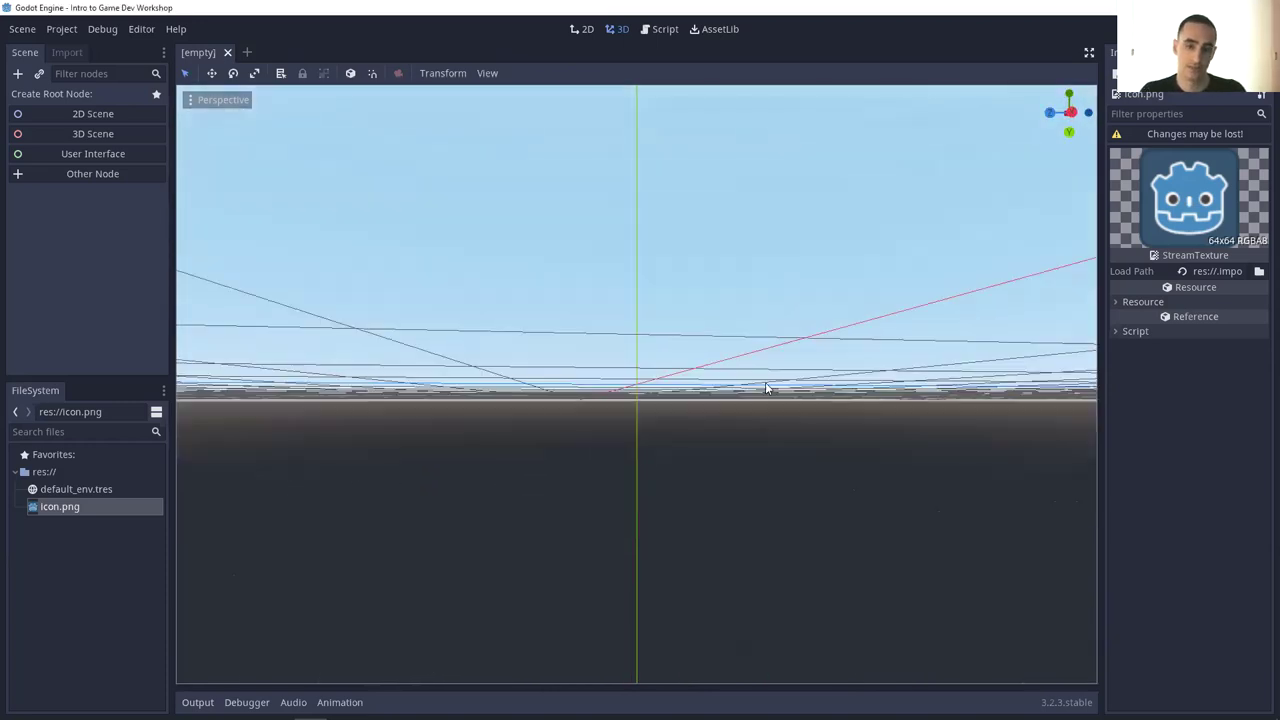
key("KP_8")
key("KP_8")
key("KP_8")
key("KP_8")
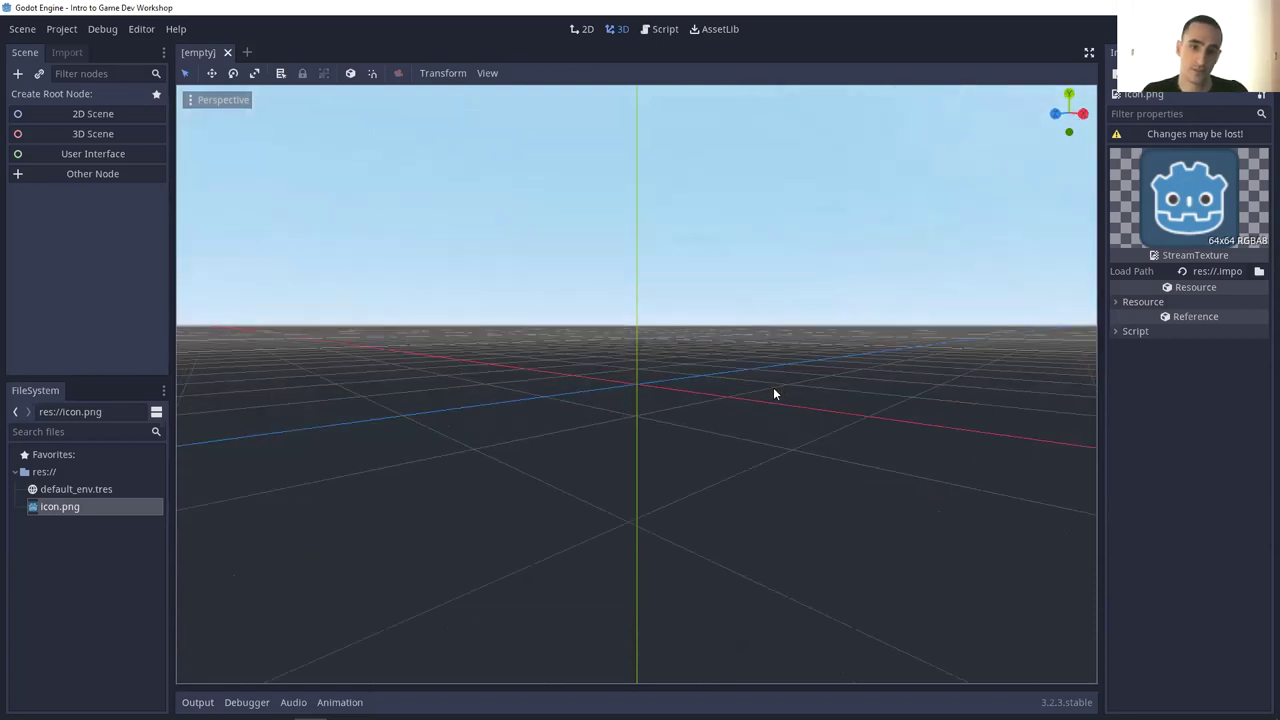
key("KP_8")
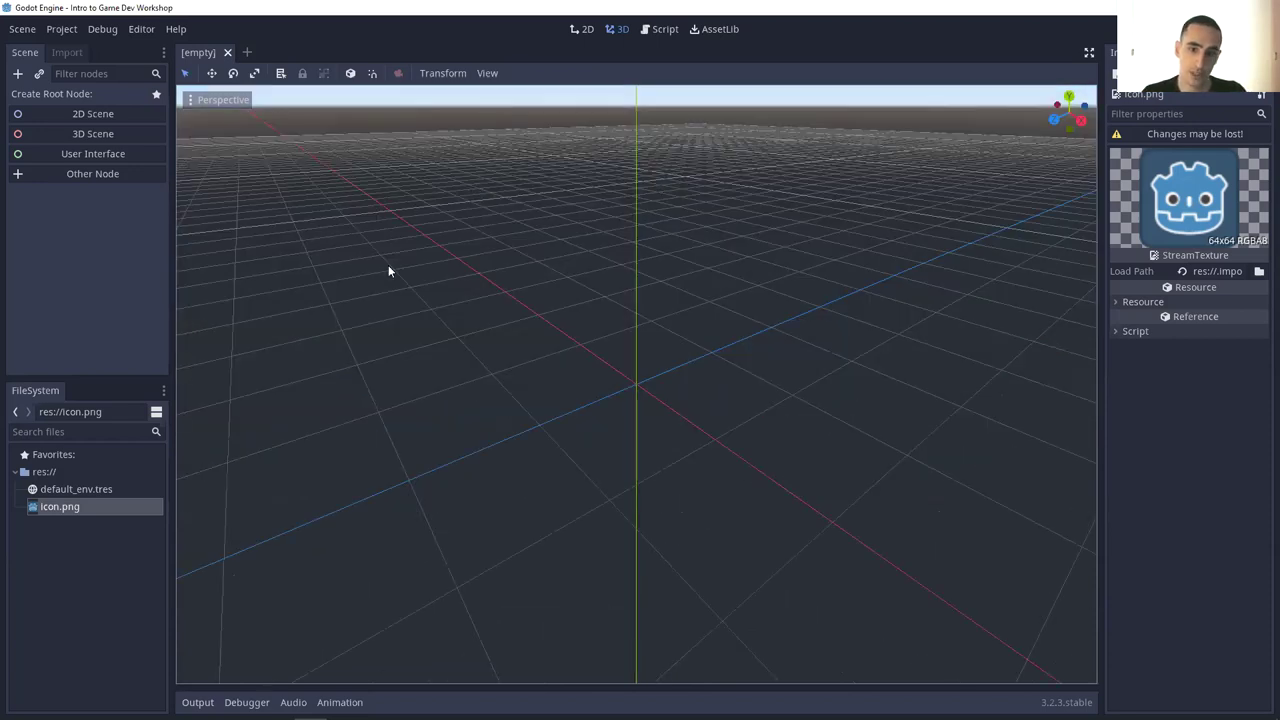
key("KP_2")
key("KP_2")
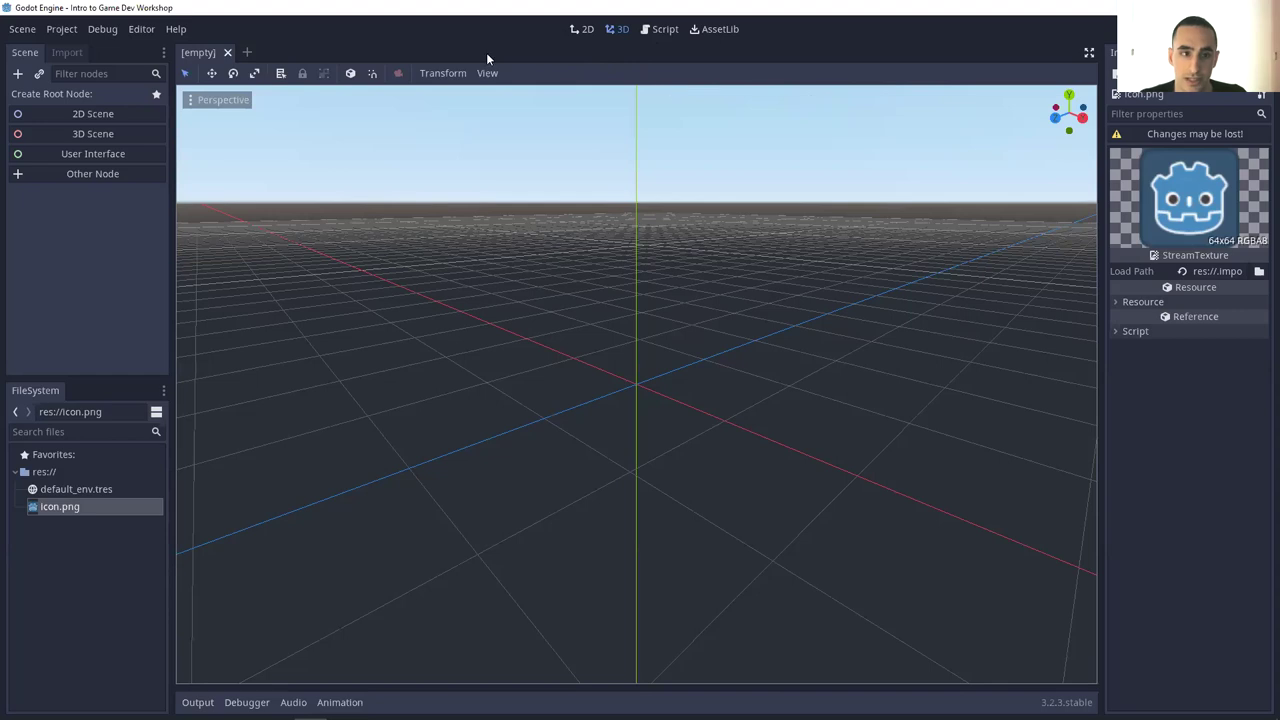
left_click(582, 29)
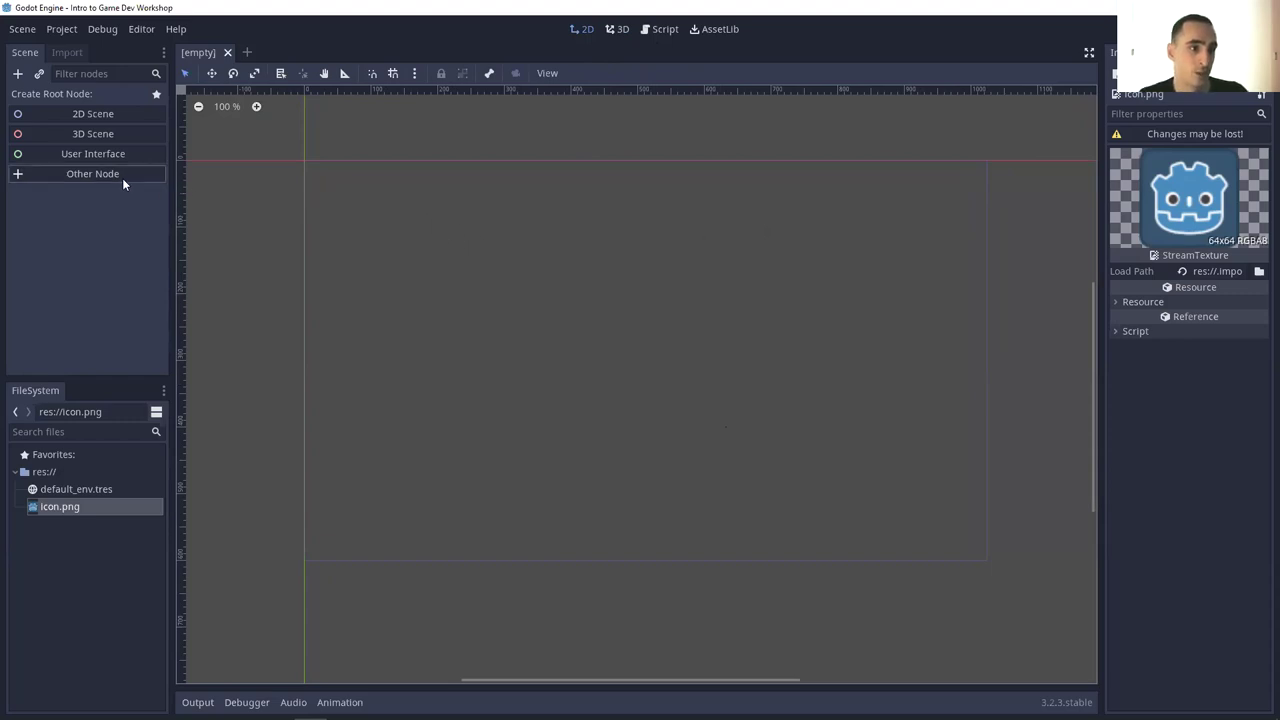
- Browse the Create New Node list, reading the Spatial, Control and Node2D descriptions
left_click(18, 76)
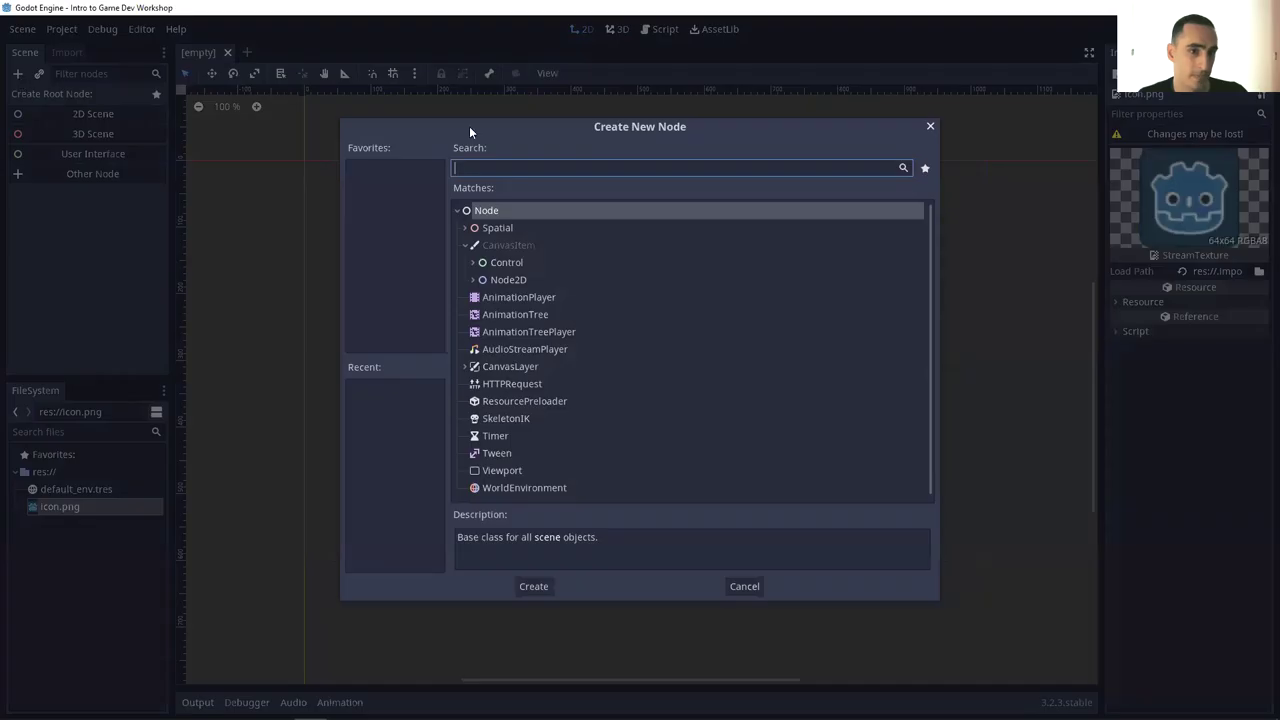
left_click_drag(620, 127, 627, 129)
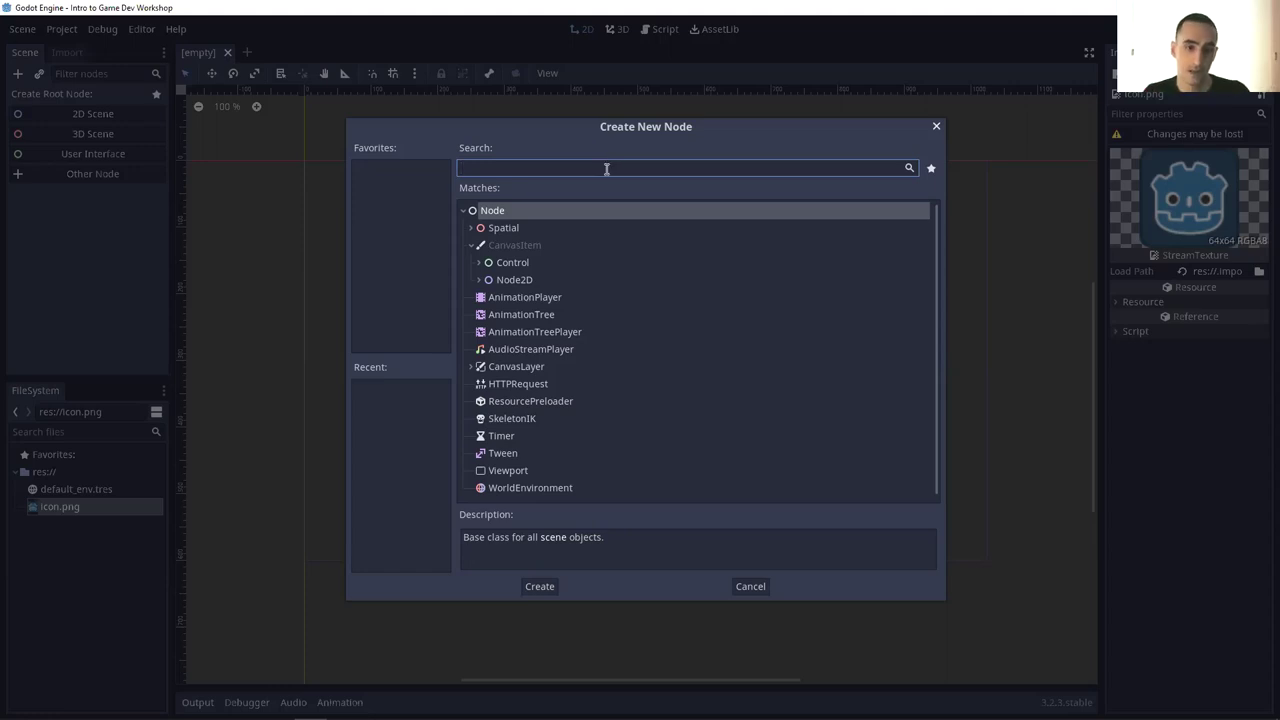
left_click(486, 230)
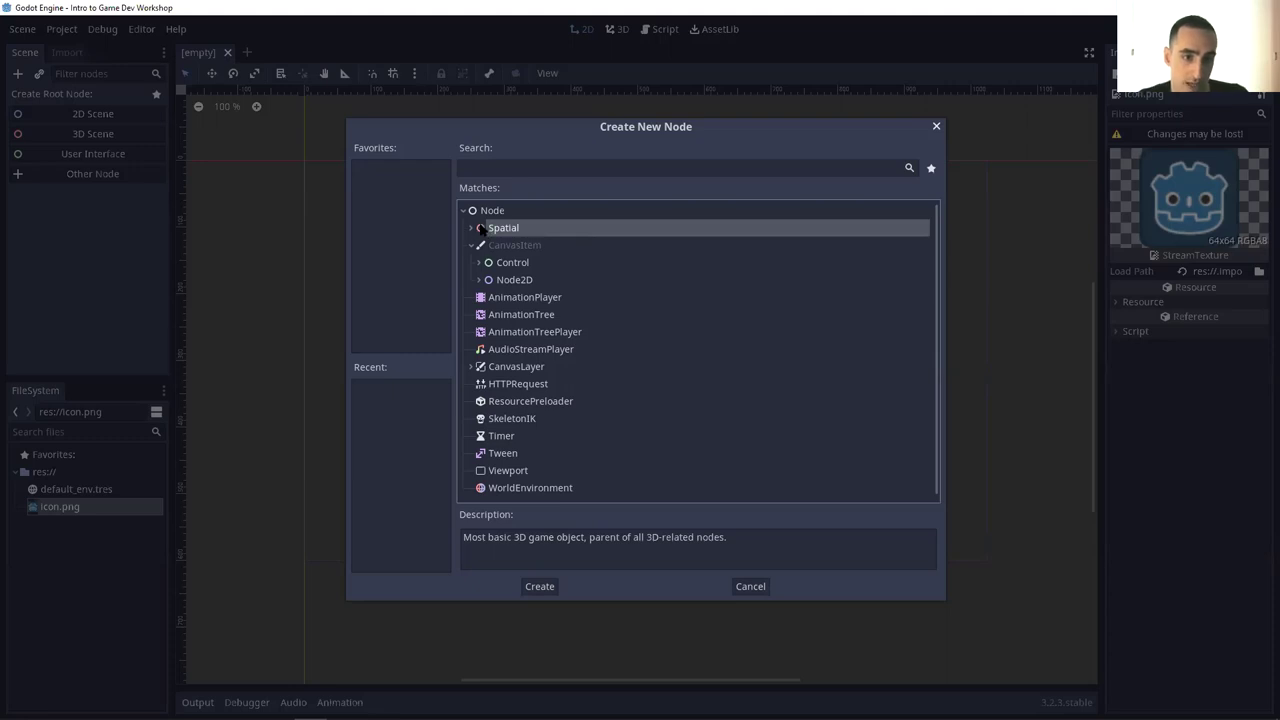
left_click(514, 263)
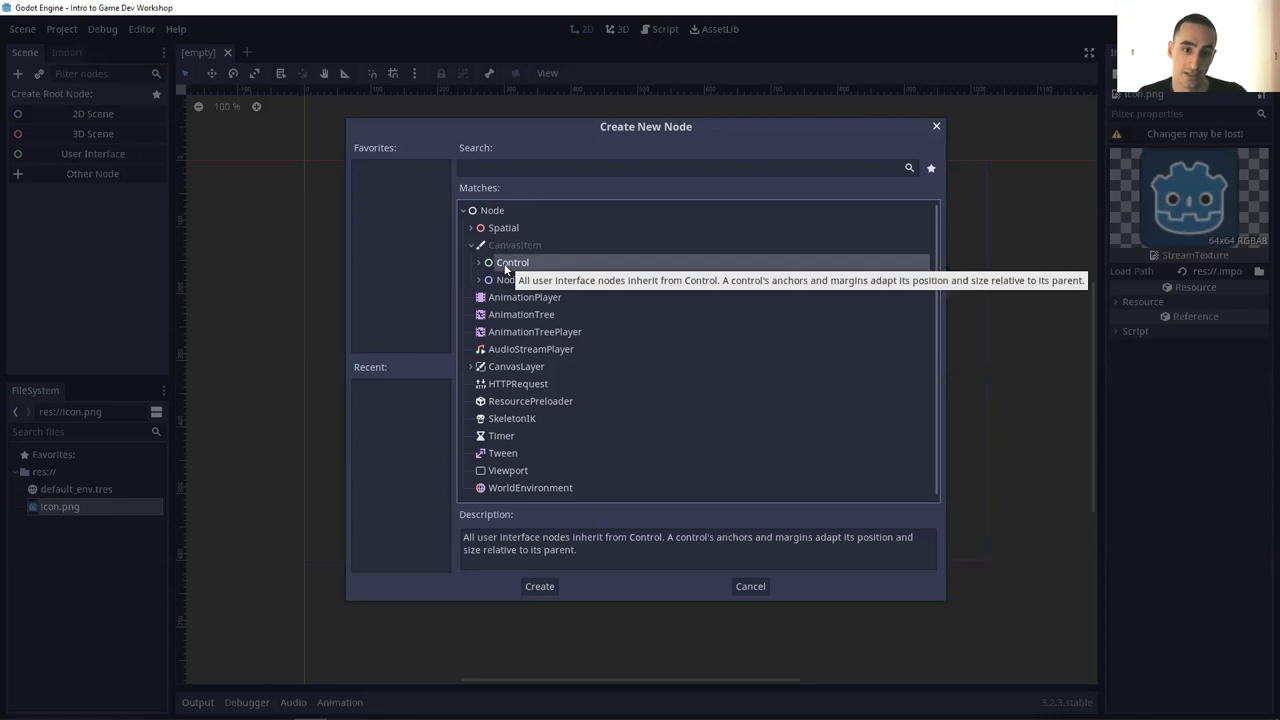
left_click(525, 280)
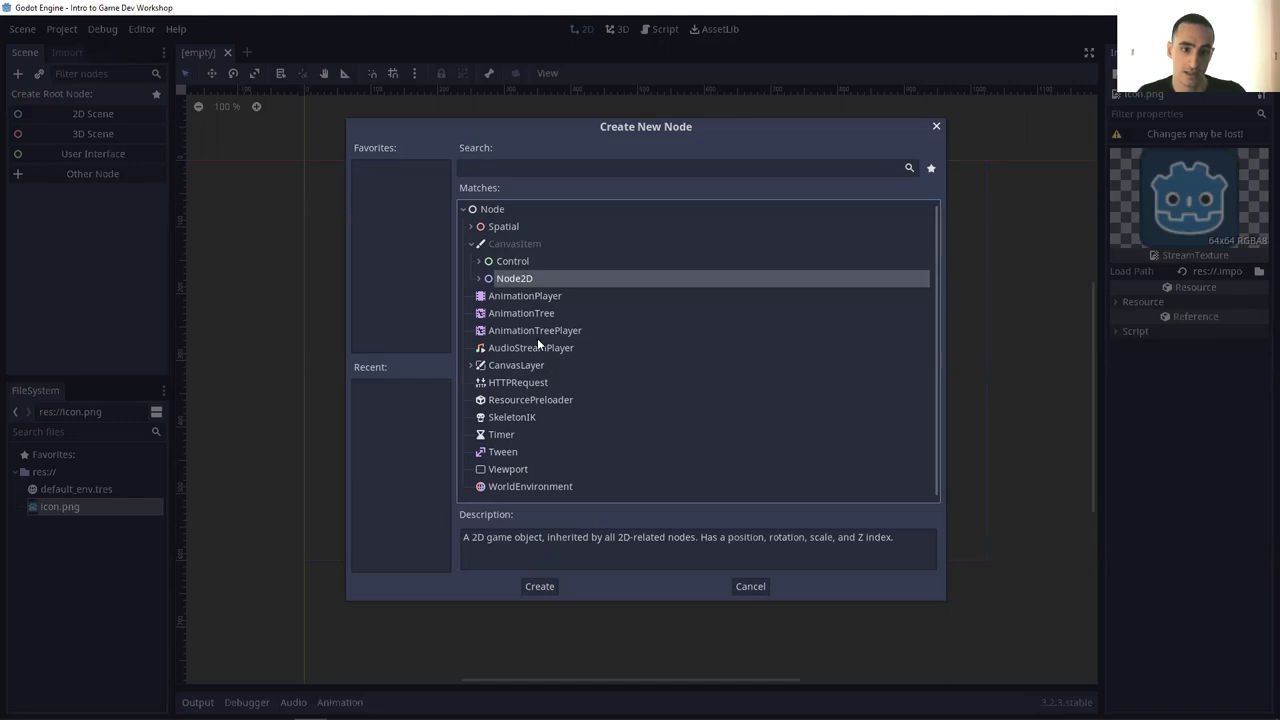
left_click(481, 278)
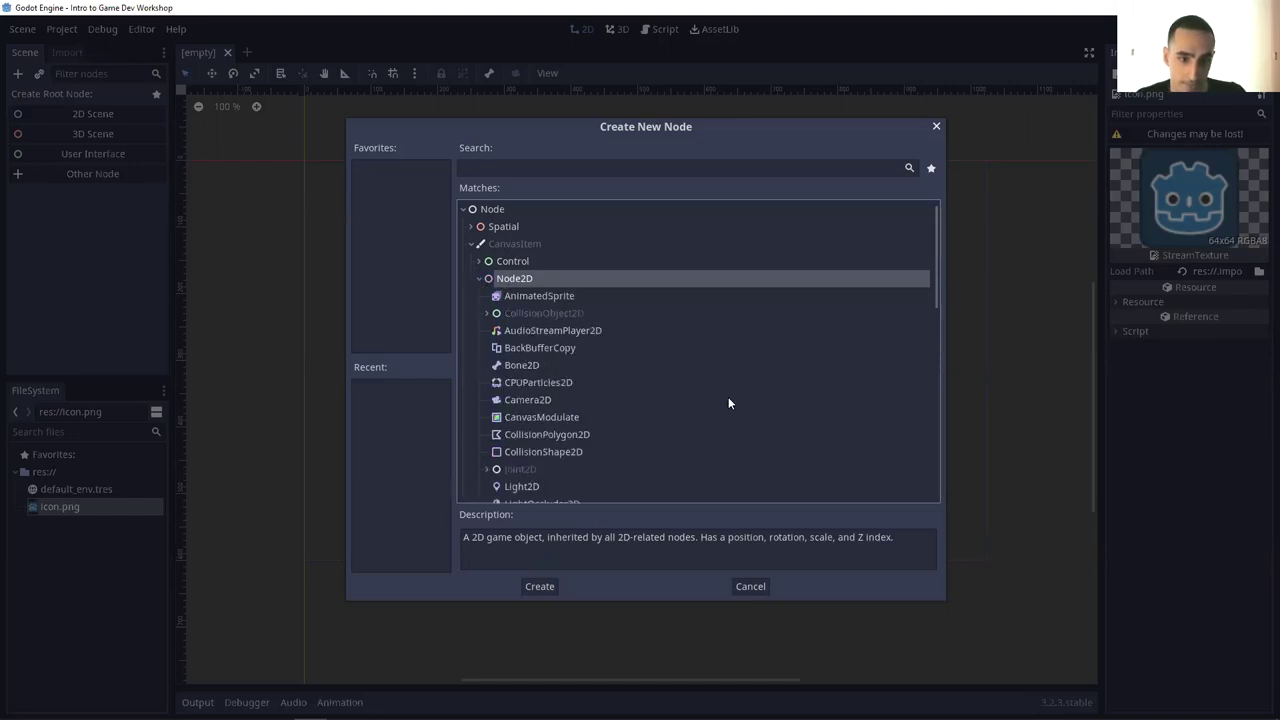
scroll(728, 397, "down", 1)
scroll(679, 403, "down", 2)
scroll(665, 390, "up", 1)
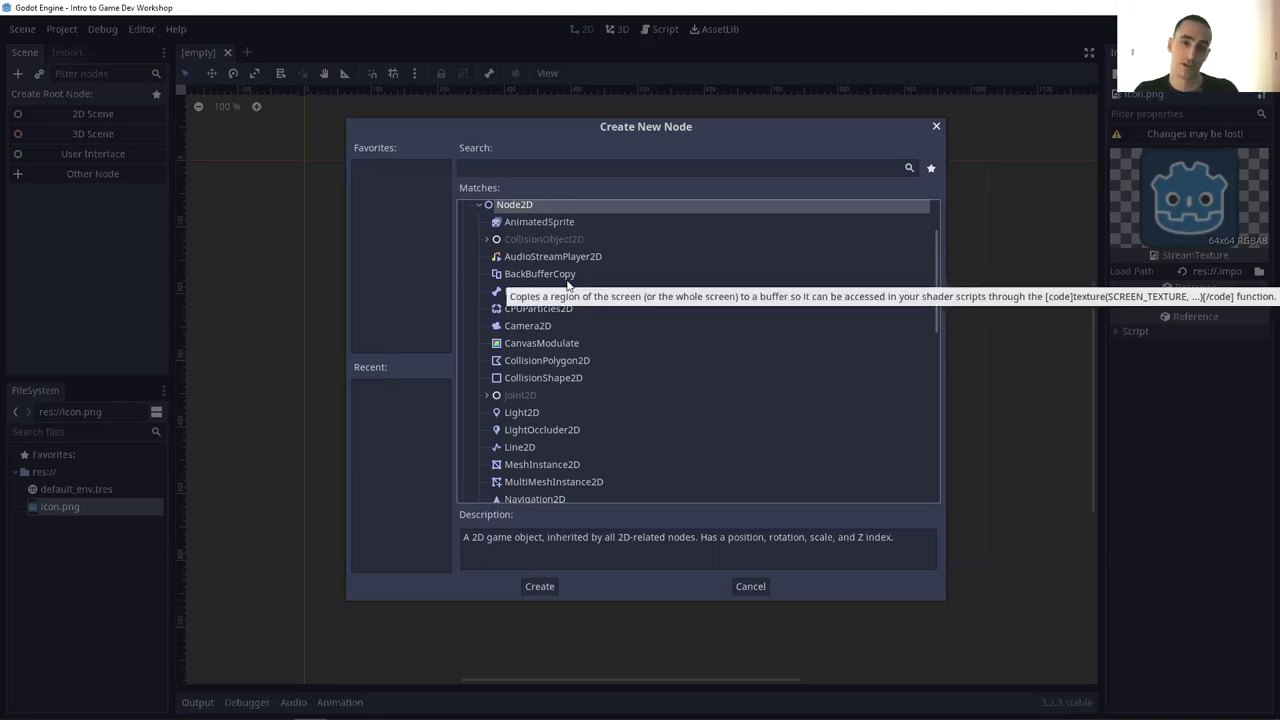
- Review the Camera2D, Light2D, AudioStreamPlayer2D and Sprite descriptions, then create a Node2D root
left_click(560, 327)
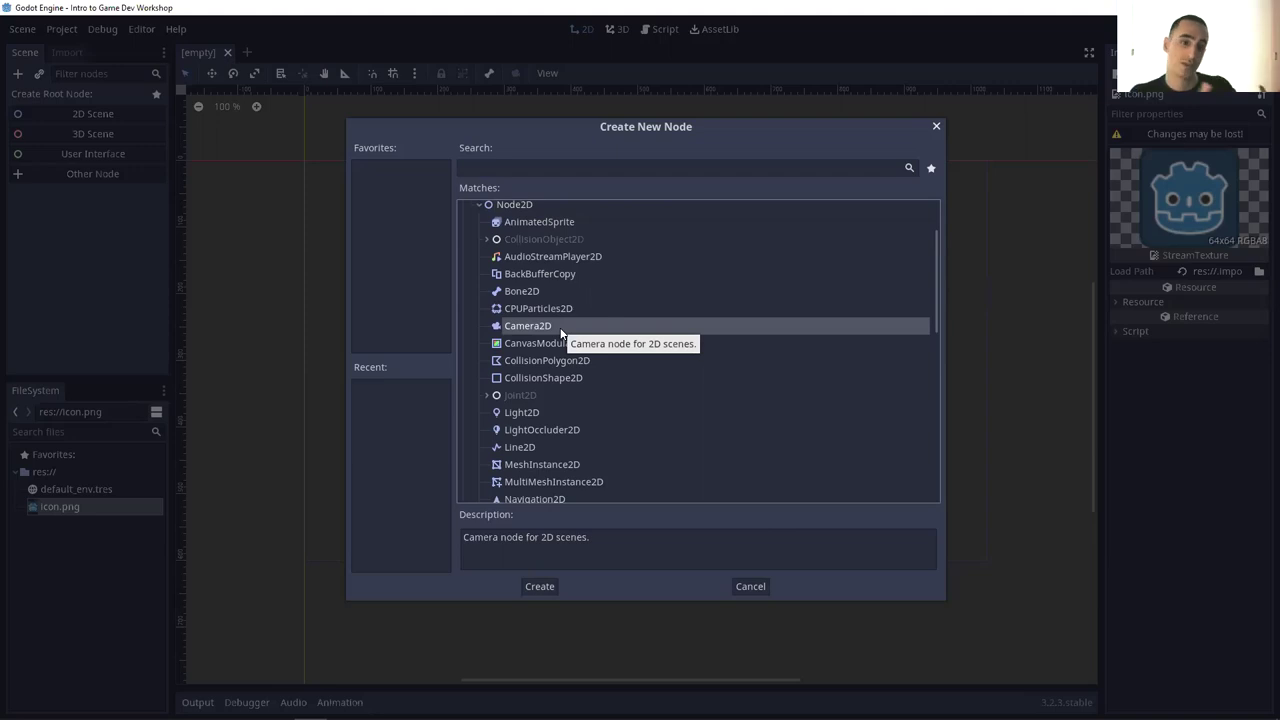
left_click(537, 411)
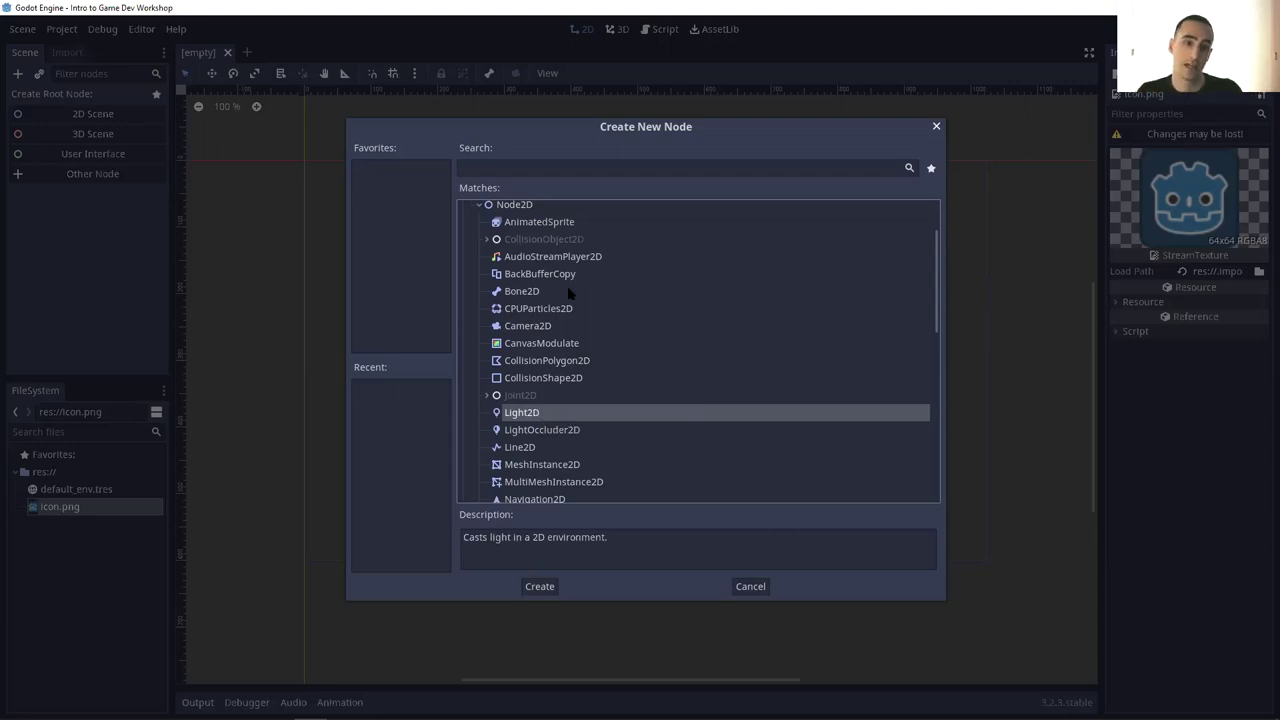
left_click(579, 258)
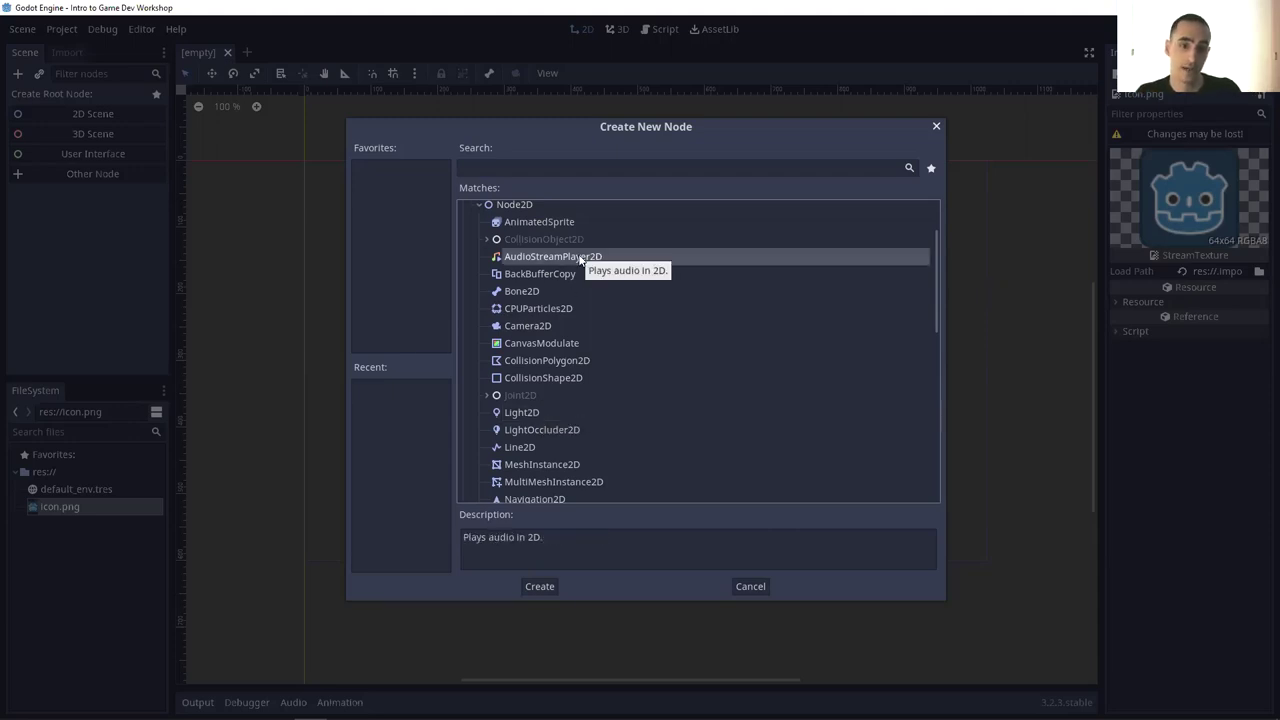
scroll(582, 262, "down", 5)
scroll(580, 293, "down", 1)
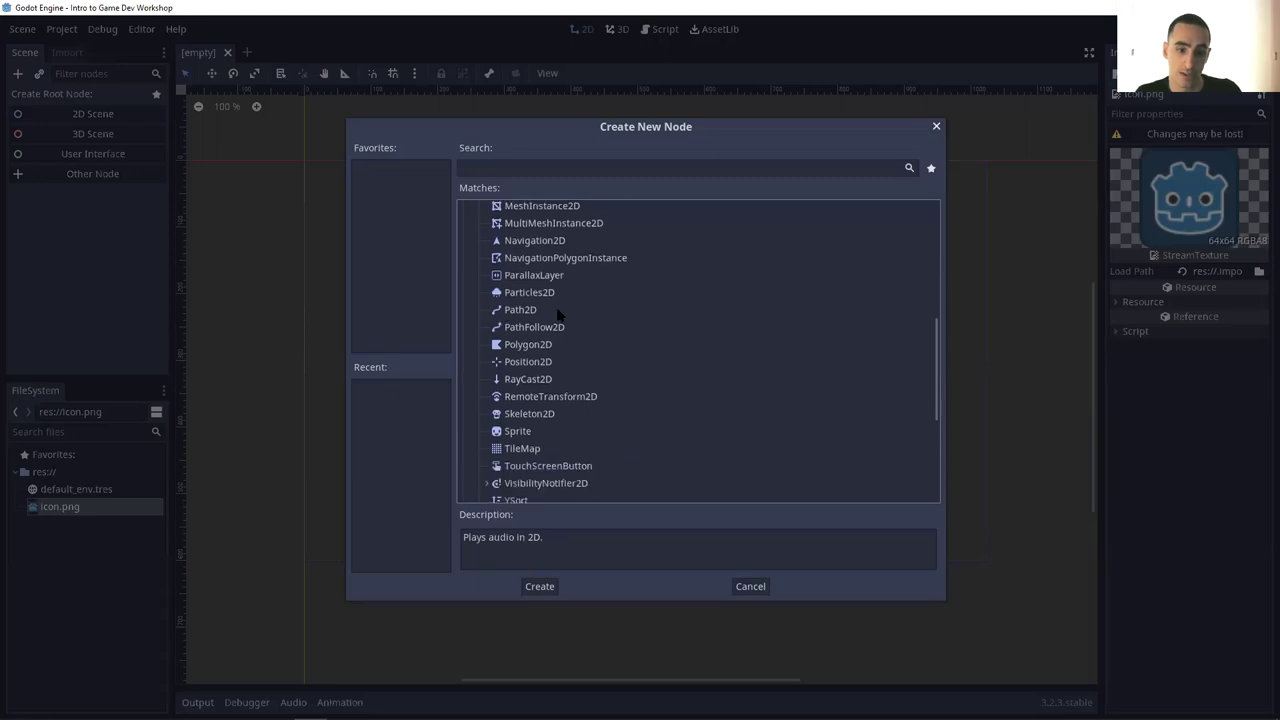
left_click(525, 430)
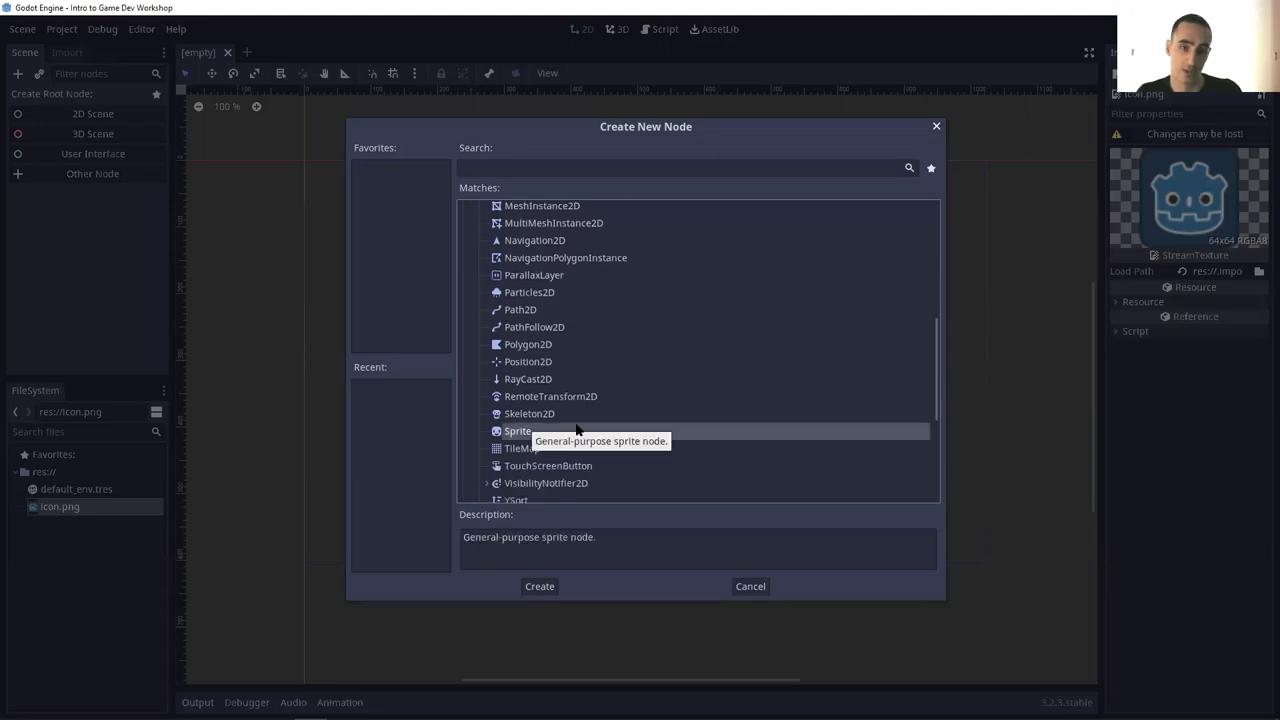
scroll(580, 425, "up", 7)
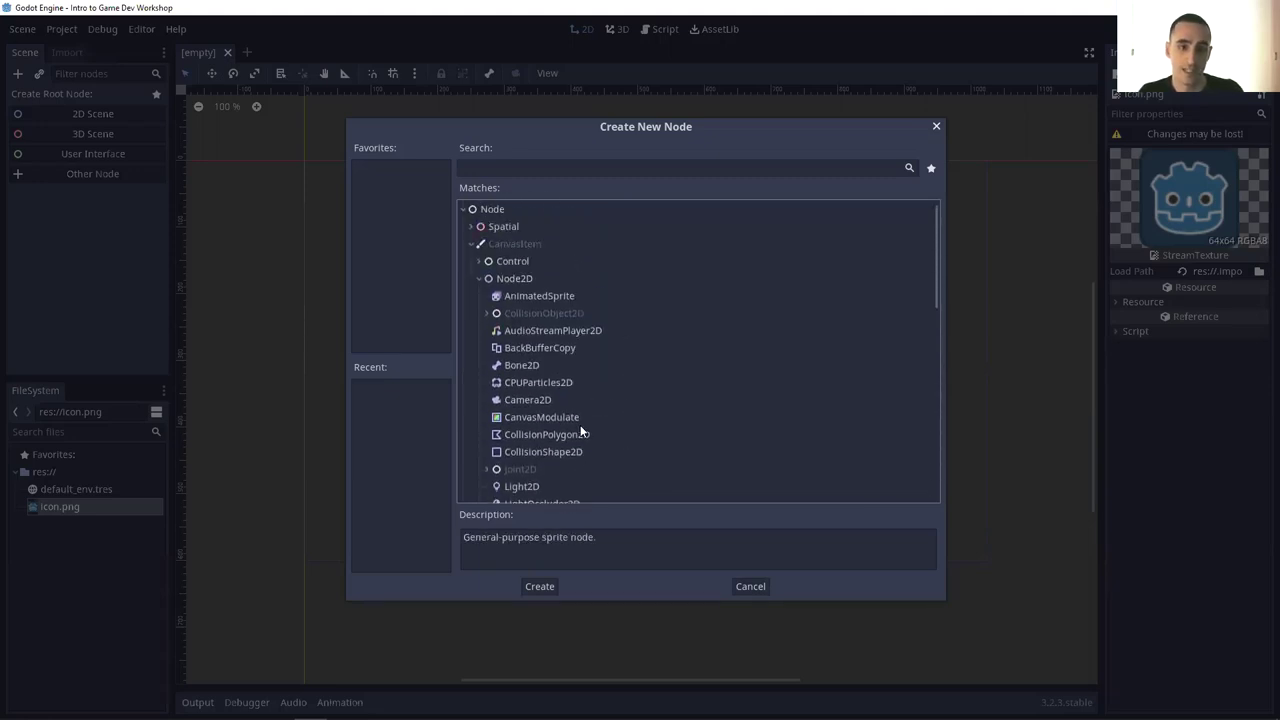
left_click(520, 279)
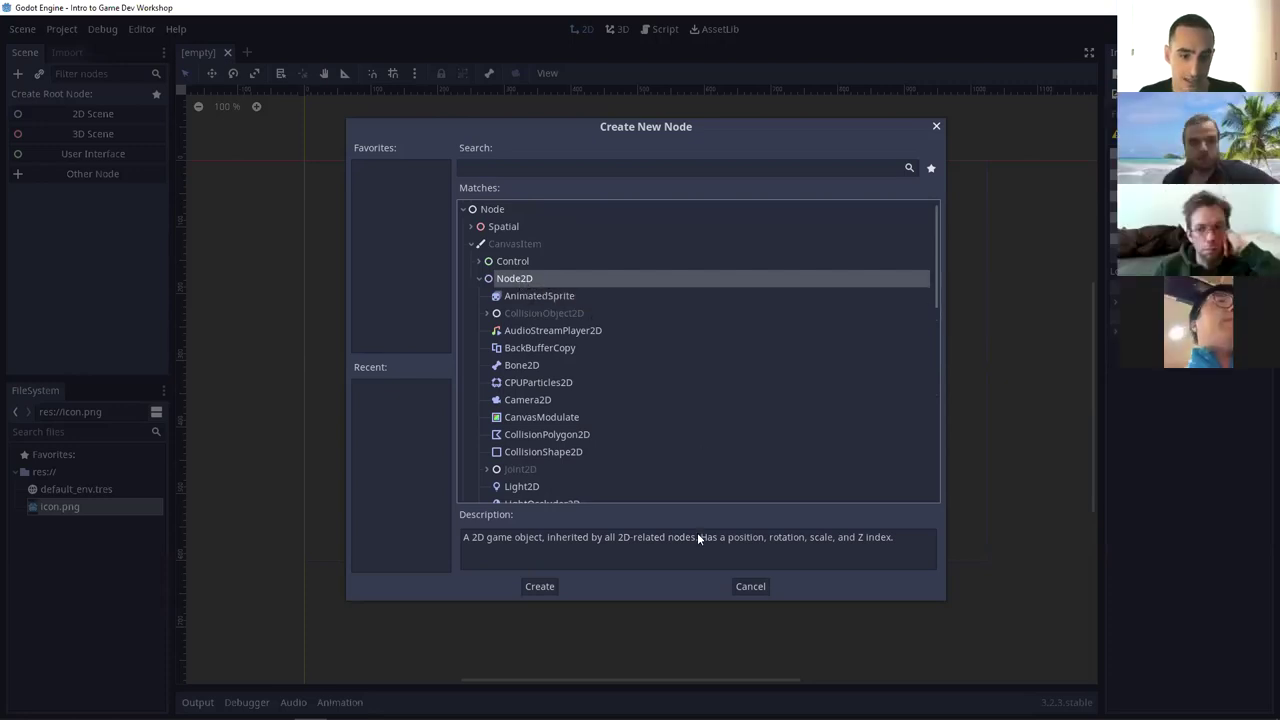
left_click(540, 586)
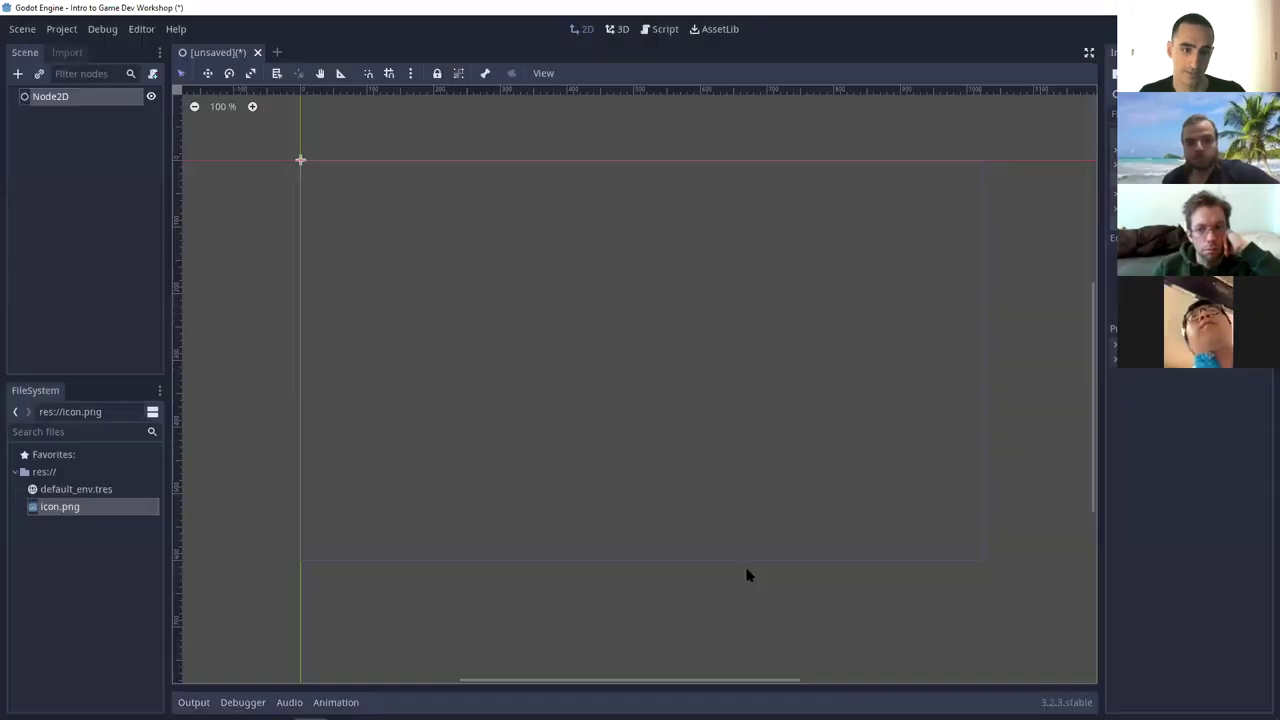
- Rename the Node2D root to 'Game' and start saving the scene from the Scene menu
double_click(69, 97)
type("Game")
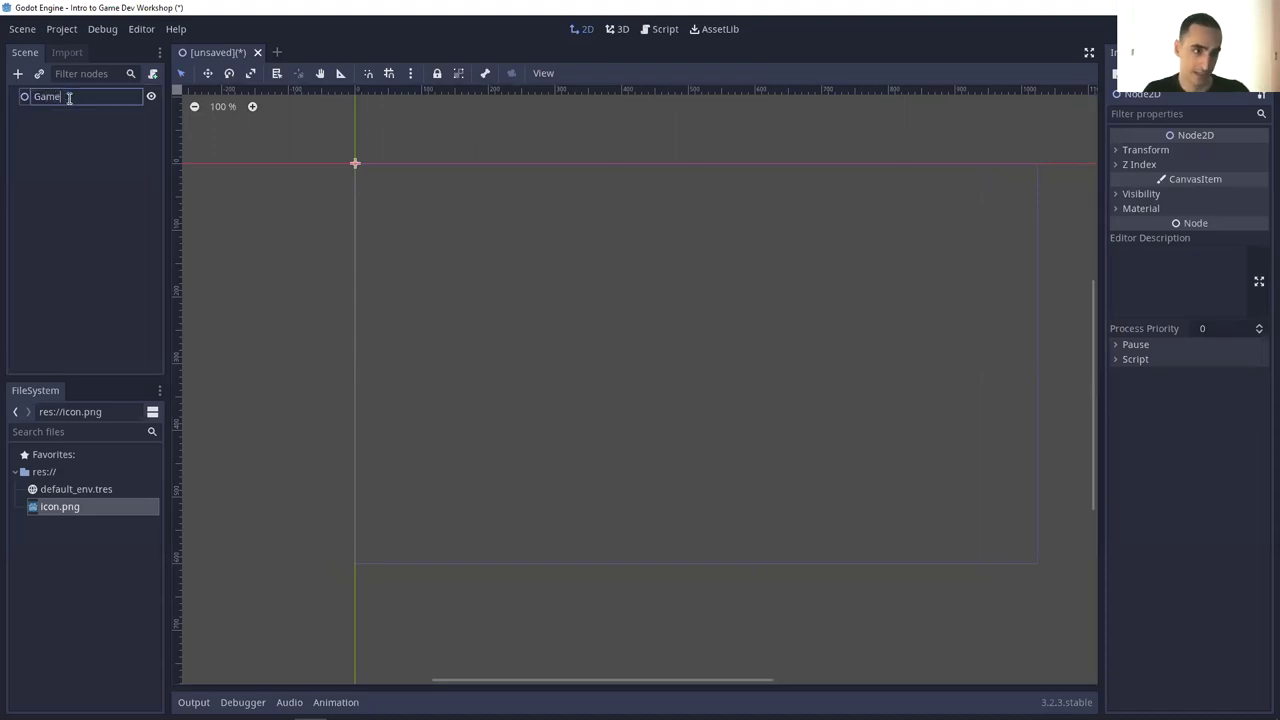
key("Return")
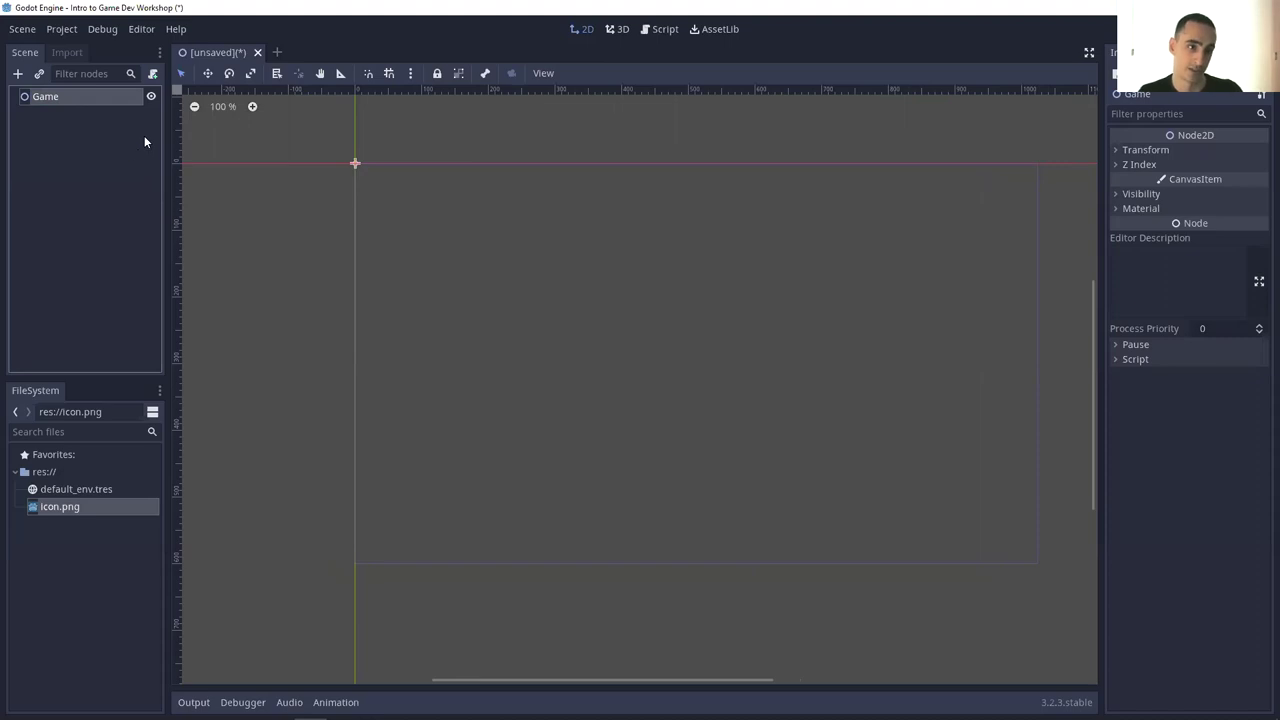
left_click(24, 29)
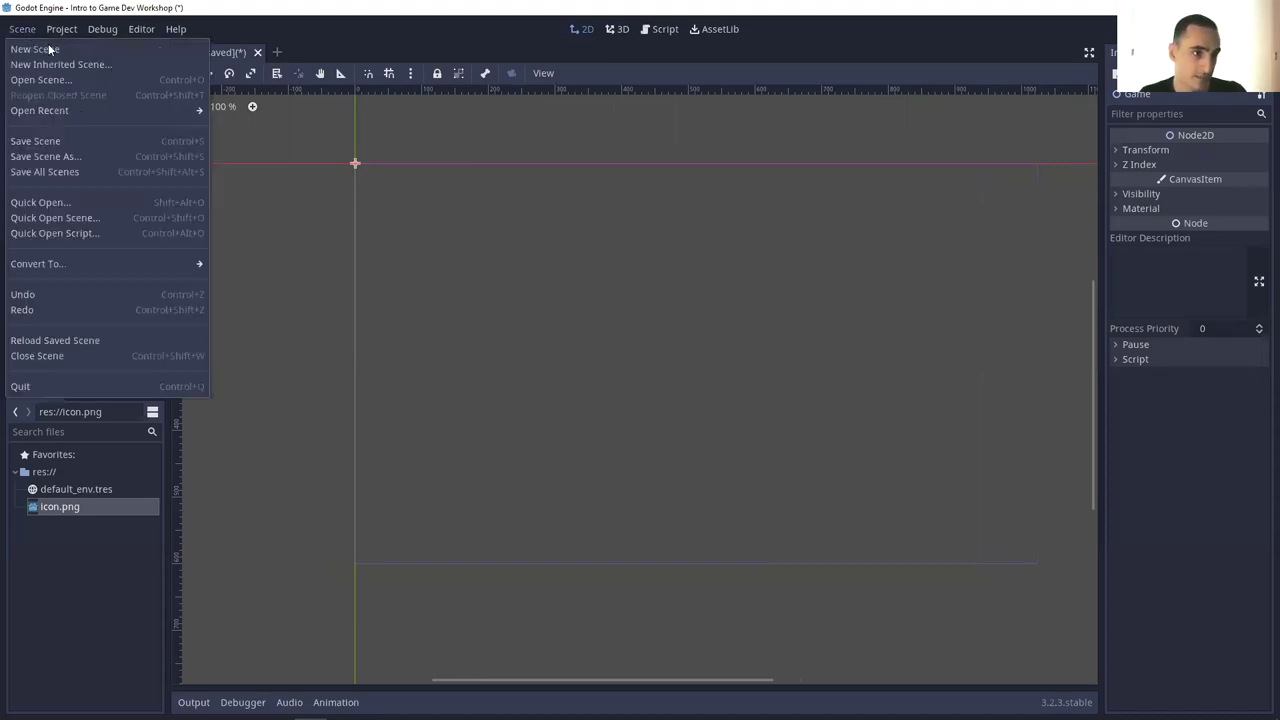
- Save the scene as Game.tscn and run the project with F5
left_click(145, 143)
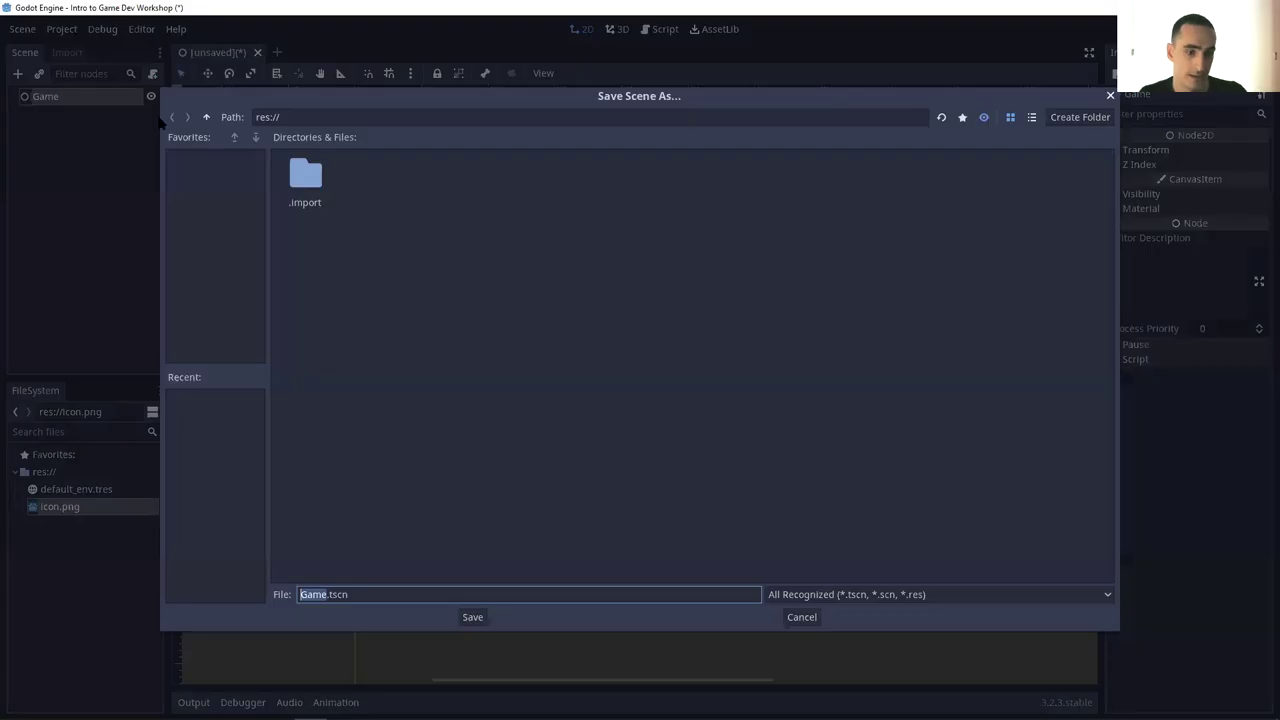
left_click(376, 594)
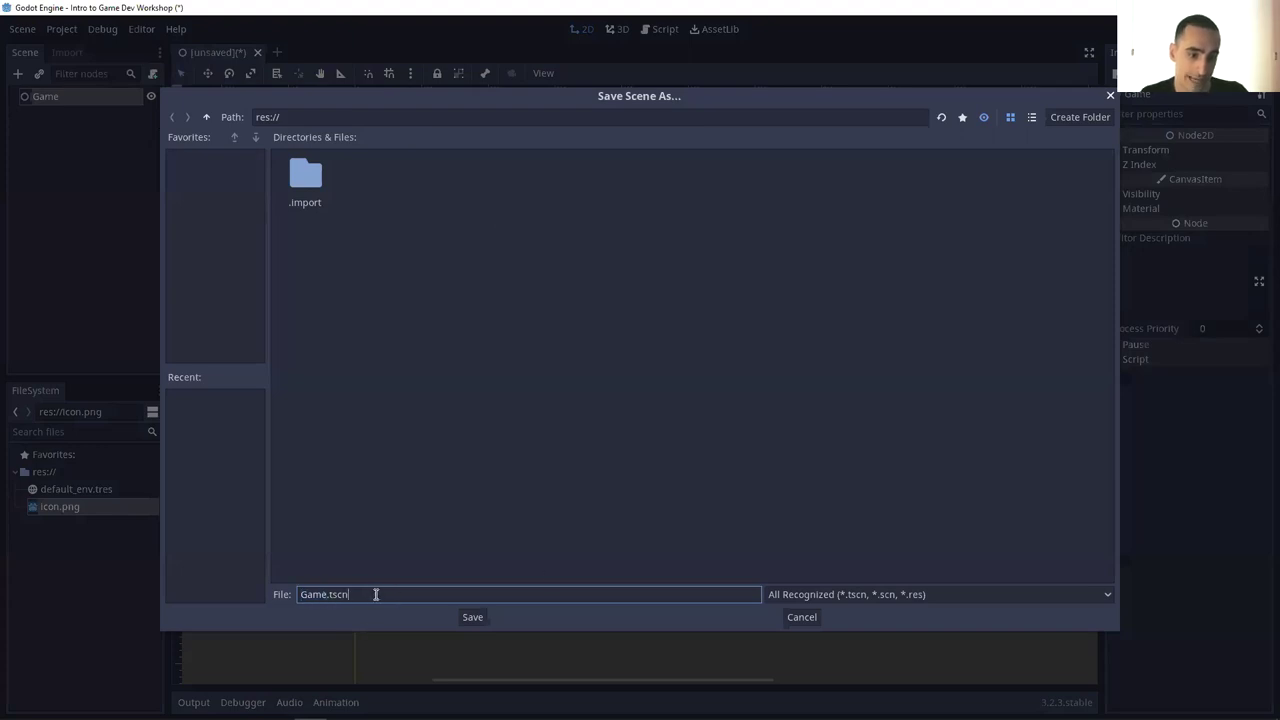
left_click_drag(376, 594, 296, 594)
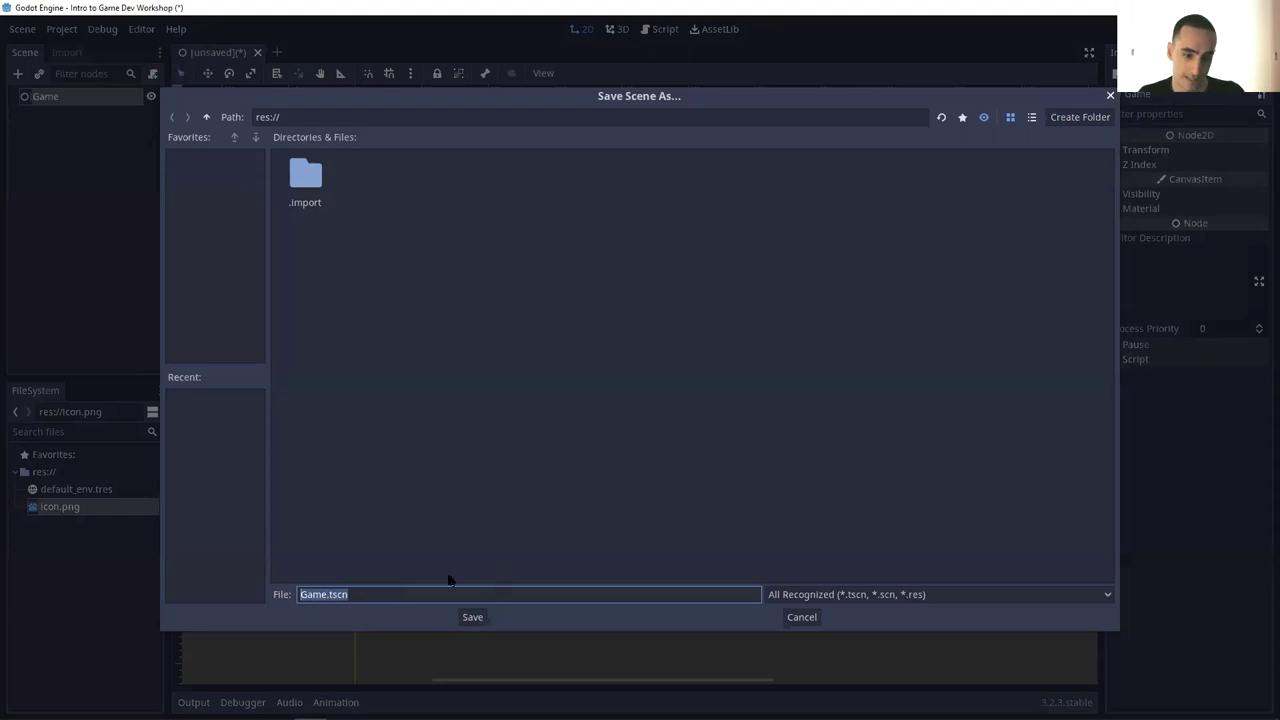
left_click(474, 615)
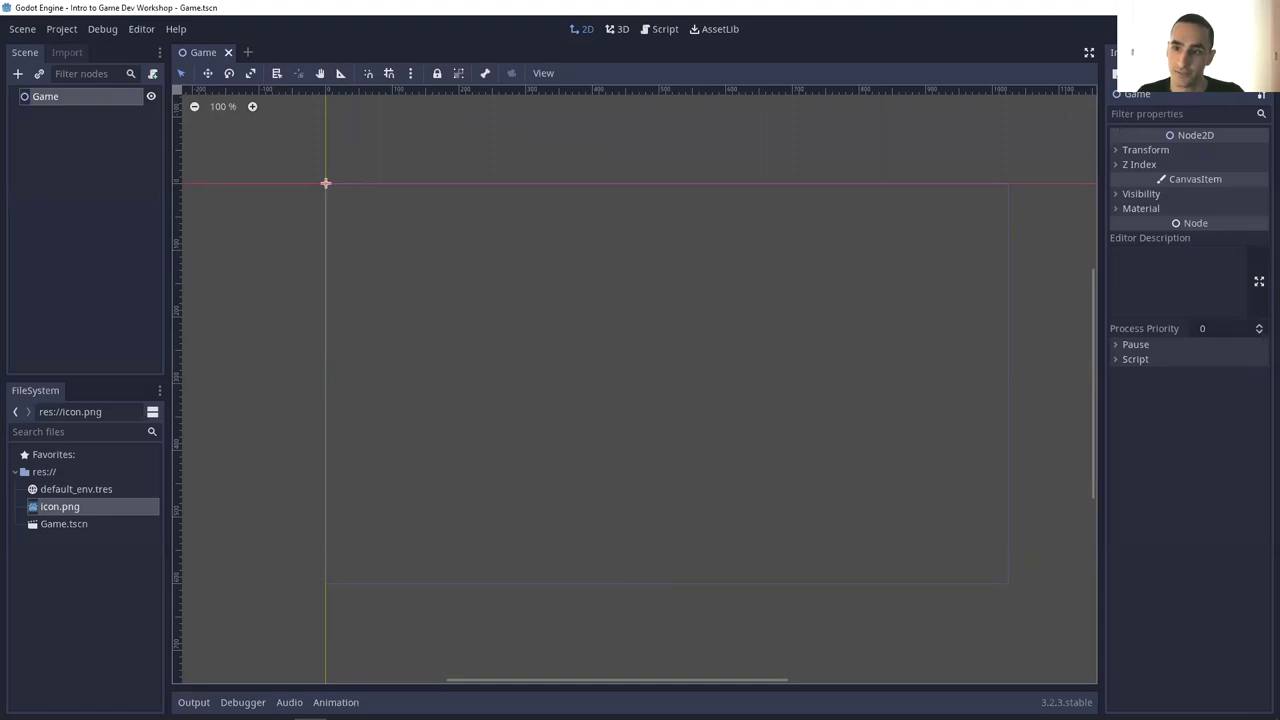
key("F5")
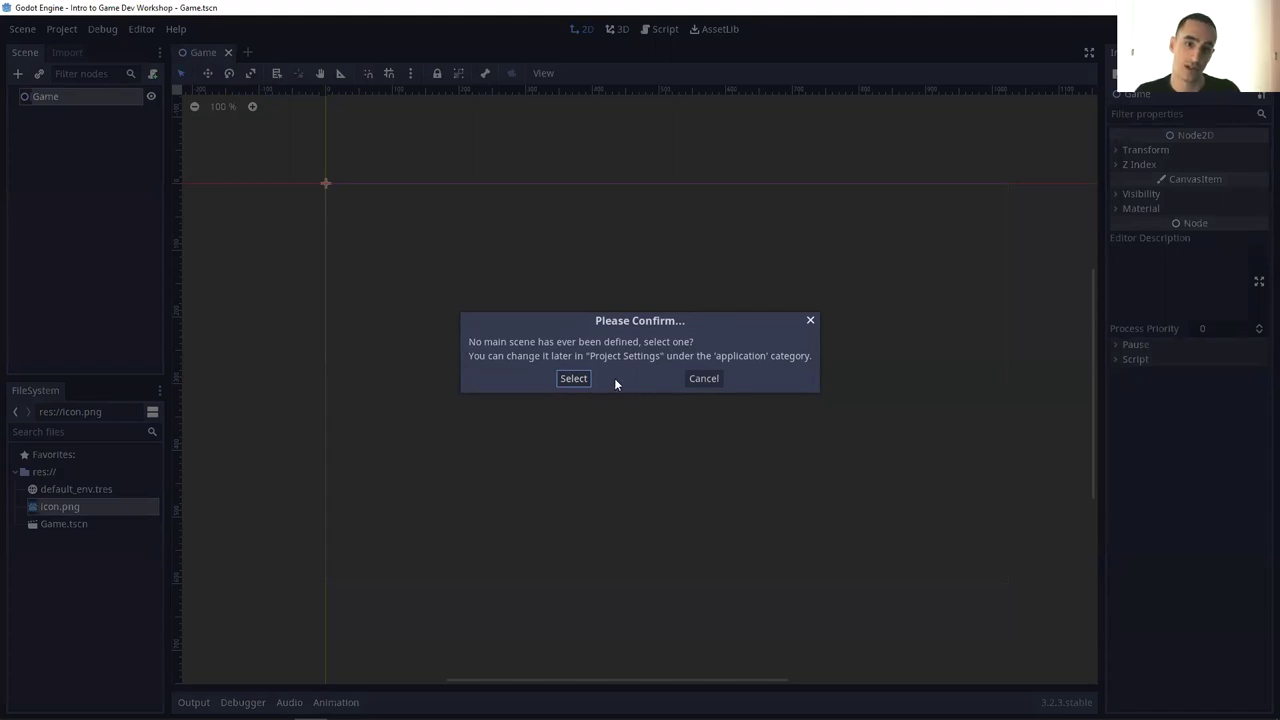
- Make Game.tscn the main scene, close the test game, and clear and hide Output
left_click(575, 378)
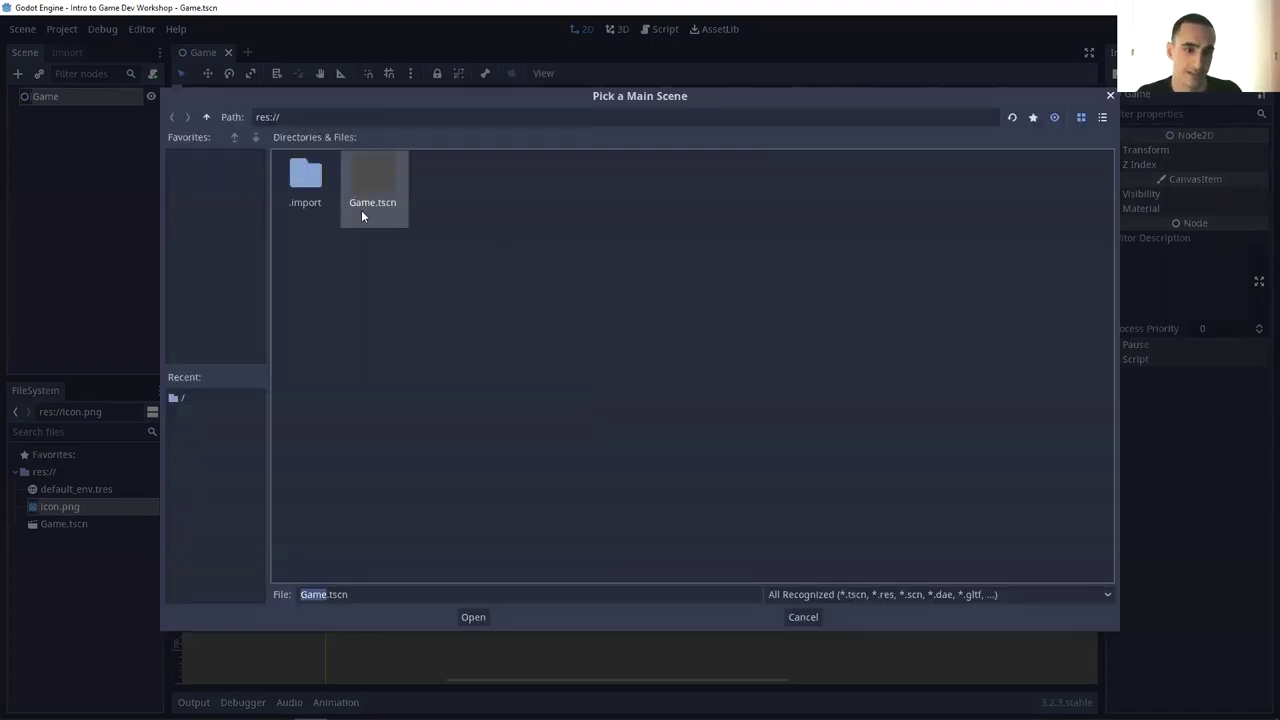
left_click(486, 616)
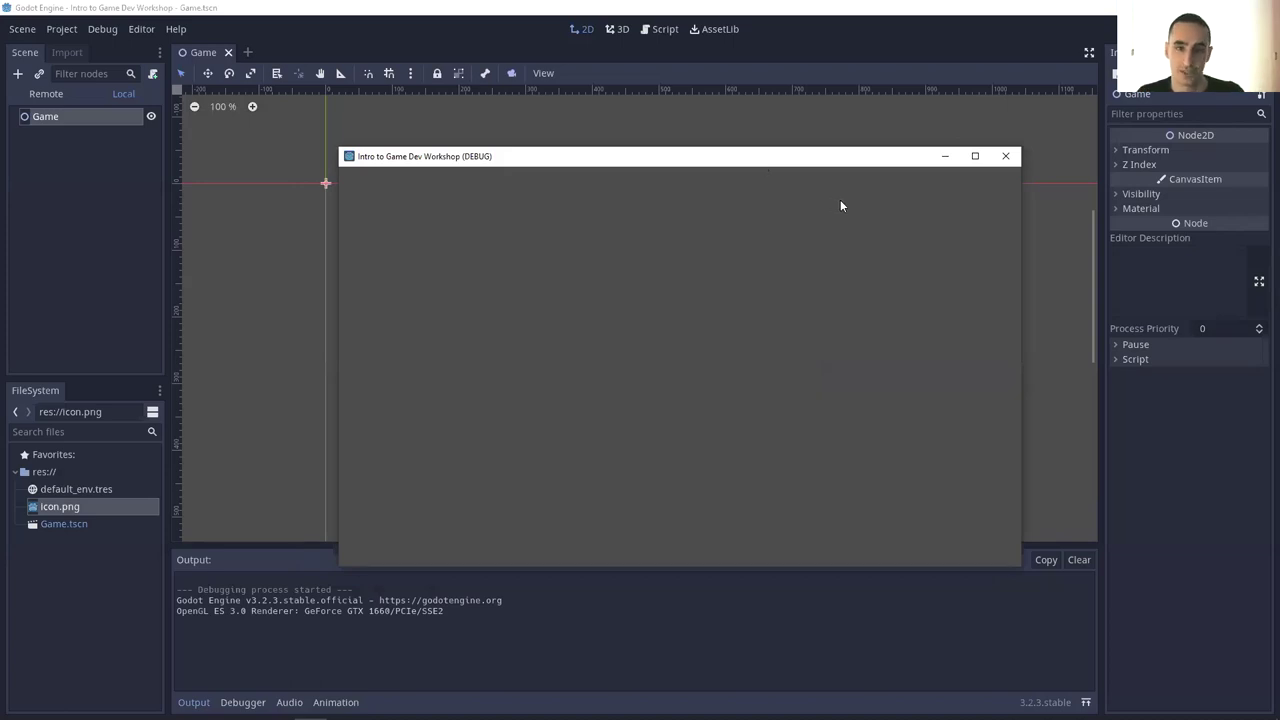
left_click(1005, 160)
scroll(885, 324, "down", 1)
left_click(1079, 560)
left_click(194, 702)
scroll(820, 397, "up", 2)
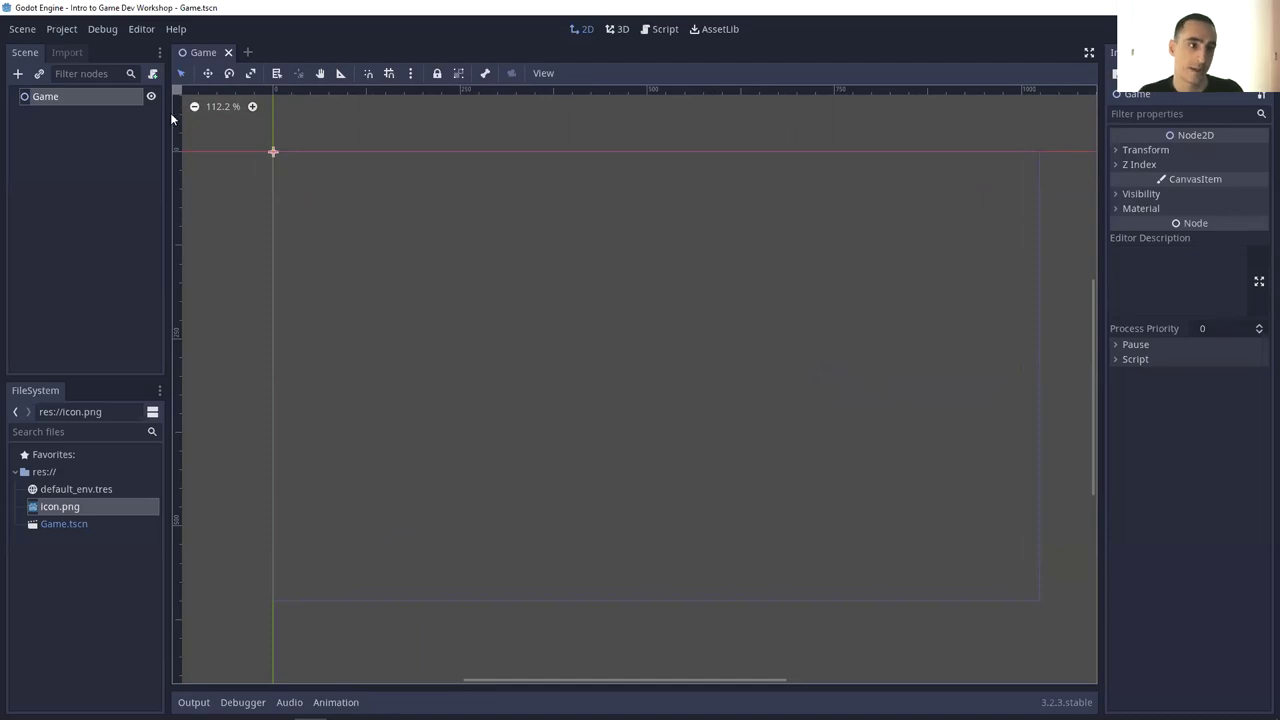
- Search the node list for 'tilemap' and add a TileMap node under Game
left_click(17, 73)
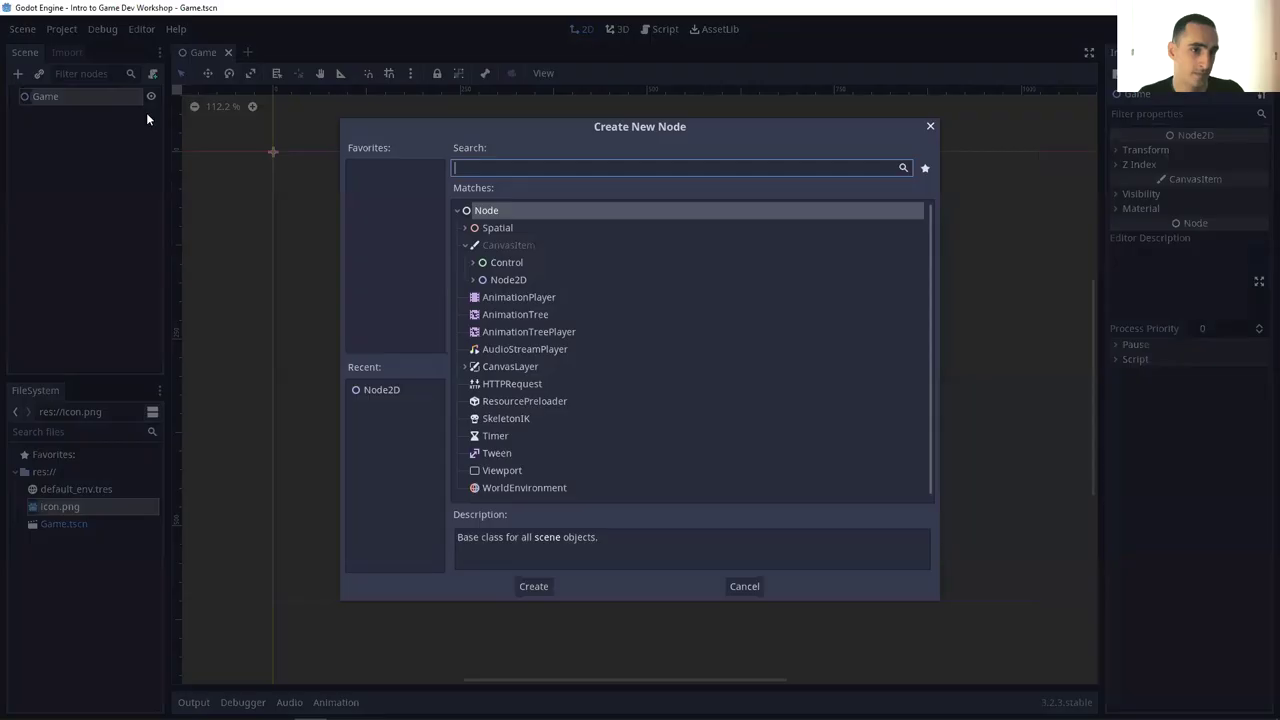
left_click_drag(626, 126, 633, 119)
type("y")
key("BackSpace")
type("tilemap")
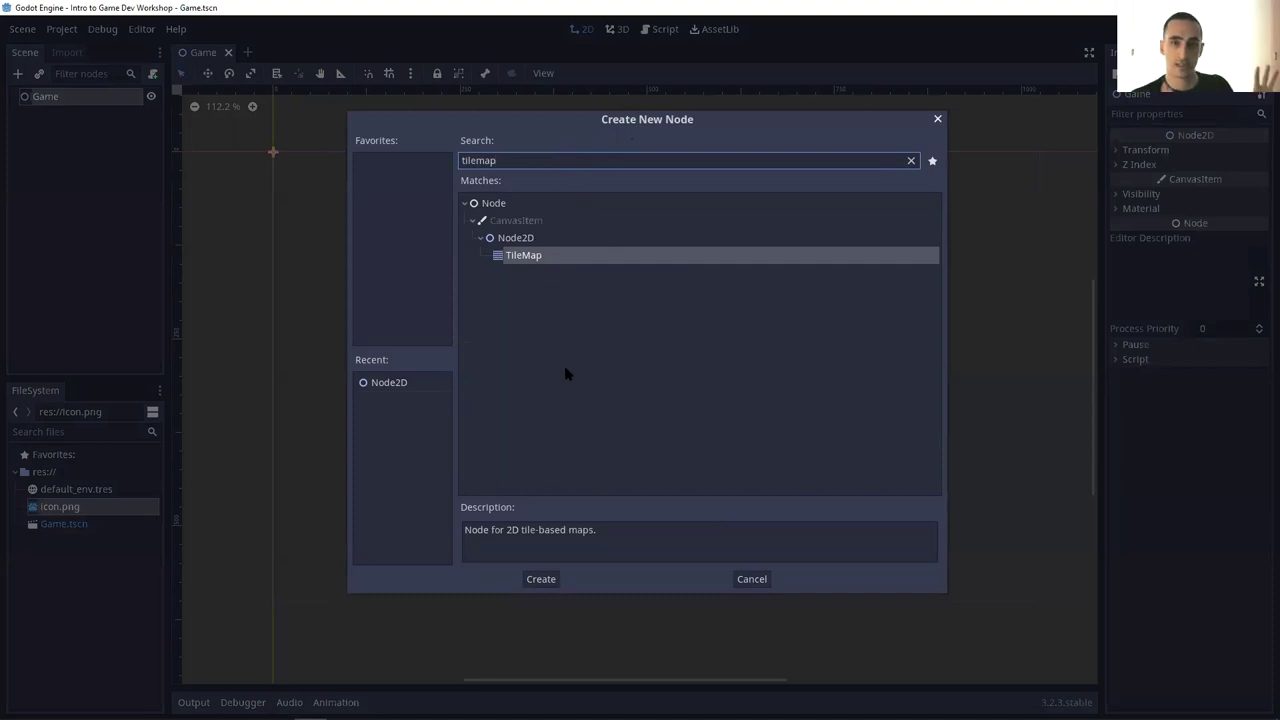
left_click(500, 204)
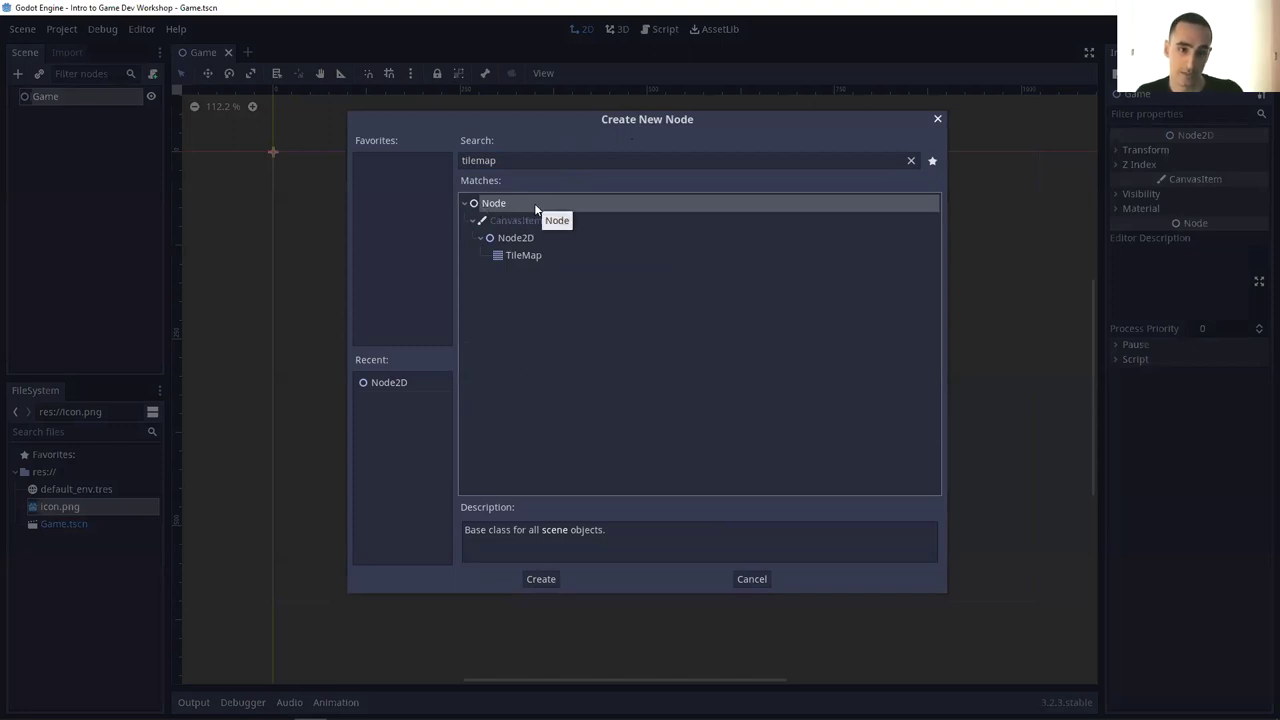
left_click(530, 254)
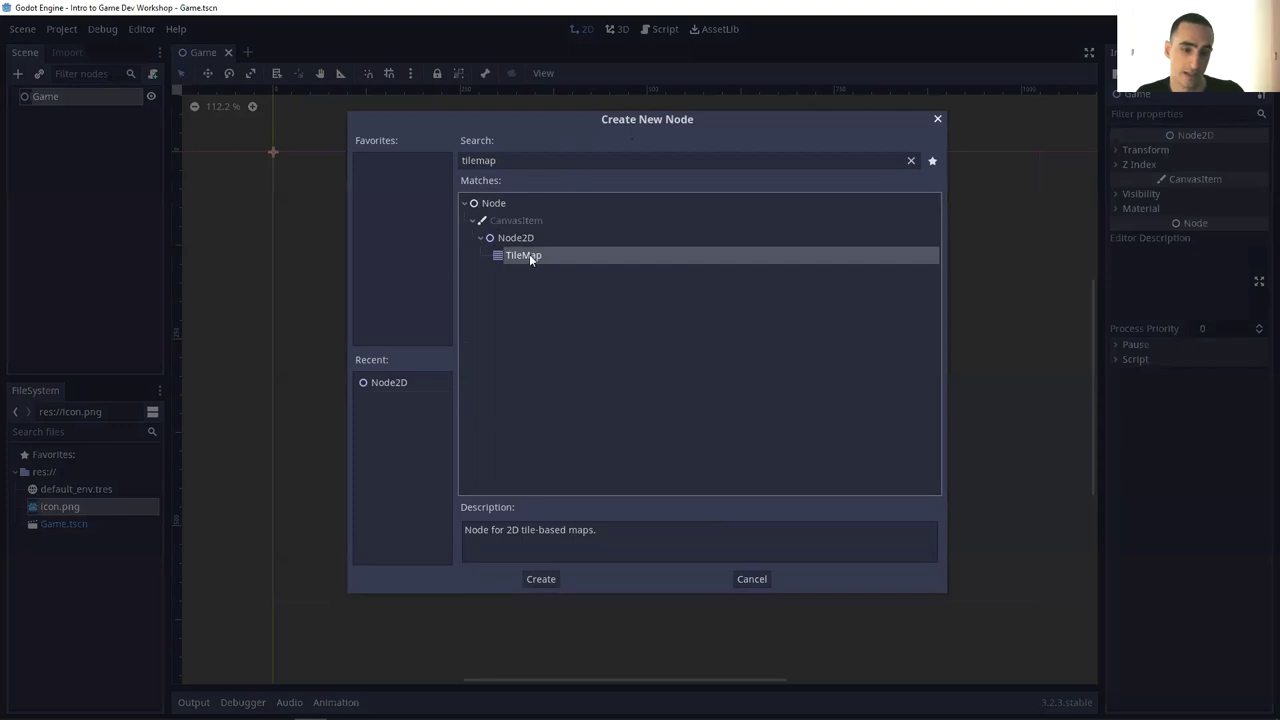
left_click(524, 238)
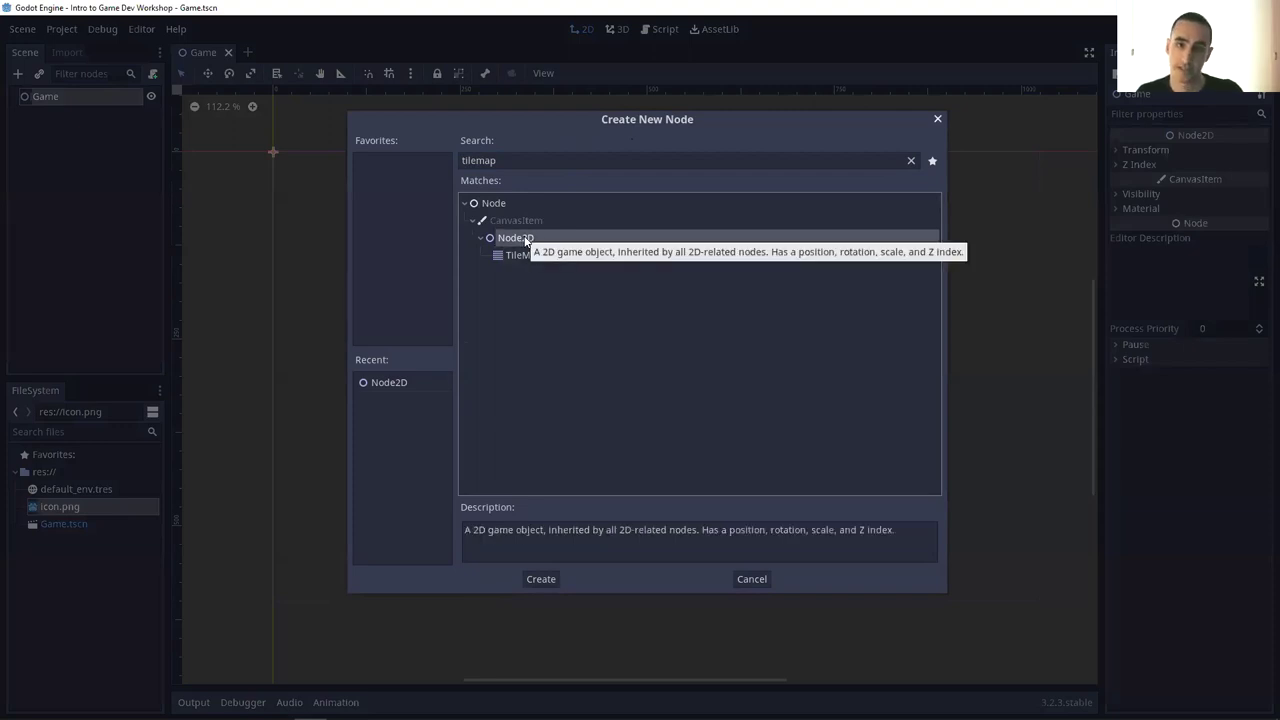
double_click(514, 221)
left_click(474, 220)
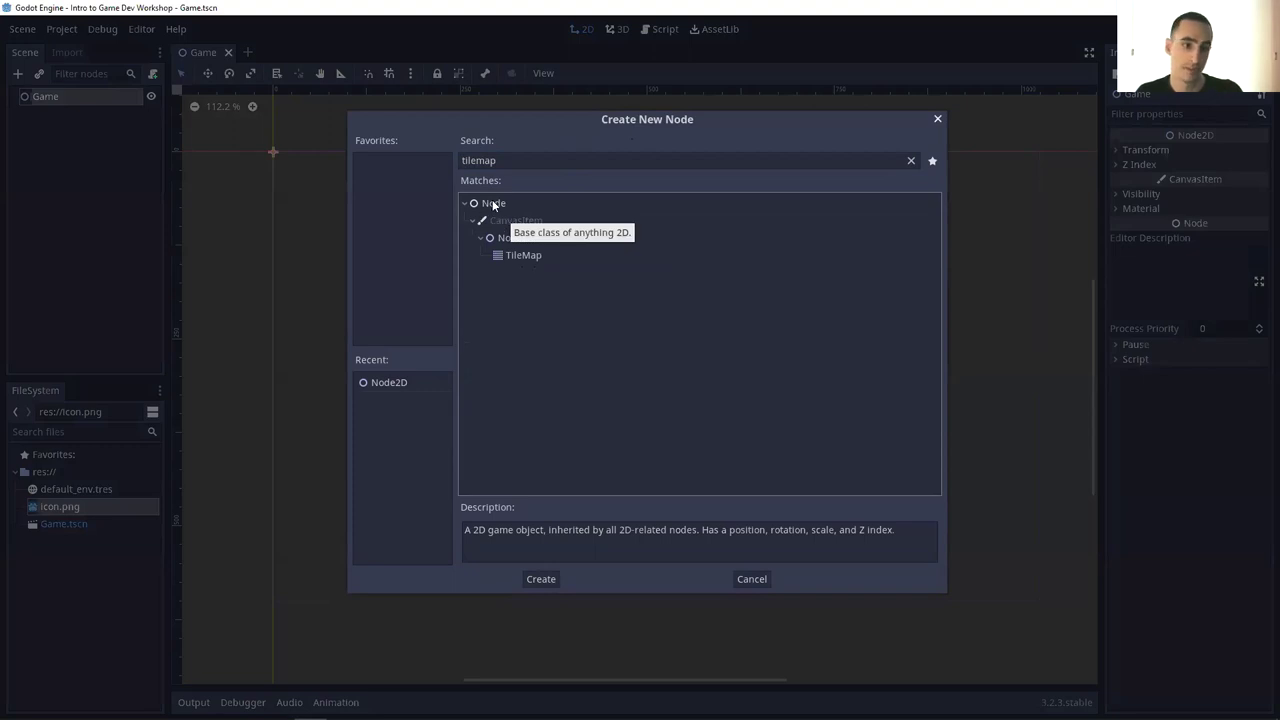
left_click(525, 256)
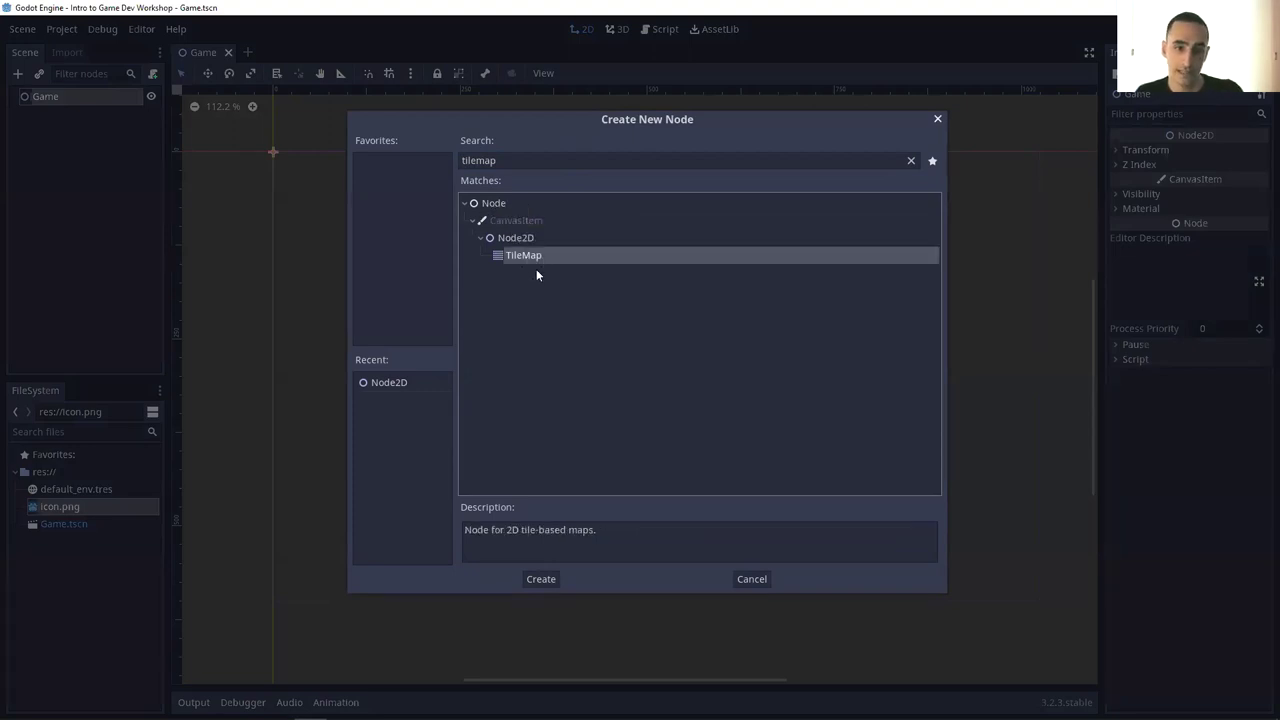
left_click(543, 579)
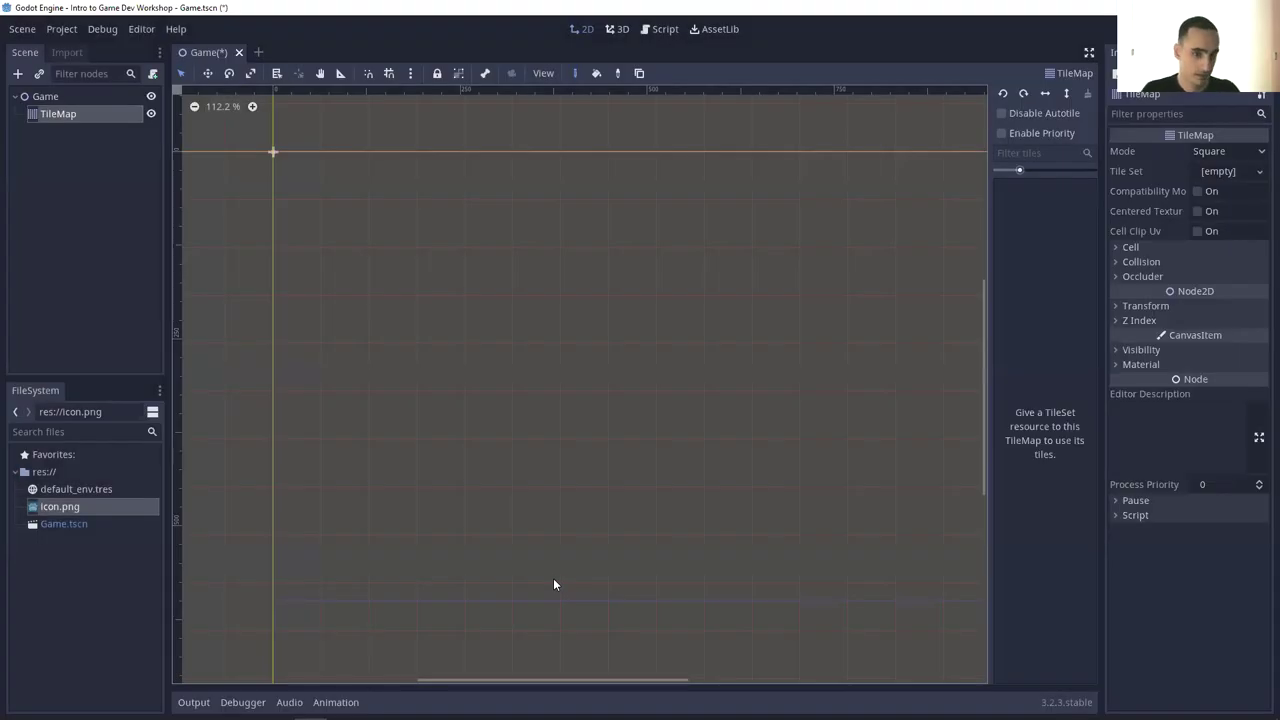
- Inspect the Game root node's position, rotation and scale in the Inspector
scroll(600, 513, "down", 1)
scroll(604, 511, "down", 2)
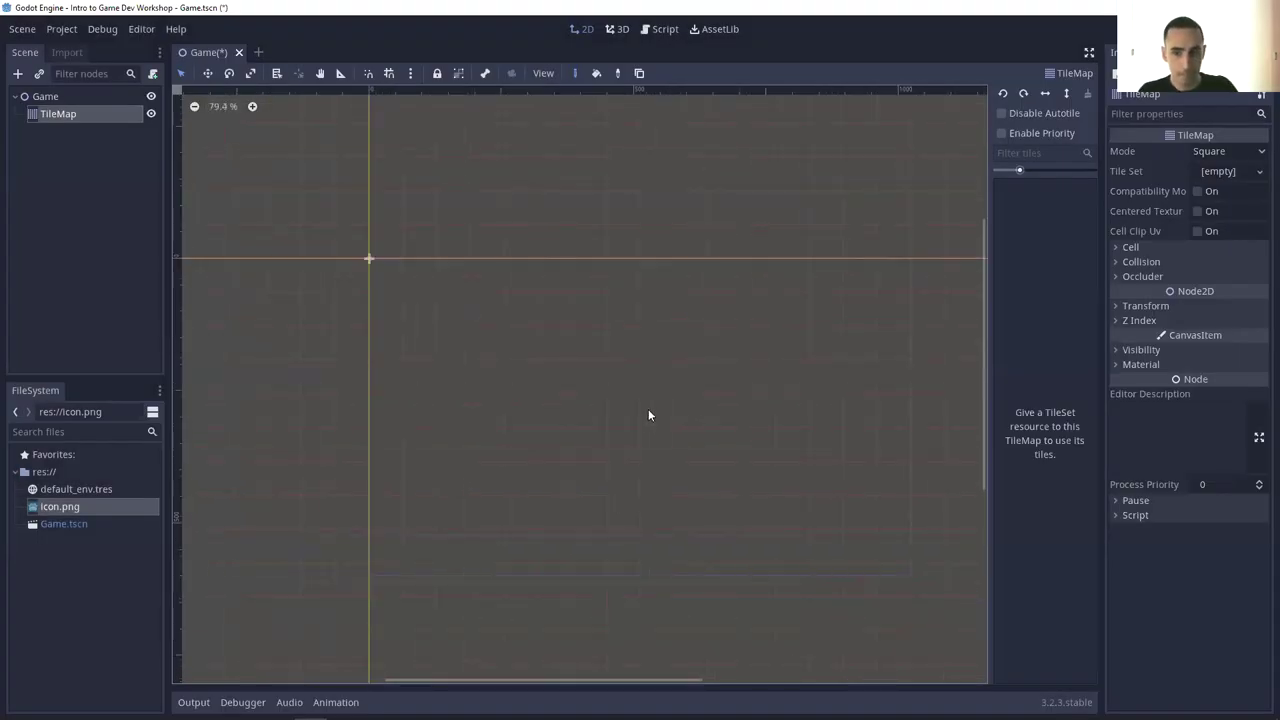
scroll(657, 407, "down", 1)
scroll(657, 407, "down", 1)
scroll(657, 407, "left", 2)
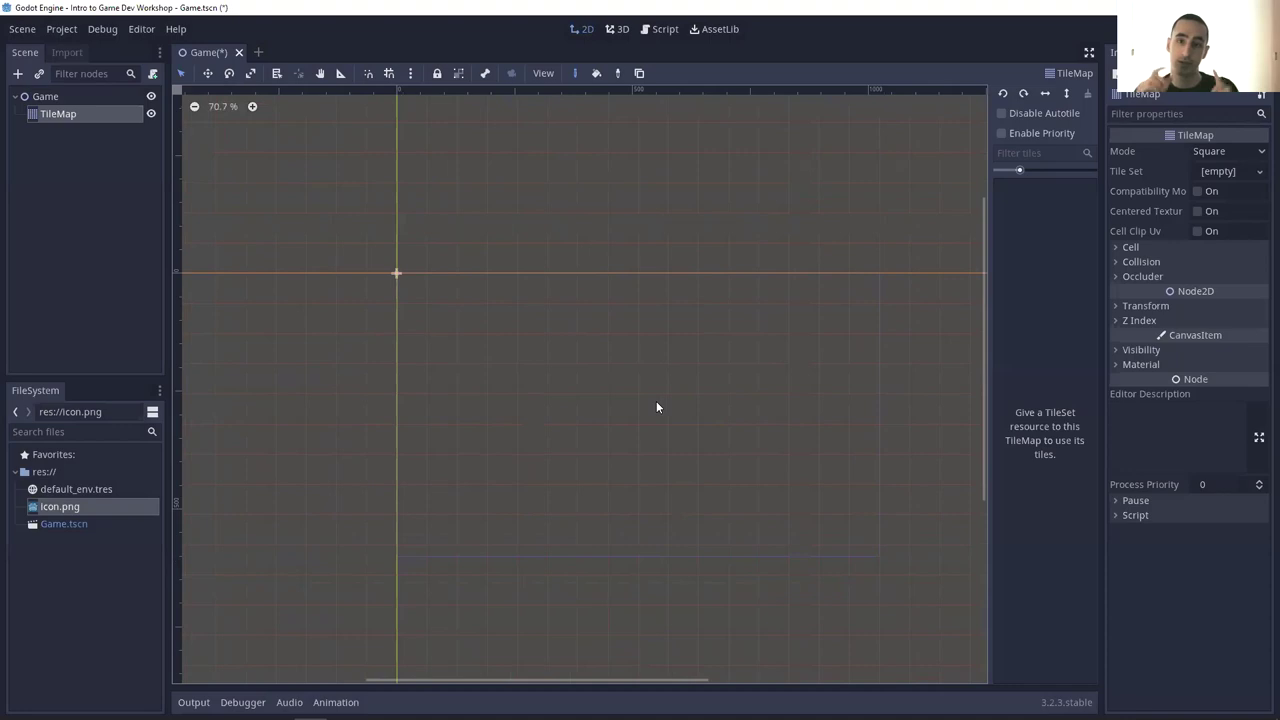
scroll(657, 407, "up", 1)
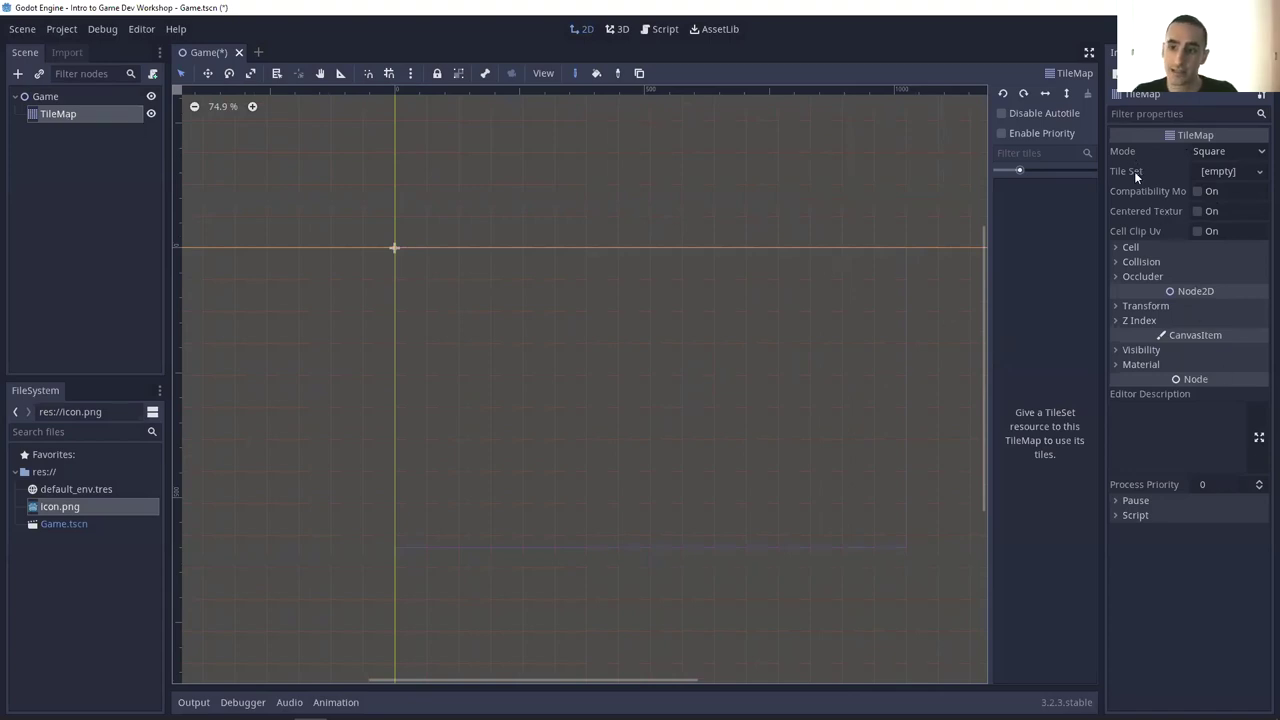
mouse_move(1149, 187)
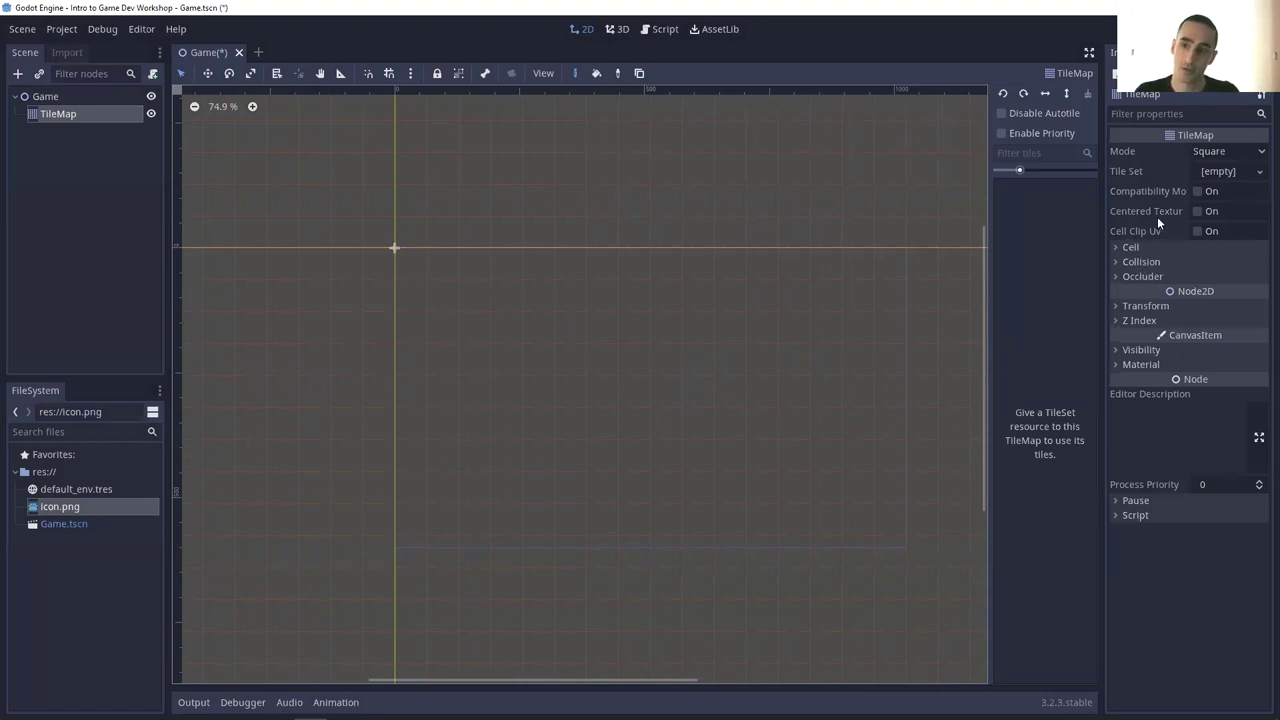
left_click(37, 97)
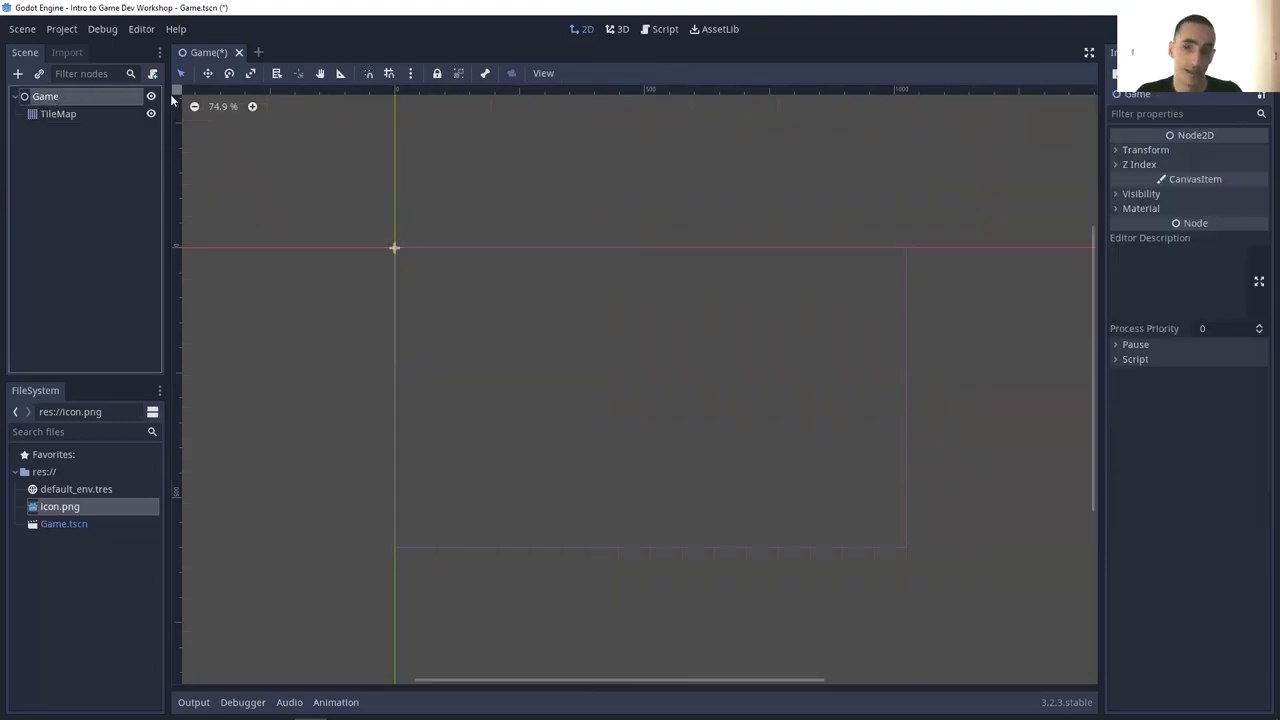
left_click(1150, 150)
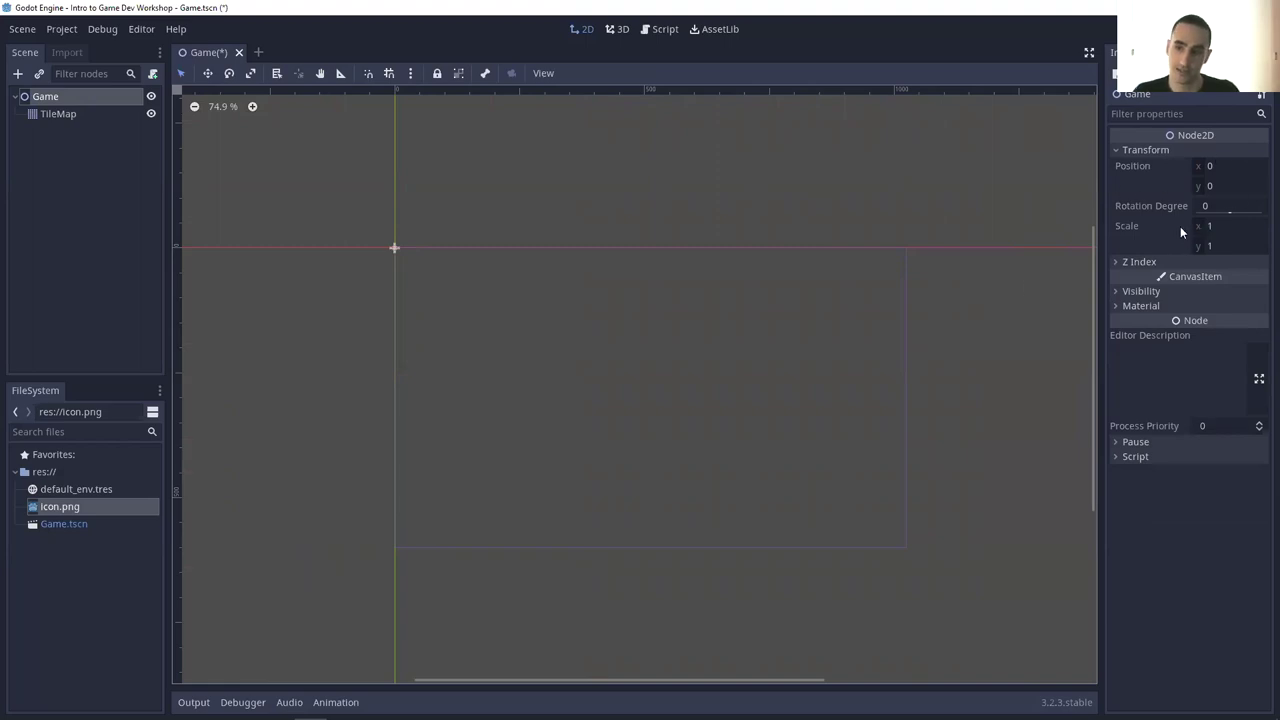
- Assign a new TileSet to the TileMap and open it for editing
left_click(60, 114)
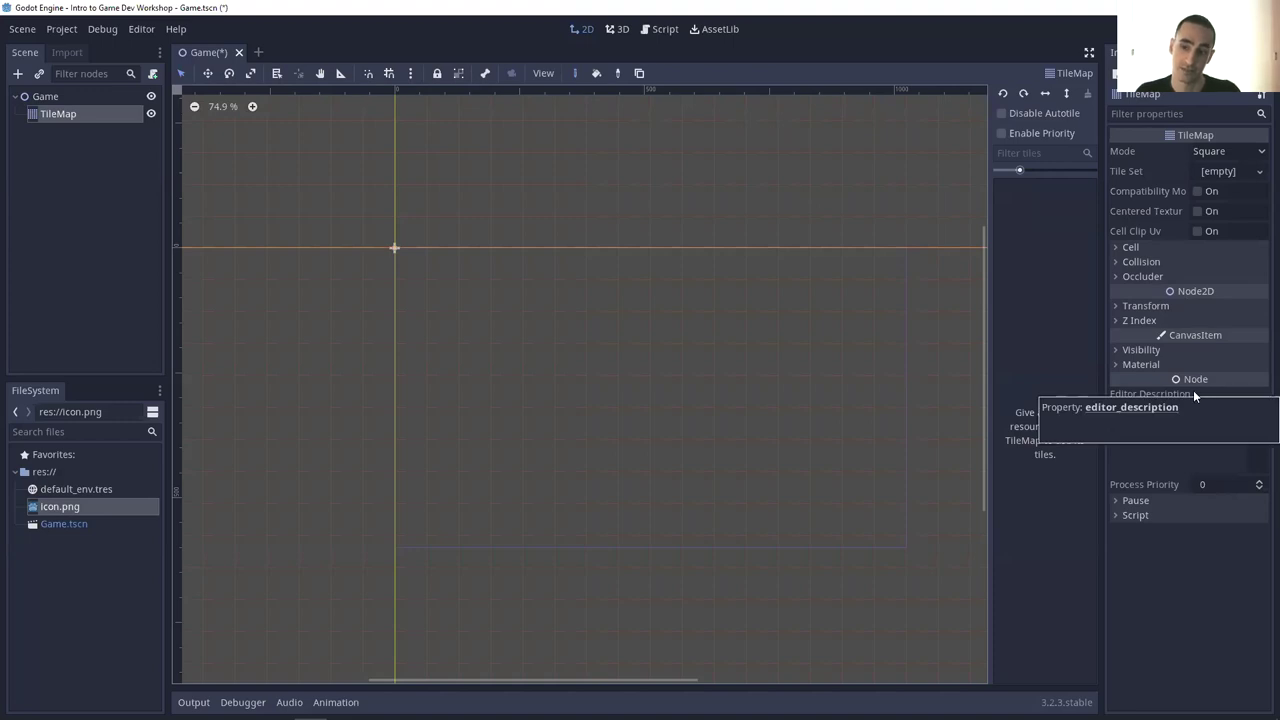
left_click(1228, 171)
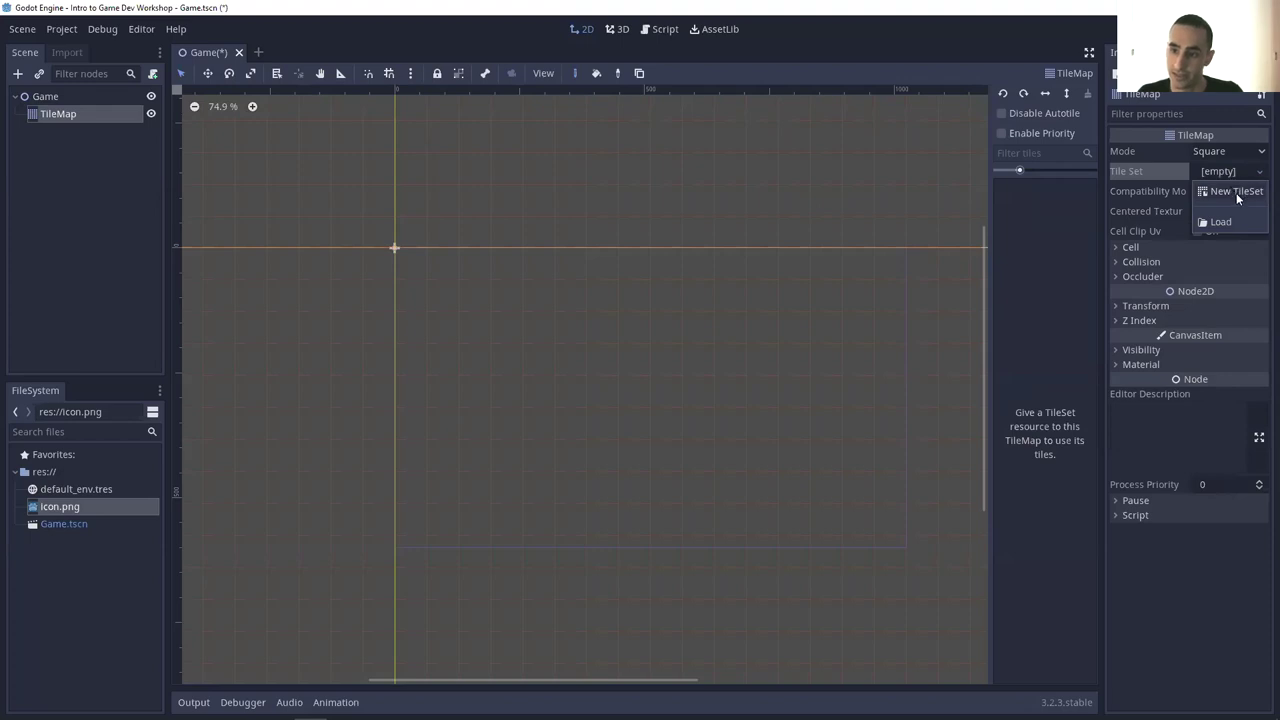
left_click(1236, 192)
left_click(1221, 171)
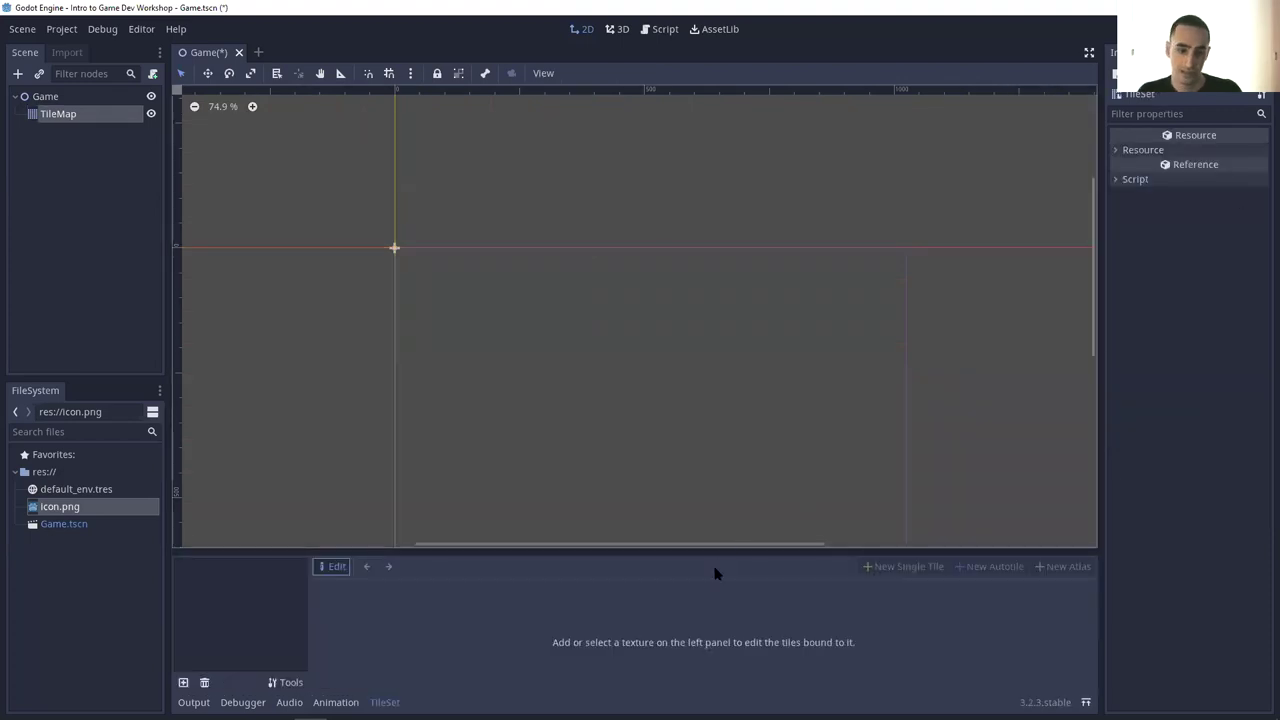
- Create and select an 'assets' folder under res://, then bring up File Explorer
mouse_move(720, 555)
left_mouse_down()
mouse_move(723, 534)
mouse_move(723, 545)
left_mouse_up()
scroll(820, 349, "down", 1)
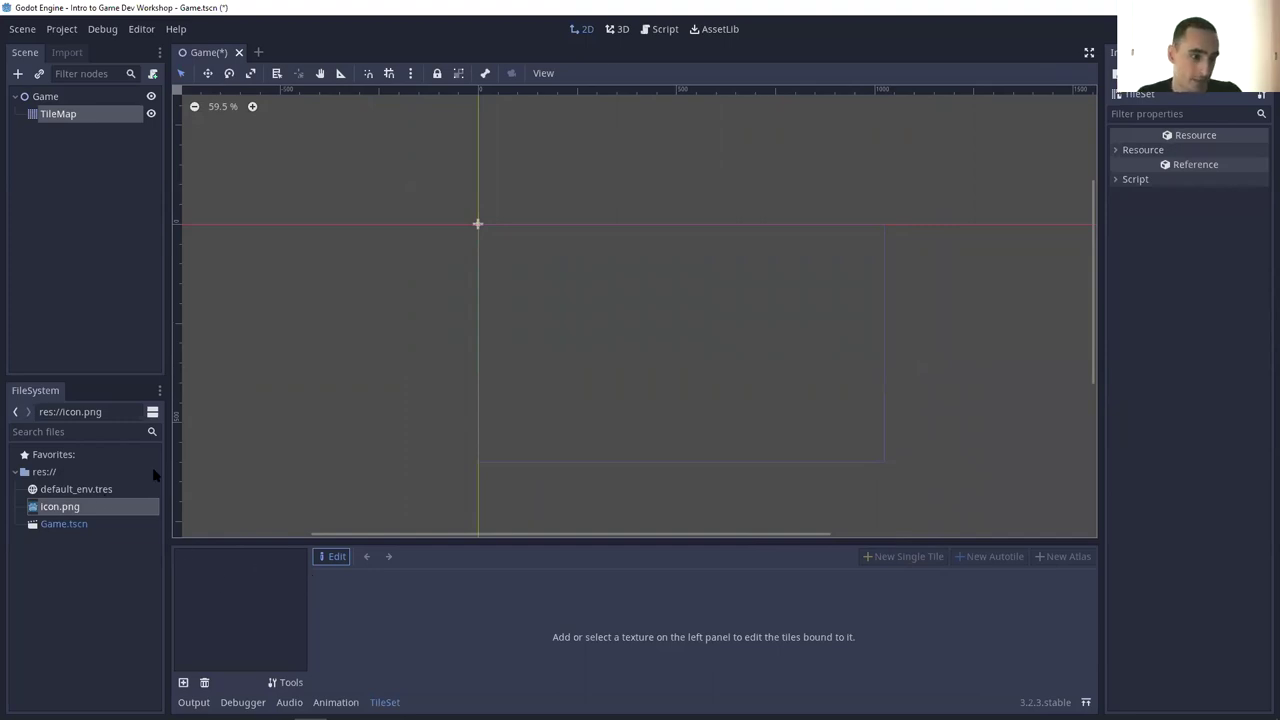
right_click(46, 467)
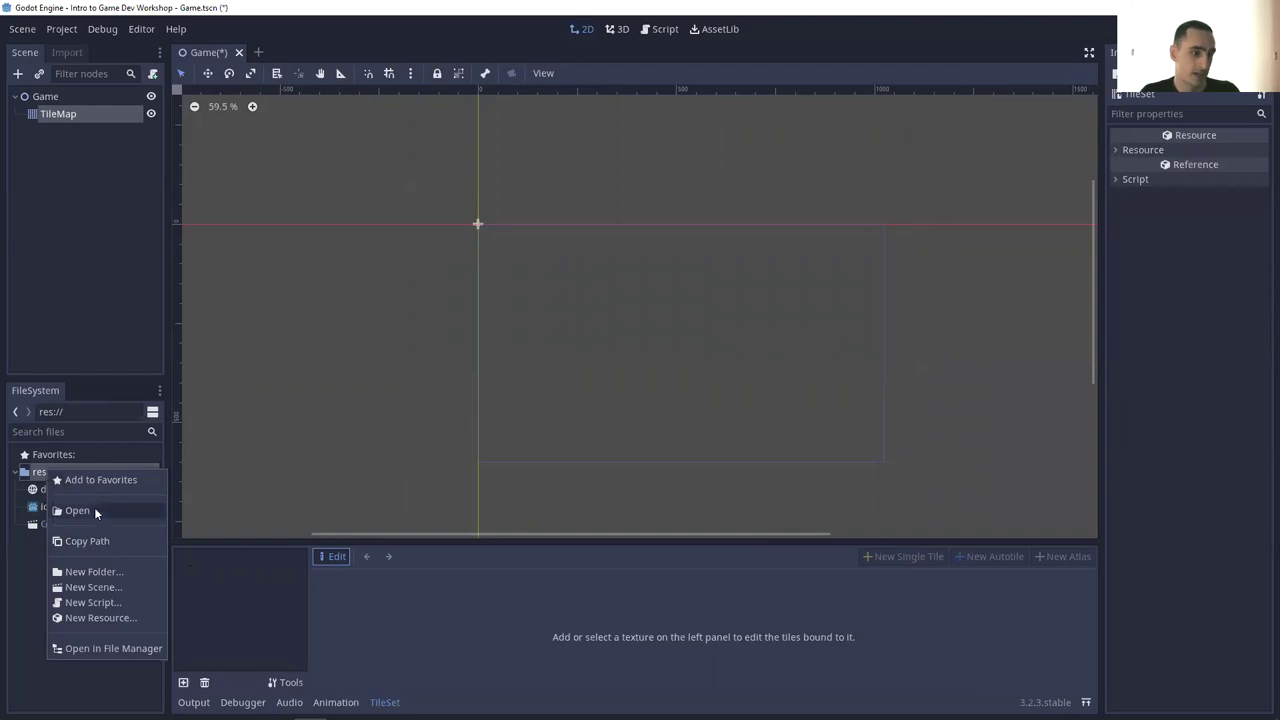
left_click(109, 571)
type("assets")
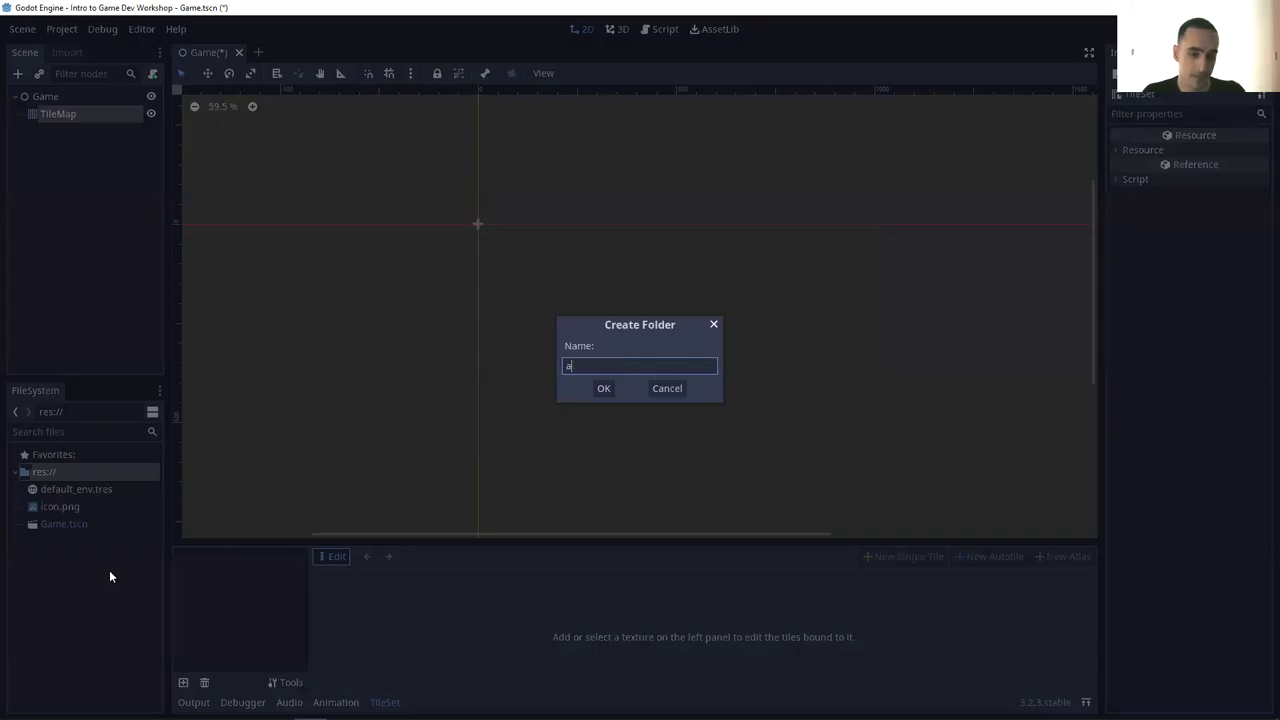
key("Return")
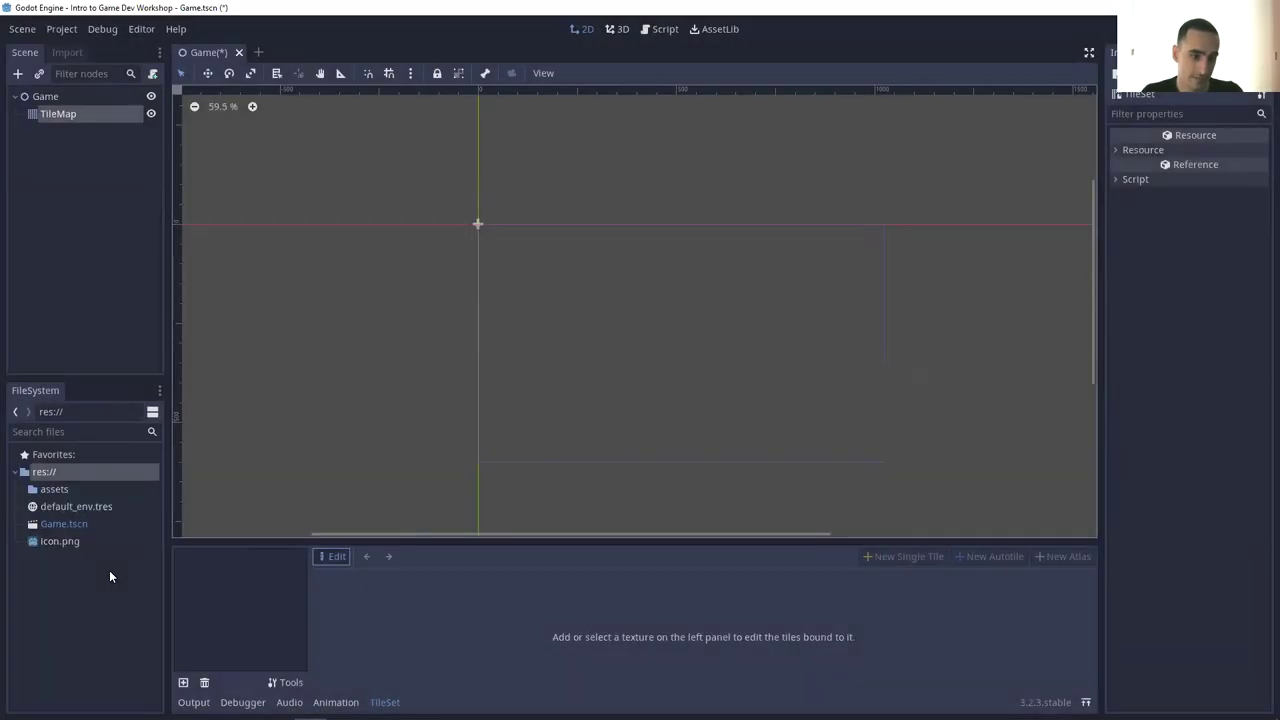
left_click(94, 490)
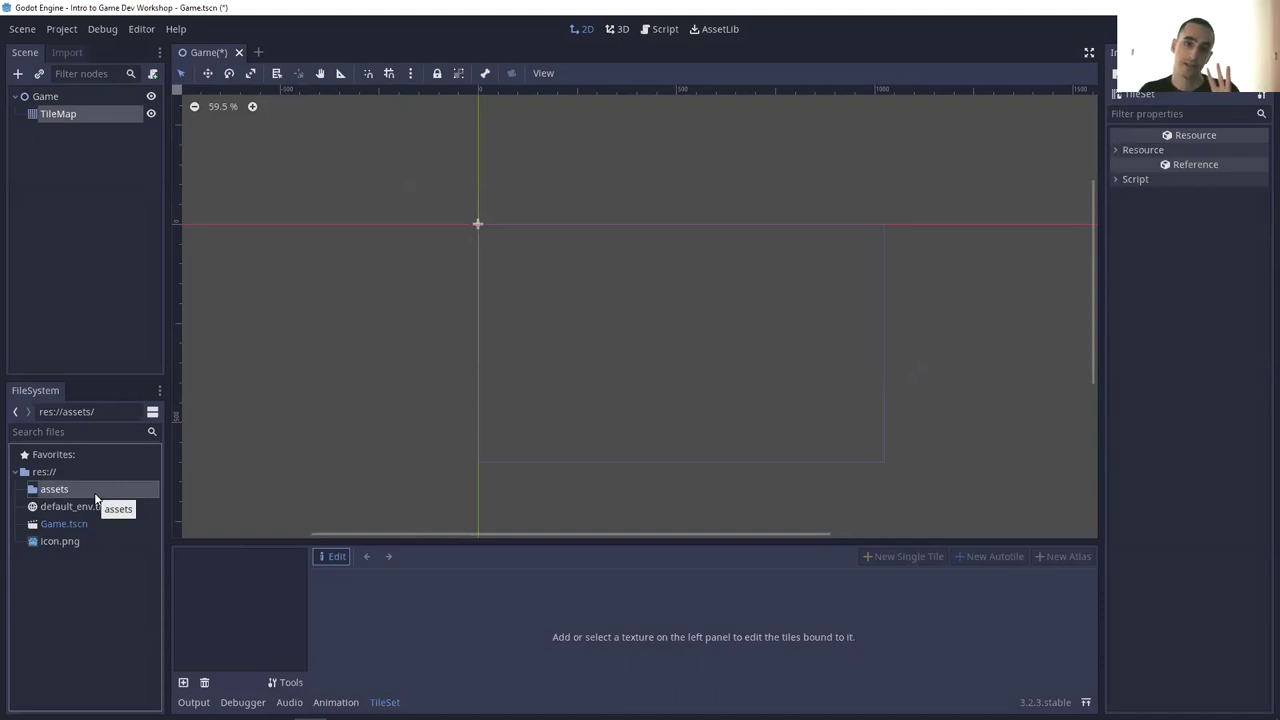
mouse_move(180, 715)
left_click(114, 707)
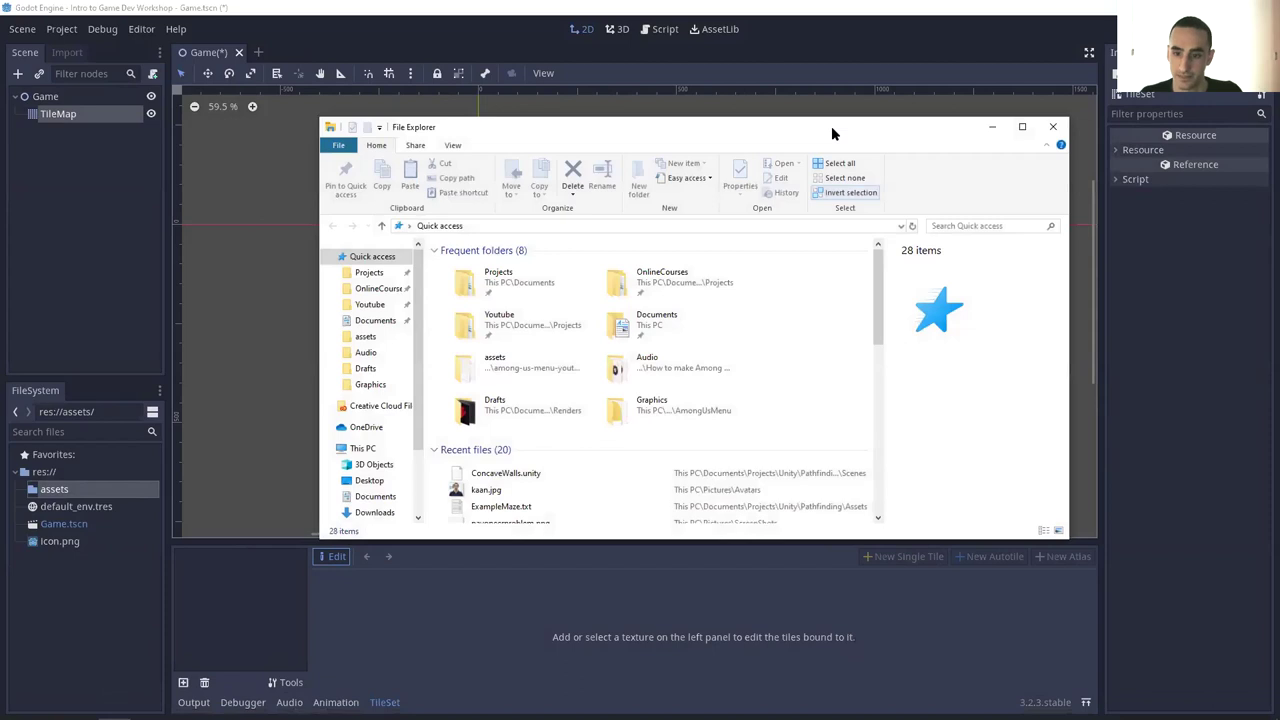
- Navigate File Explorer to the intro-to-gamedev-workshop-ref project's assets folder
left_click_drag(831, 126, 1279, 130)
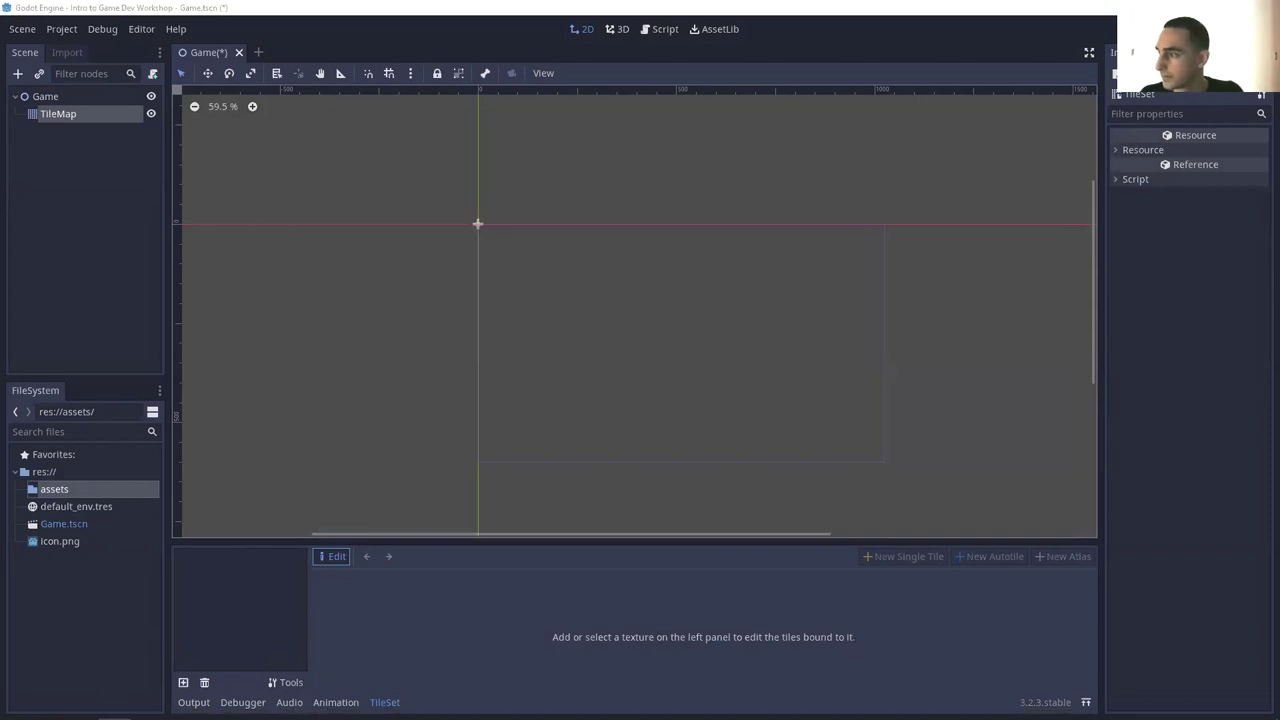
left_click_drag(1279, 216, 1160, 216)
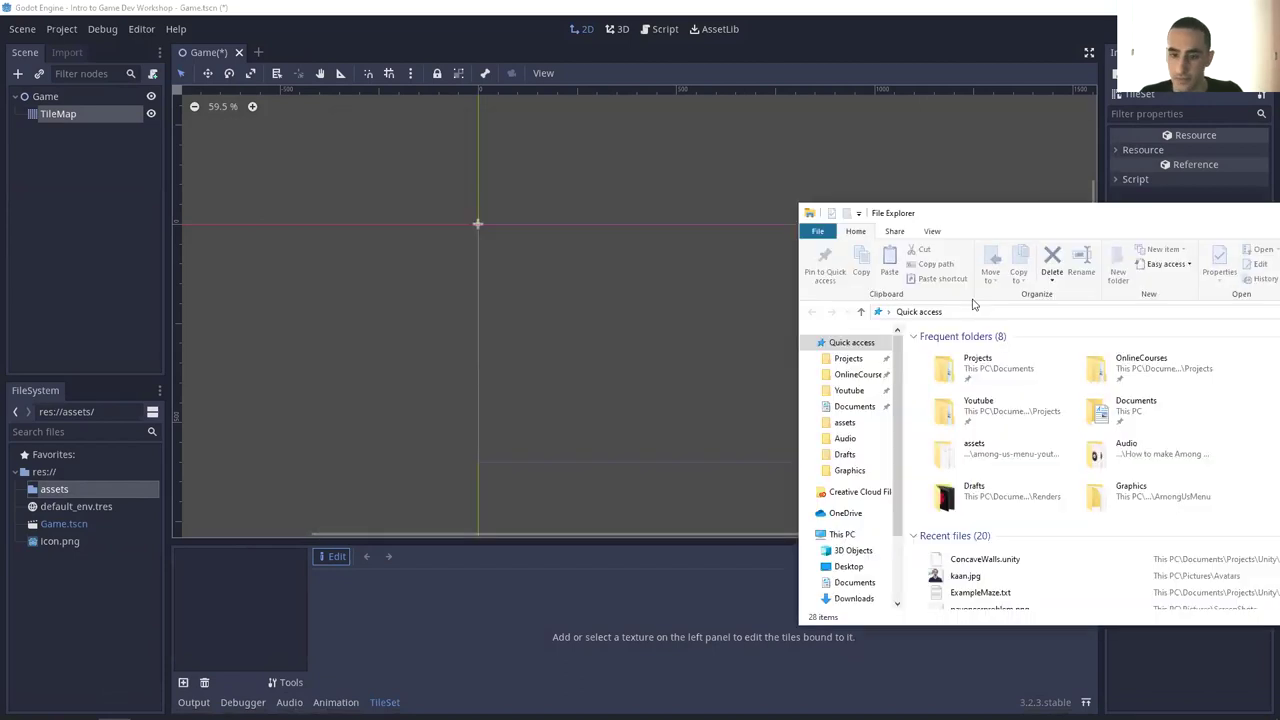
left_click(848, 358)
double_click(972, 353)
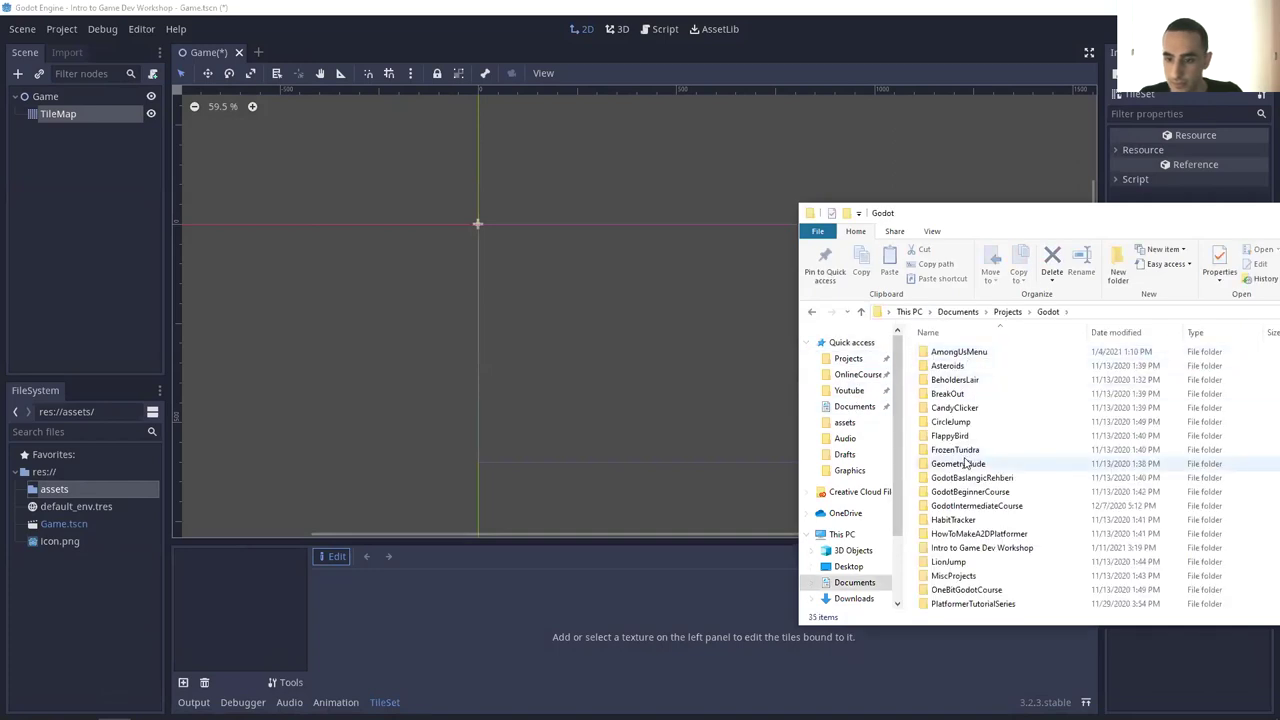
scroll(965, 465, "down", 4)
double_click(966, 394)
double_click(951, 394)
double_click(958, 380)
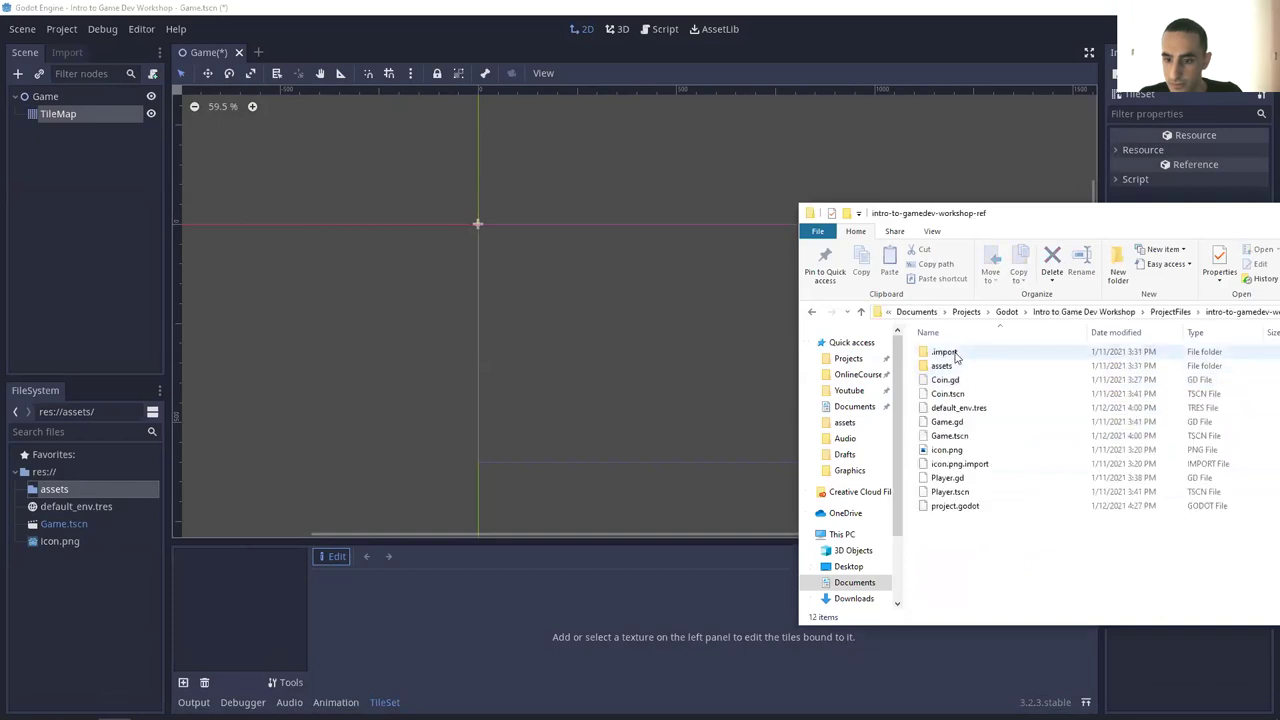
double_click(944, 366)
- Copy coin.png, grass_tile.png and player.png into Godot's assets folder and close Explorer
left_click(946, 352)
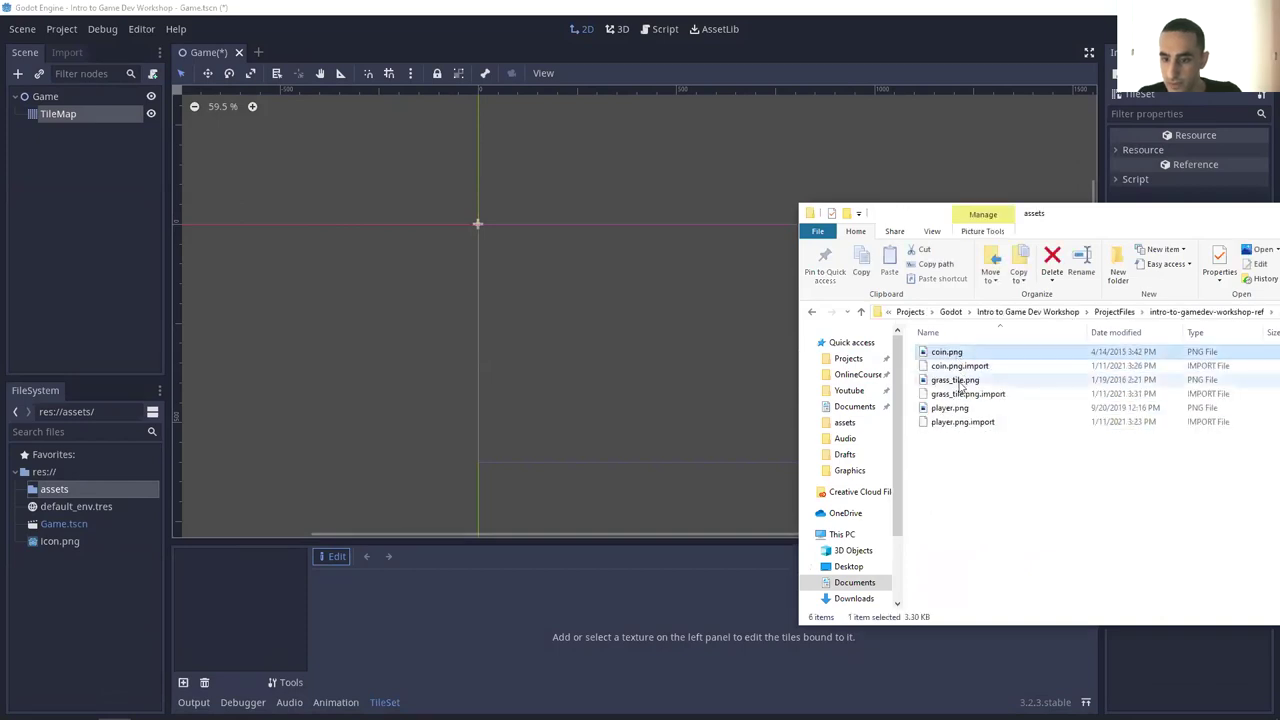
left_click(955, 380, "ctrl")
left_click(950, 408, "ctrl")
left_click_drag(955, 385, 374, 515)
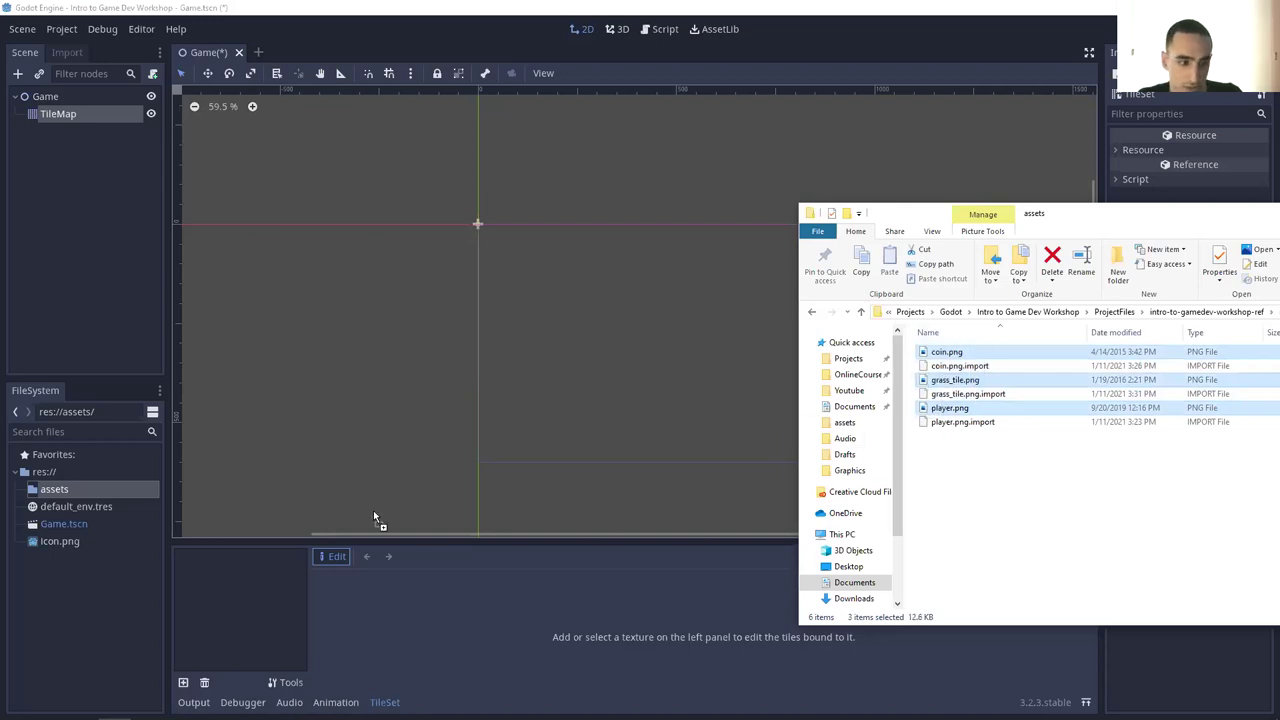
left_click_drag(152, 486, 150, 486)
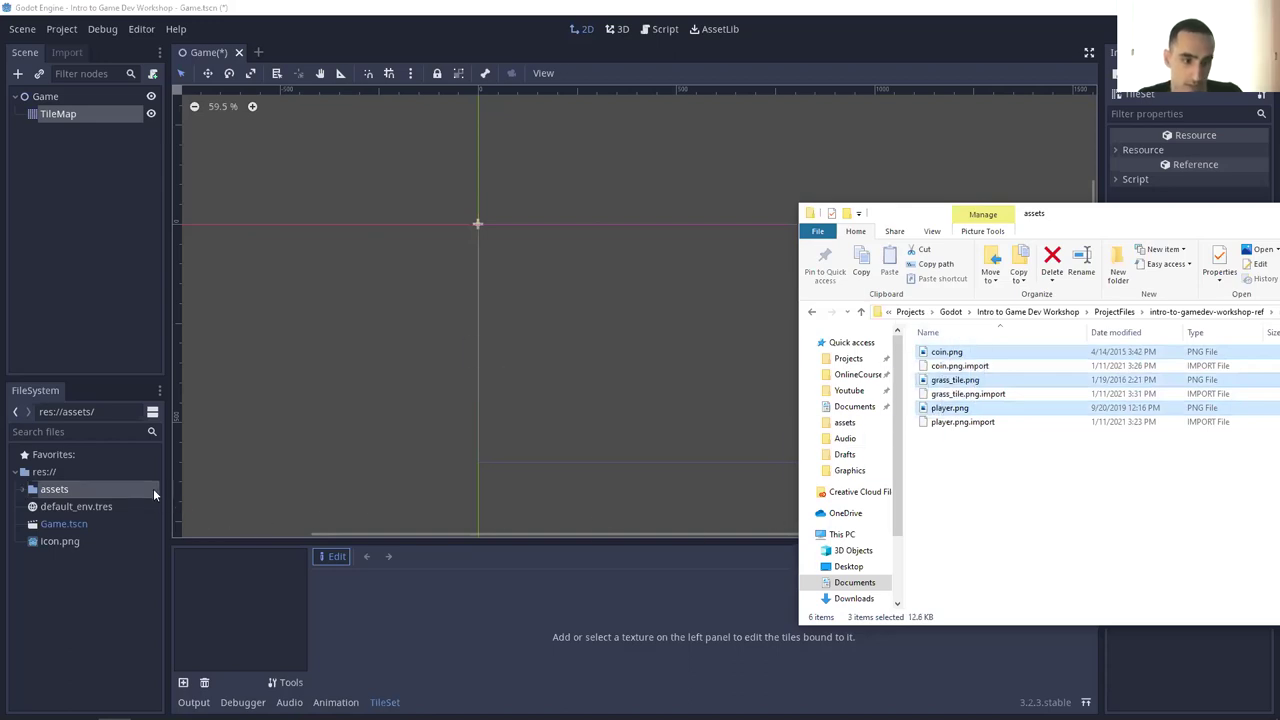
left_click(1270, 213)
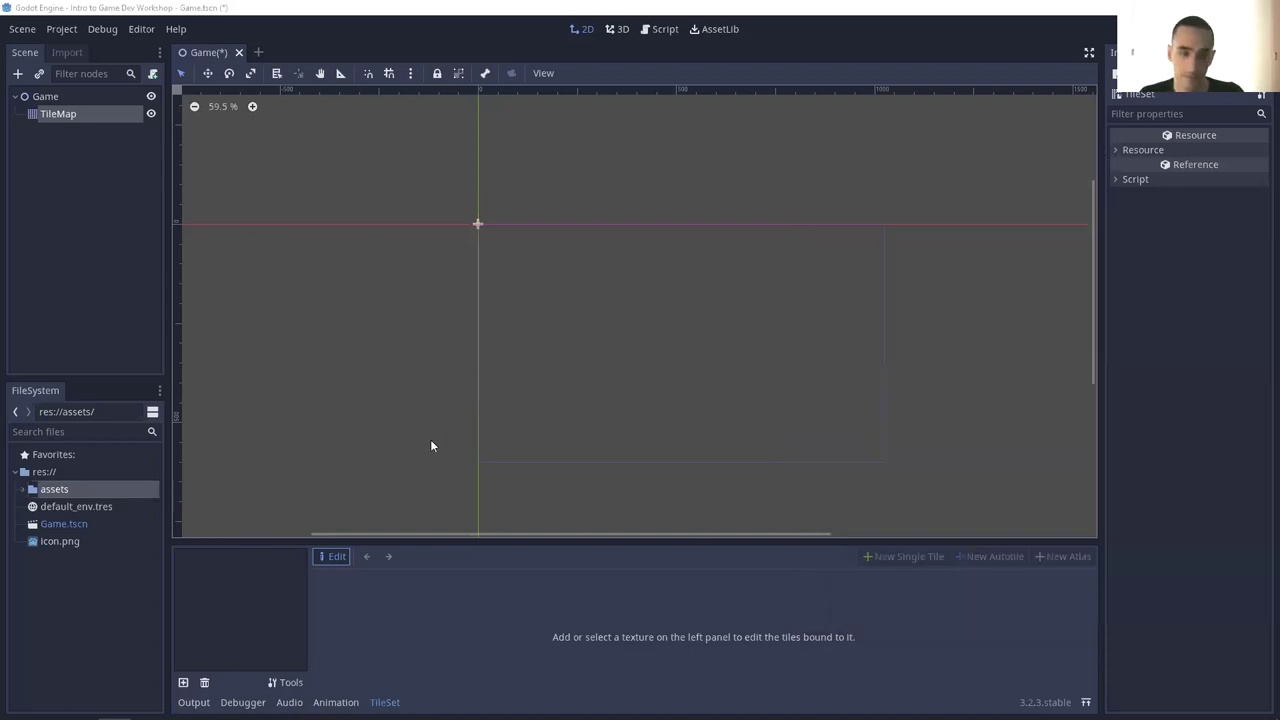
- Add grass_tile.png to the TileSet and mark its region as a new single tile
left_click(23, 489)
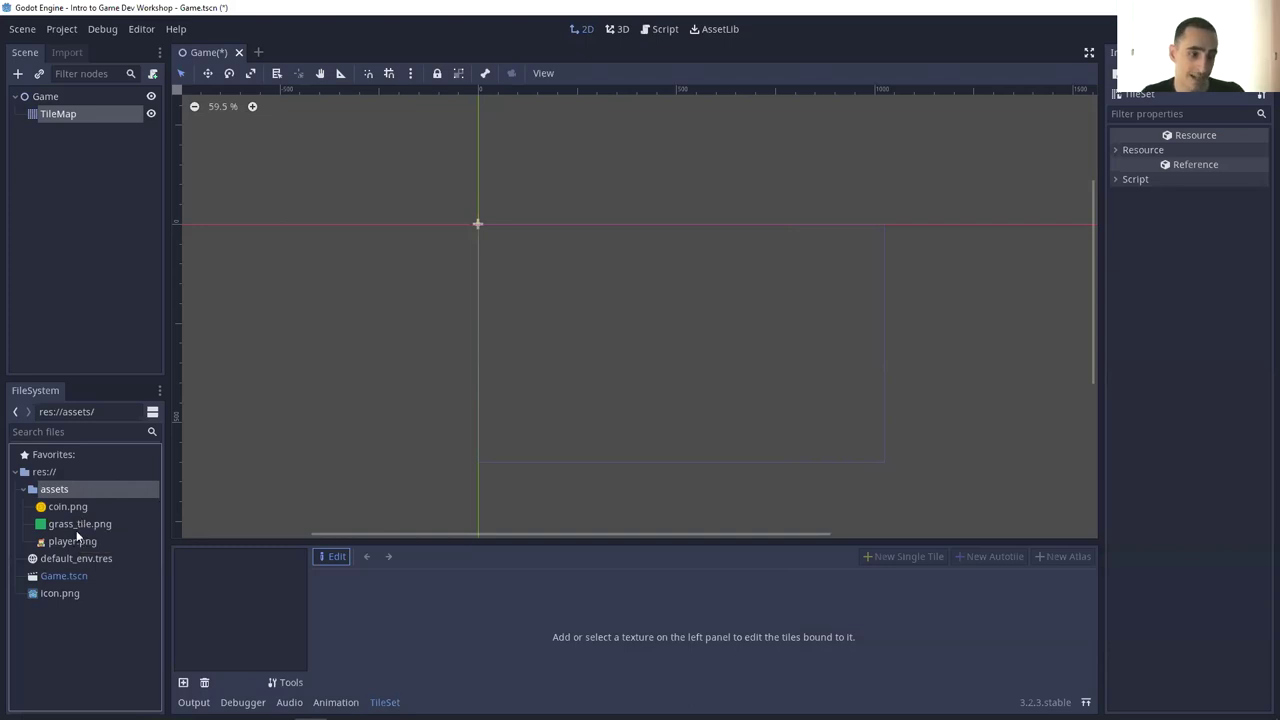
left_click_drag(70, 523, 255, 598)
left_click_drag(449, 543, 470, 493)
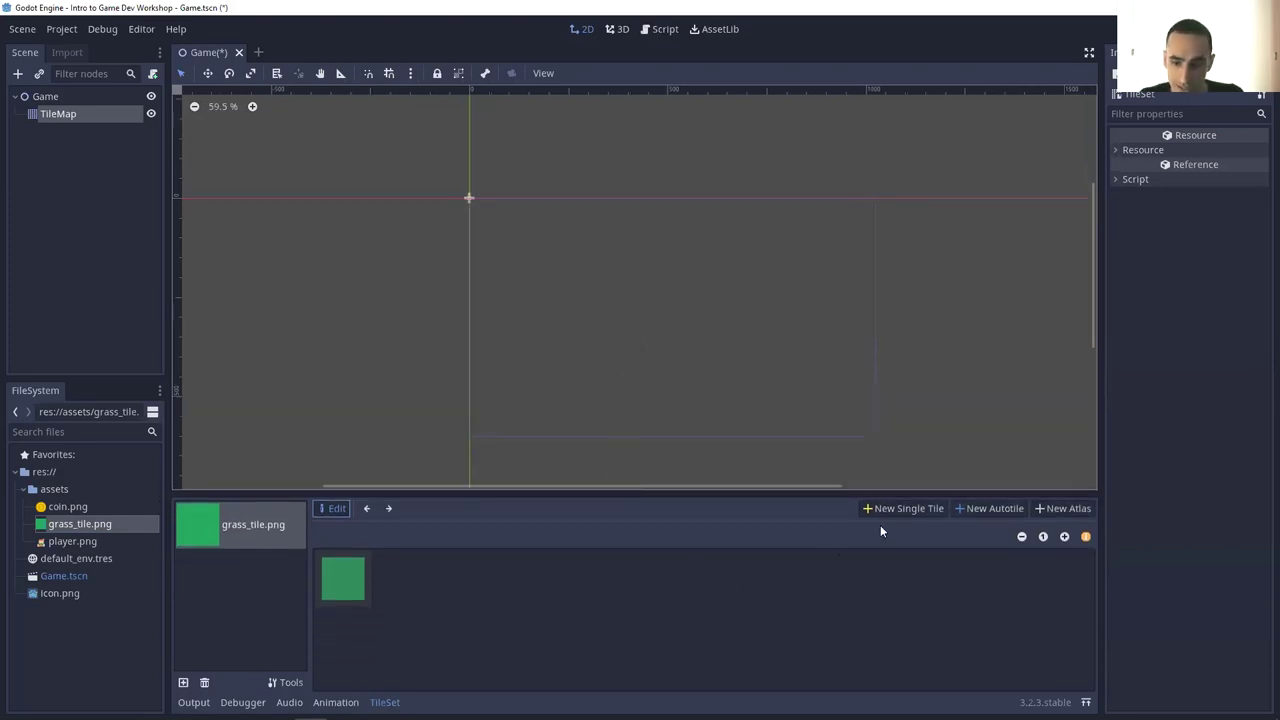
left_click(921, 507)
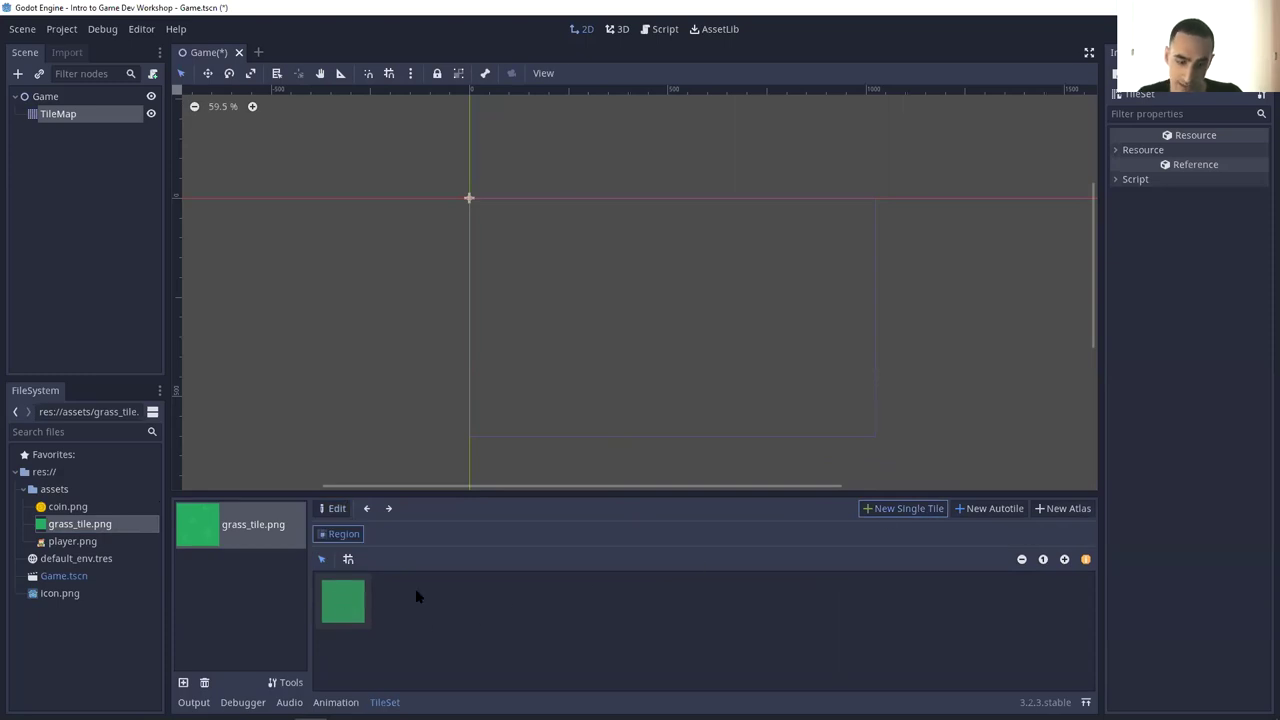
left_click(356, 613)
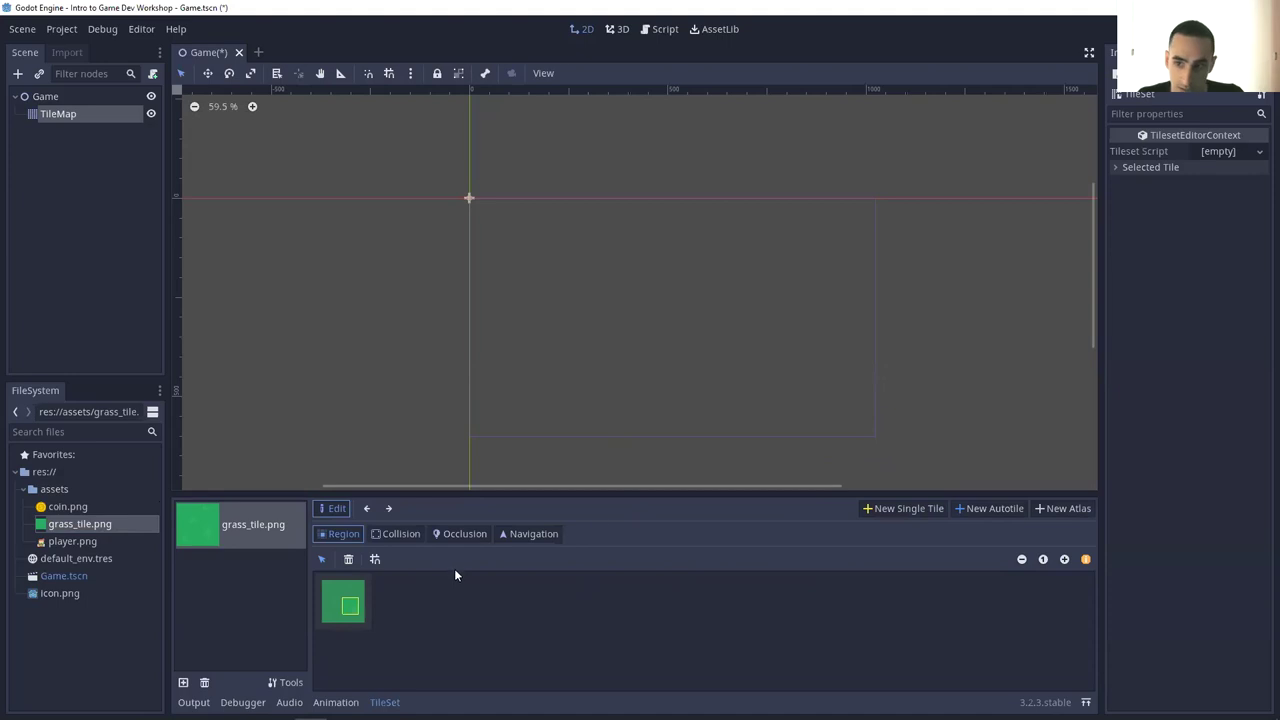
- Enable region snapping with a 64 by 64 step, then close the TileSet panel
left_click(376, 559)
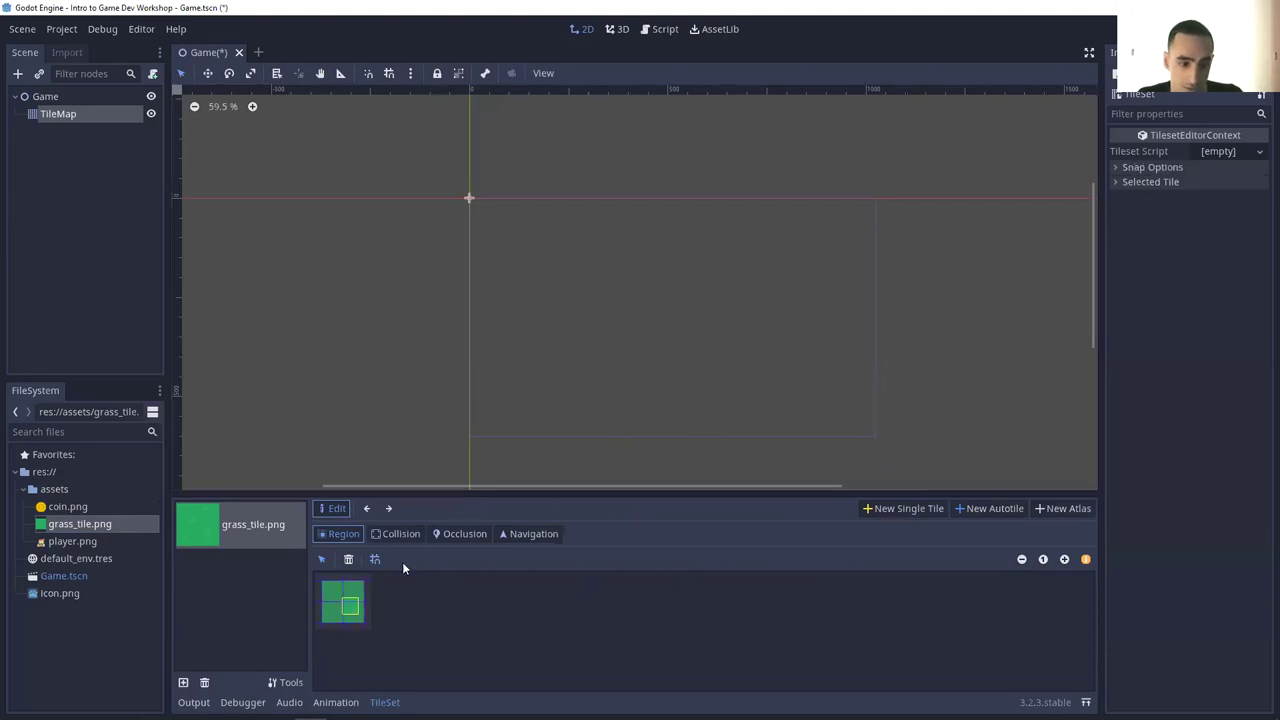
left_click(1170, 170)
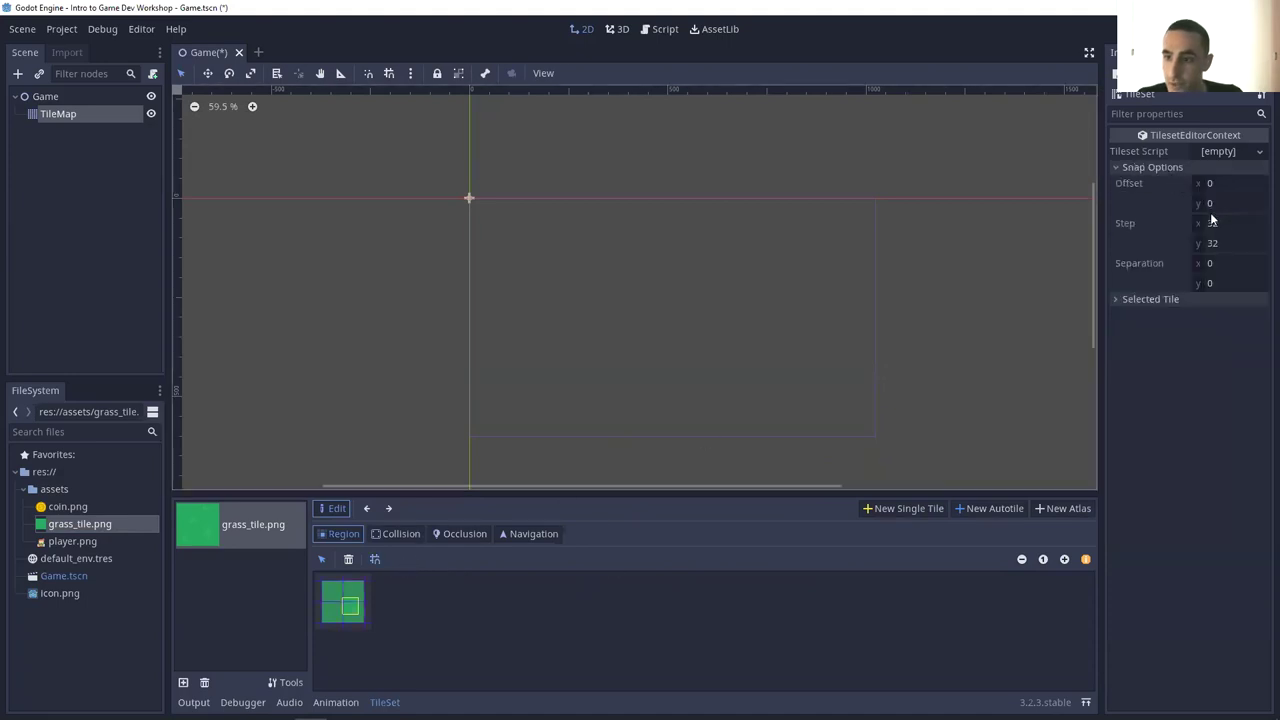
left_click(1214, 223)
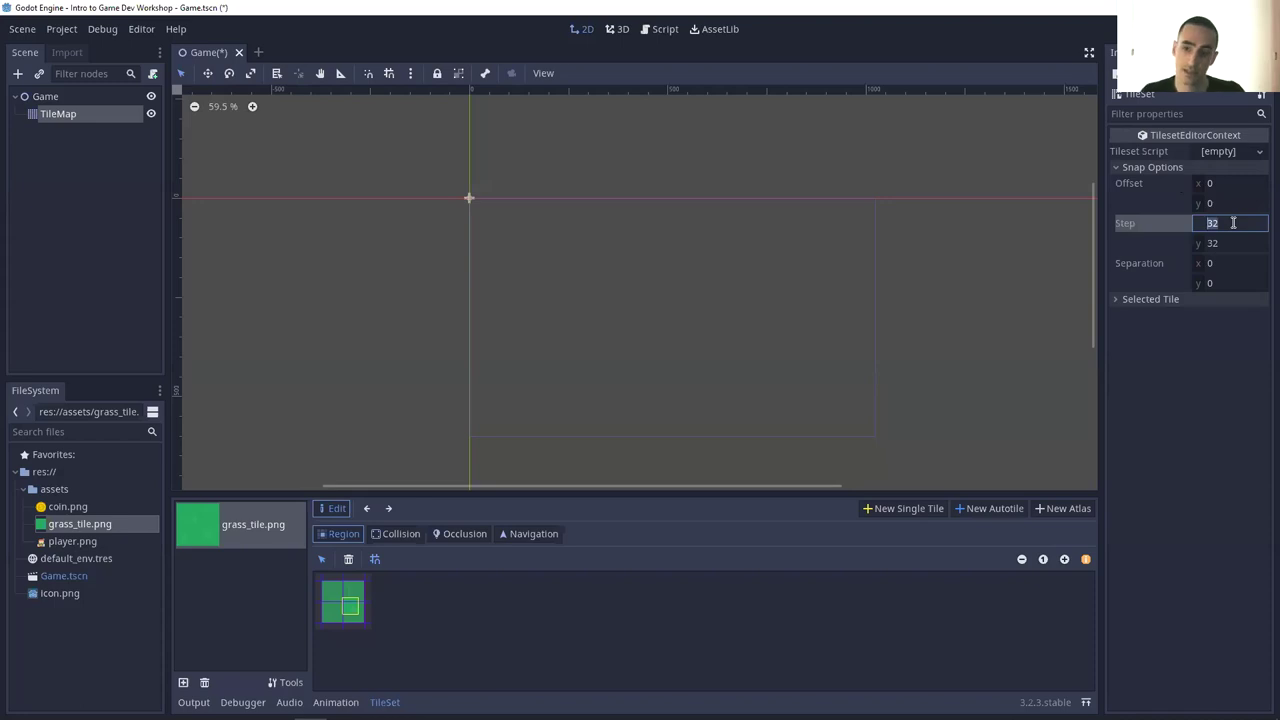
type("64")
key("Tab")
type("64")
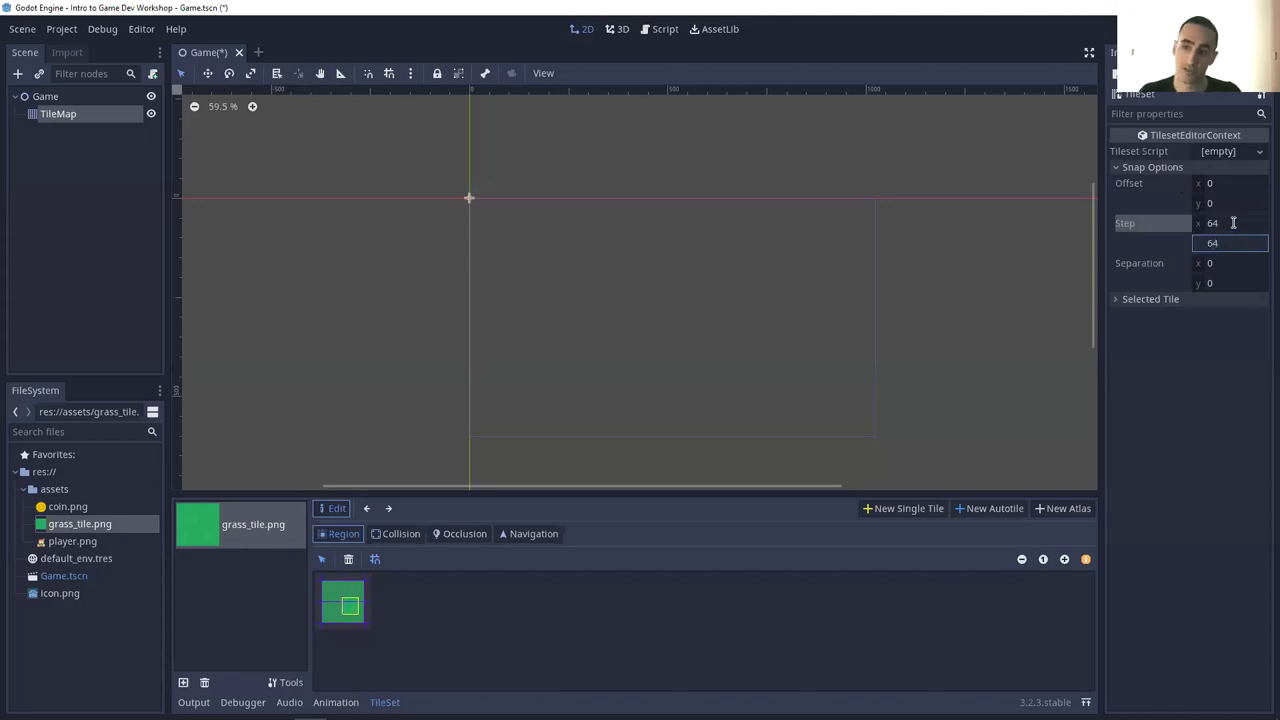
left_click(343, 601)
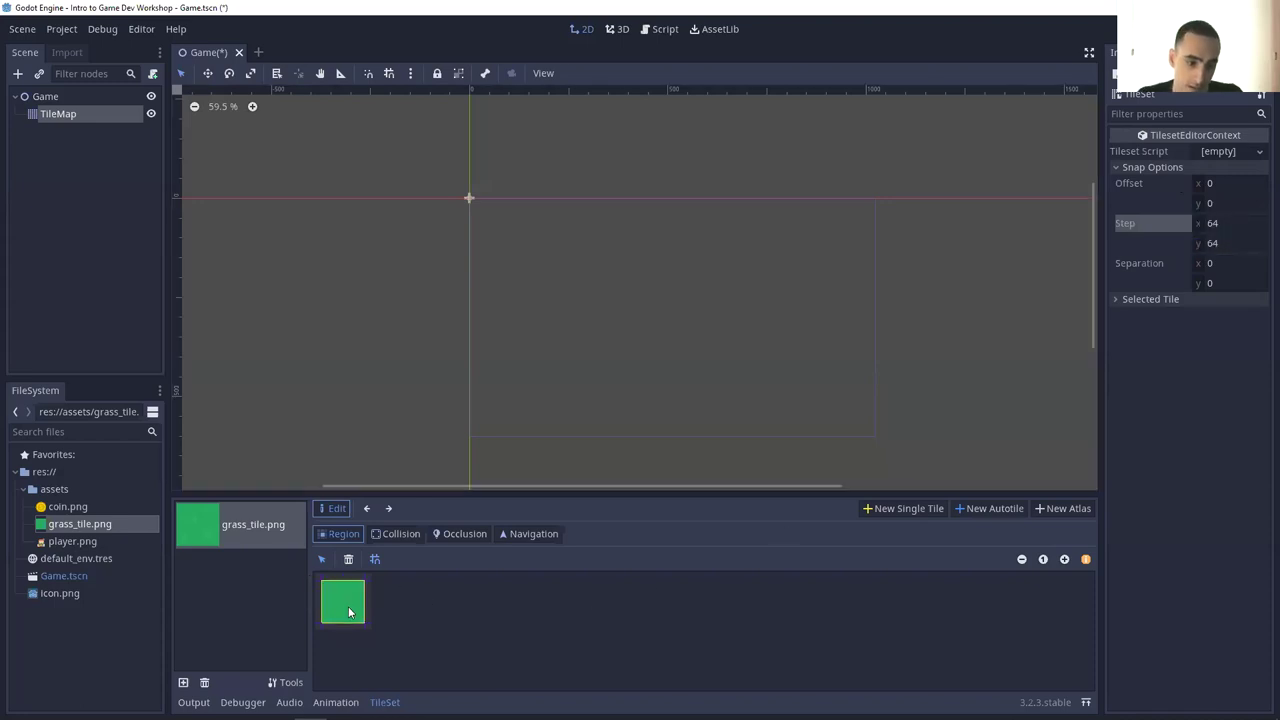
middle_click_drag(858, 334, 850, 328)
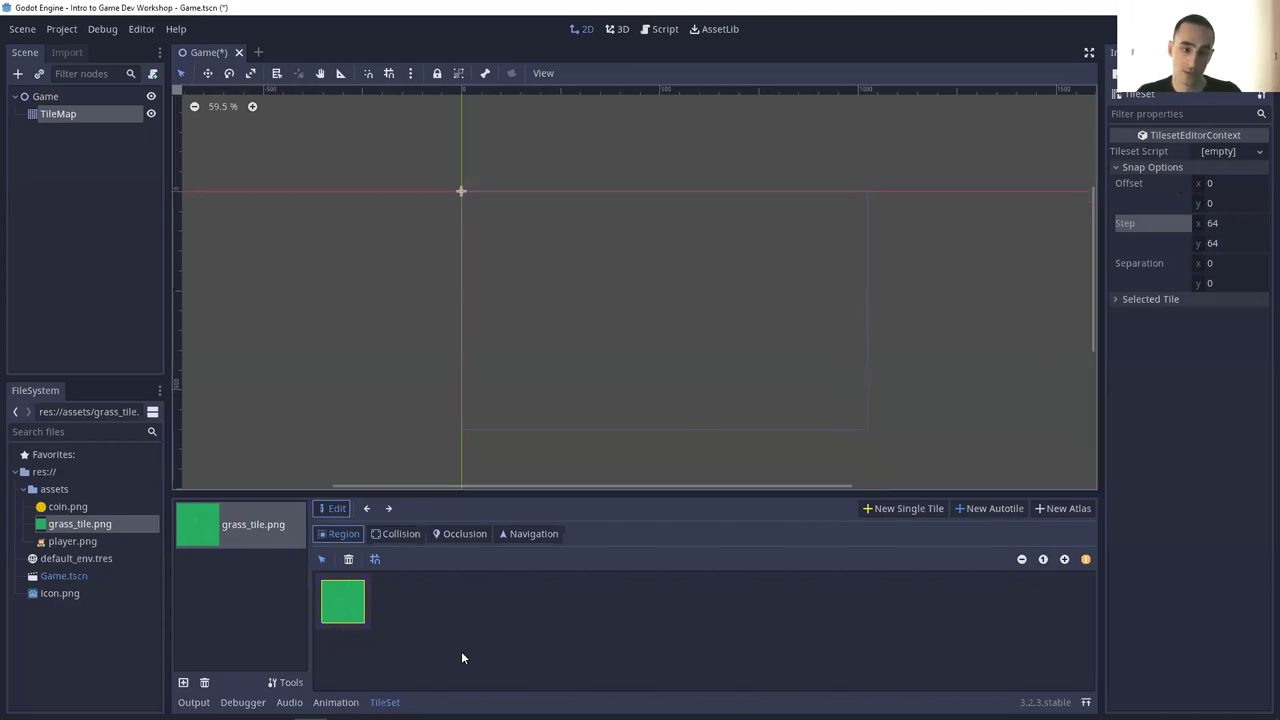
left_click(385, 702)
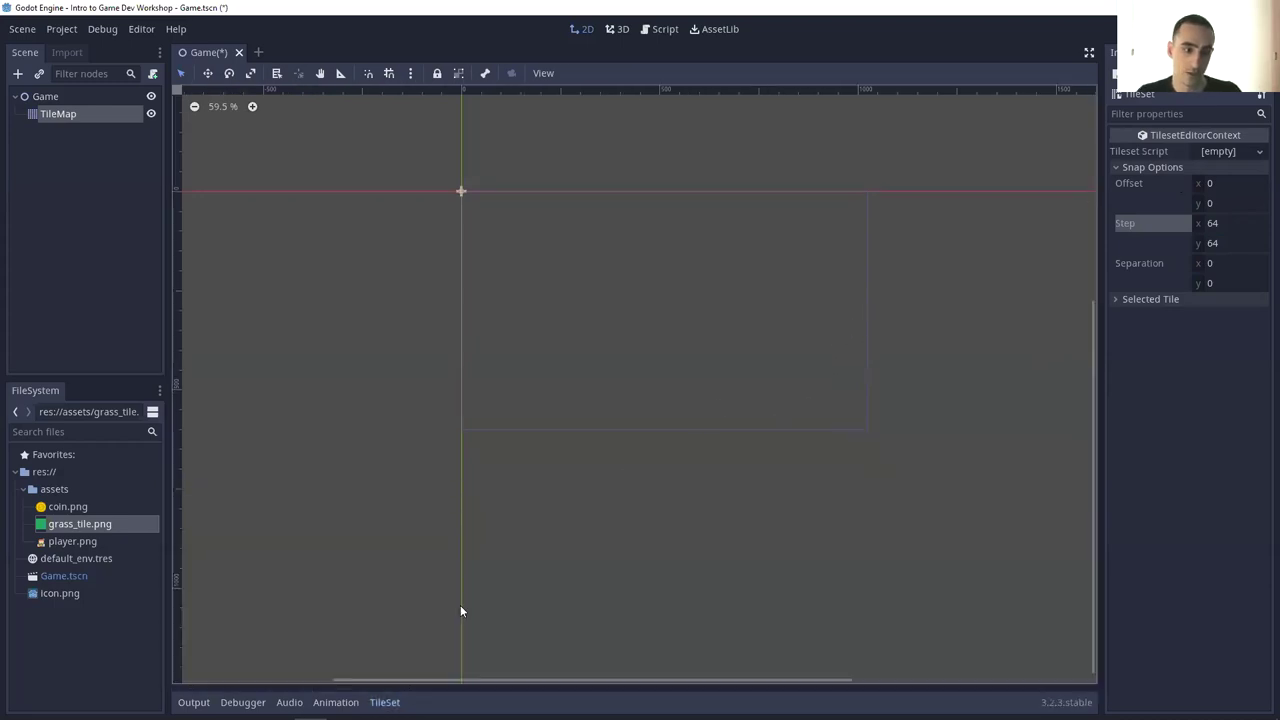
- Select the TileMap and fill gaps and left-edge spots with single grass tiles
left_click(69, 114)
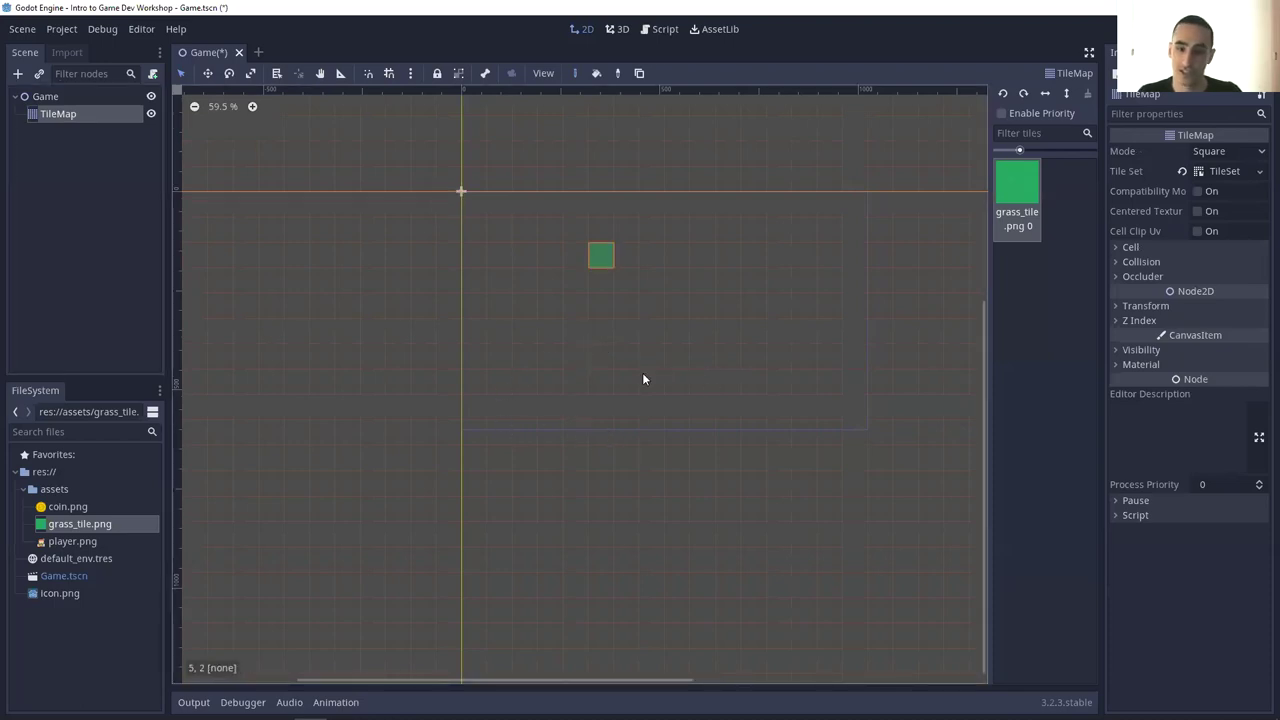
scroll(553, 362, "up", 2)
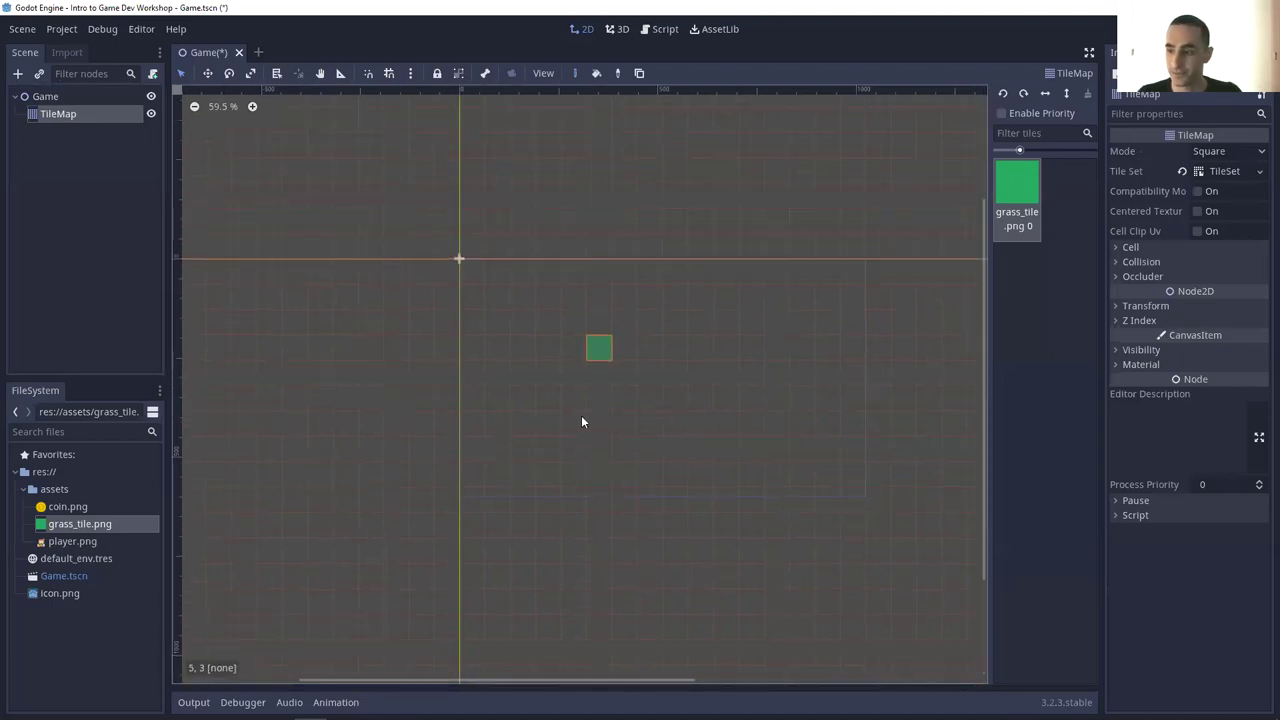
scroll(581, 416, "up", 1)
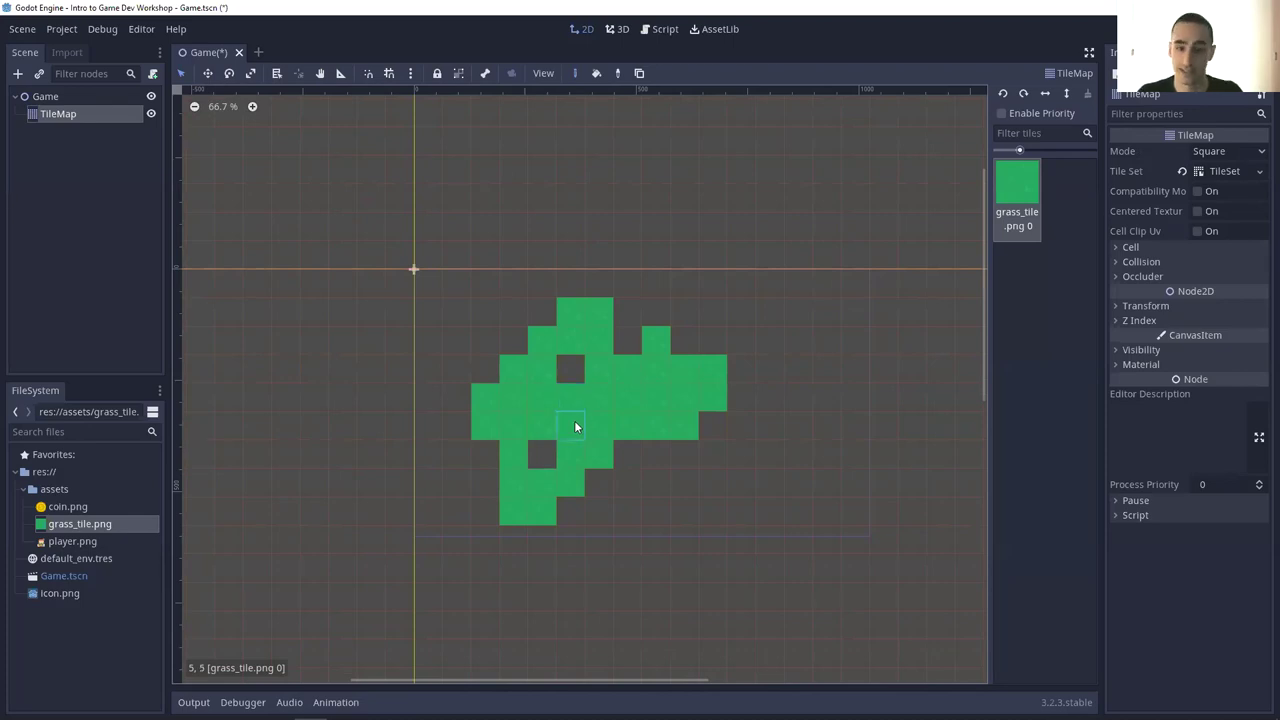
left_click(570, 368)
left_click(541, 454)
left_click(457, 425)
left_click(485, 397)
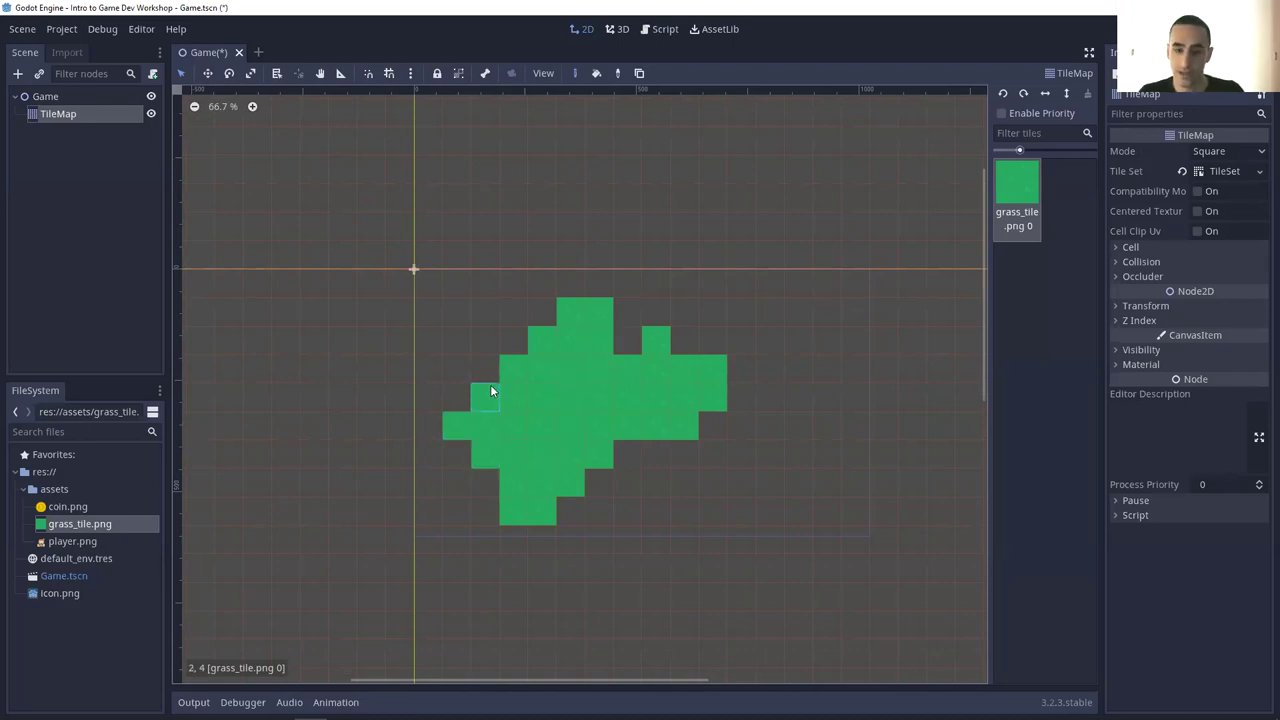
- Paint grass along the edges and across a large rectangle, then save the Game scene
left_click_drag(486, 368, 557, 340)
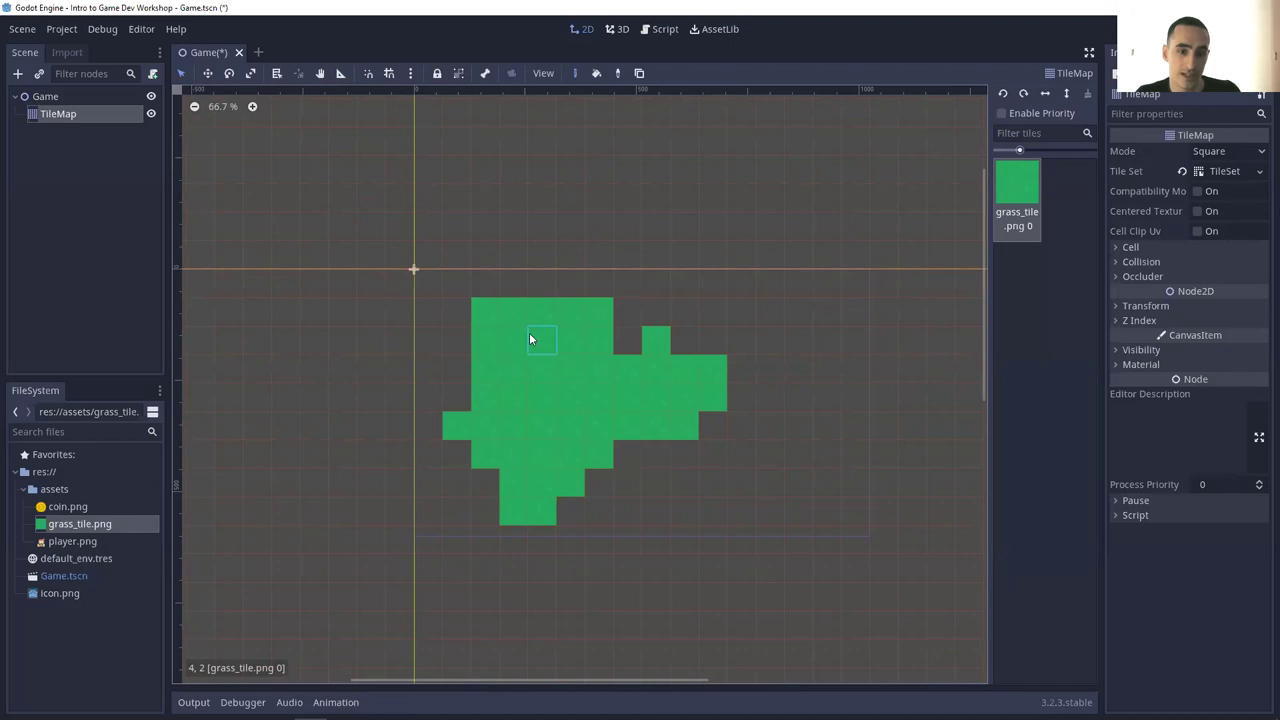
mouse_move(672, 337)
left_mouse_down()
mouse_move(768, 371)
mouse_move(585, 499)
left_mouse_up()
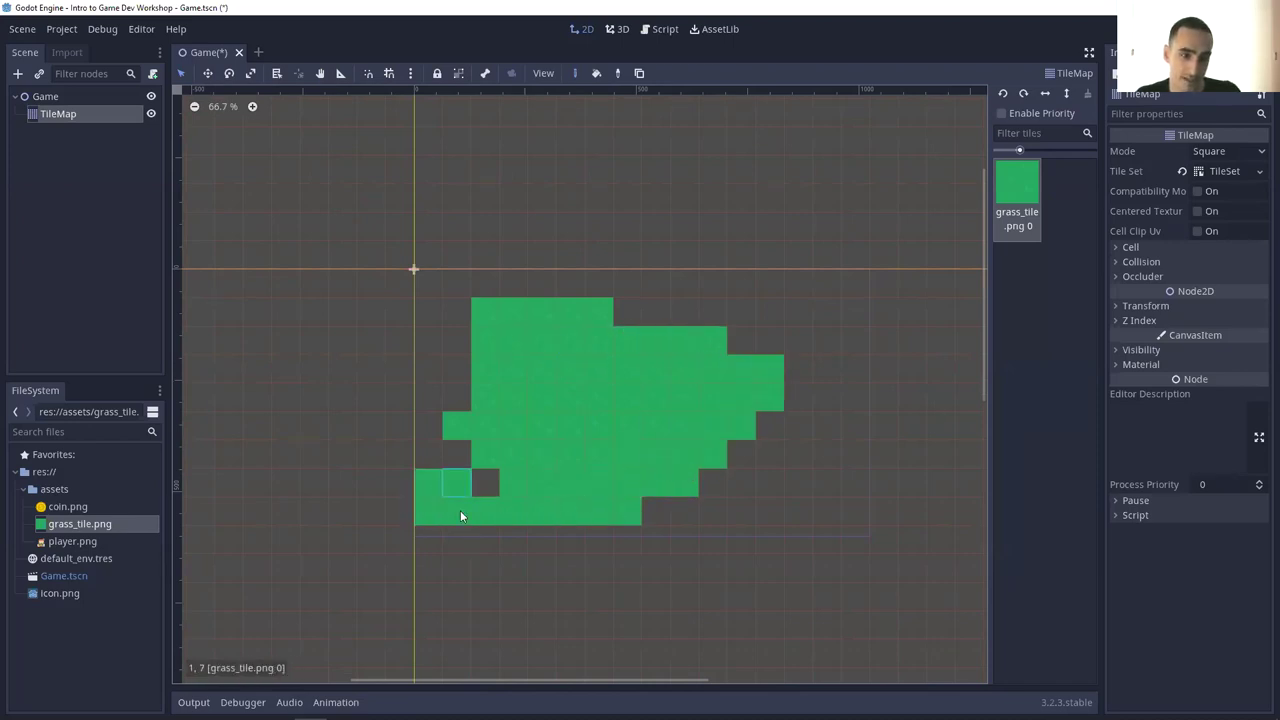
mouse_move(403, 260)
left_mouse_down("ctrl+shift")
mouse_move(868, 508)
mouse_move(896, 546)
left_mouse_up("ctrl+shift")
scroll(826, 570, "up", 3)
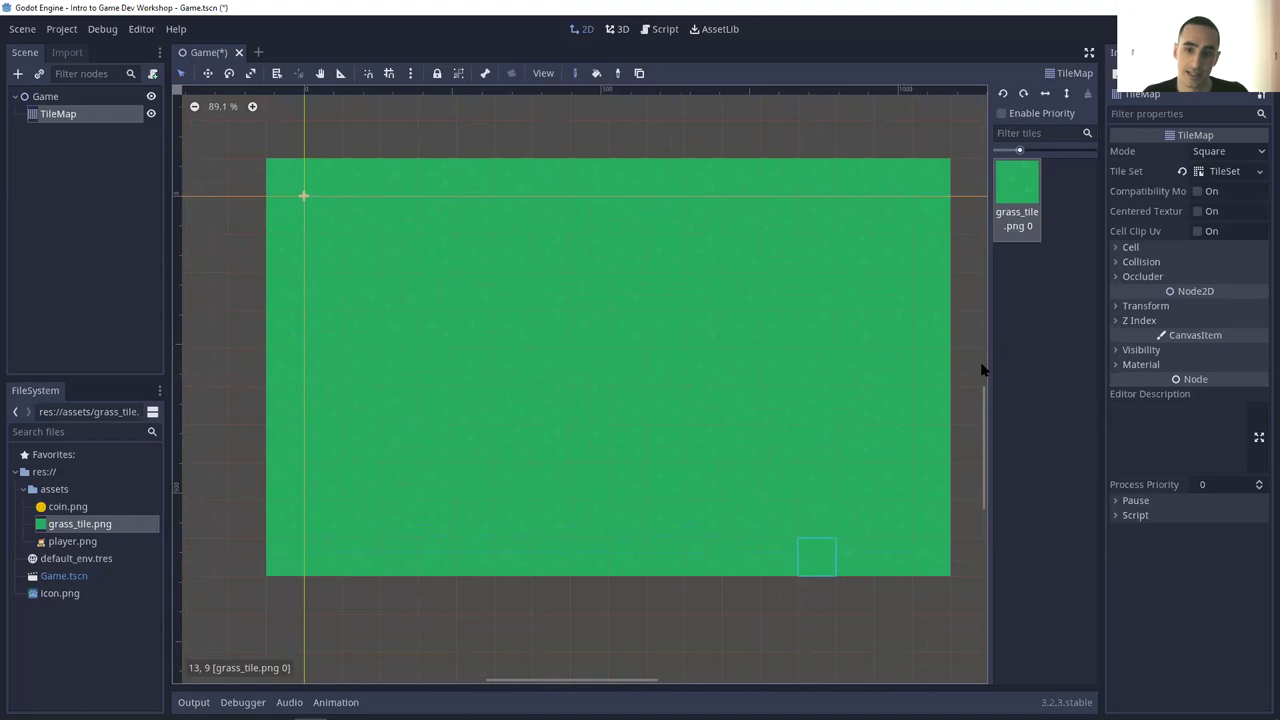
scroll(940, 300, "up", 1)
scroll(883, 554, "right", 2)
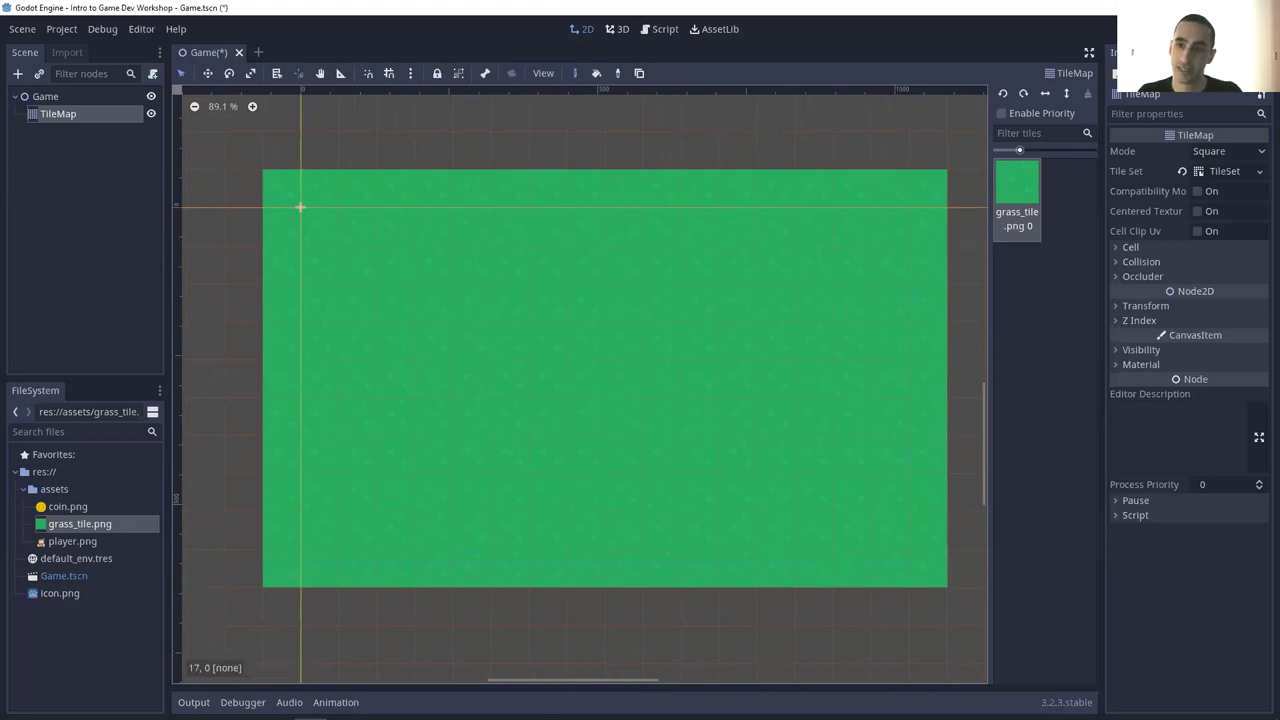
key("ctrl+s")
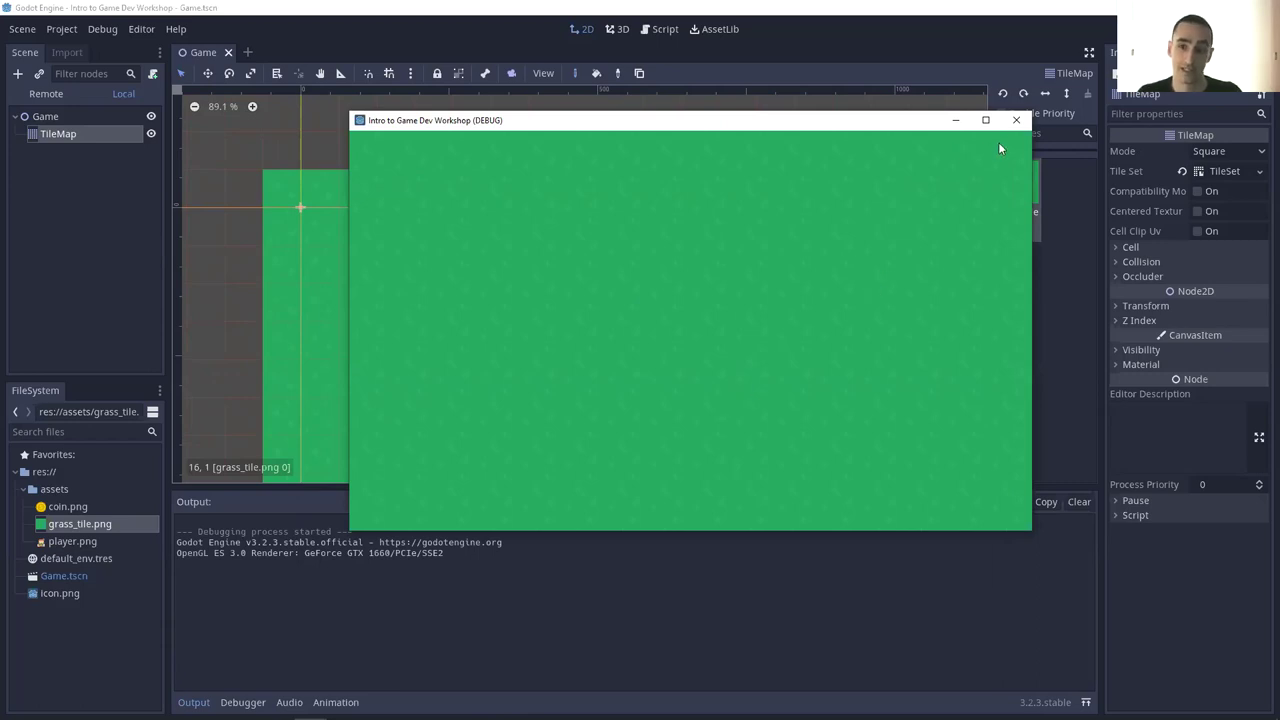
- Close the running game window, then shrink and hide the Output panel
left_click(1015, 121)
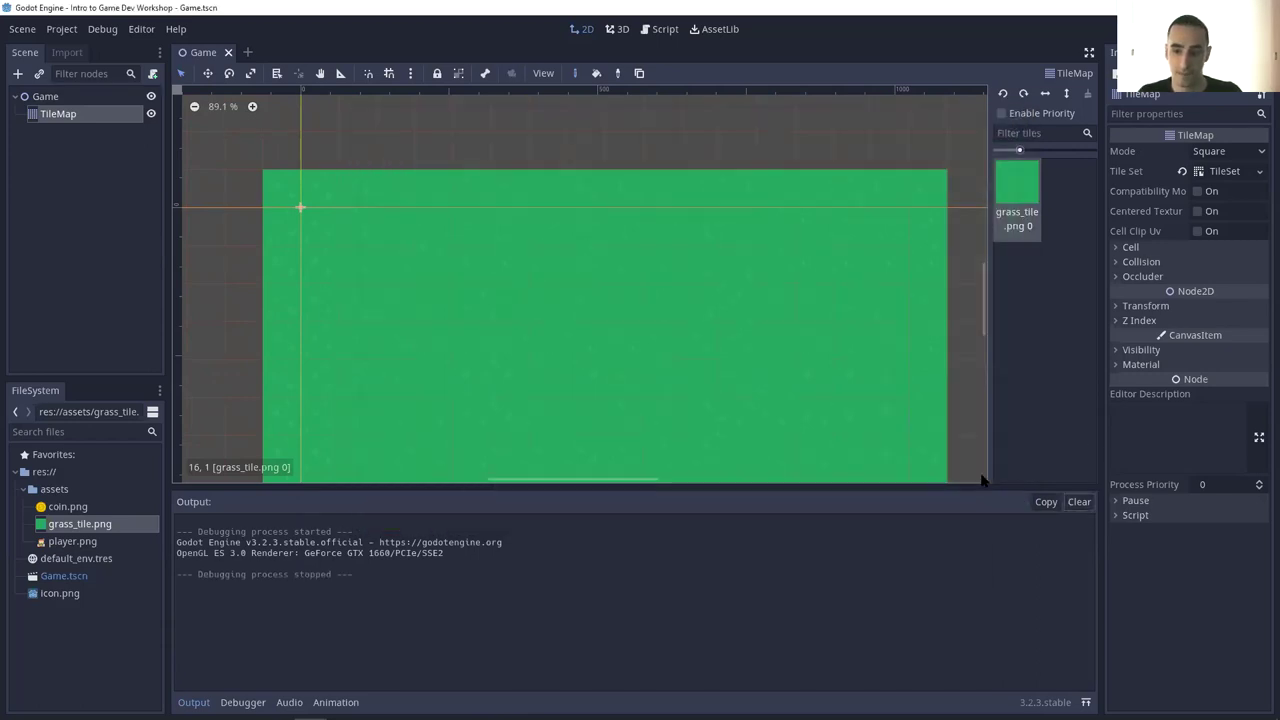
left_click_drag(980, 484, 975, 542)
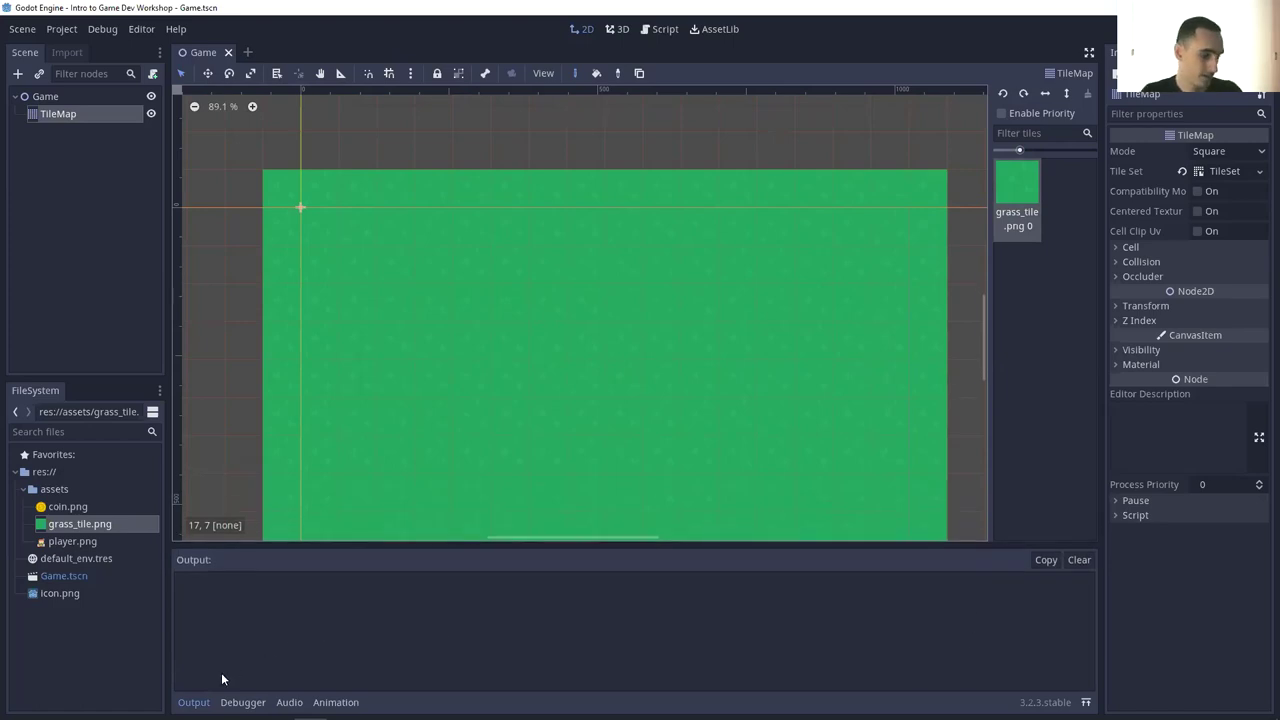
left_click(193, 702)
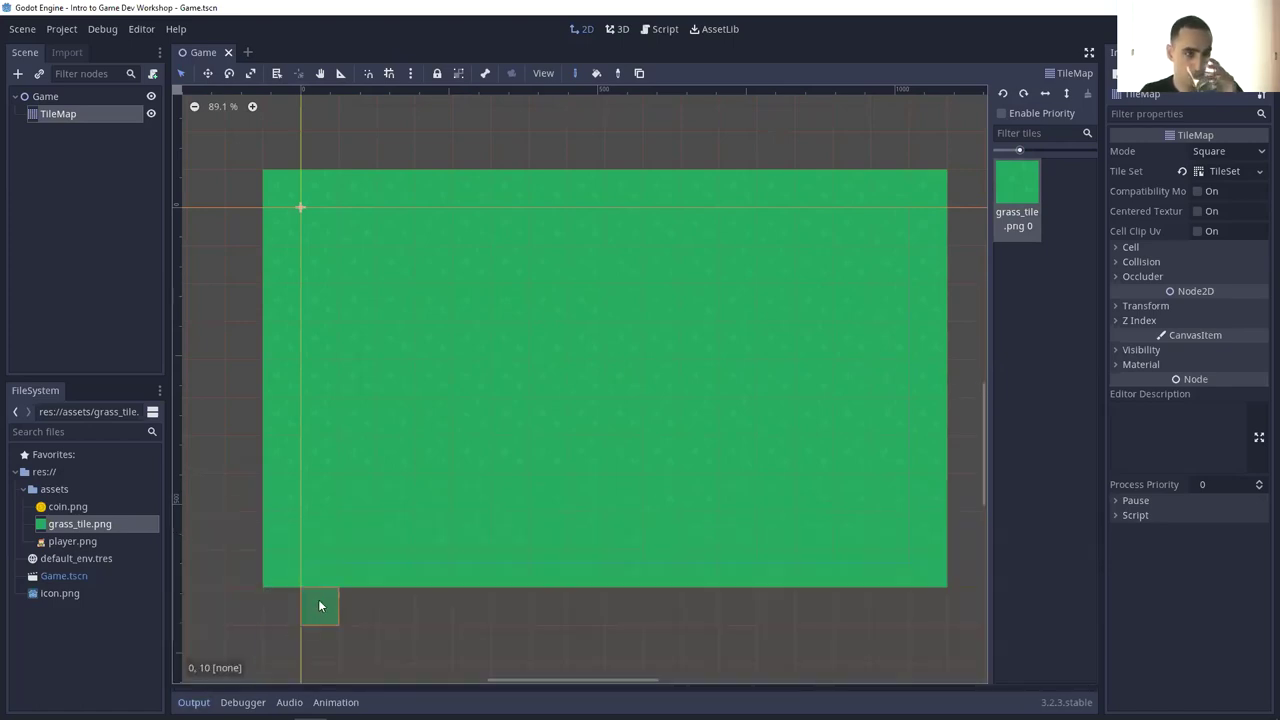
scroll(592, 424, "up", 2)
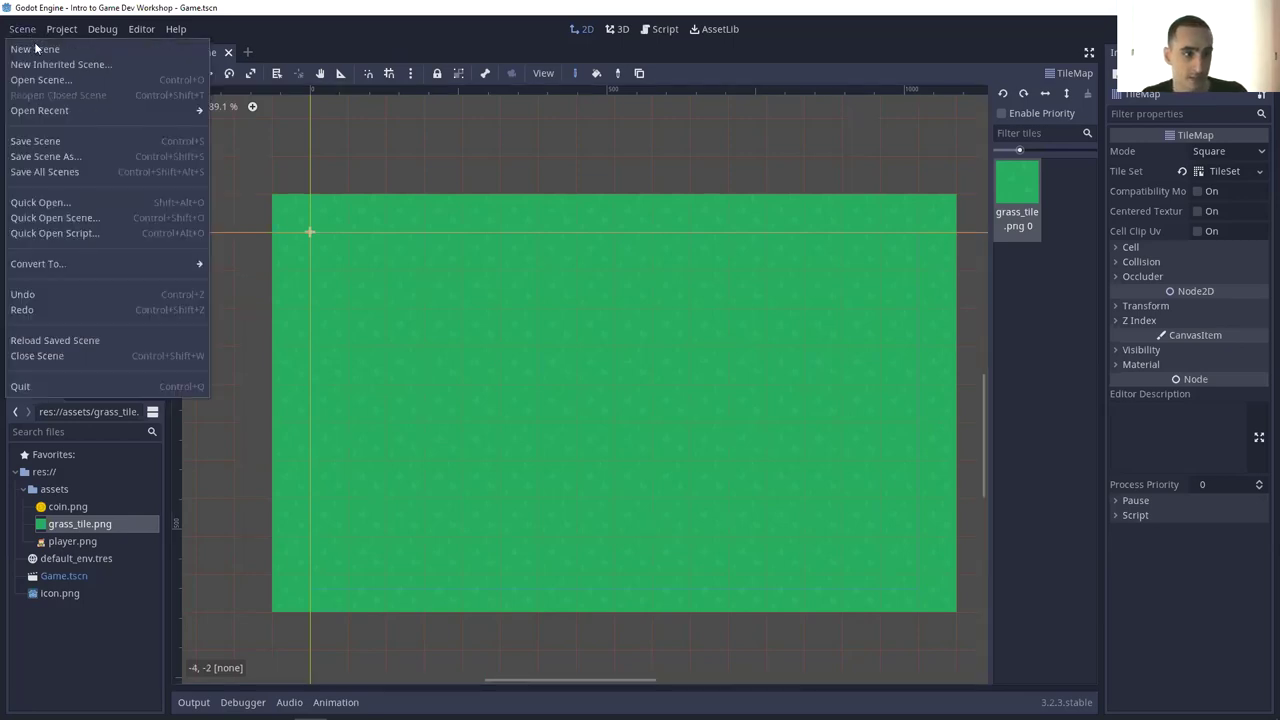
- Start a new scene with an Area2D root node
left_click(34, 49)
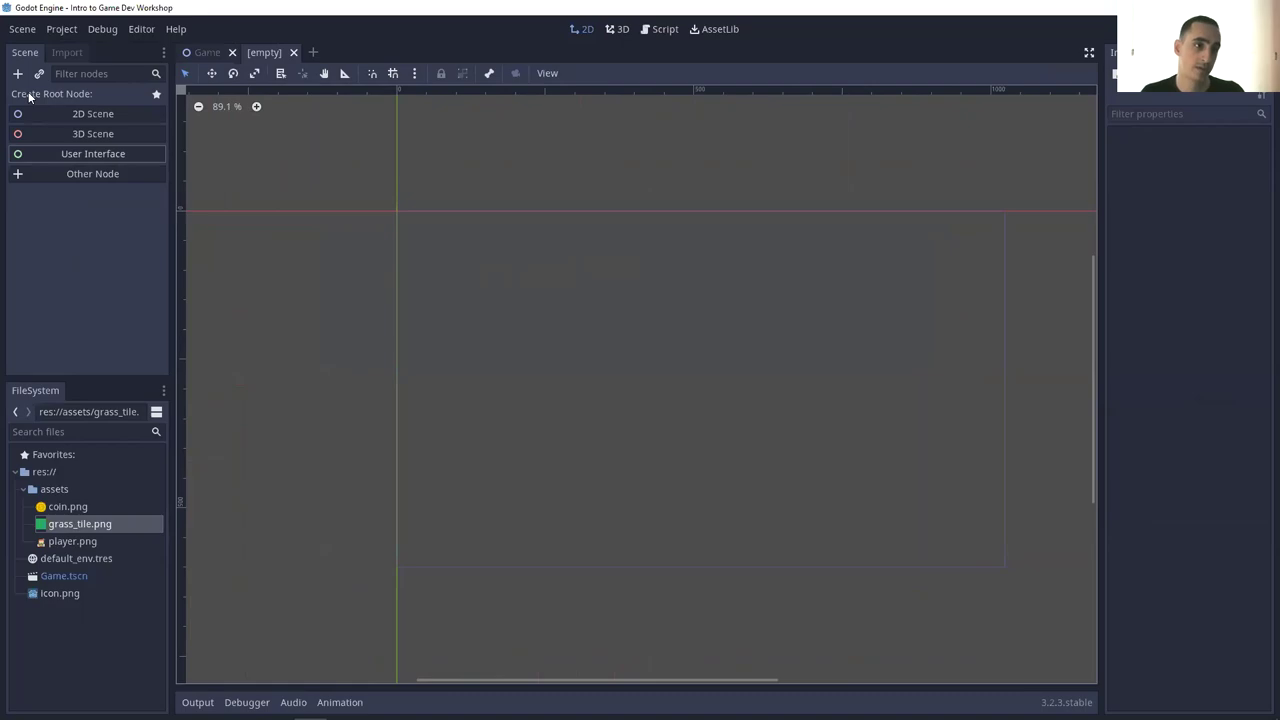
left_click(18, 76)
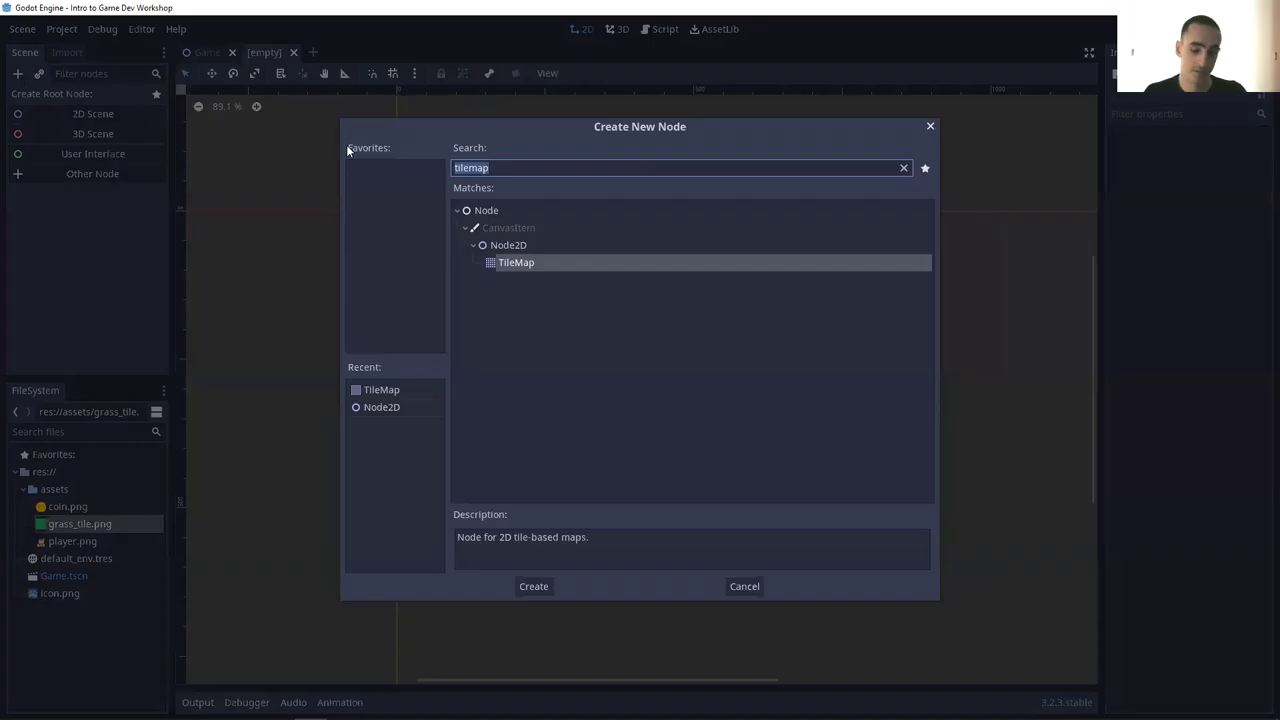
type("area2d")
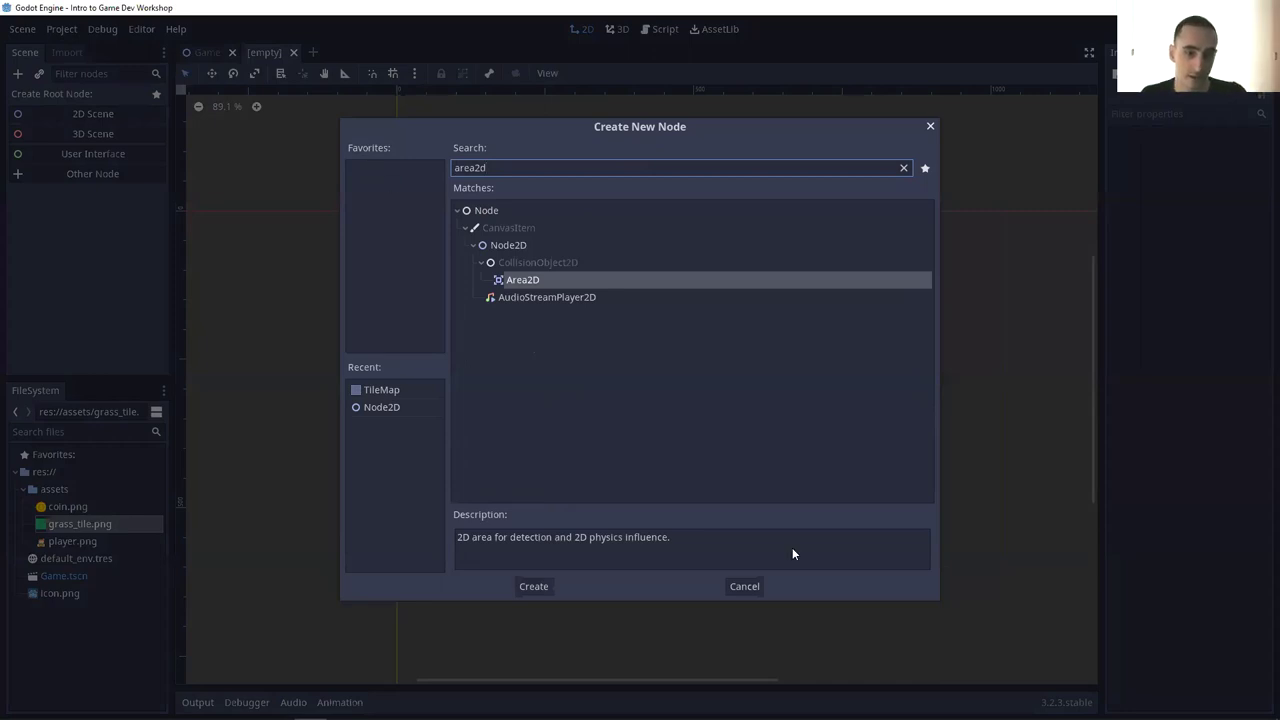
left_click(535, 587)
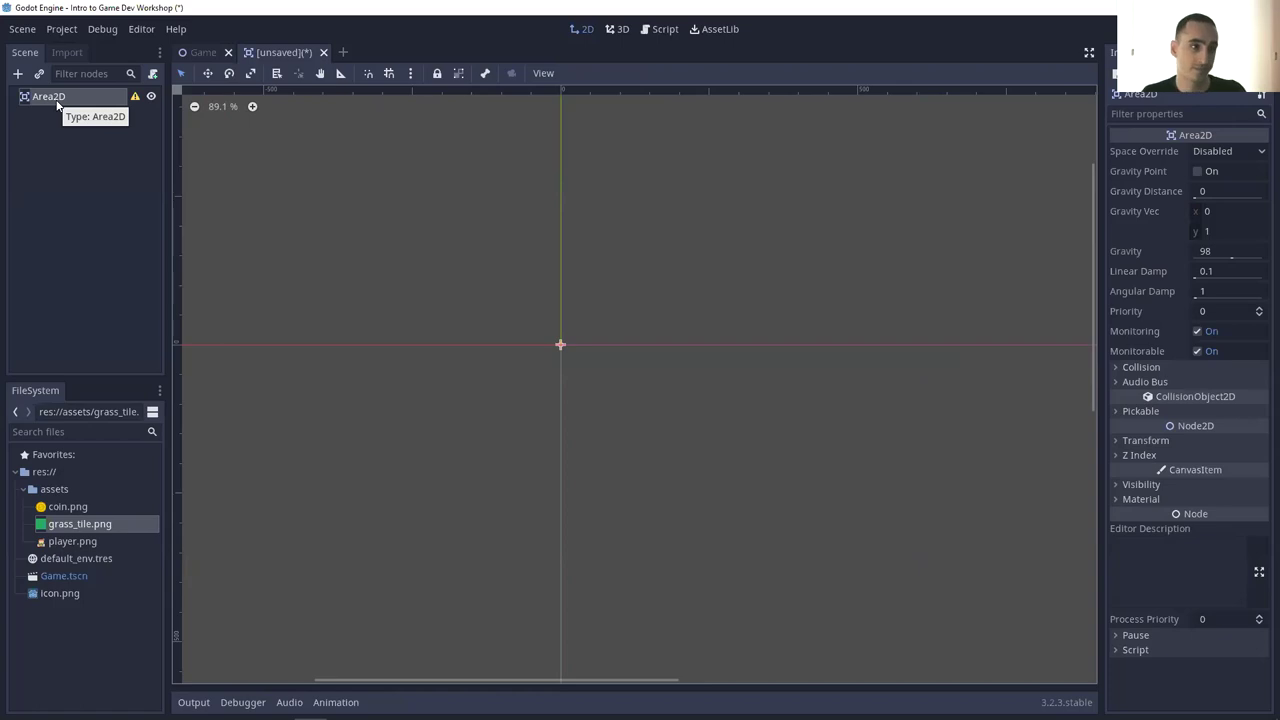
- Rename the Area2D root node to Player
double_click(75, 96)
type("Player")
key("Return")
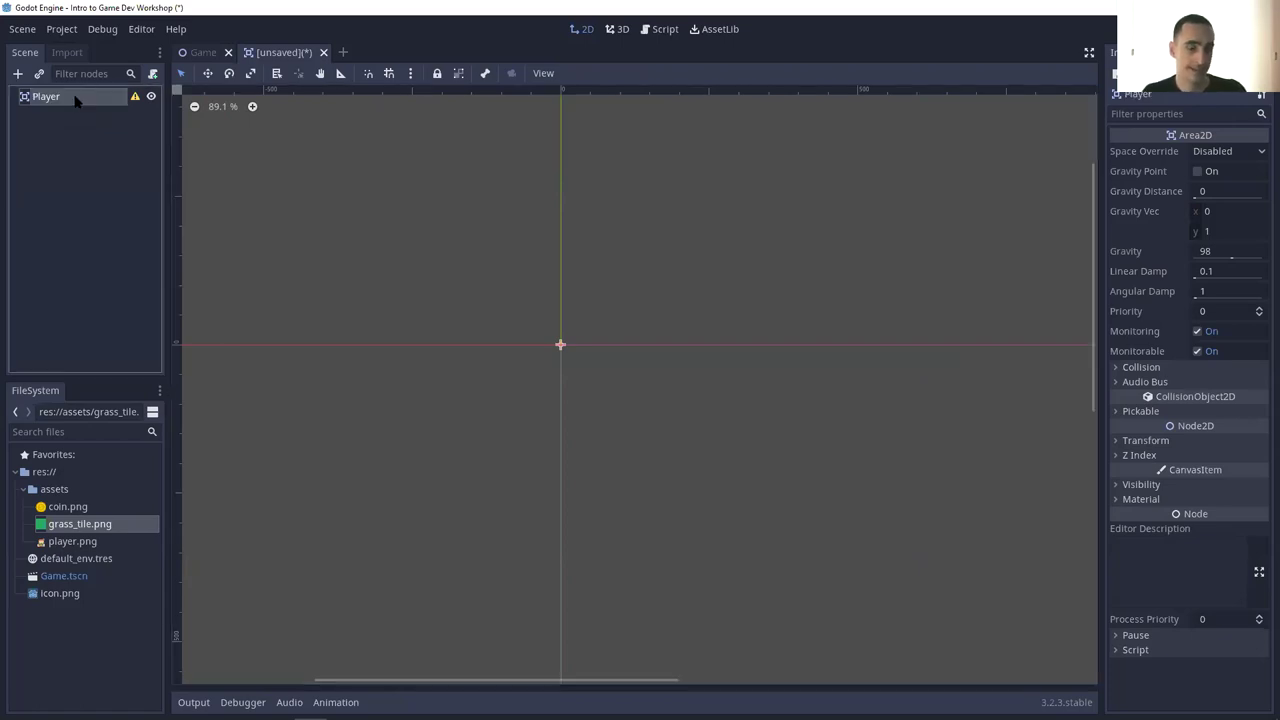
left_click(22, 29)
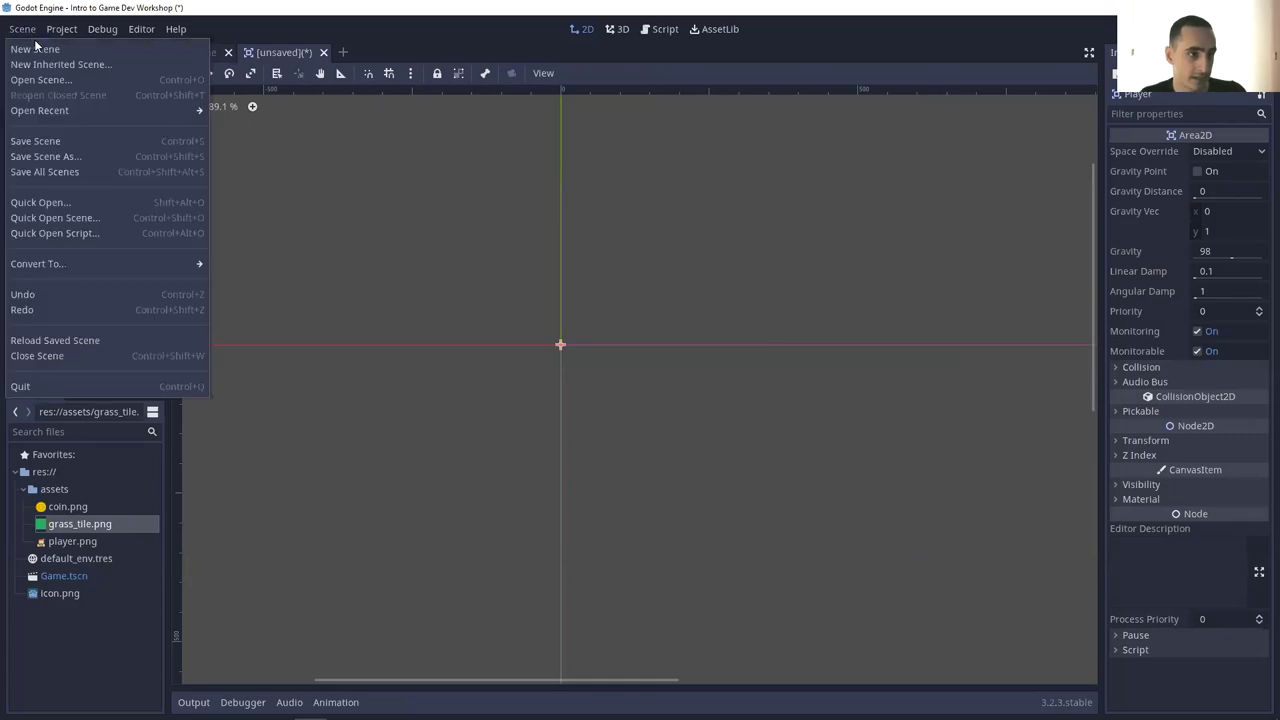
- Save the new scene as Player.tscn
left_click(74, 143)
left_click(478, 616)
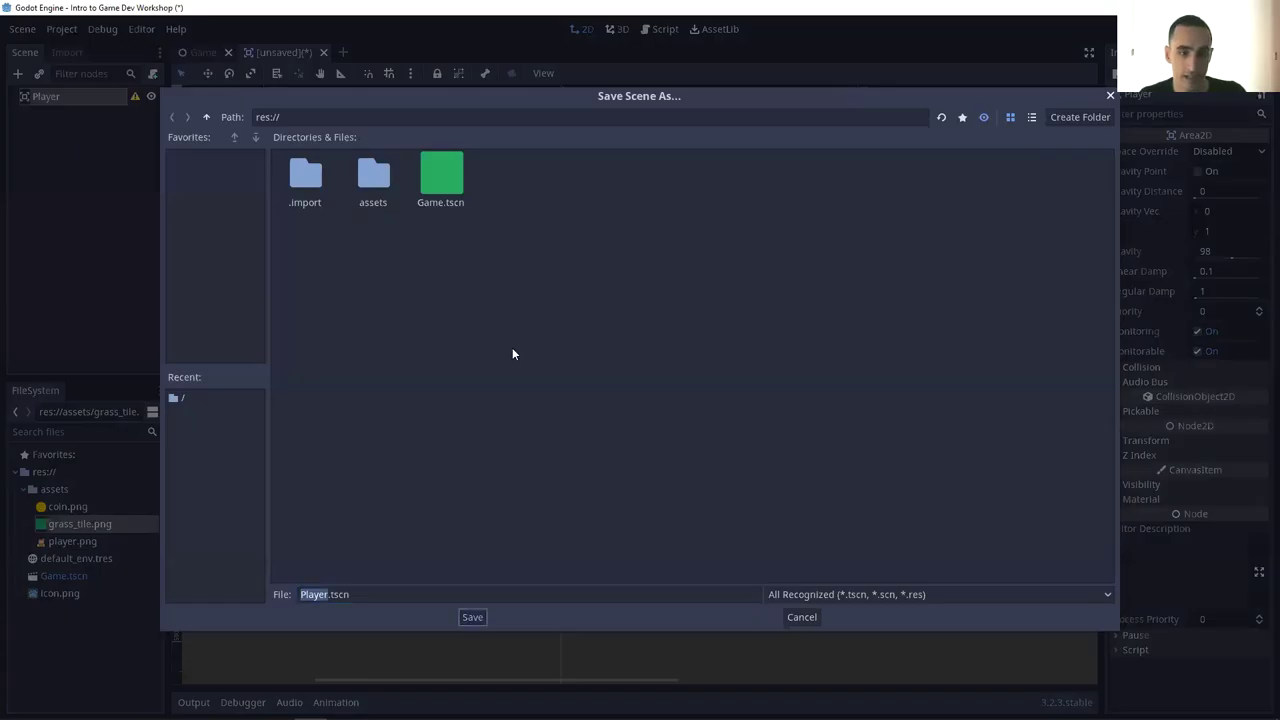
middle_click_drag(700, 351, 725, 448)
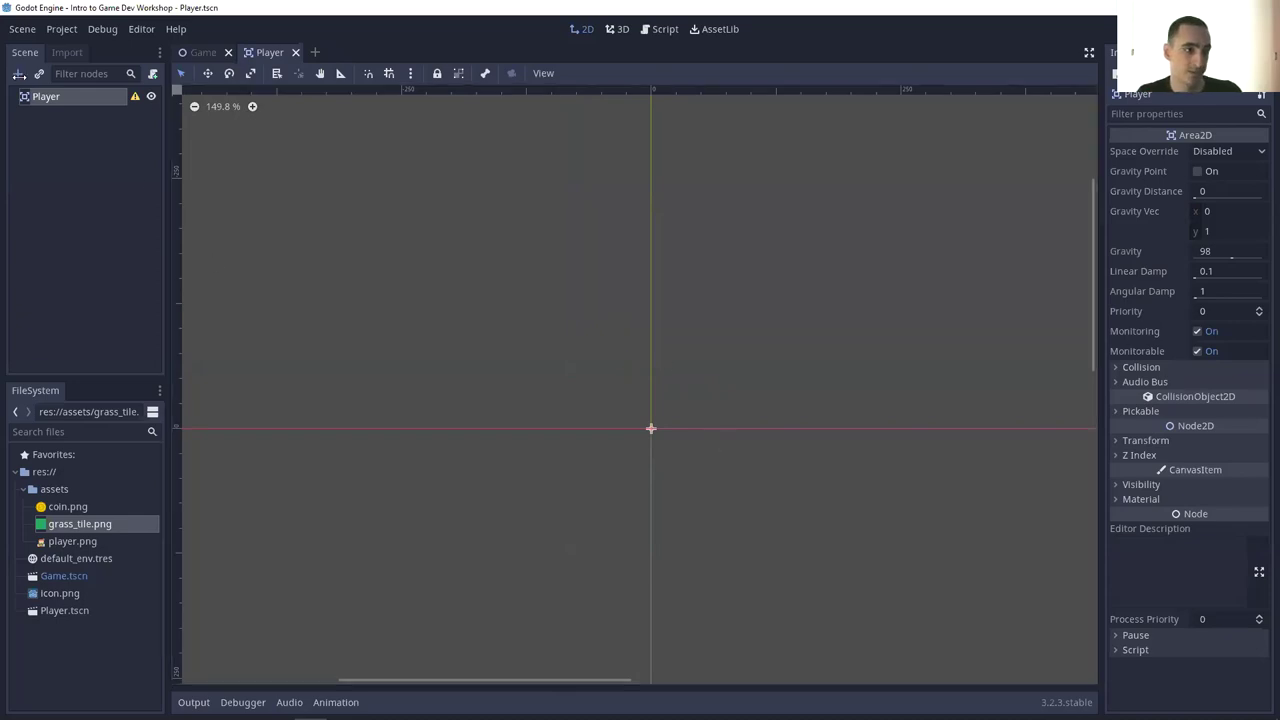
- Add a Sprite child node under the Player root with Ctrl+A
key("ctrl+a")
type("sp")
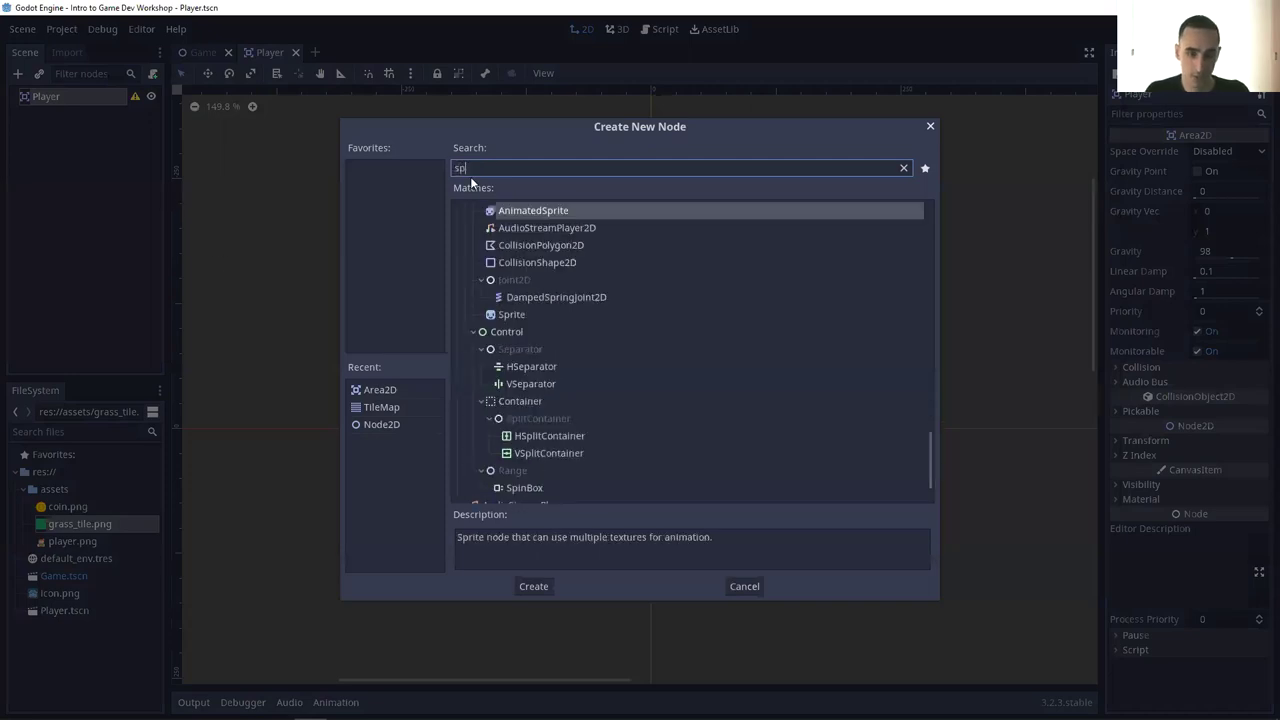
type("rite")
left_click(543, 588)
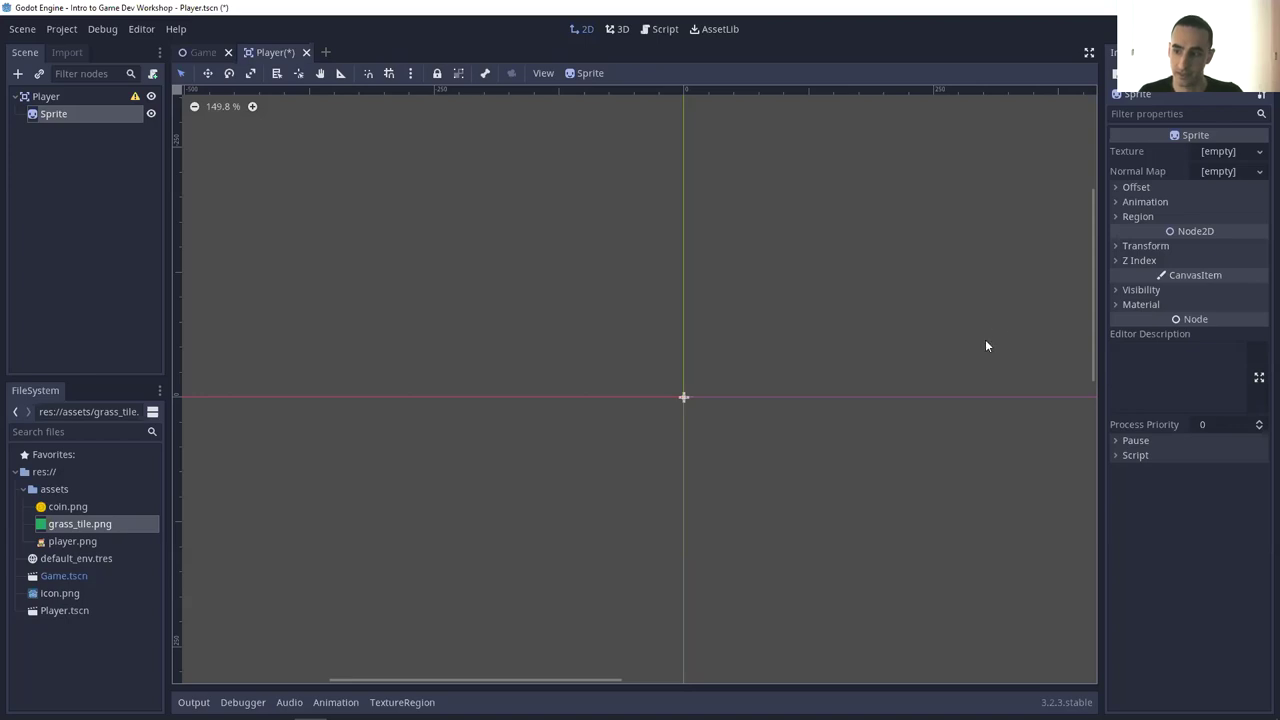
- Assign player.png as the Sprite's texture and save Player.tscn
left_click(88, 541)
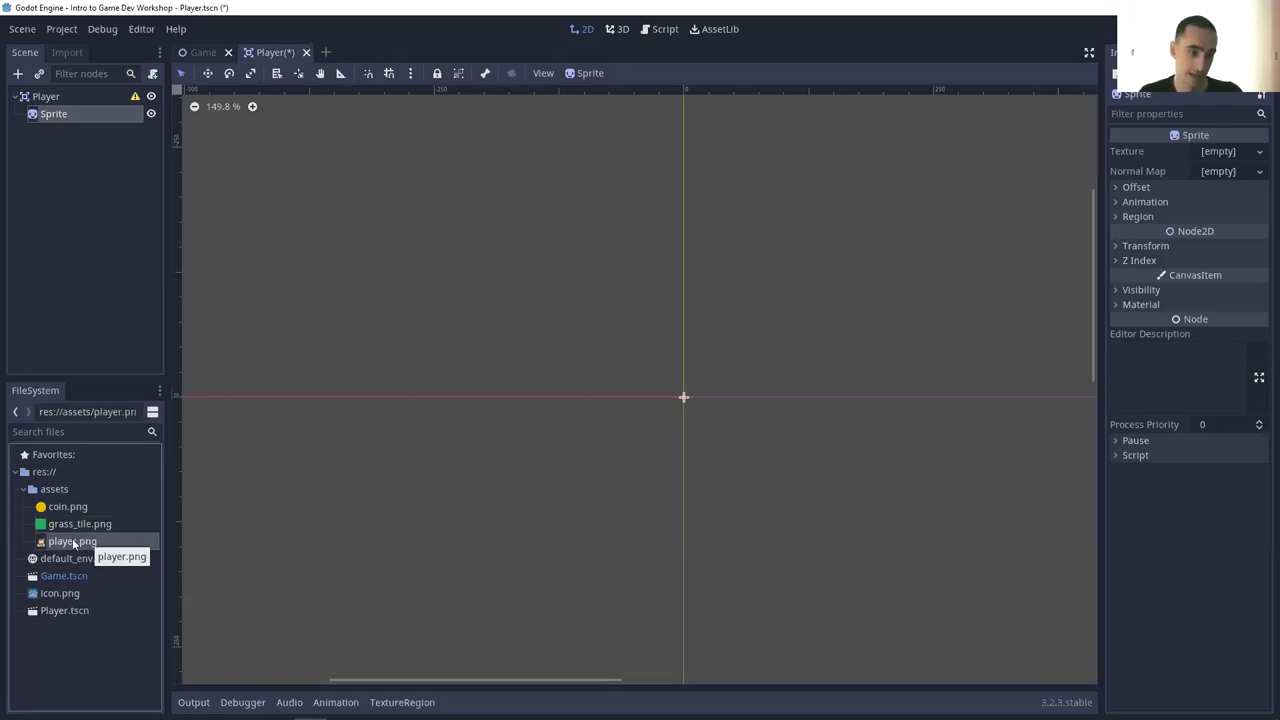
left_click_drag(73, 543, 1208, 155)
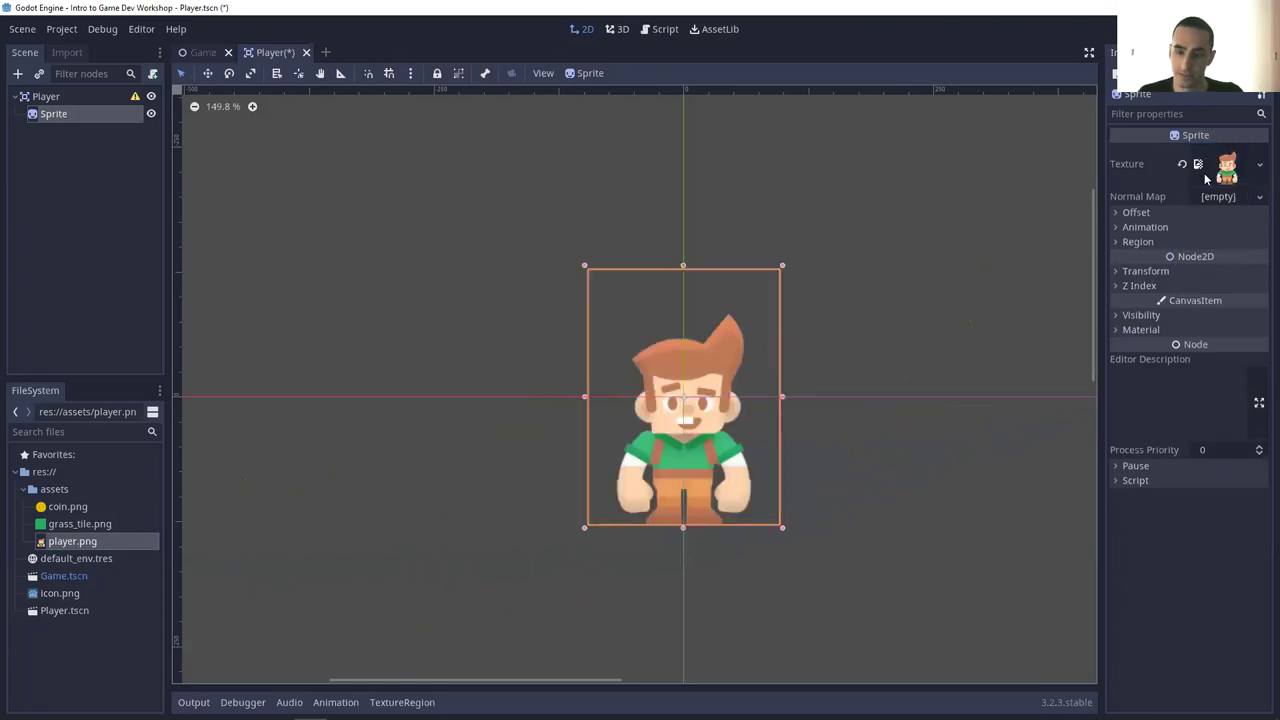
middle_click_drag(996, 474, 933, 487)
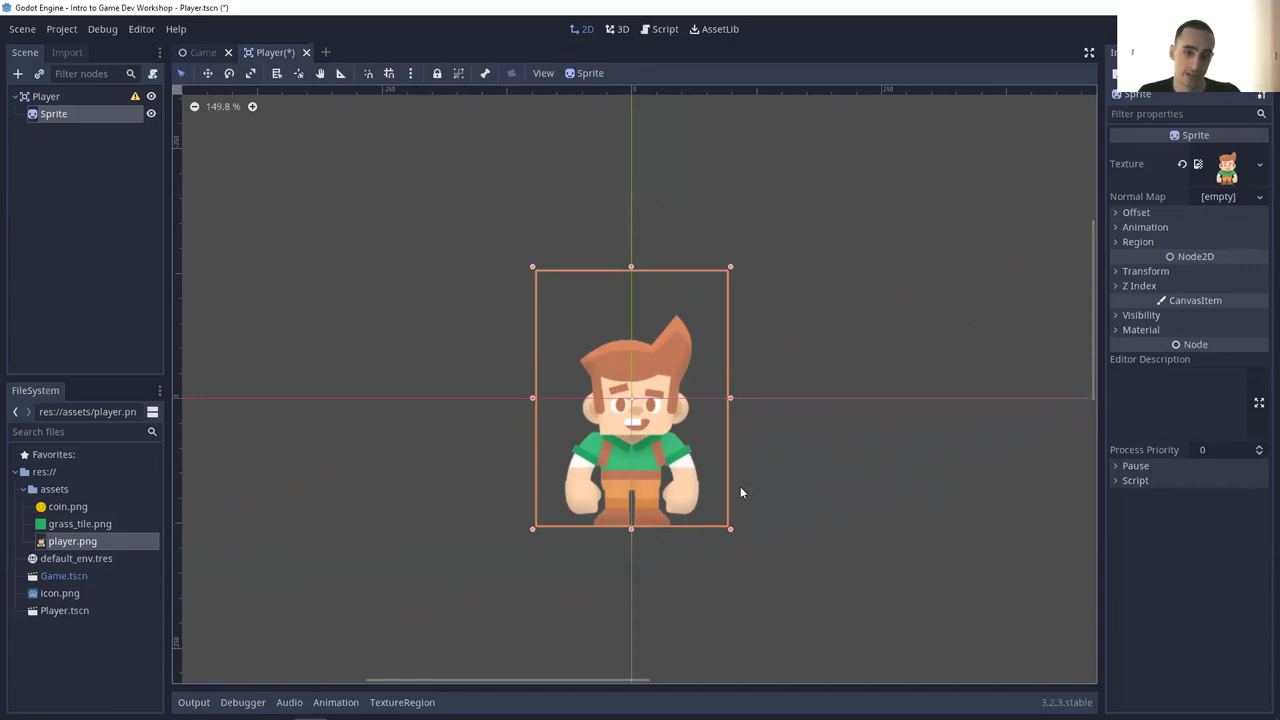
key("ctrl+s")
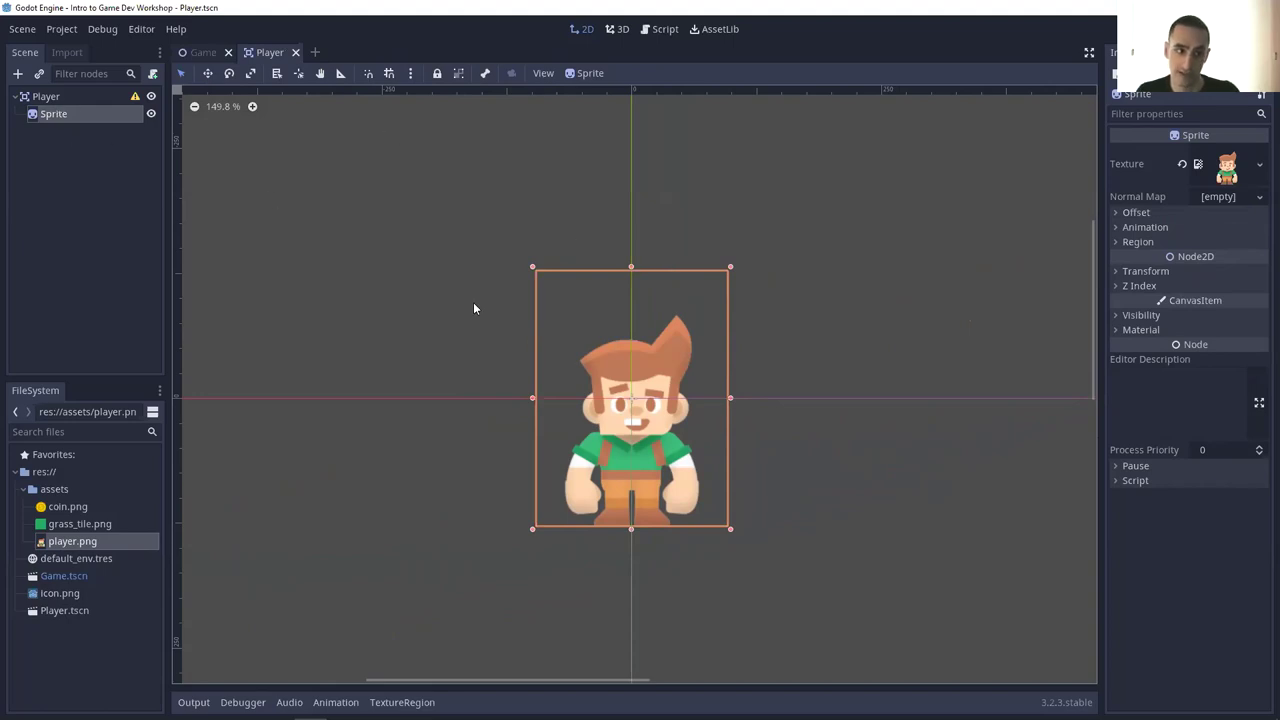
- In the Game scene, instance Player.tscn as a child scene
mouse_move(203, 56)
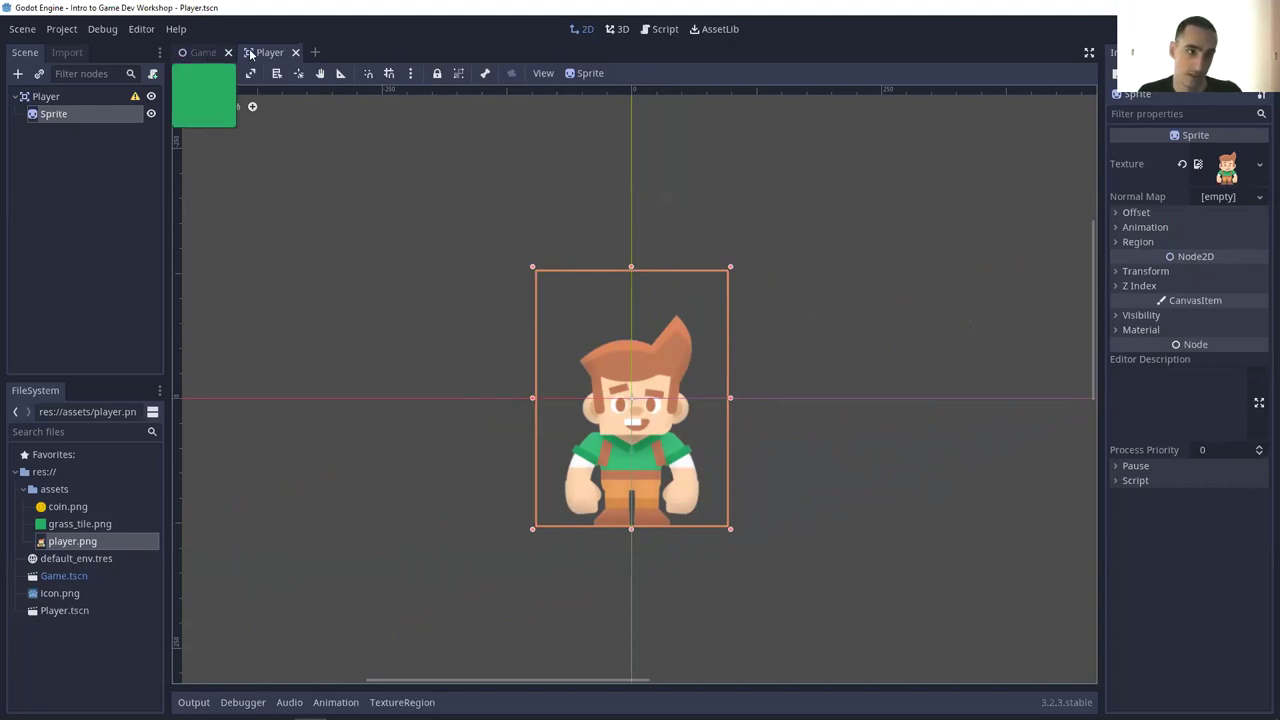
left_click(203, 54)
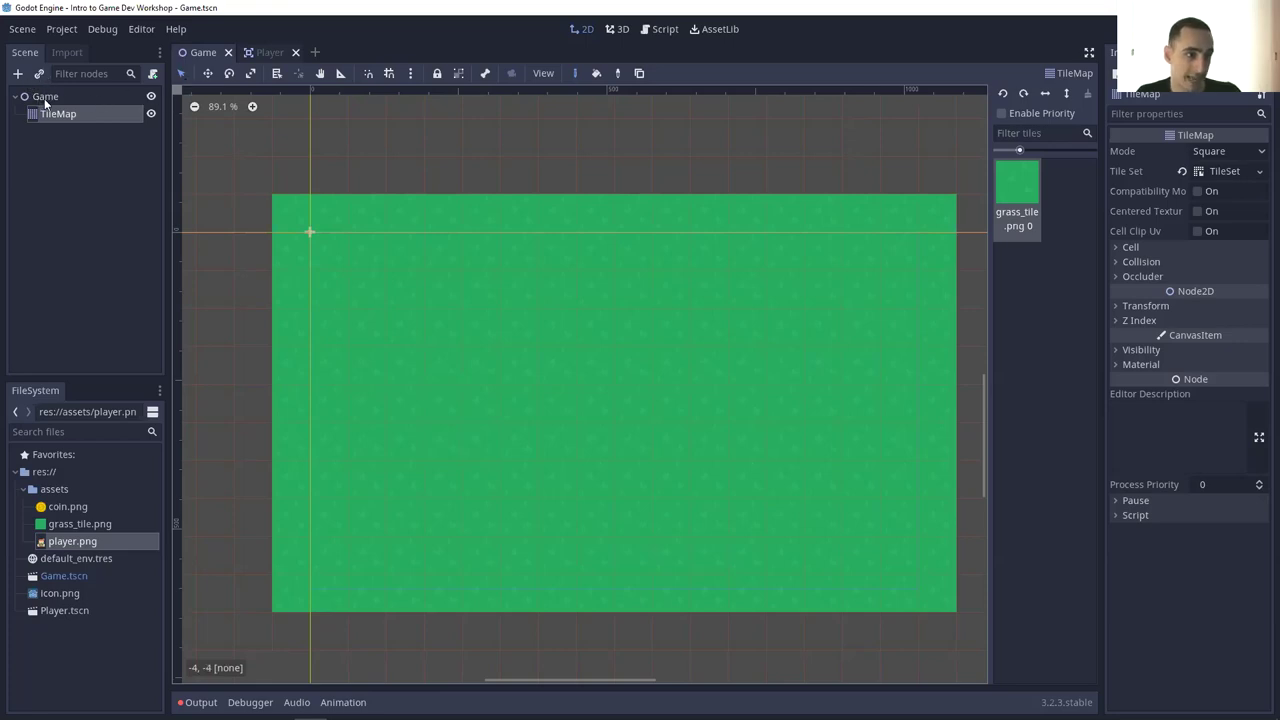
left_click(94, 90)
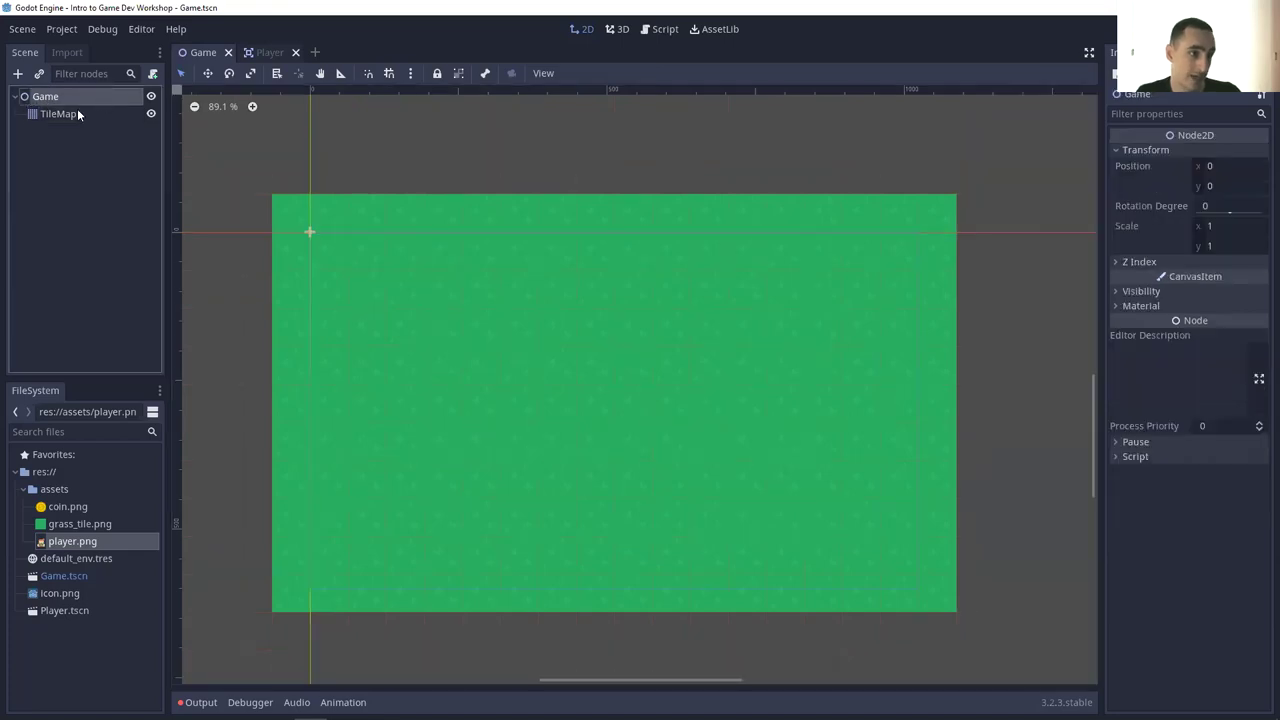
left_click(56, 115)
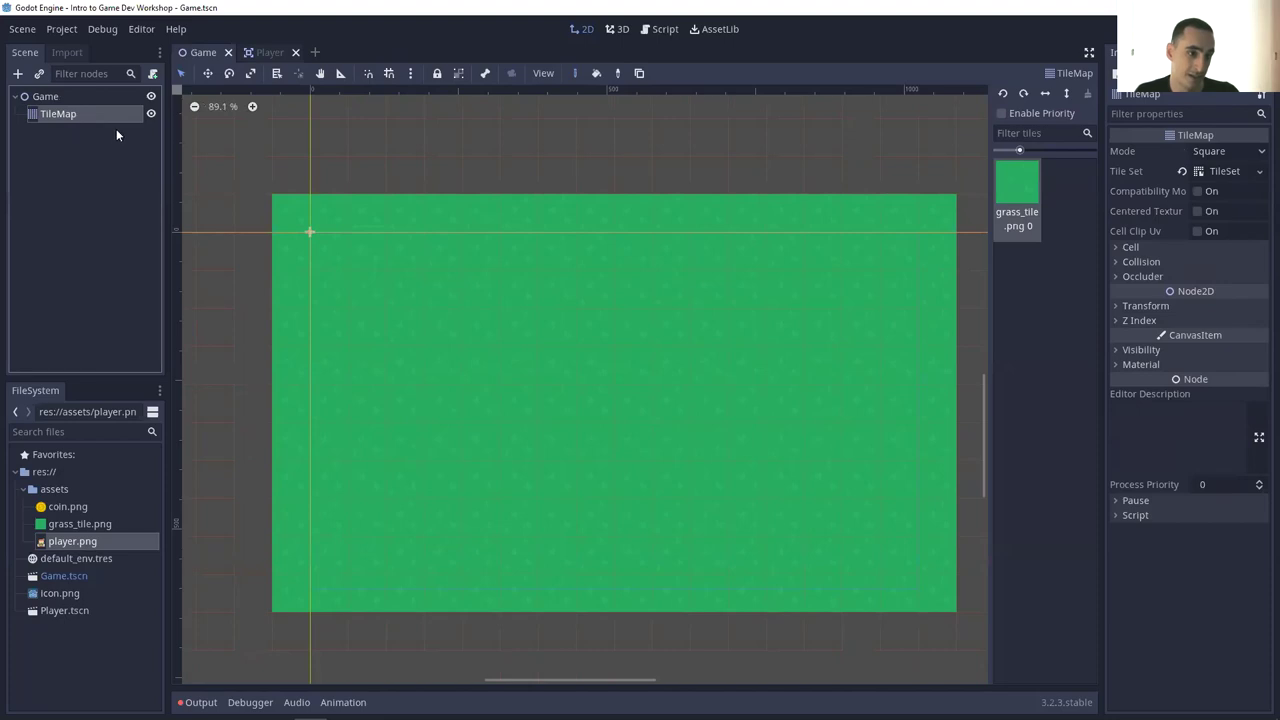
left_click(40, 75)
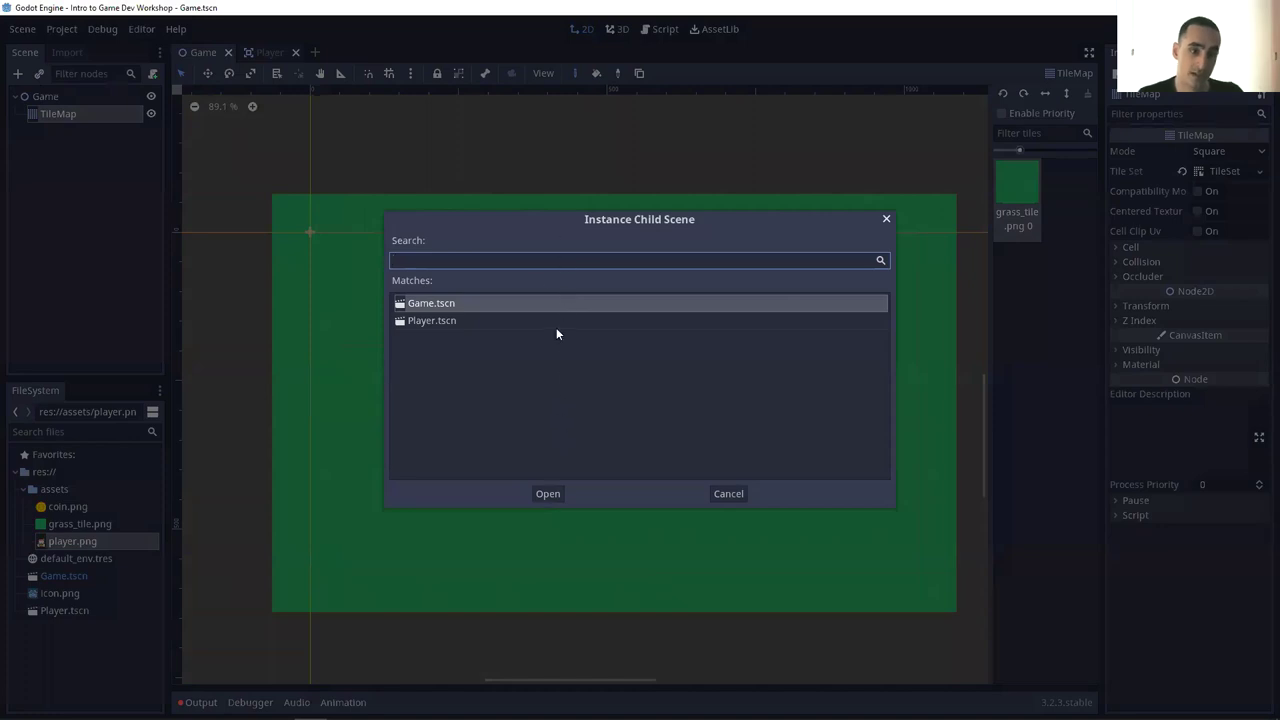
left_click(435, 322)
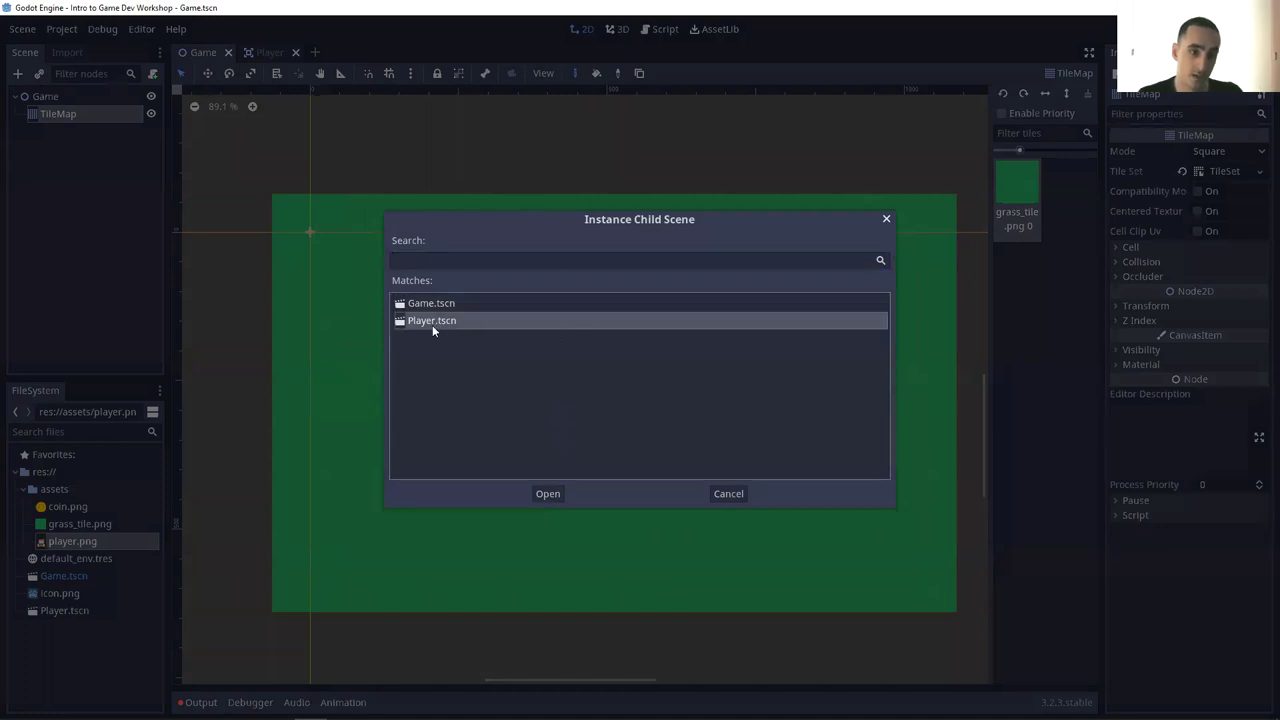
left_click(563, 490)
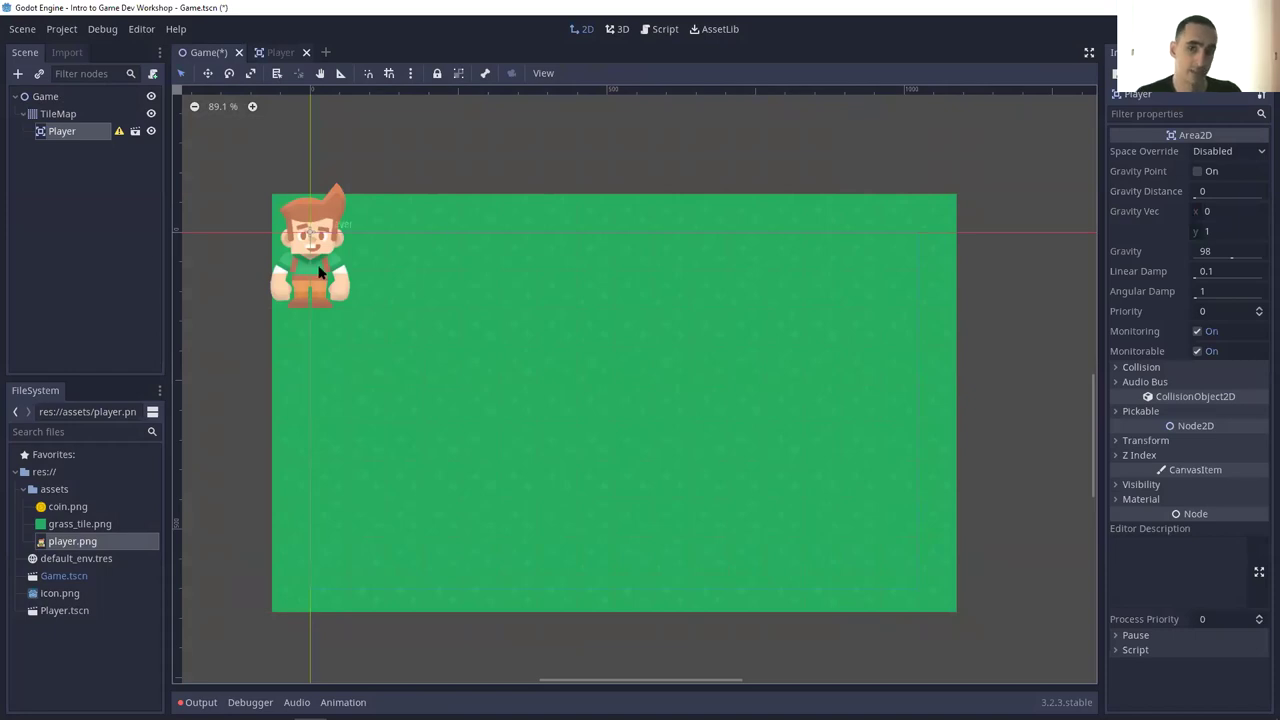
- Place the Player instance directly under Game and move the character to the grass centre
left_click(24, 115)
left_click(24, 115)
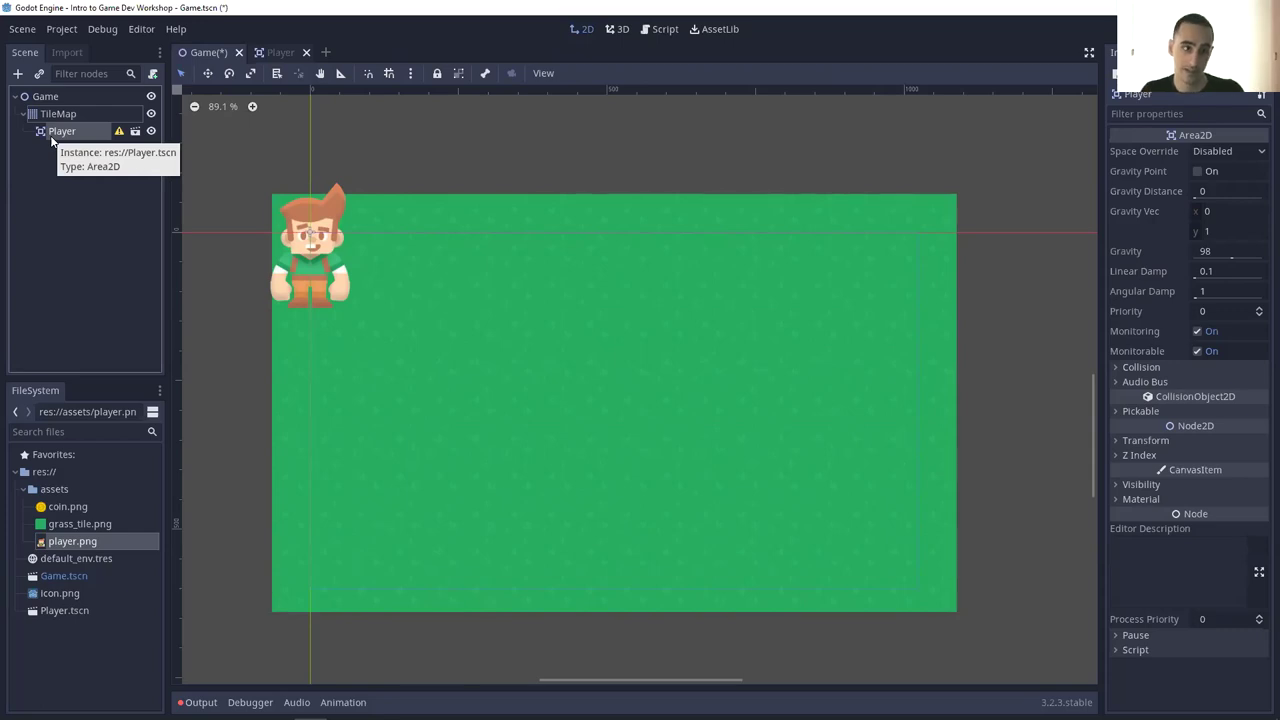
left_click(46, 96)
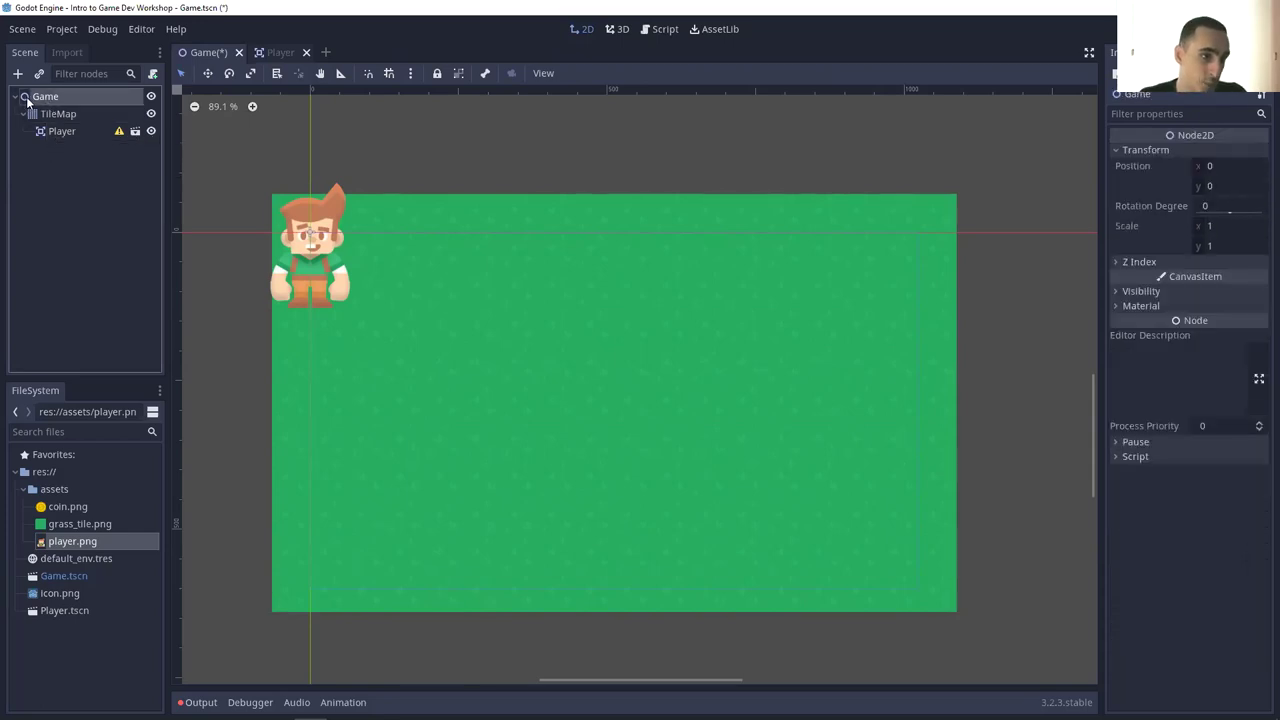
left_click(52, 114)
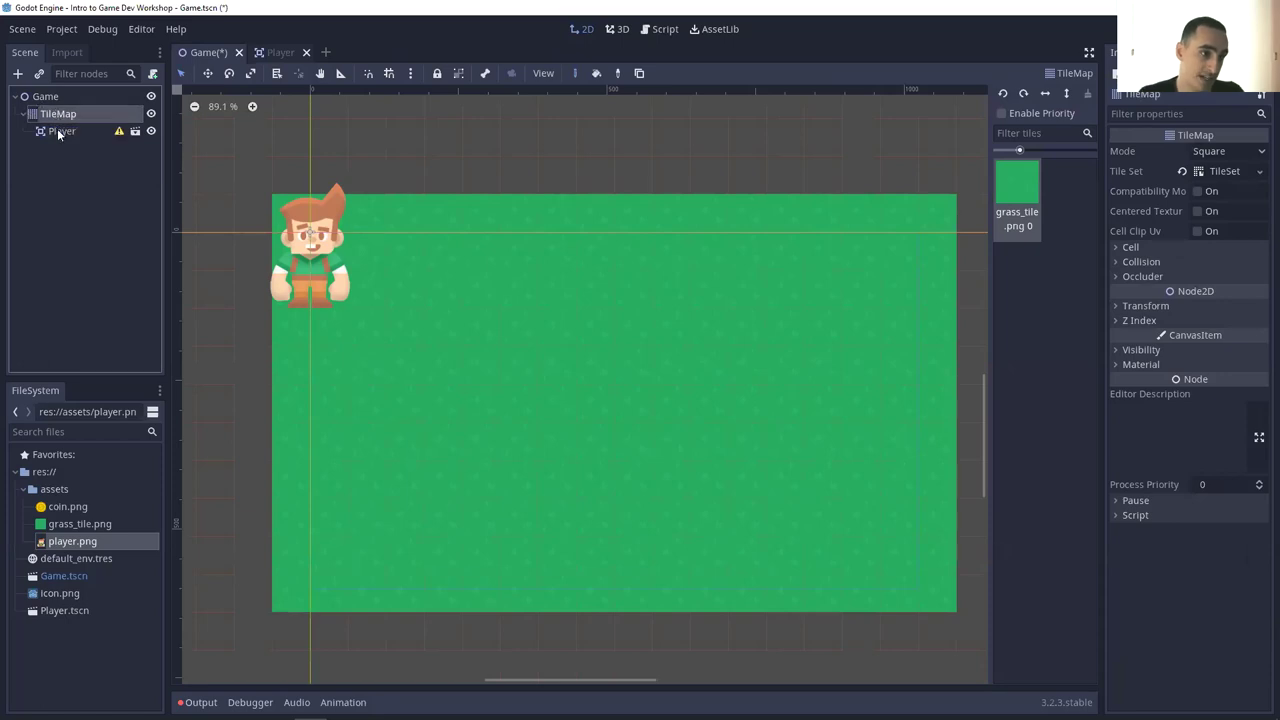
left_click(58, 131)
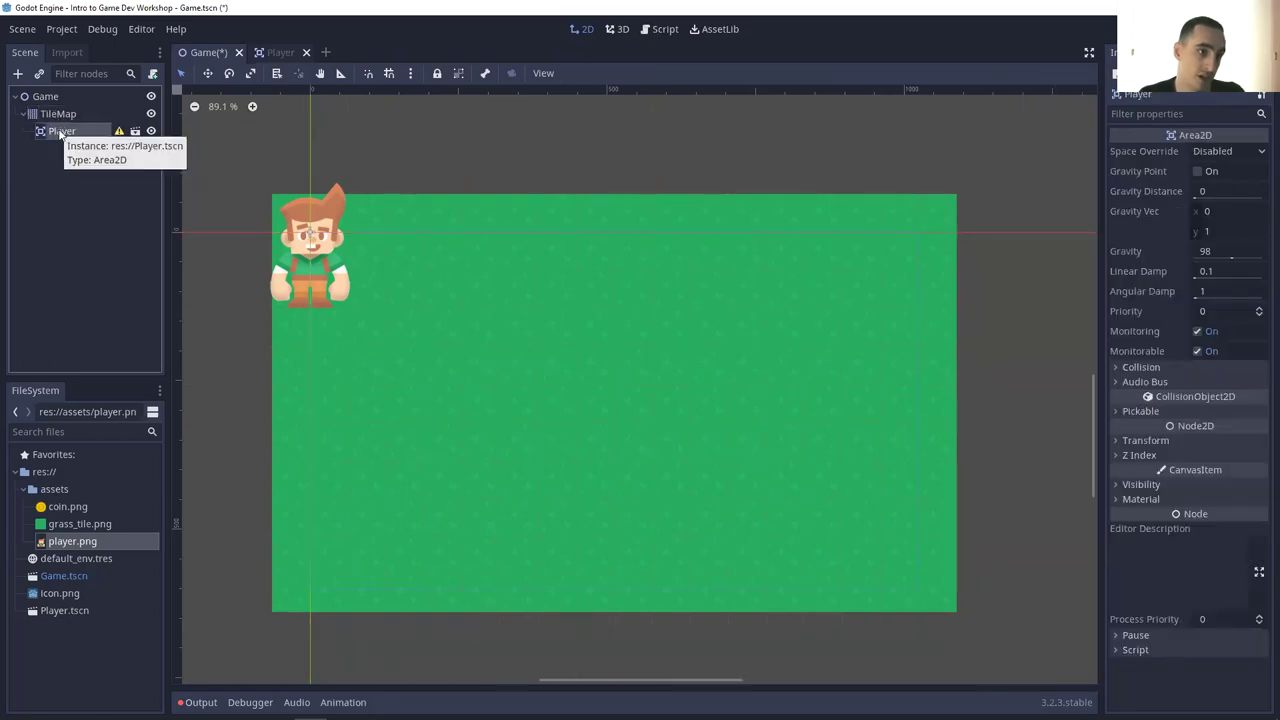
left_click(62, 131)
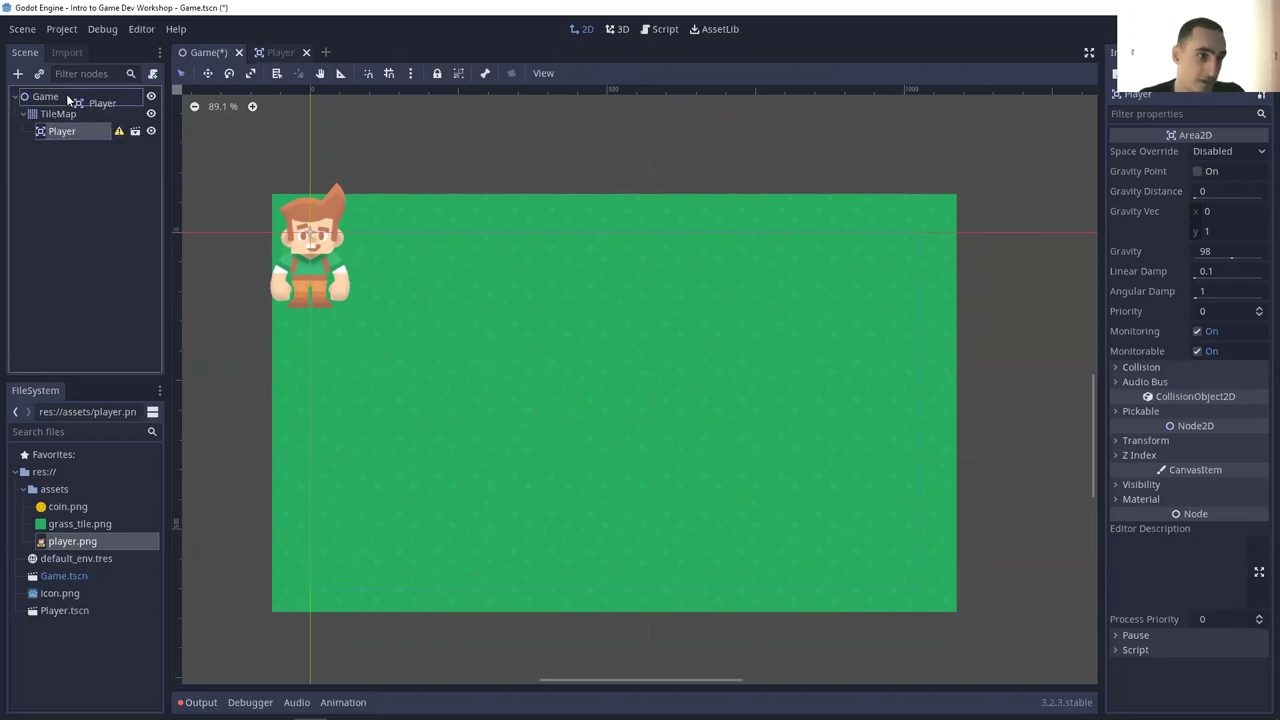
key("Escape")
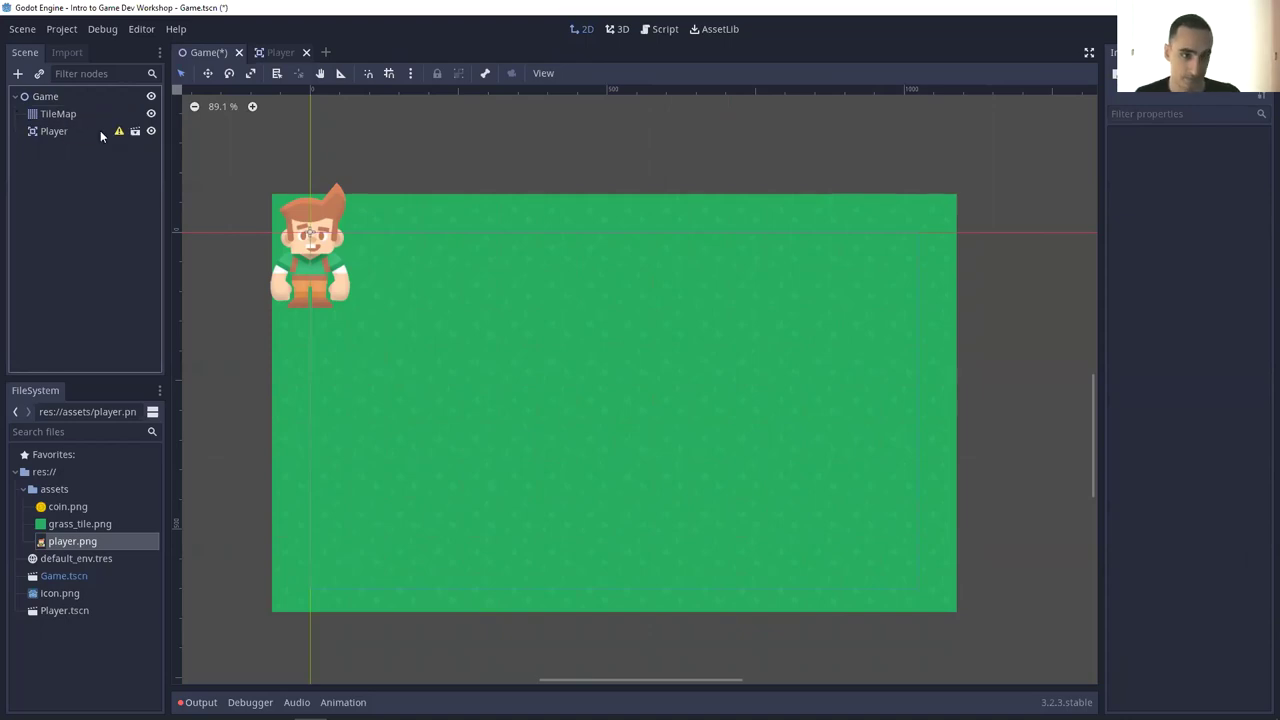
left_click_drag(321, 266, 660, 395)
- Run the game with F5 to check the character on grass, then close it and open the Player scene
key("F5")
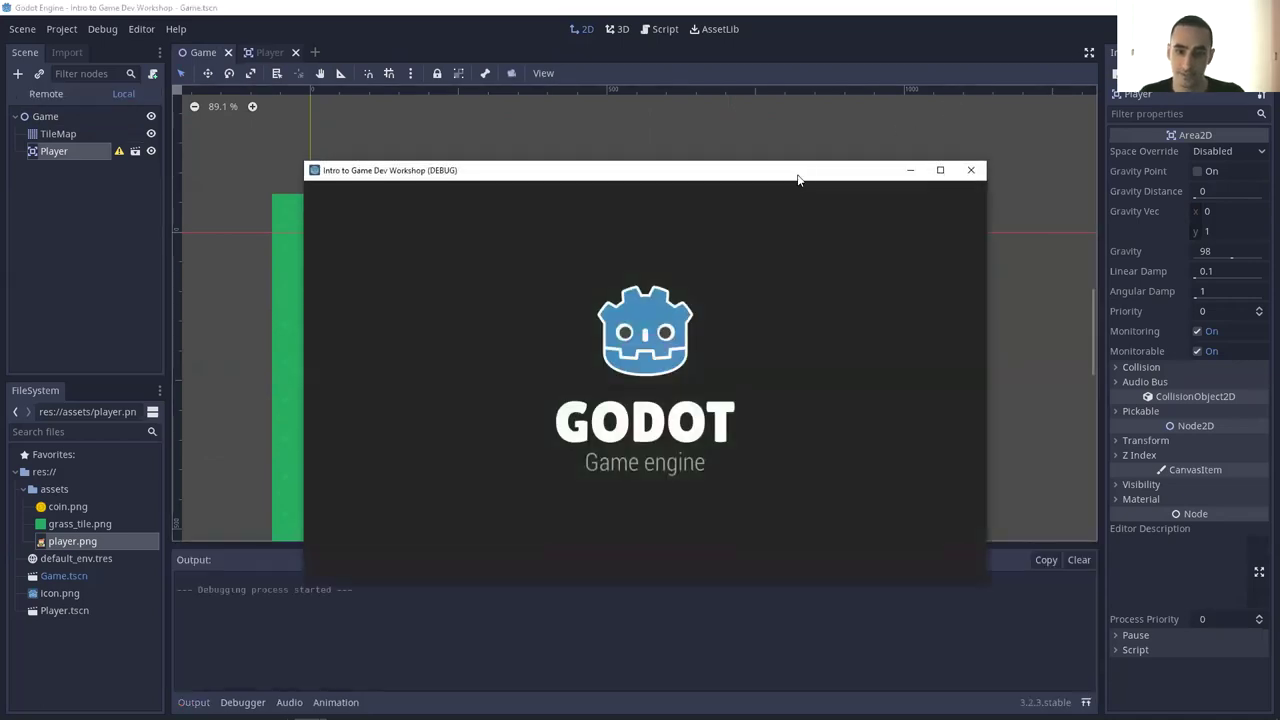
left_click_drag(798, 180, 805, 127)
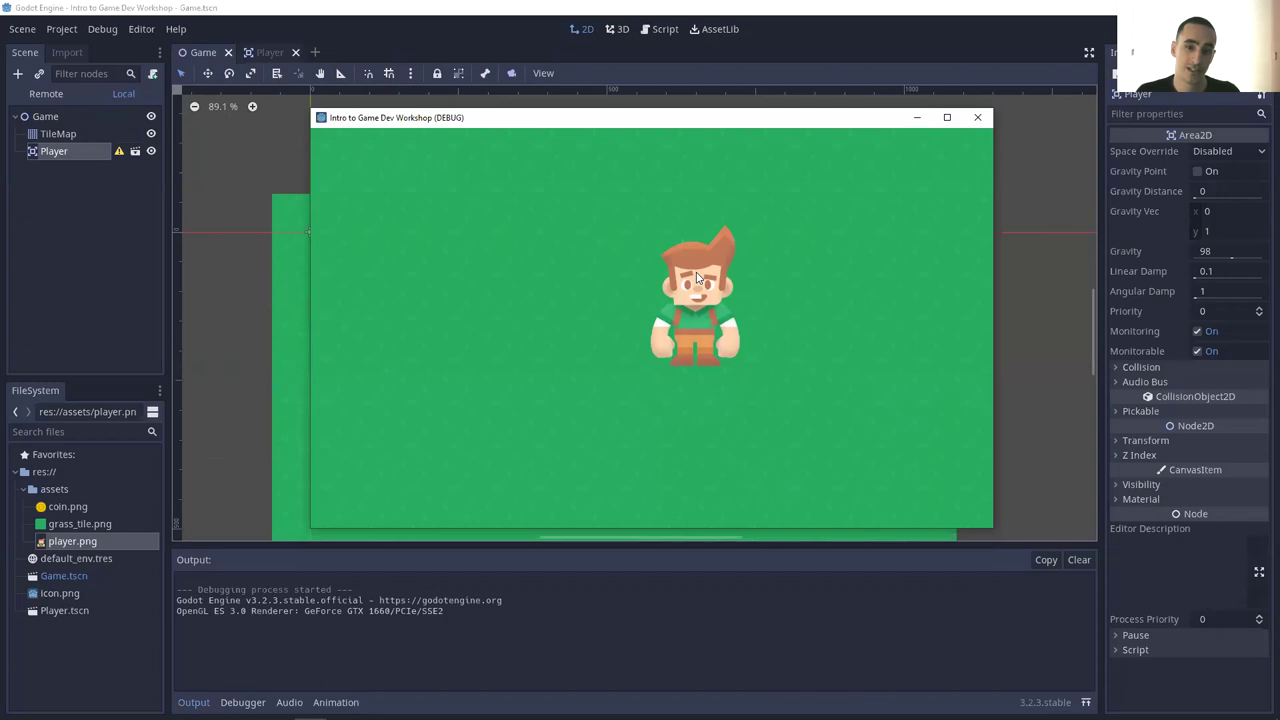
left_click(980, 121)
scroll(1021, 166, "down", 1)
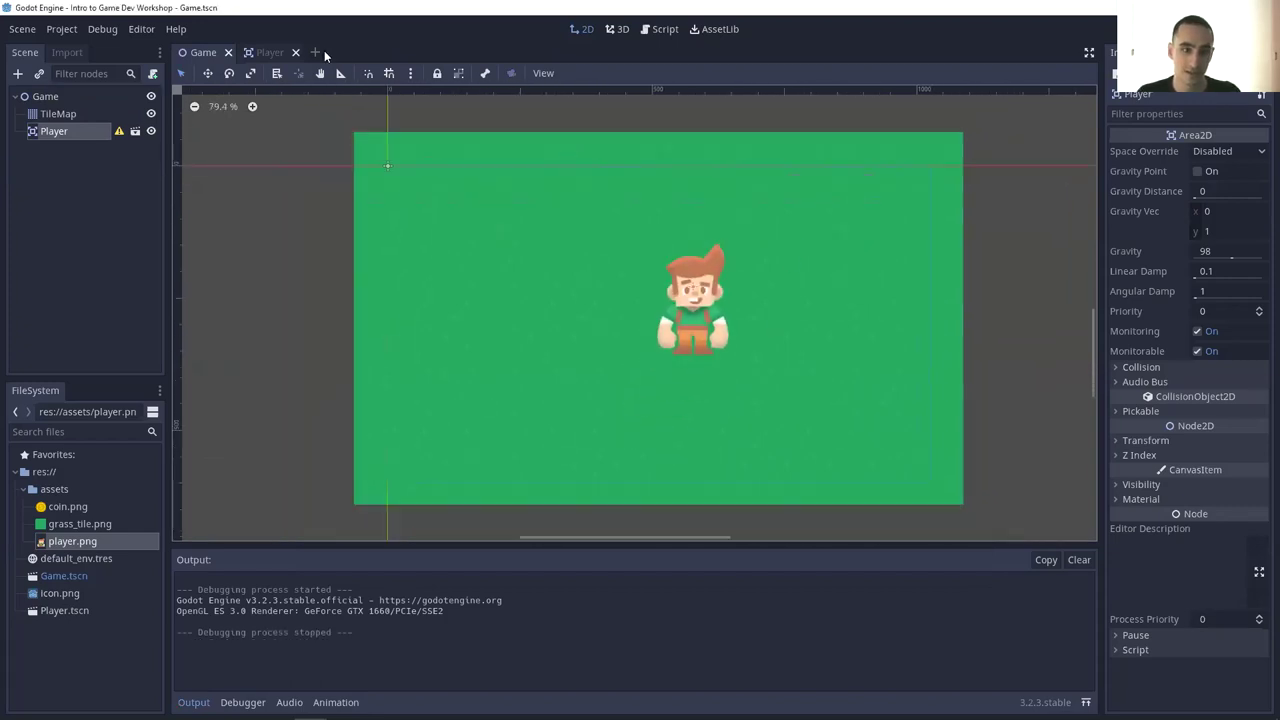
left_click(270, 52)
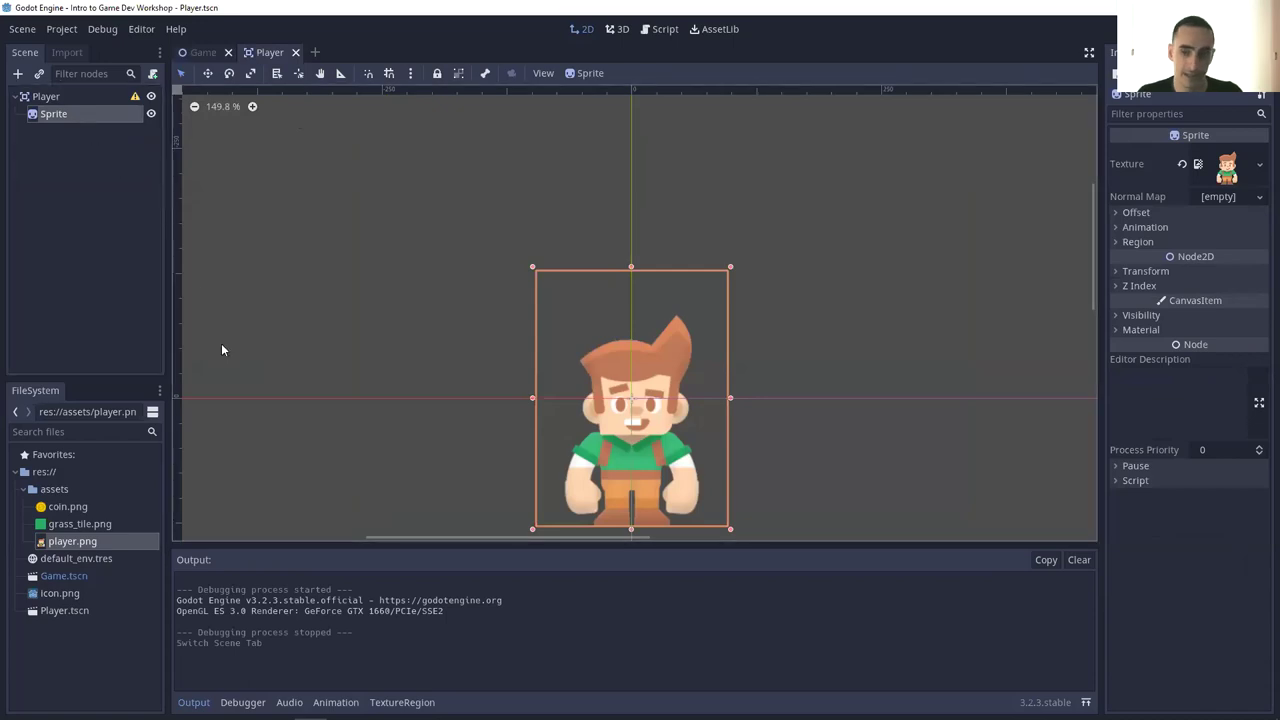
left_click(1121, 272)
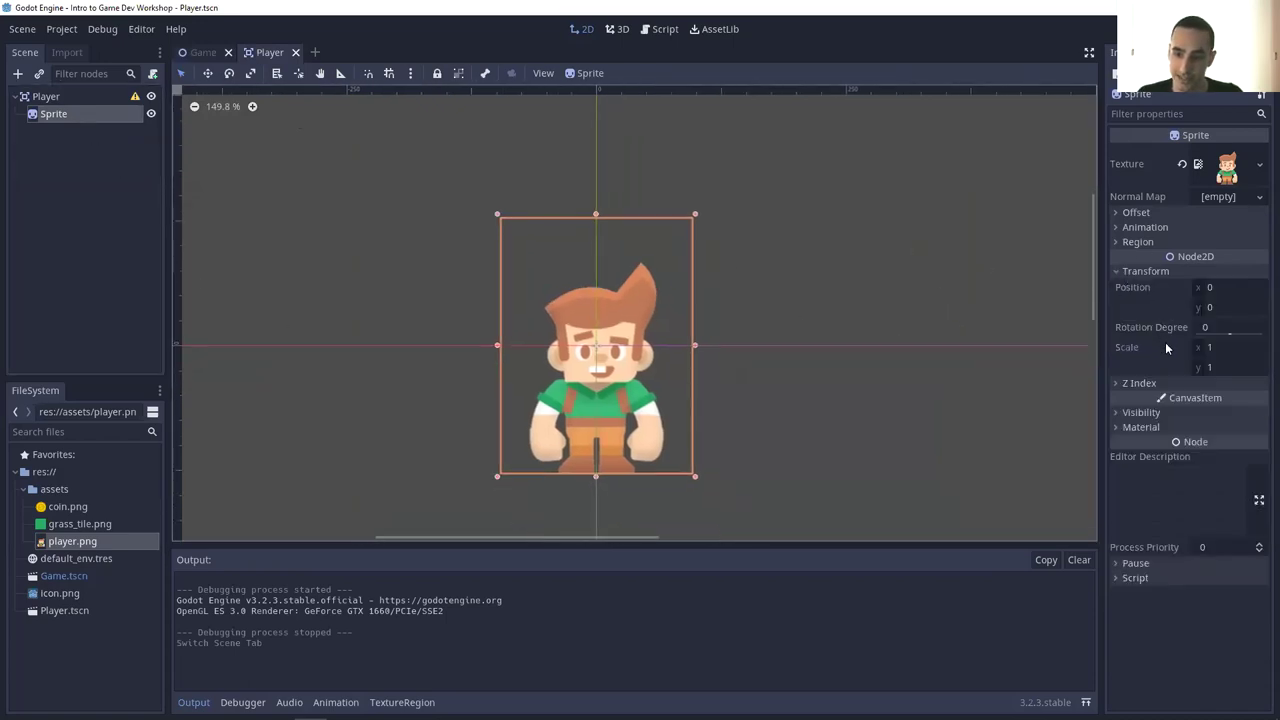
left_click(1221, 348)
type("0.5")
key("Tab")
type("0.5")
key("Return")
key("ctrl+s")
key("ctrl+s")
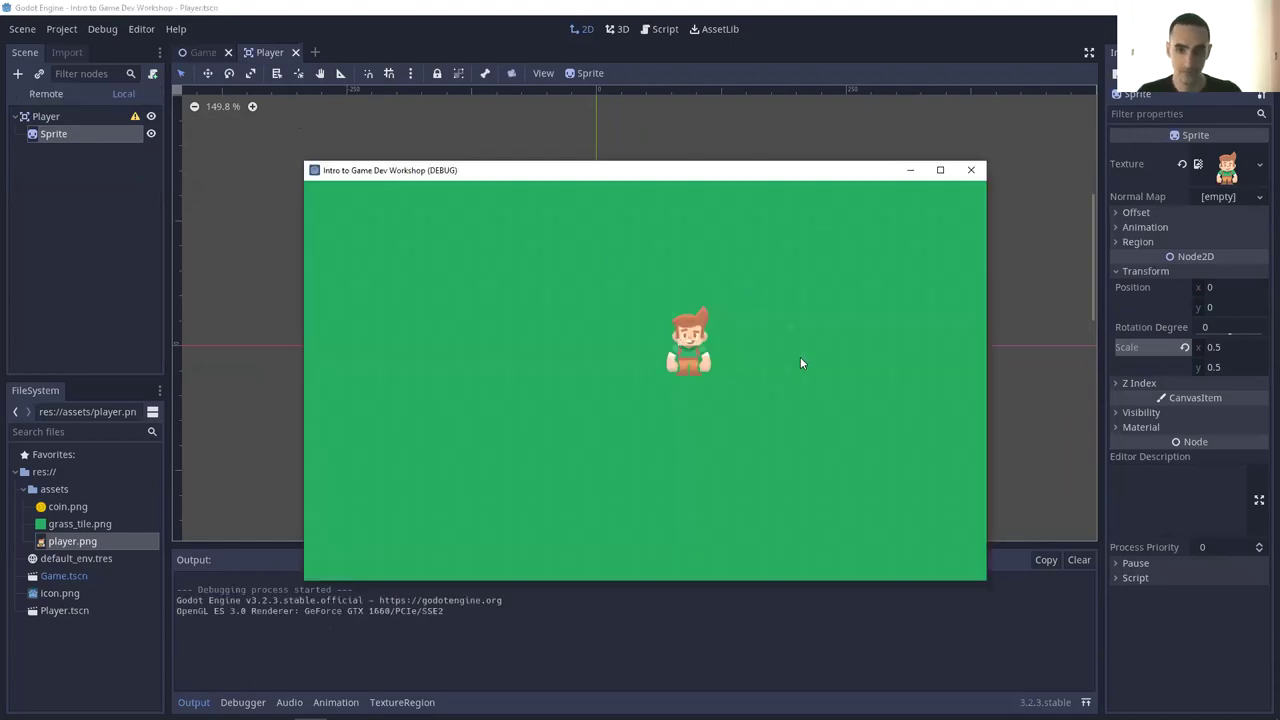
left_click(971, 171)
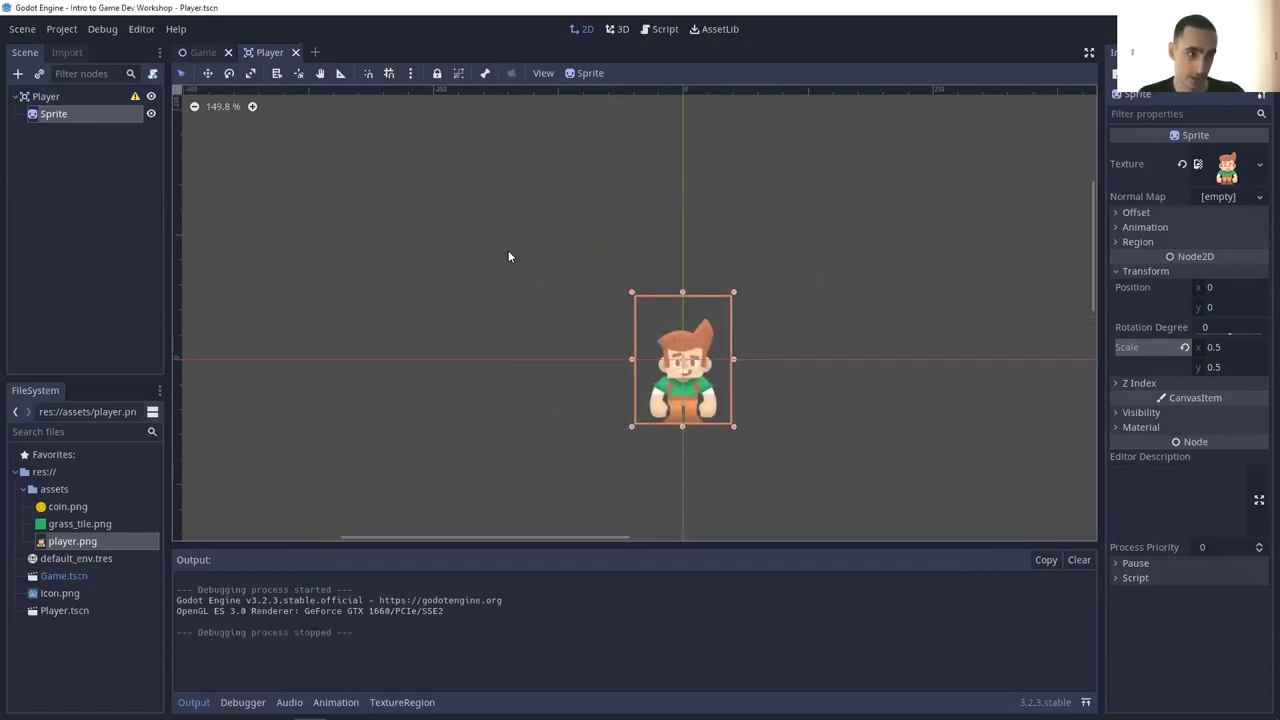
left_click(110, 97)
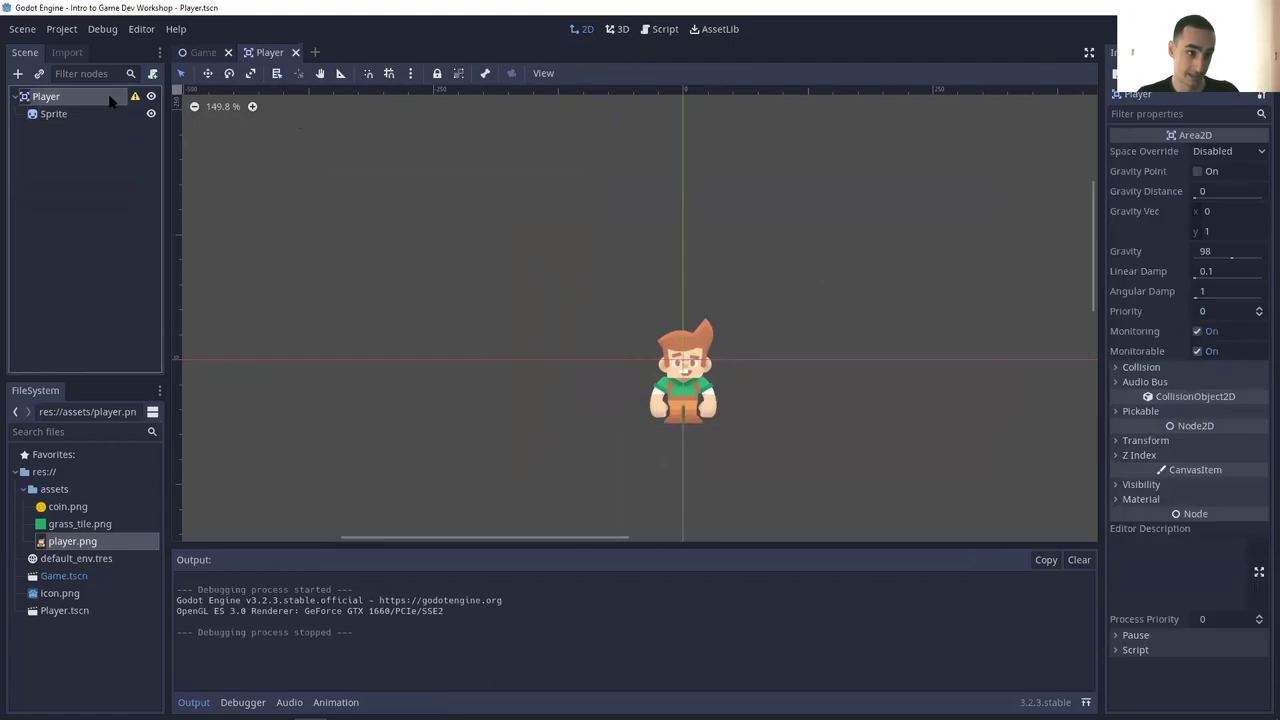
left_click(17, 74)
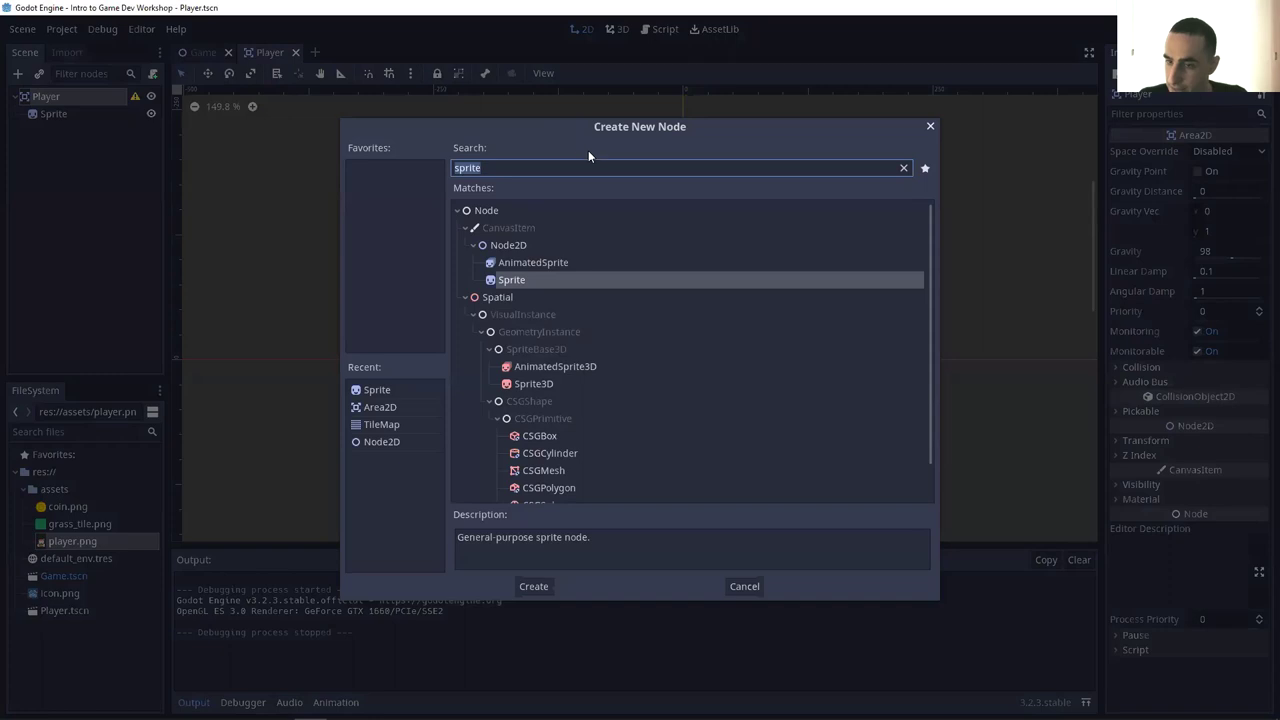
left_click(930, 126)
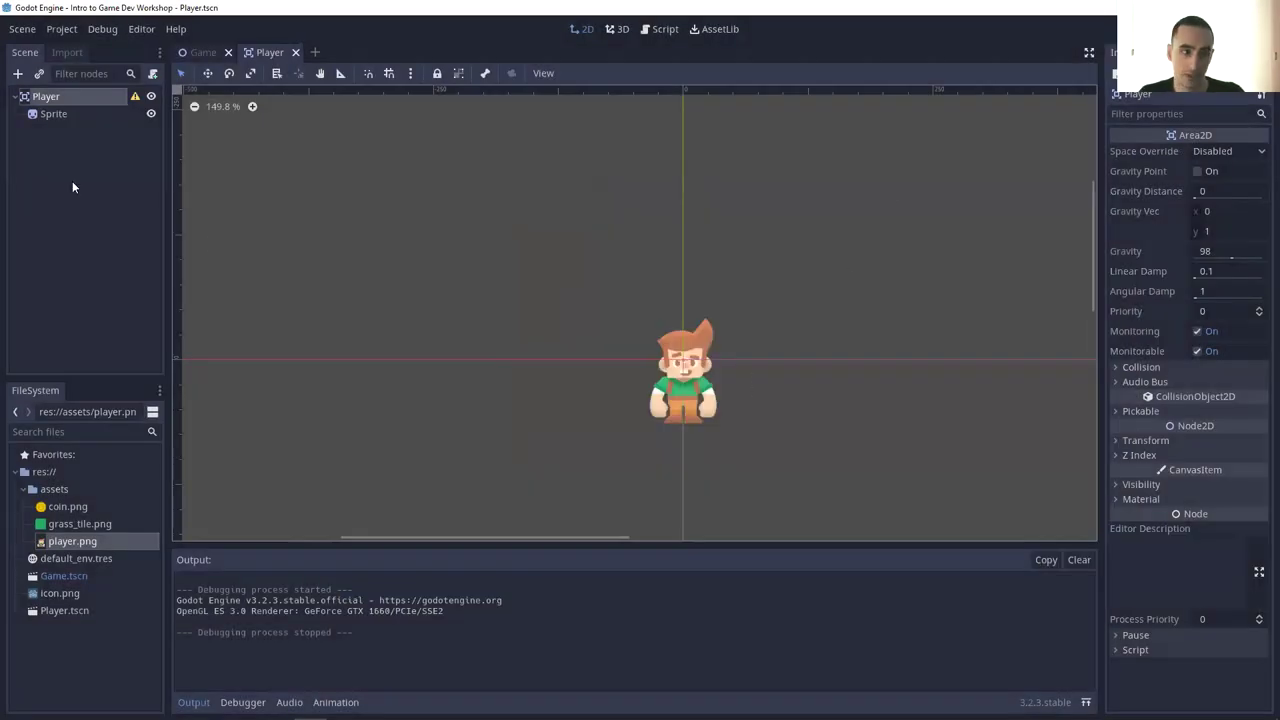
left_click(53, 114)
scroll(740, 425, "up", 3)
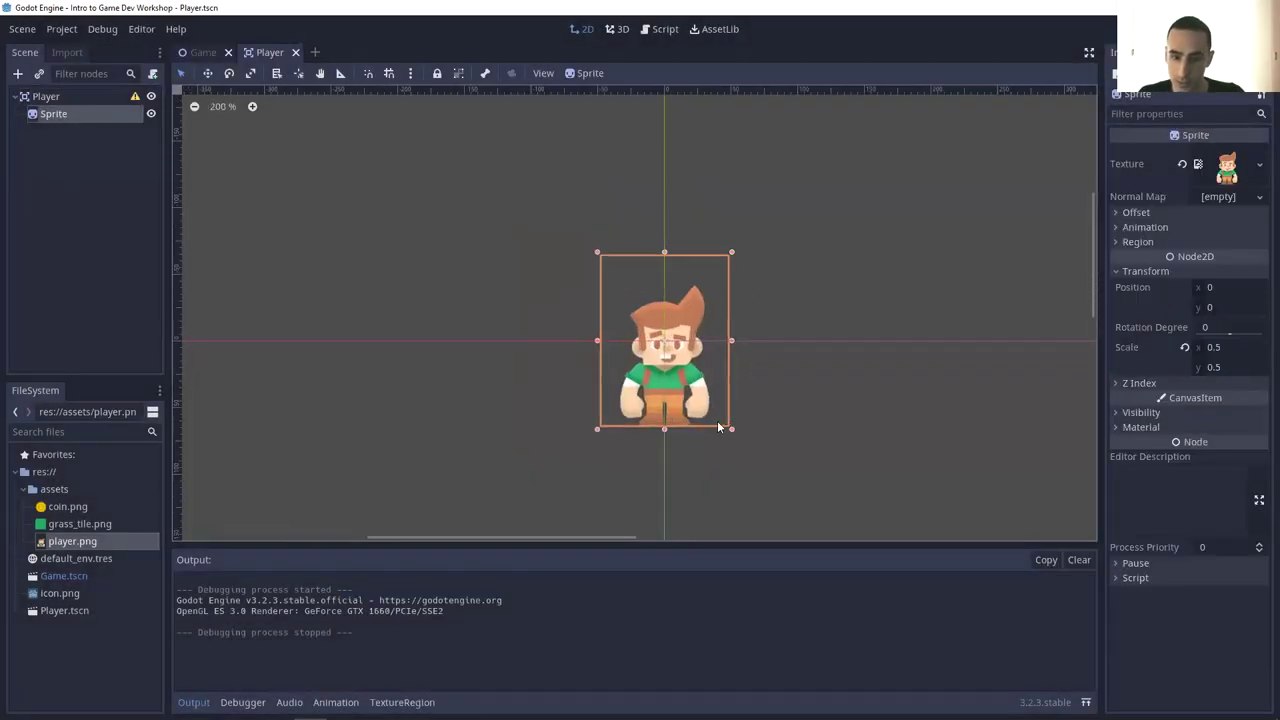
left_click_drag(732, 429, 827, 510)
key("ctrl+z")
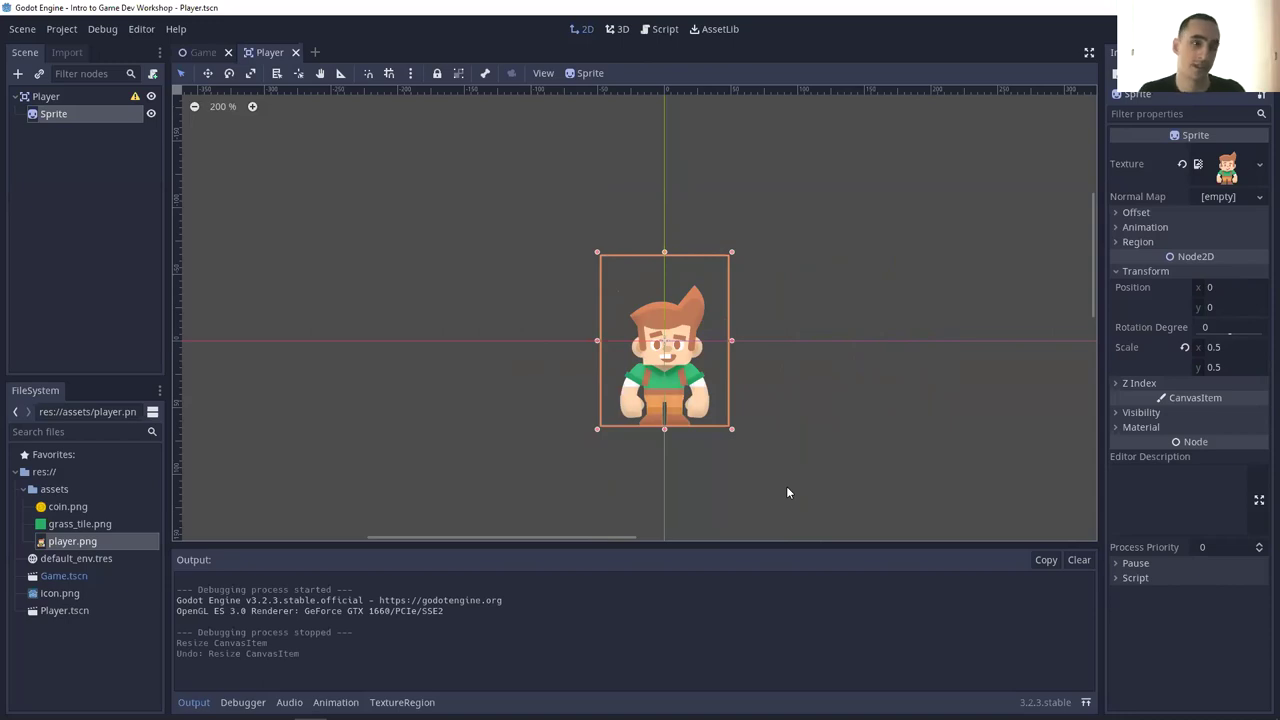
left_click(84, 97)
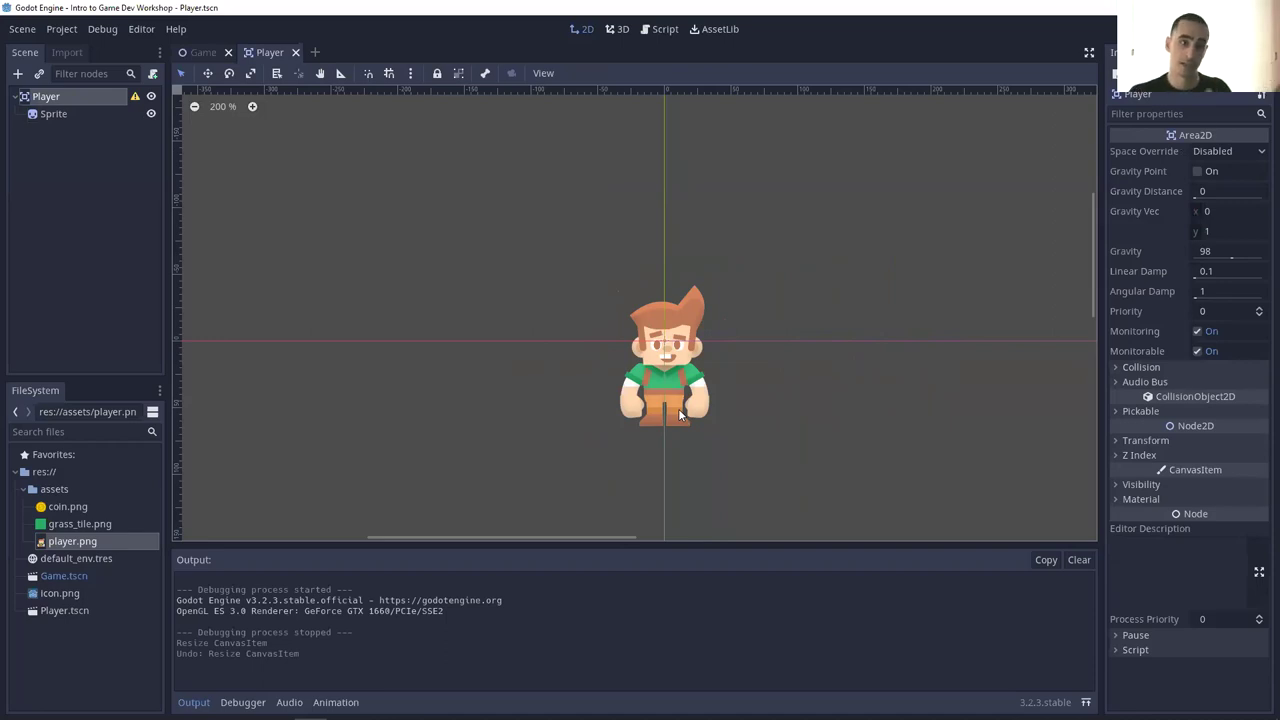
- Add a CollisionShape2D child node under Player
left_click(17, 74)
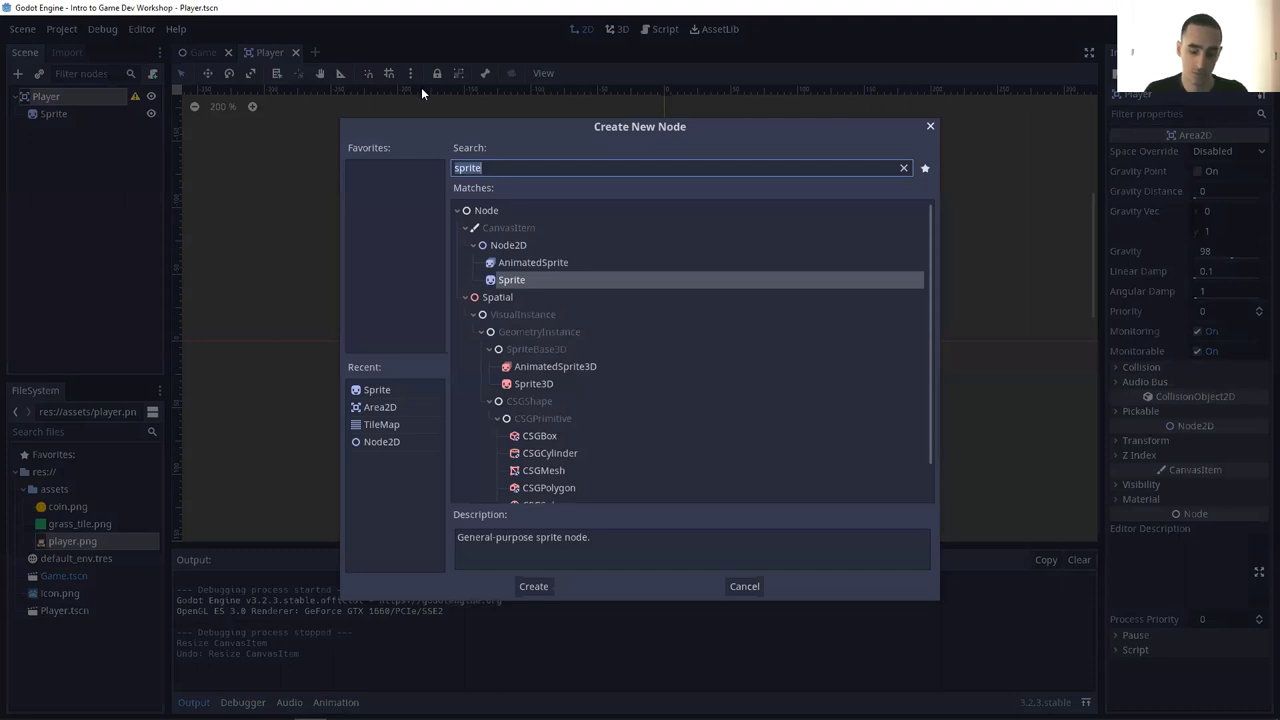
type("collisionshape")
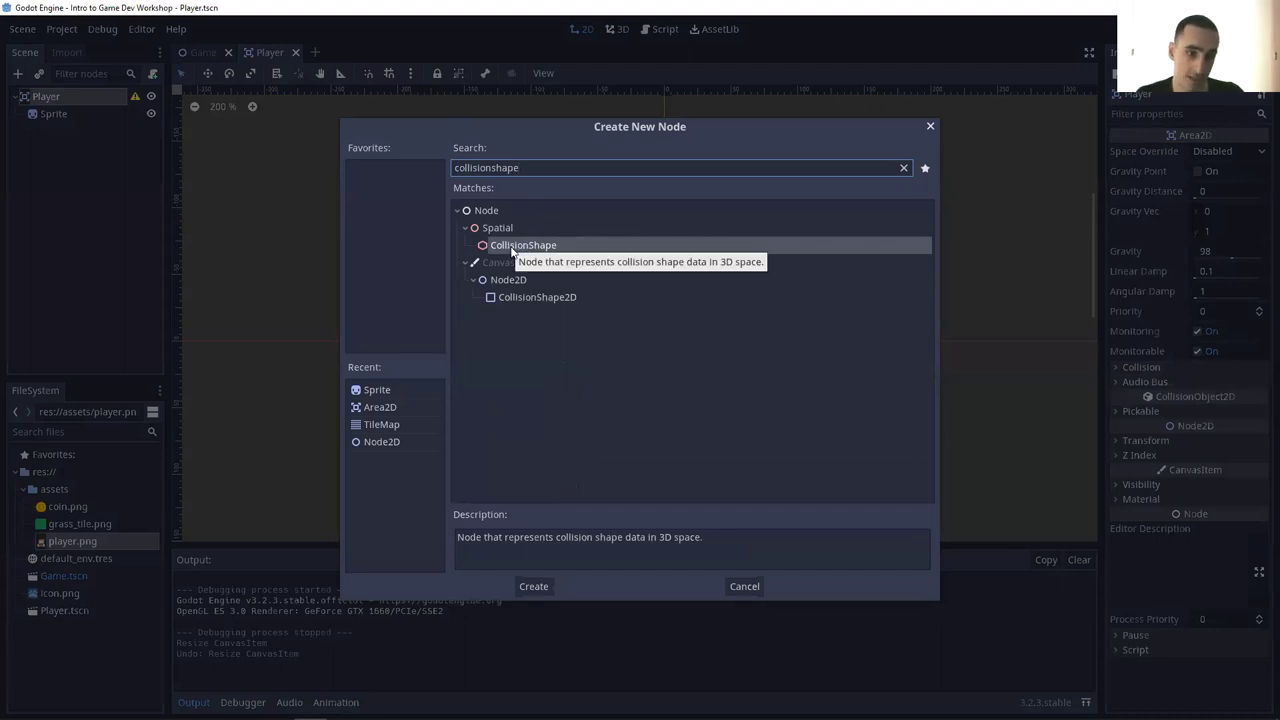
left_click(562, 297)
left_click(534, 586)
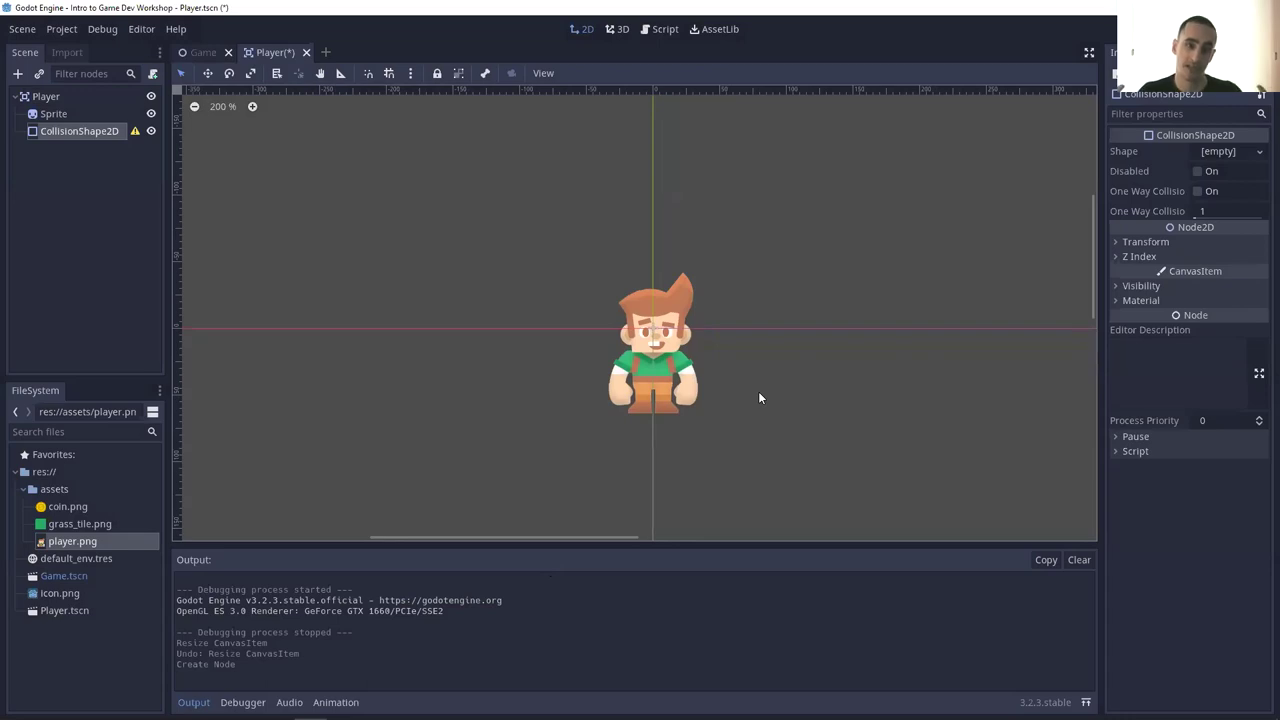
- Give the CollisionShape2D a new CapsuleShape2D fitted over the character's body, and save Player.tscn
left_click(78, 113)
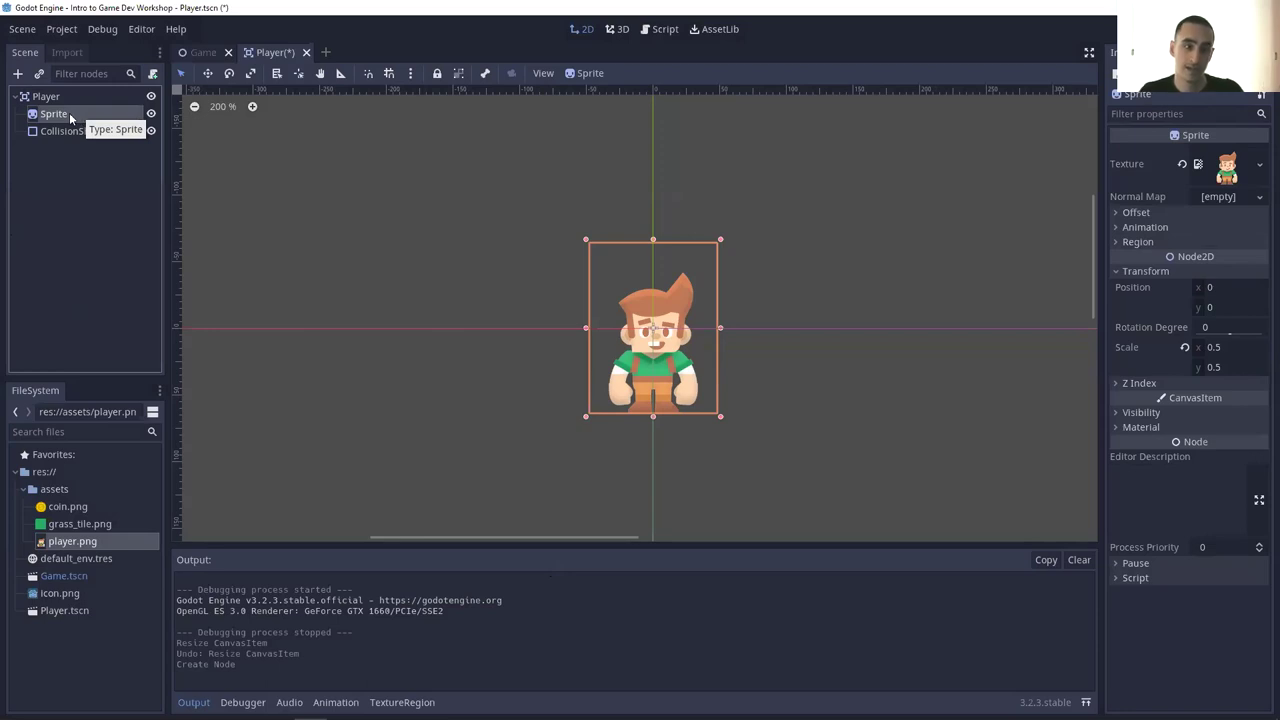
left_click(67, 132)
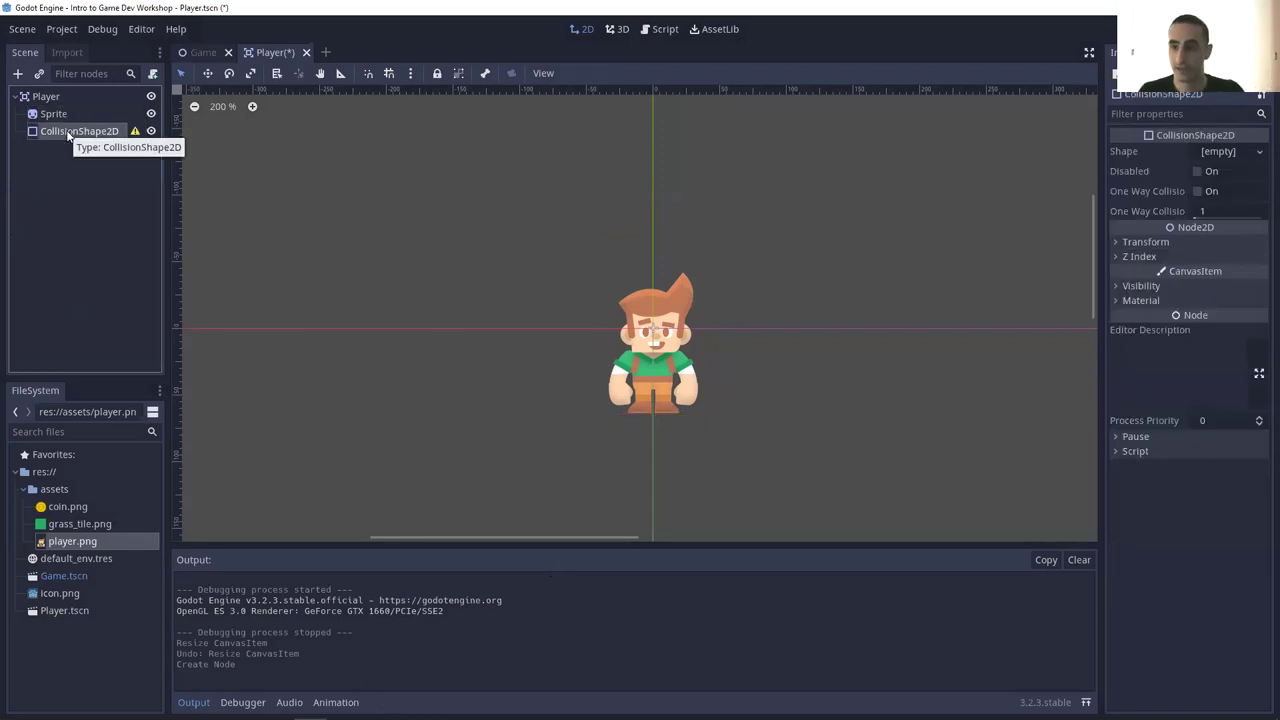
left_click(1217, 152)
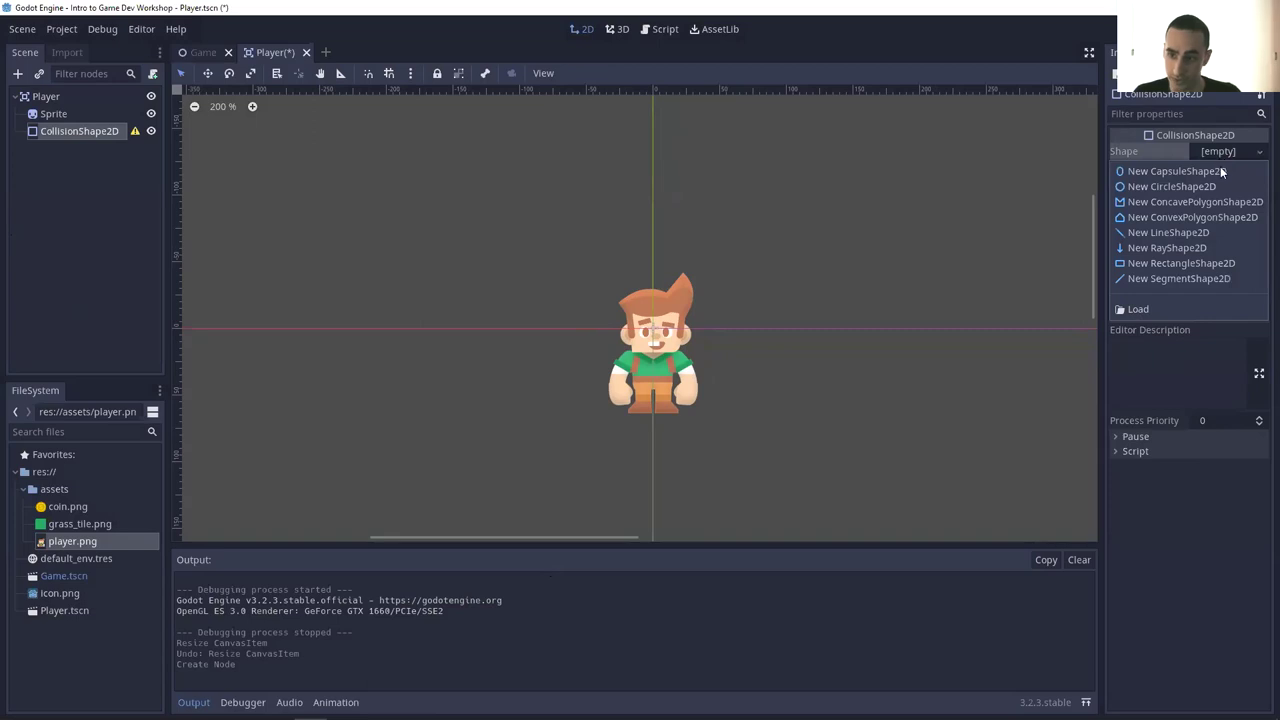
left_click(1220, 167)
scroll(650, 367, "up", 8)
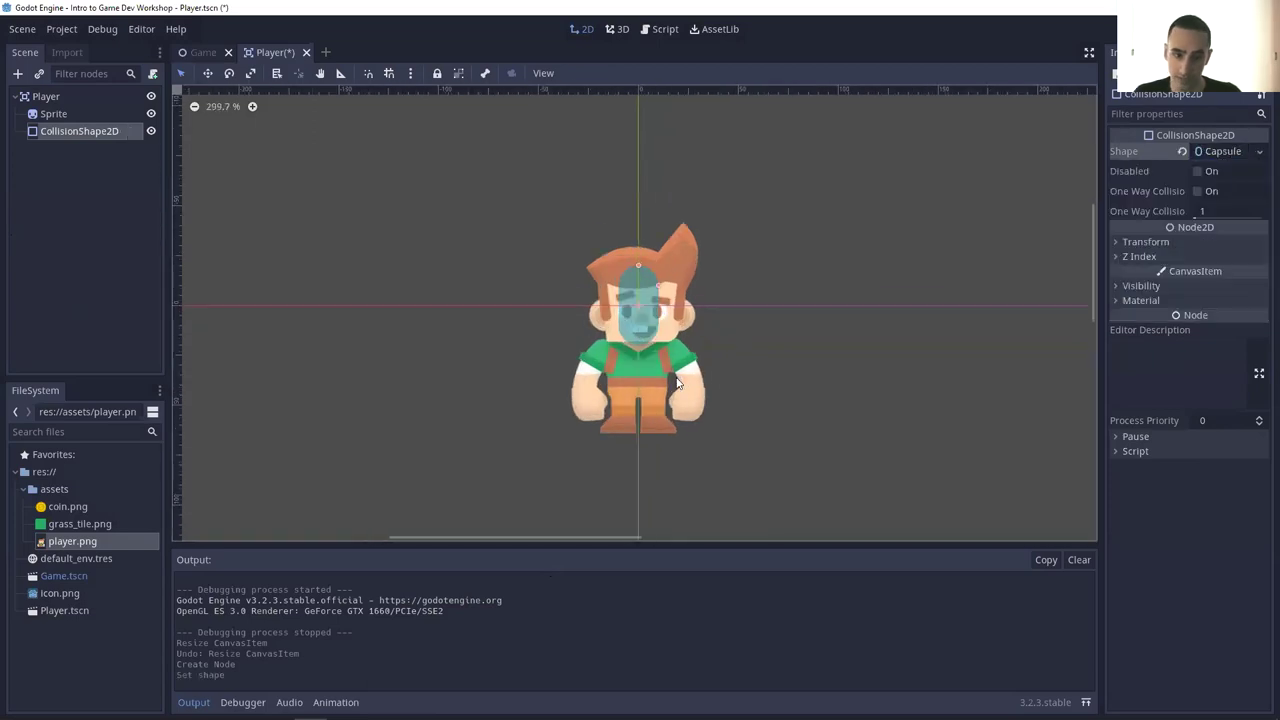
left_click_drag(650, 367, 669, 326)
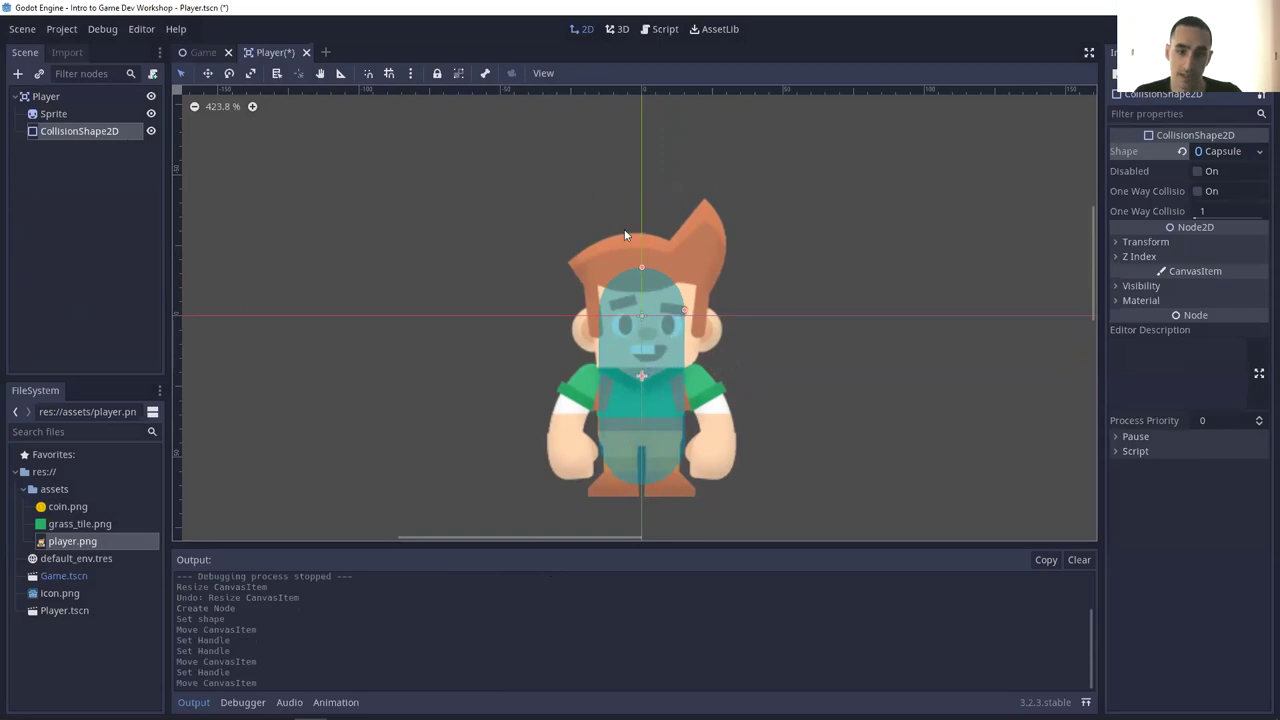
key("ctrl+s")
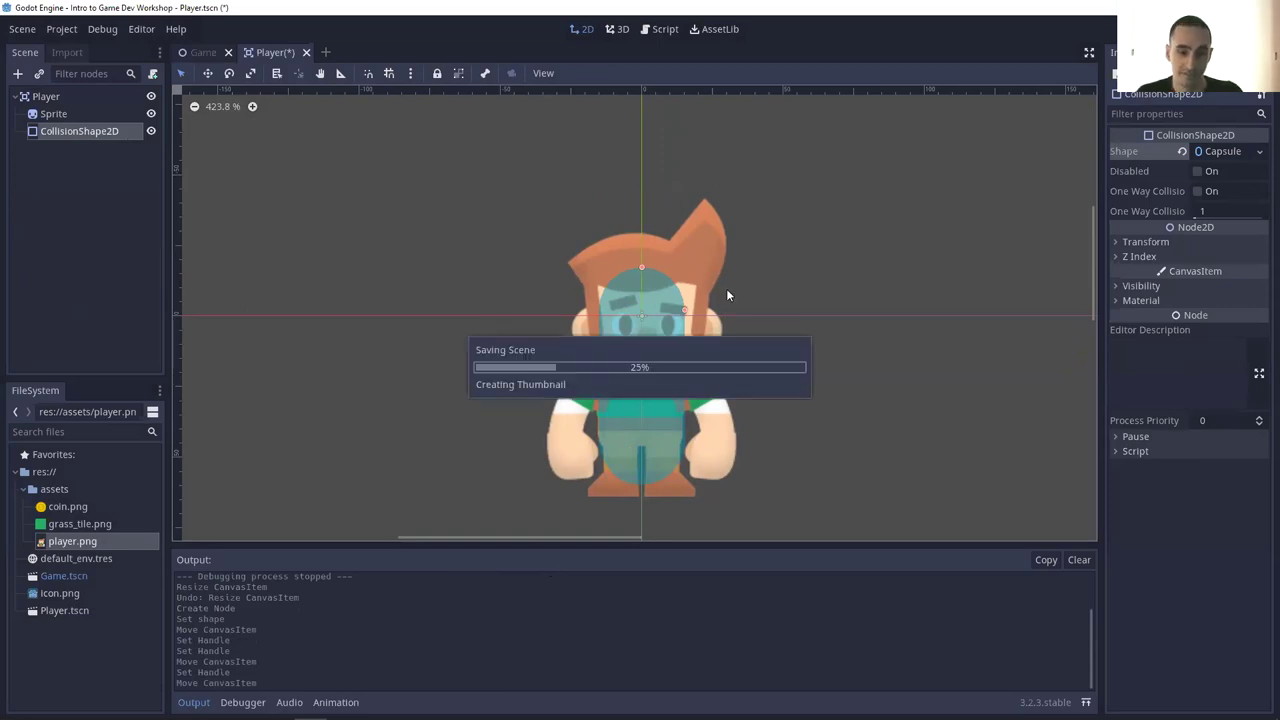
scroll(735, 300, "down", 5)
scroll(862, 283, "down", 1)
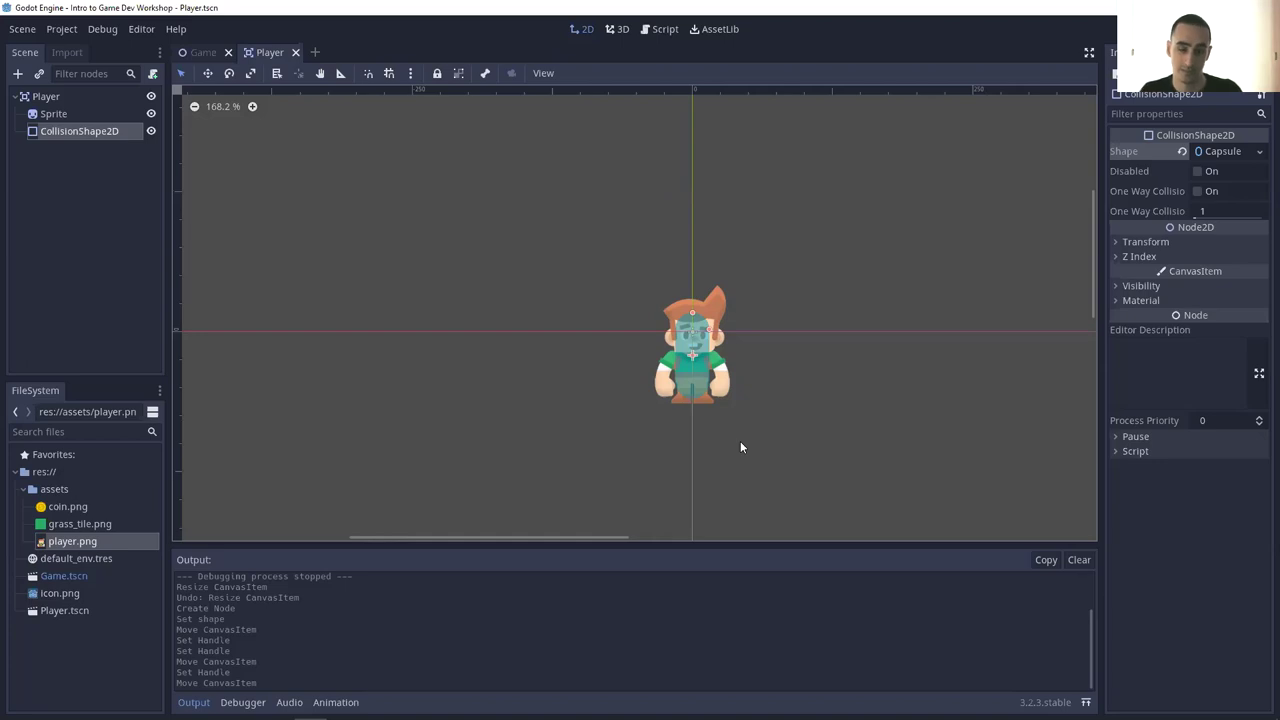
key("F5")
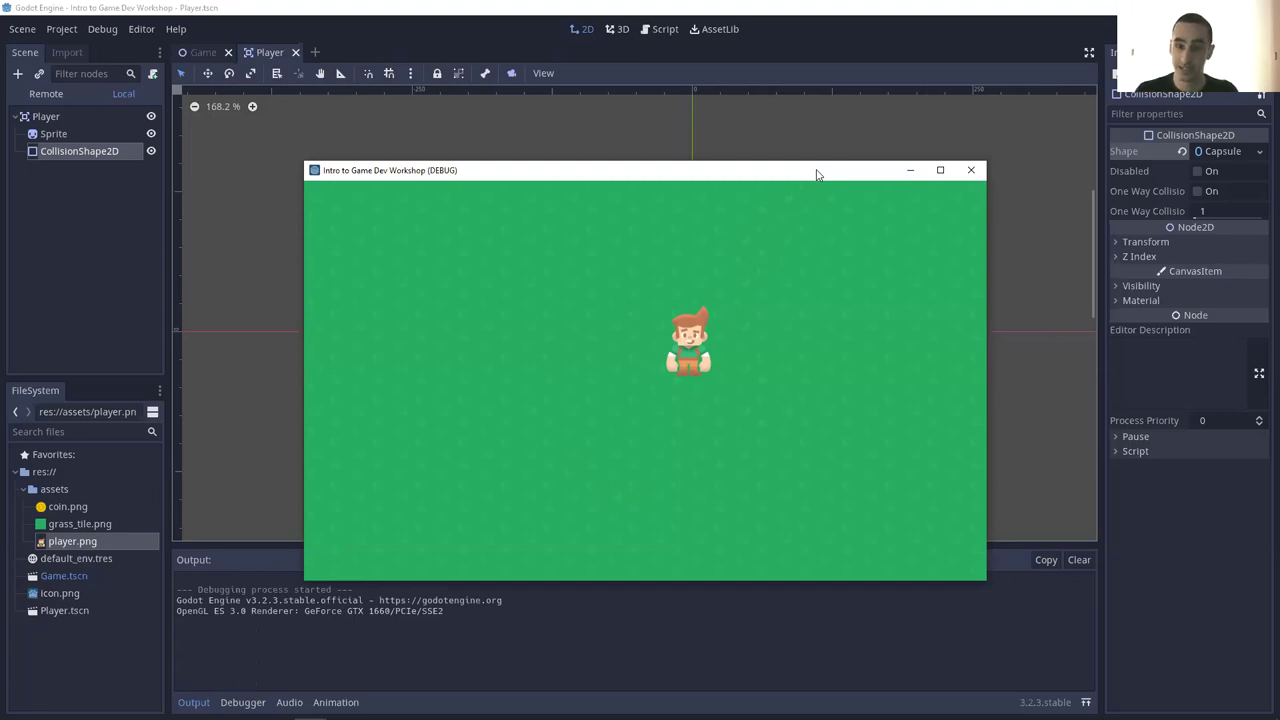
left_click(969, 172)
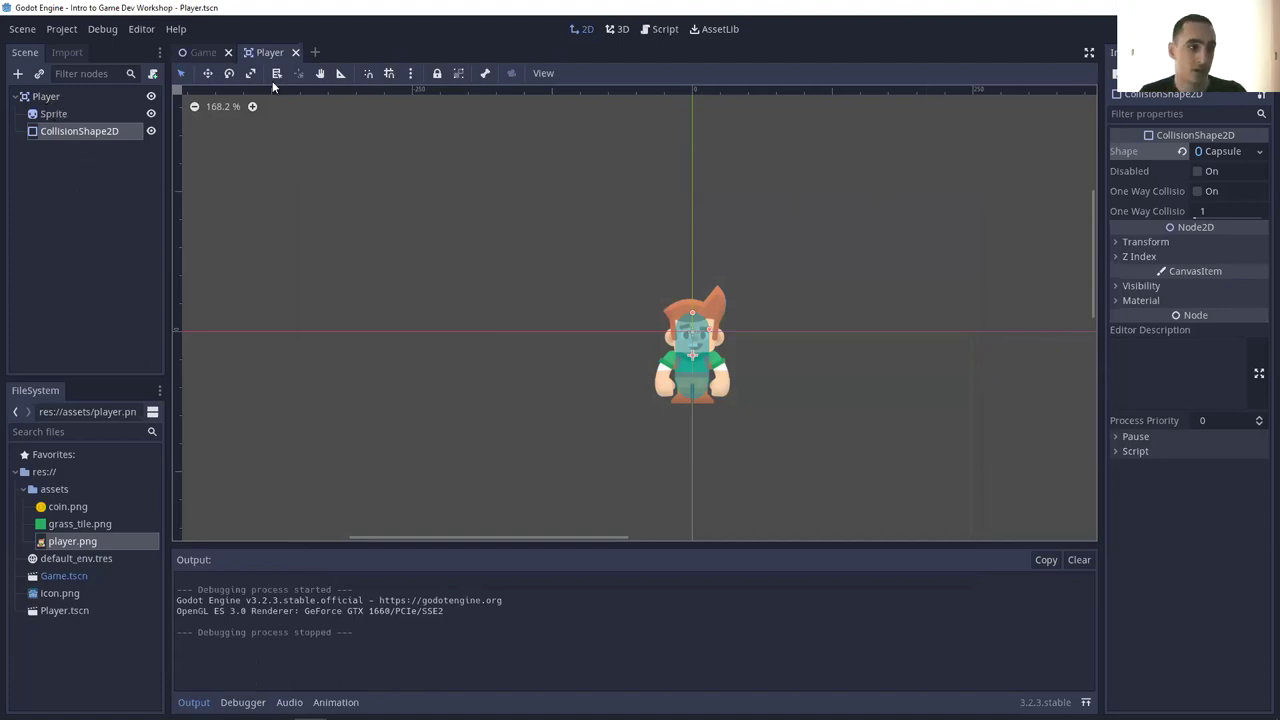
left_click(66, 96)
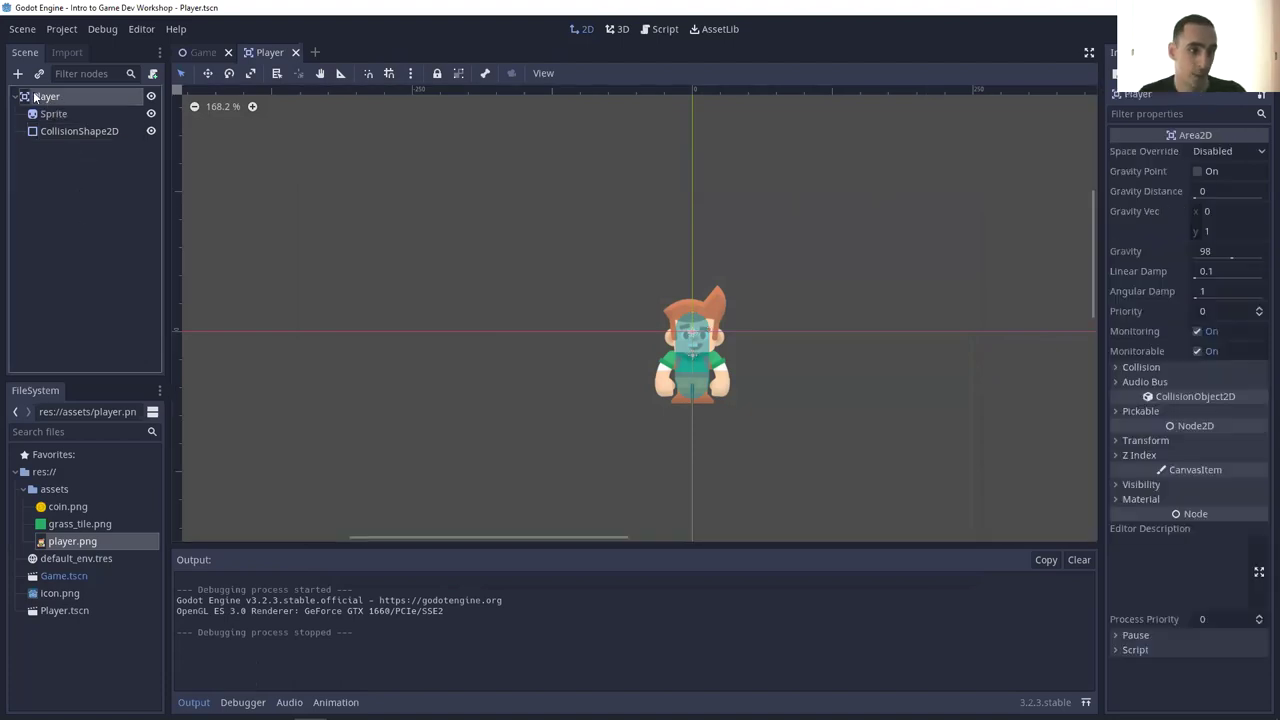
- Attach a new Player.gd script to Player from the Empty template at res://Player.gd
left_click(153, 75)
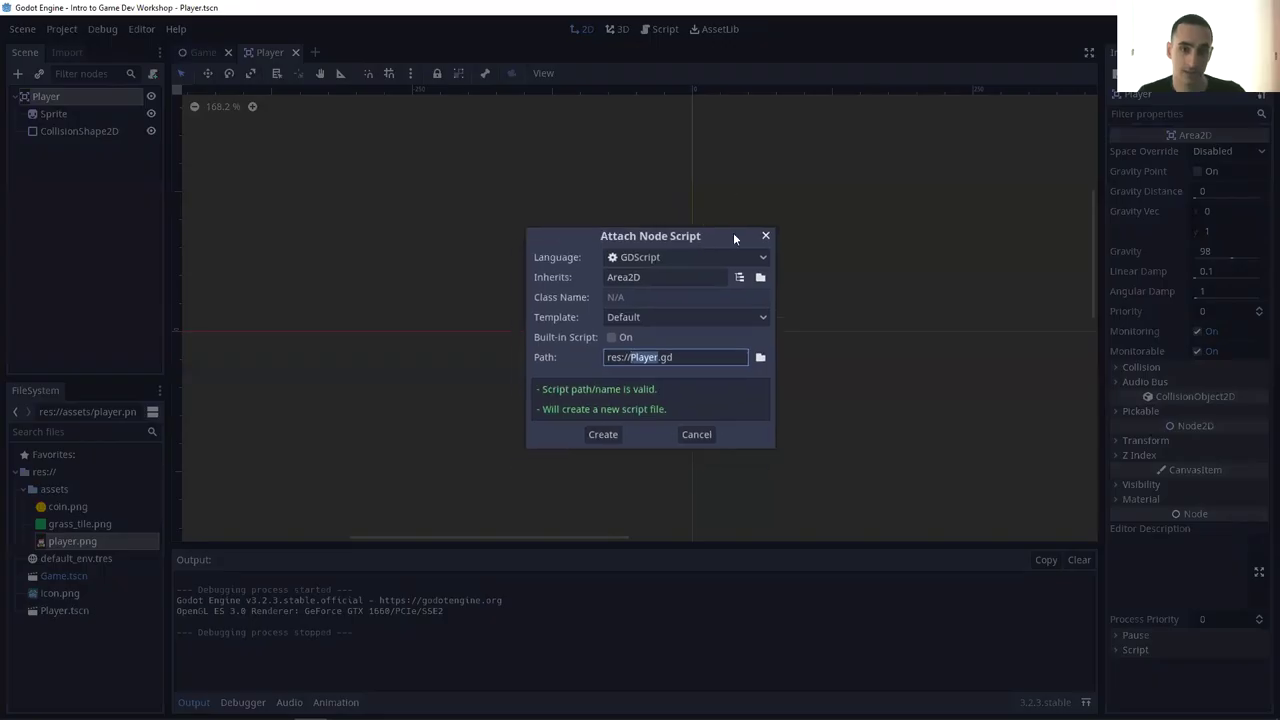
left_click_drag(670, 218, 689, 165)
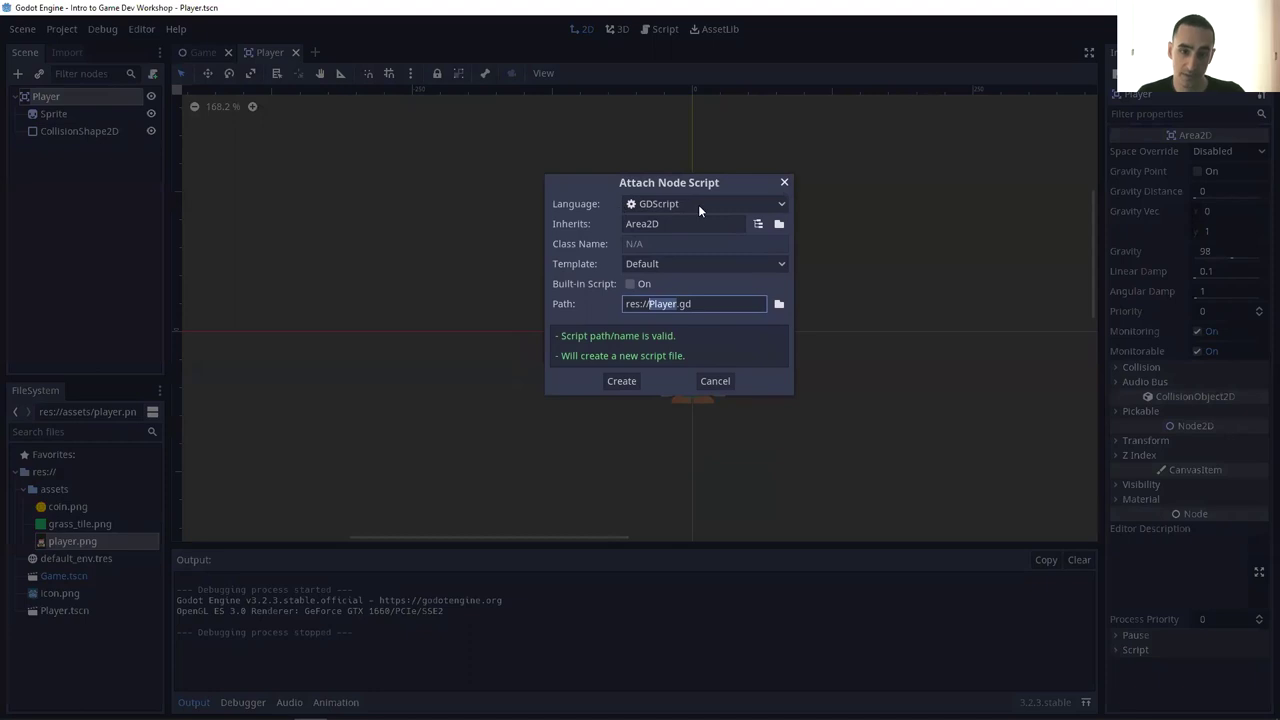
left_click(701, 266)
left_click(718, 318)
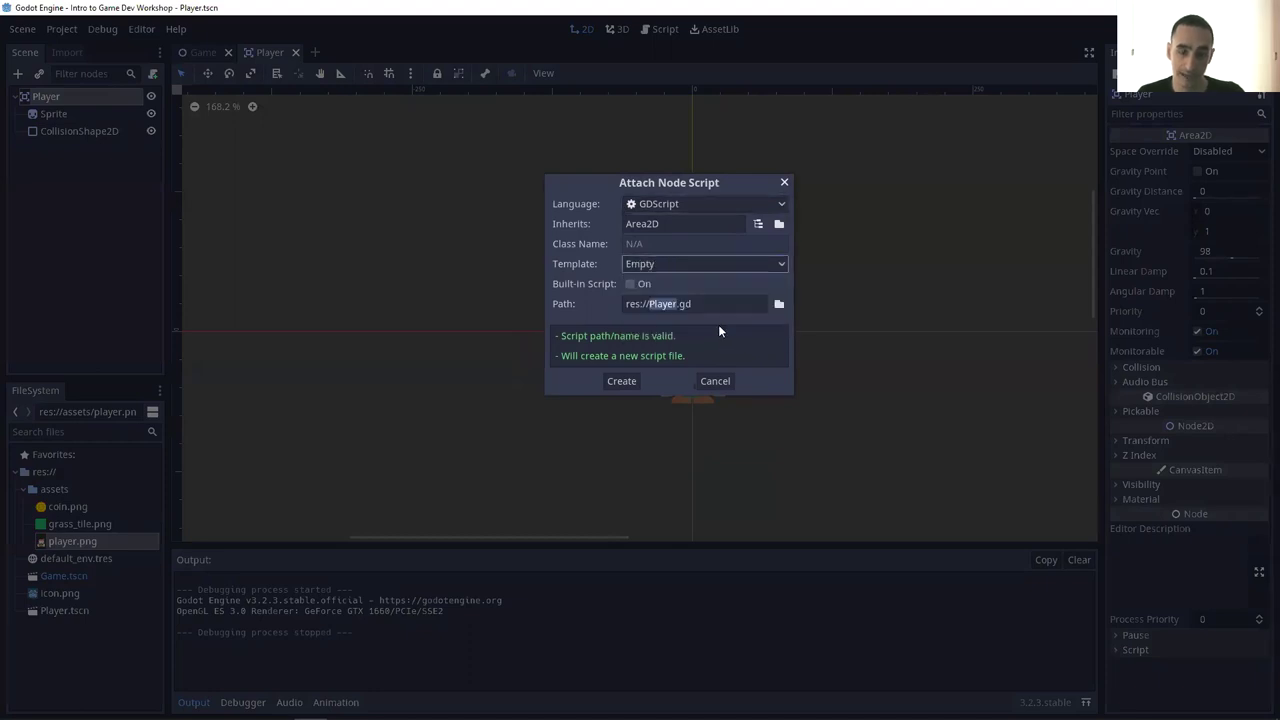
left_click_drag(703, 304, 647, 304)
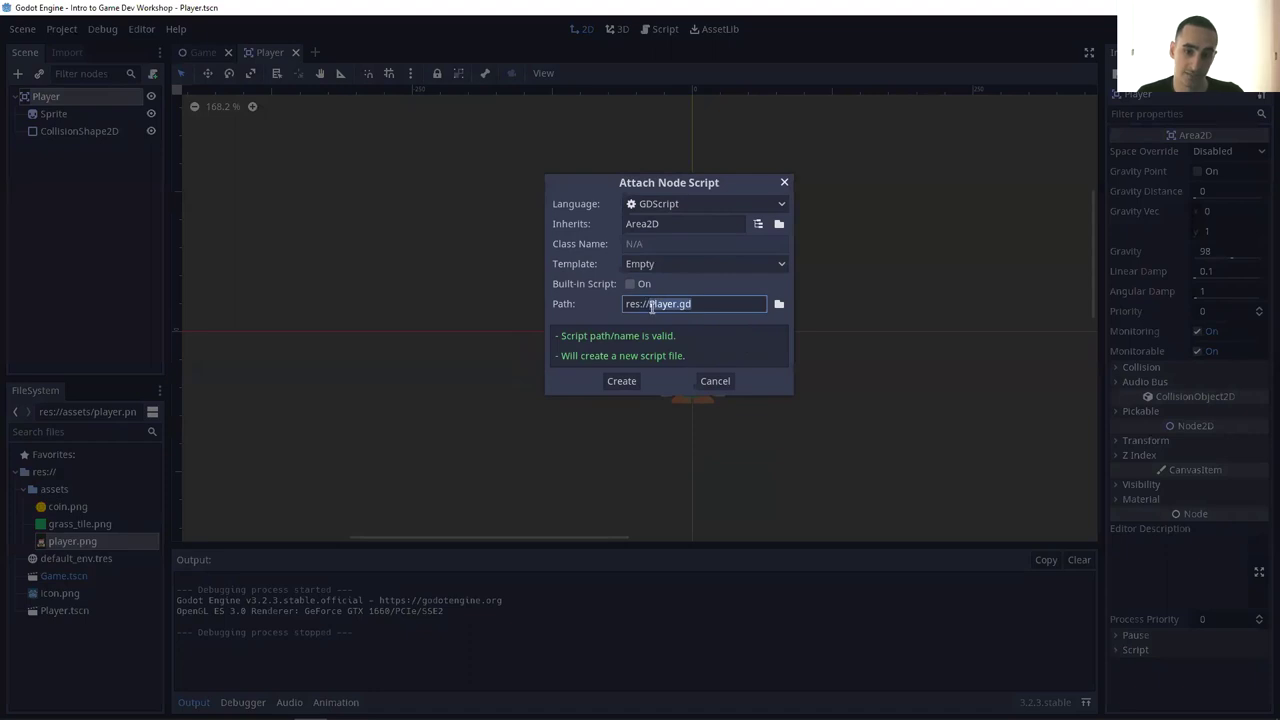
left_click(630, 381)
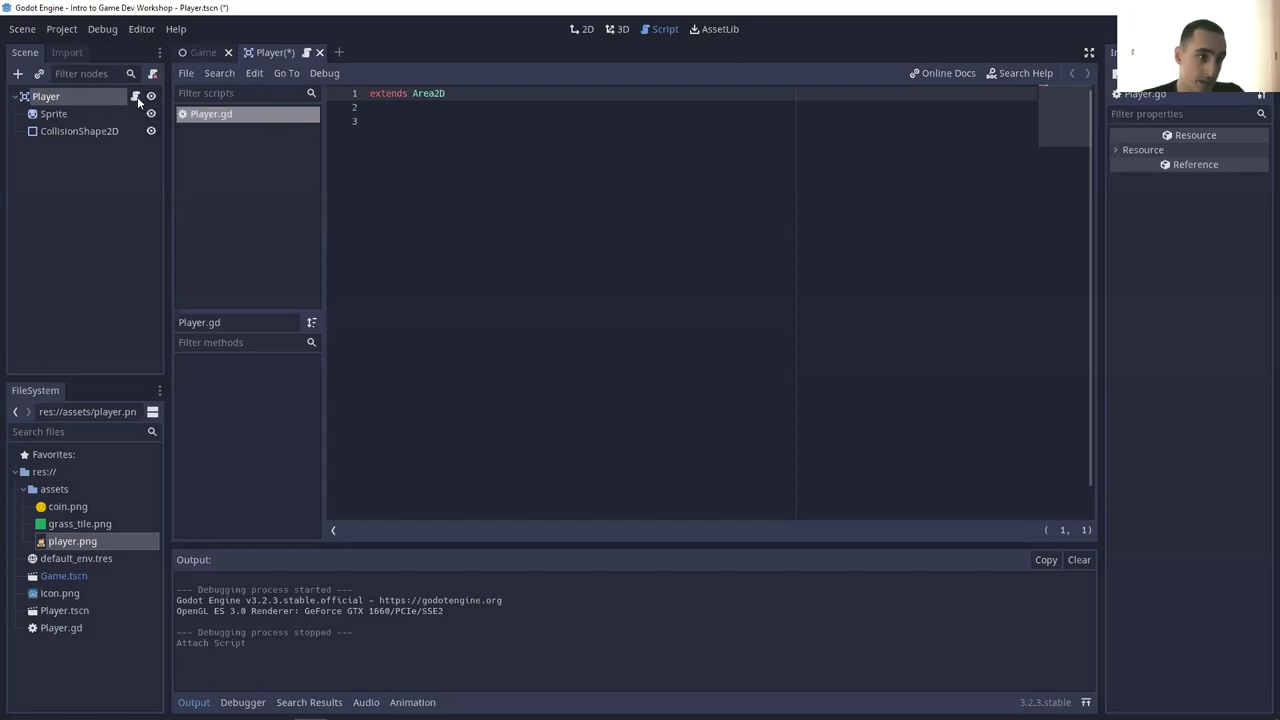
- Declare var speed = 150, add a _physics_process(delta) function containing pass, and save
left_click(443, 133)
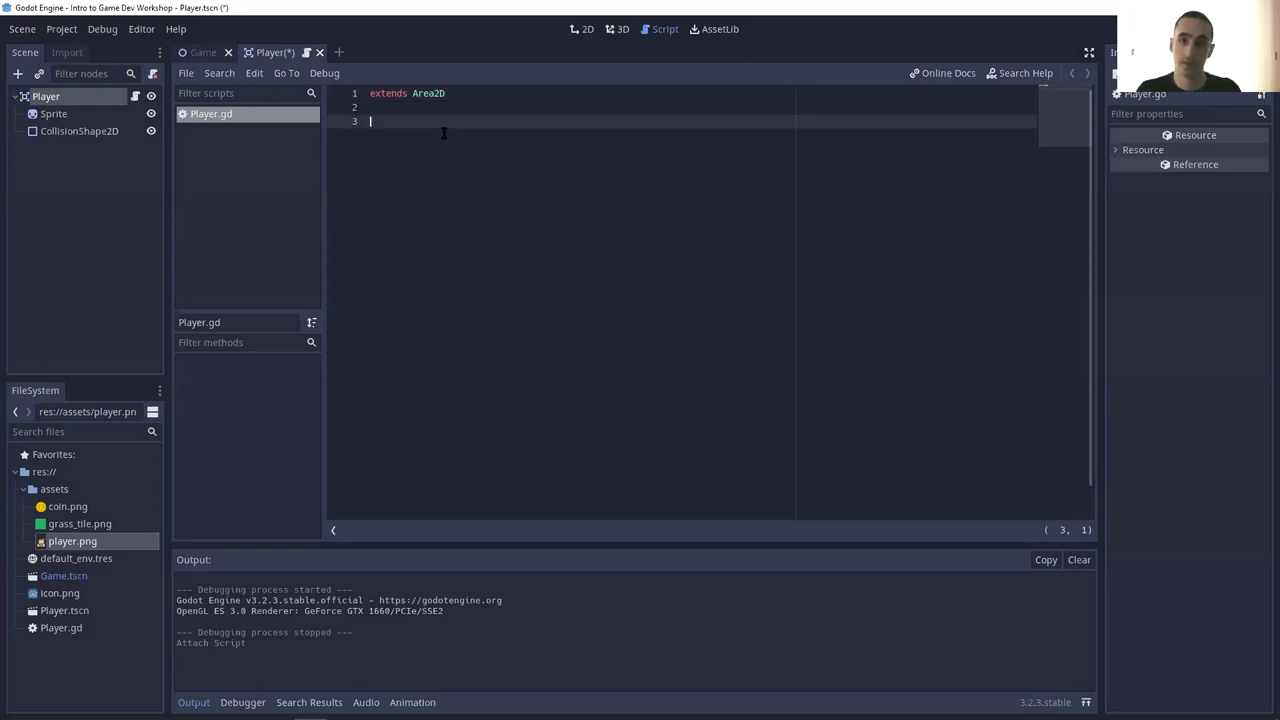
type("var speed")
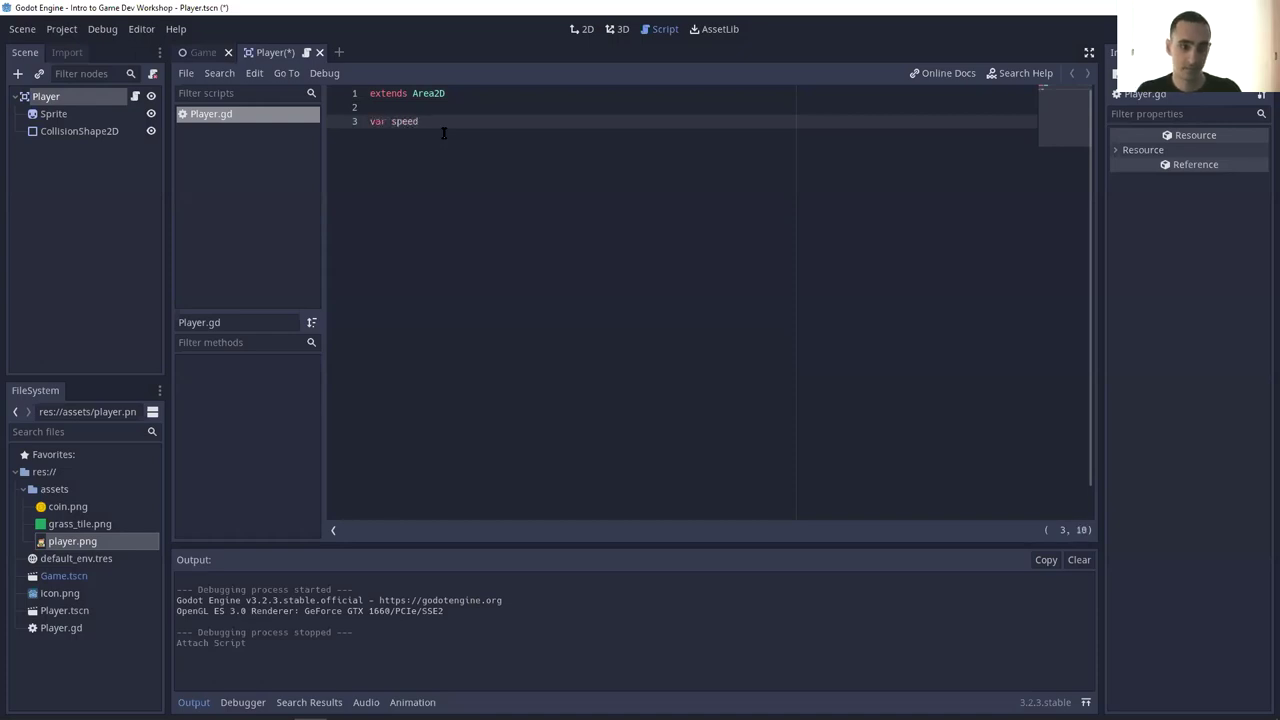
type(" = 150")
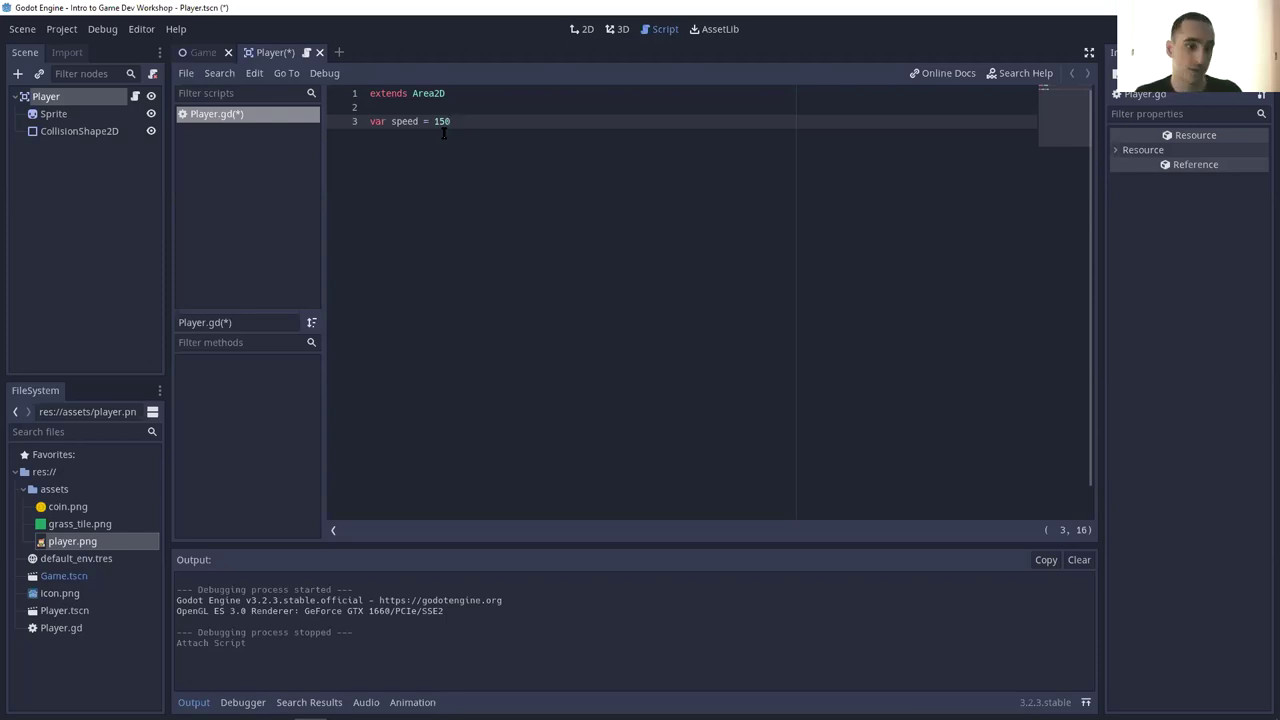
key("ctrl+shift+Right")
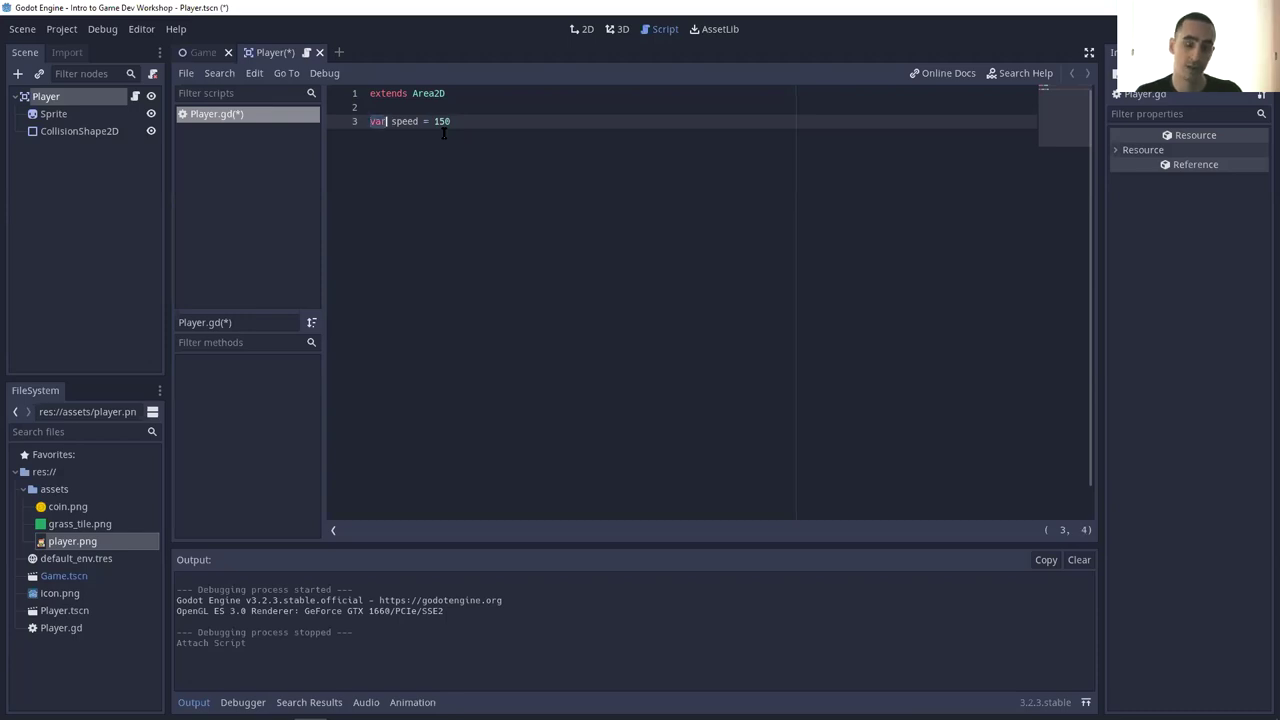
key("ctrl+Right")
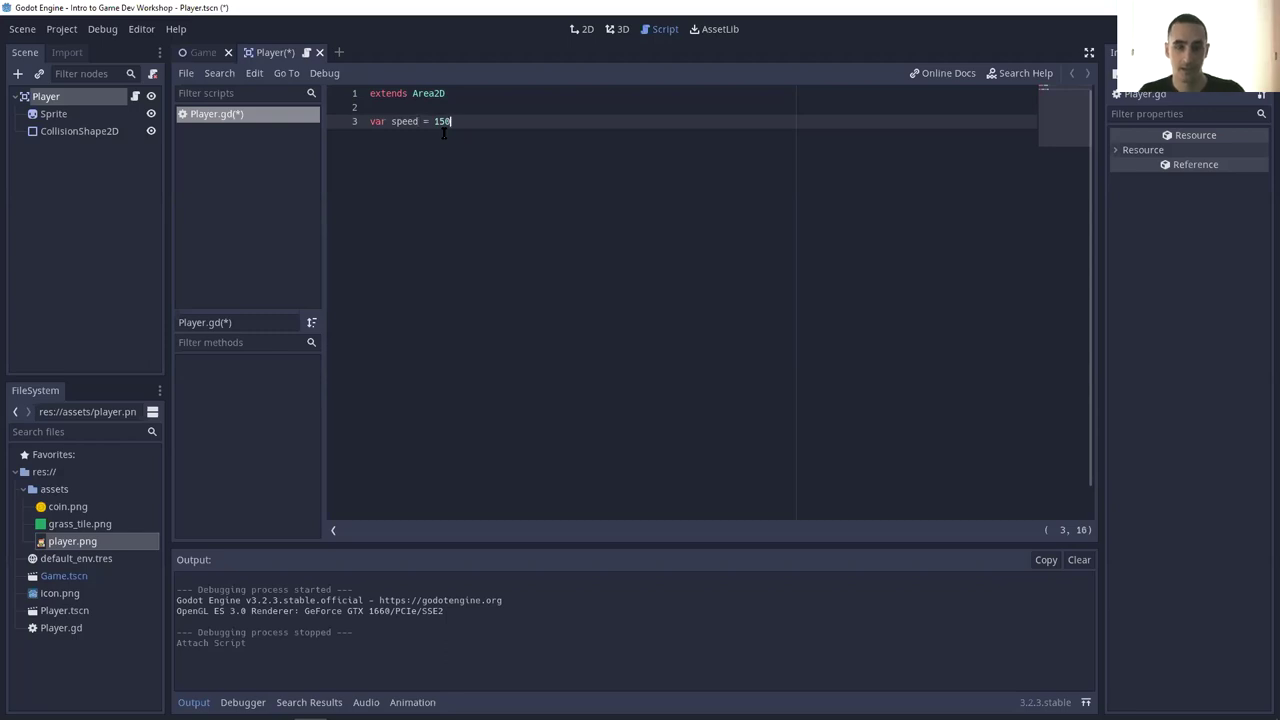
key("Return")
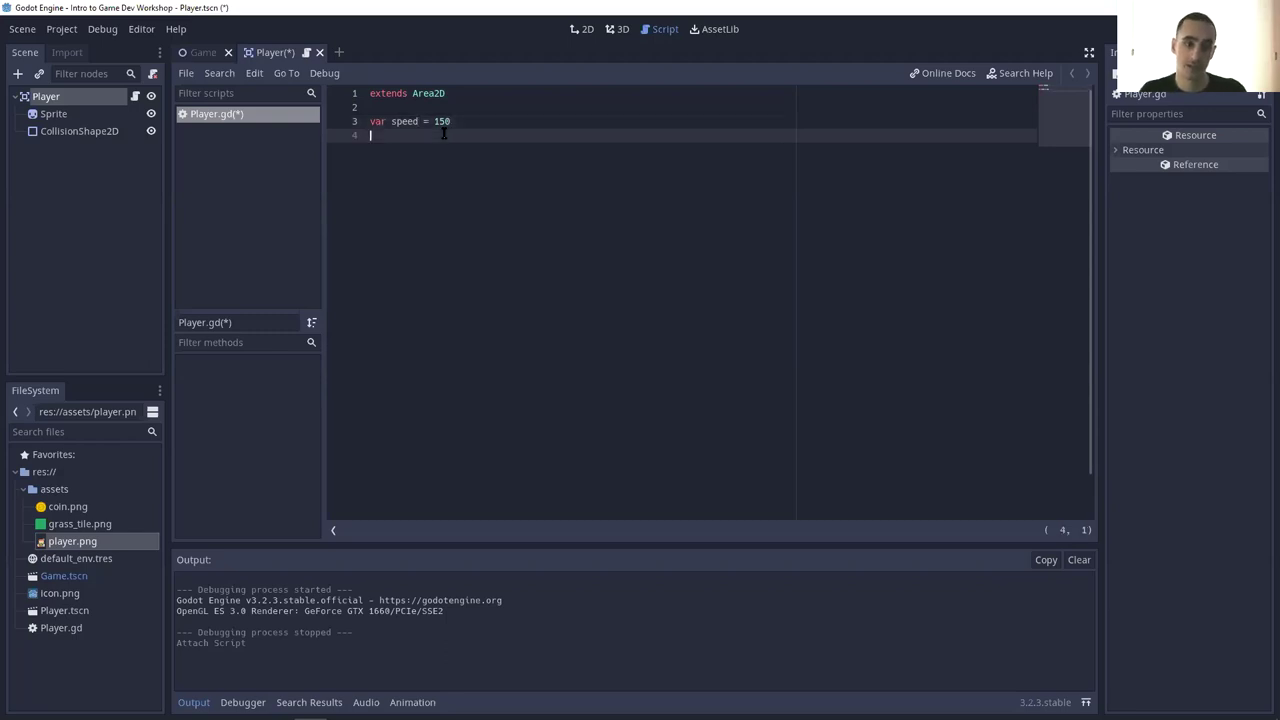
key("Return")
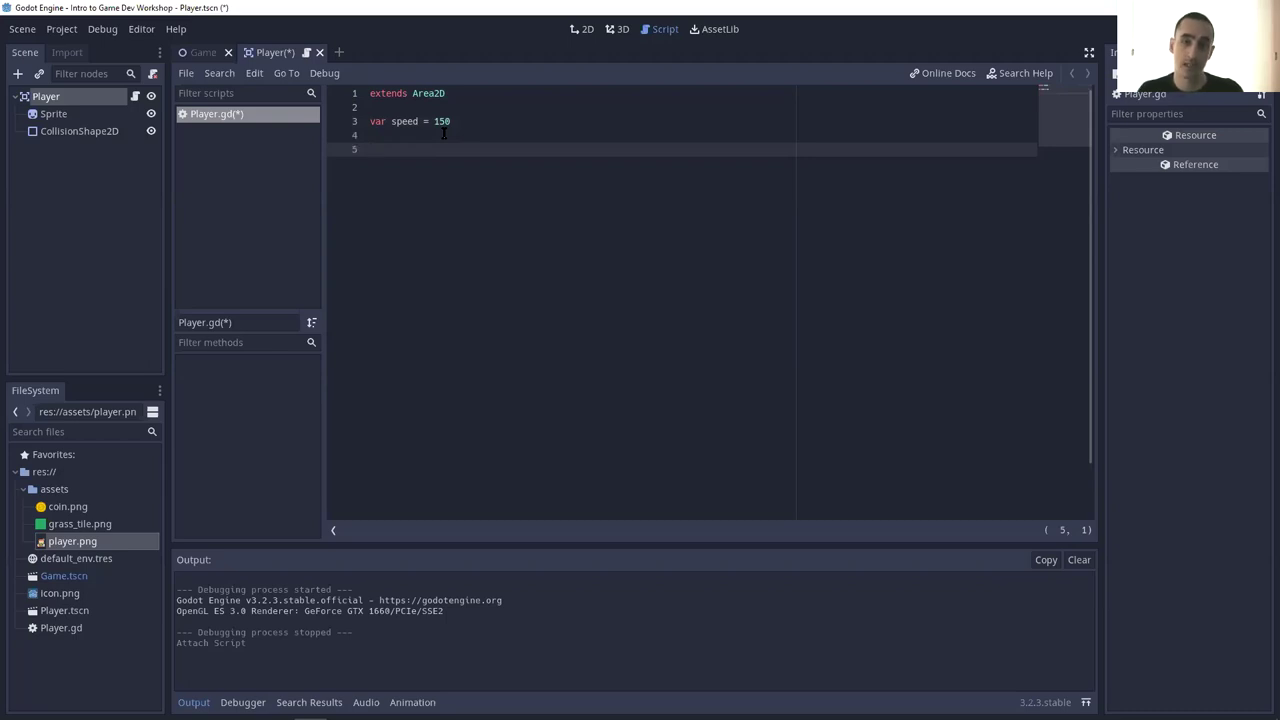
type("func _physics_process(delta):")
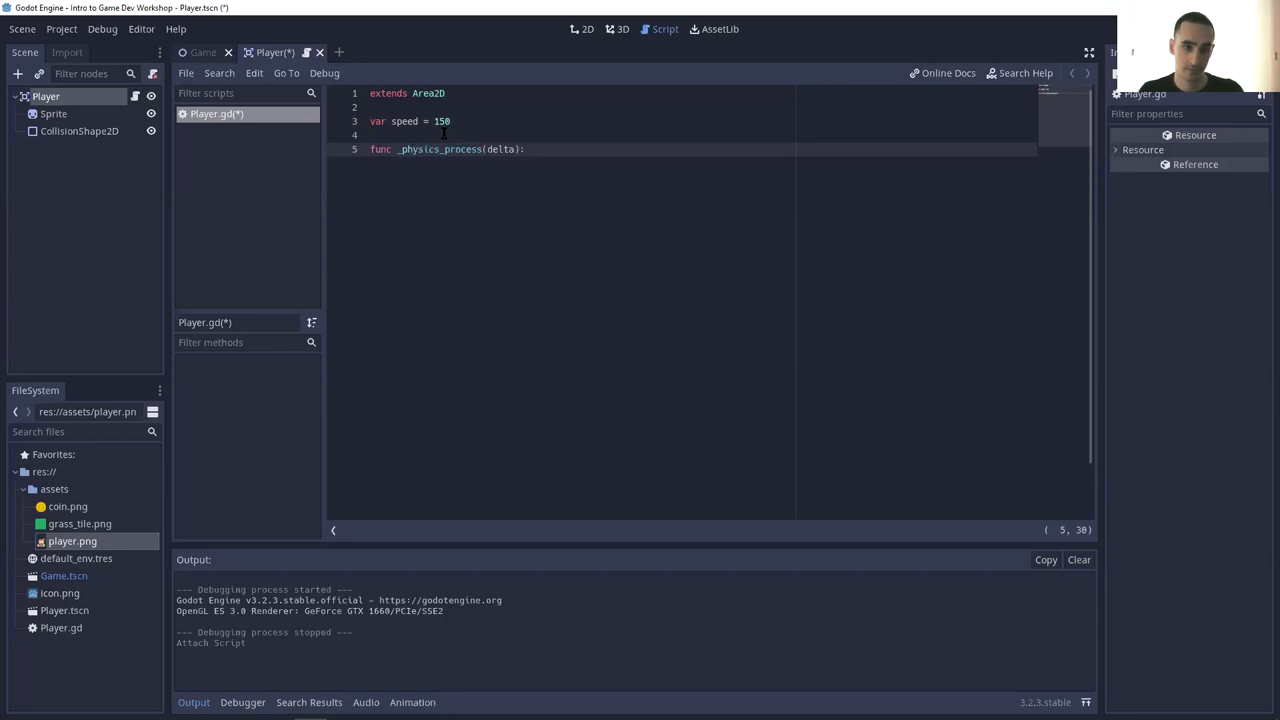
key("Return")
type("pass")
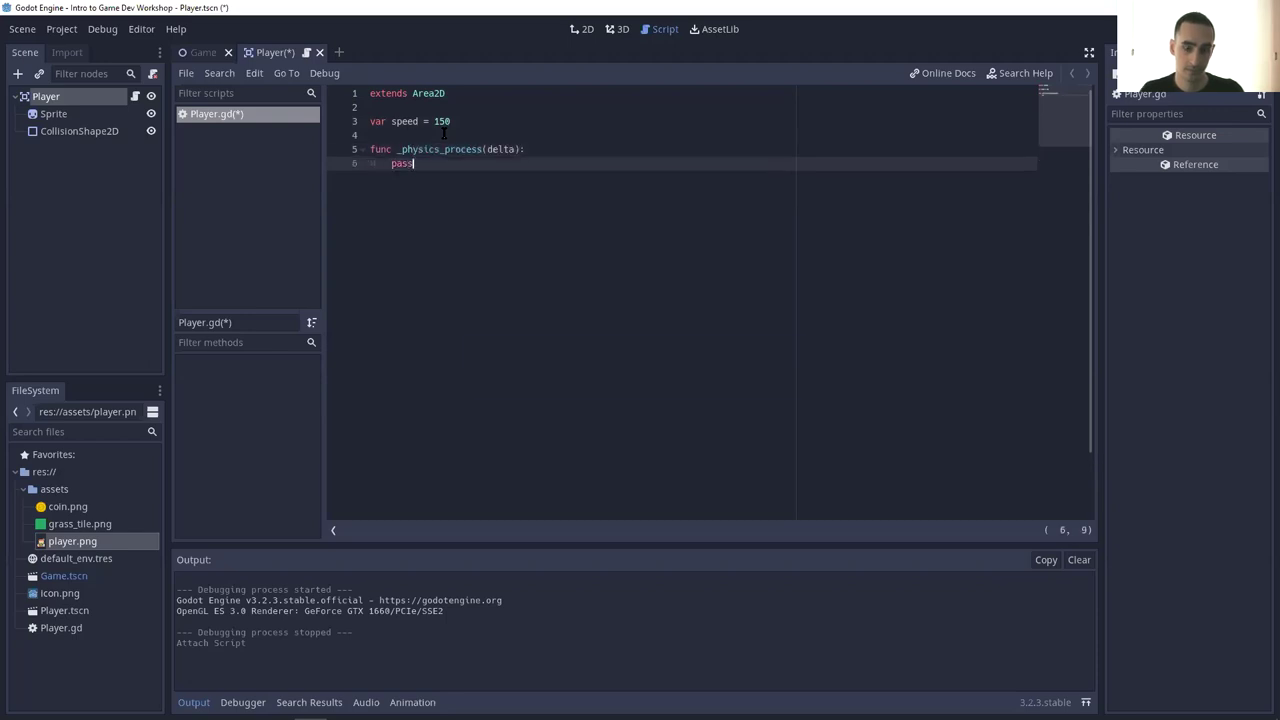
key("ctrl+s")
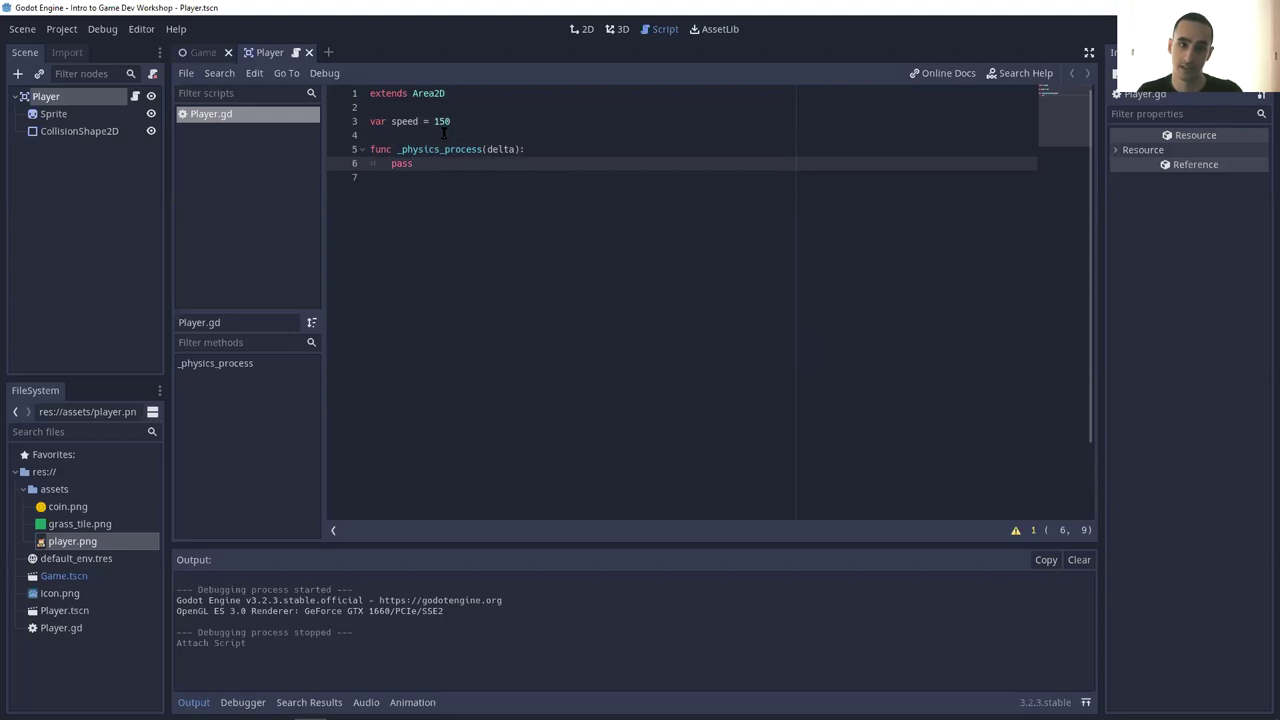
key("Up")
key("Left")
key("Left")
key("Left")
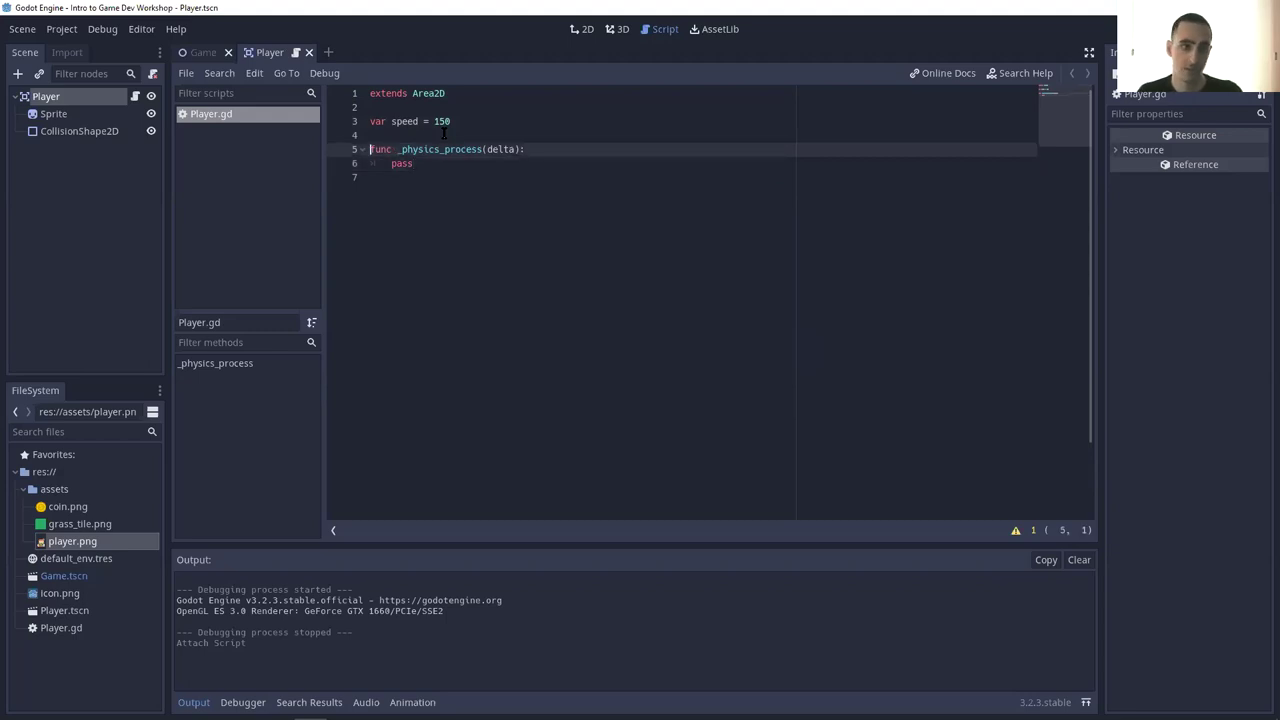
key("ctrl+shift+Right")
key("ctrl+Right")
key("ctrl+shift+Left")
key("ctrl+Right")
key("Down")
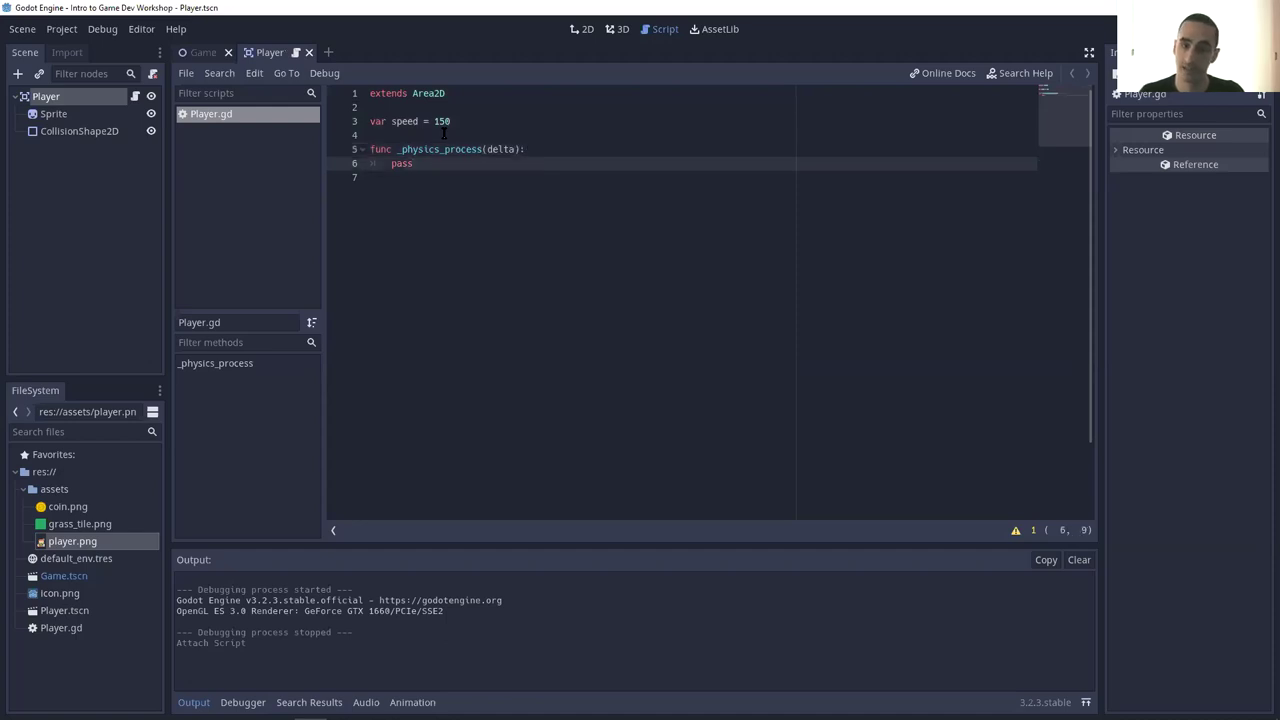
key("shift+Home")
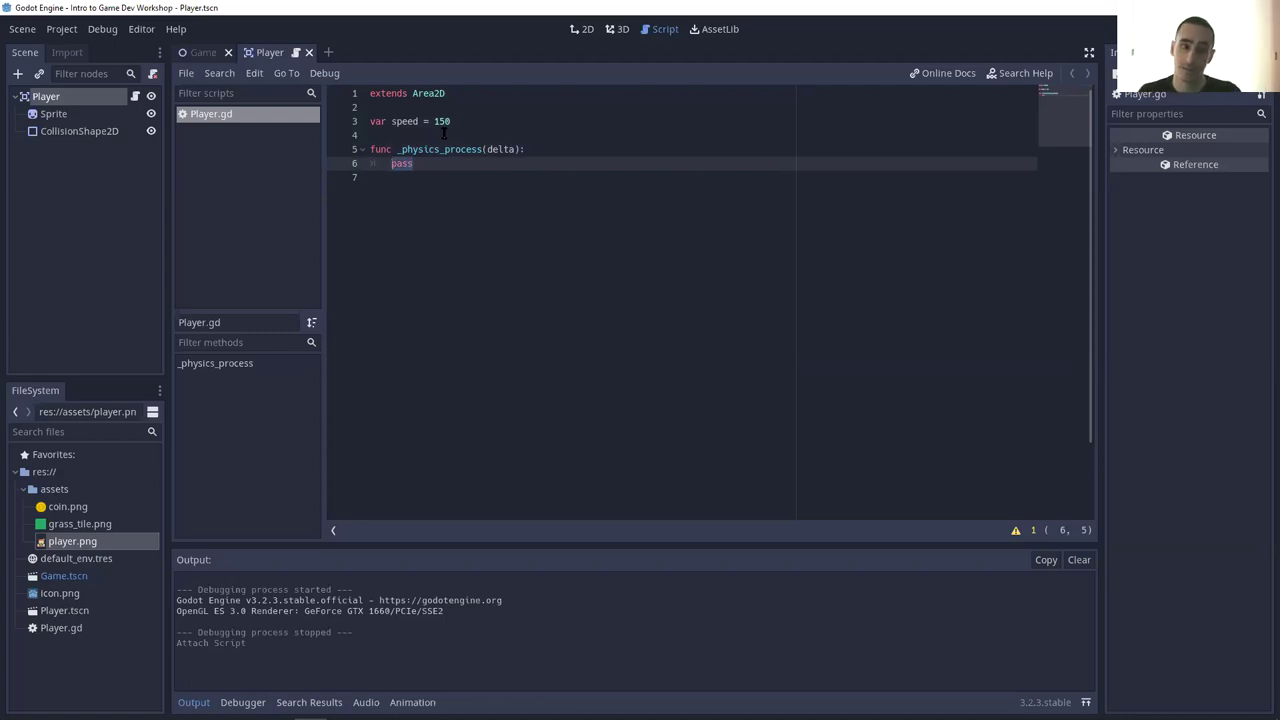
key("Up")
key("Down")
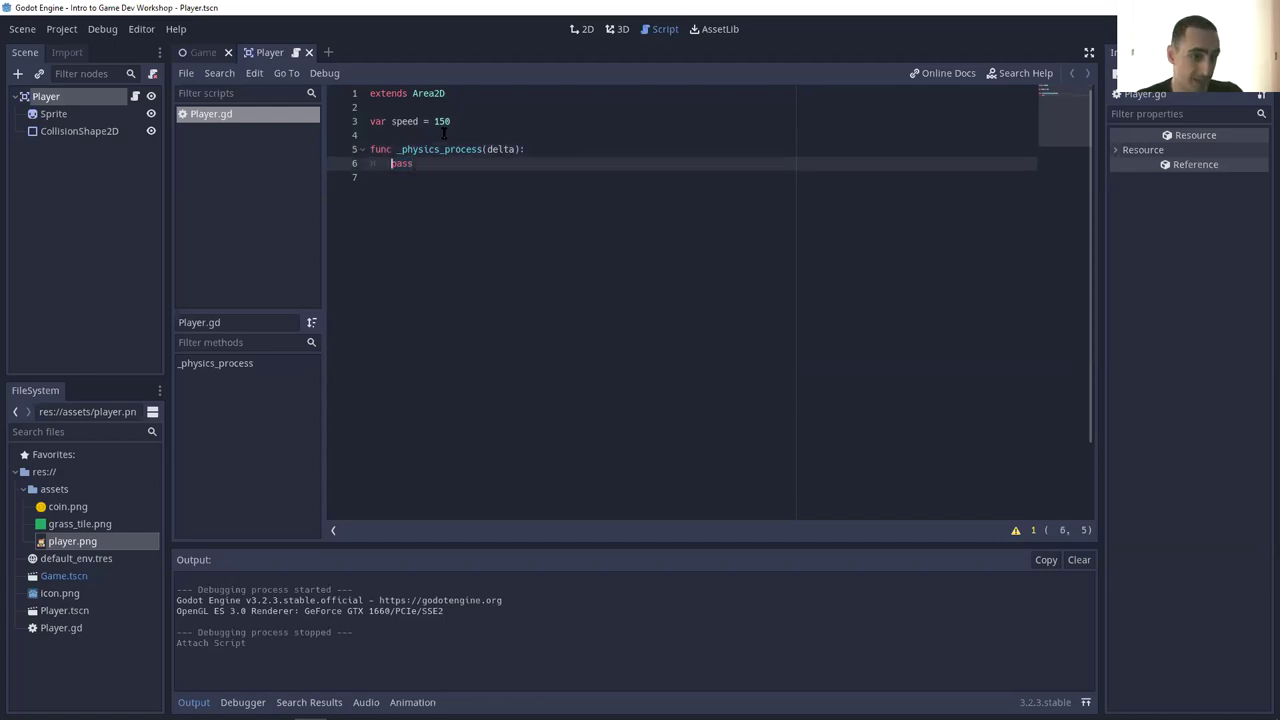
key("shift+Home")
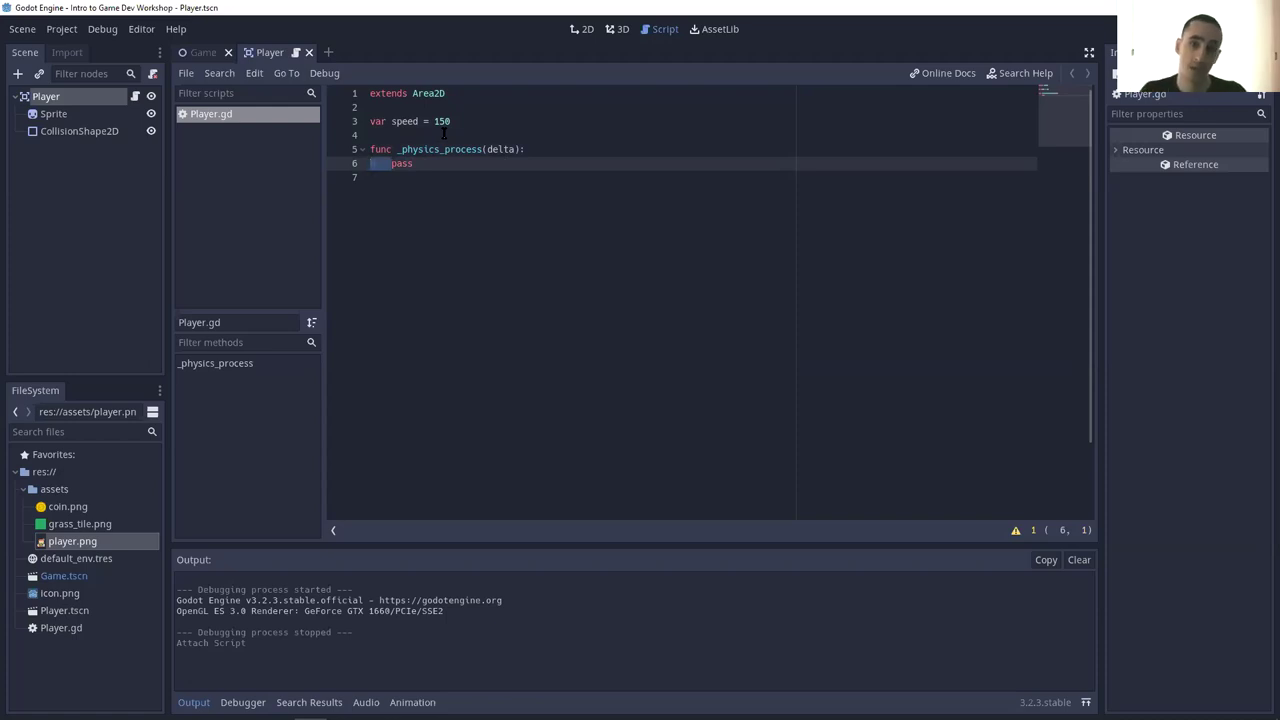
key("BackSpace")
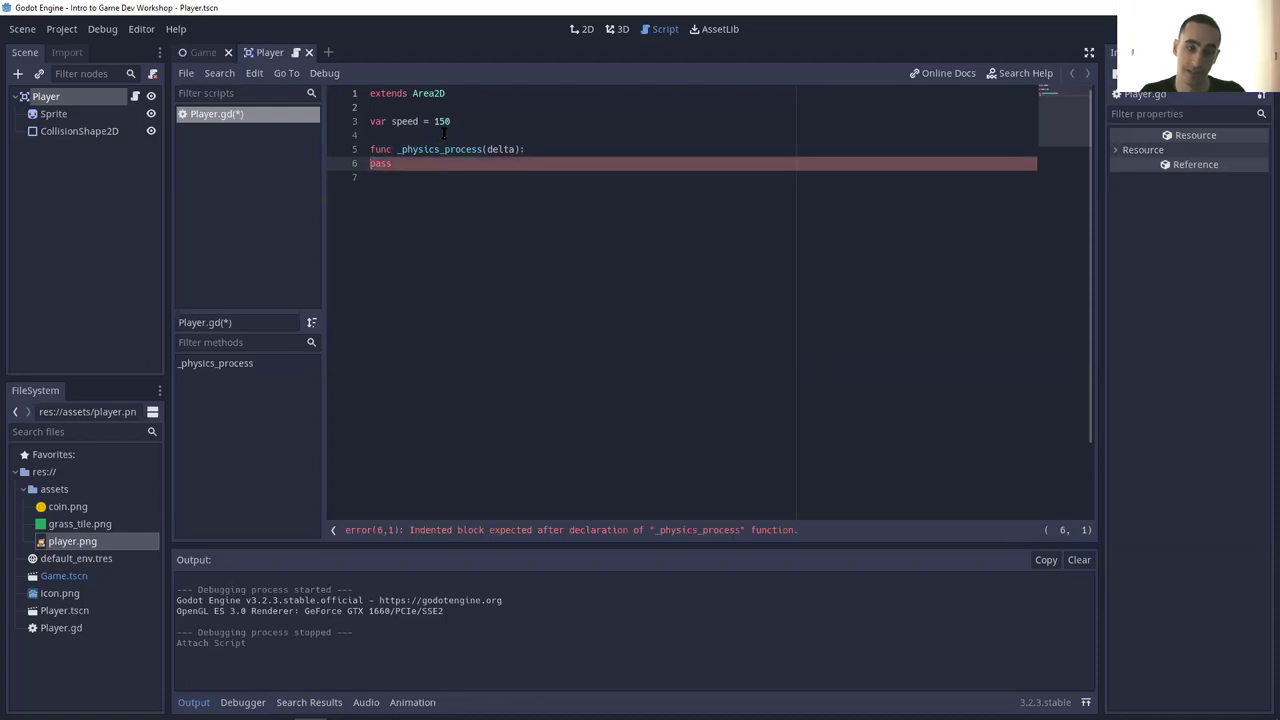
key("Tab")
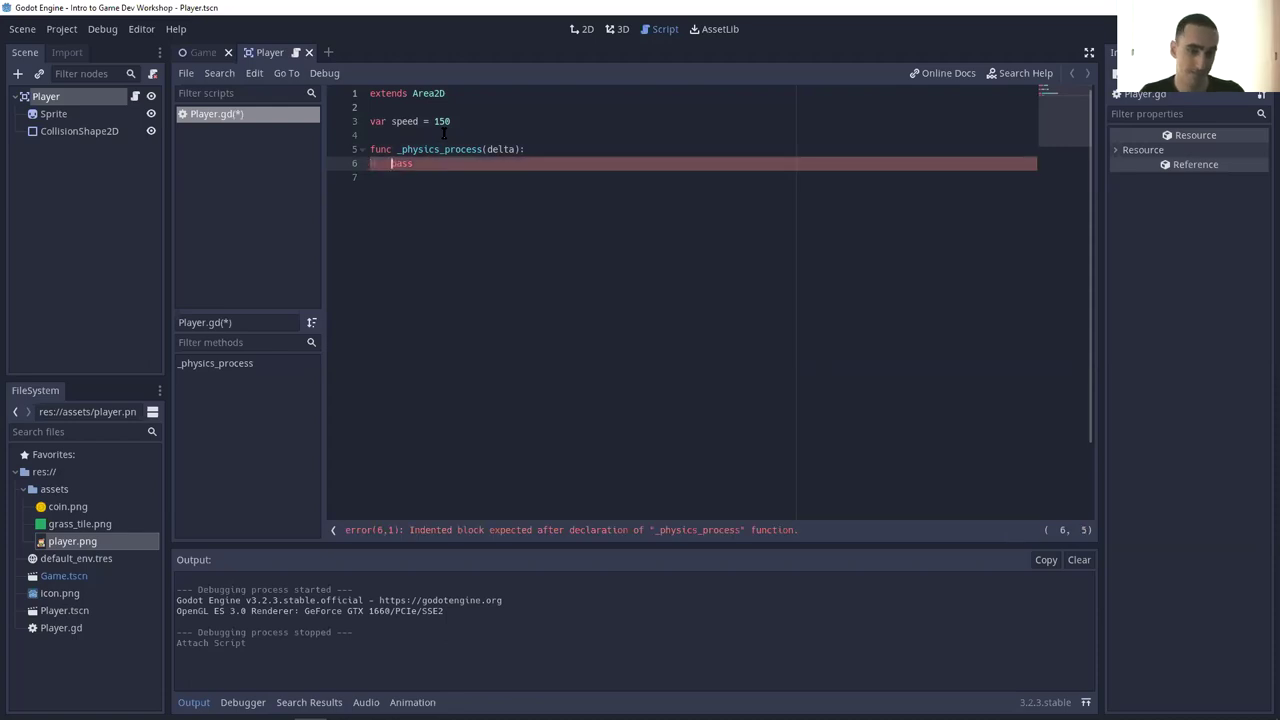
key("End")
key("ctrl+s")
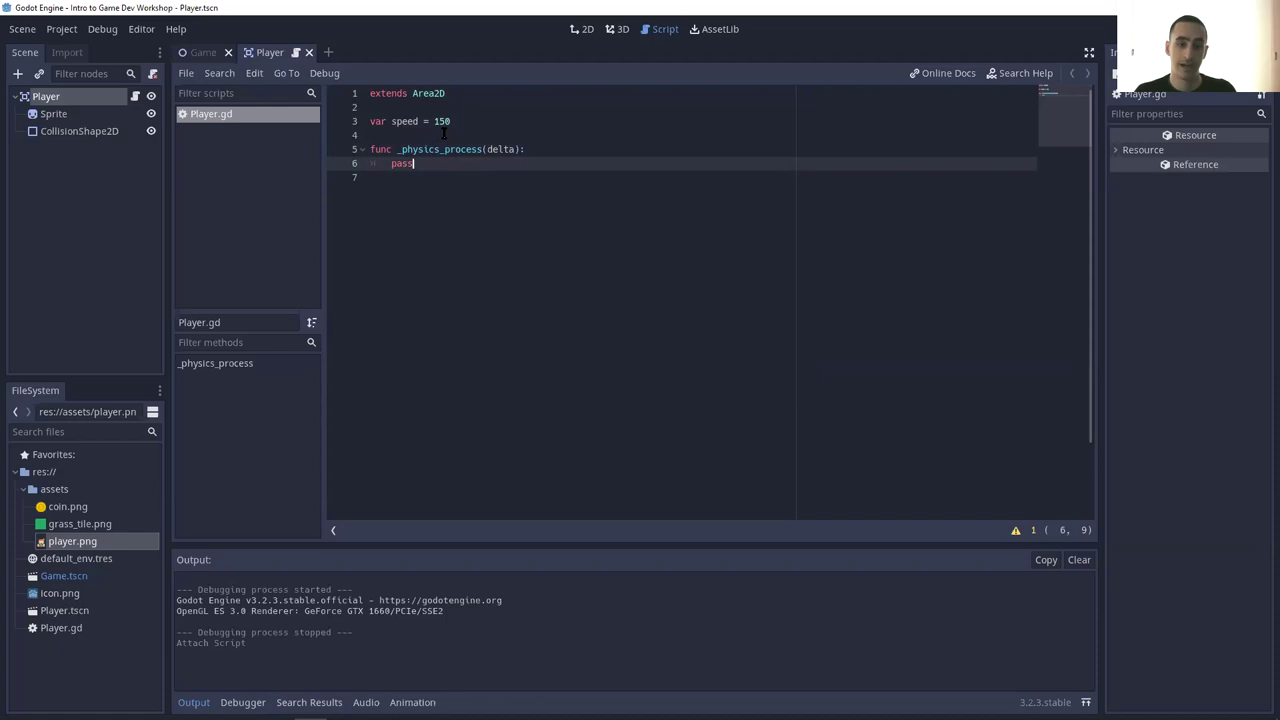
- Replace pass with print("PHYSICS PROCESS"), enlarge the Output panel, and run the game
key("ctrl+shift+Left")
type("print(\"")
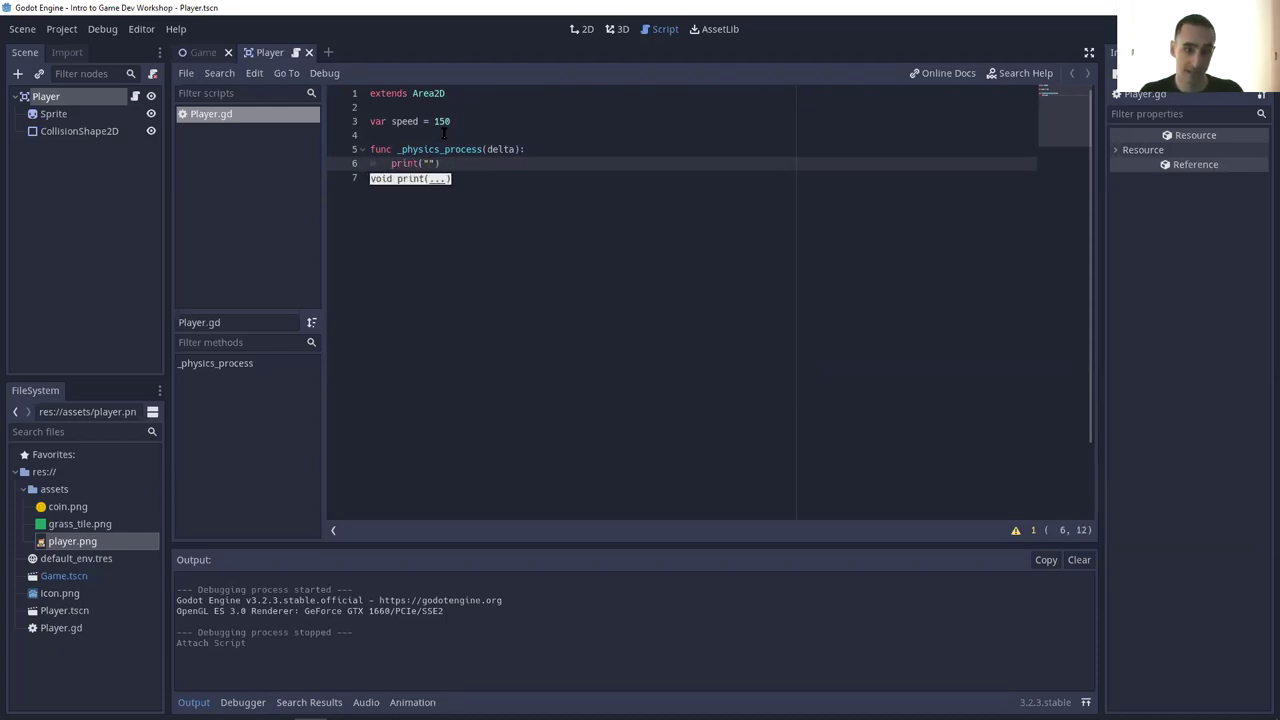
type("PHYSICS PROCESS")
key("End")
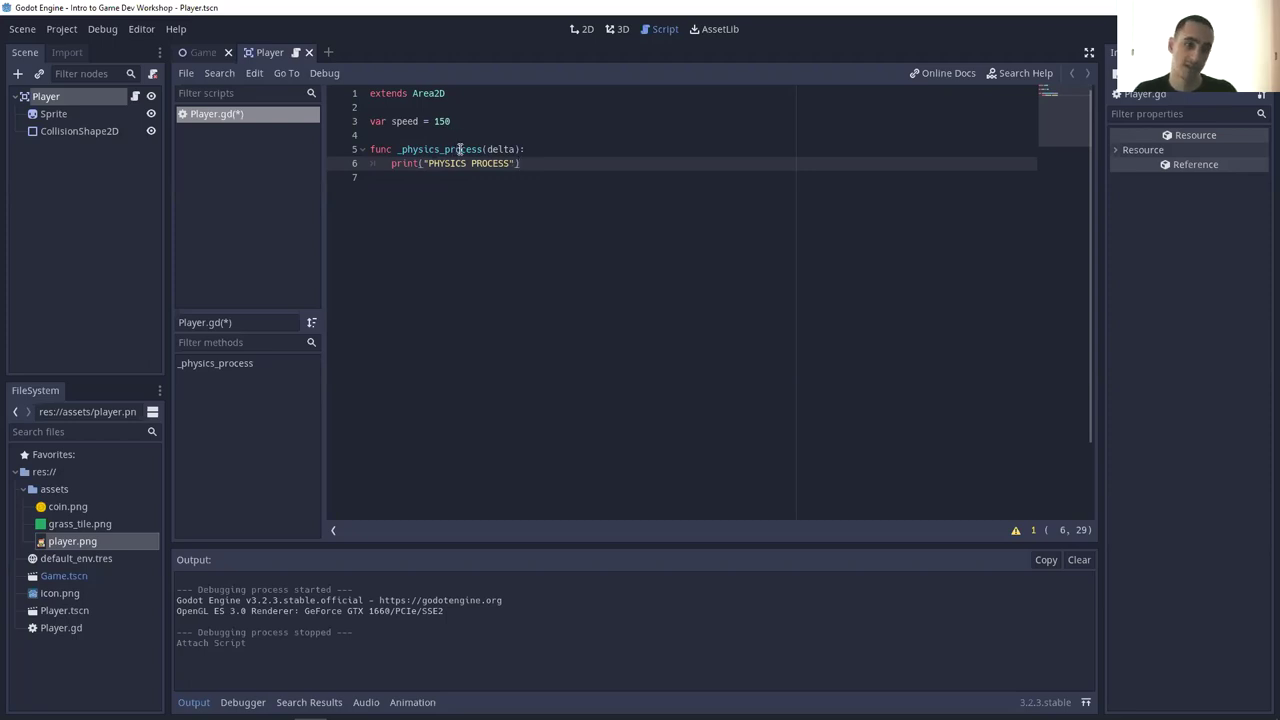
left_click_drag(520, 165, 392, 165)
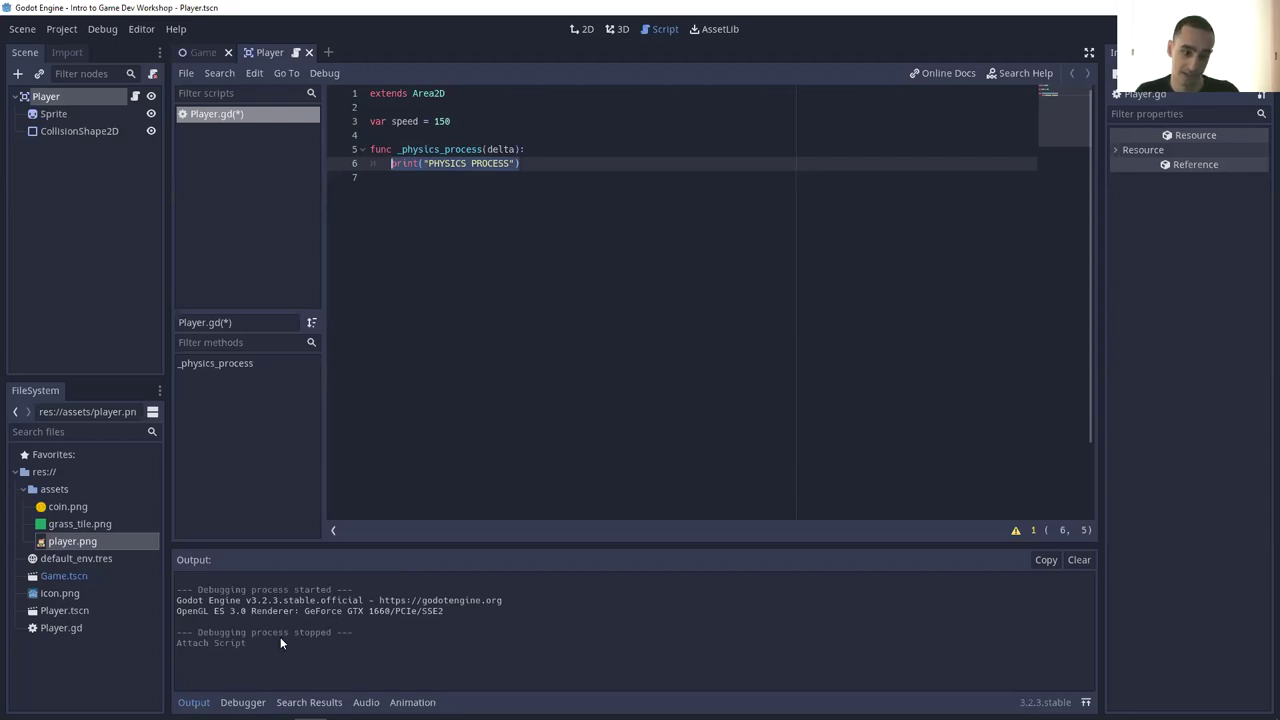
left_click_drag(383, 546, 455, 366)
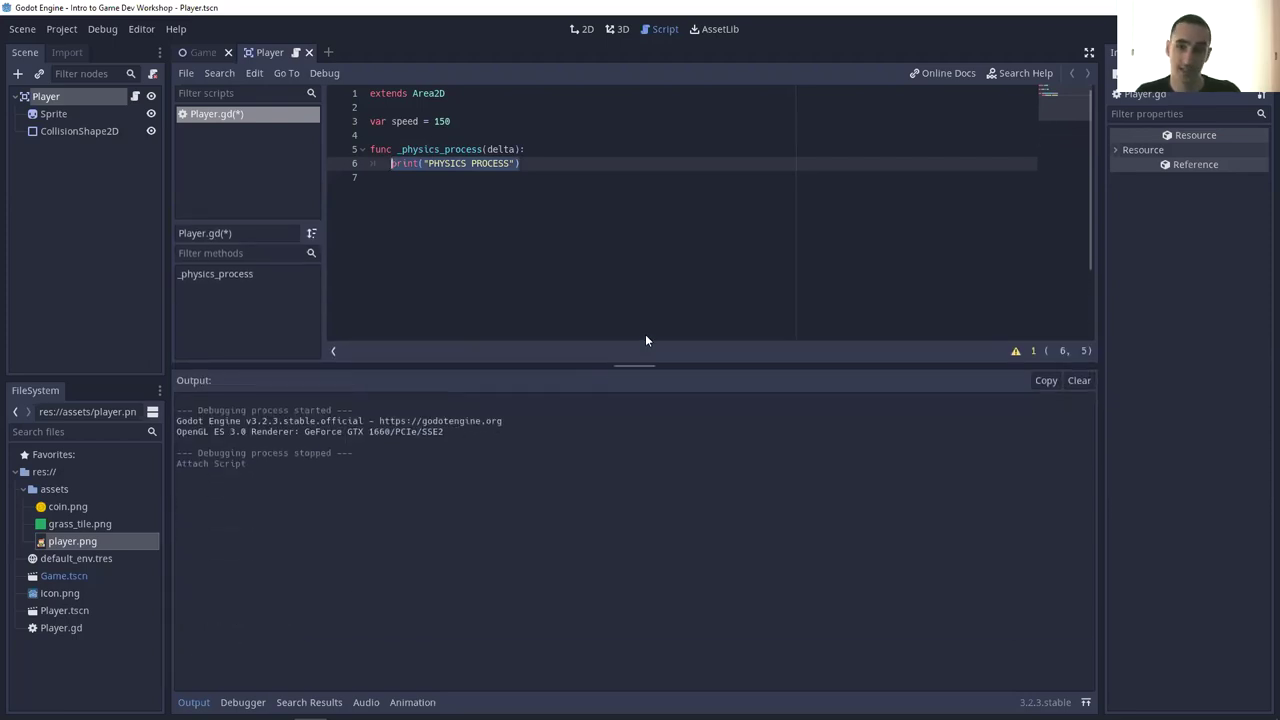
left_click(1168, 29)
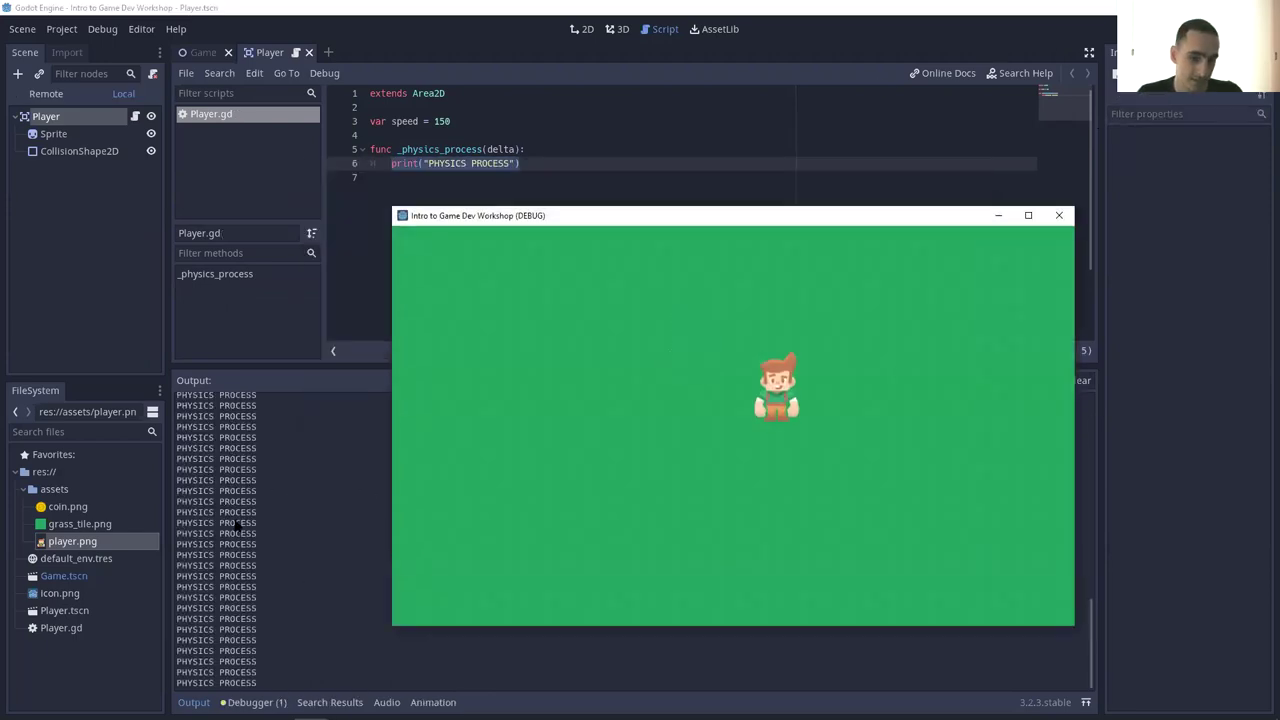
- Clear the Output log and stop the running game with F8
left_click(365, 526)
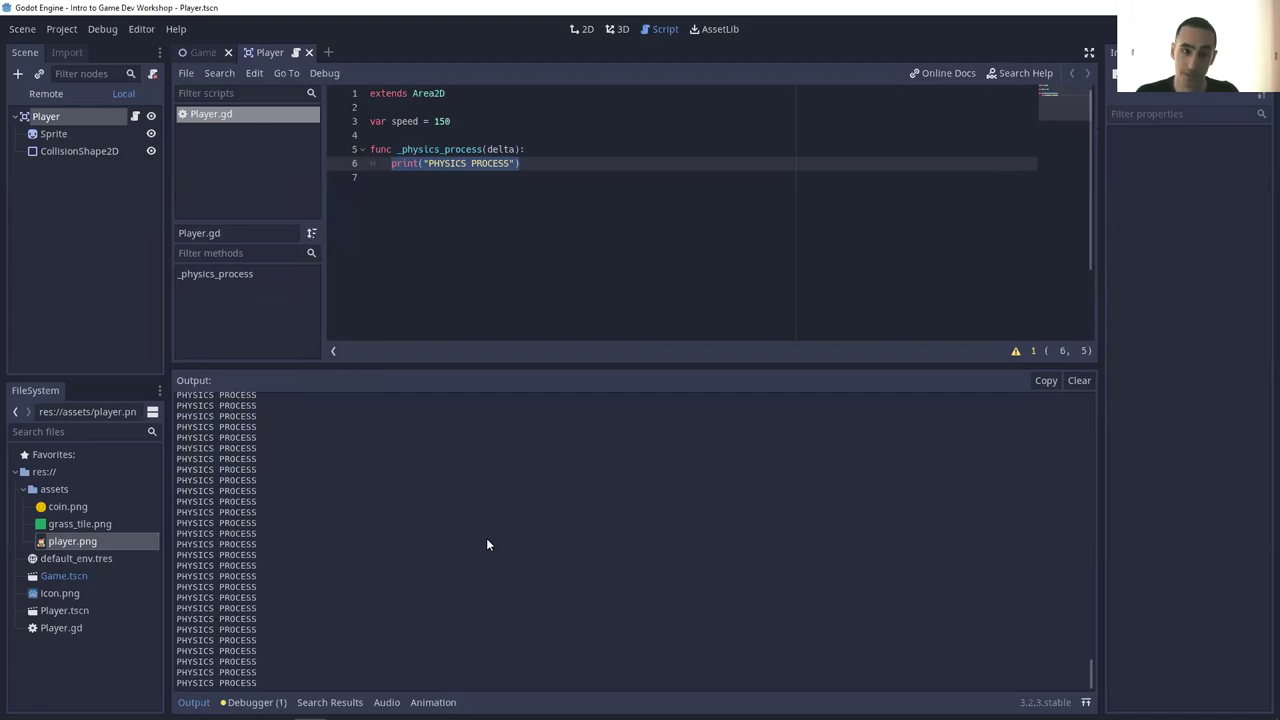
left_click(1082, 380)
left_click_drag(521, 163, 391, 149)
left_click(1080, 380)
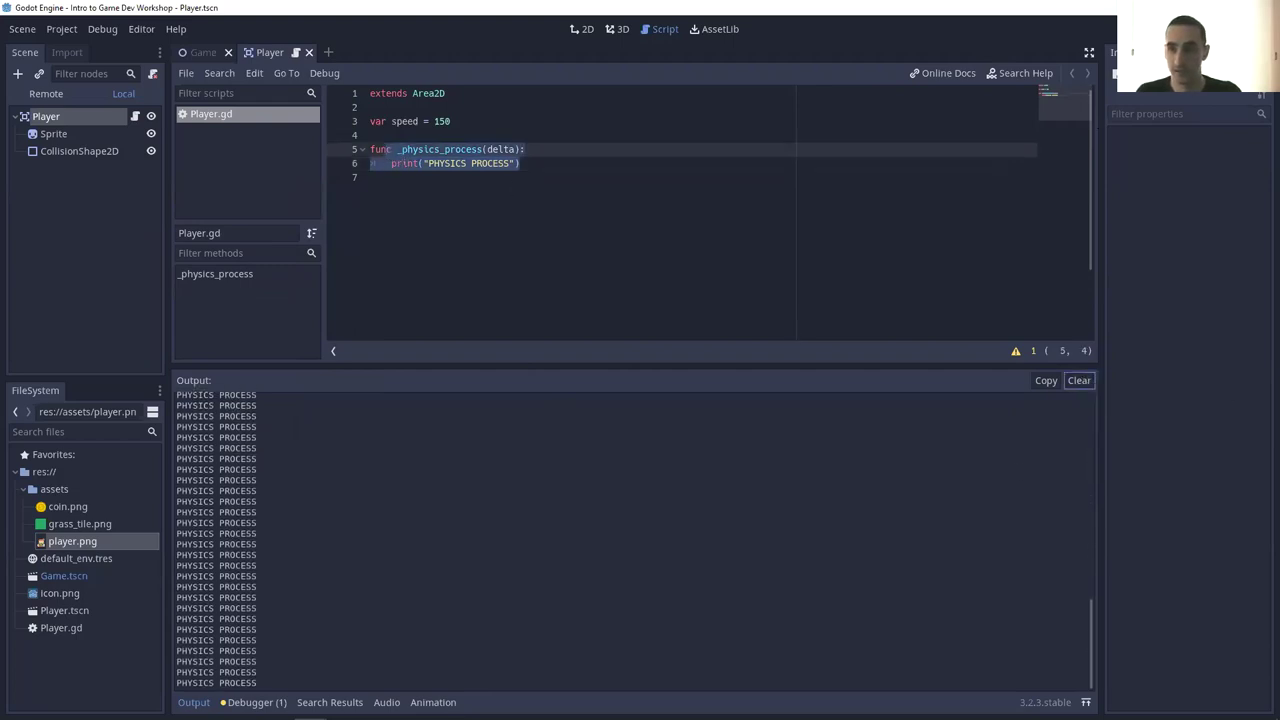
key("F8")
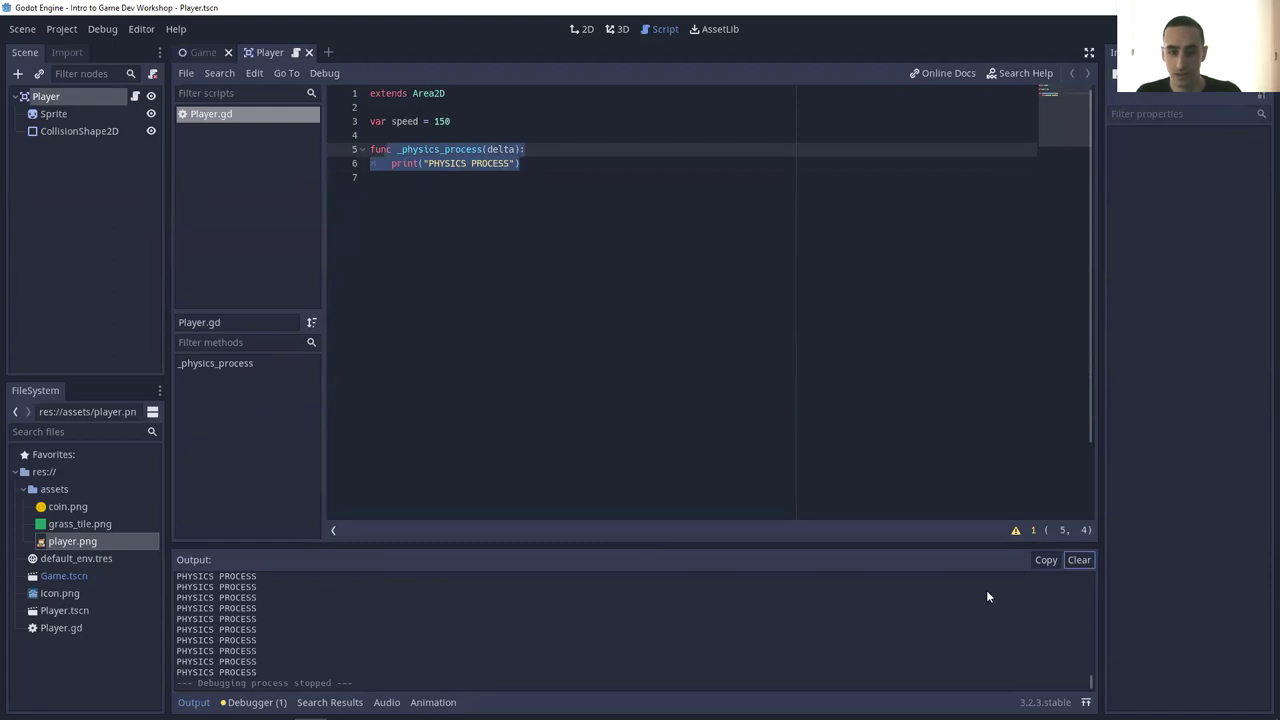
- Replace the print line in _physics_process with pass
left_click(565, 160)
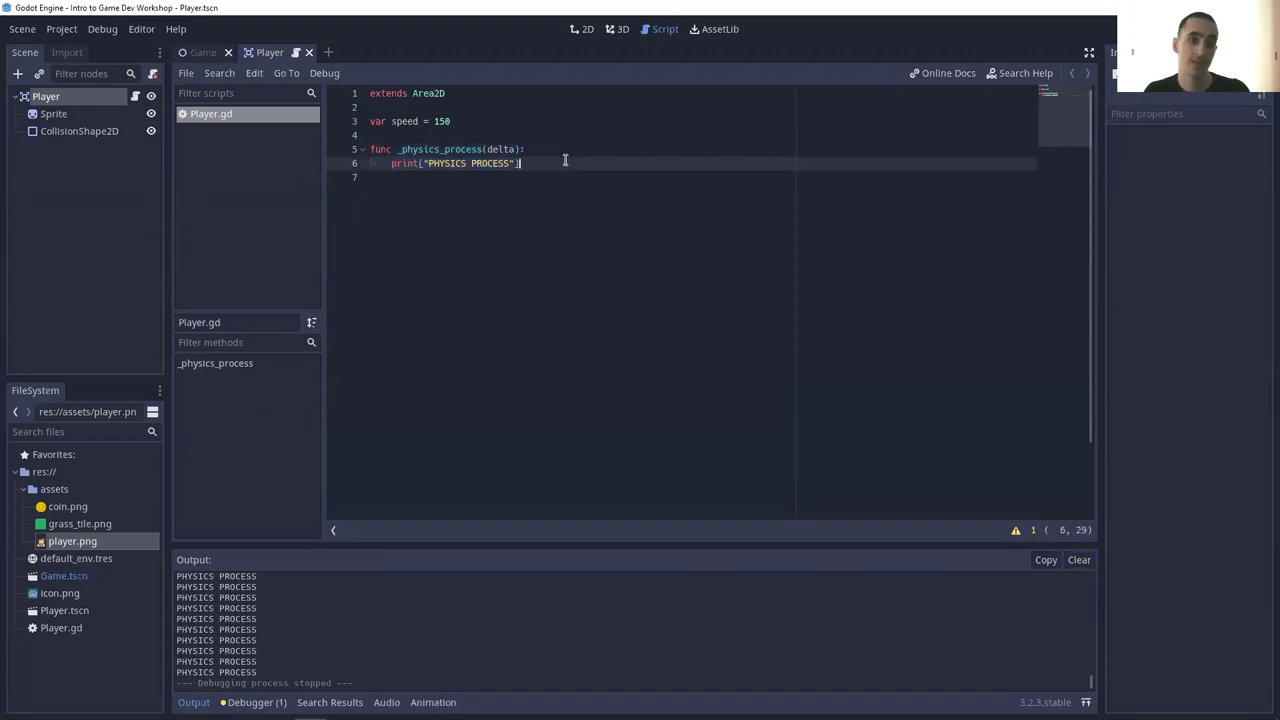
key("shift+Up")
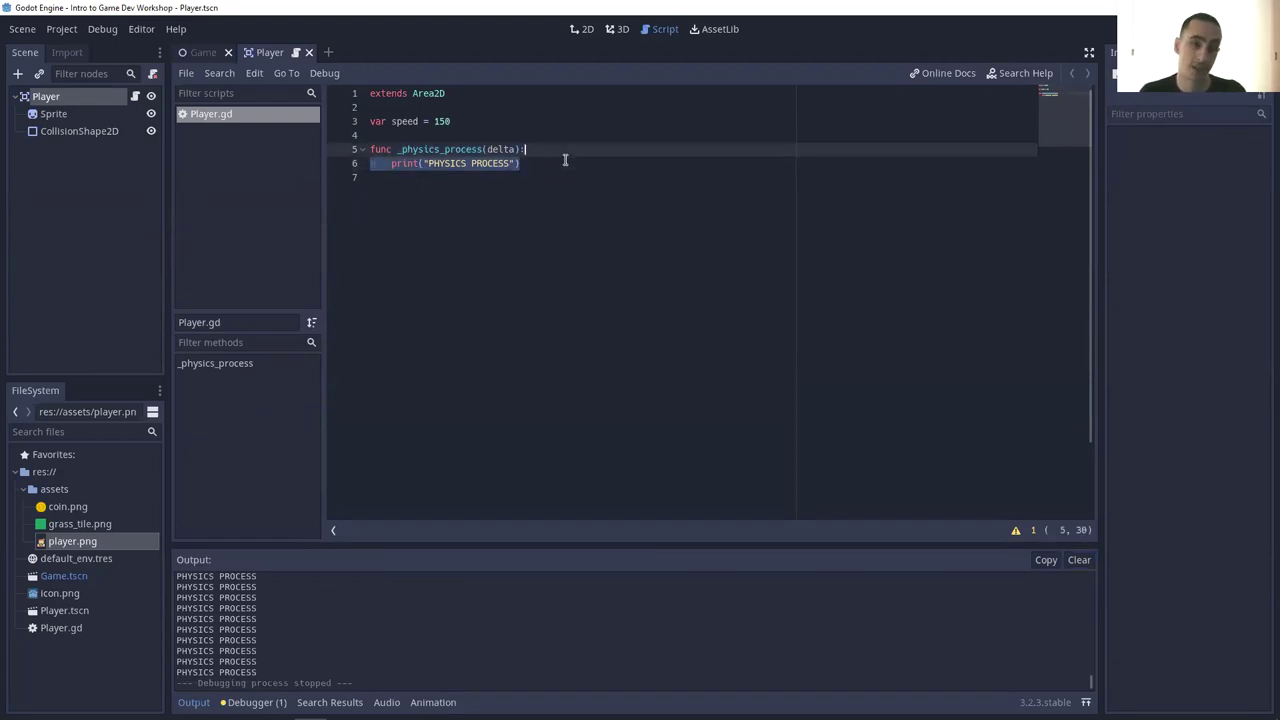
key("Return")
type("pass")
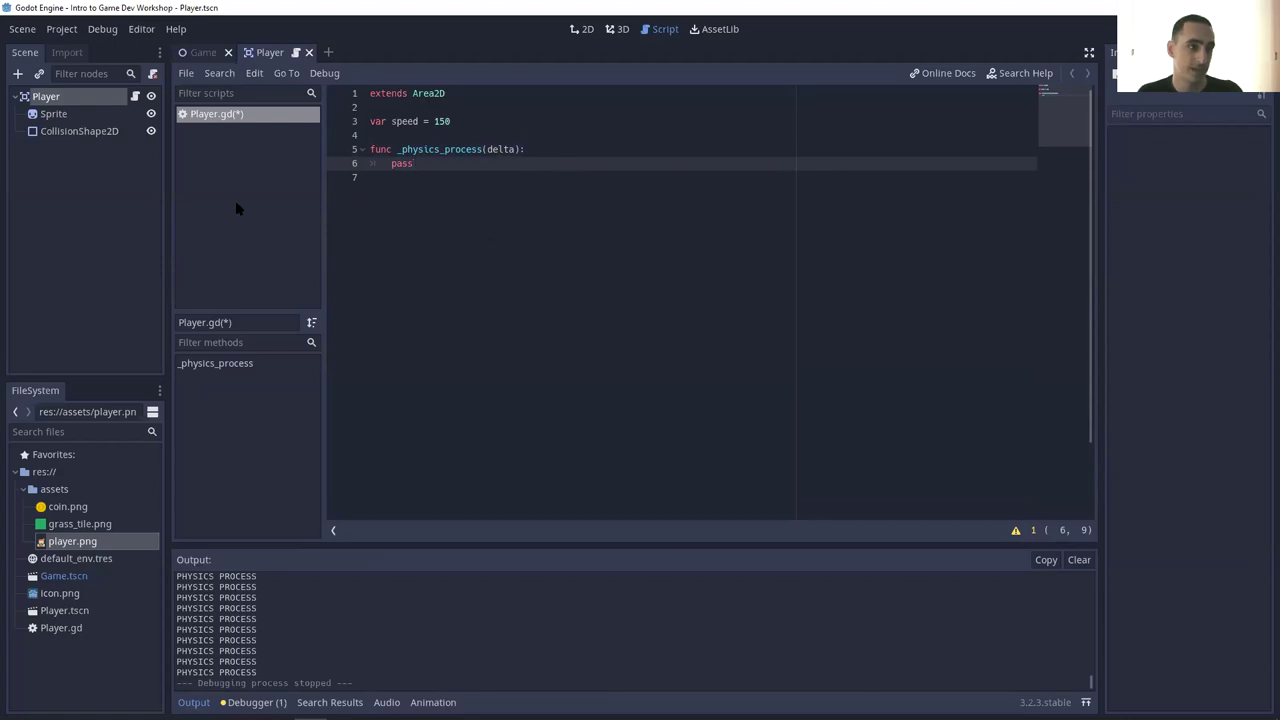
- Open Project Settings from the Project menu and move the window aside
left_click(62, 30)
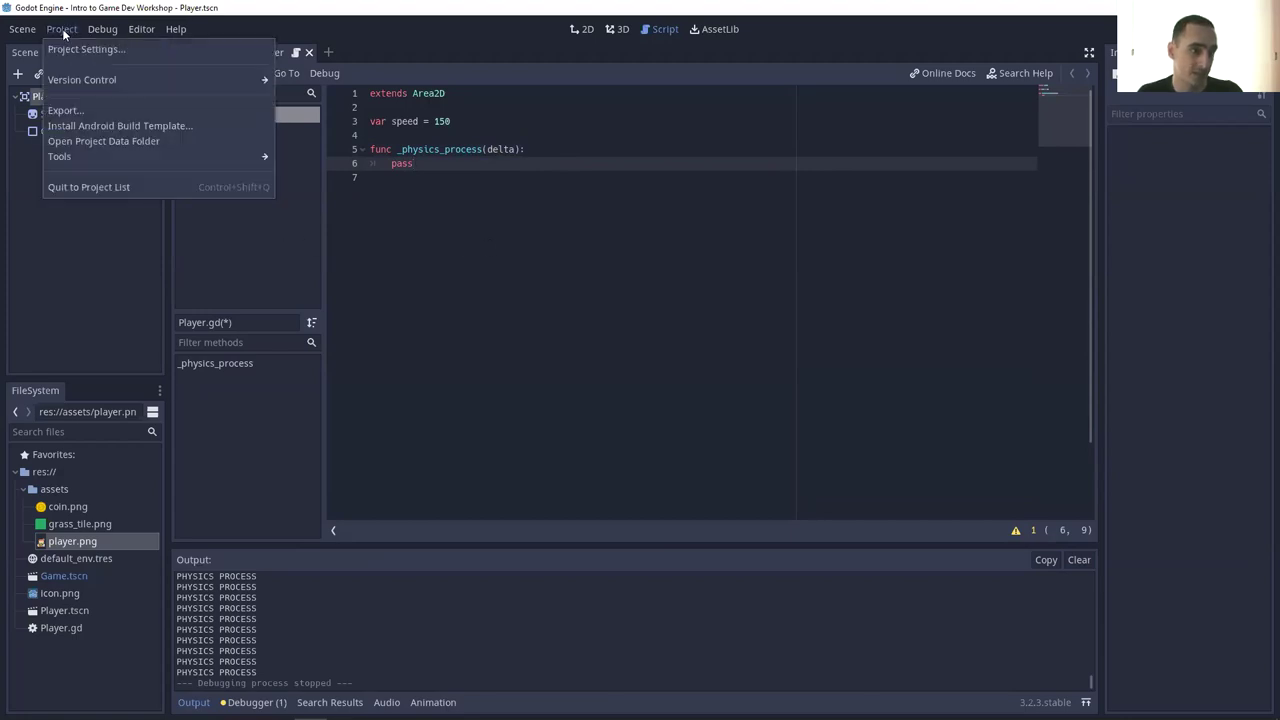
left_click(76, 49)
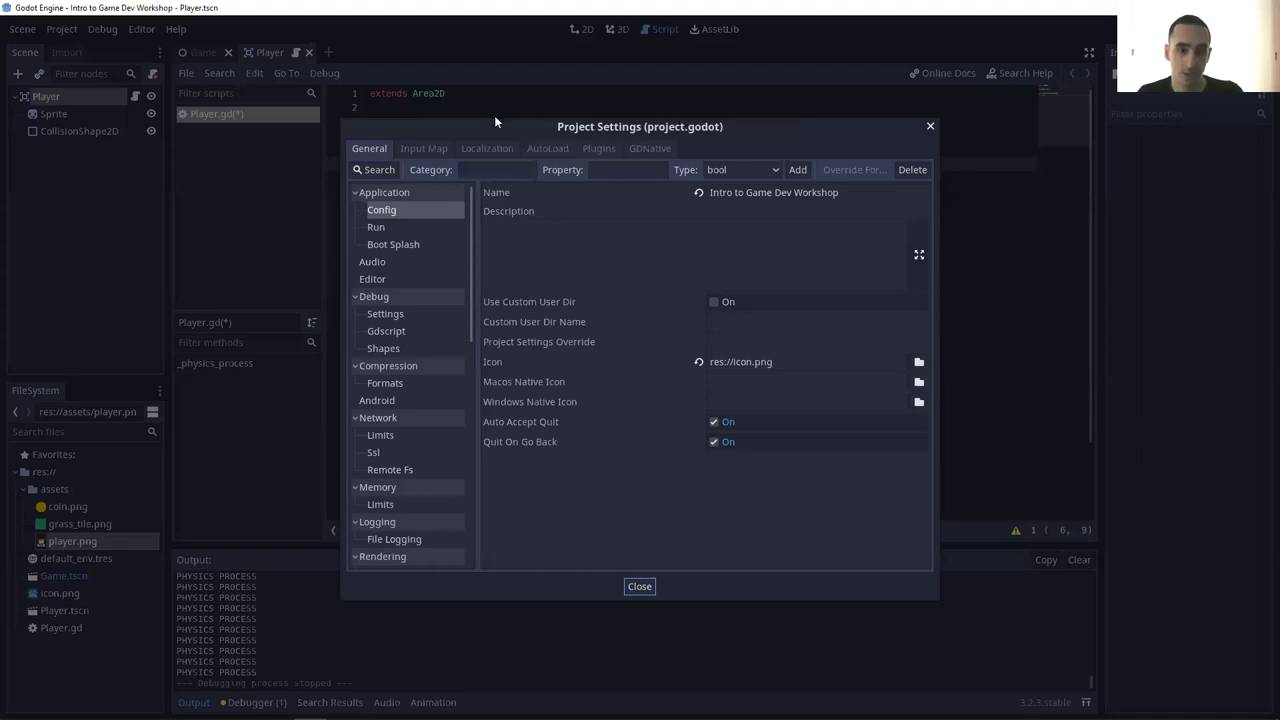
left_click_drag(470, 123, 508, 116)
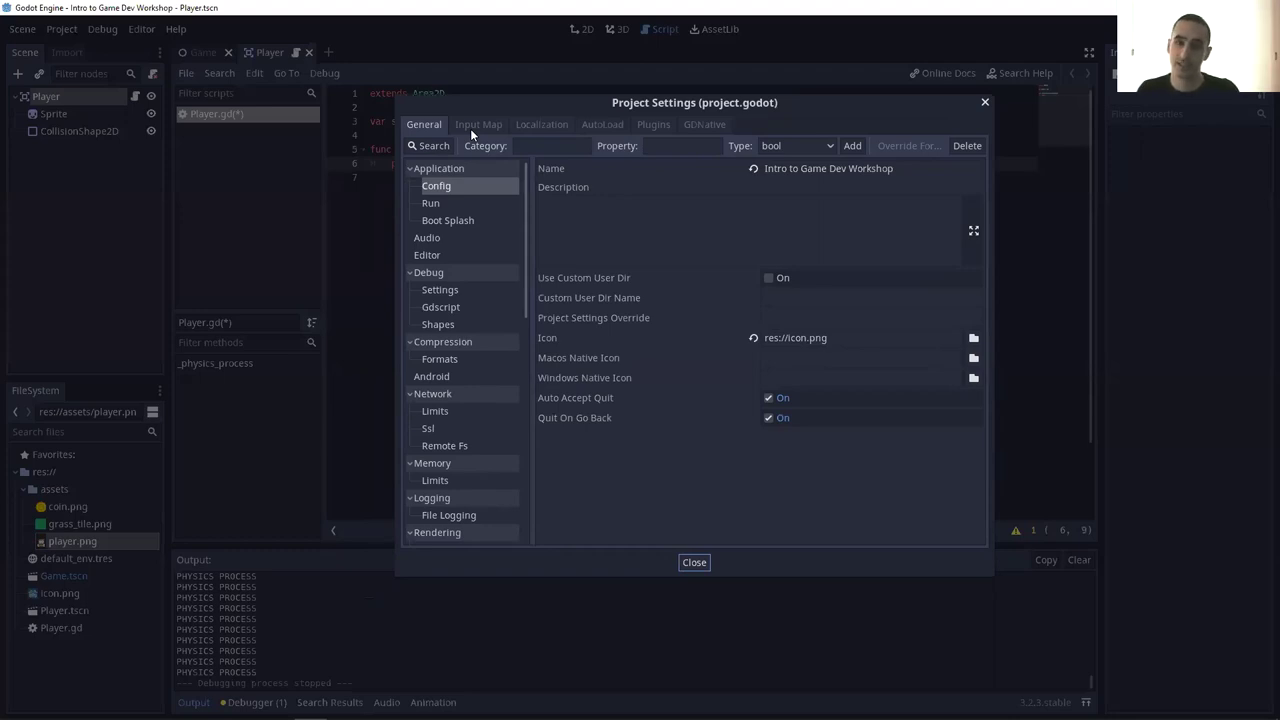
left_click(474, 125)
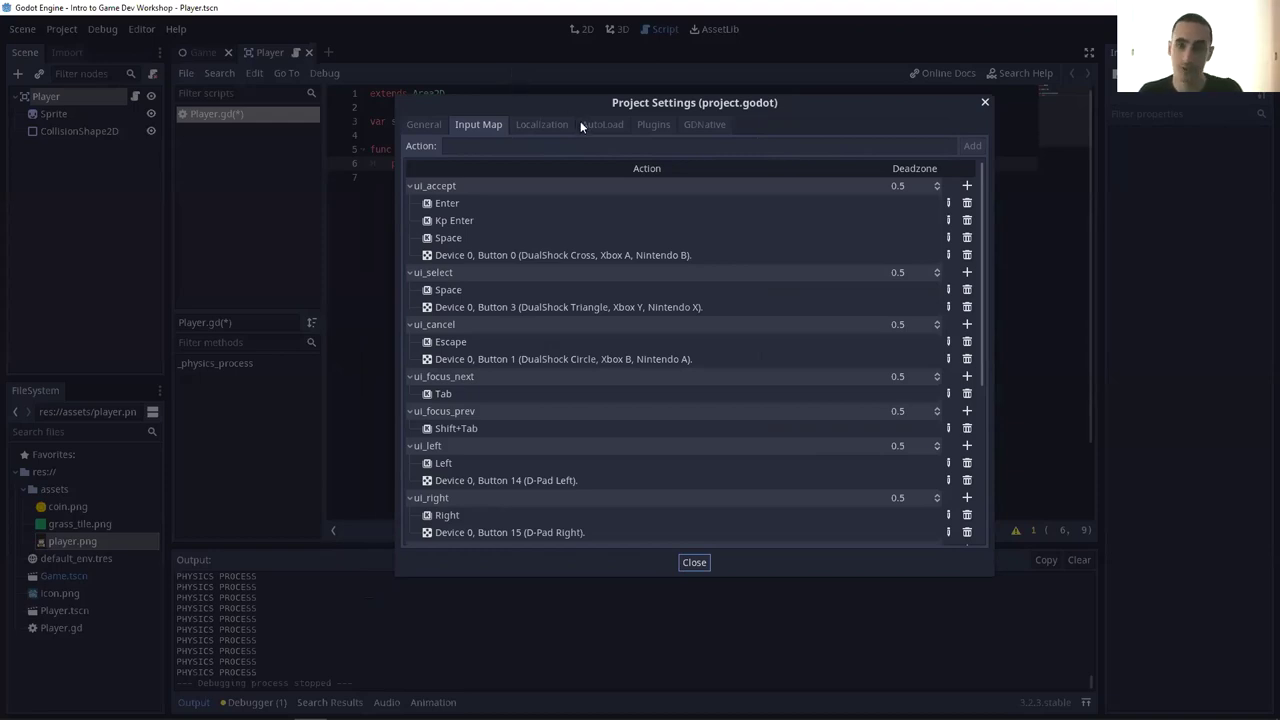
- Add the input actions move_up, move_down, move_right and move_left to the Input Map
left_click(600, 143)
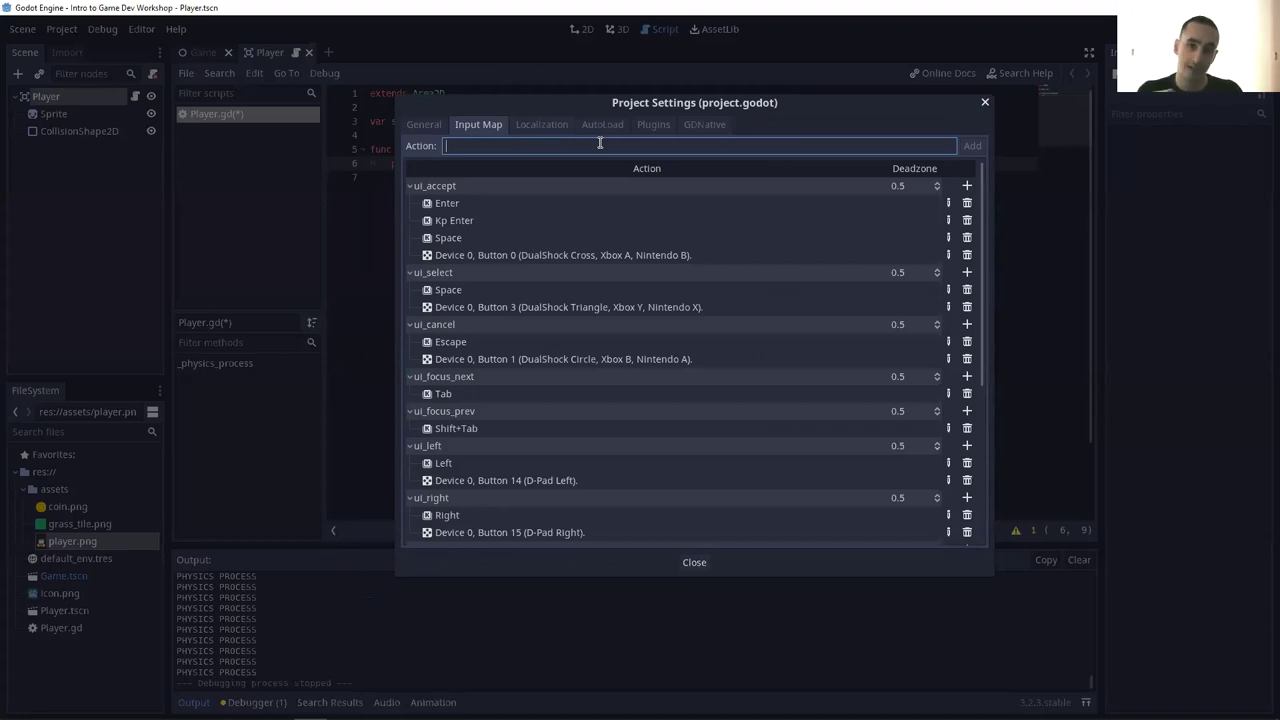
type("move_up")
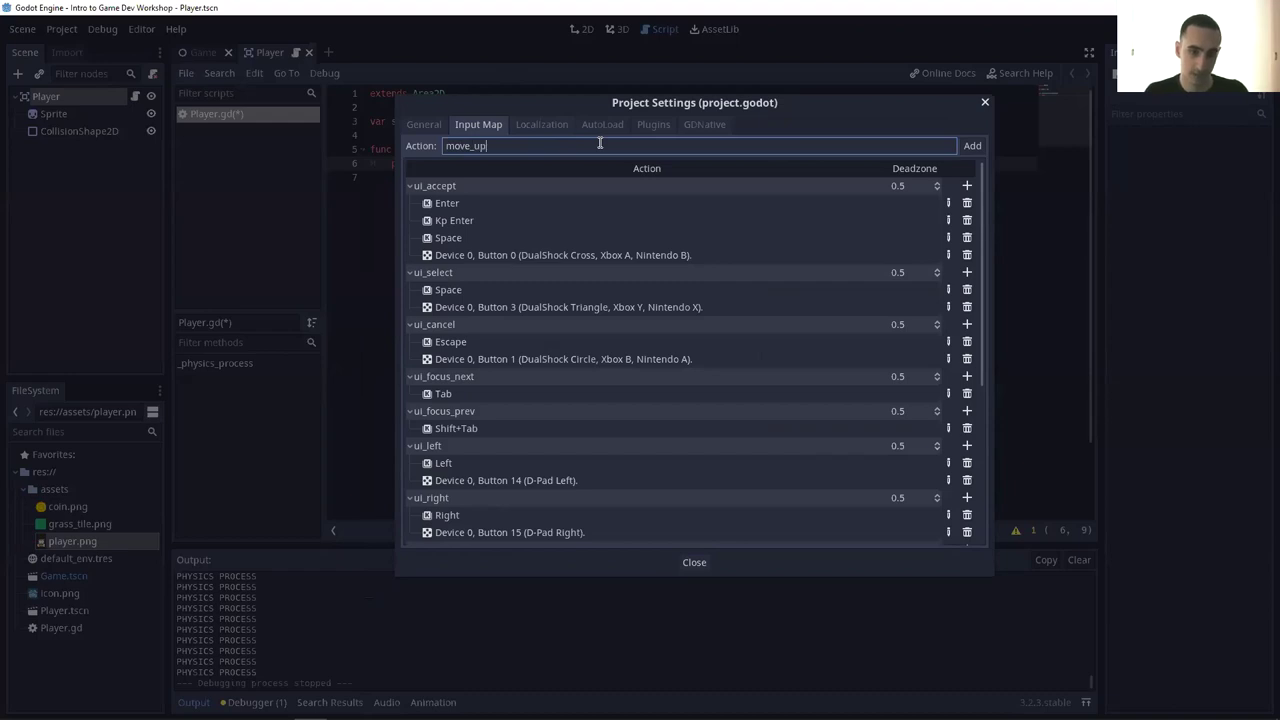
key("Return")
type("move_")
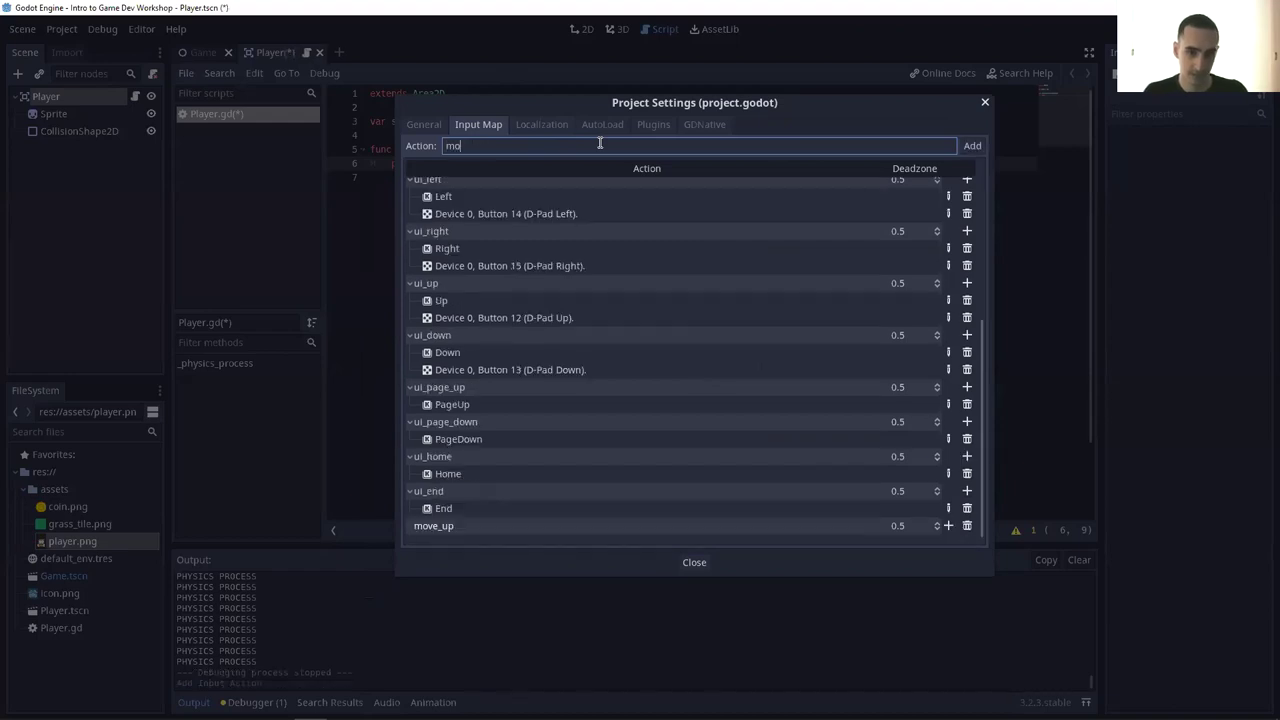
type("down")
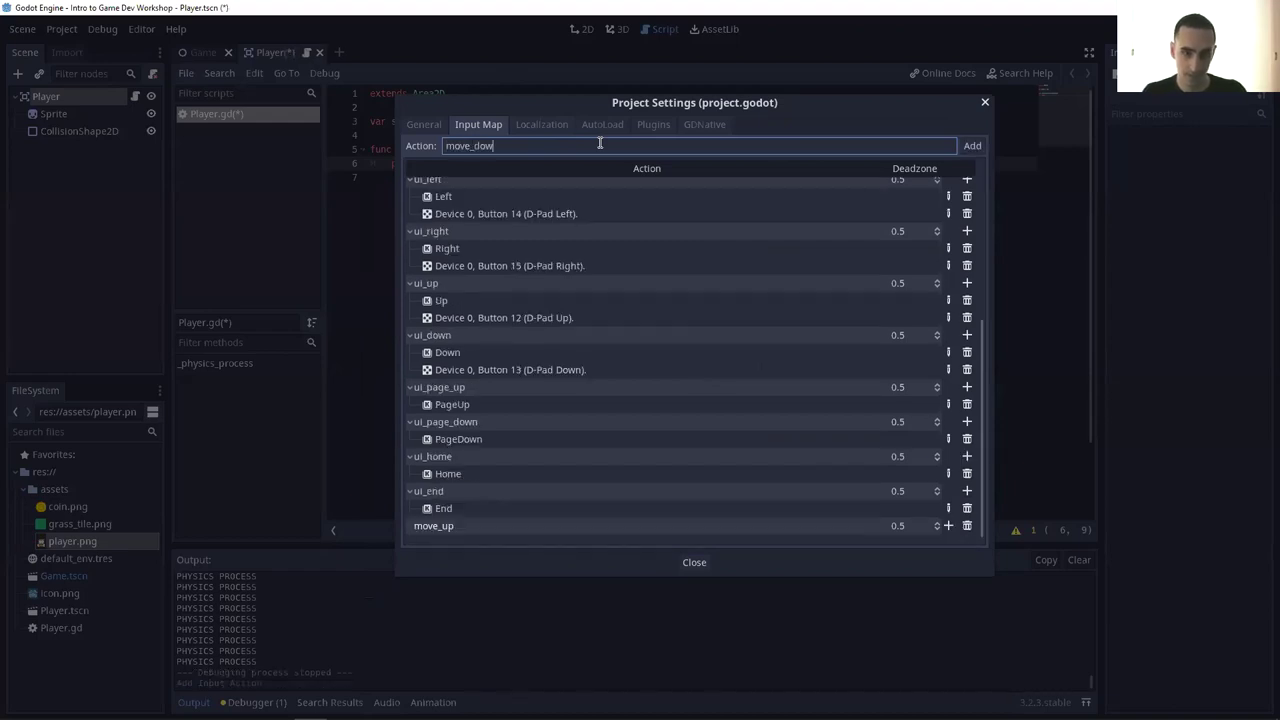
left_click(962, 146)
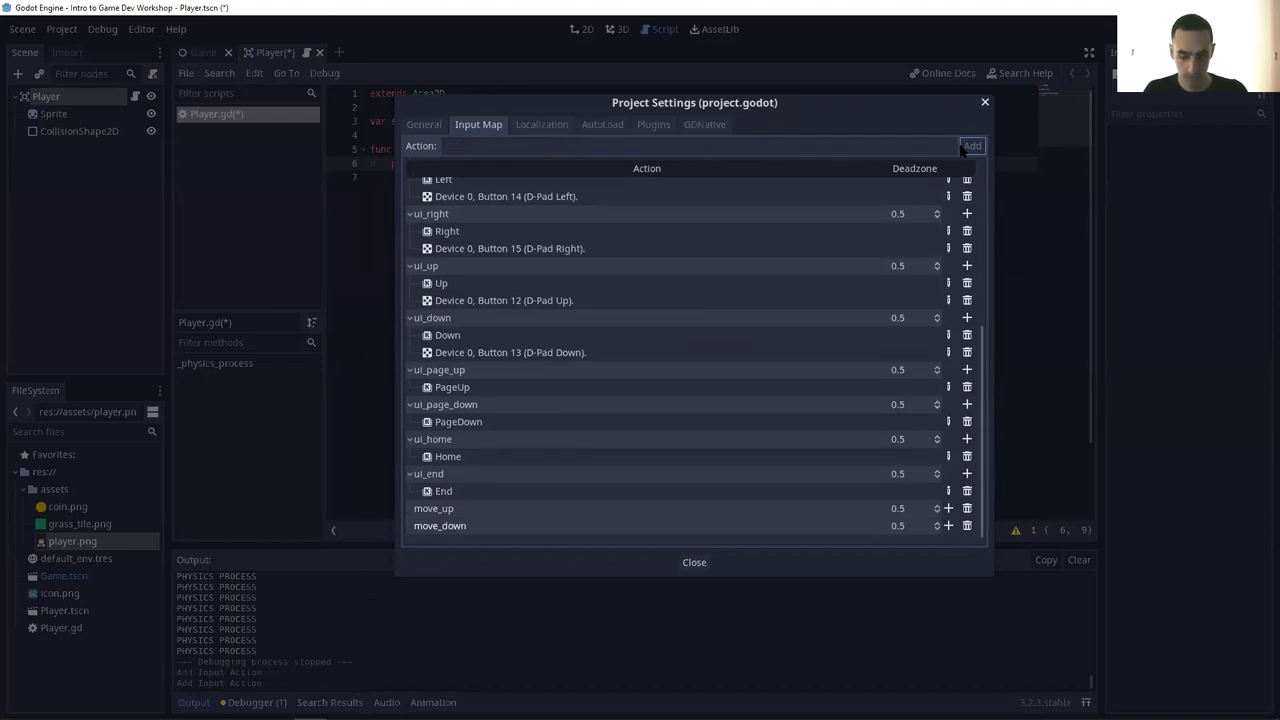
left_click(940, 145)
type("move_right")
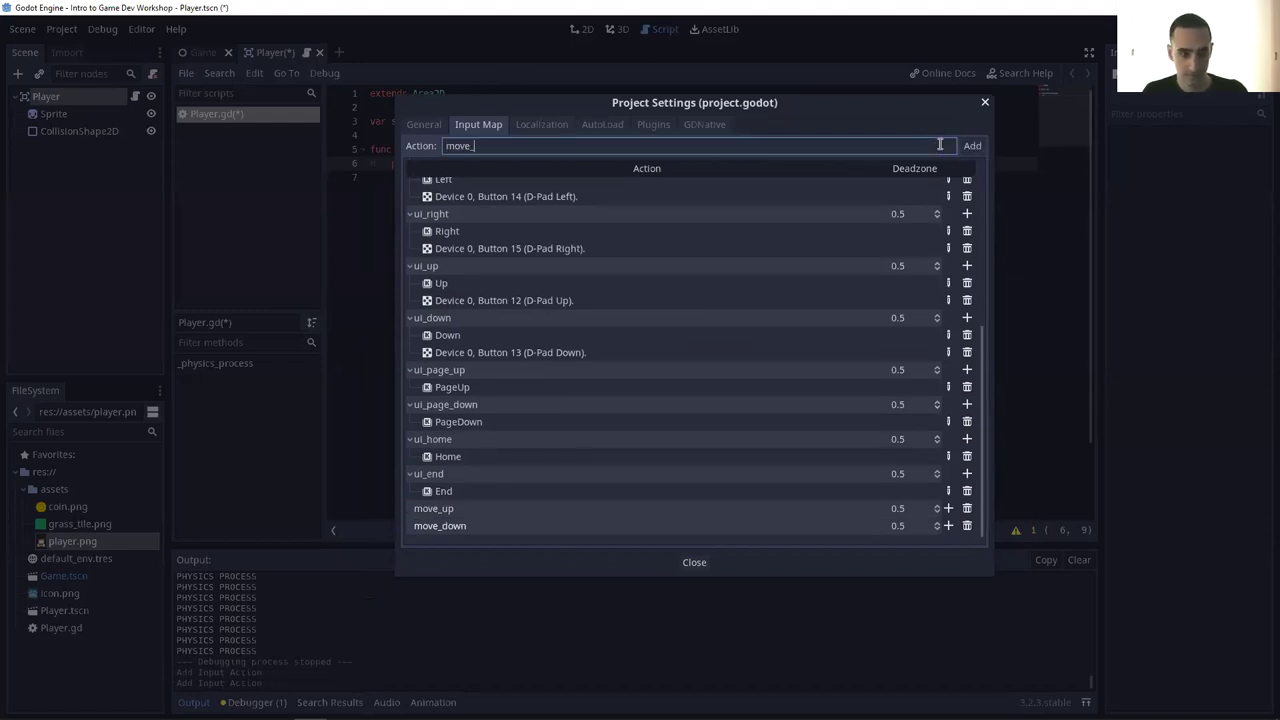
left_click(972, 146)
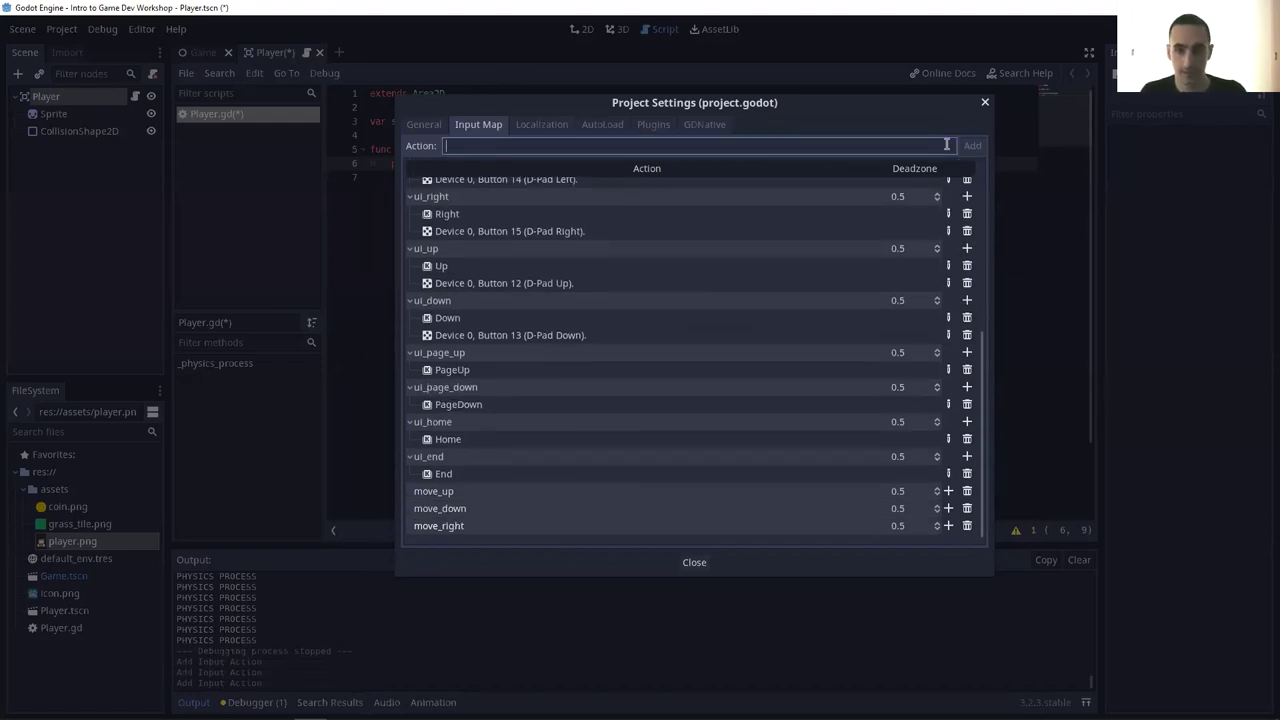
type("mov")
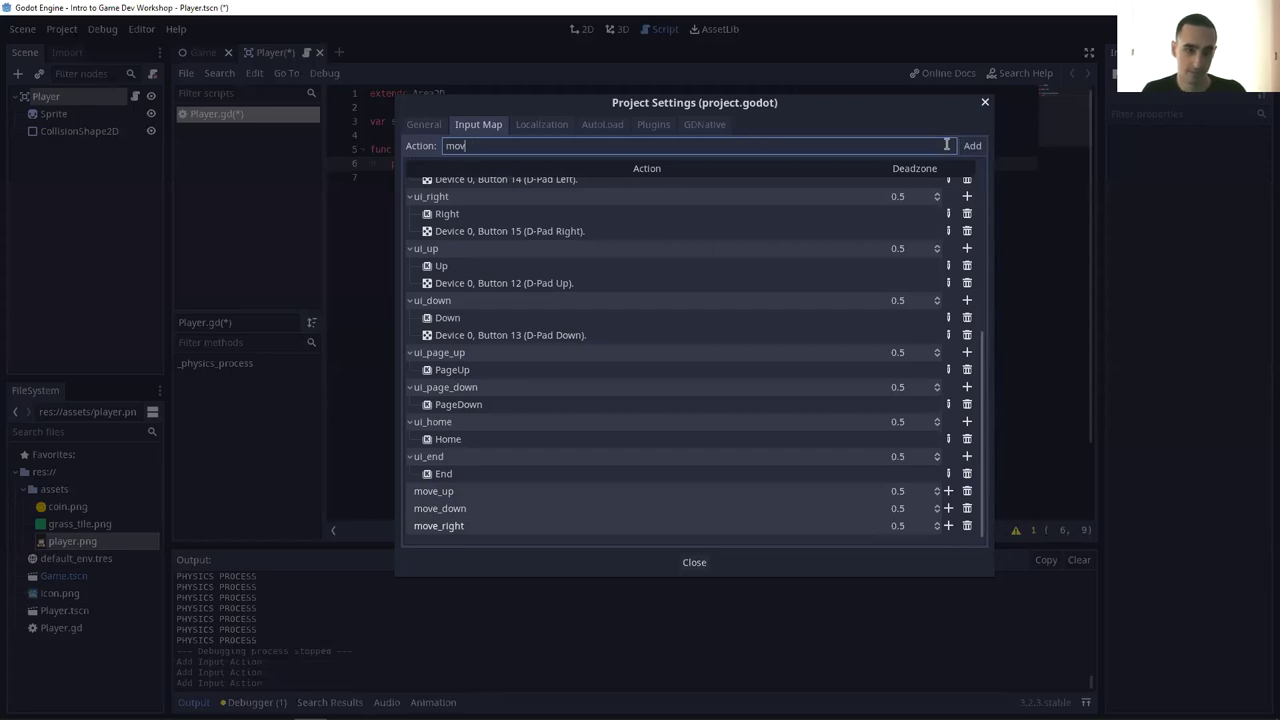
type("e_left")
key("Return")
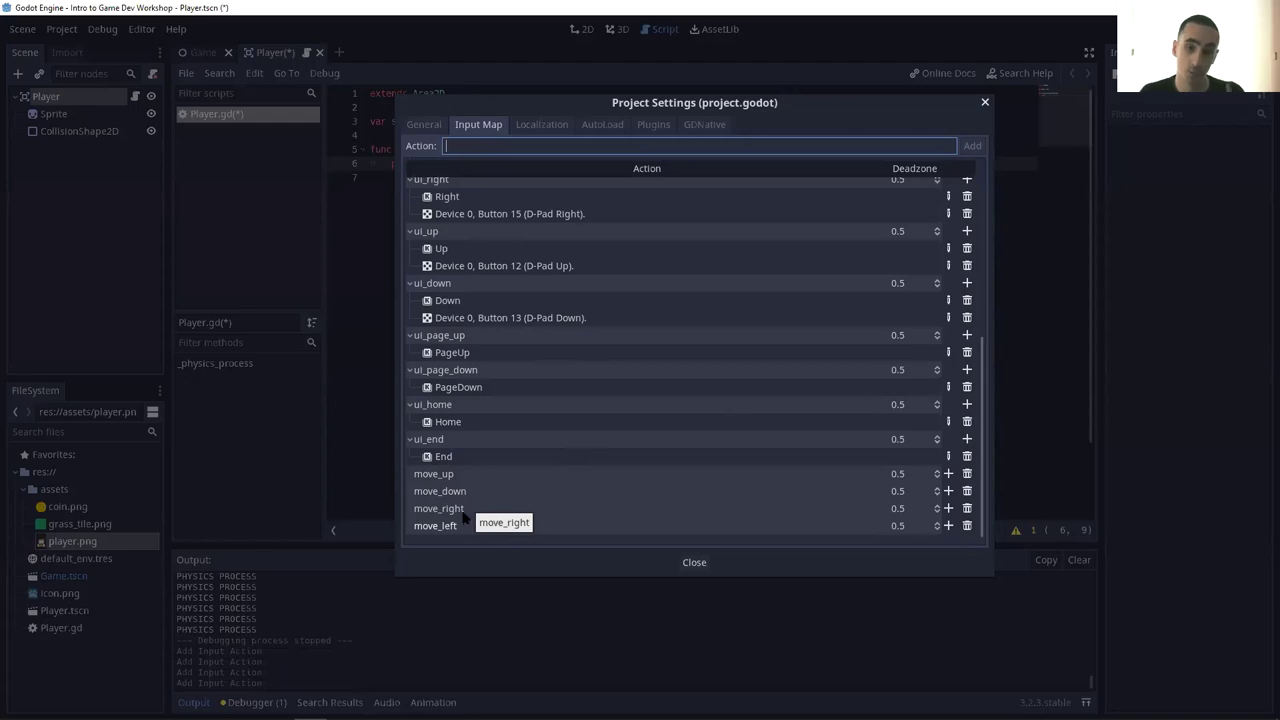
- Bind the W key to move_up and the S key to move_down
left_click(949, 474)
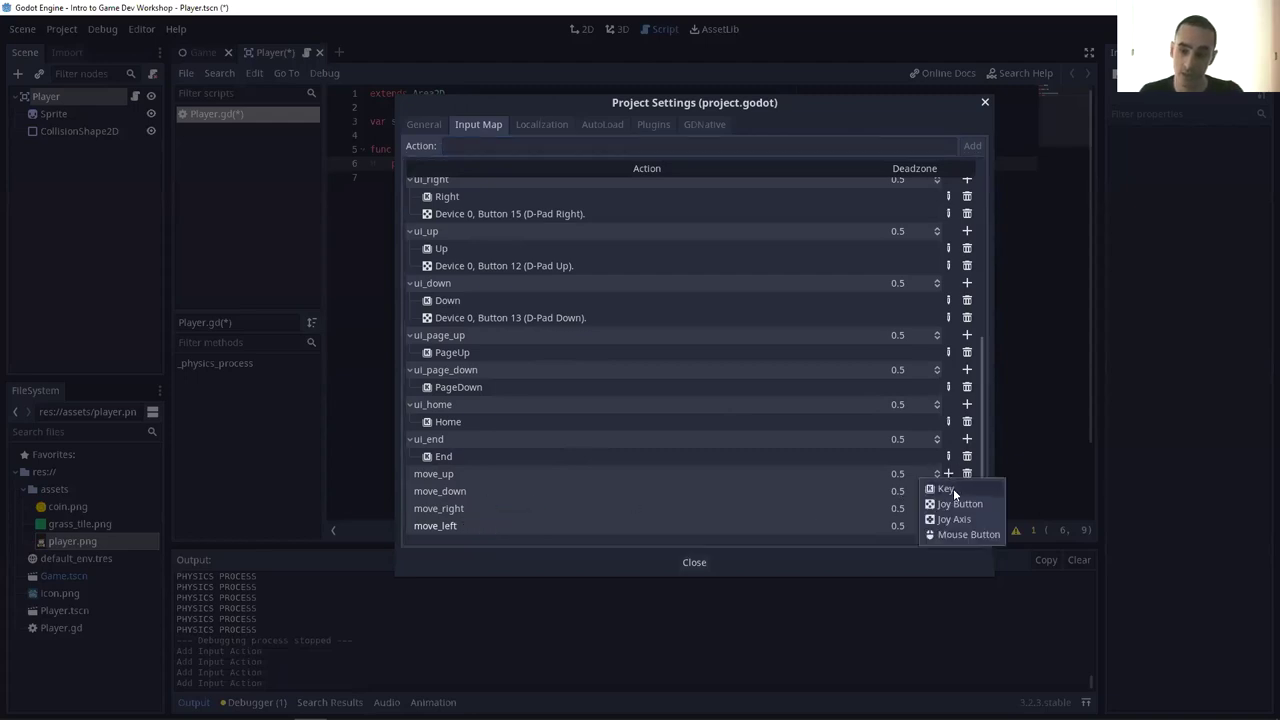
left_click(955, 488)
key("w")
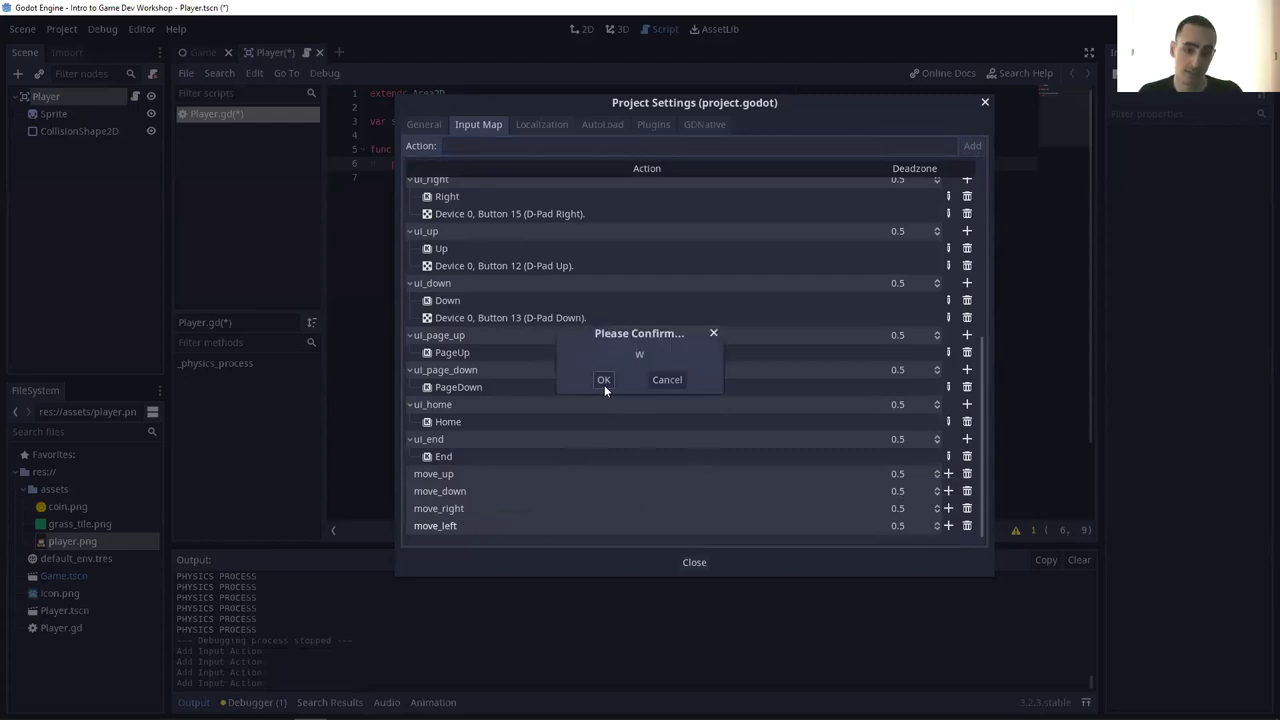
left_click(604, 382)
scroll(754, 494, "down", 1)
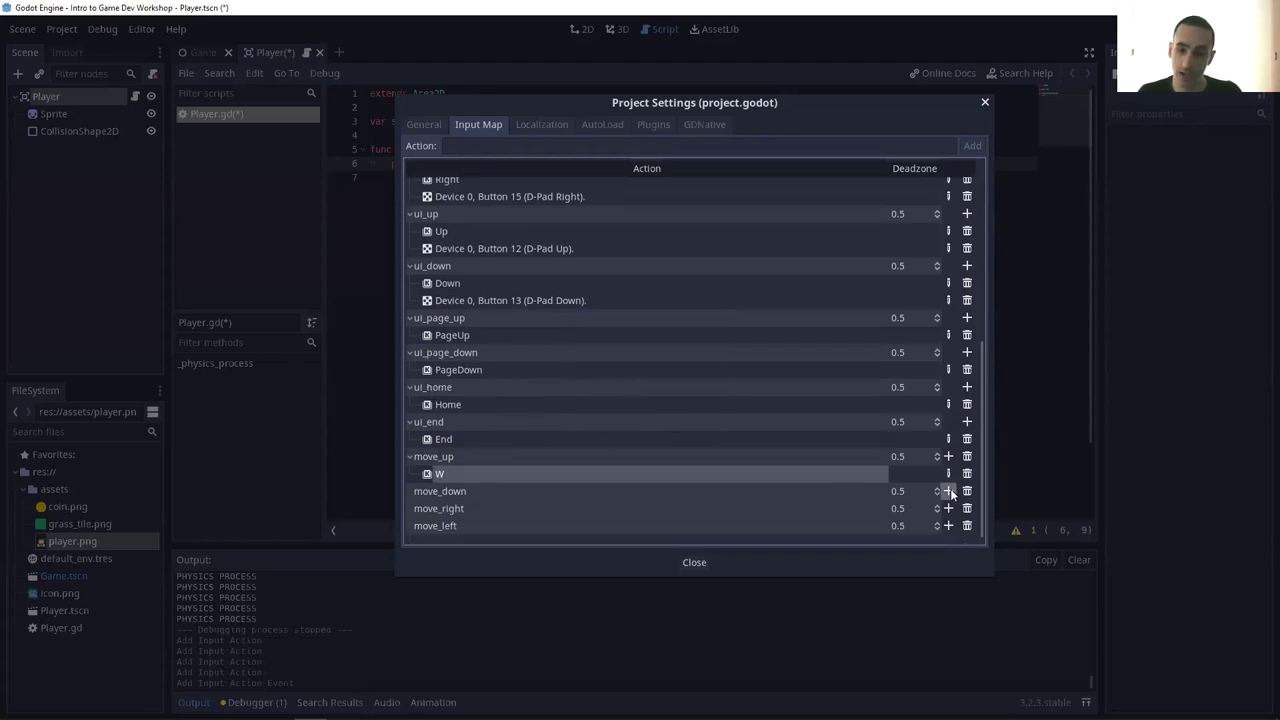
left_click(949, 491)
left_click(950, 505)
key("s")
left_click(603, 381)
scroll(754, 404, "down", 1)
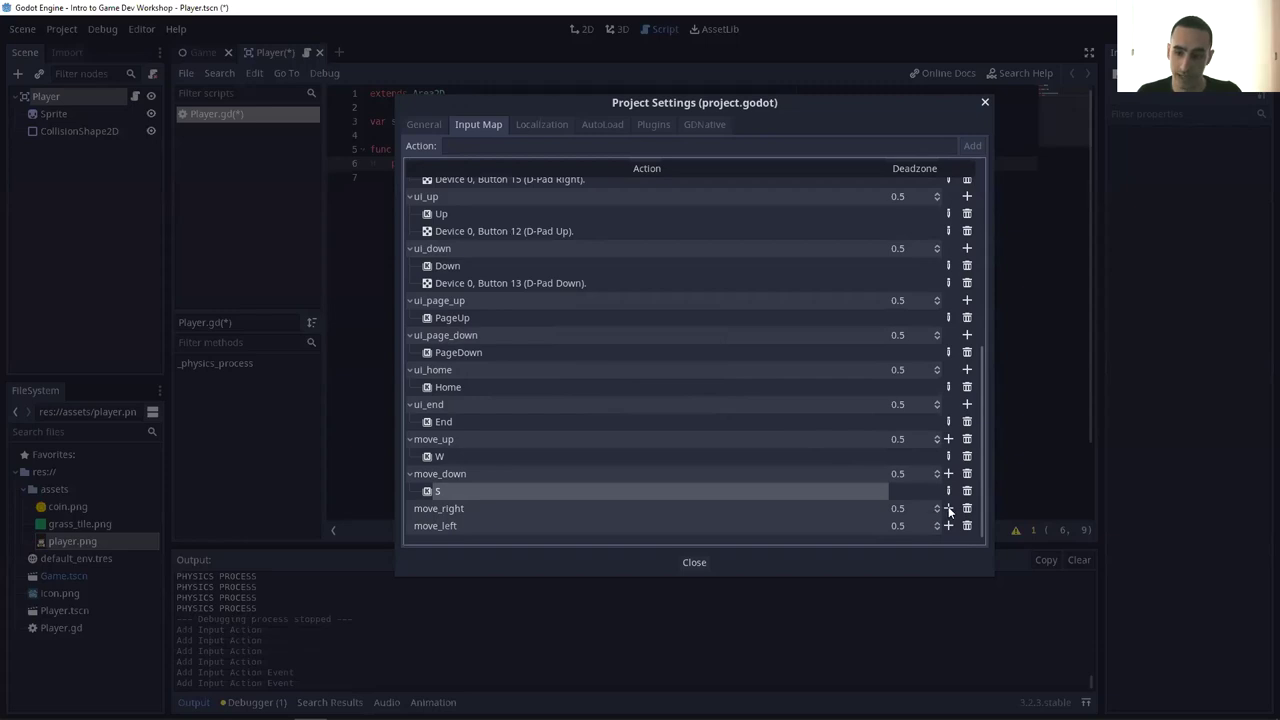
- Bind the D key to move_right and the A key to move_left
left_click(949, 510)
left_click(950, 524)
key("d")
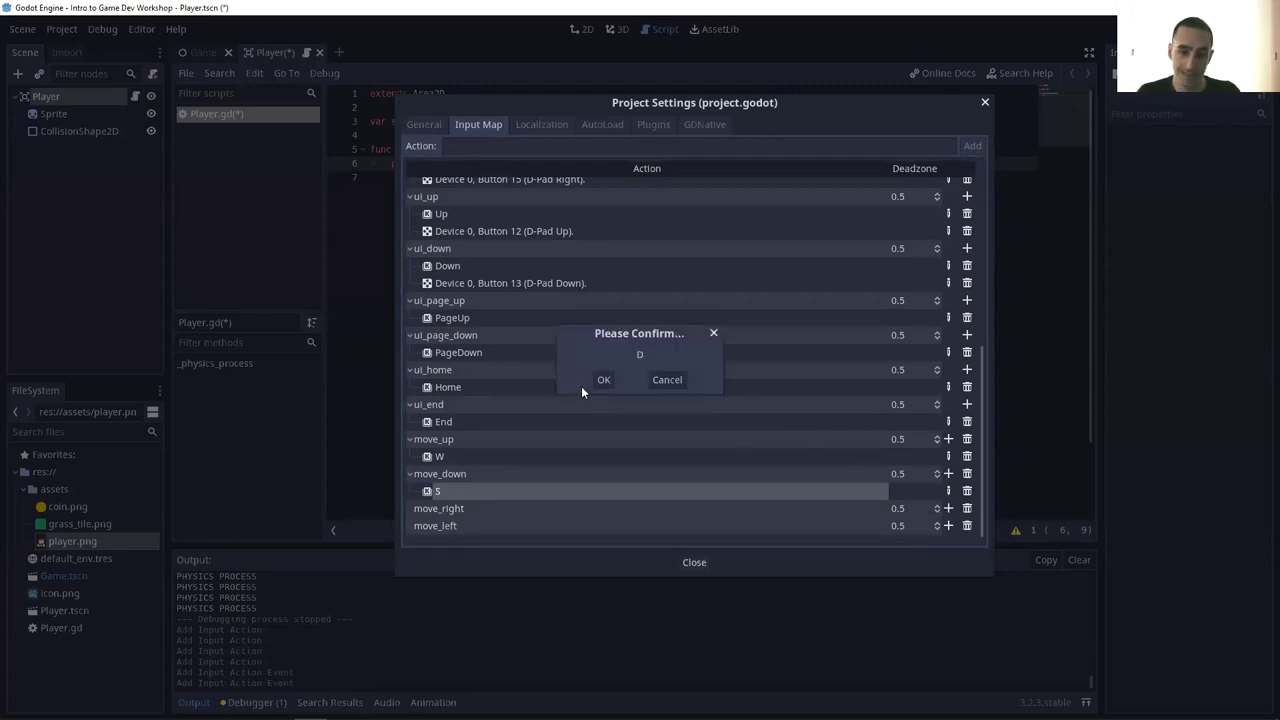
key("Return")
scroll(830, 440, "down", 1)
left_click(949, 526)
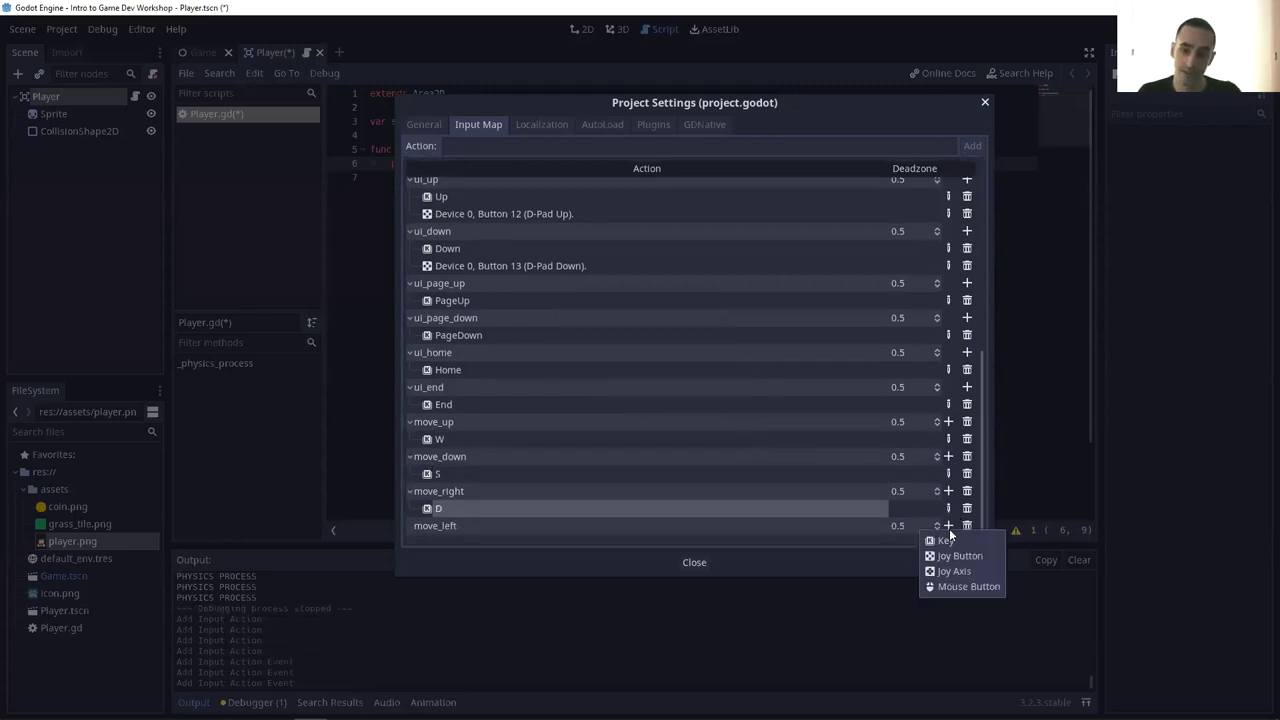
left_click(948, 540)
key("a")
left_click(603, 380)
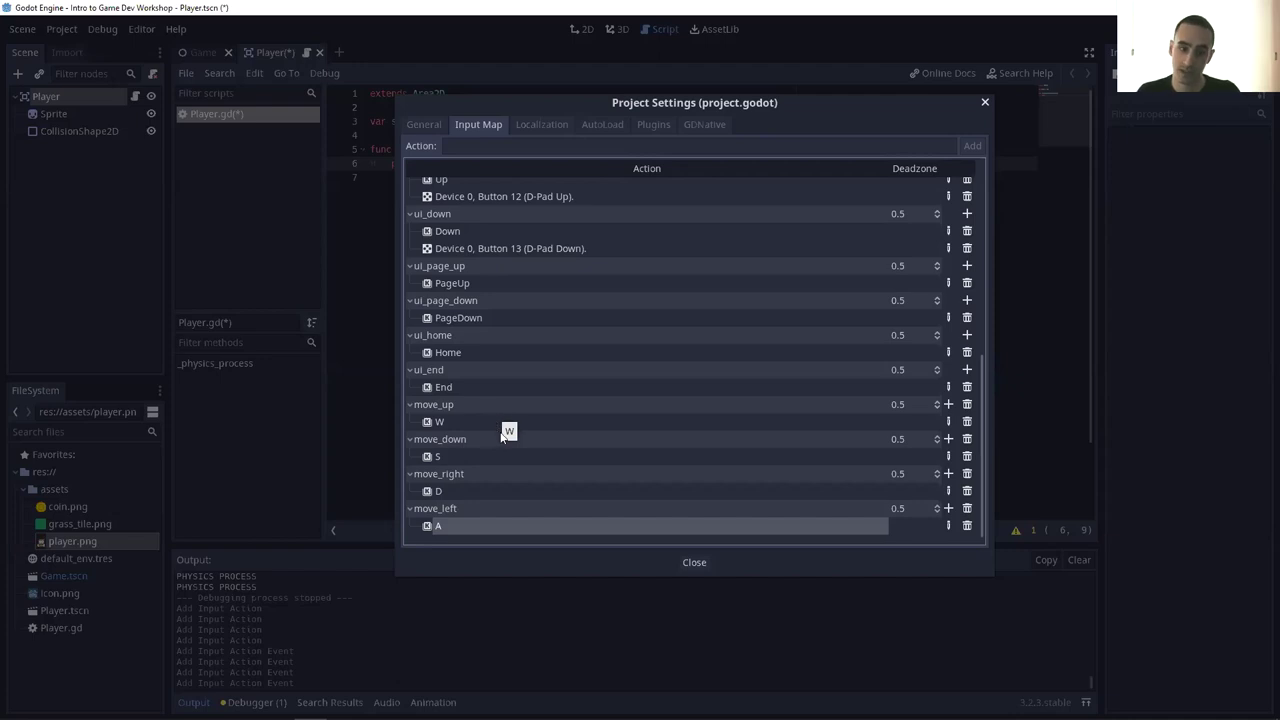
- Add the Right arrow key as a second move_right binding and close Project Settings
left_click(948, 473)
left_click(945, 489)
key("Right")
left_click(600, 381)
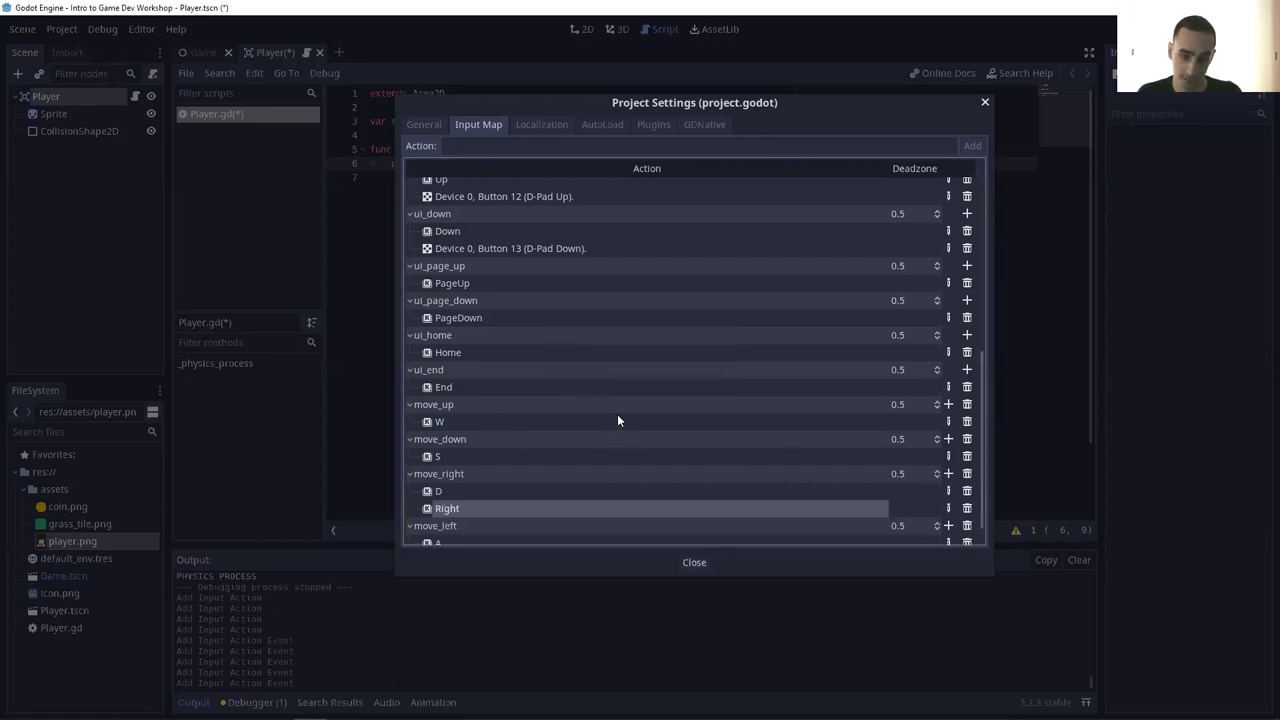
scroll(540, 452, "down", 1)
left_click(454, 475)
left_click(455, 491)
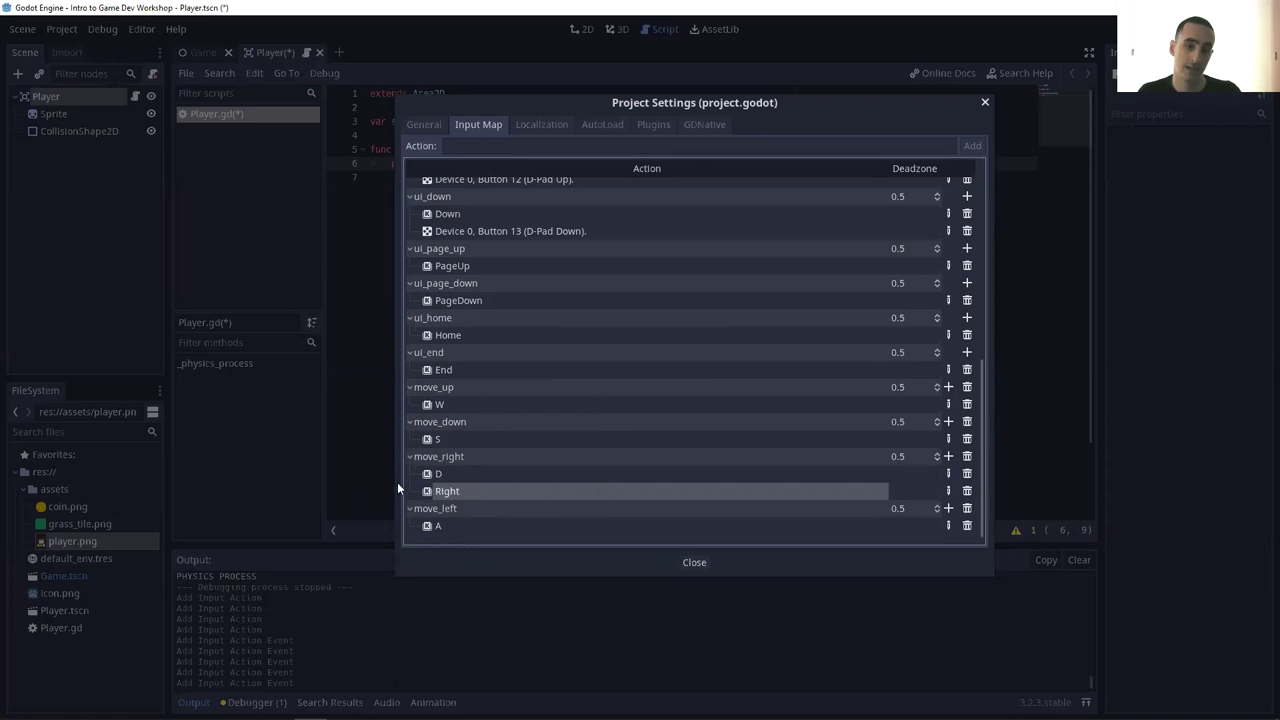
left_click(701, 564)
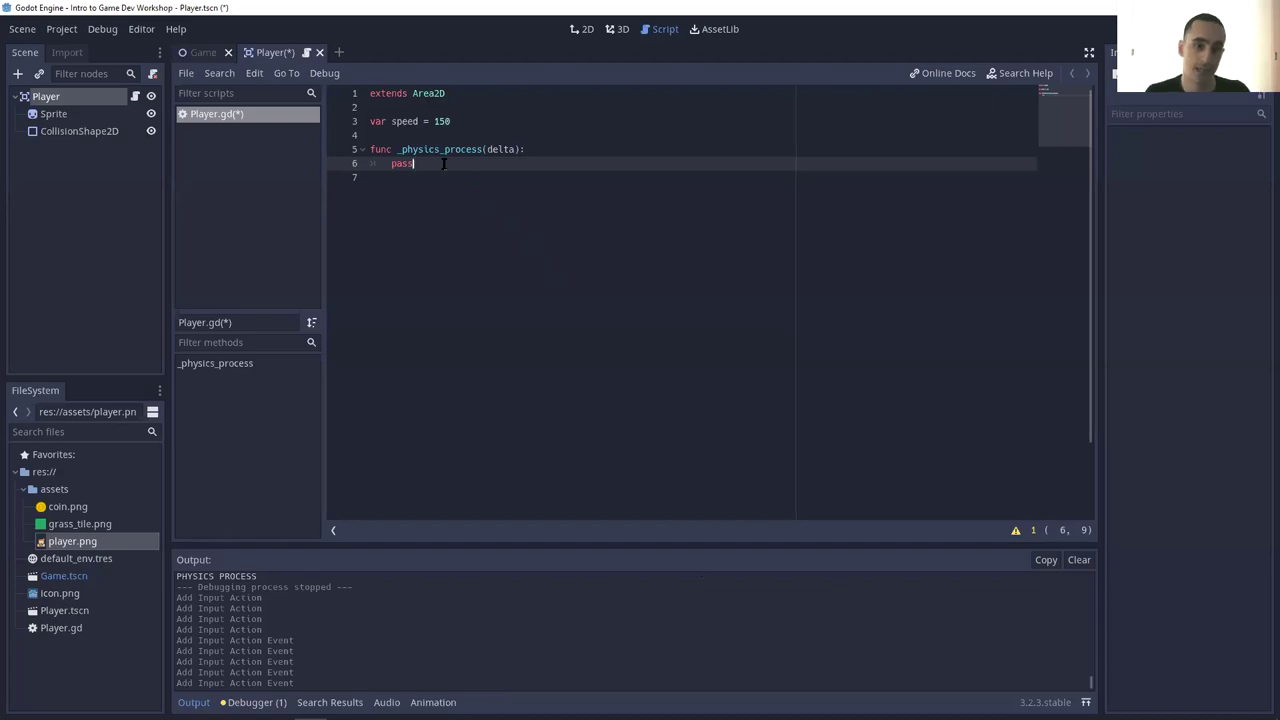
- Replace pass with an if Input.is_action_pressed("move_right") check adding speed * delta to position.x
key("shift+Home")
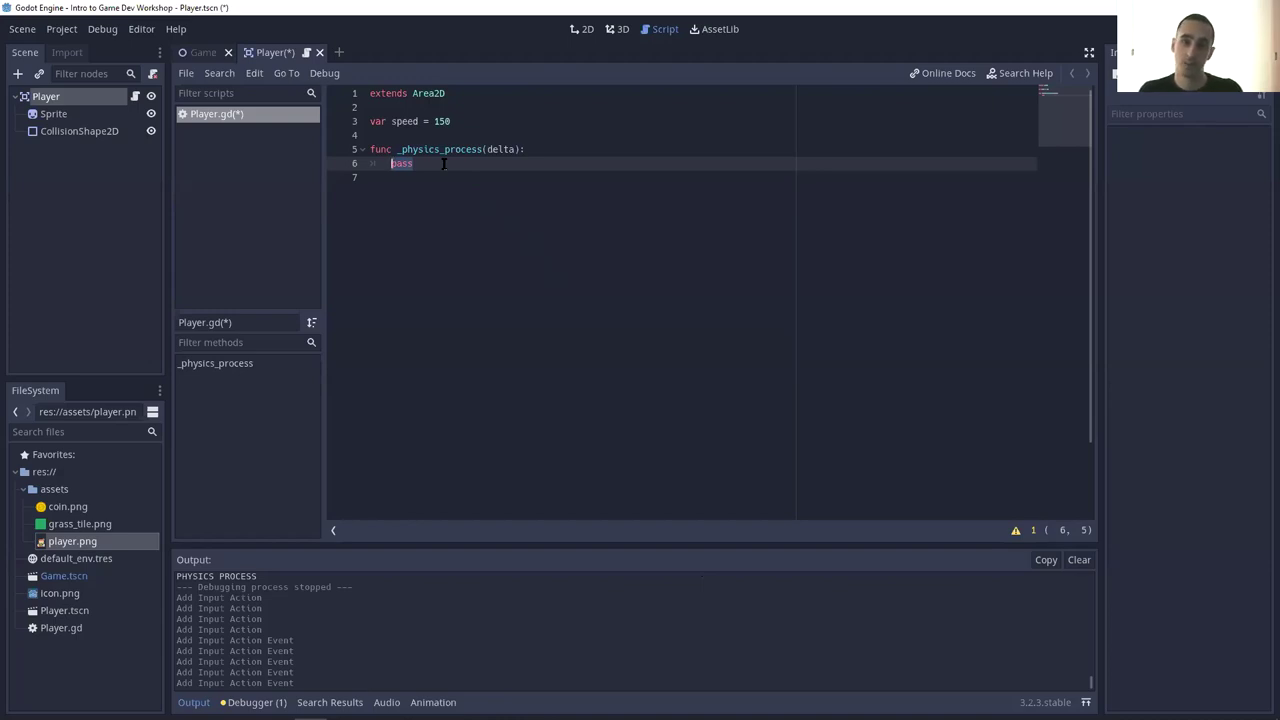
type("if ")
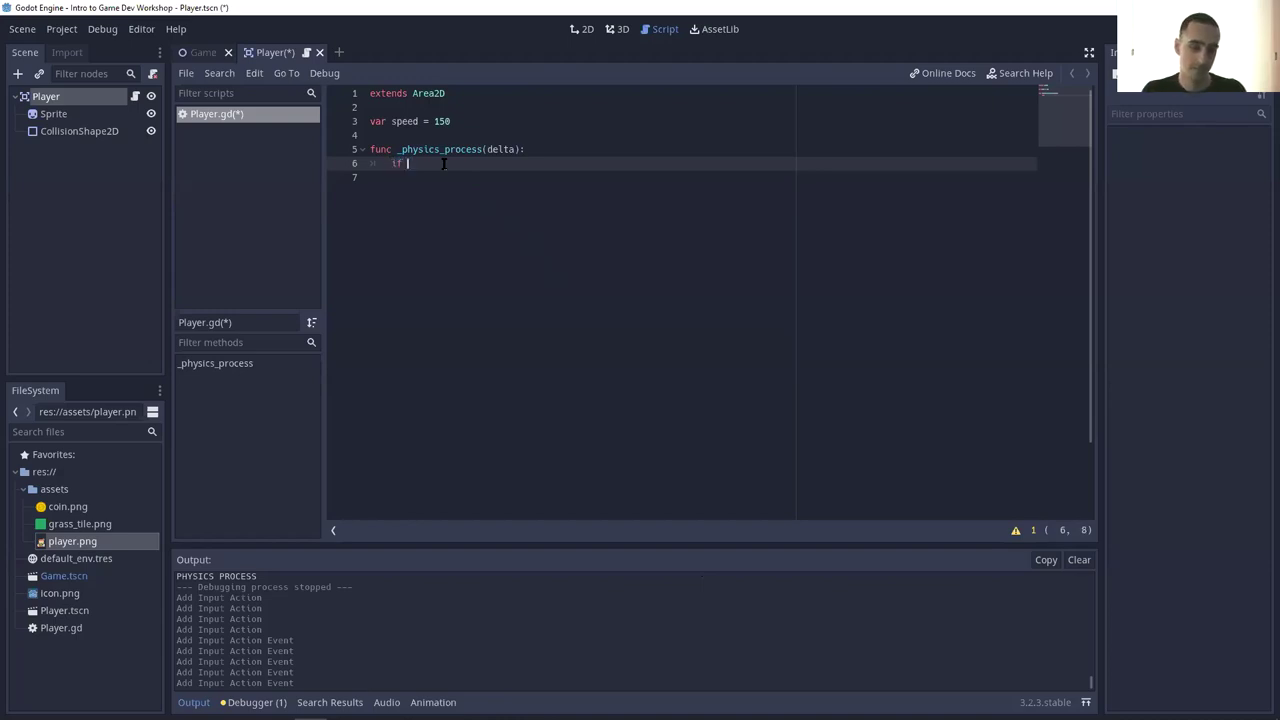
type("Input")
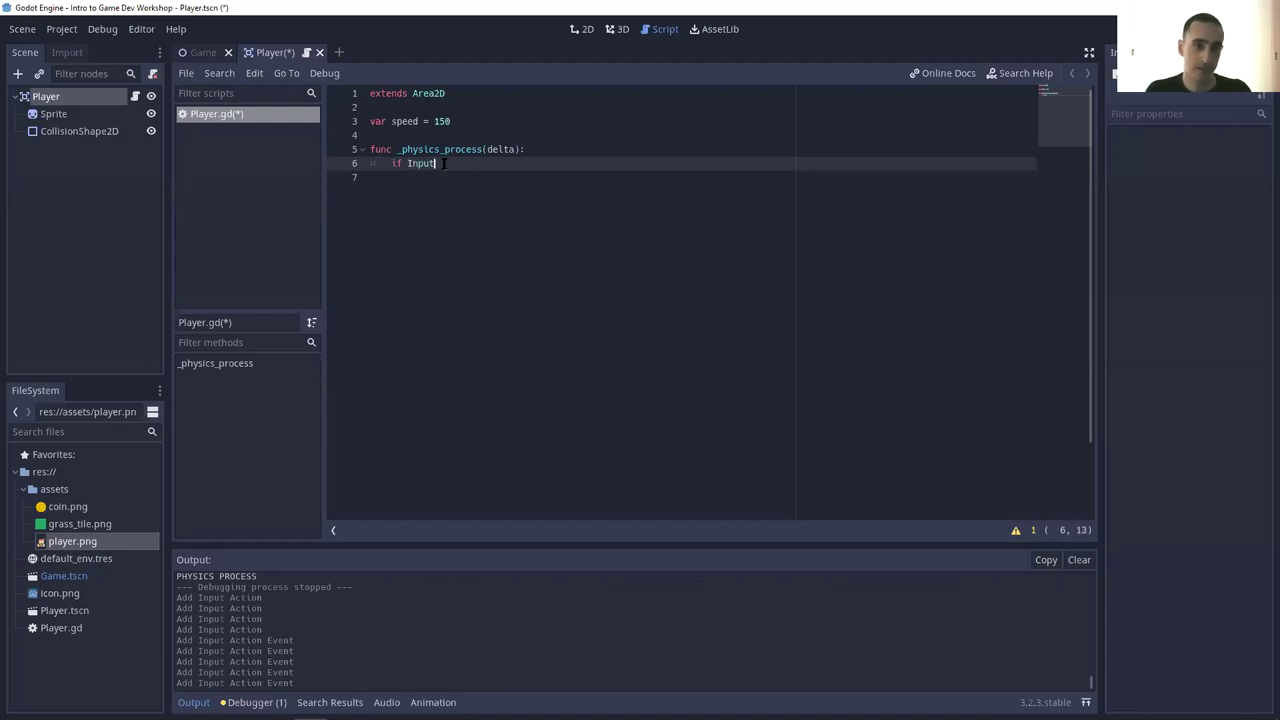
type(".is_a")
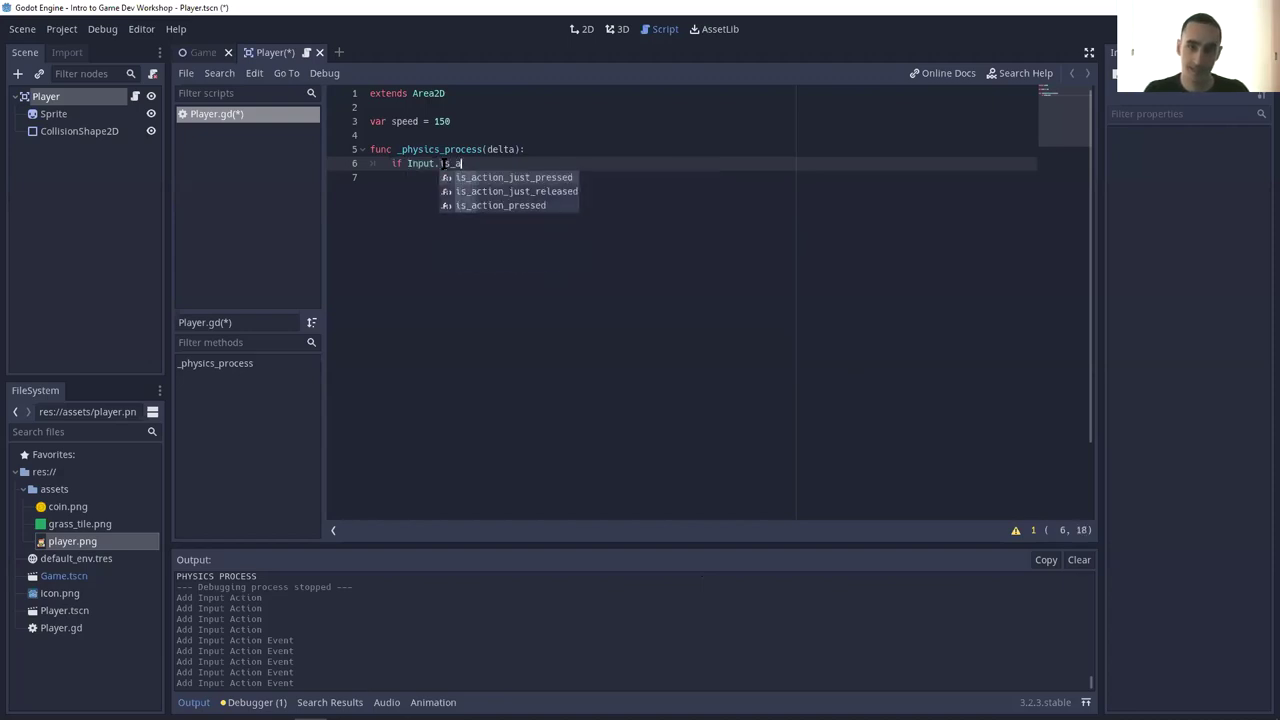
type("ction_pres")
key("Return")
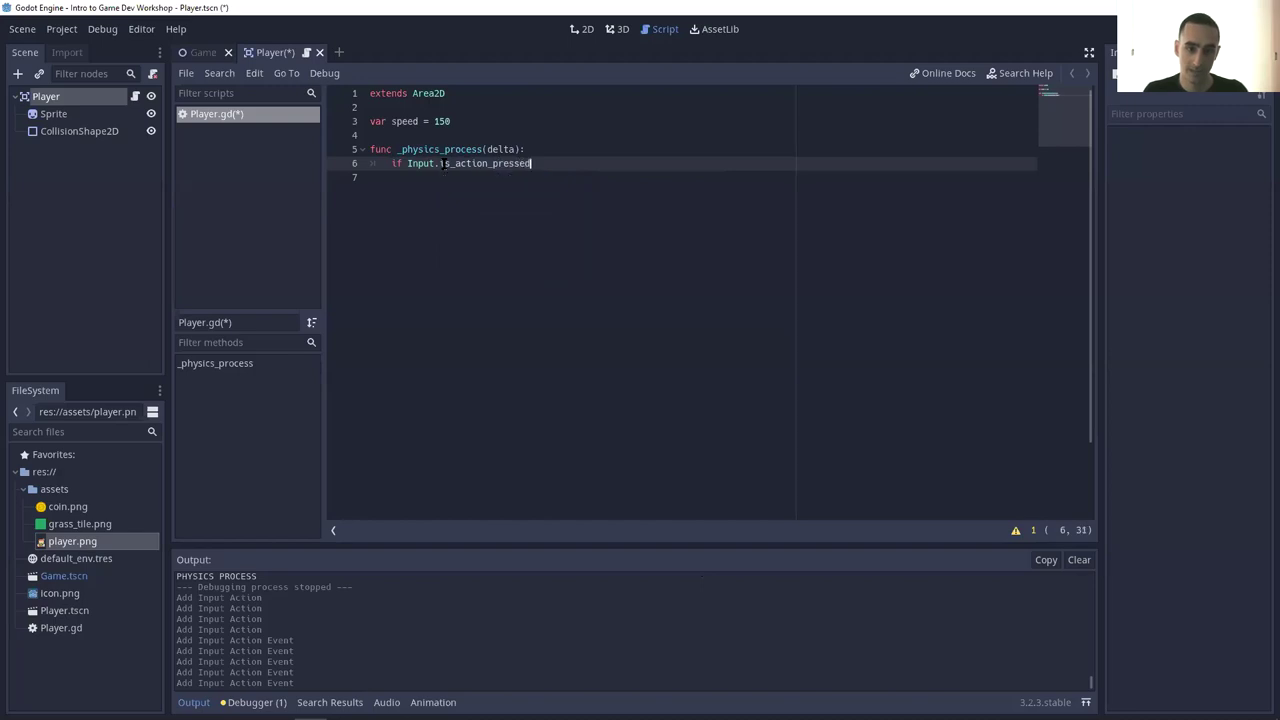
type("\"")
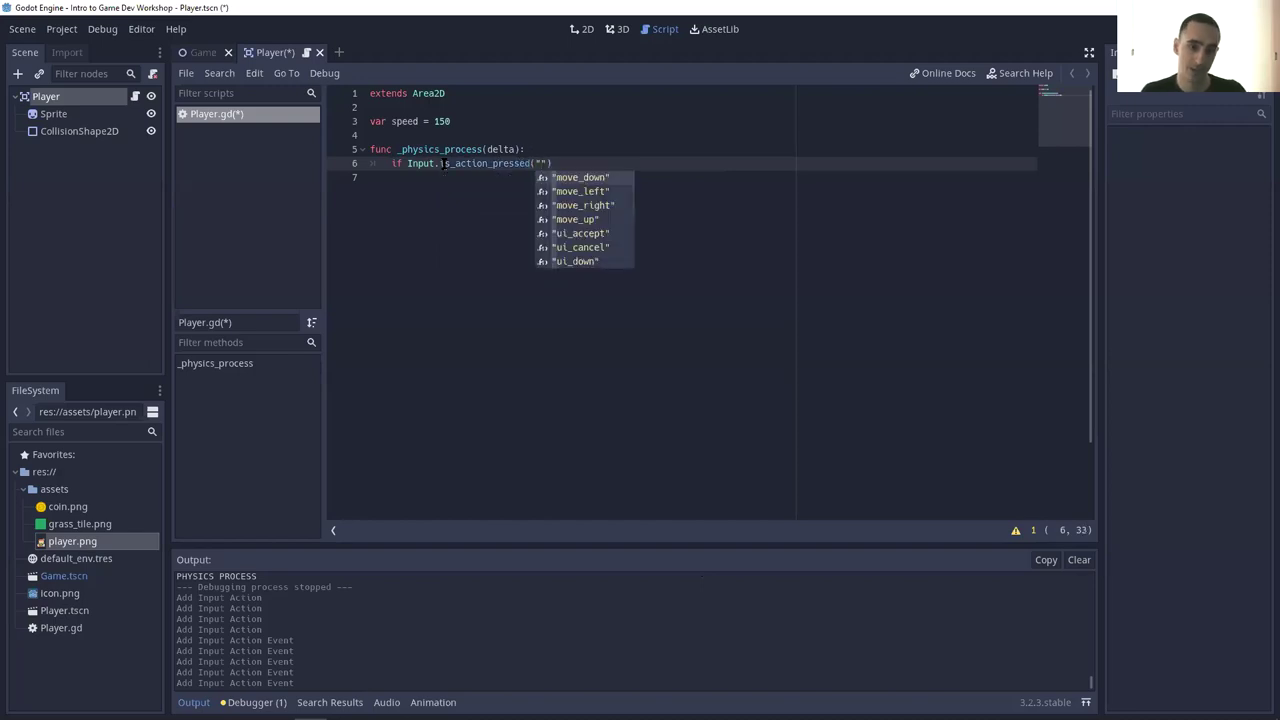
type("move_")
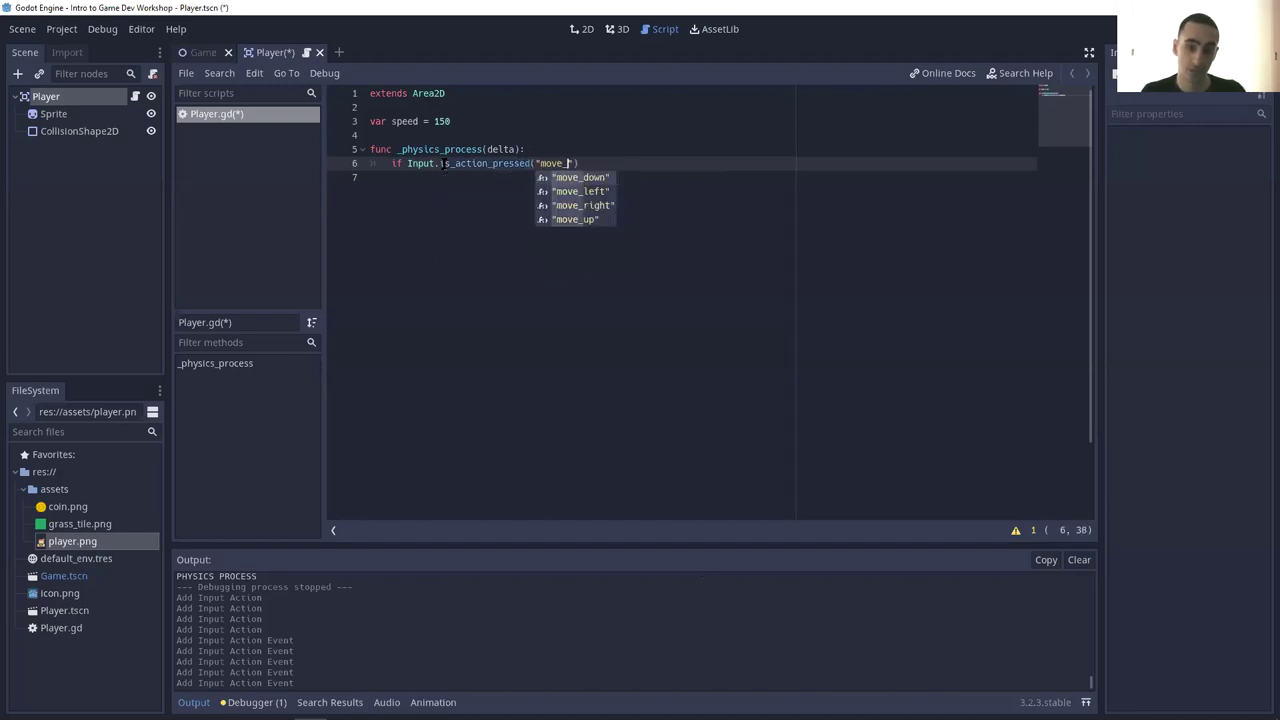
type("righ")
key("Return")
type("):")
key("Return")
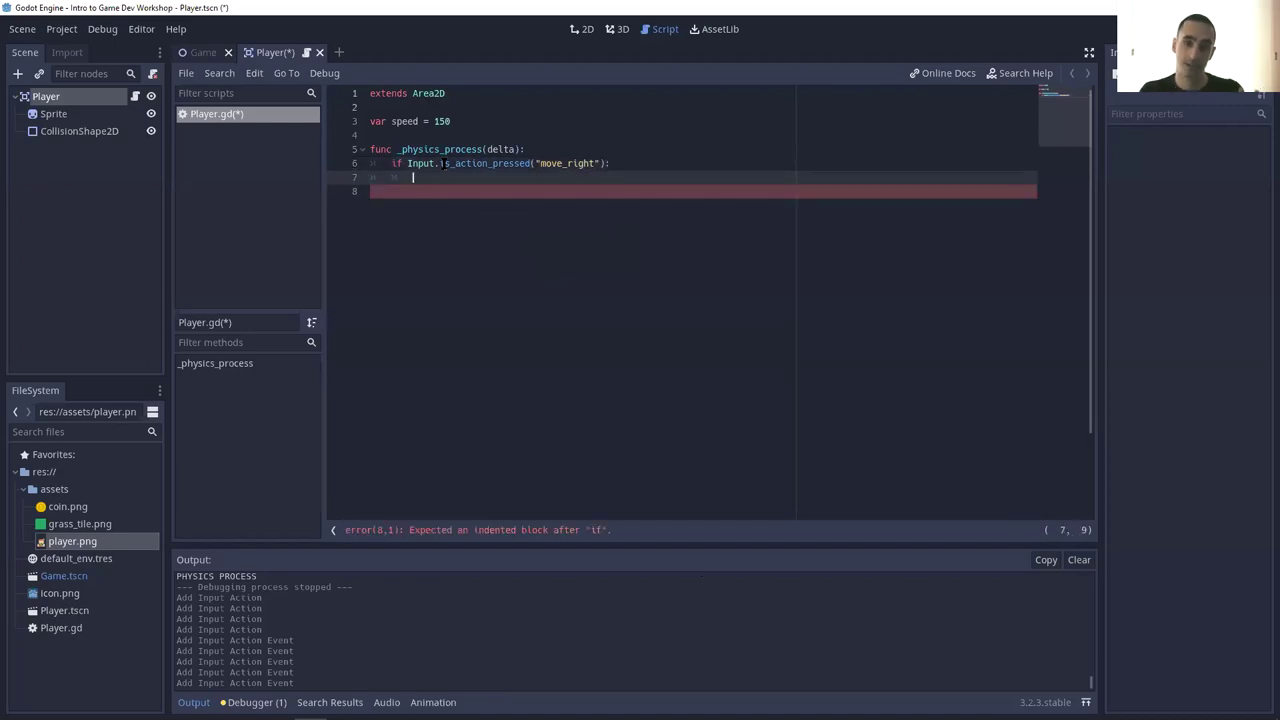
type("position.")
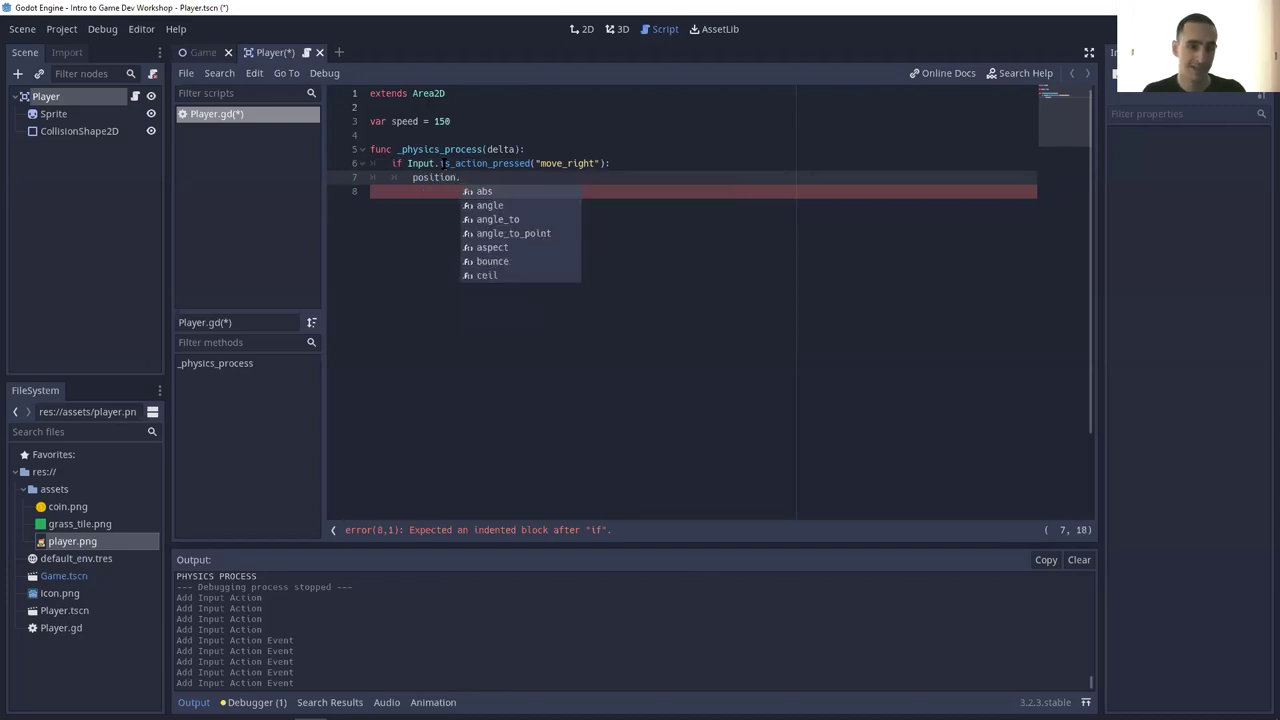
type("x")
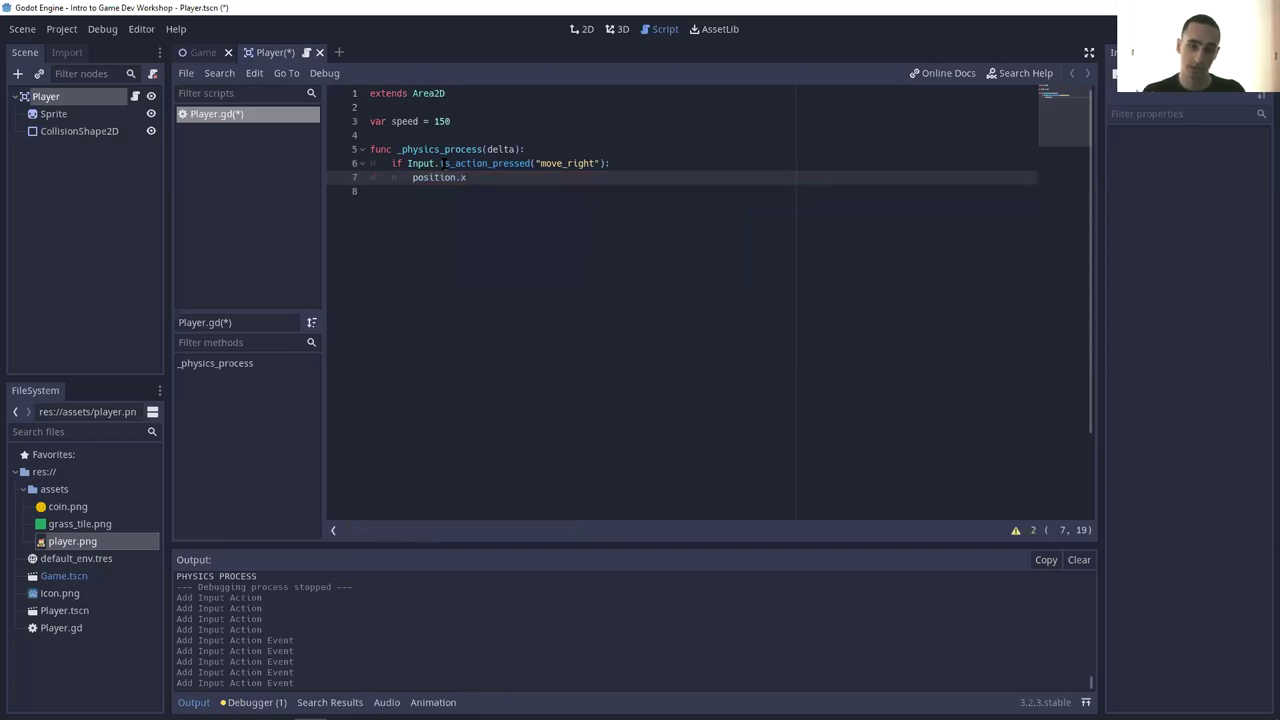
type(" += ")
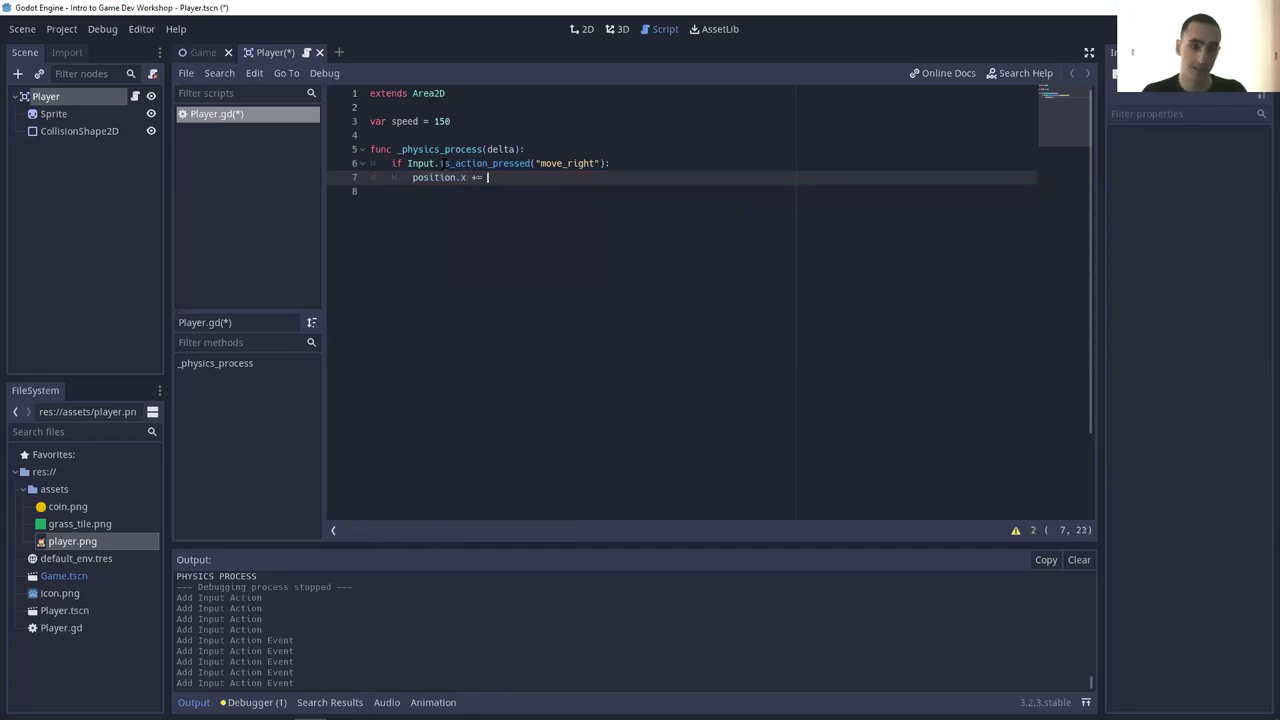
type("speed * delta")
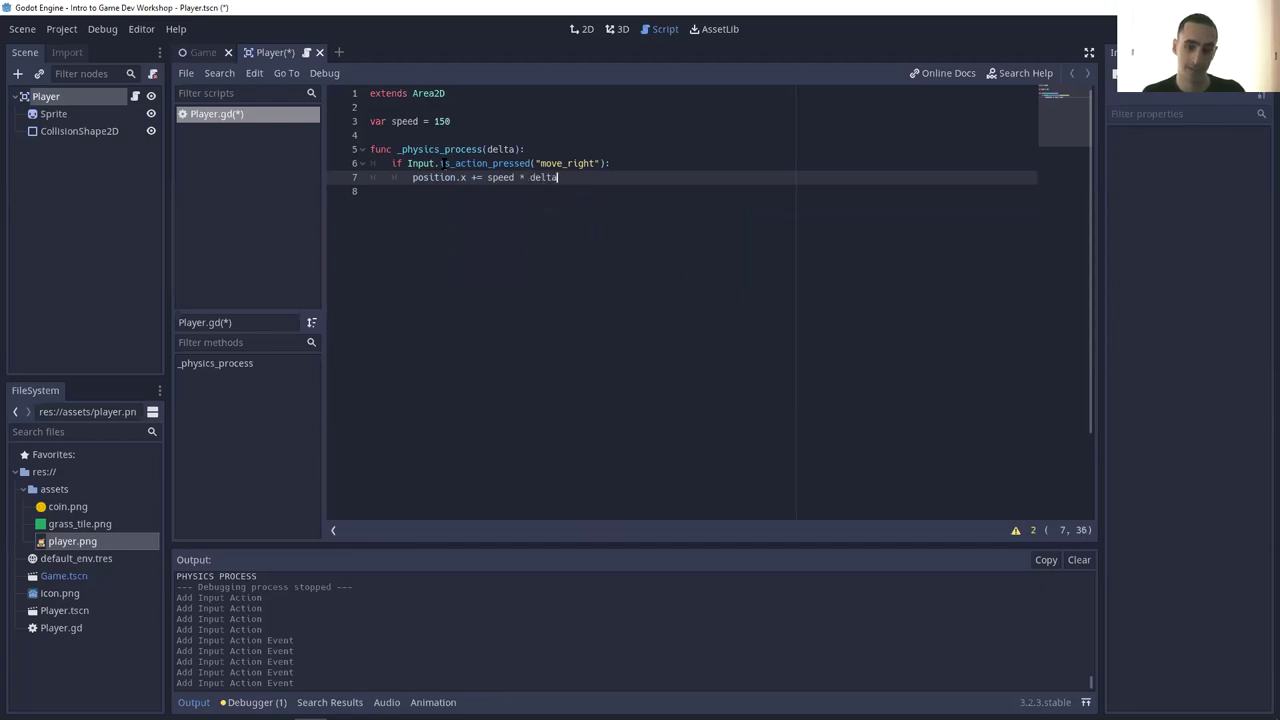
- Review the move_right code and save the script with Ctrl+S
key("Left")
key("Left")
key("Left")
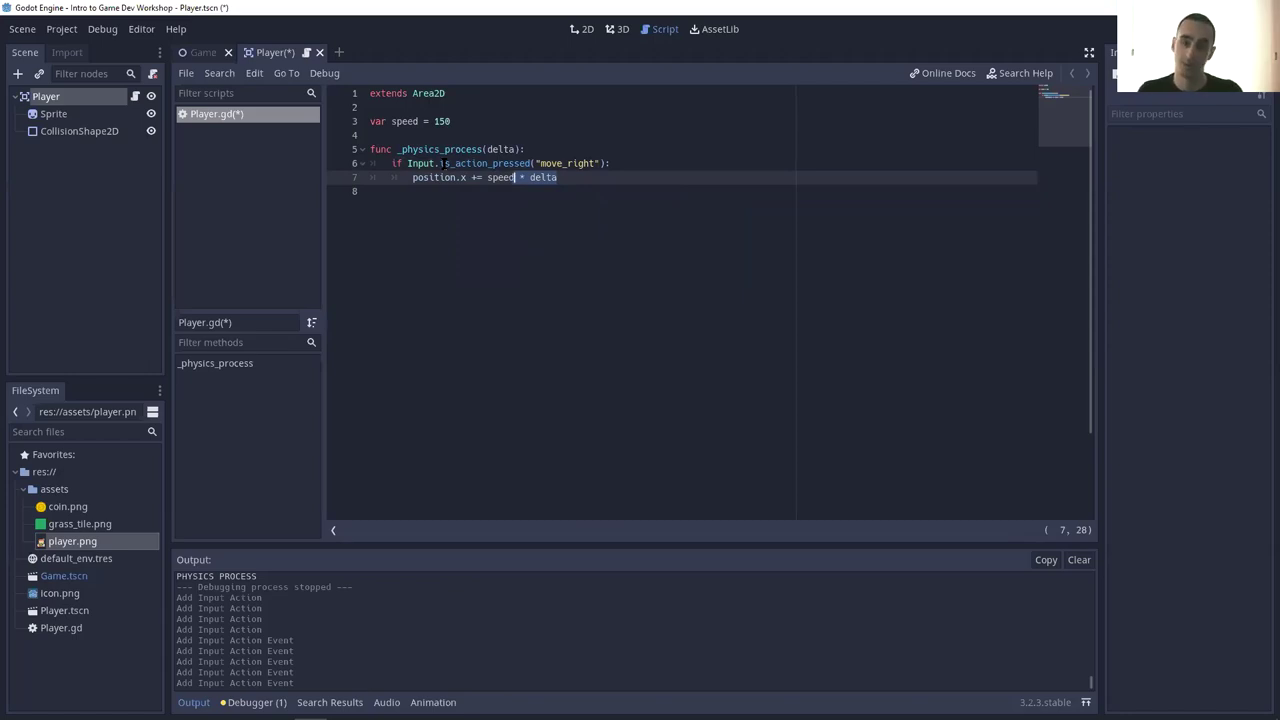
key("Left")
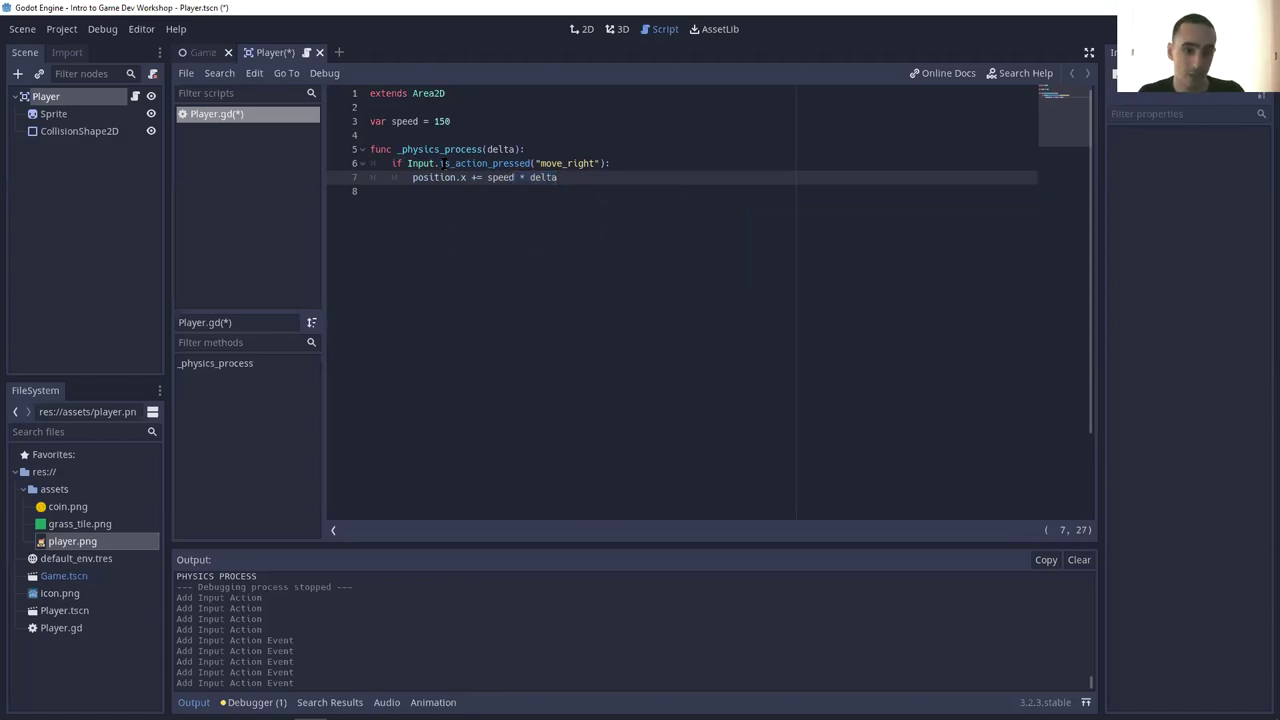
left_click(442, 163)
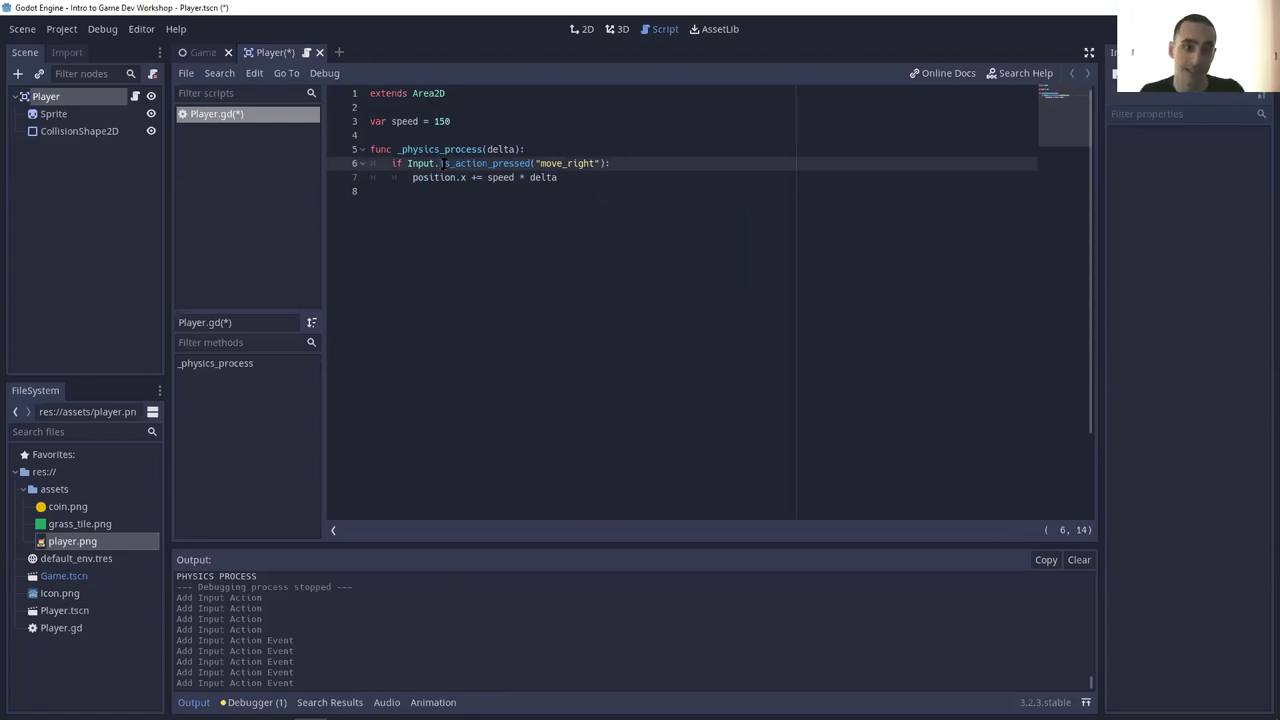
key("Down")
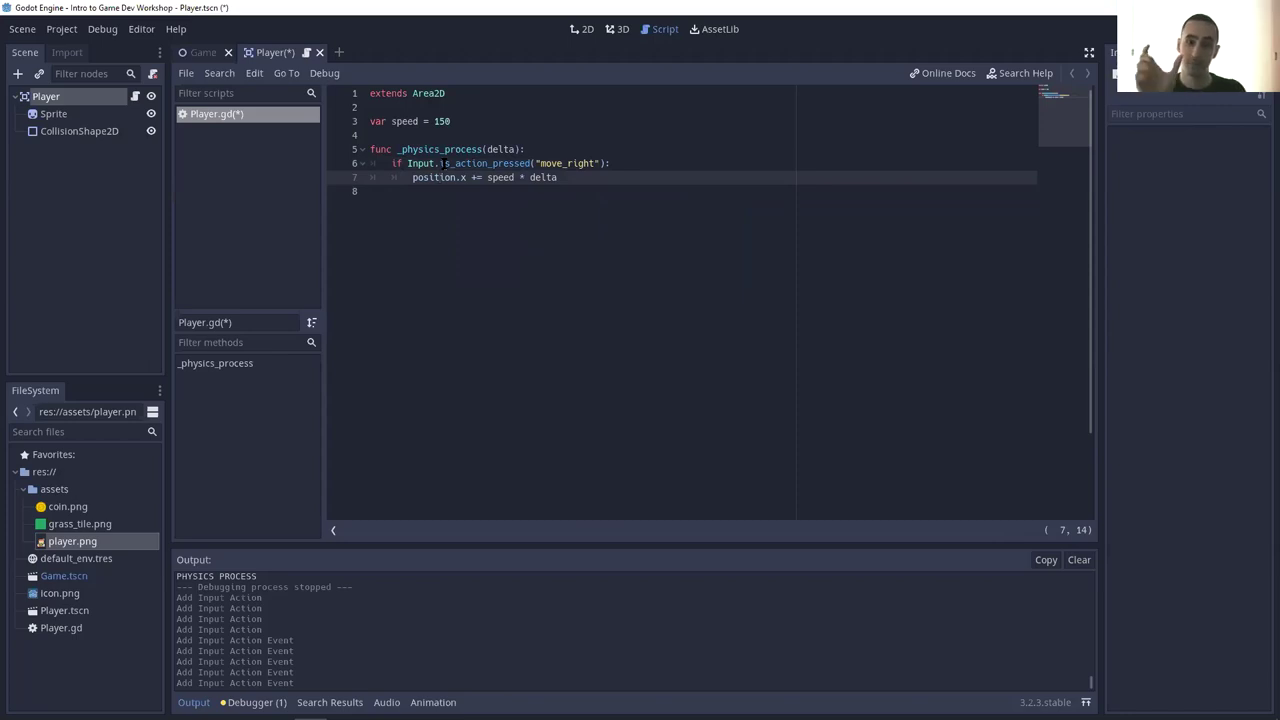
key("ctrl+s")
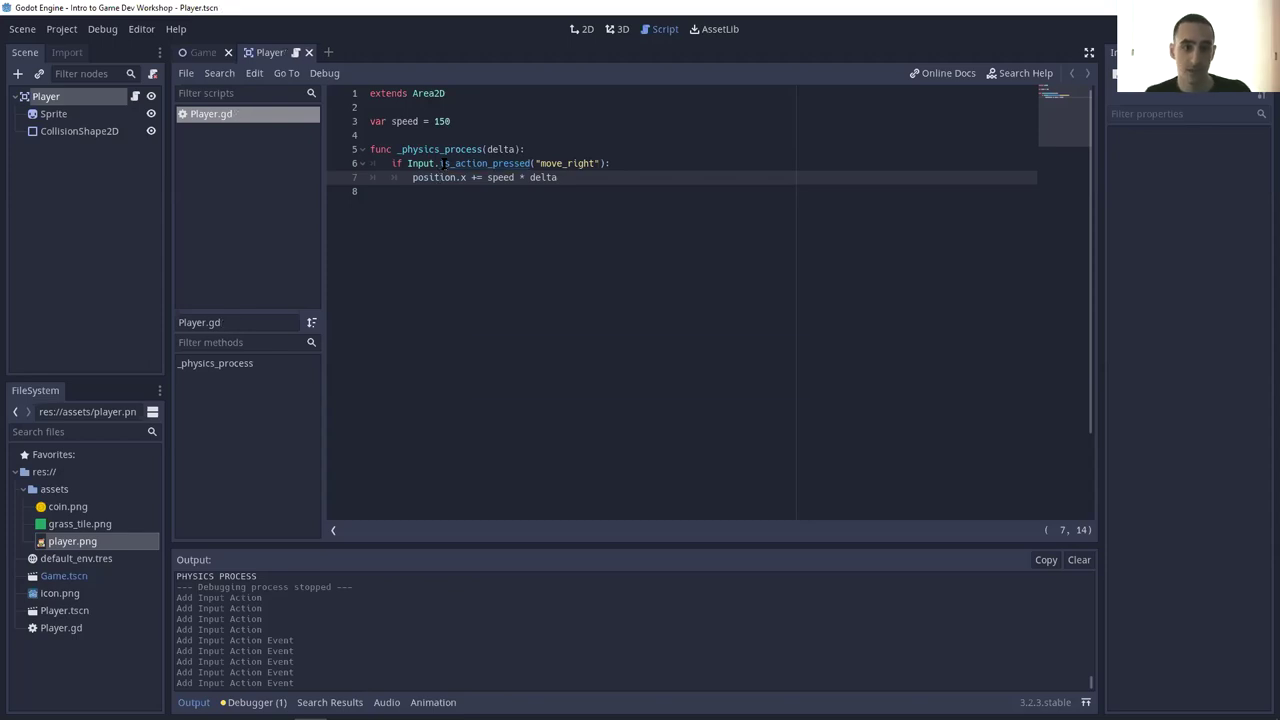
- Run the game with F5, move the player right with the Right arrow, then close it
key("F5")
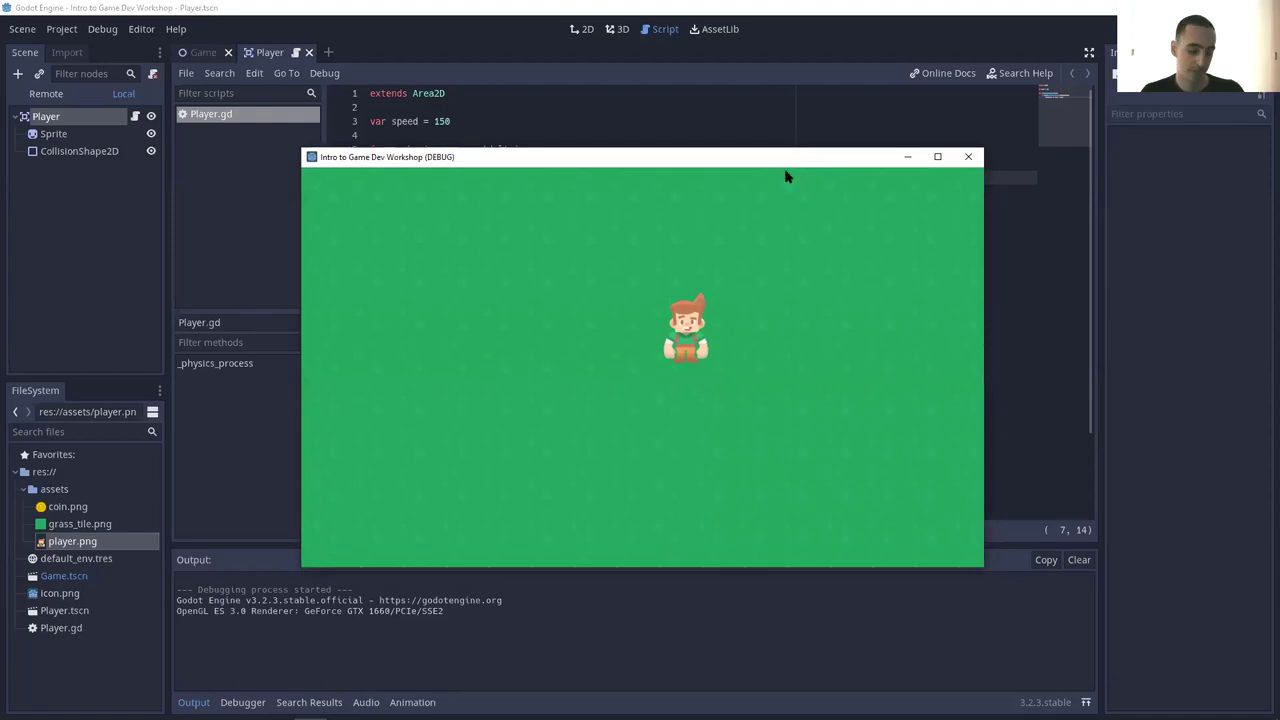
key("Right")
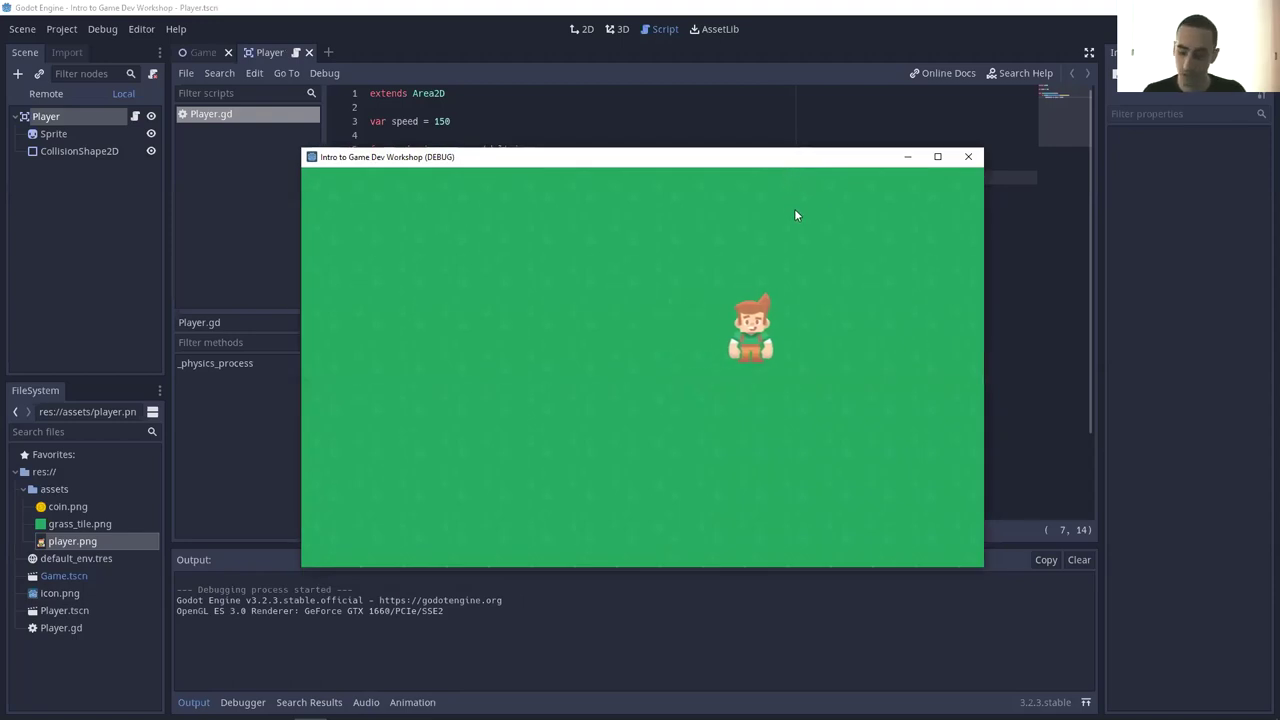
key("Right")
key("Right")
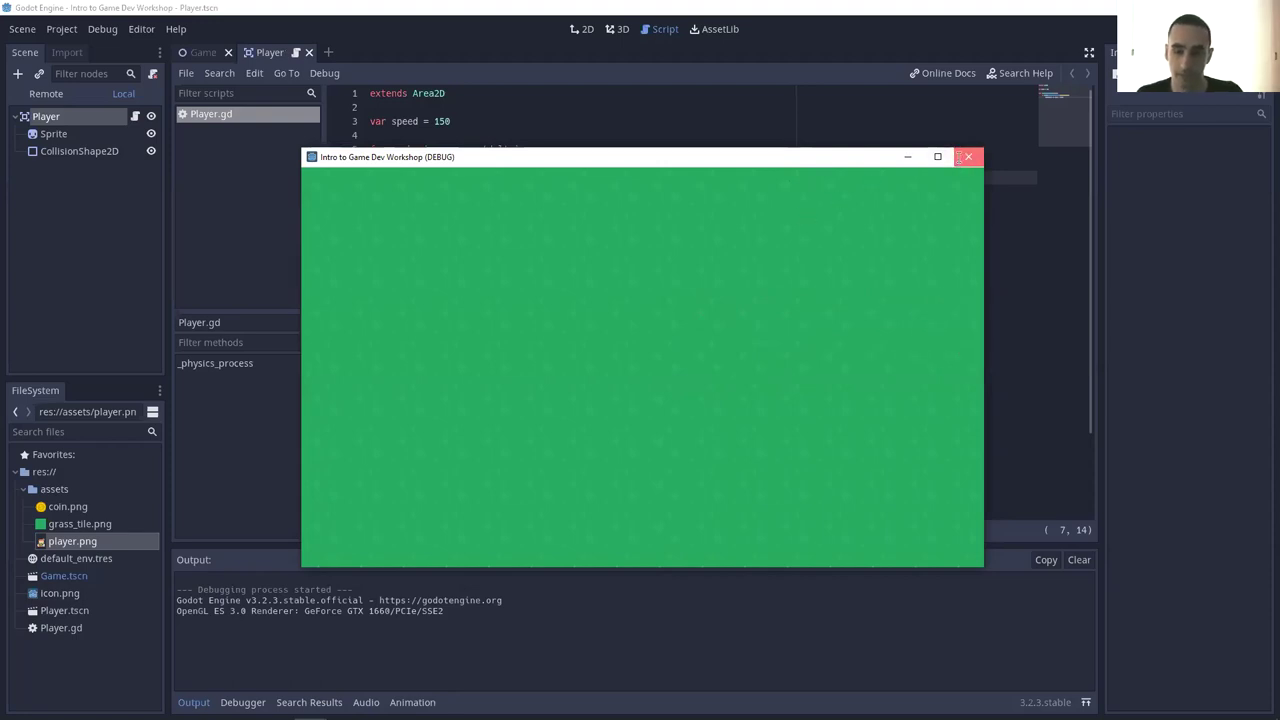
left_click(967, 157)
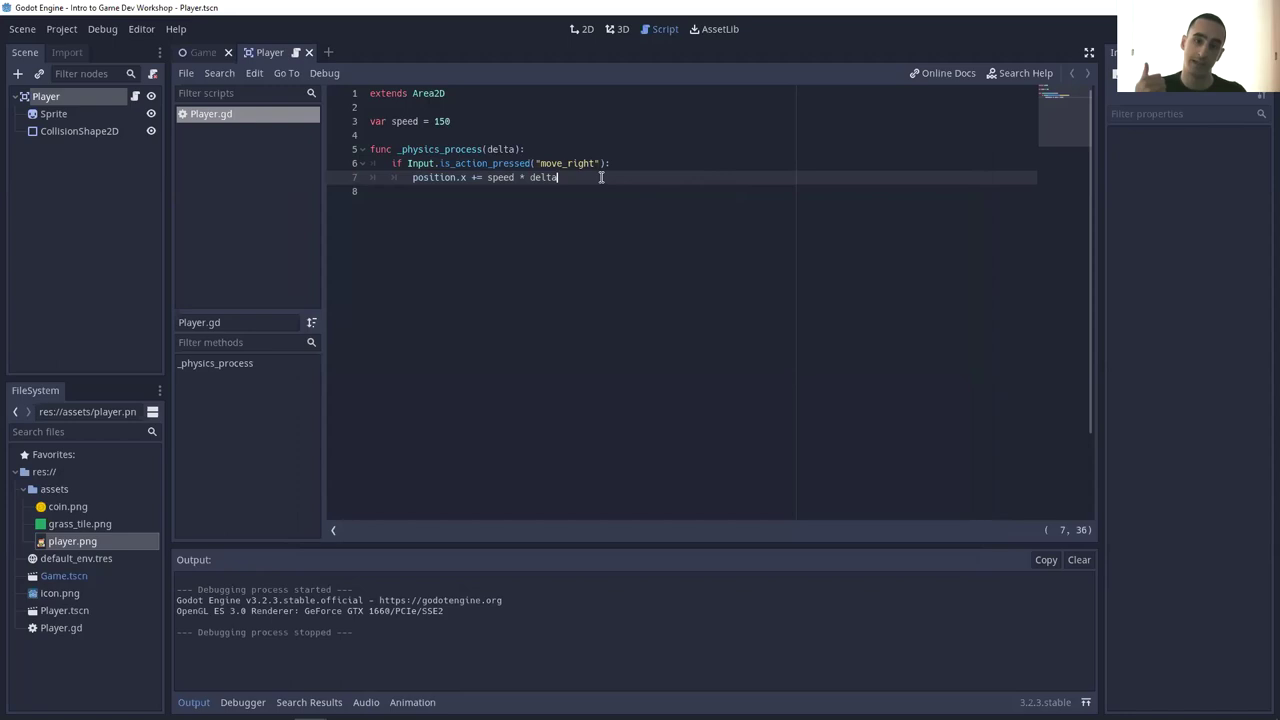
- Copy the move_right block and paste three duplicates below it
key("shift+Up")
key("shift+Home")
key("ctrl+c")
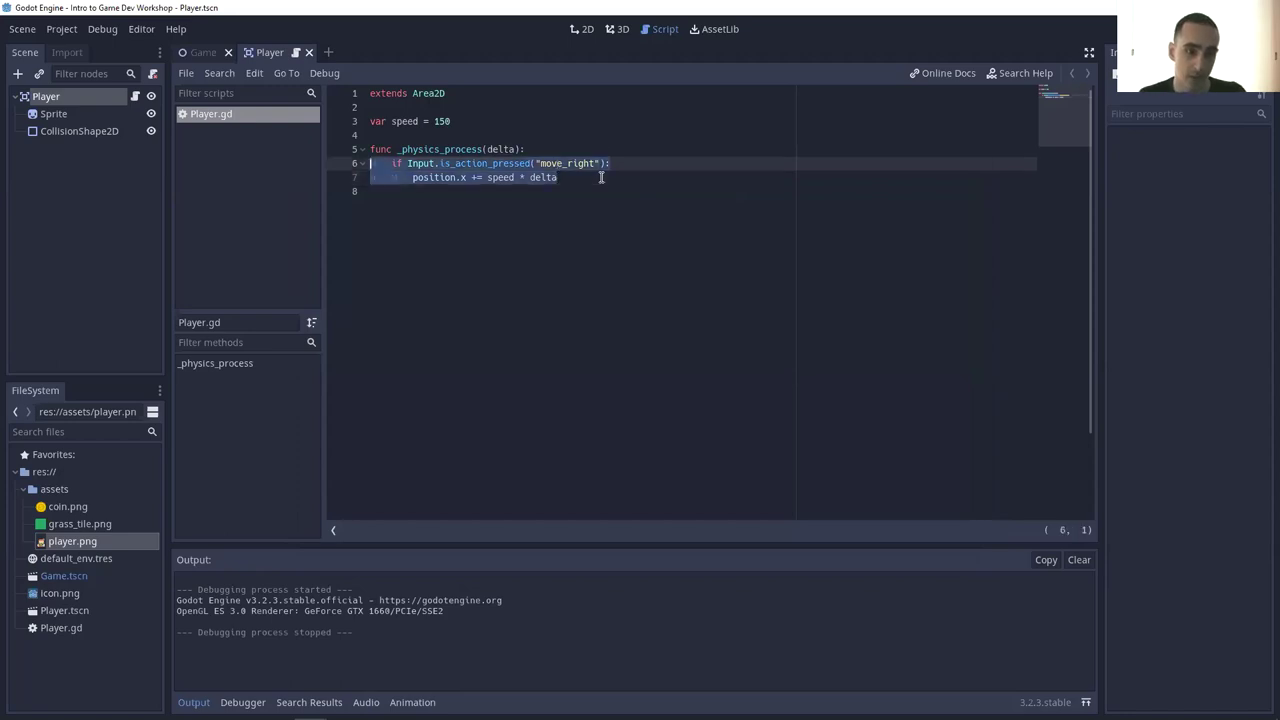
key("Right")
key("Down")
key("ctrl+v")
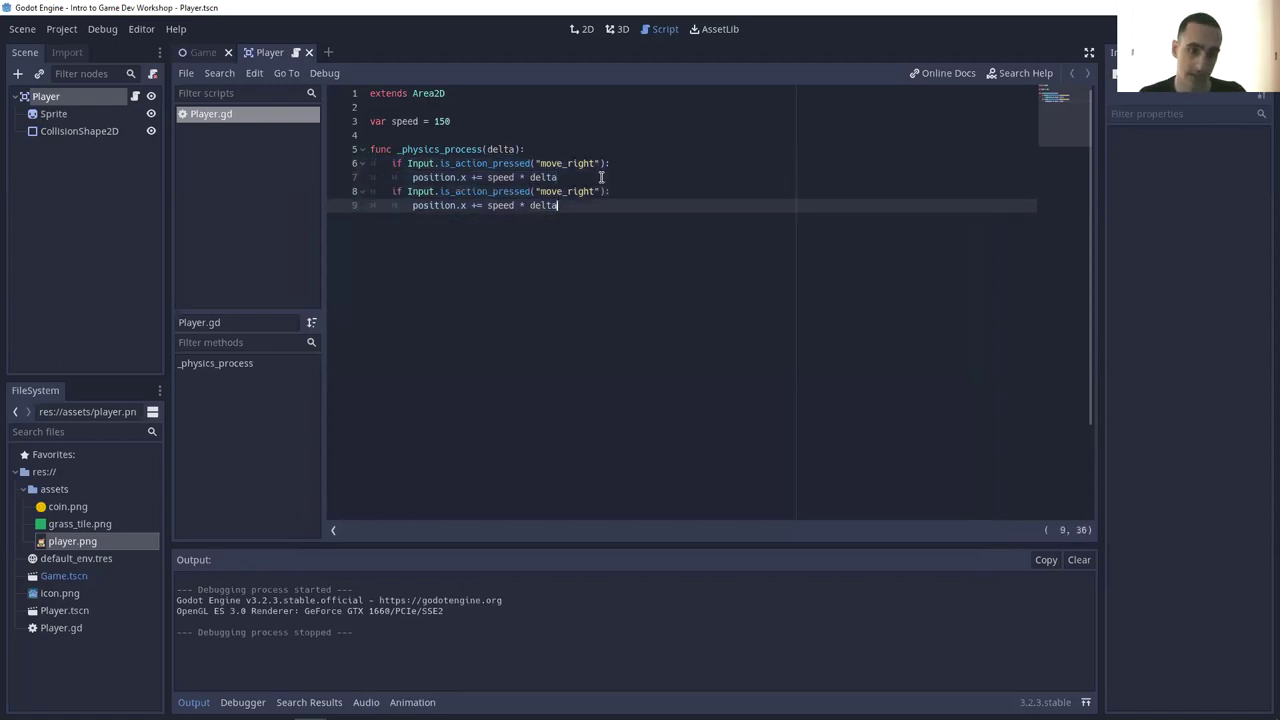
key("Return")
key("ctrl+v")
key("Return")
key("BackSpace")
key("BackSpace")
key("Up")
key("ctrl+b")
key("ctrl+z")
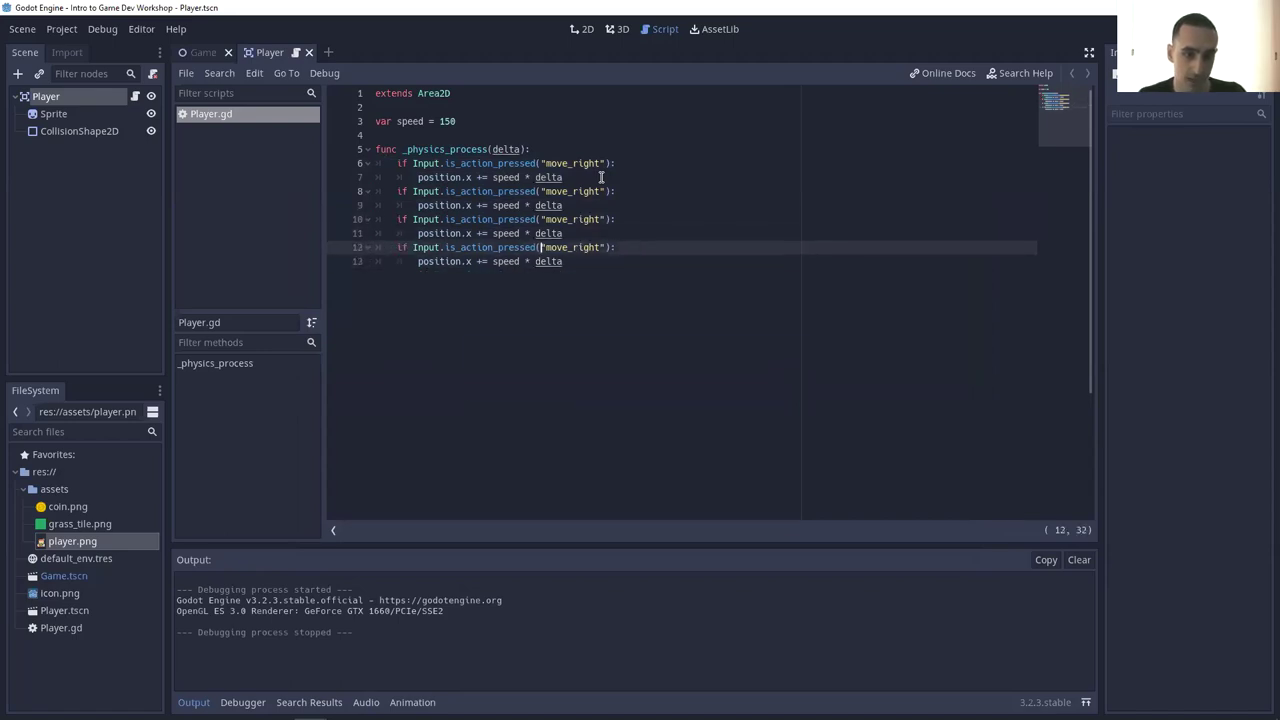
- Rename the duplicated actions to move_left, move_up and move_down
key("Up")
key("Up")
key("Up")
key("Up")
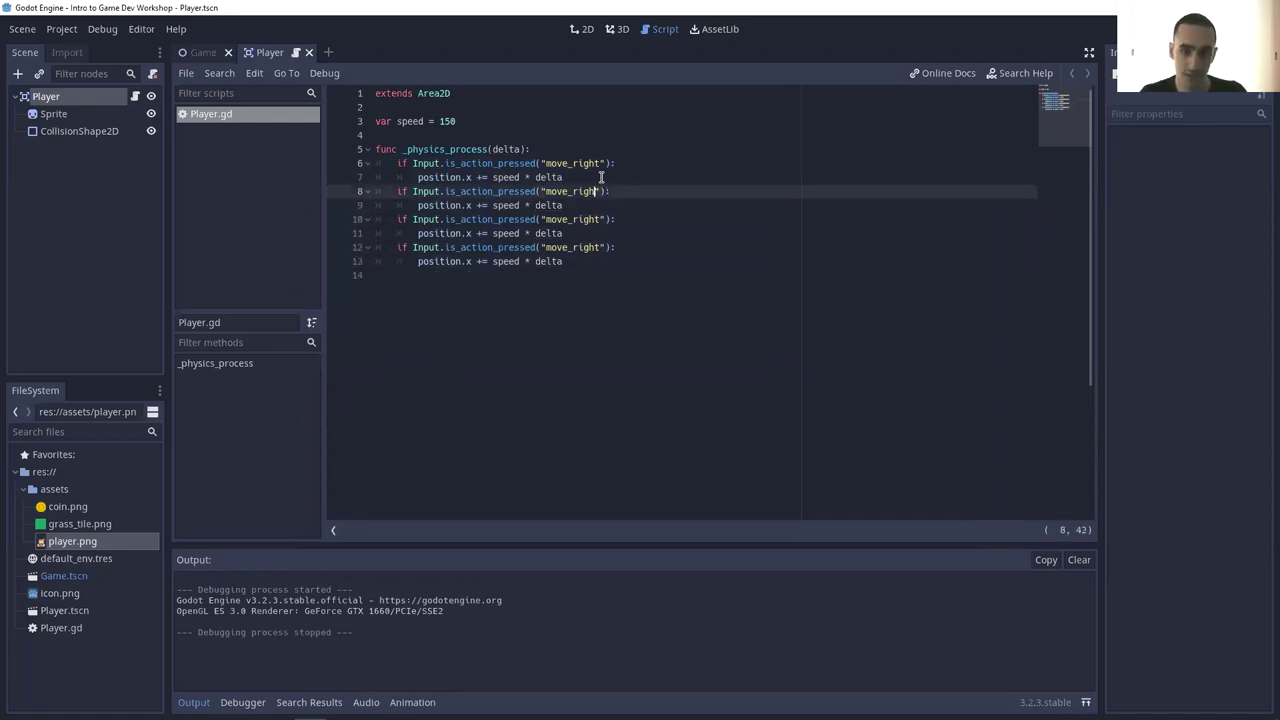
key("BackSpace")
key("BackSpace")
key("BackSpace")
key("BackSpace")
key("BackSpace")
type("left")
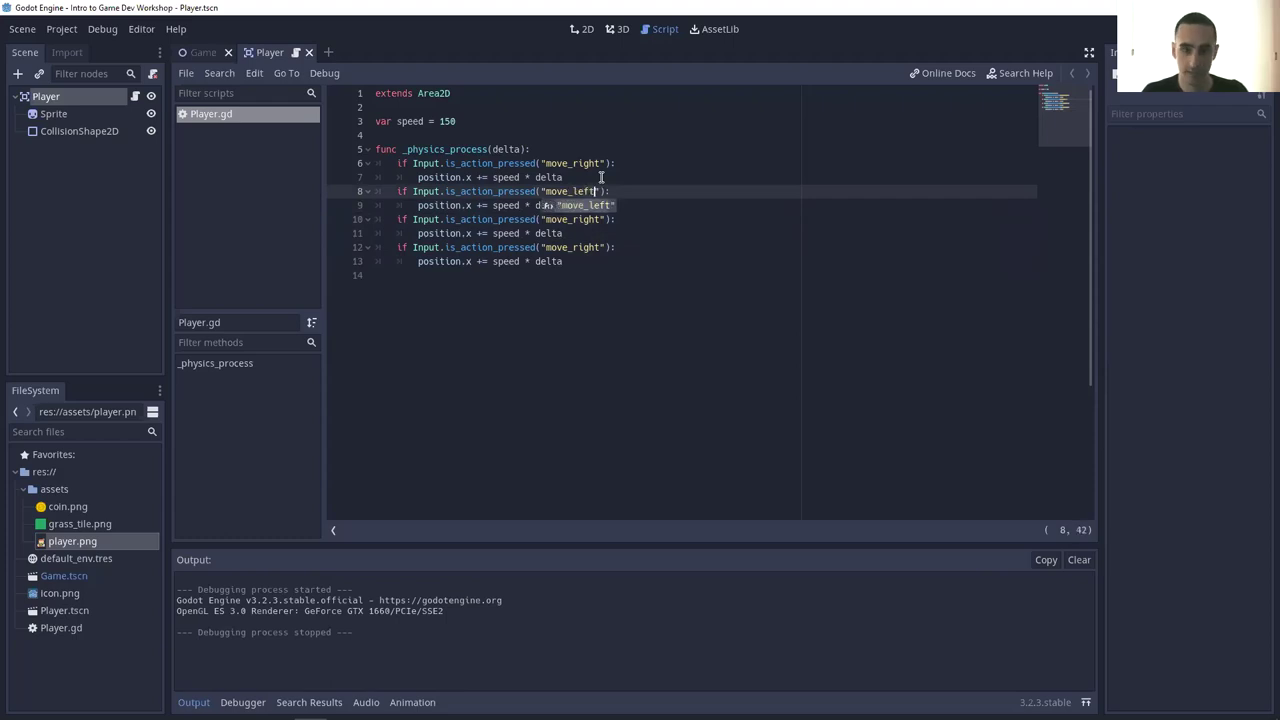
key("Down")
key("Down")
key("Right")
key("BackSpace")
key("BackSpace")
key("BackSpace")
key("BackSpace")
key("BackSpace")
type("up")
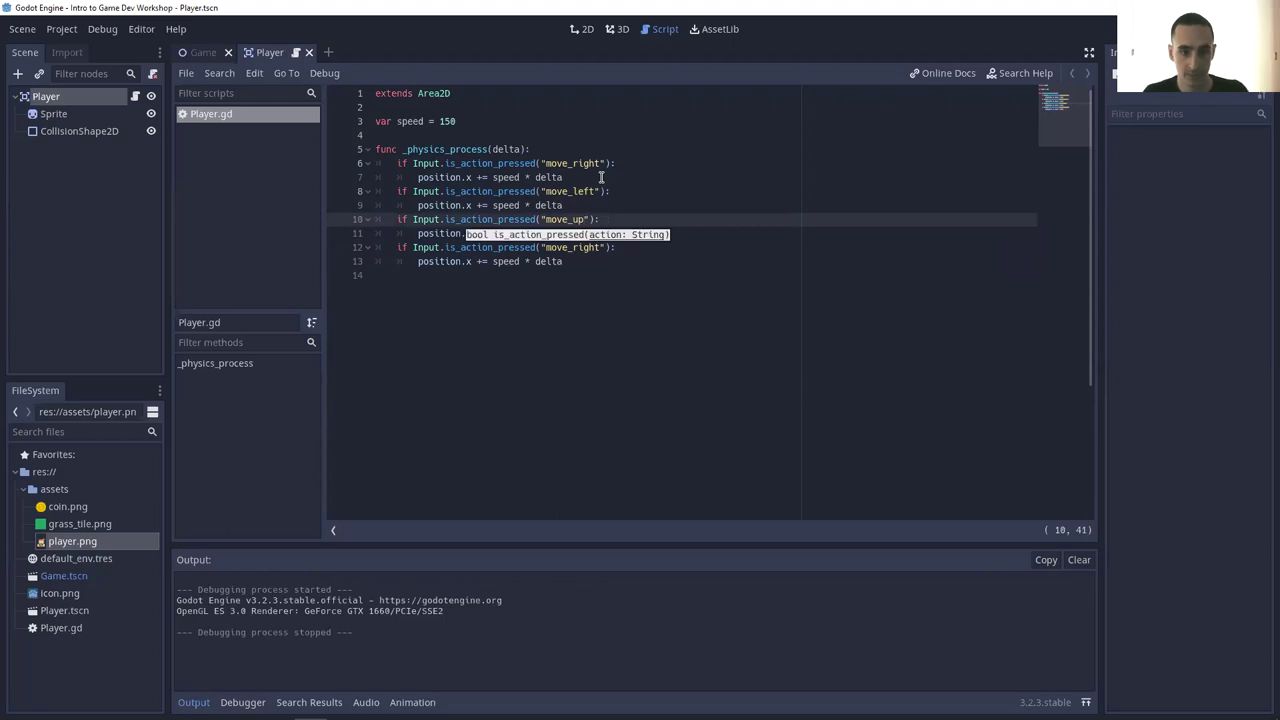
key("Down")
key("Down")
key("Right")
key("Right")
key("Right")
key("BackSpace")
key("BackSpace")
key("BackSpace")
key("BackSpace")
key("BackSpace")
type("down")
key("Escape")
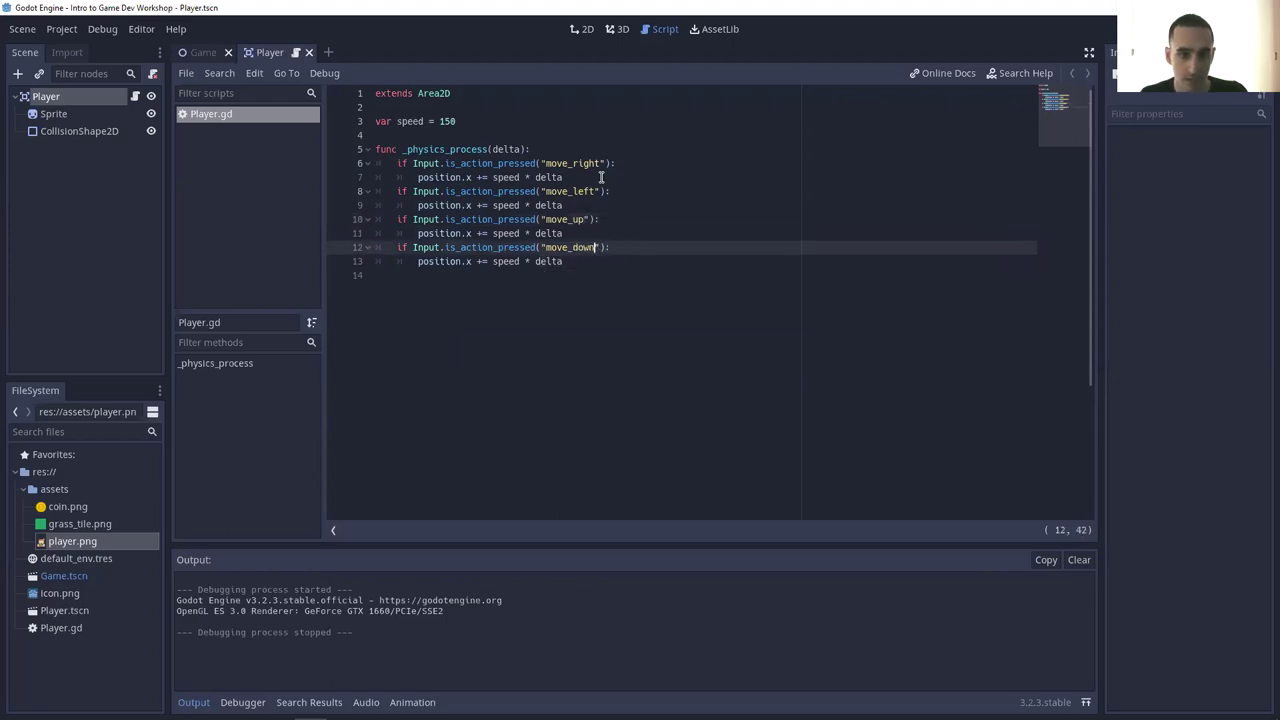
- Make move_left subtract from position.x and switch move_up to position.y
key("Up")
key("Up")
key("Up")
key("Left")
key("Left")
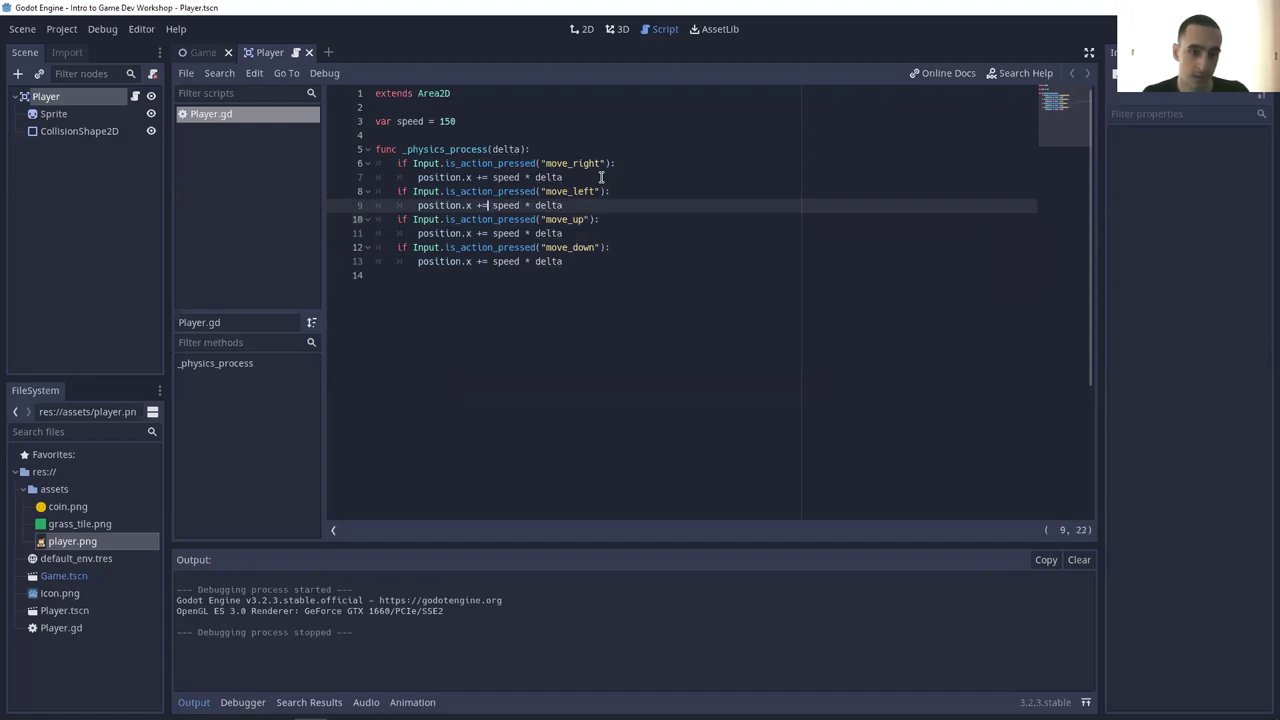
key("BackSpace")
type("-")
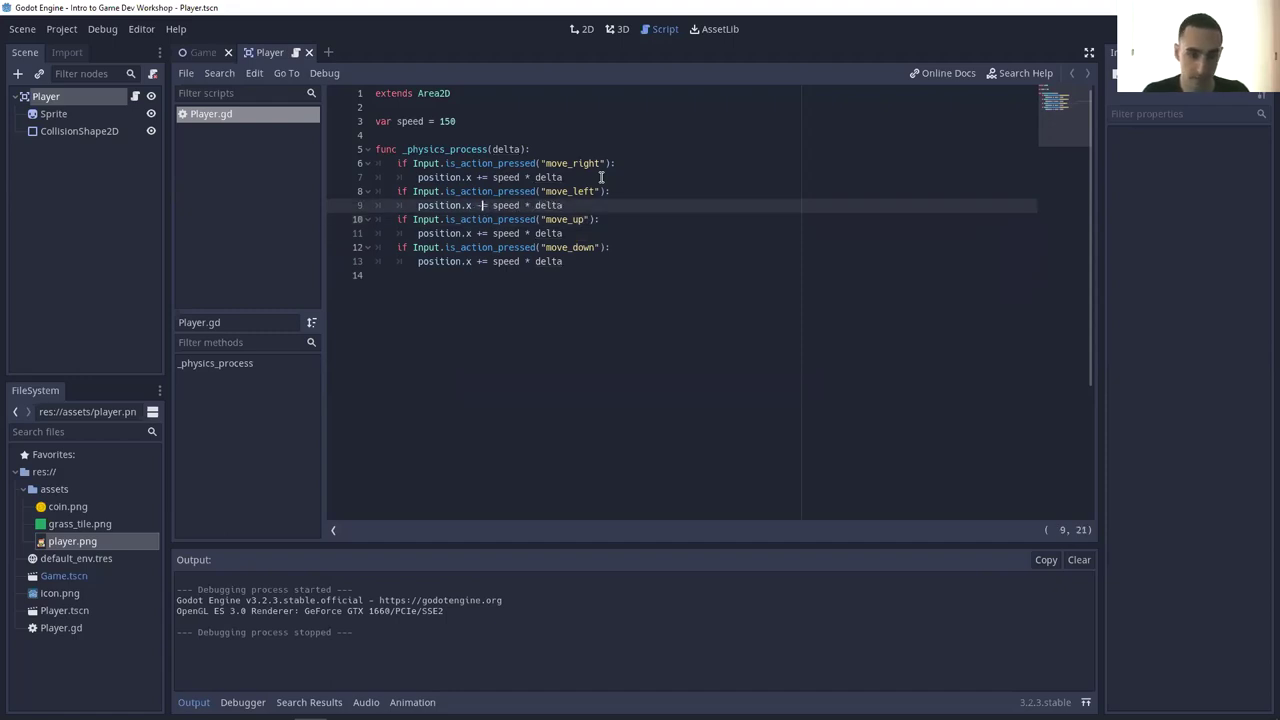
key("Down")
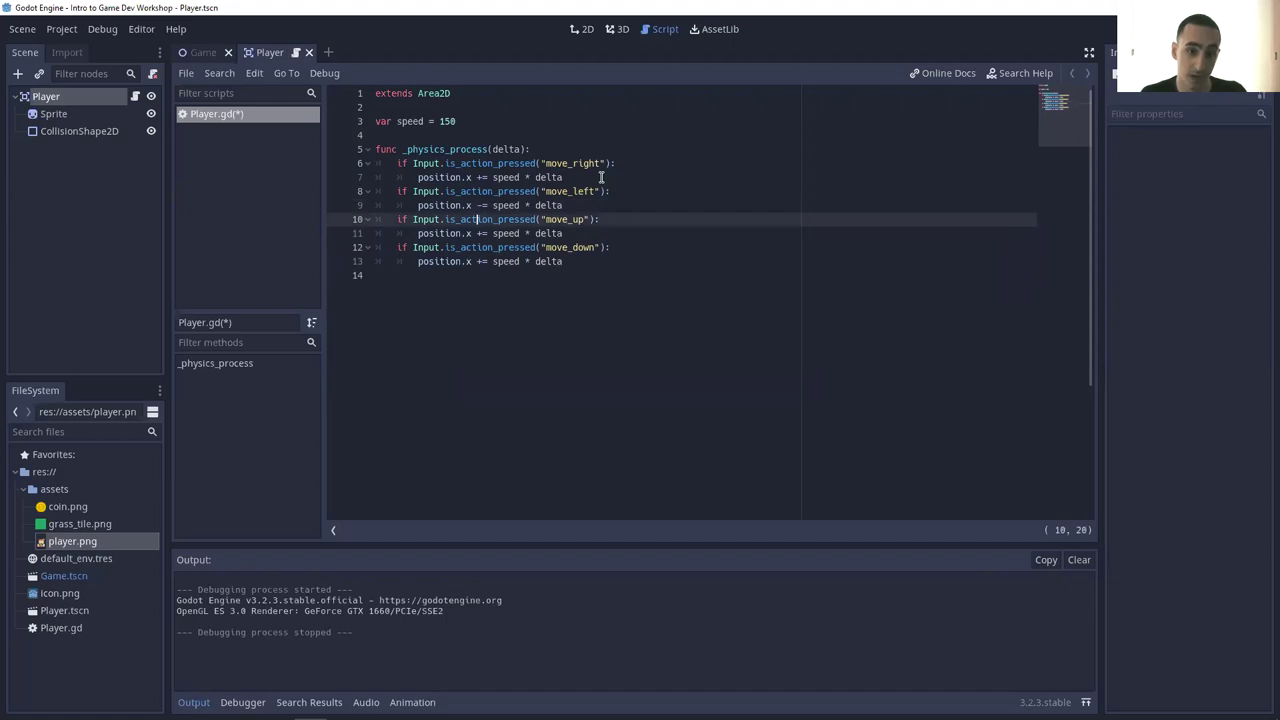
key("Down")
key("Left")
key("Left")
key("BackSpace")
type("y")
- Switch move_down to position.y, make move_up subtract, and save the script
key("Down")
key("Down")
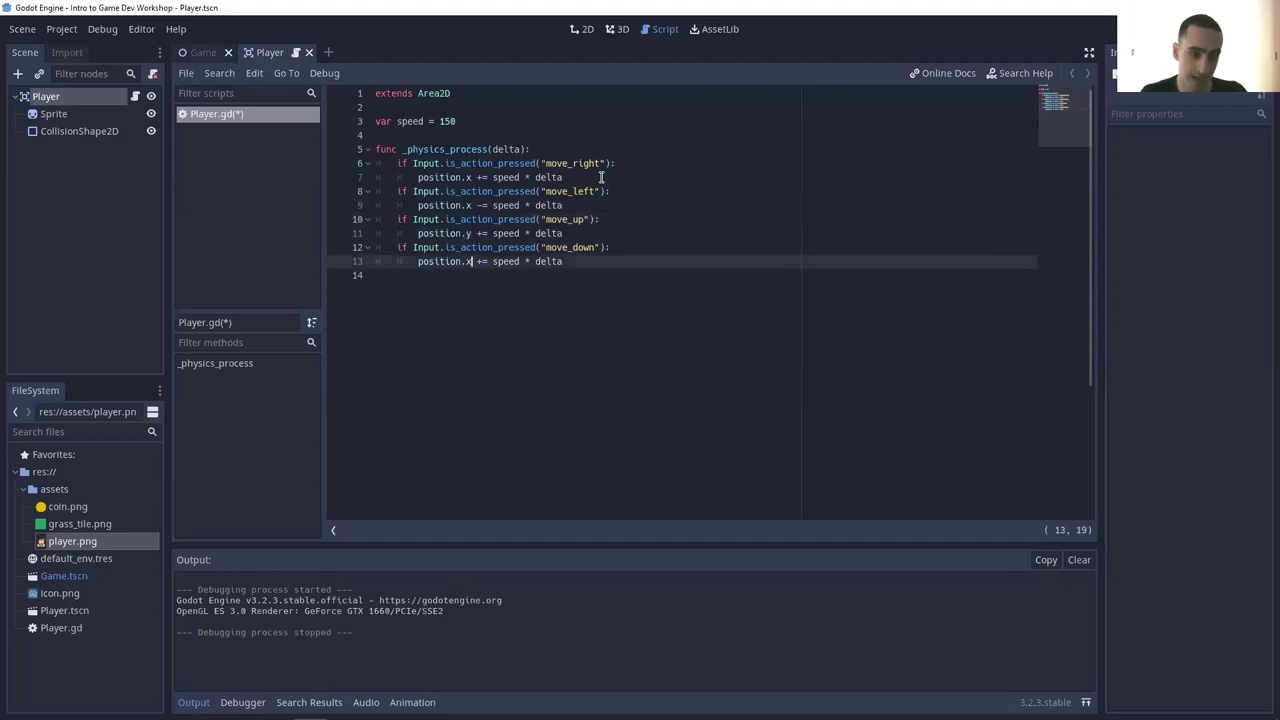
key("BackSpace")
type("y")
key("Up")
key("Up")
key("Up")
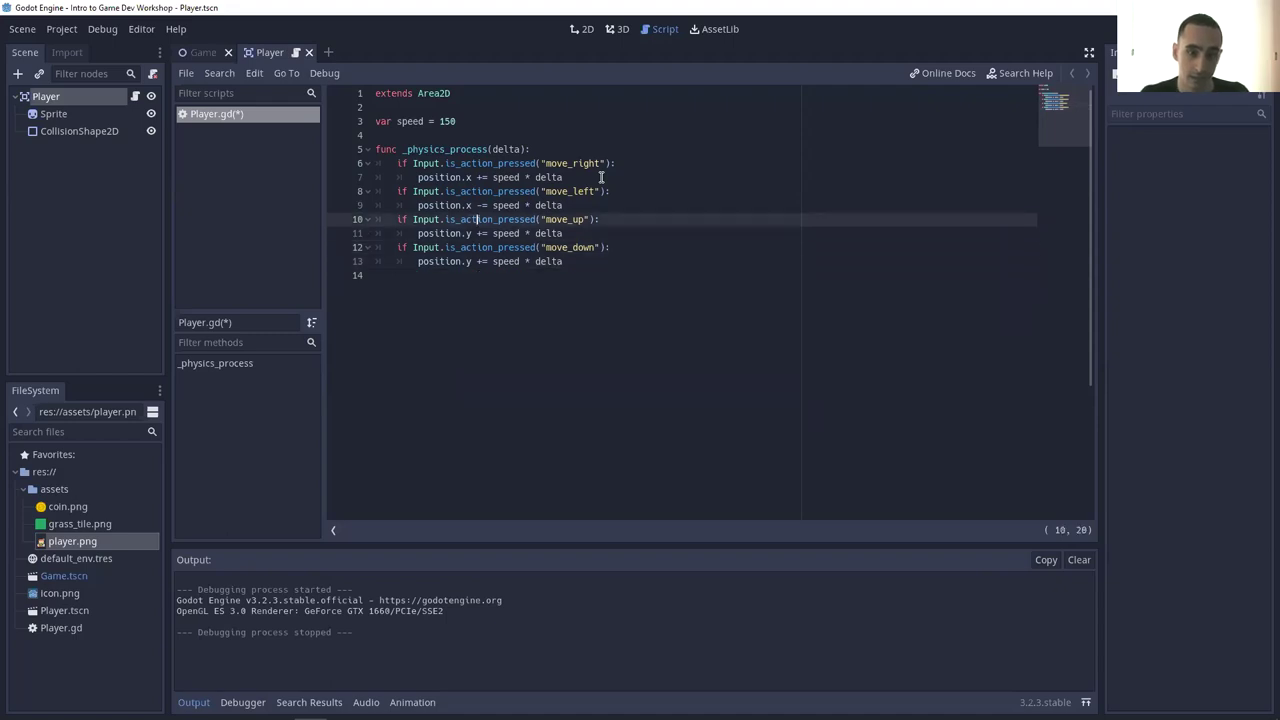
key("Down")
key("Right")
key("Right")
key("BackSpace")
type("-")
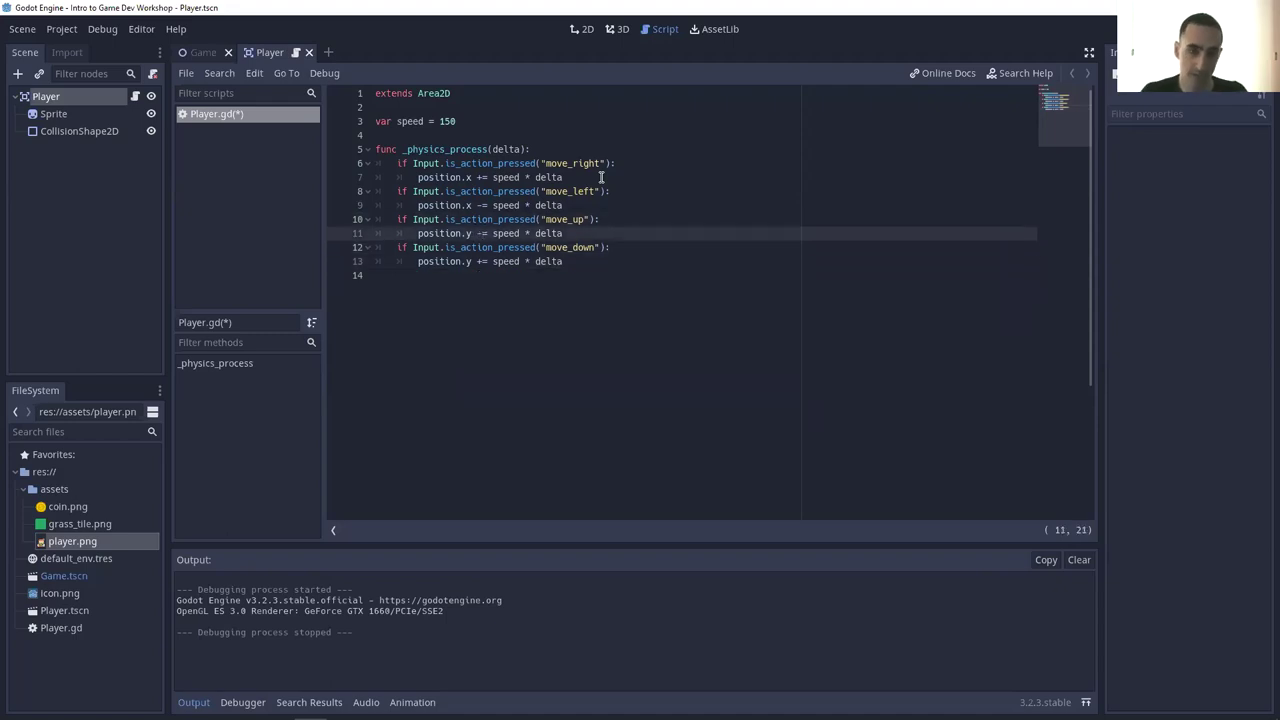
key("Down")
key("Down")
key("Left")
key("ctrl+s")
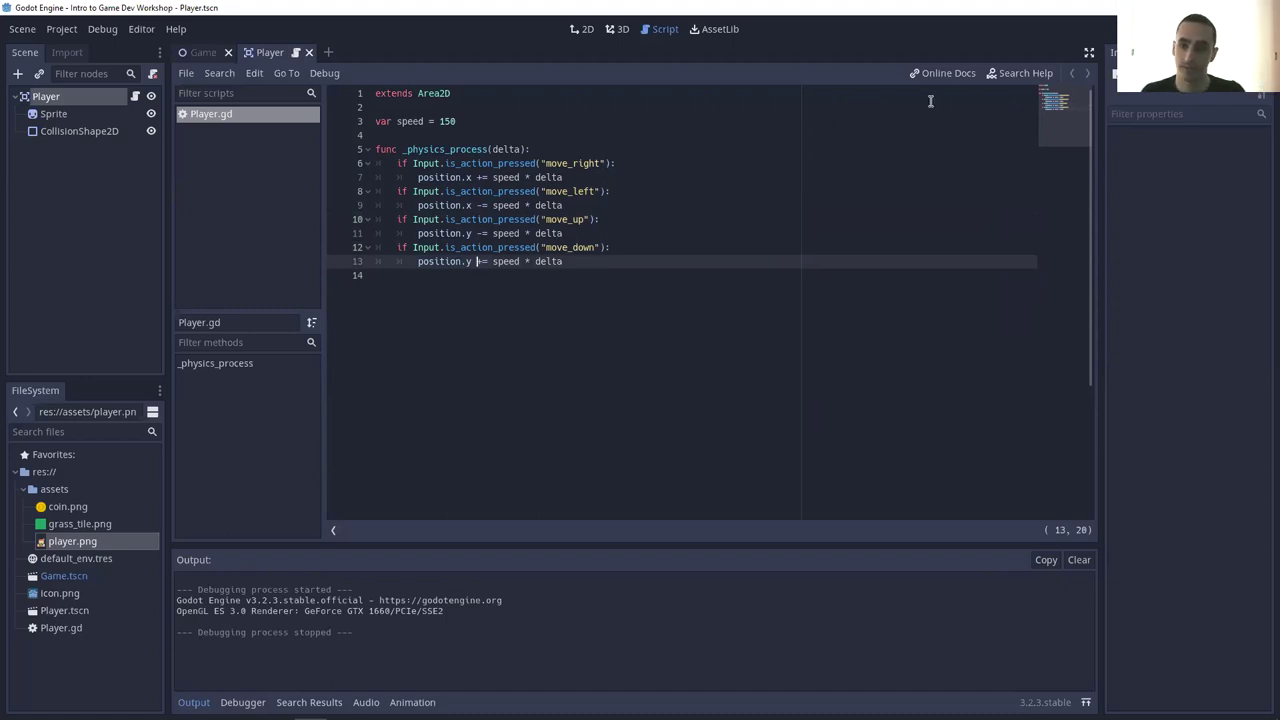
- Run the scene and move the player up, right, down and left with the arrow keys
left_click(1140, 29)
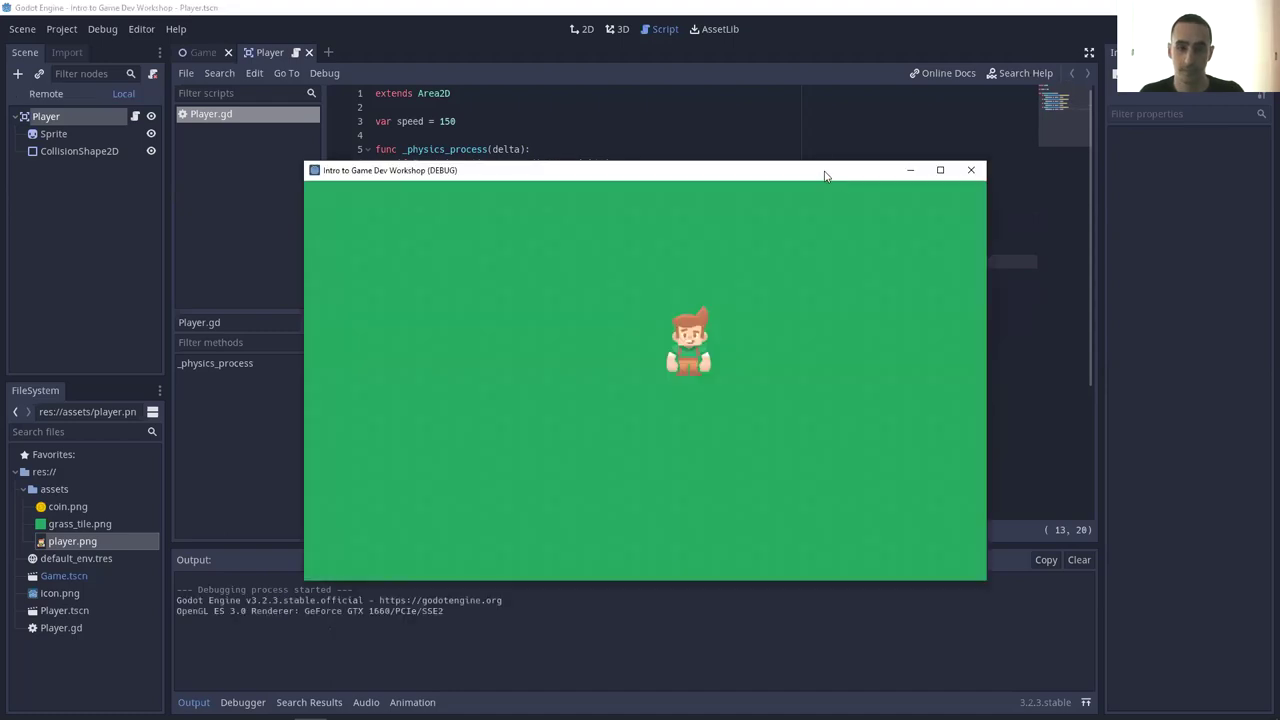
left_click_drag(823, 174, 817, 154)
key("Up")
key("Right")
key("Down")
key("Left")
- Repeat the four-direction arrow-key test on the player, then close the game window
key("Left")
key("Up")
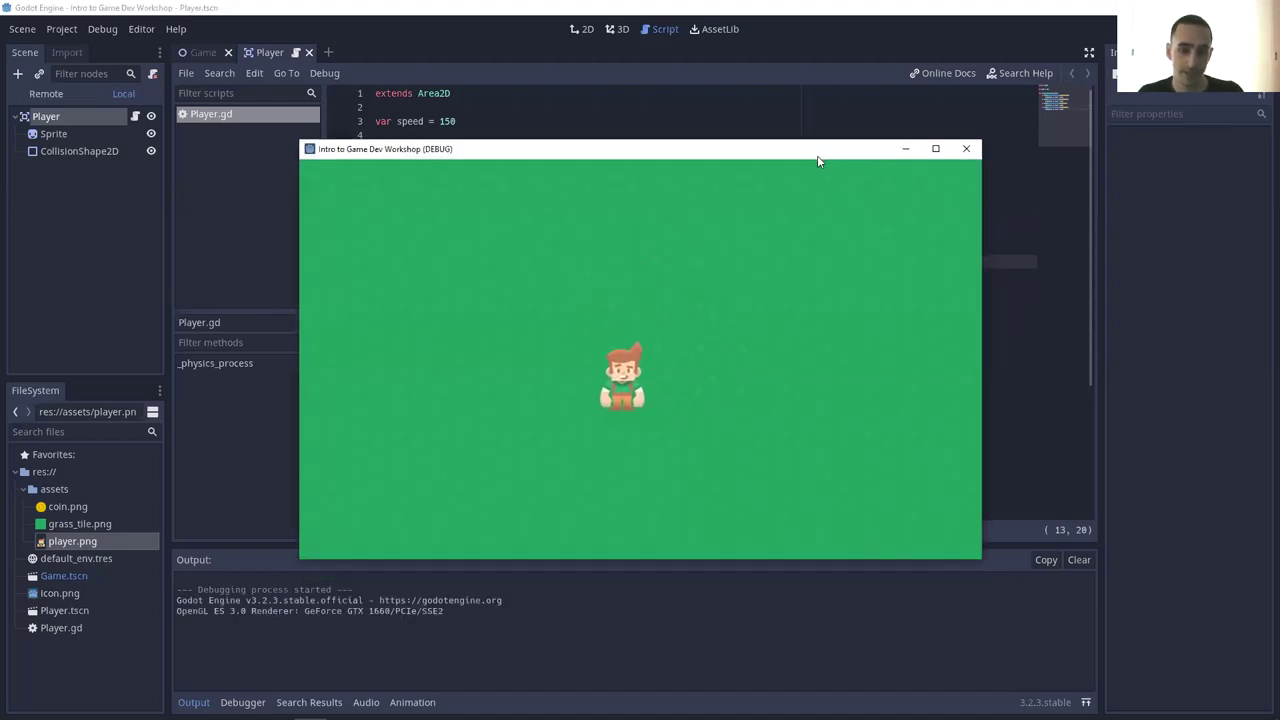
key("Right")
key("Down")
key("Left")
key("Up")
key("Right")
key("Down")
key("Down")
key("Left")
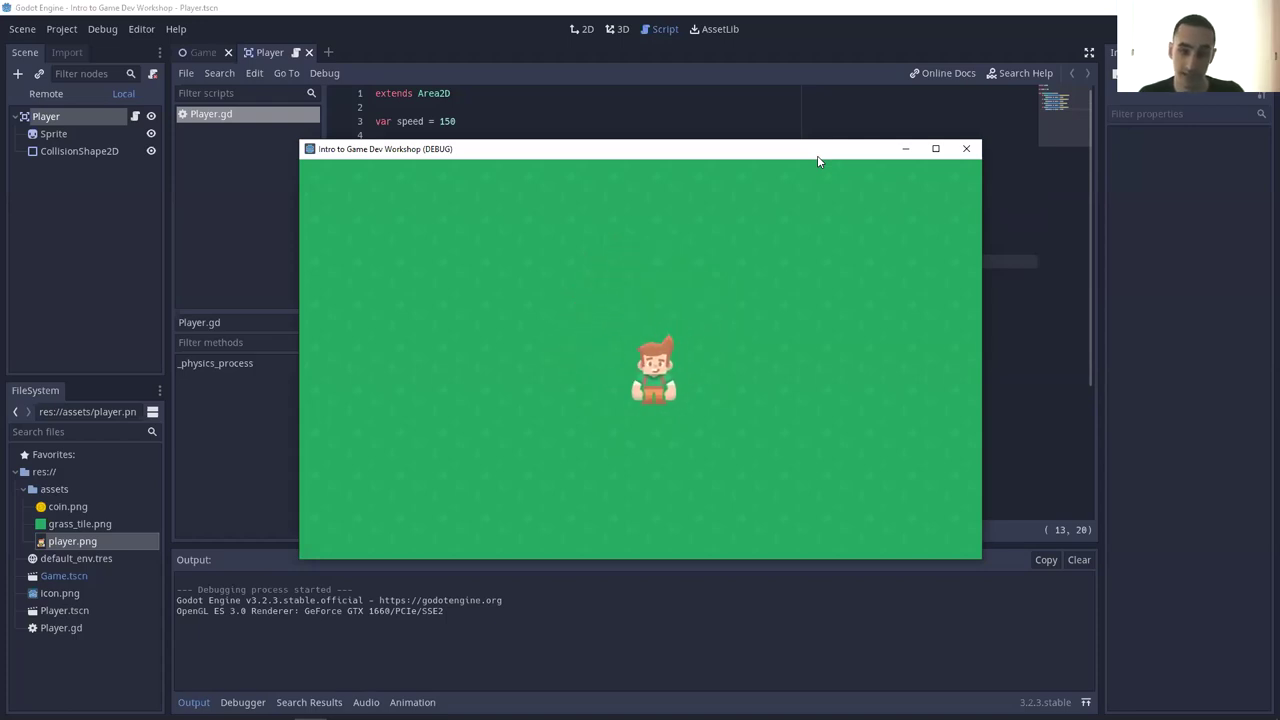
key("Up")
key("Right")
key("Right")
key("Down")
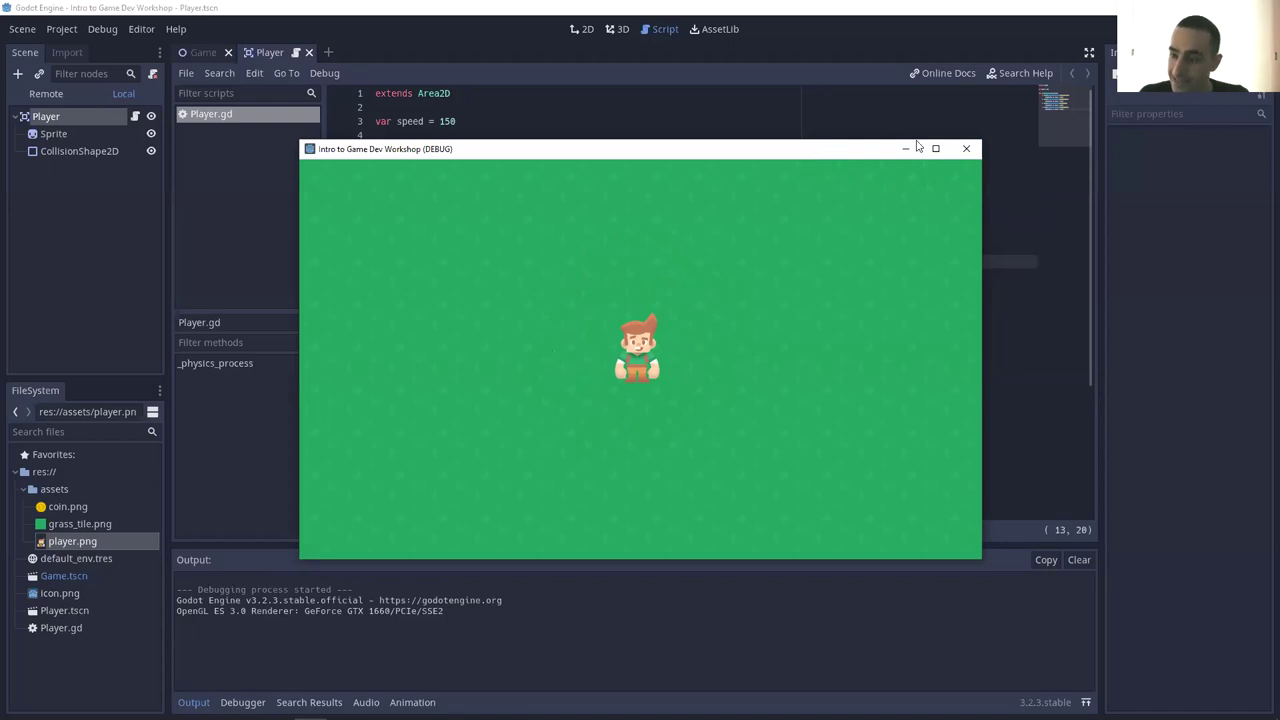
left_click(976, 155)
left_click_drag(458, 121, 376, 121)
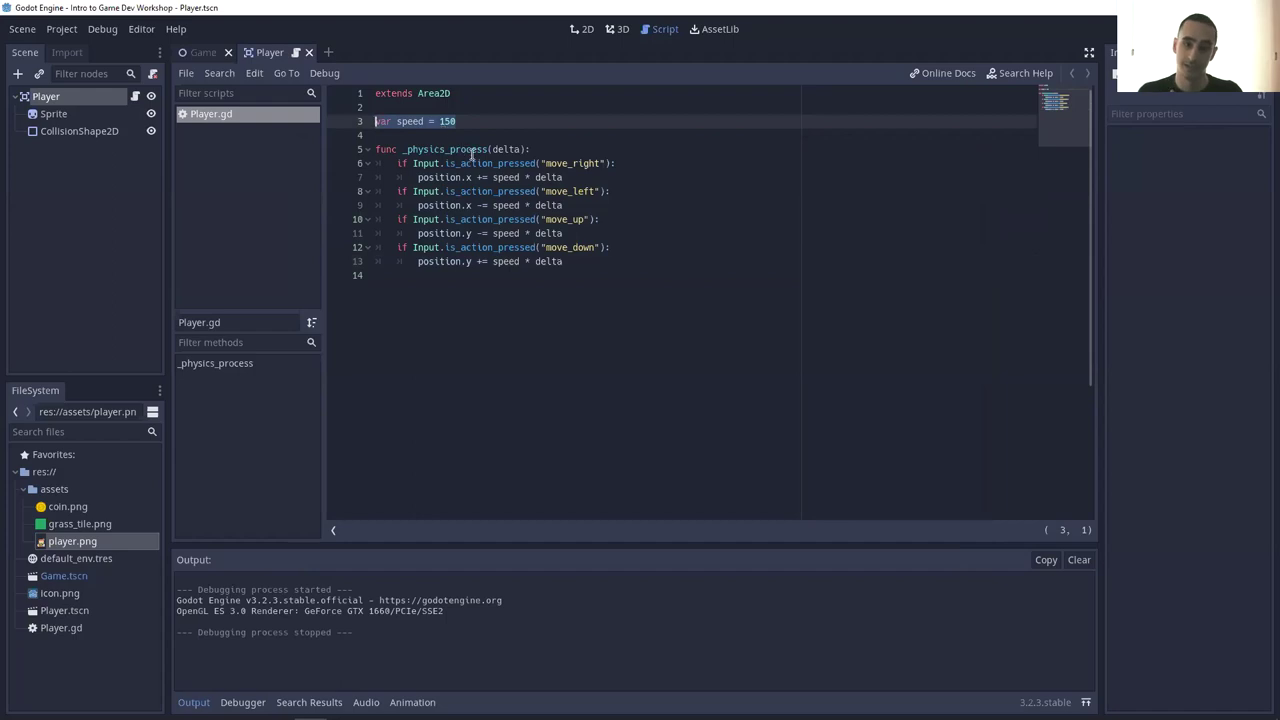
left_click(502, 149)
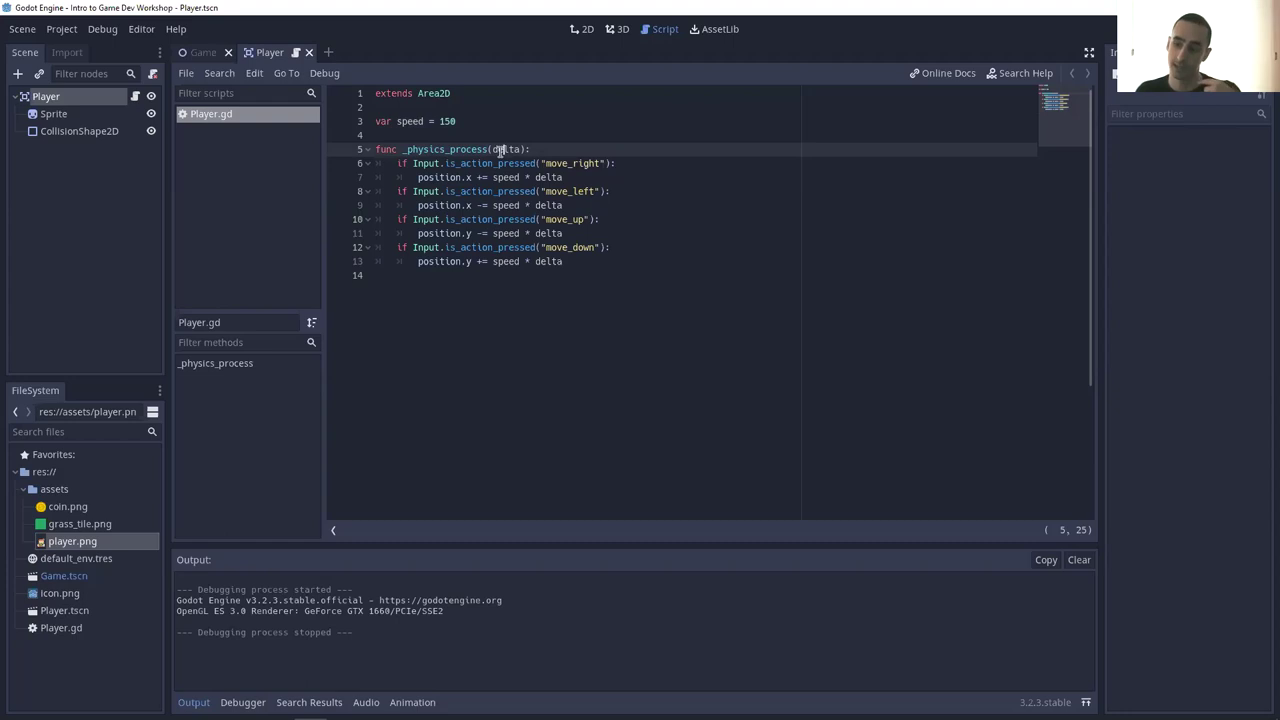
left_click_drag(502, 149, 402, 149)
right_click(544, 145)
key("Escape")
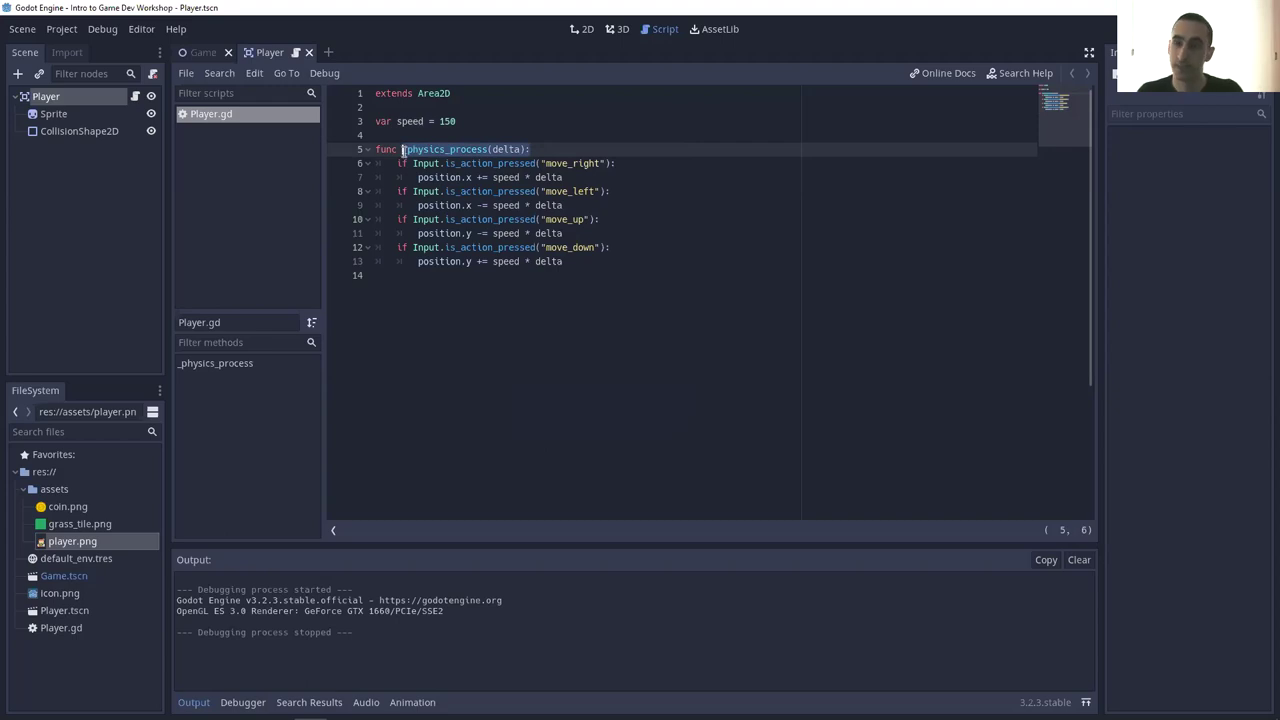
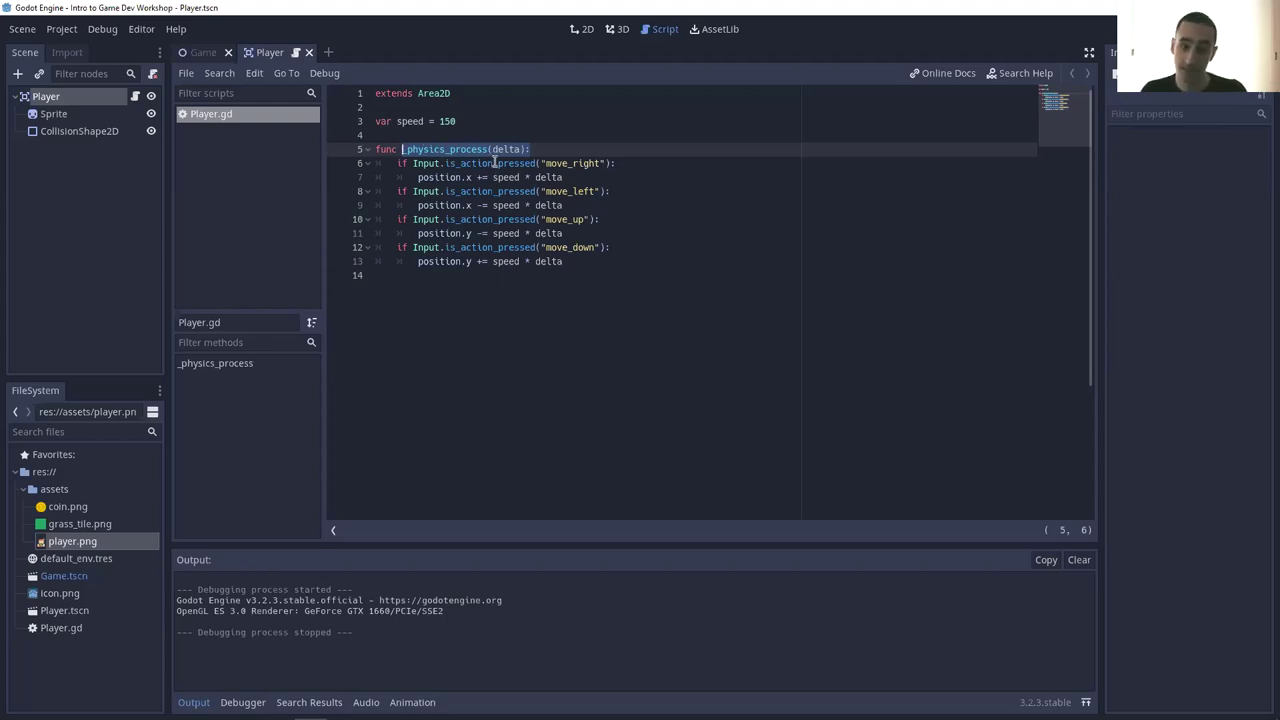
- Misspell _physics_process by deleting 'pr', test-run the game, then restore the 'pr'
left_click(557, 146)
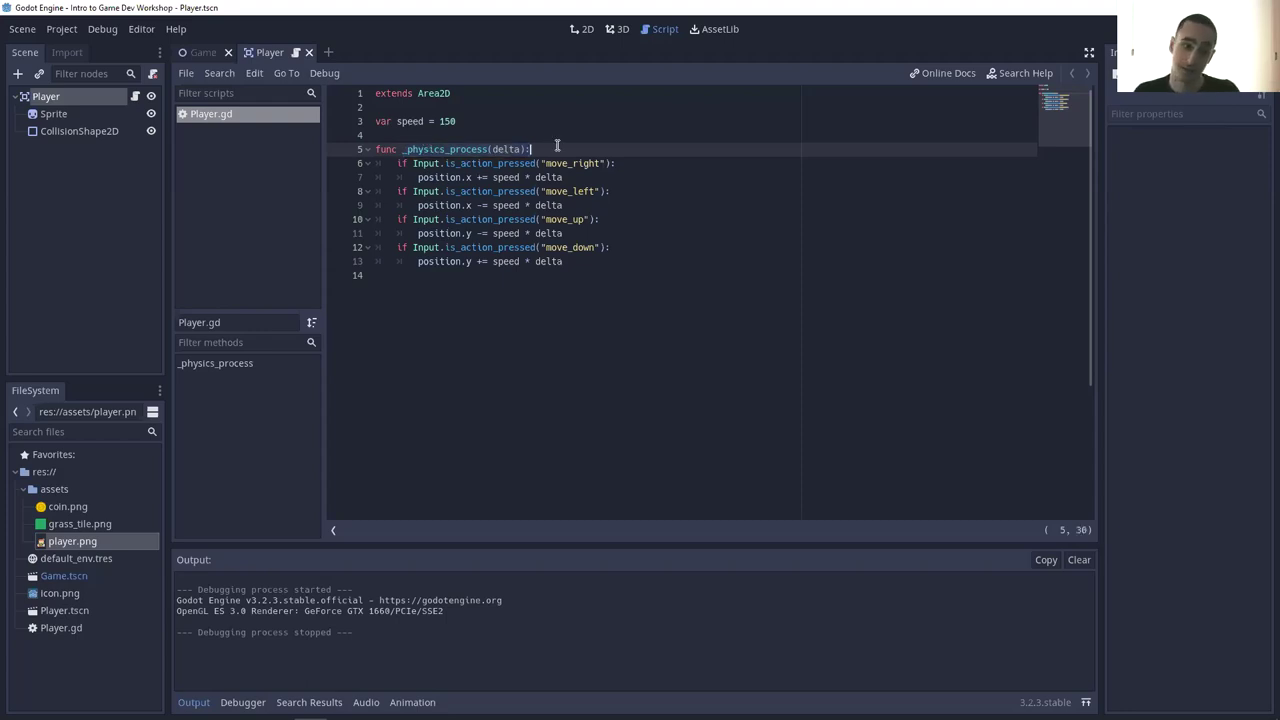
left_click(461, 149)
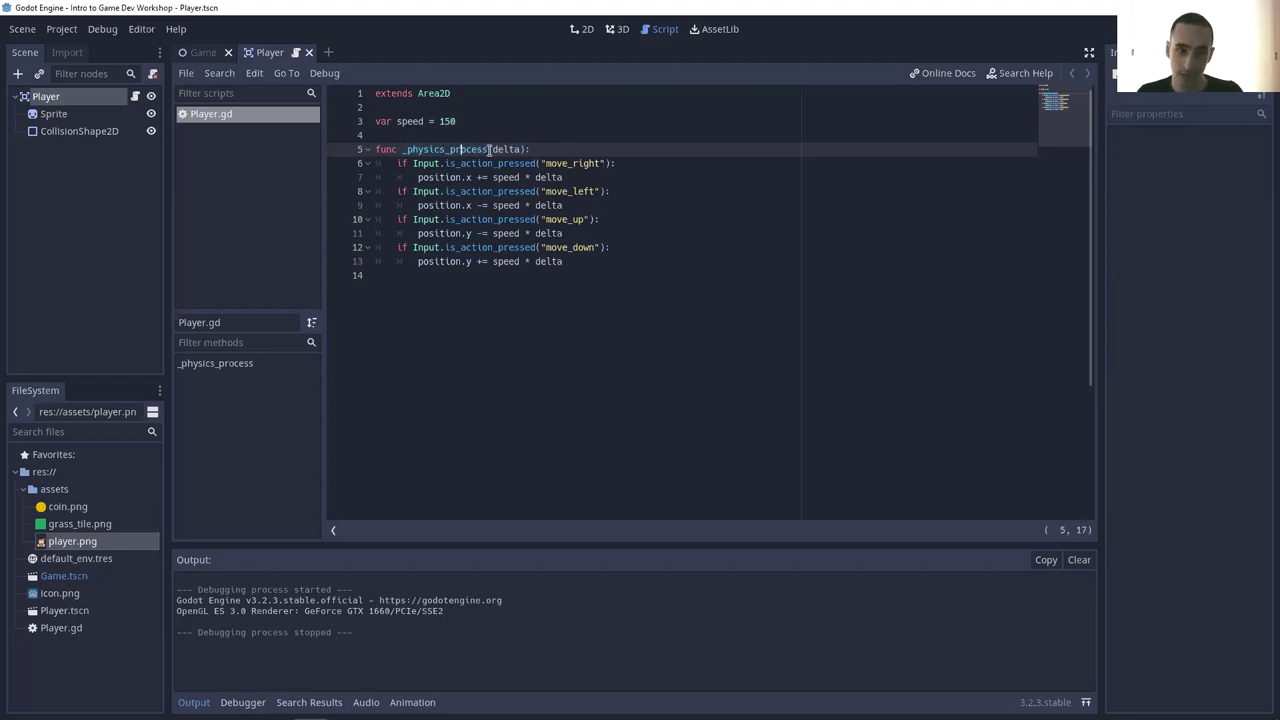
key("BackSpace")
key("BackSpace")
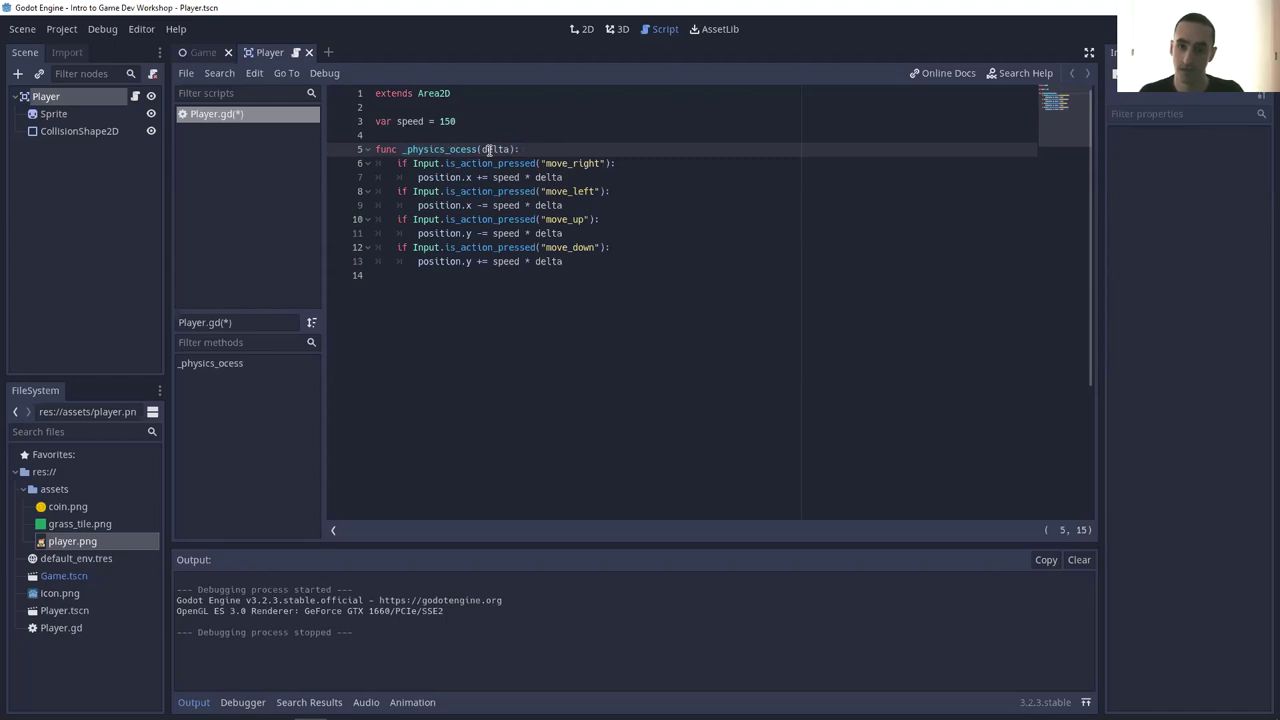
left_click_drag(572, 264, 349, 152)
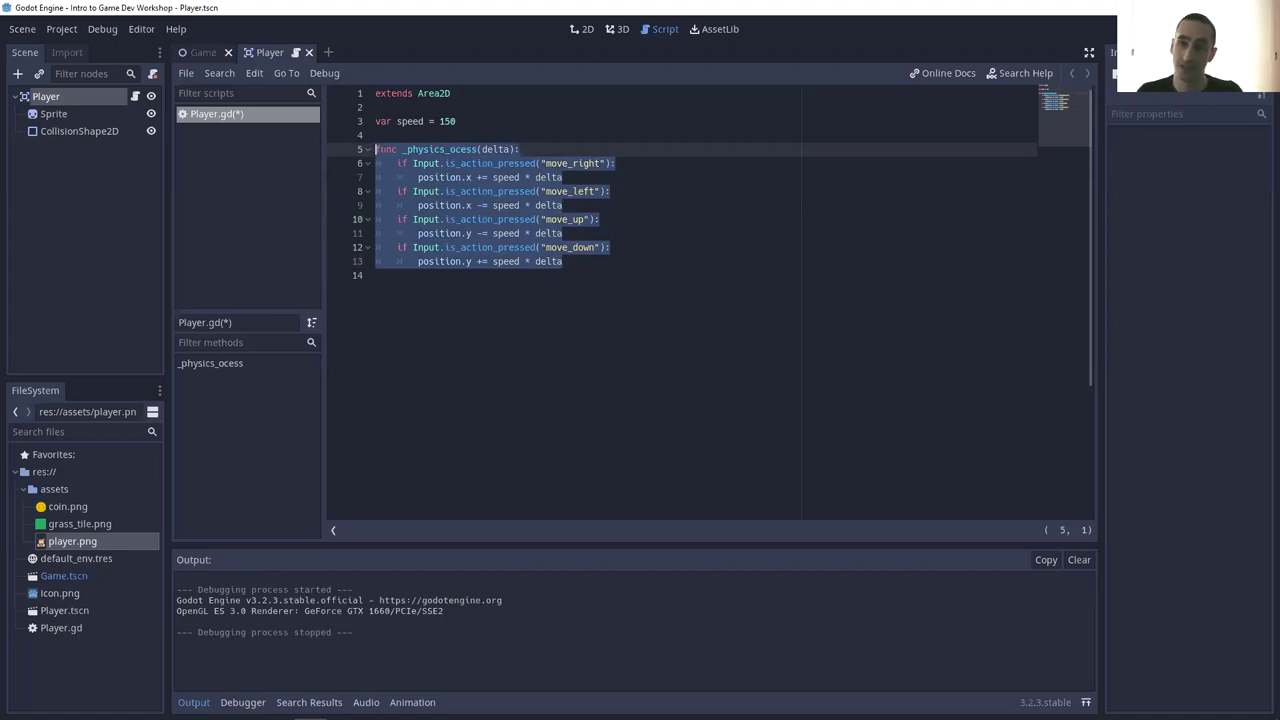
left_click(1160, 29)
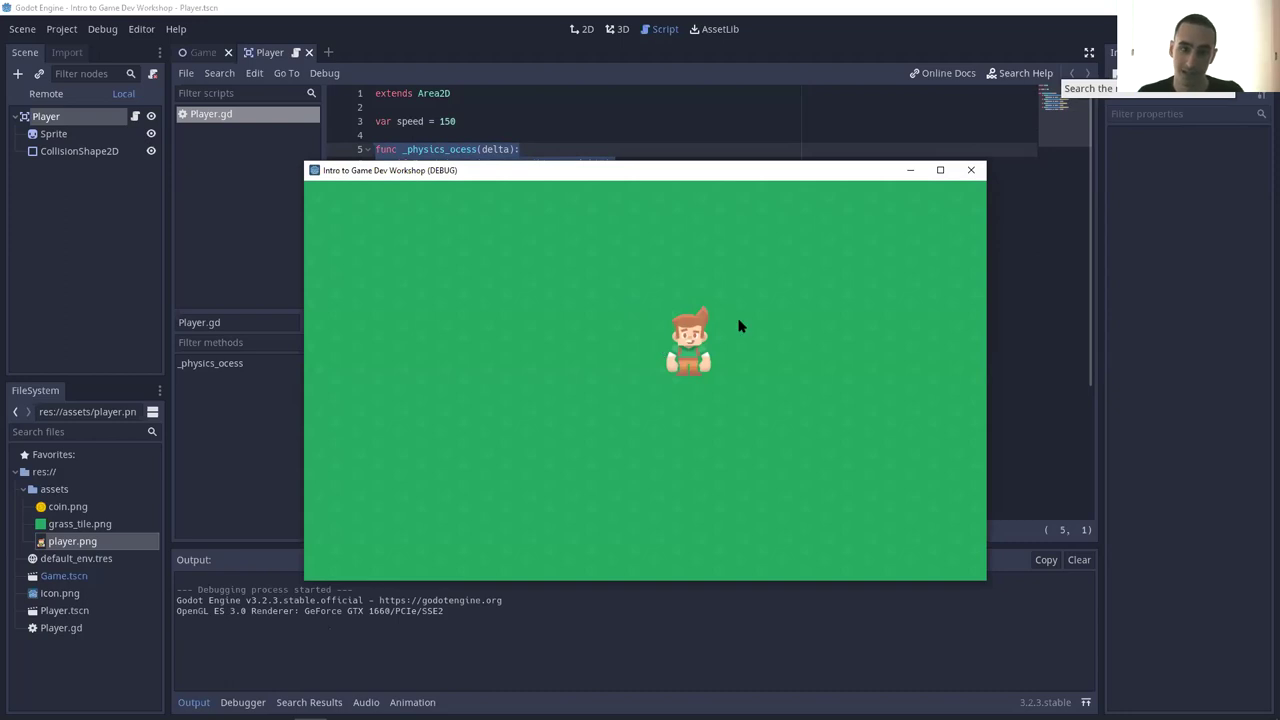
left_click(970, 170)
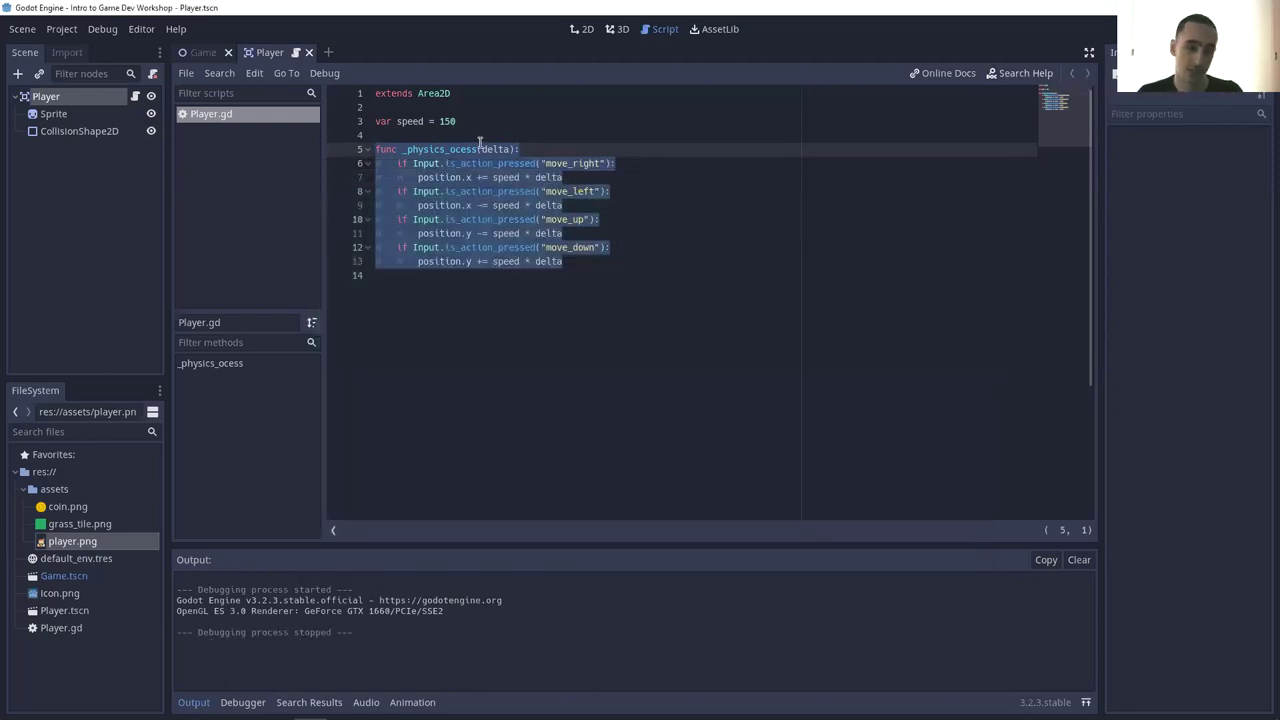
left_click(551, 146)
type("pr")
left_click(554, 149)
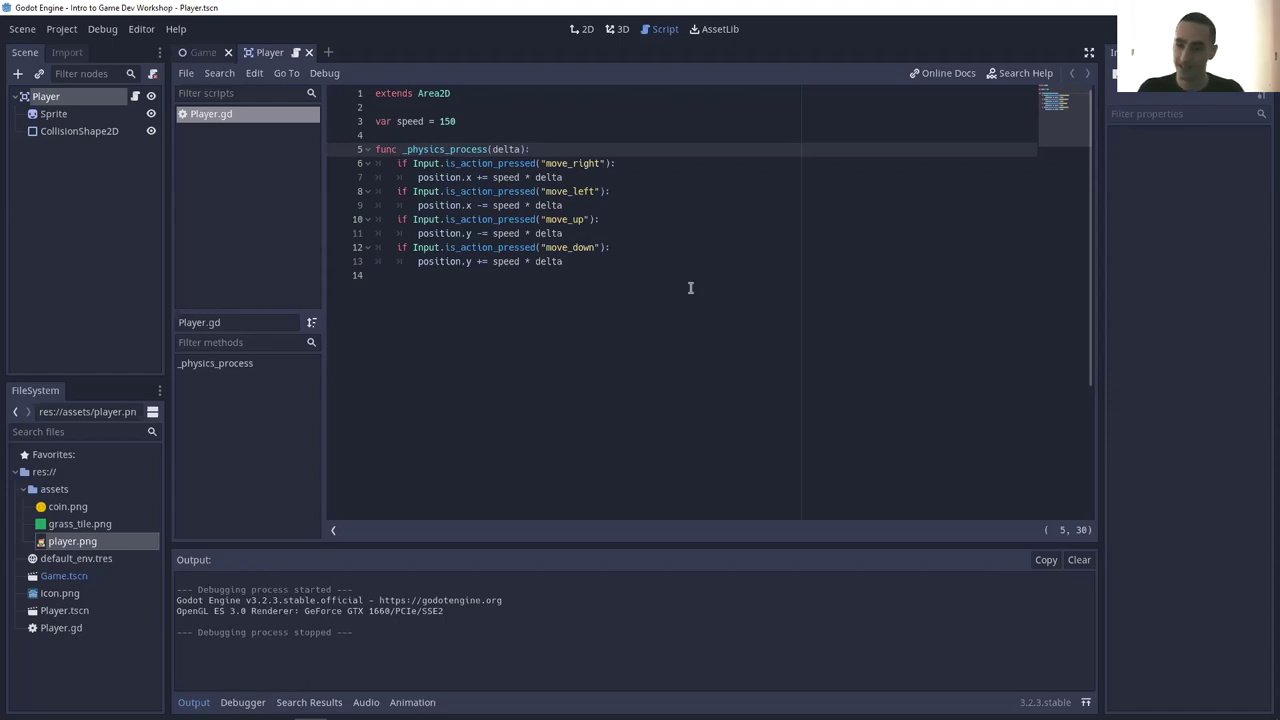
- Switch to the Beholder's Lair Godot window and select the music folder
mouse_move(355, 690)
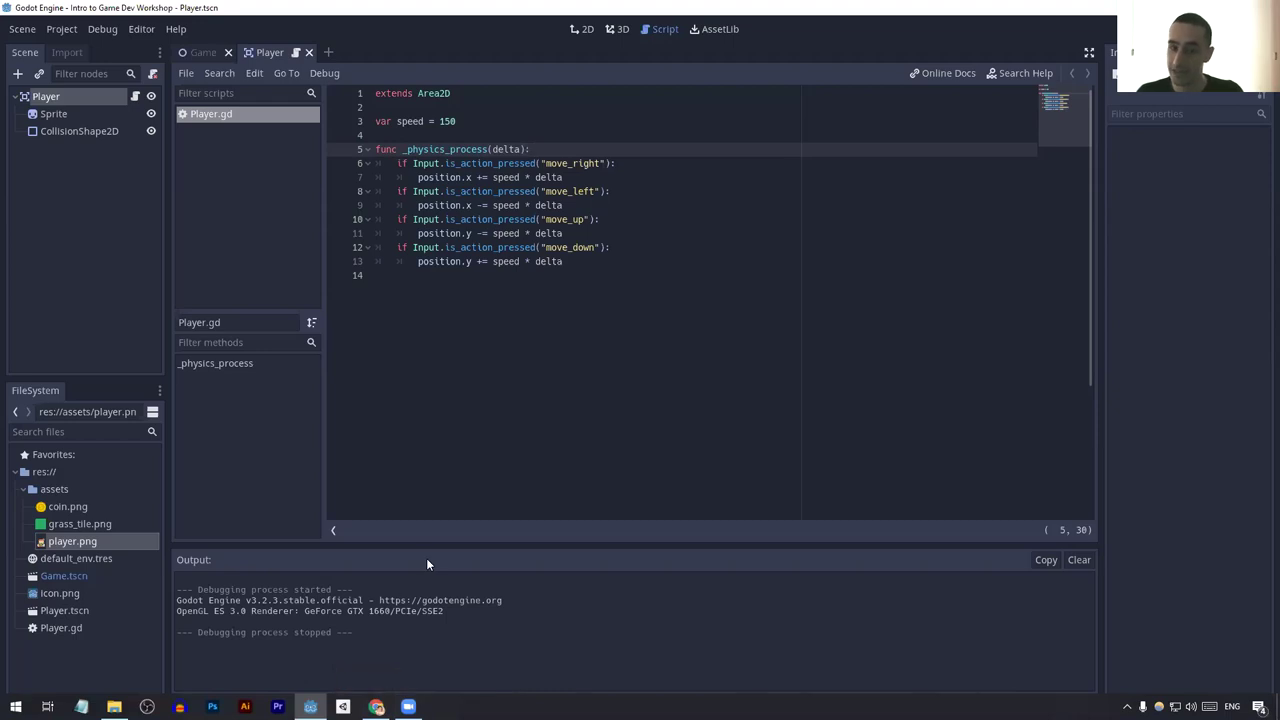
left_click(311, 707)
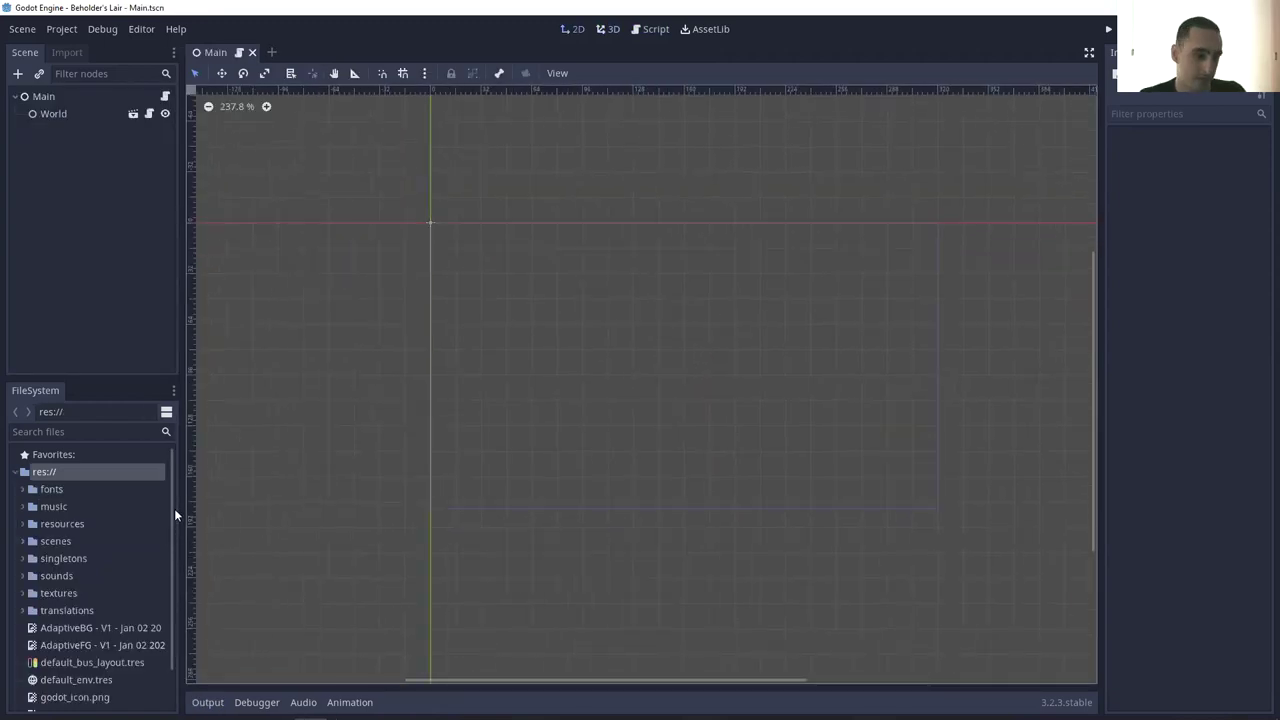
scroll(93, 511, "down", 1)
scroll(49, 488, "up", 1)
left_click(57, 506)
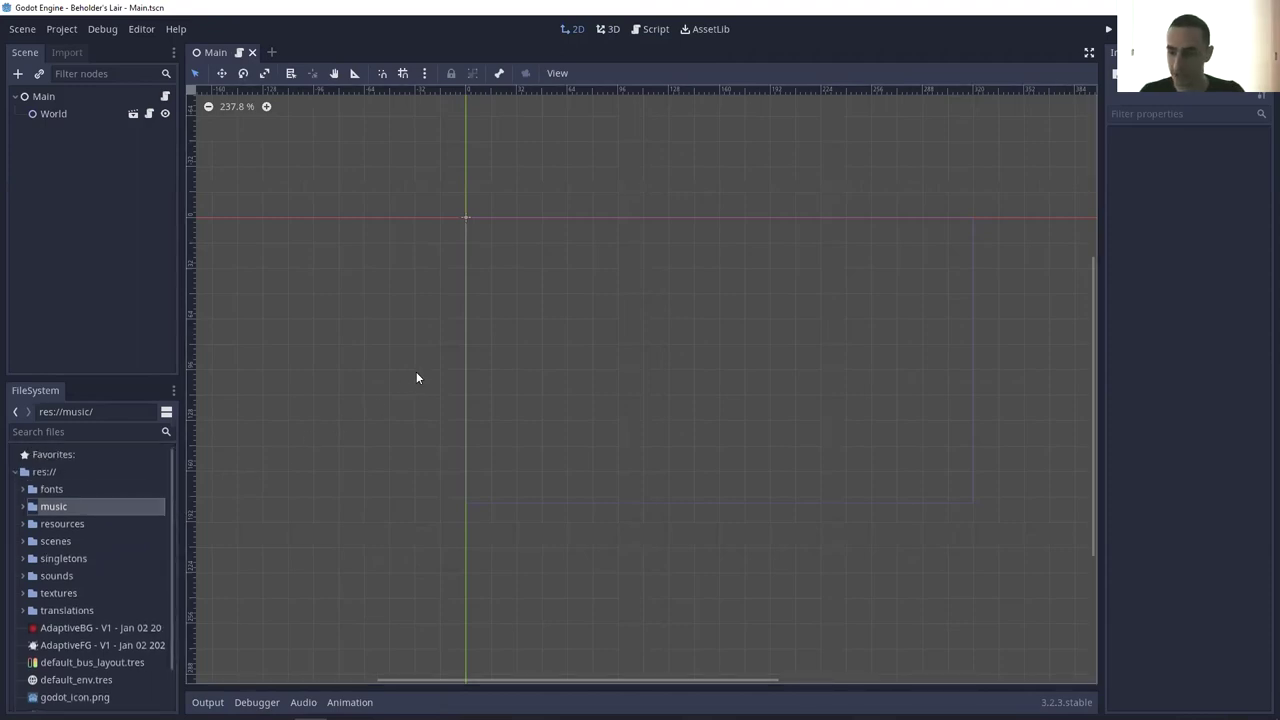
- Quick-open D01_Level_01.tscn by searching scenes for 'level'
key("ctrl+shift+o")
type("level")
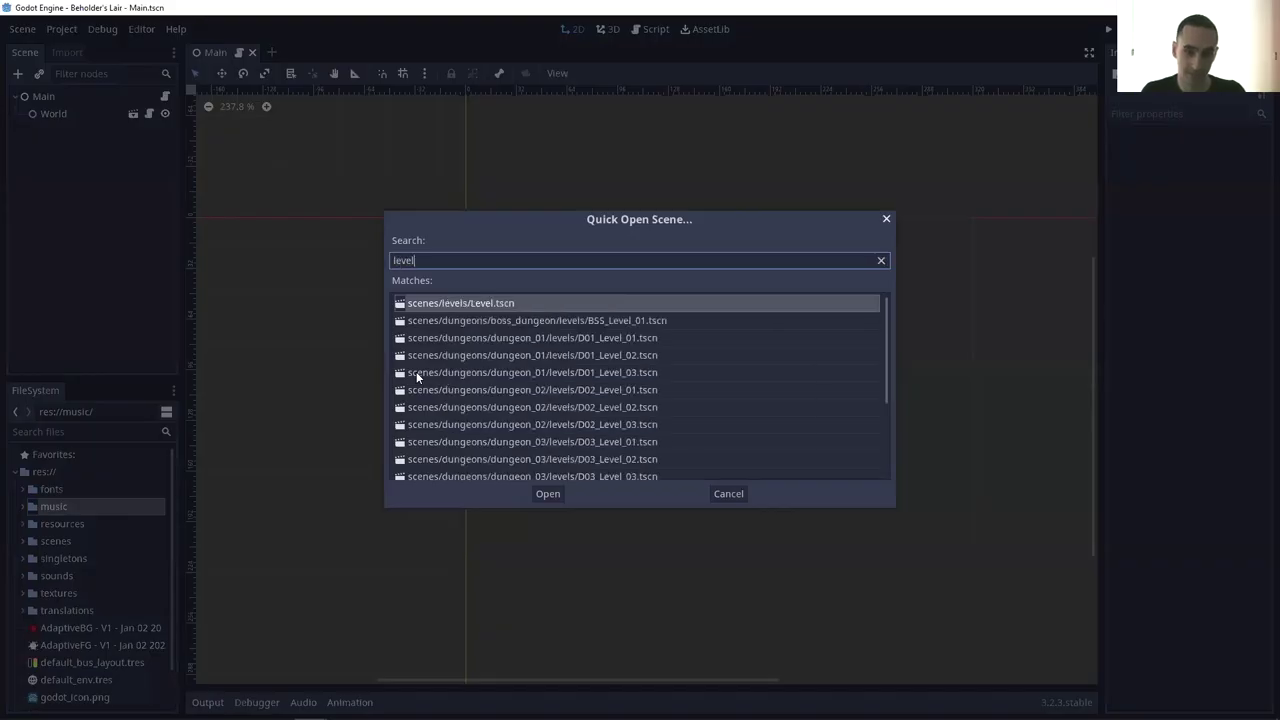
key("Down")
key("Down")
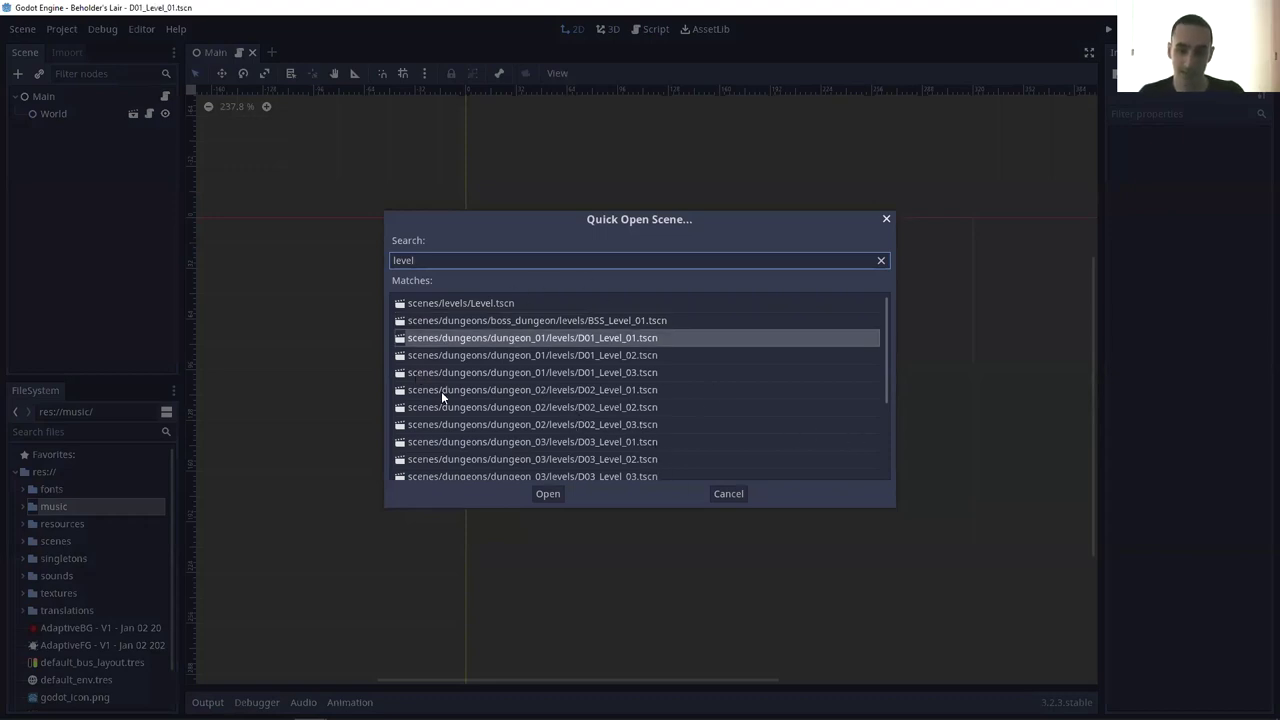
key("Return")
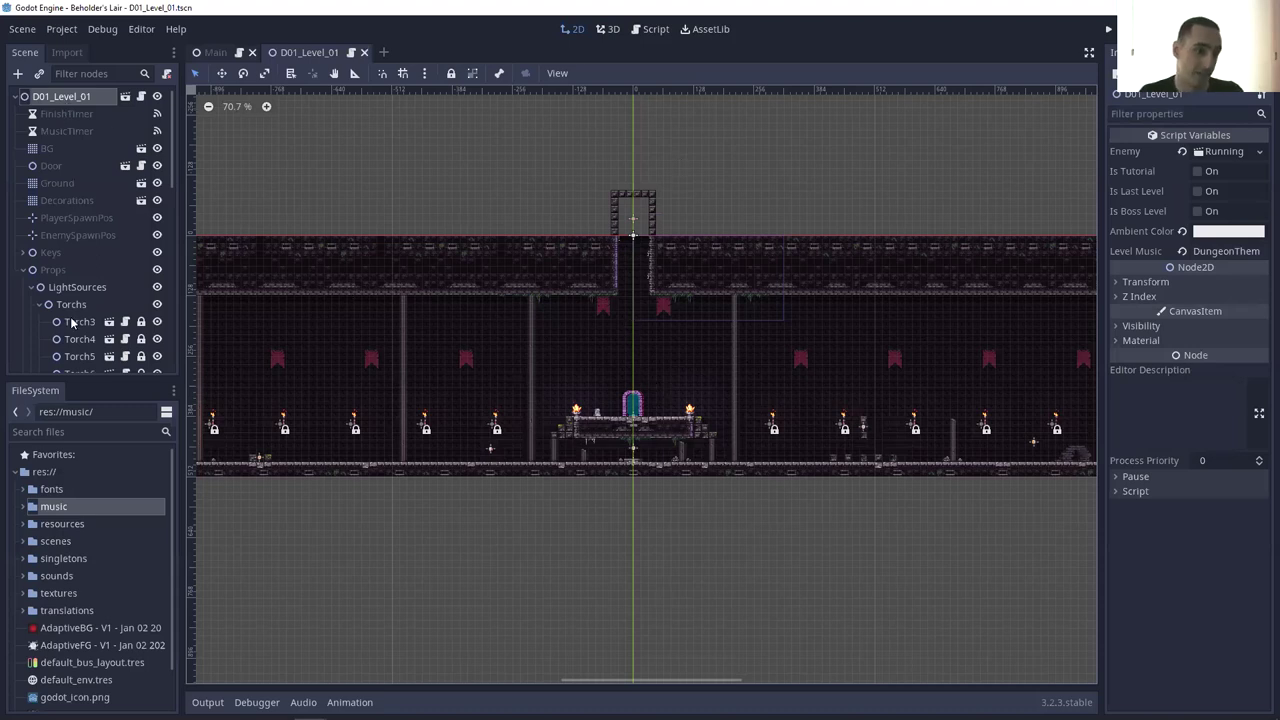
- Zoom into the dungeon level, open Player.tscn, and box-select the nodes around the player sprite
key("ctrl+equal")
key("ctrl+equal")
key("ctrl+shift+t")
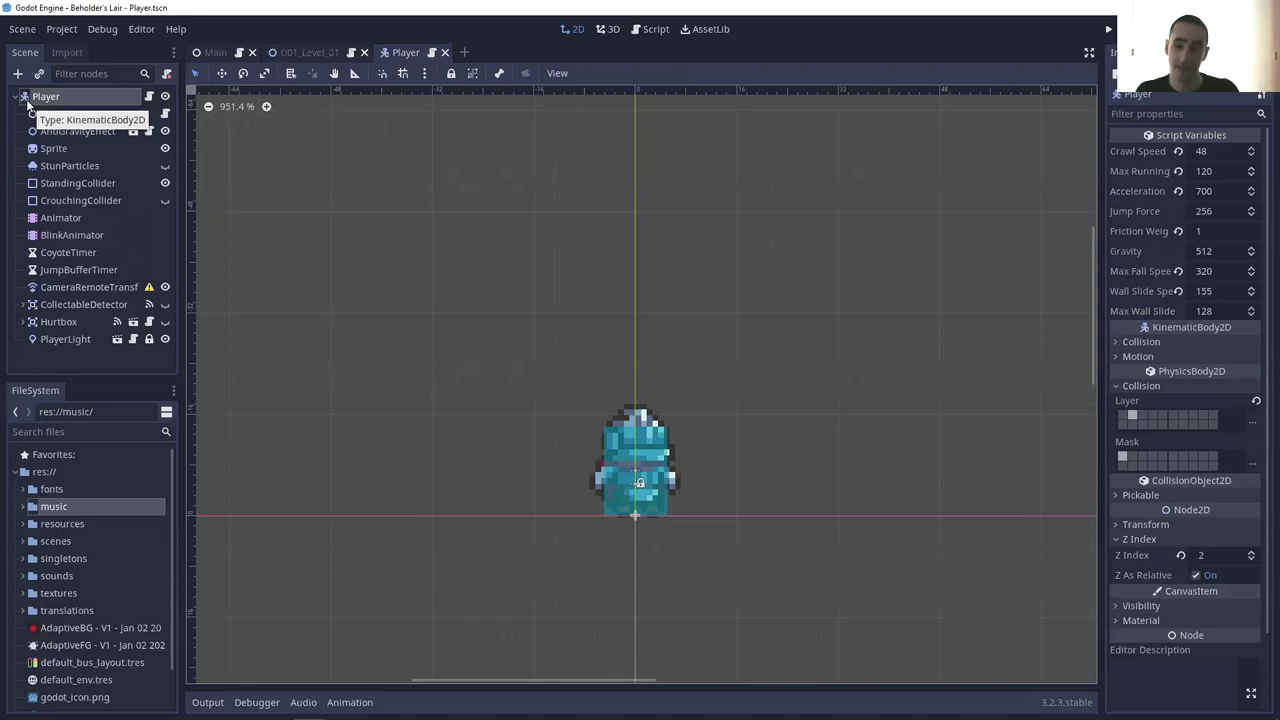
left_click_drag(541, 579, 808, 316)
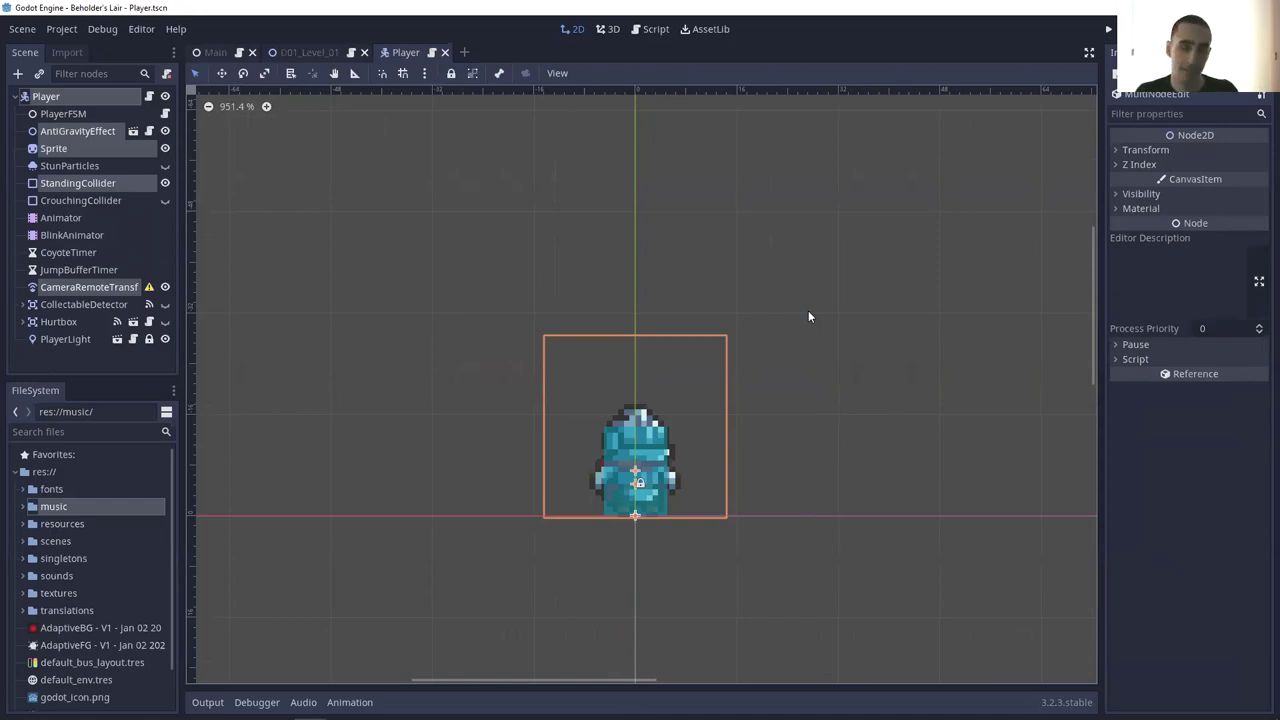
- Test-run the project, skip the intro, and stop the game
left_click(1109, 29)
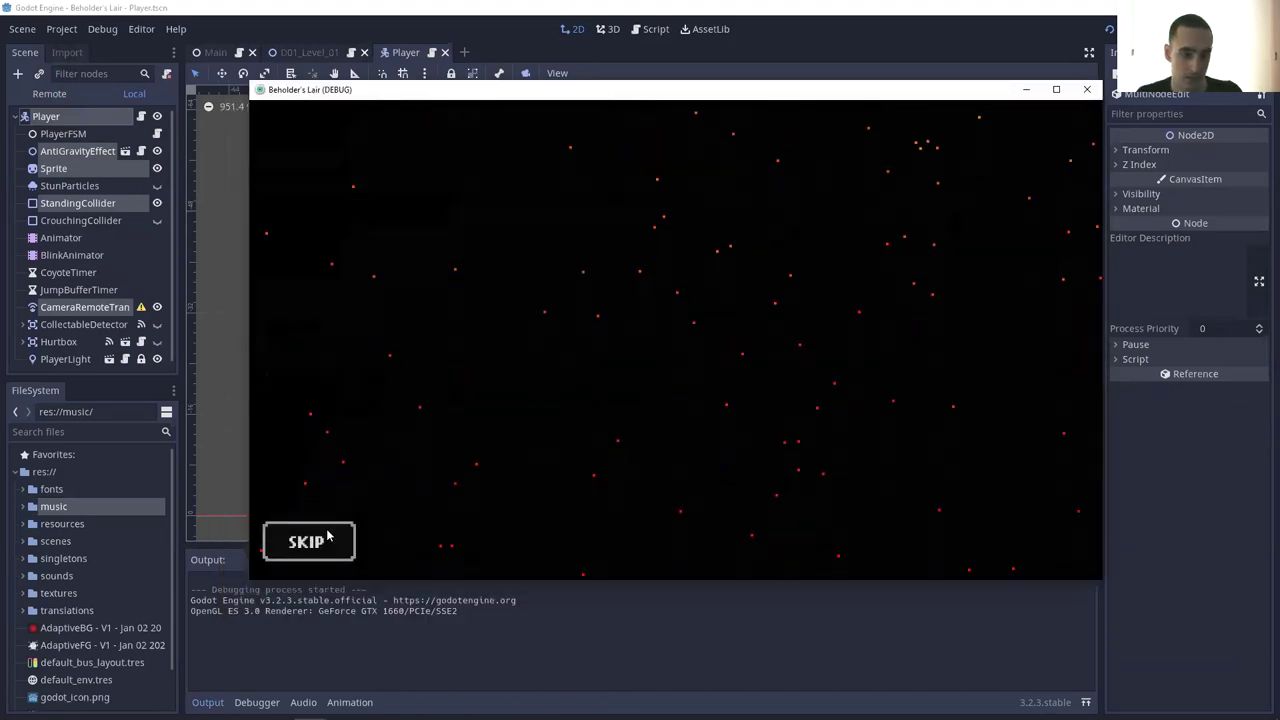
left_click(322, 544)
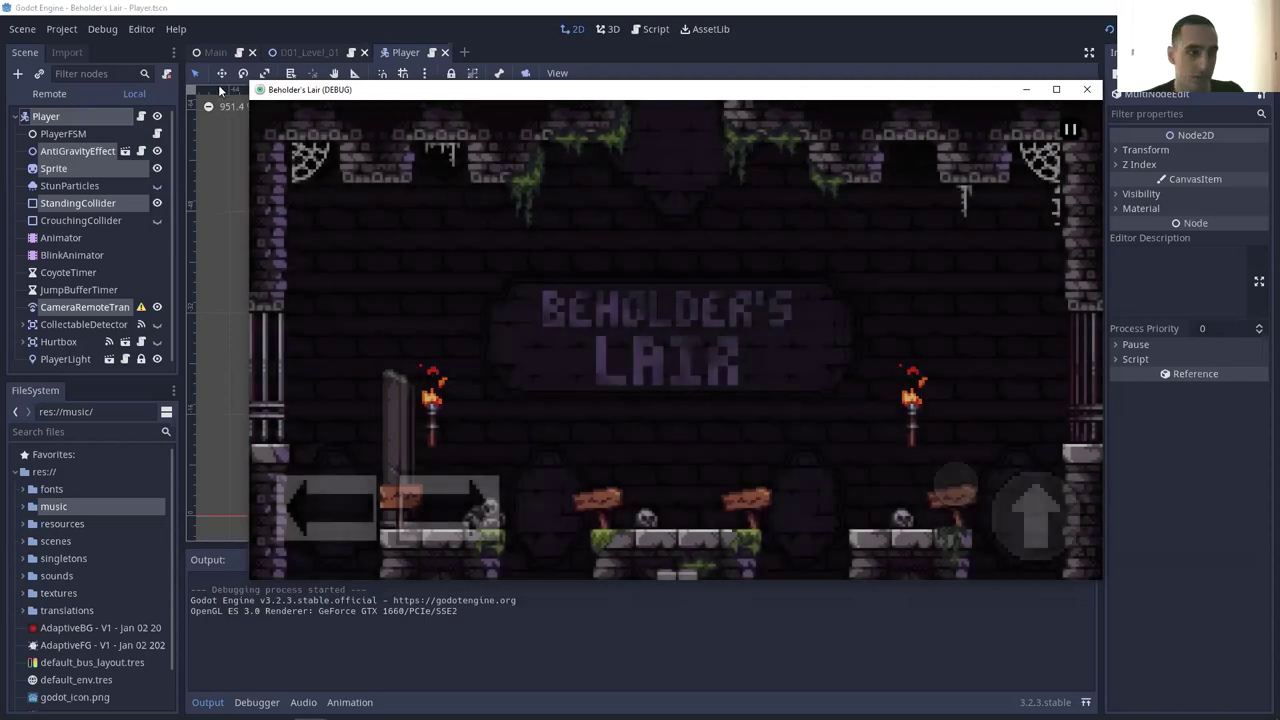
left_click(1087, 89)
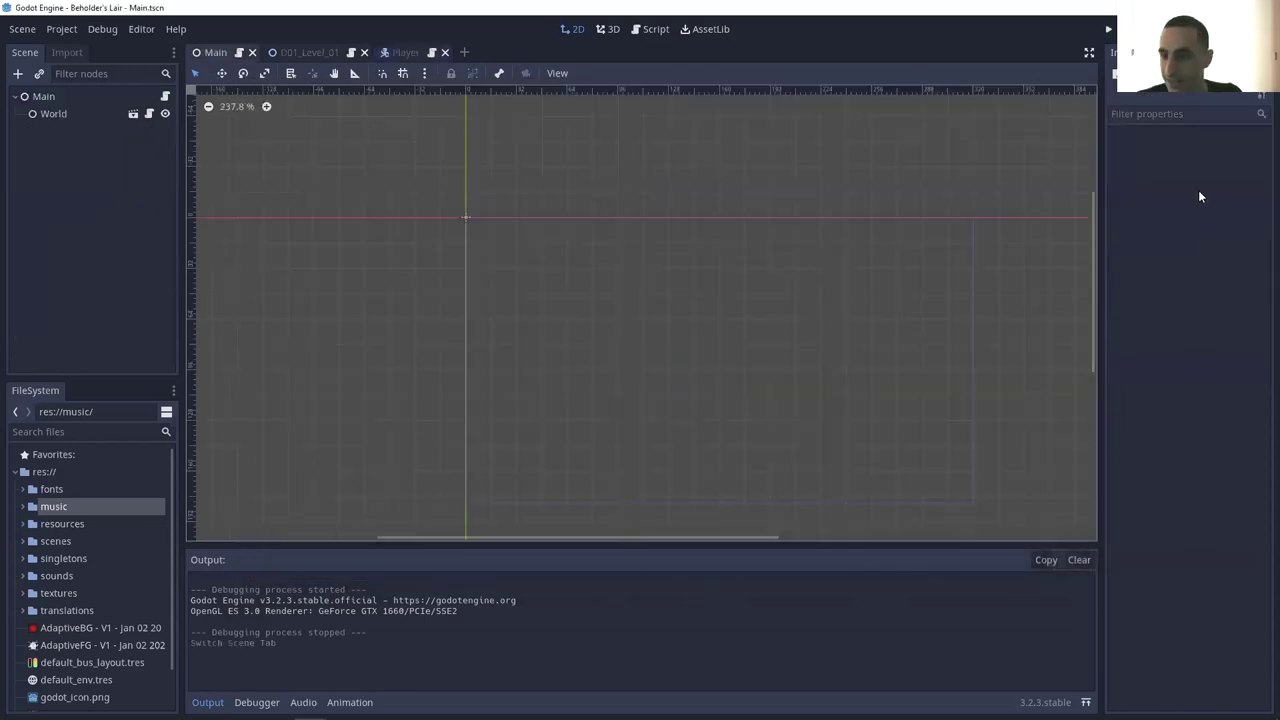
- In Main's Inspector enable Debug Mode, disable Mobile Mode and Play Story Scene, and save
left_click(1197, 191)
left_click(1197, 211)
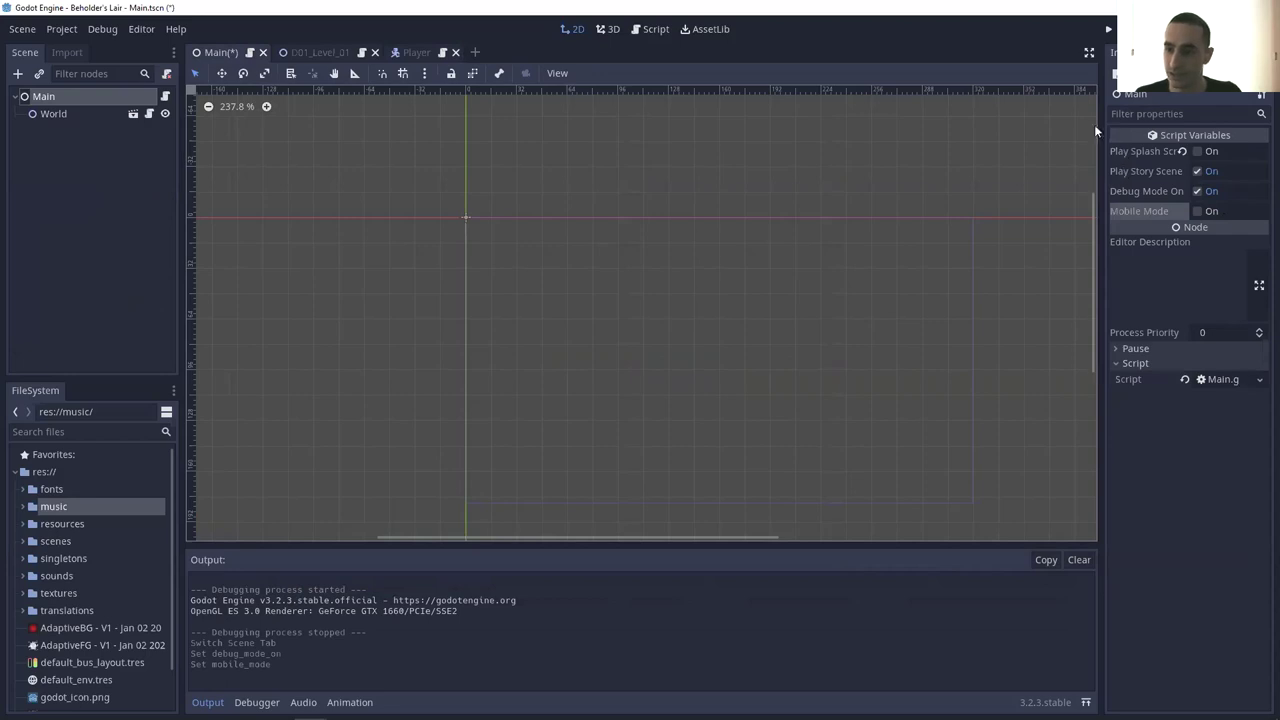
left_click(1198, 171)
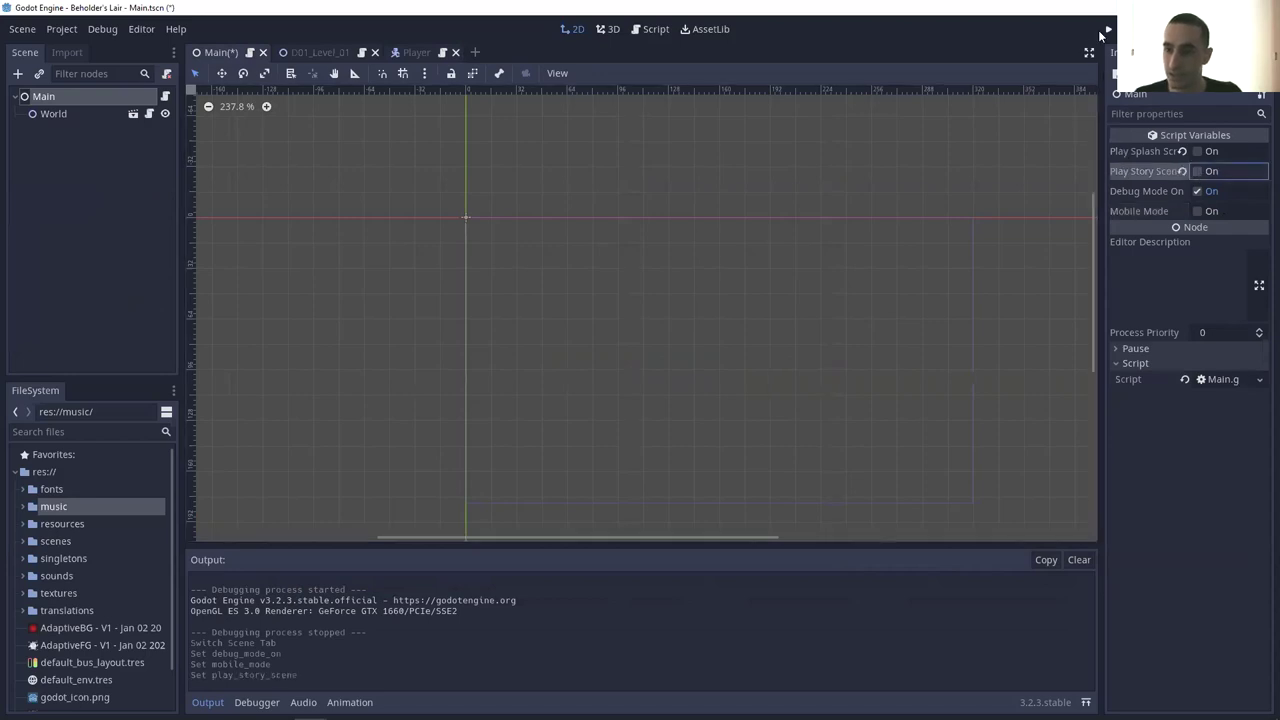
key("ctrl+s")
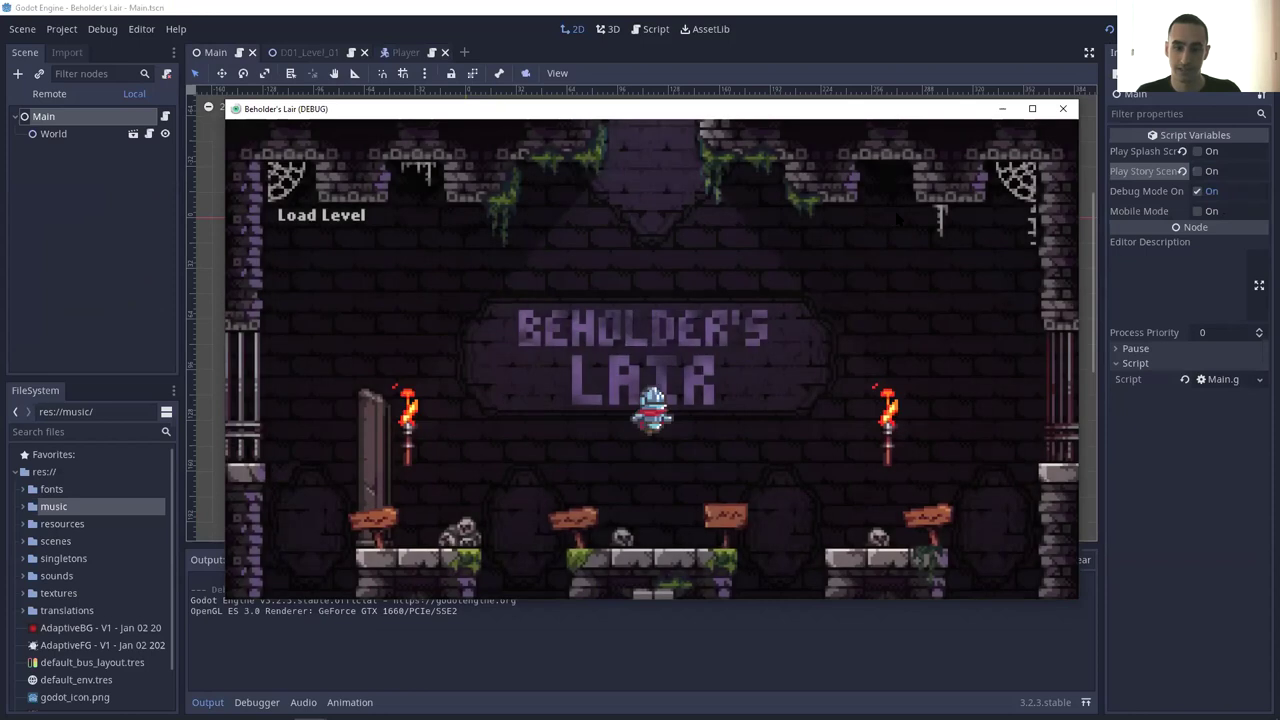
- Play the level, running and jumping the knight to collect a key, then stop the game
key("Left")
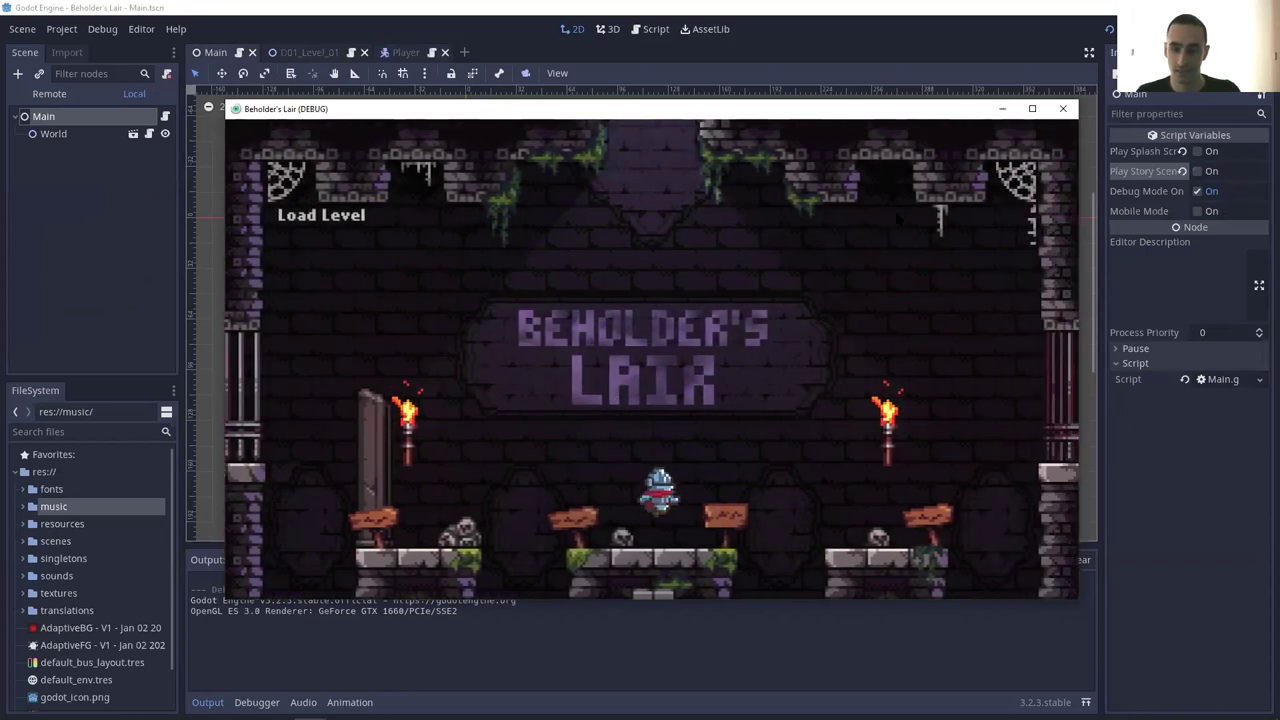
key("space")
key("space")
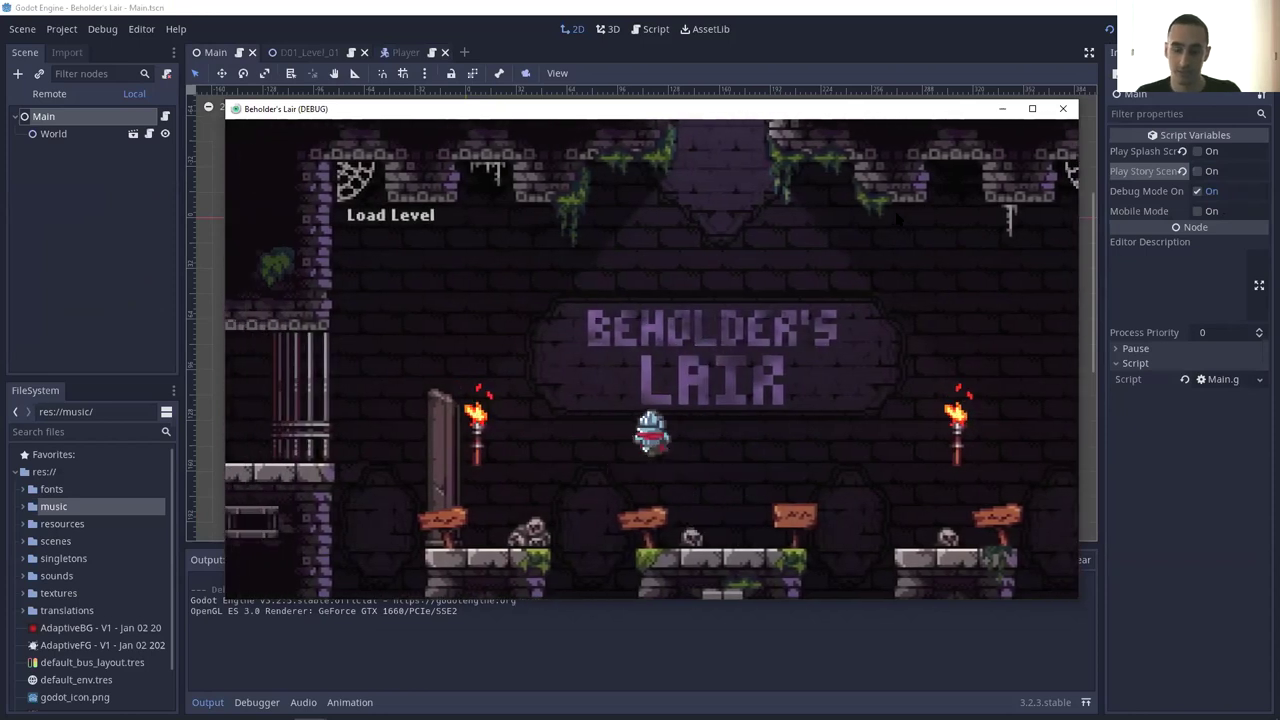
key("Right")
key("space")
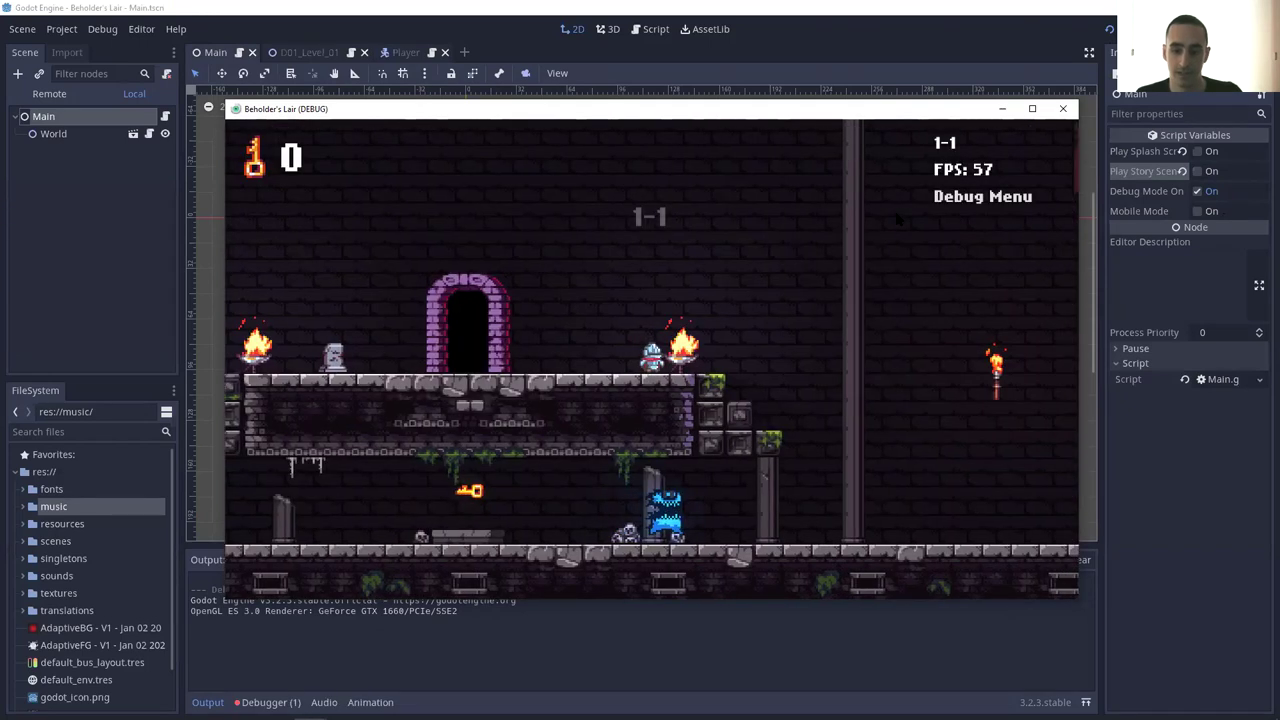
key("Right")
key("space")
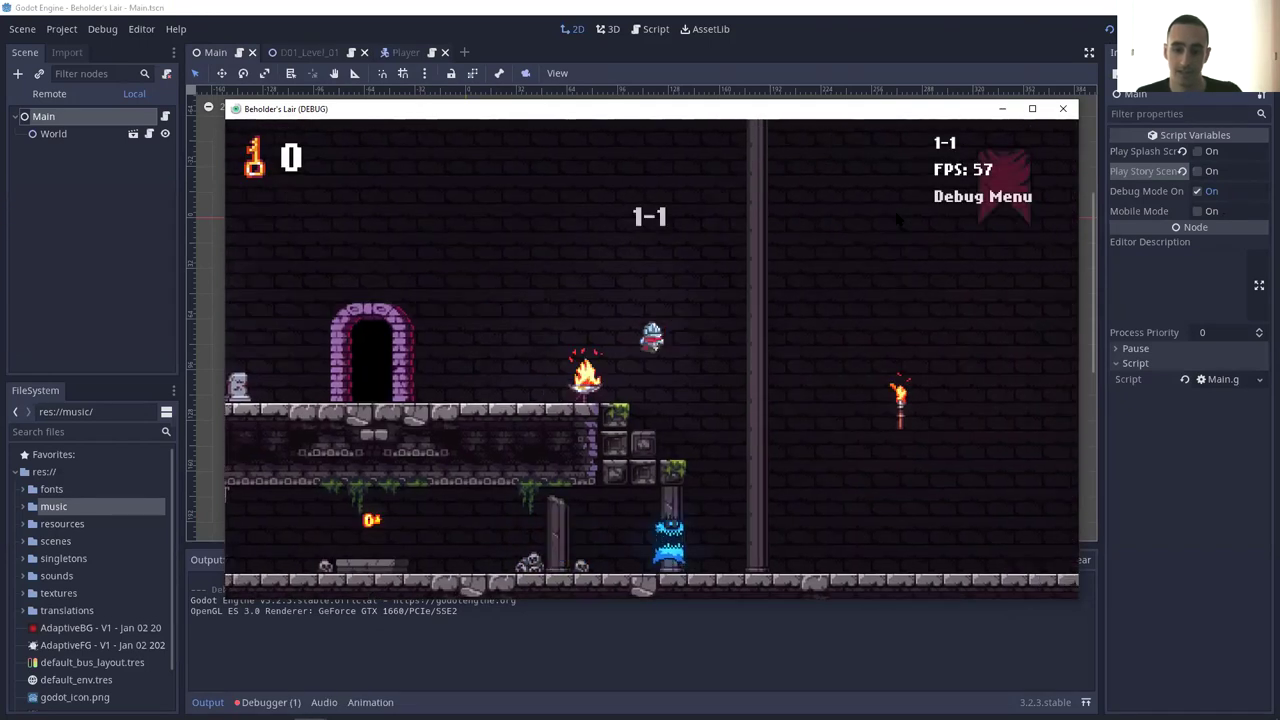
key("Right")
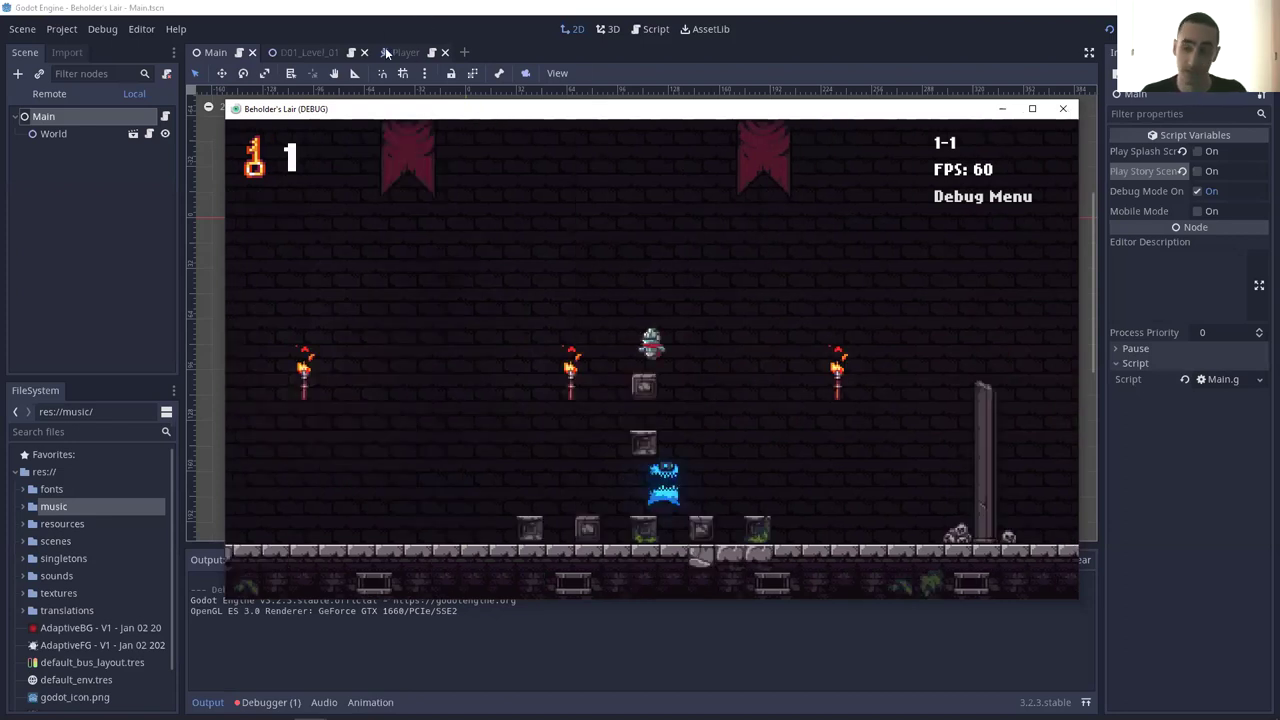
key("F8")
key("ctrl+shift+Tab")
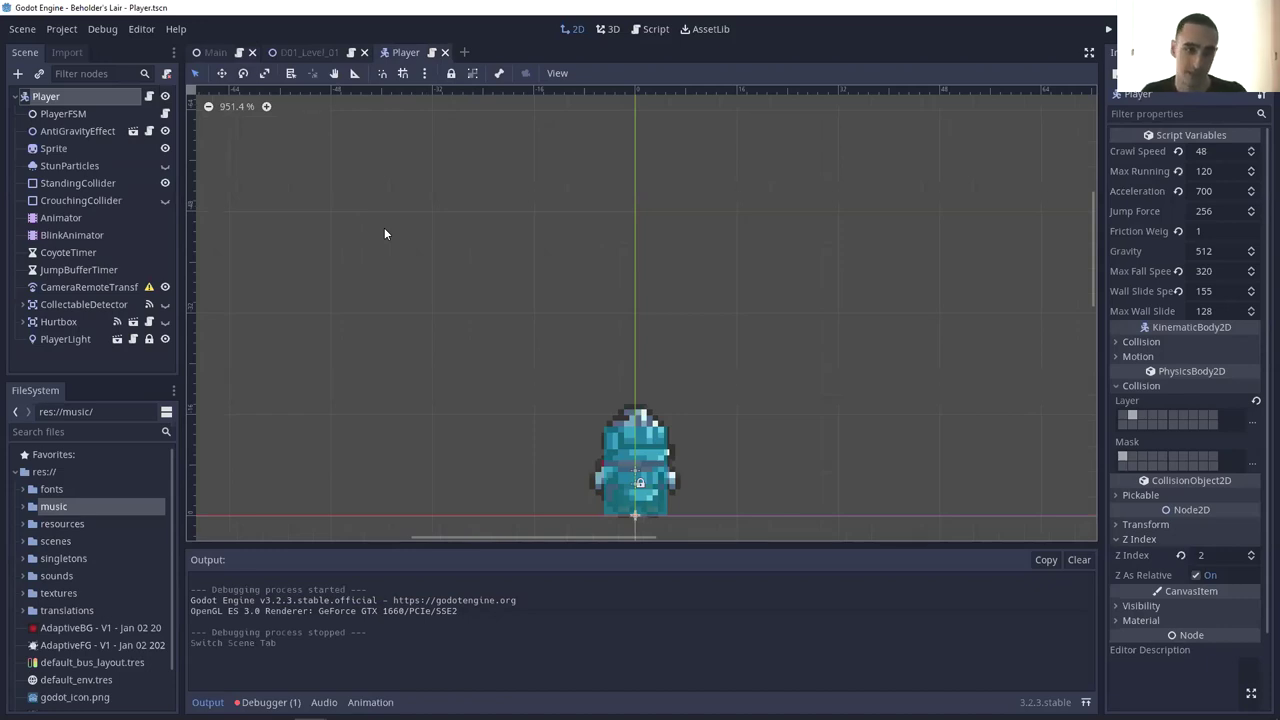
- Review the _jump function in Player.gd, highlighting force, jump_force_bonus and the jump sound line
left_click(149, 96)
left_click_drag(1053, 135, 1076, 283)
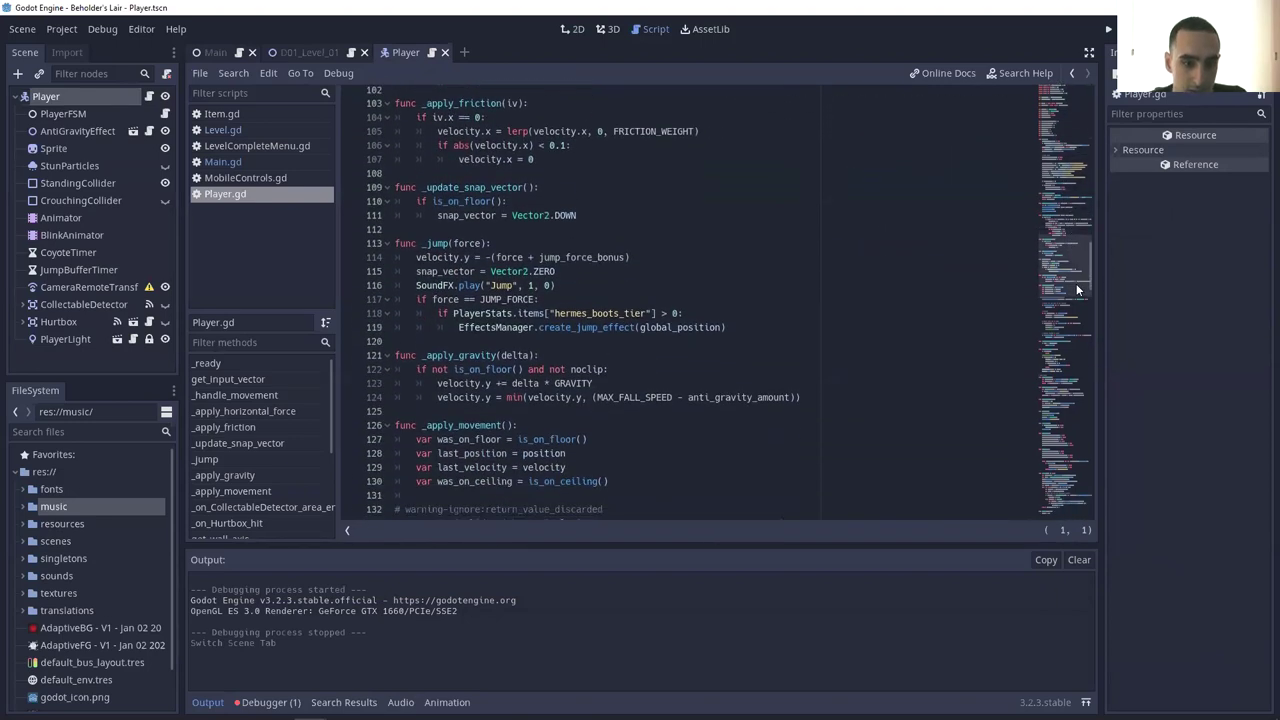
left_click_drag(728, 327, 383, 248)
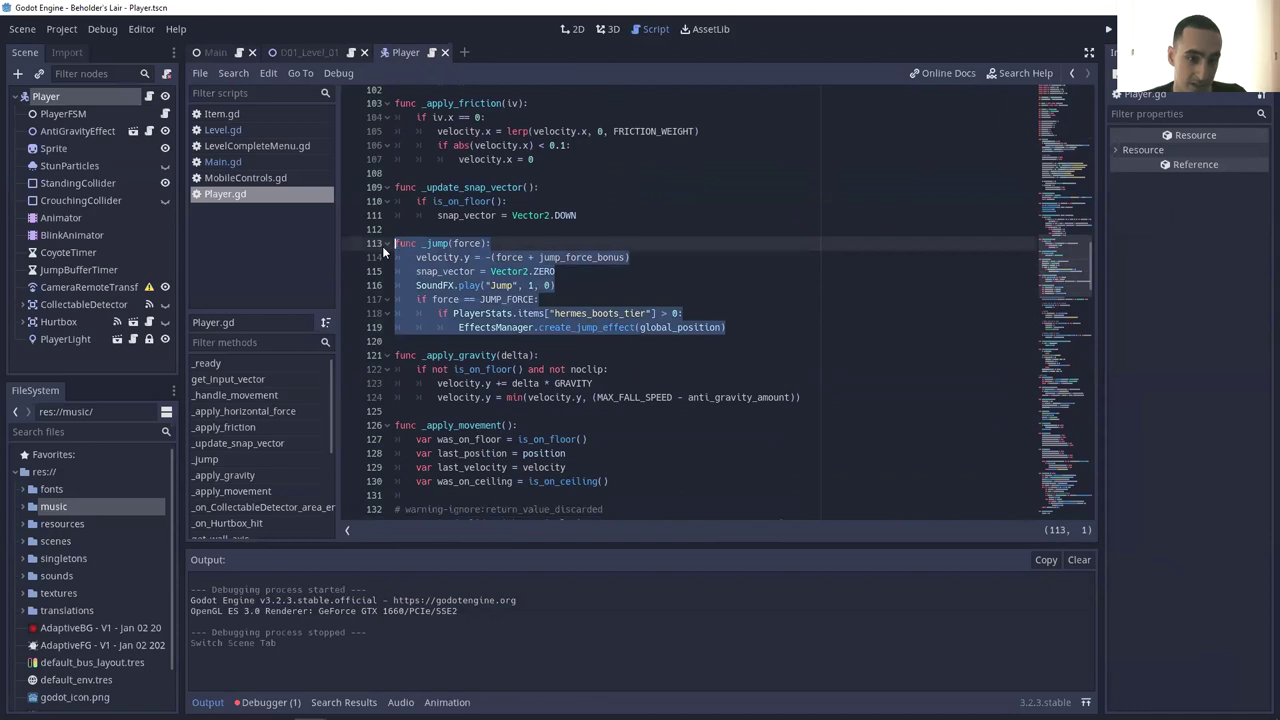
left_click(441, 257)
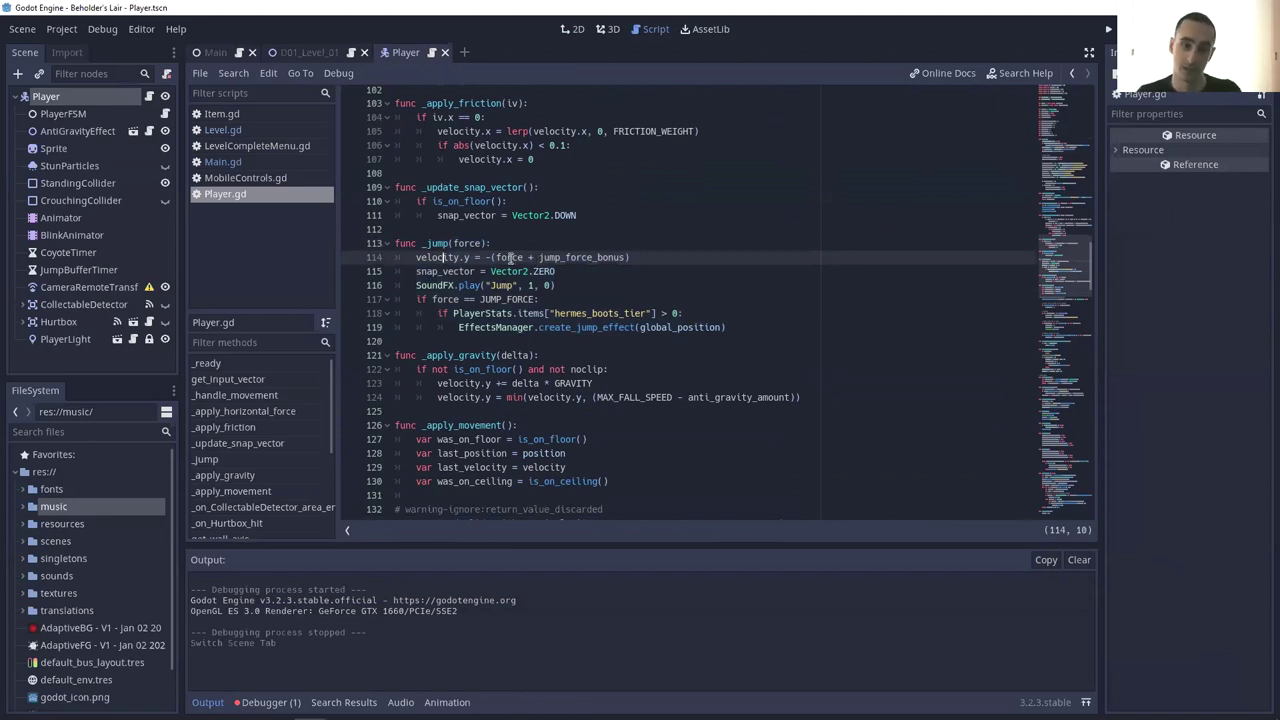
double_click(467, 244)
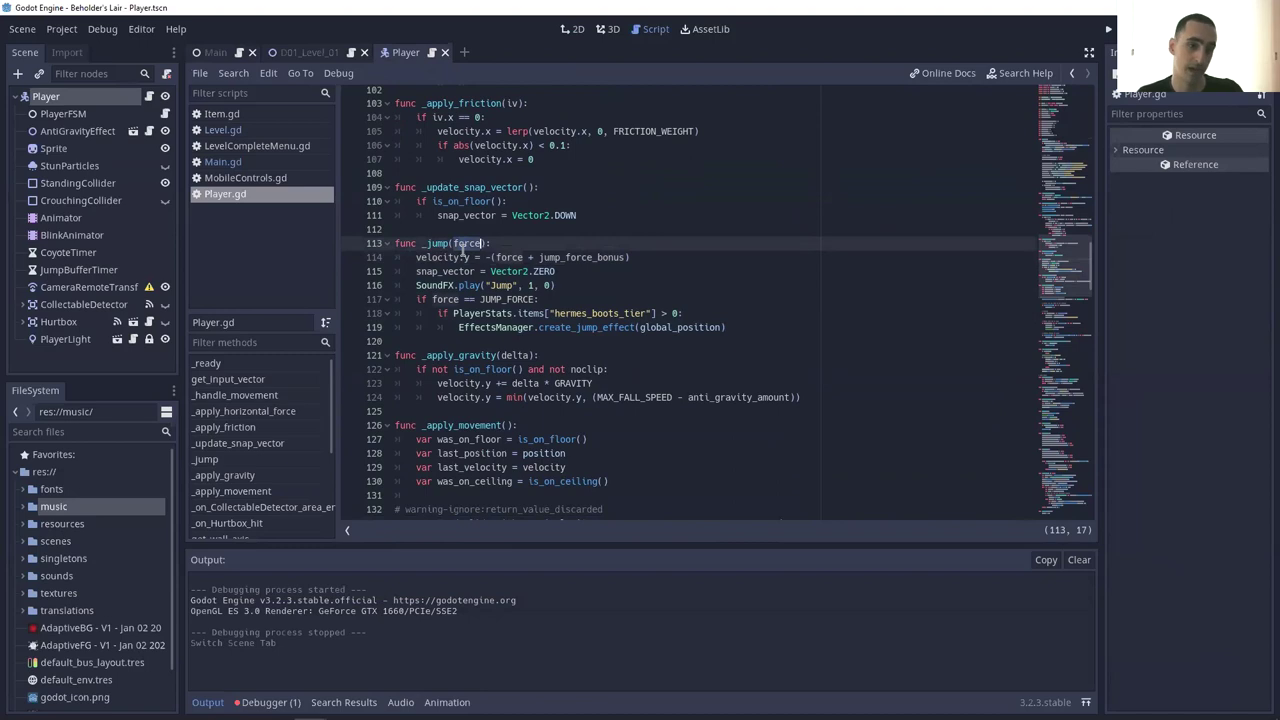
left_click(568, 257)
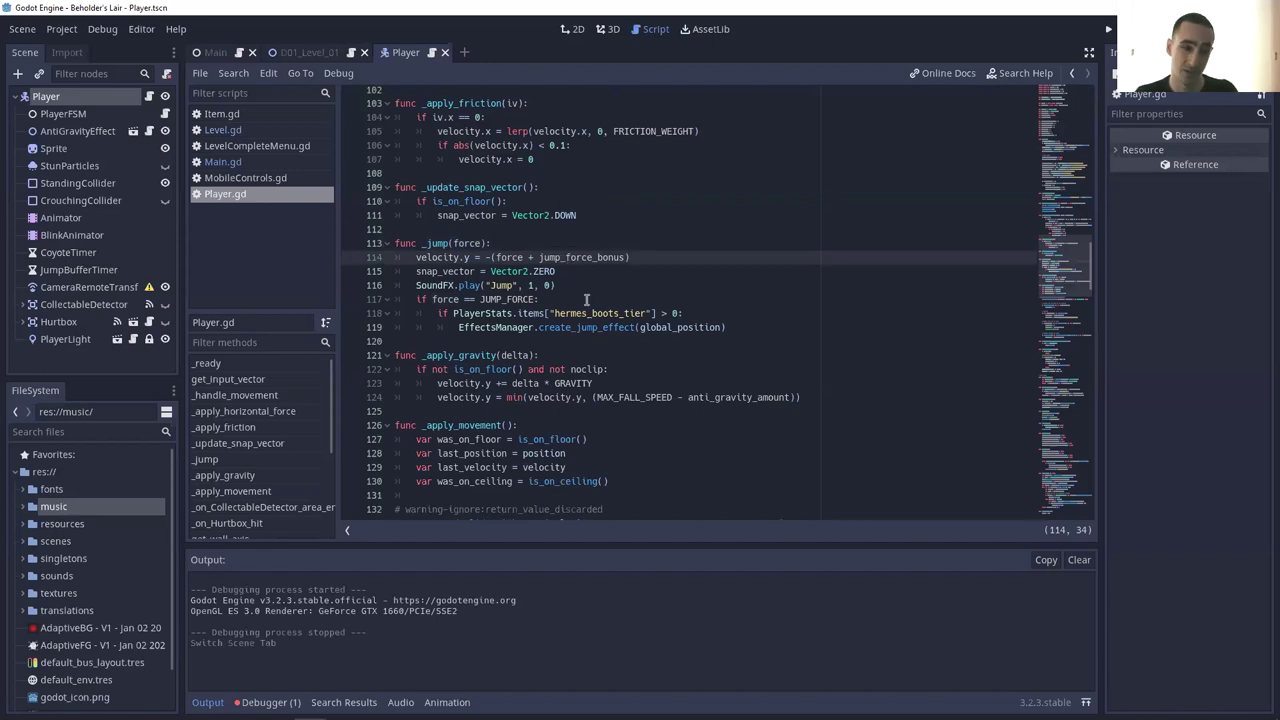
left_click_drag(569, 283, 418, 286)
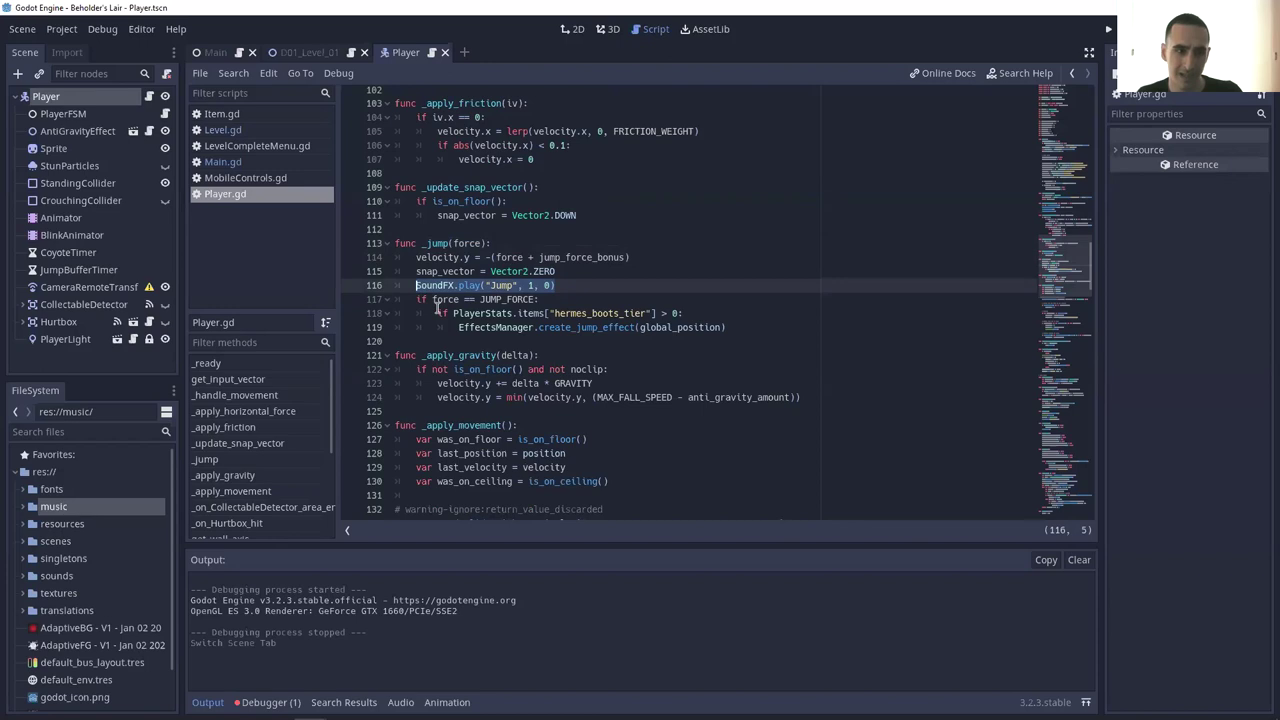
- Open the PlayerFSM.gd script and scroll through its state-machine code
left_click(166, 113)
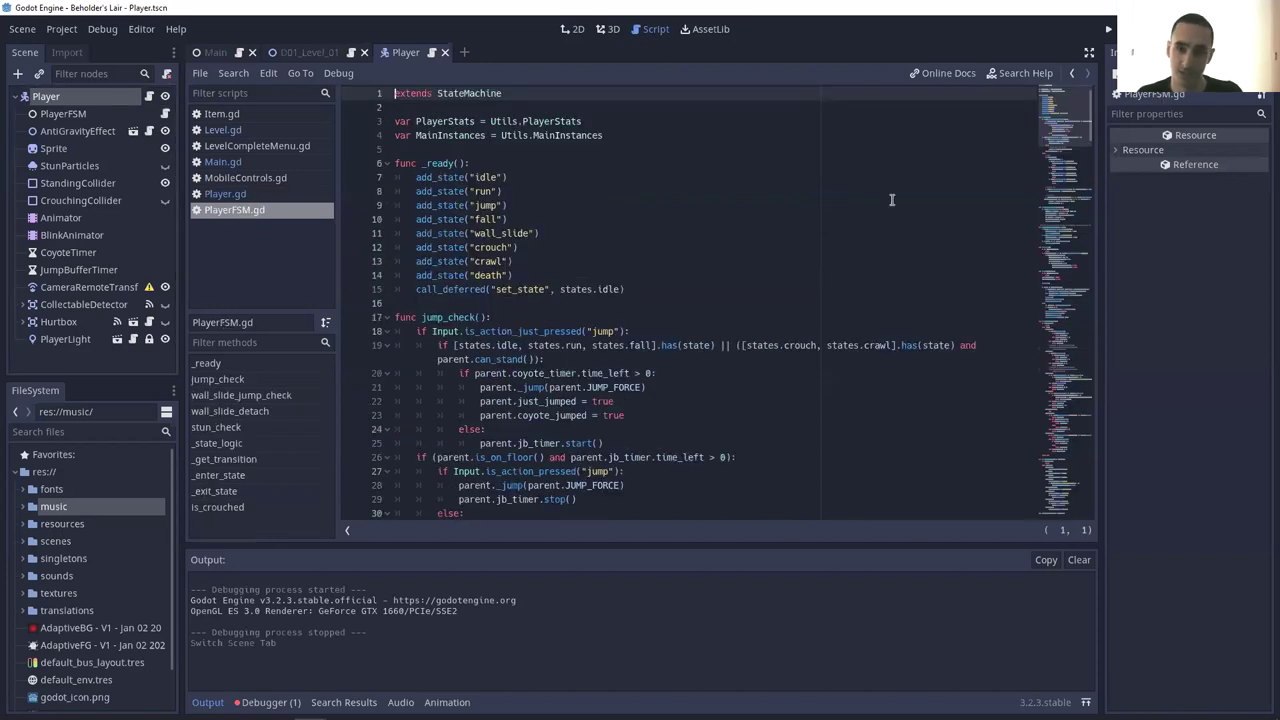
left_click(1068, 168)
scroll(1068, 175, "down", 4)
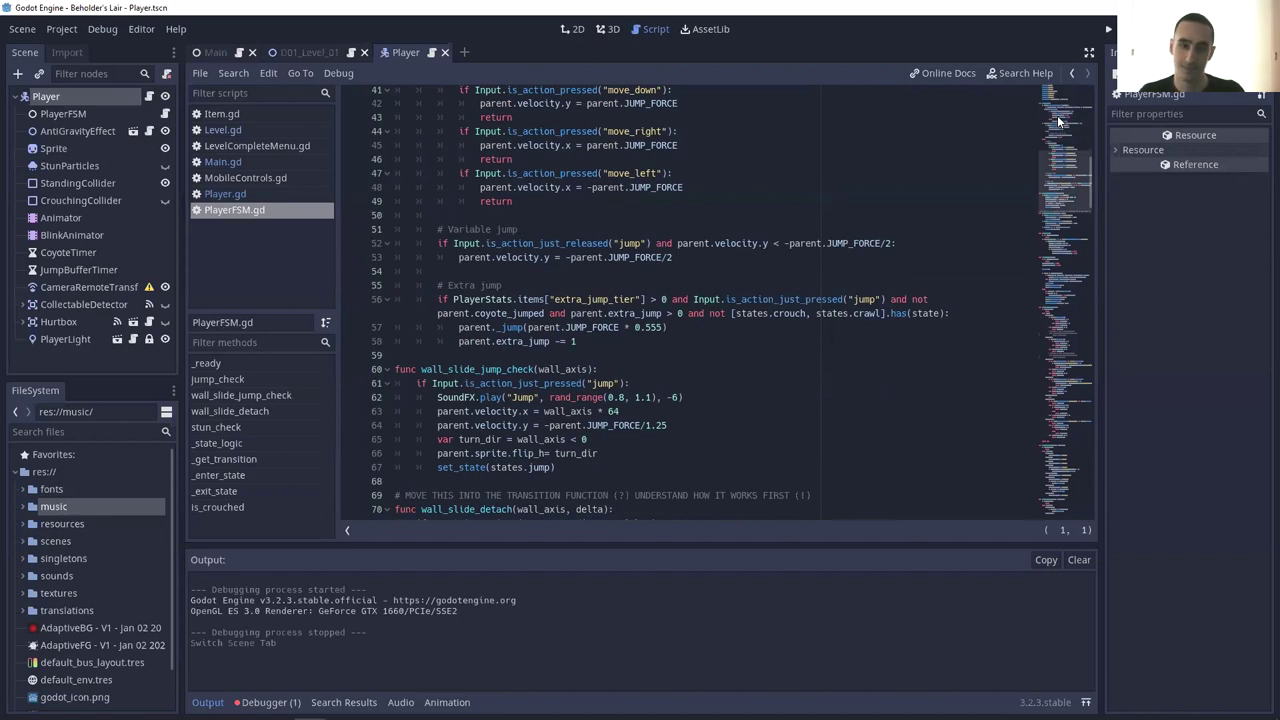
scroll(1058, 120, "down", 8)
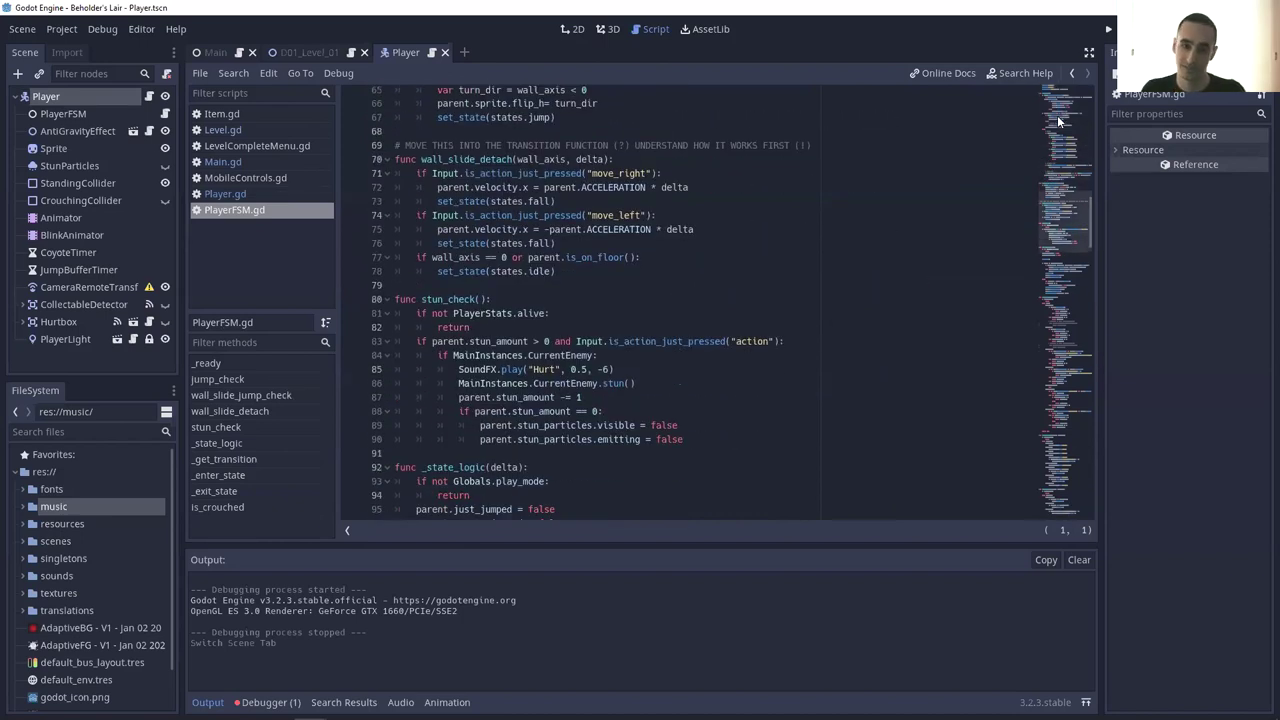
scroll(1058, 120, "up", 4)
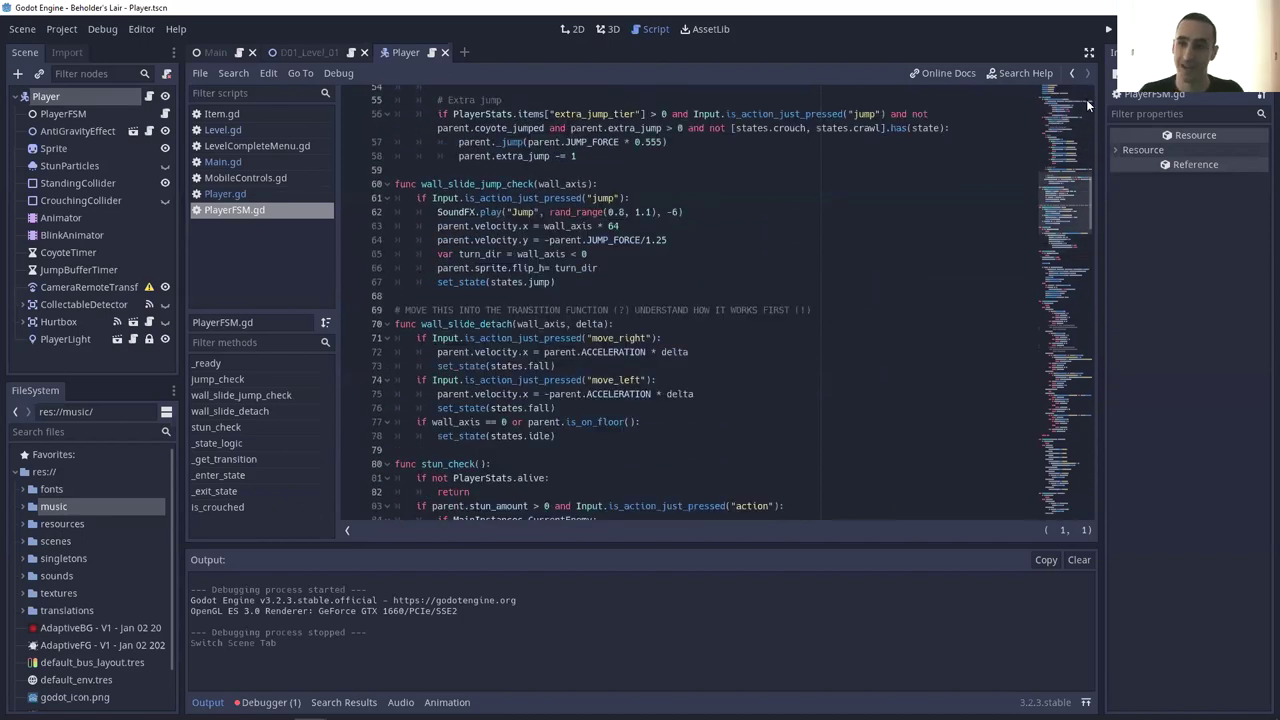
scroll(1088, 104, "up", 15)
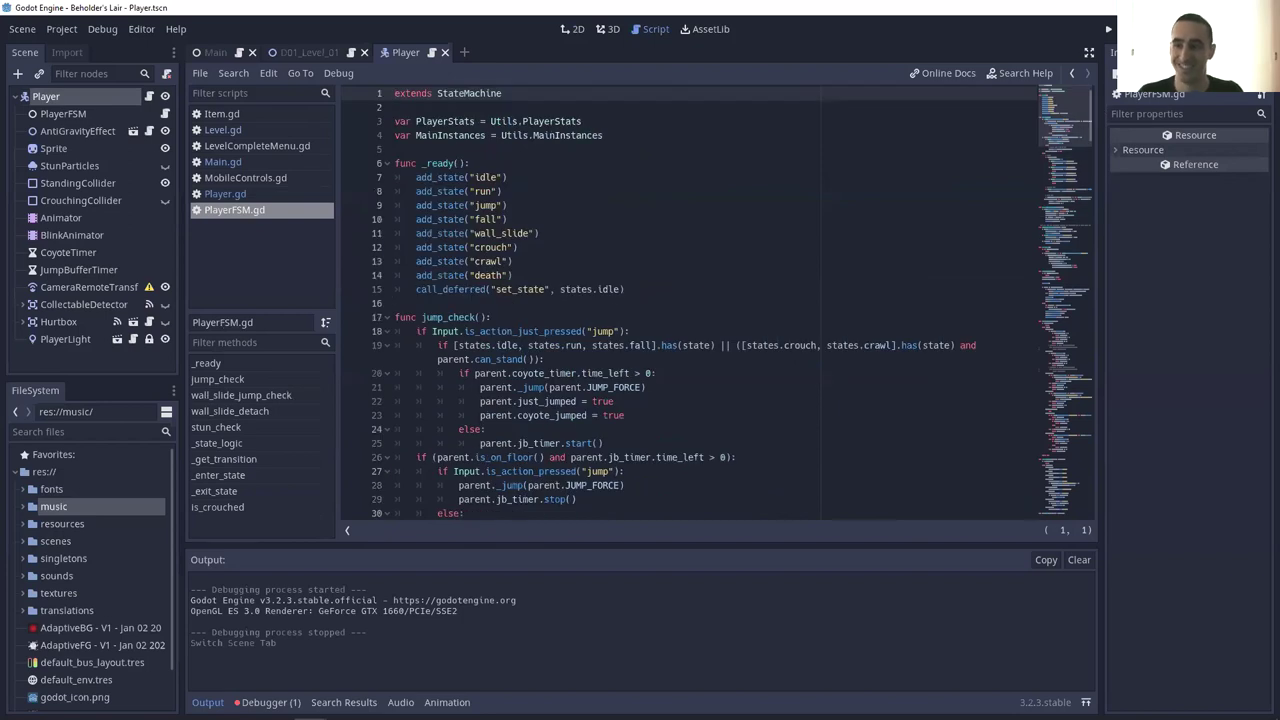
- Quit the Beholder's Lair editor and return to the workshop project's Game scene in 2D view
key("ctrl+q")
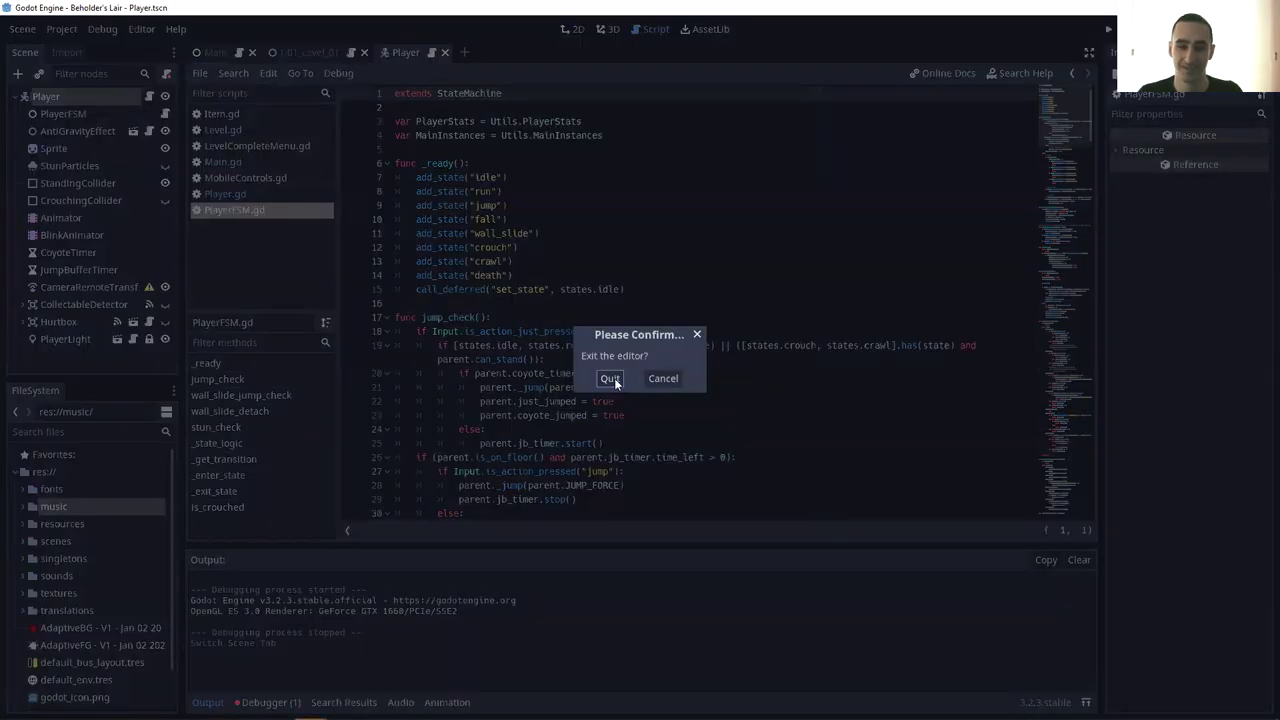
left_click(610, 379)
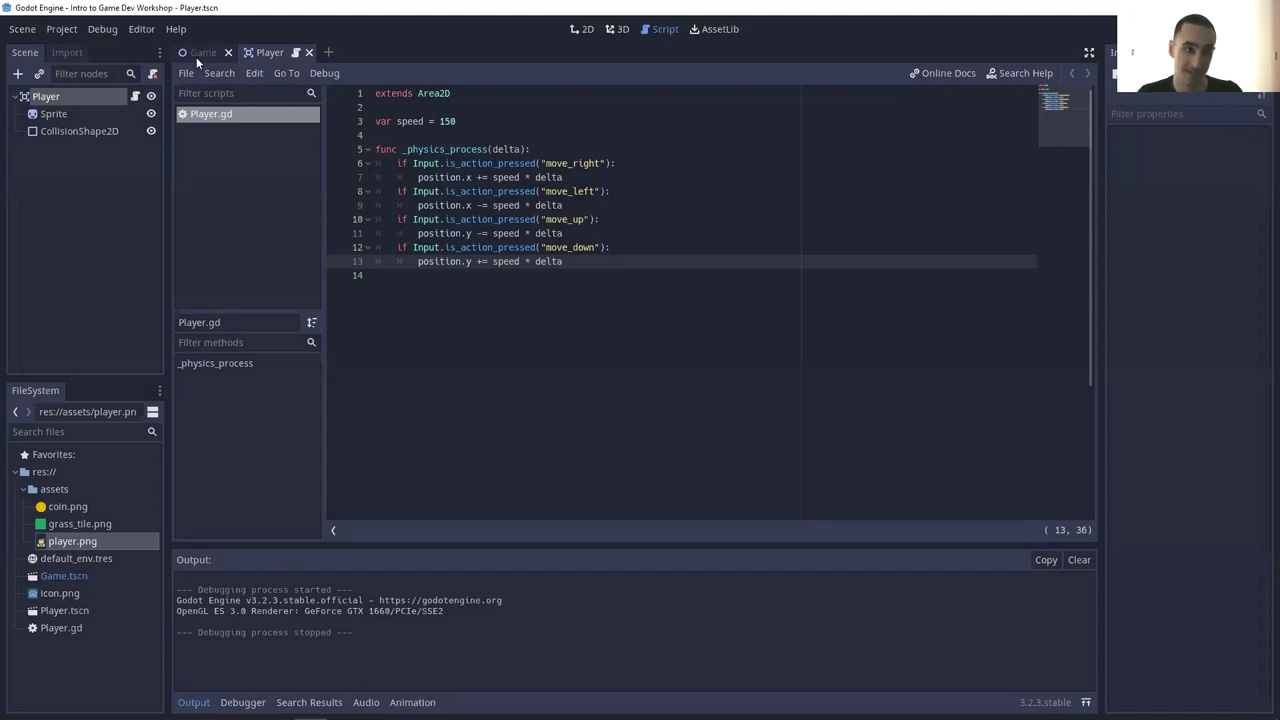
key("ctrl+F1")
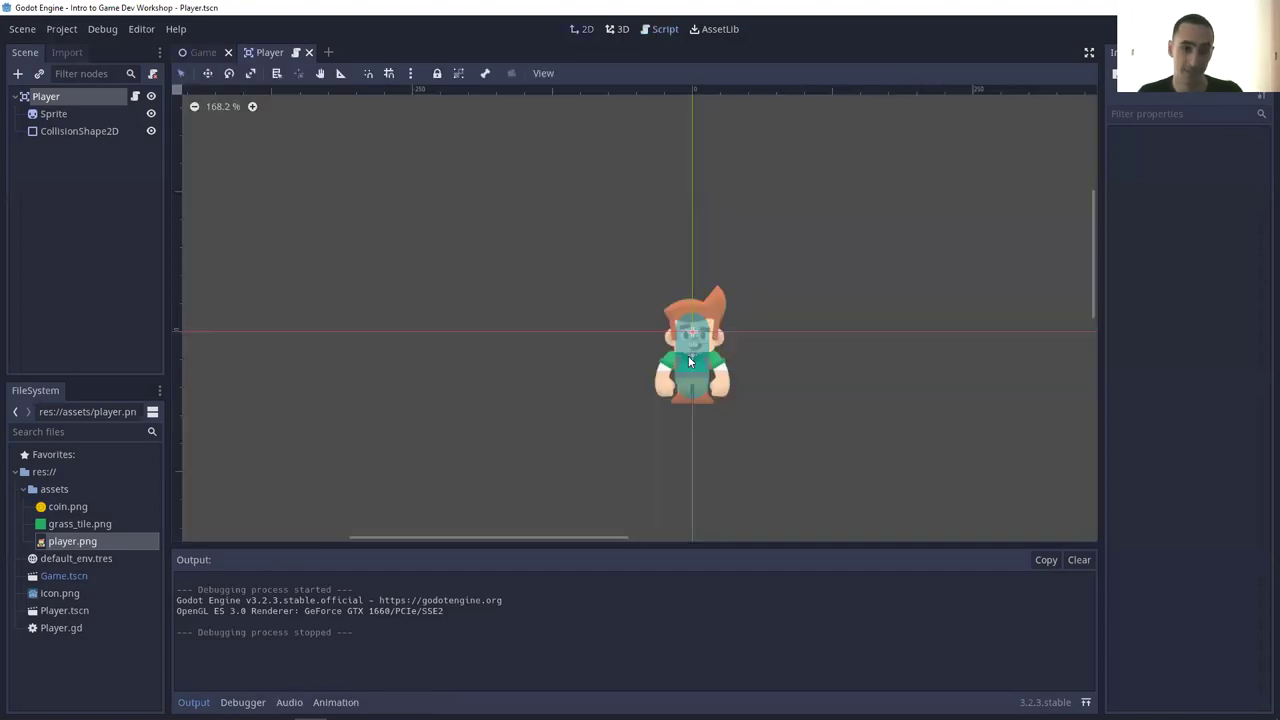
key("ctrl+Tab")
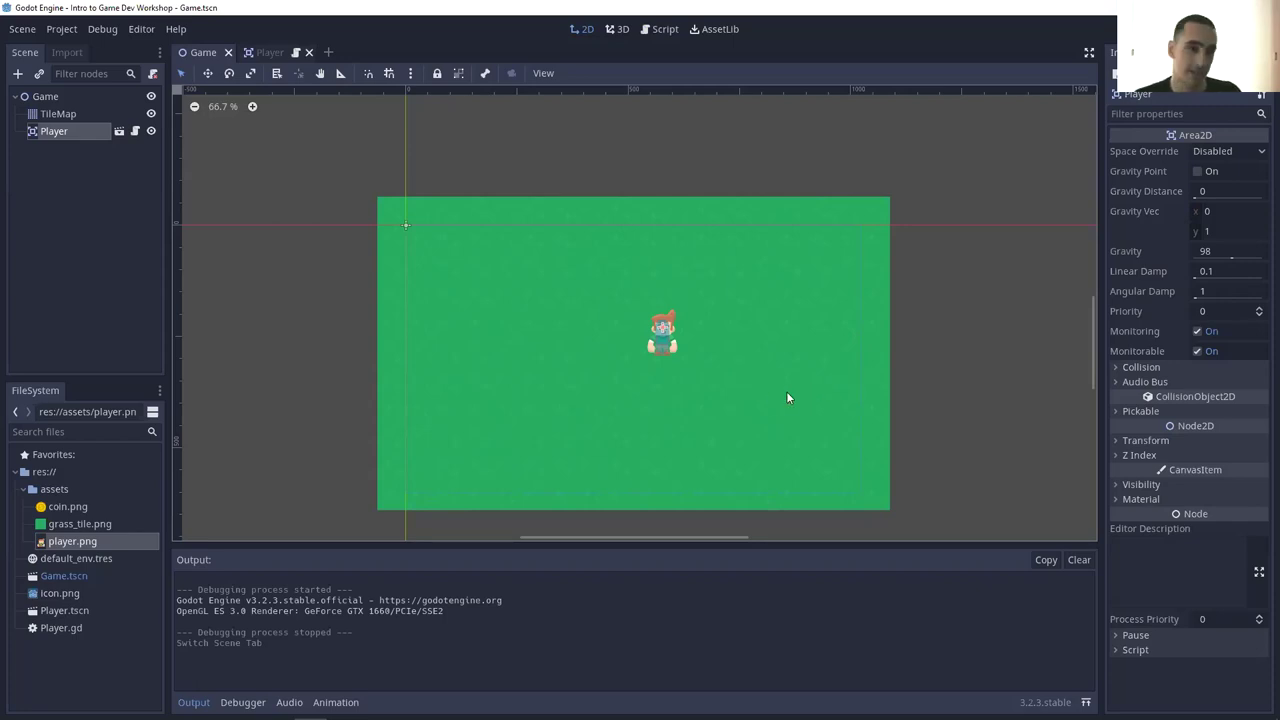
- Select the Game root node and open Attach Node Script with VisualScript as the language
left_click(122, 96)
left_click(153, 74)
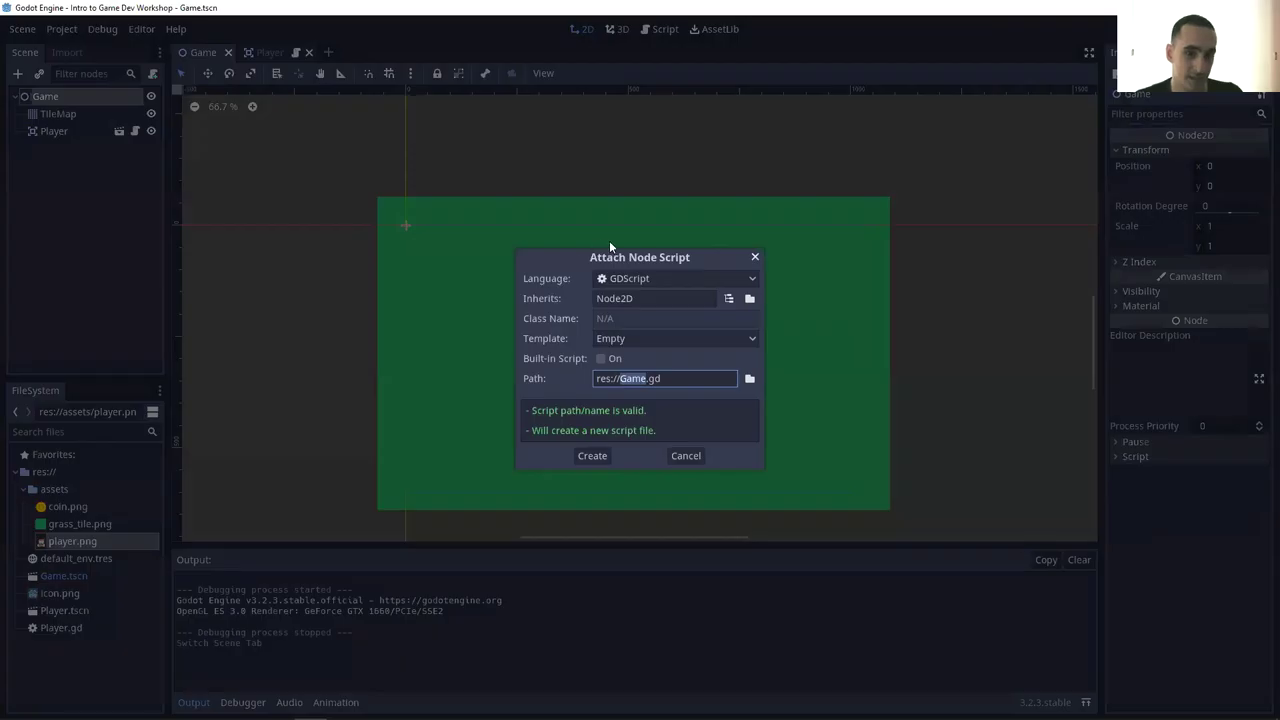
left_click(622, 206)
left_click(153, 74)
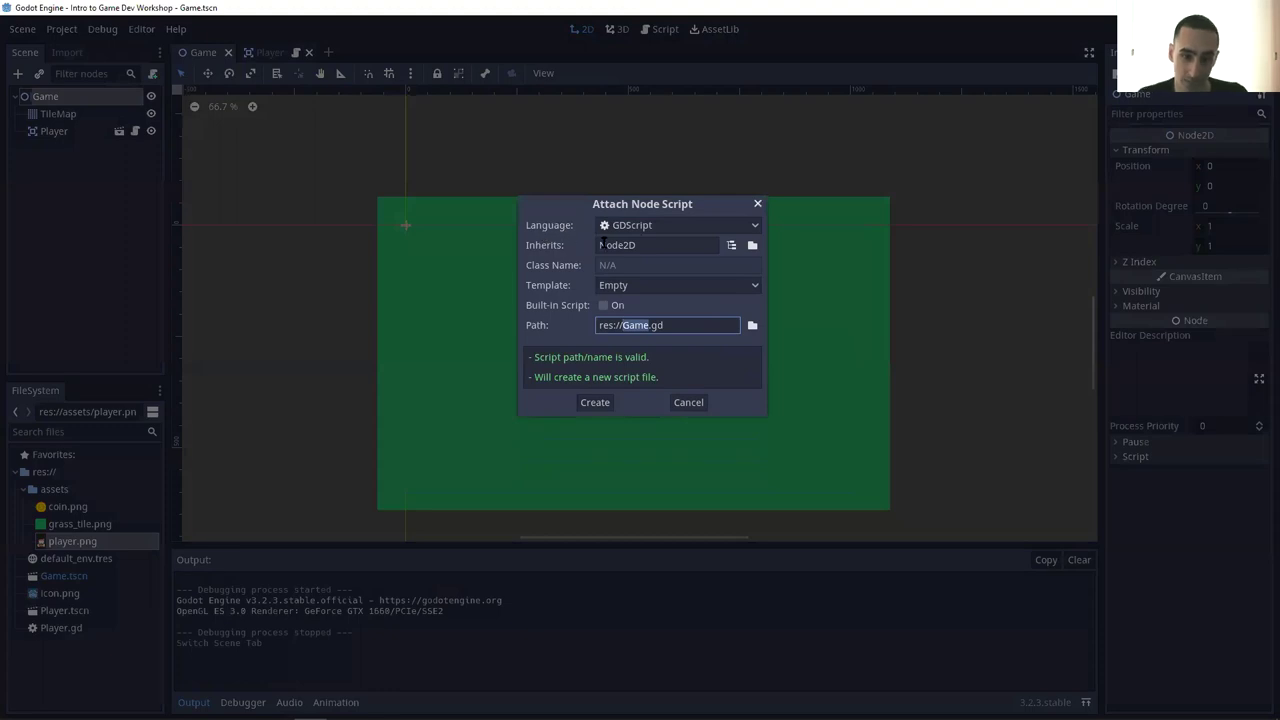
left_click(655, 226)
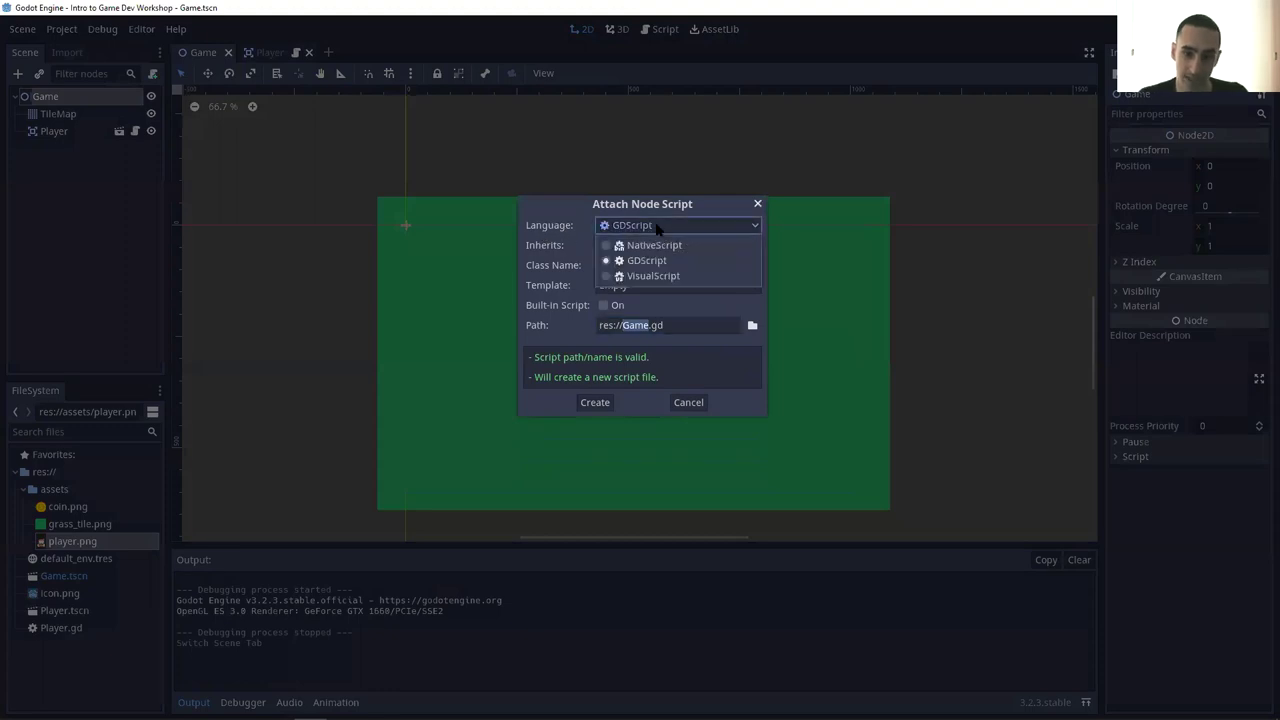
left_click(658, 276)
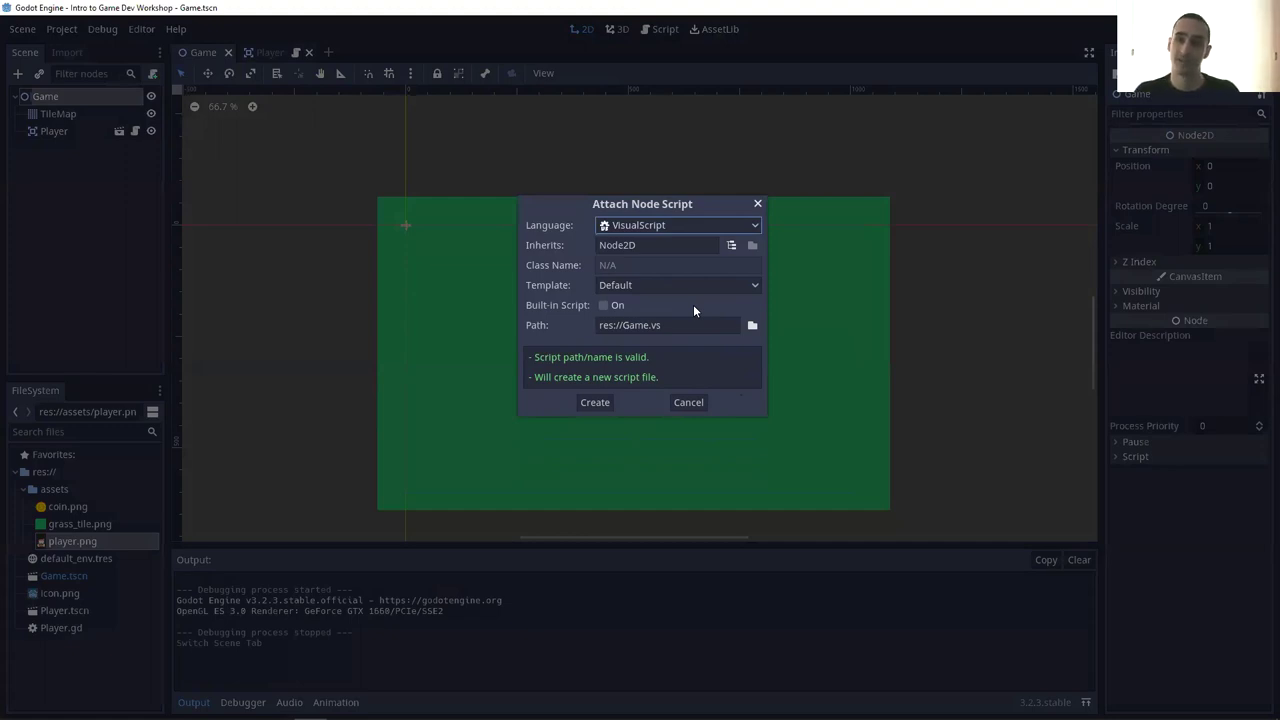
- Close the Attach Node Script dialog without attaching any script
left_click(760, 205)
scroll(773, 216, "left", 2)
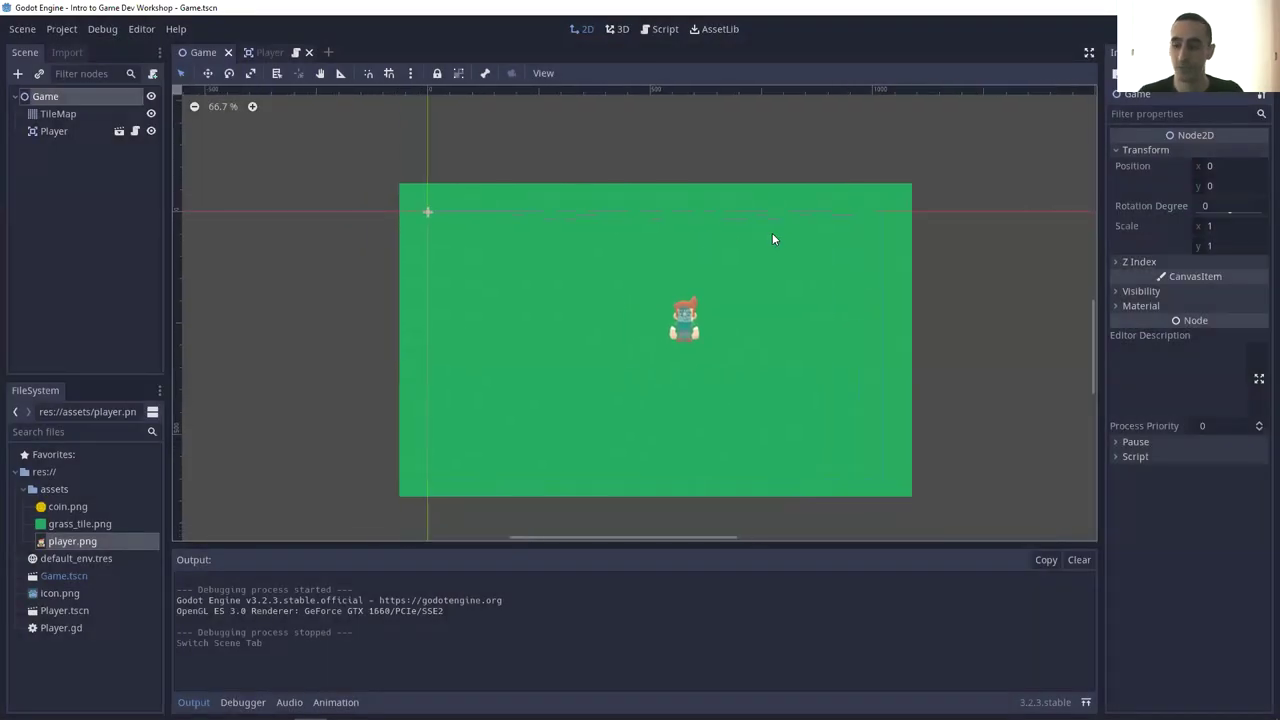
scroll(775, 242, "right", 3)
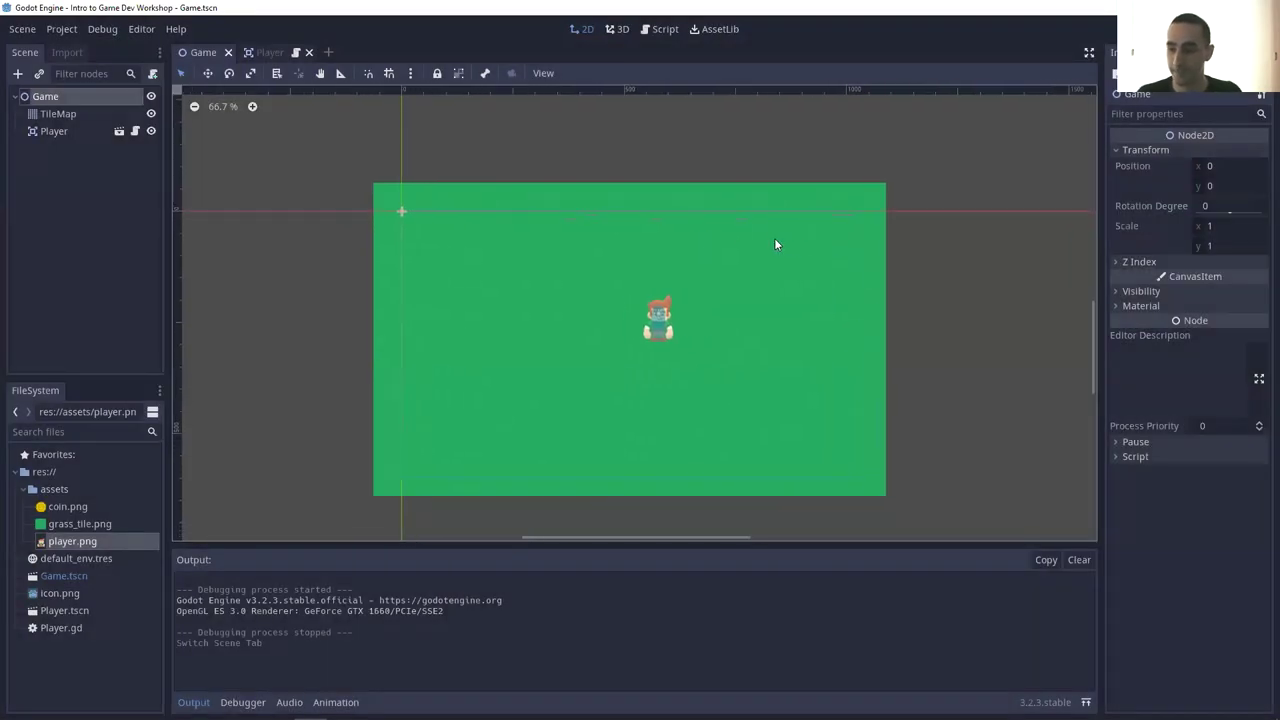
scroll(790, 237, "down", 1)
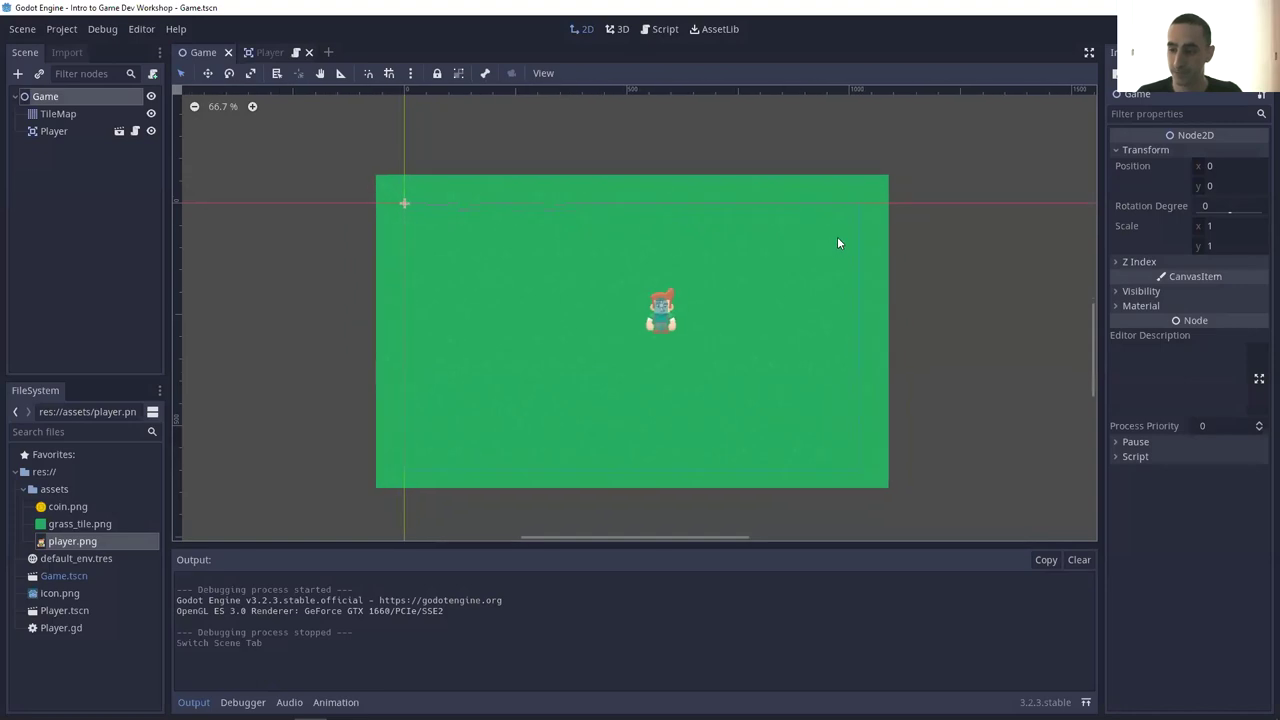
scroll(813, 247, "right", 2)
scroll(813, 247, "up", 1)
- Run the game with F5, move the player around with the arrow keys, then close it
key("F5")
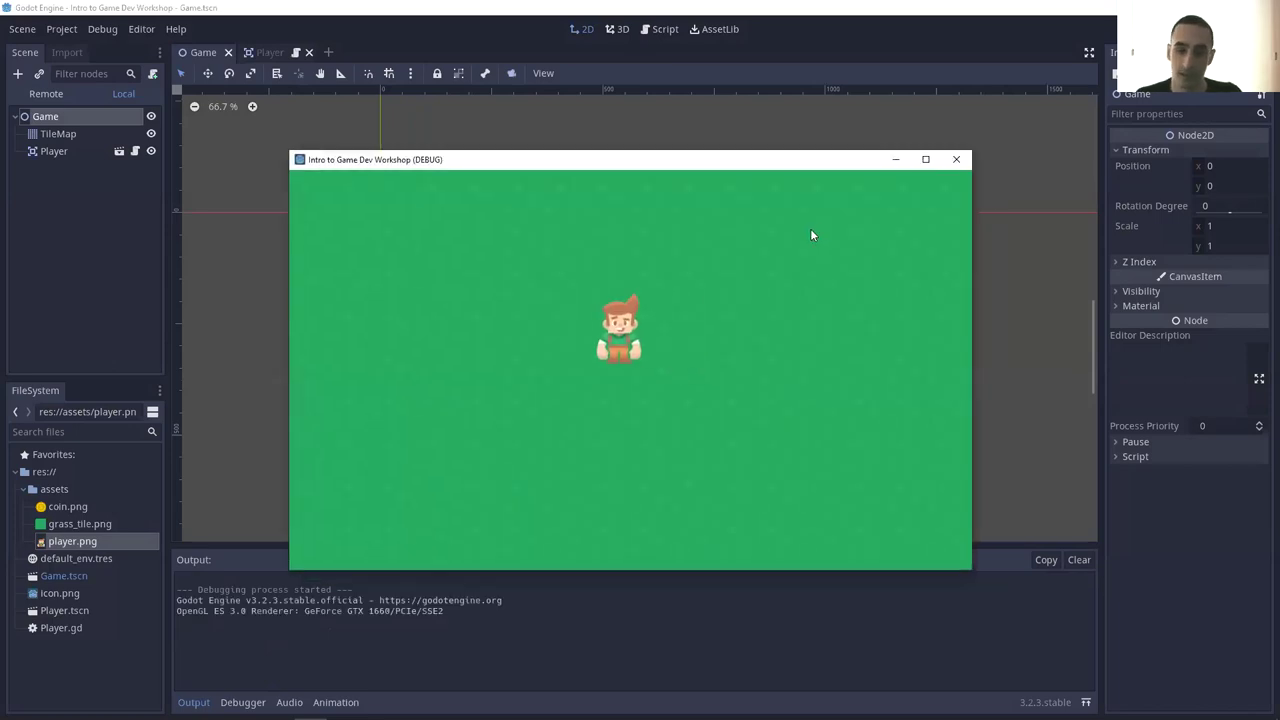
key("Right")
key("Up")
key("Down")
key("Left")
key("Down")
key("Left")
key("Up")
key("Down")
key("Right")
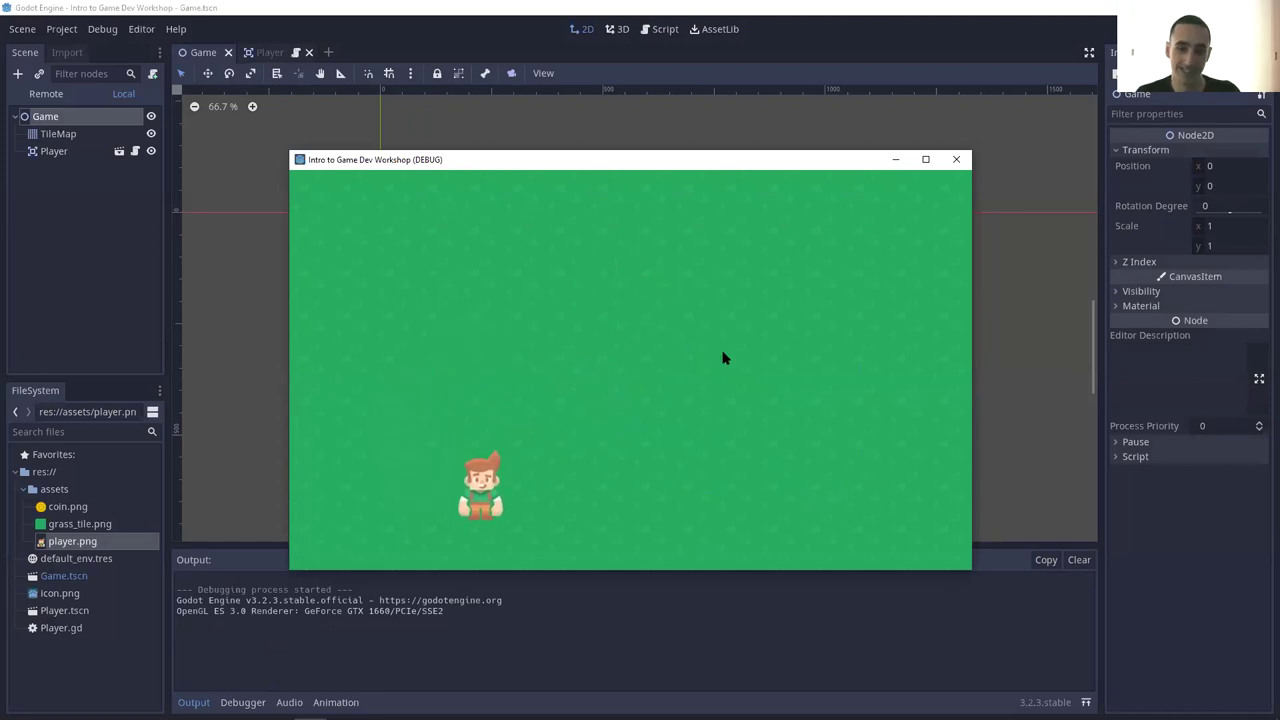
key("Right")
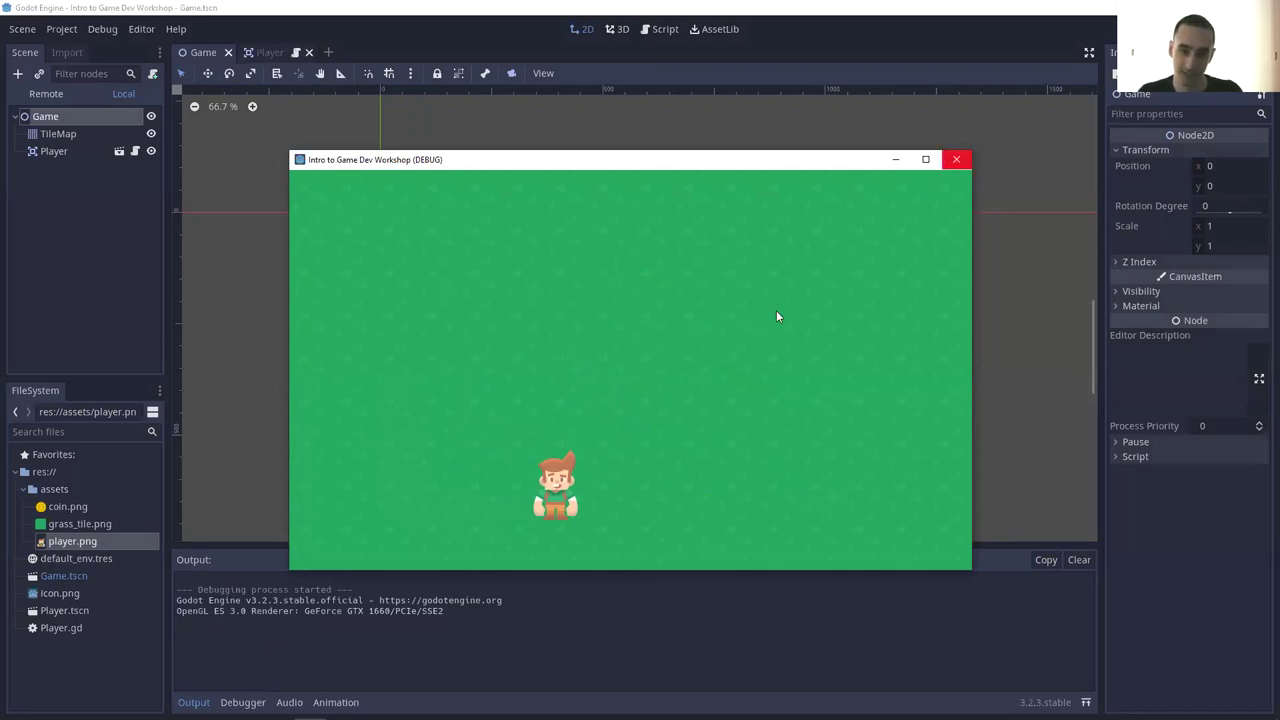
key("alt+F4")
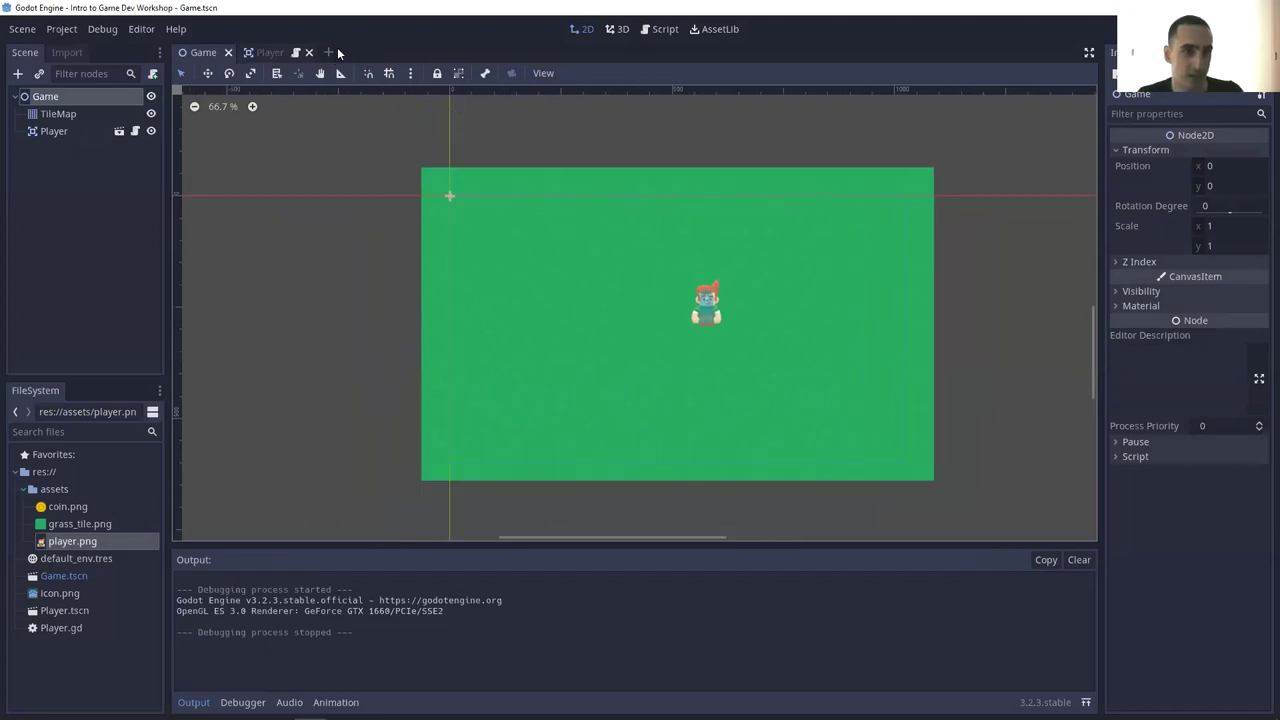
- Create a new scene with an Area2D root node
key("ctrl+n")
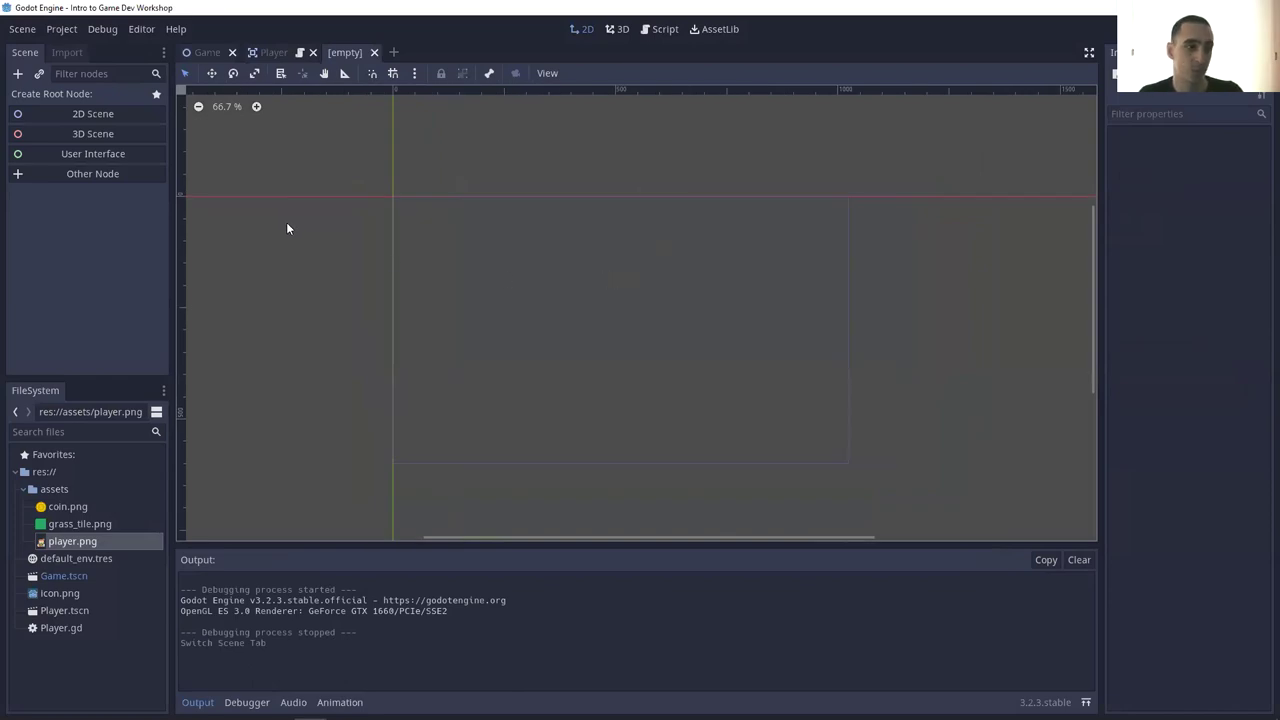
left_click(17, 73)
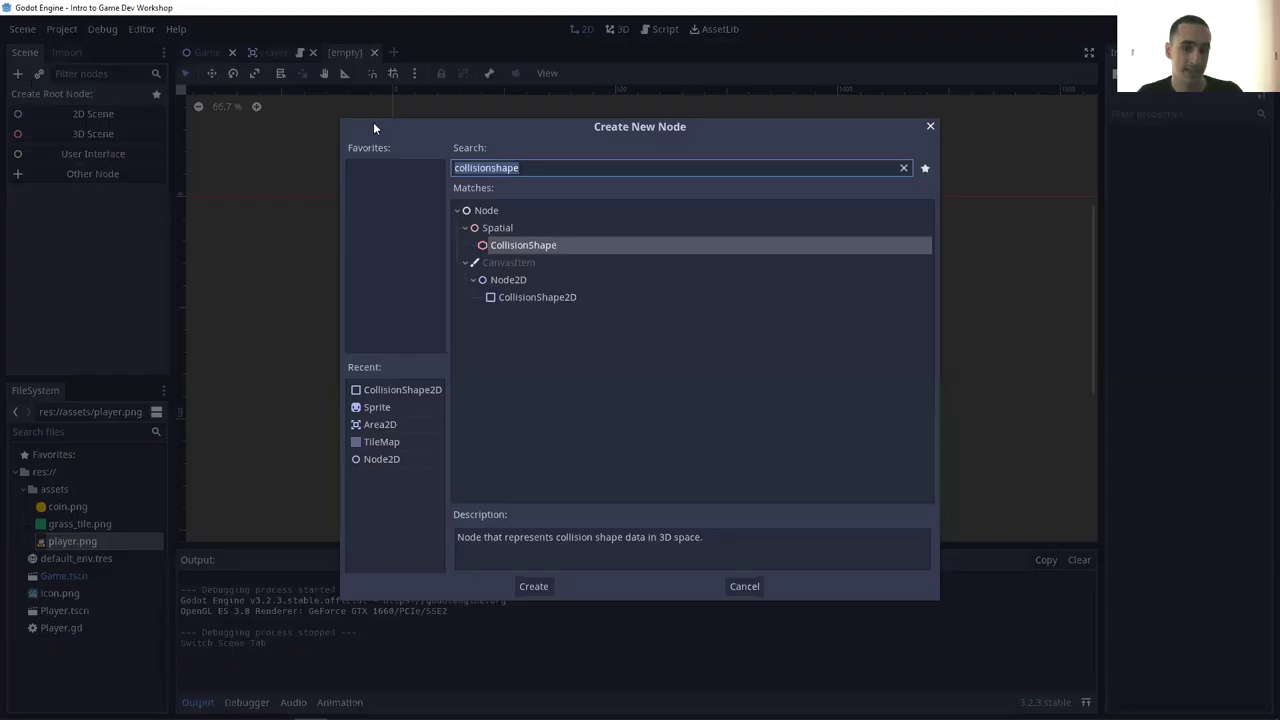
left_click(404, 425)
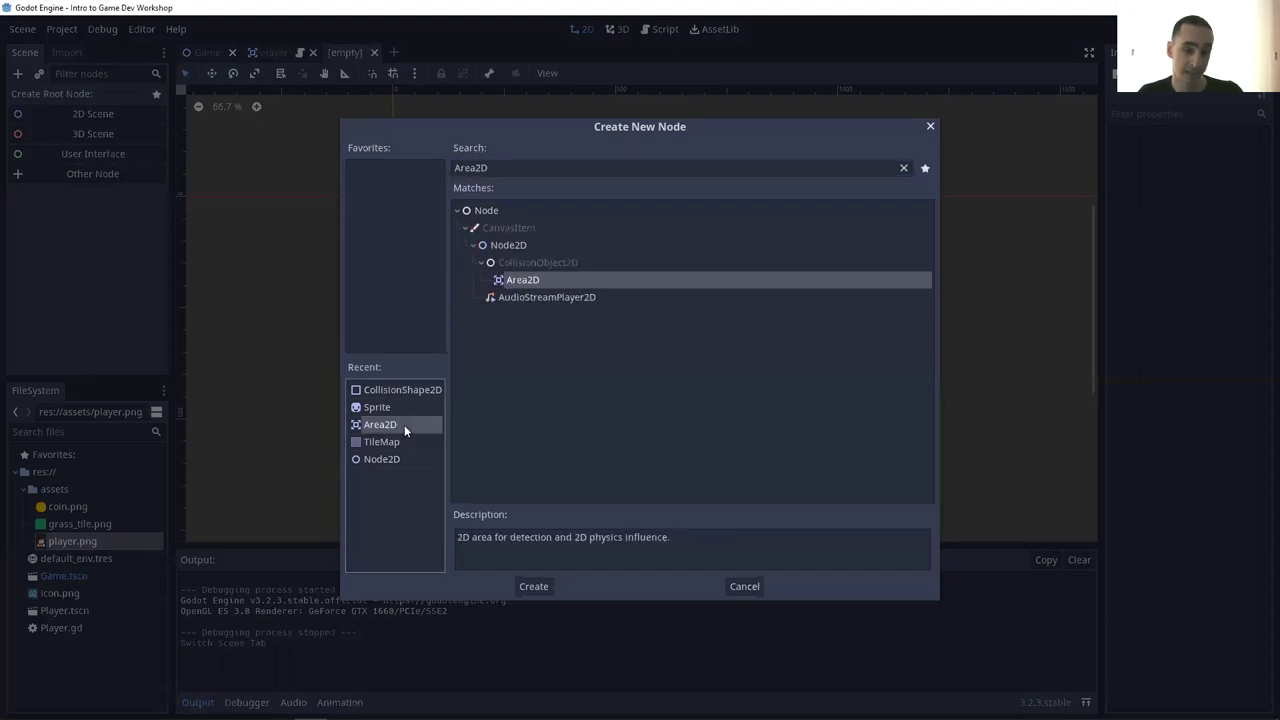
left_click(533, 585)
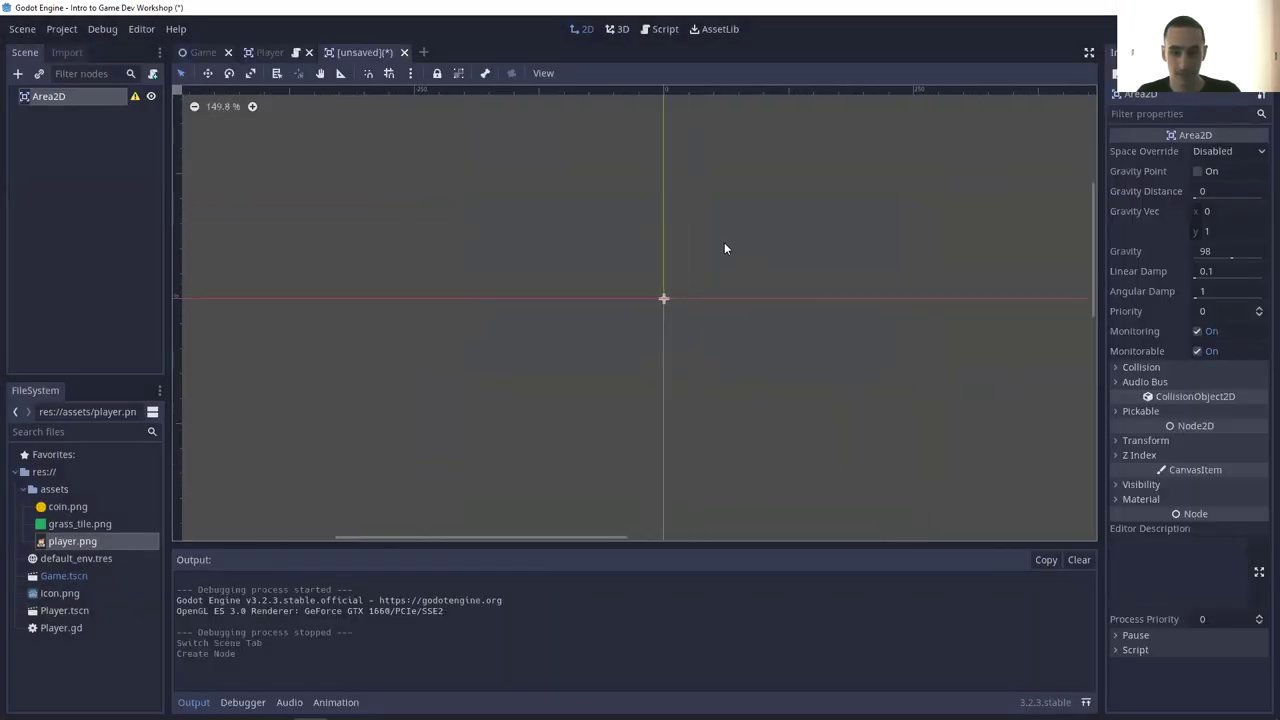
- Rename the Area2D root to Coin and save the scene as Coin.tscn
double_click(98, 96)
type("Co")
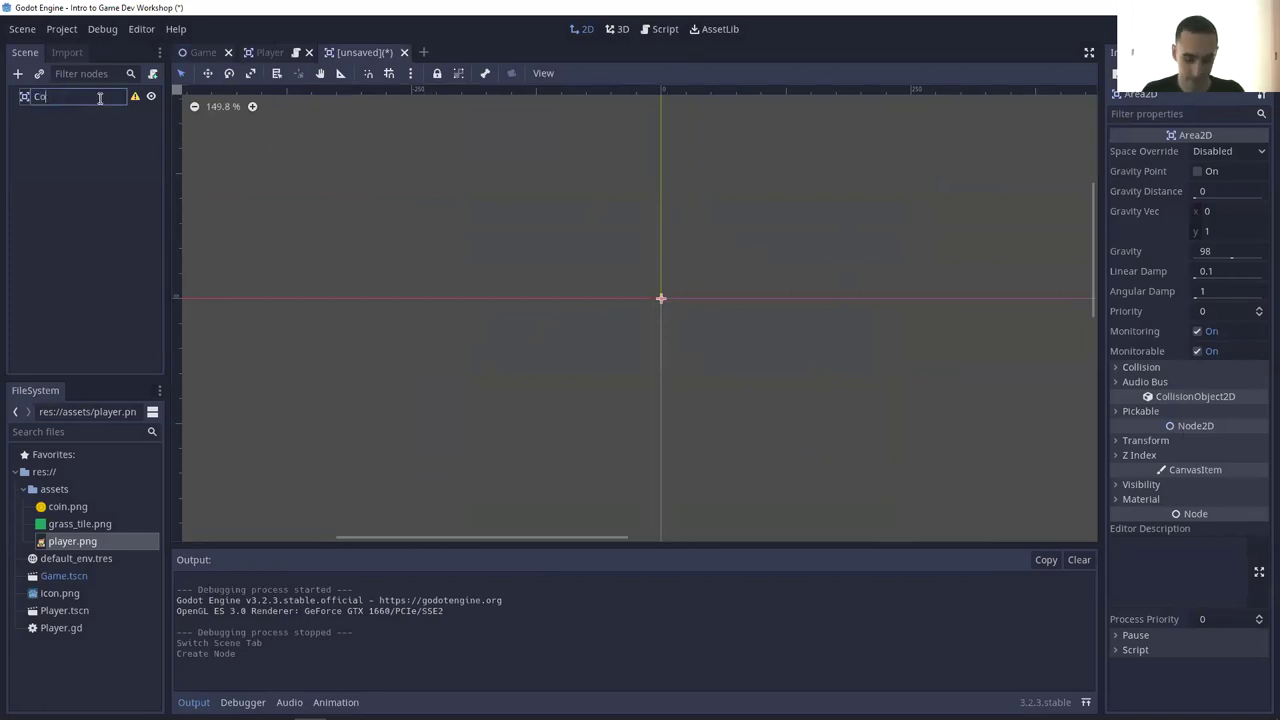
type("in")
key("Return")
key("ctrl+s")
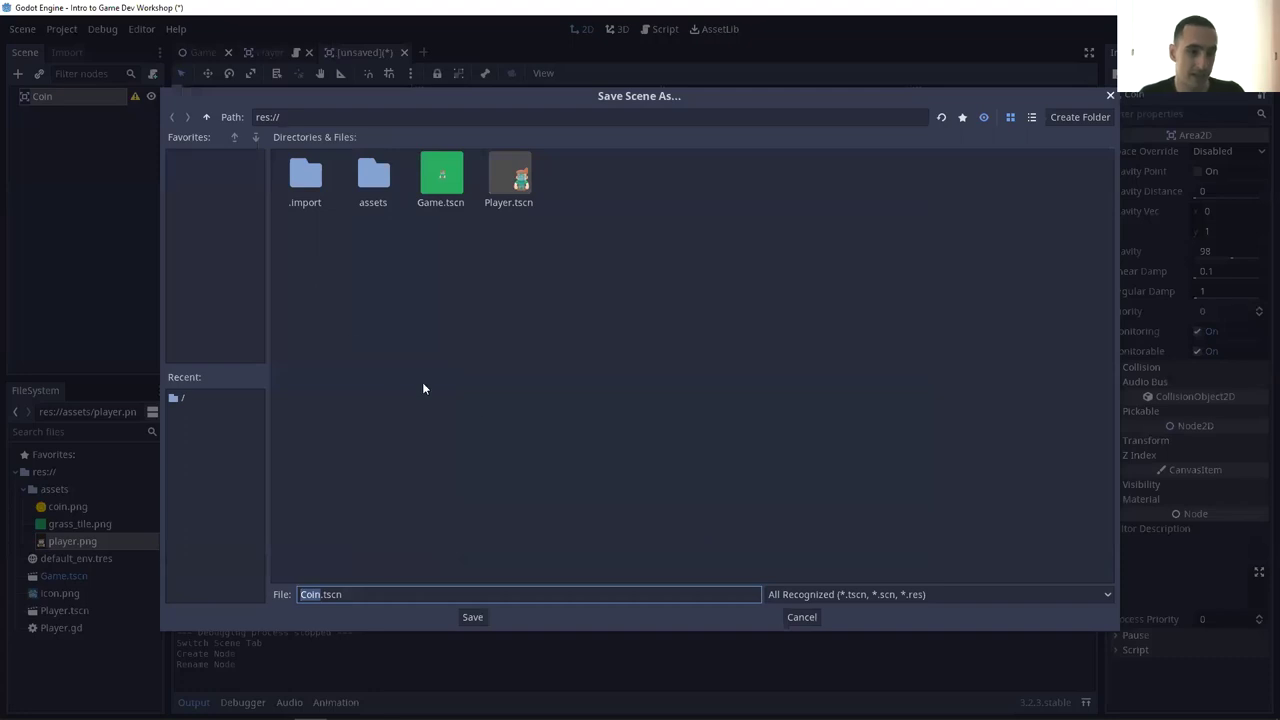
left_click(472, 617)
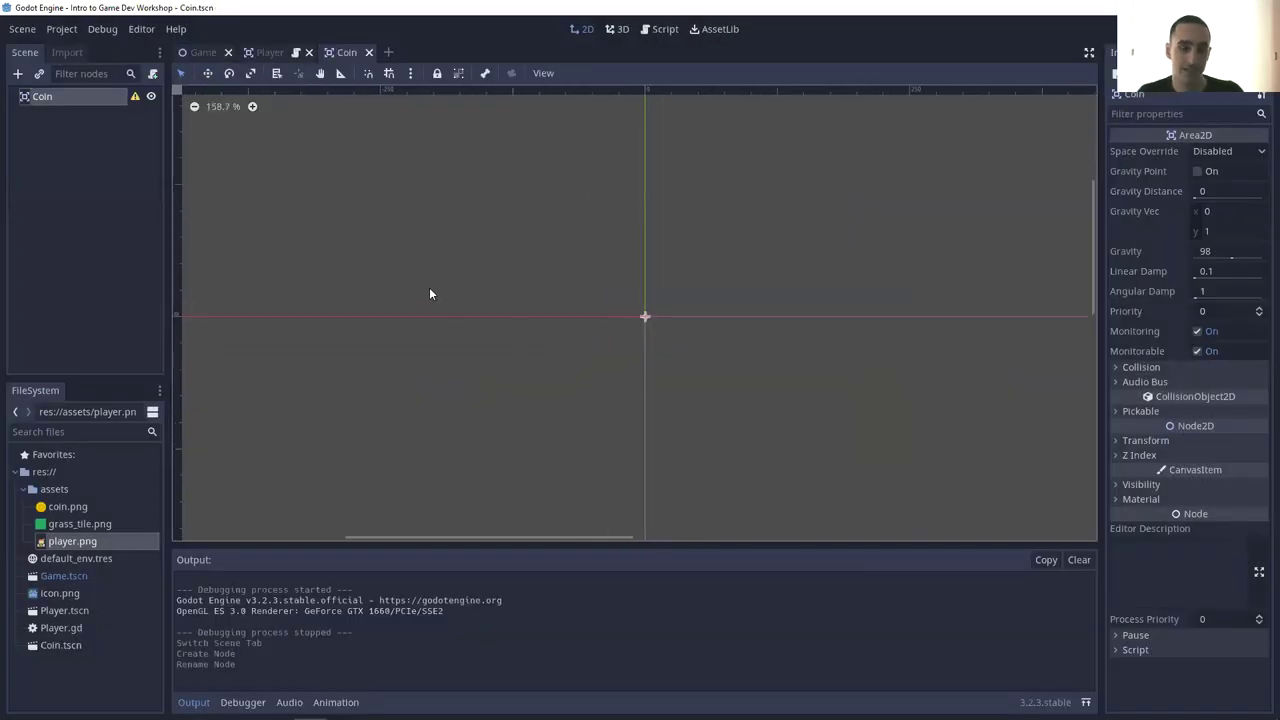
- Add a Sprite child under Coin, give it the coin.png texture, and save the scene
left_click(17, 75)
type("sprite")
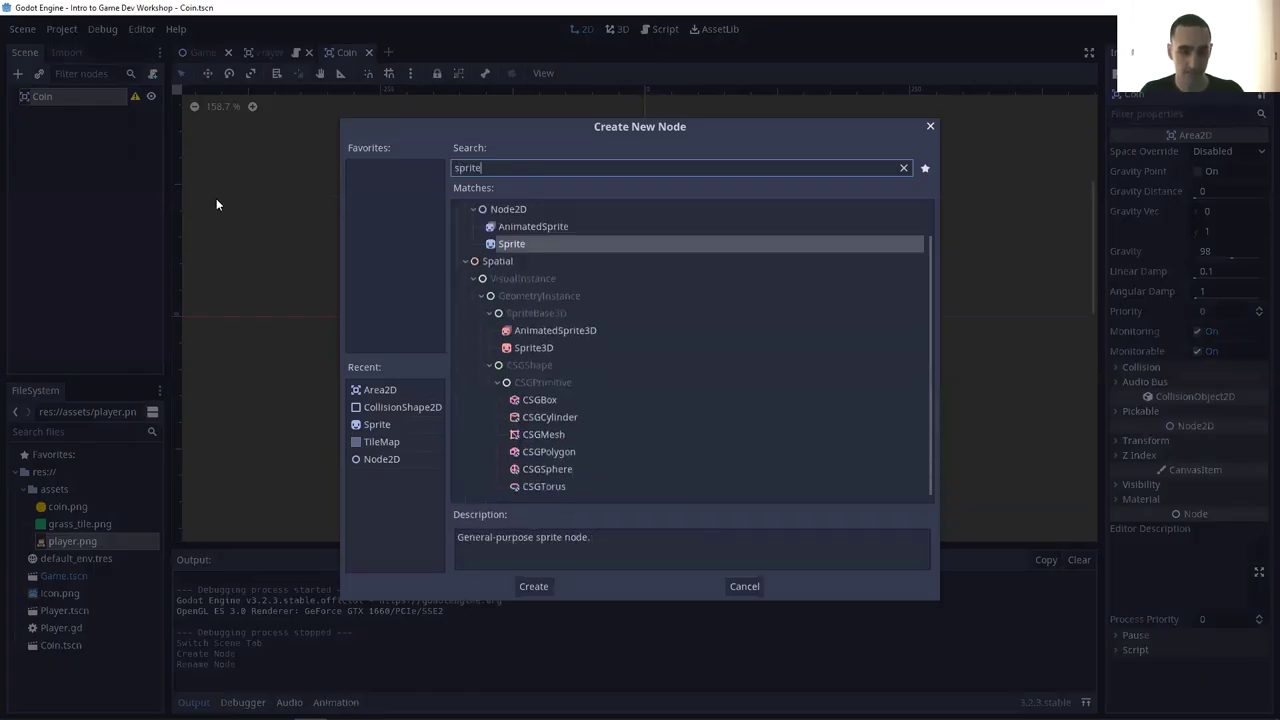
left_click(540, 584)
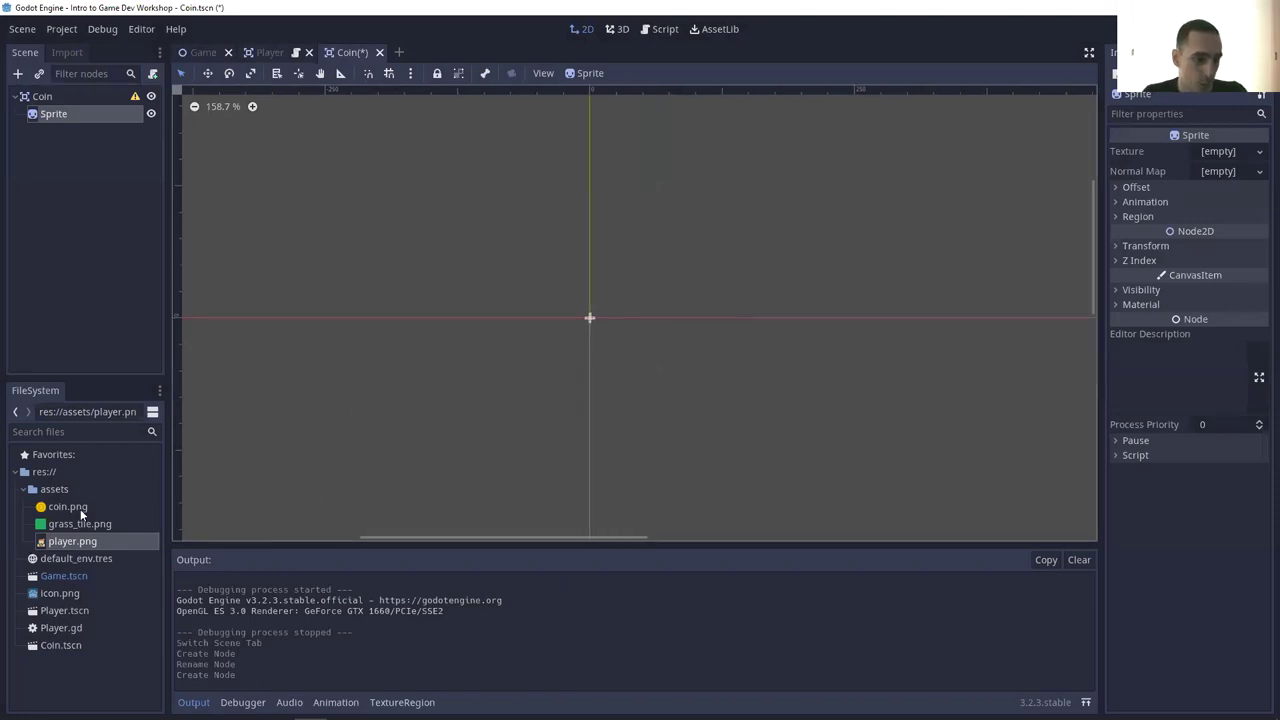
left_click_drag(77, 510, 1218, 158)
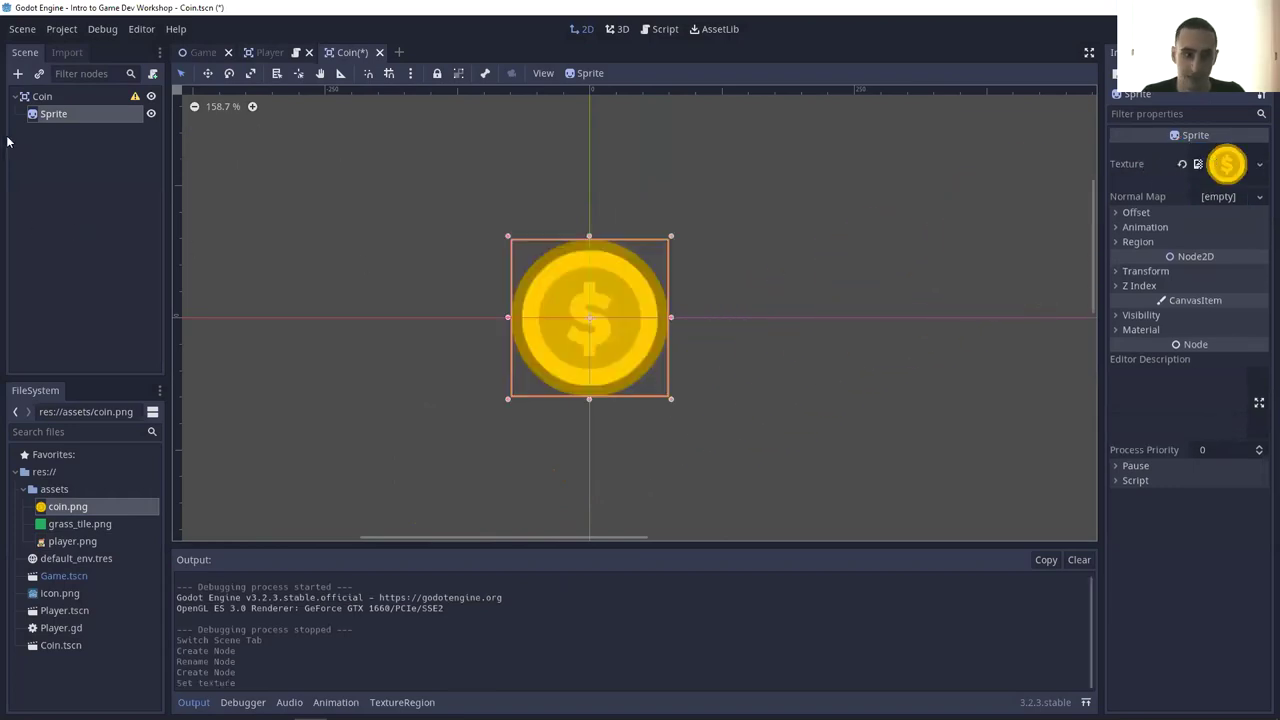
key("ctrl+s")
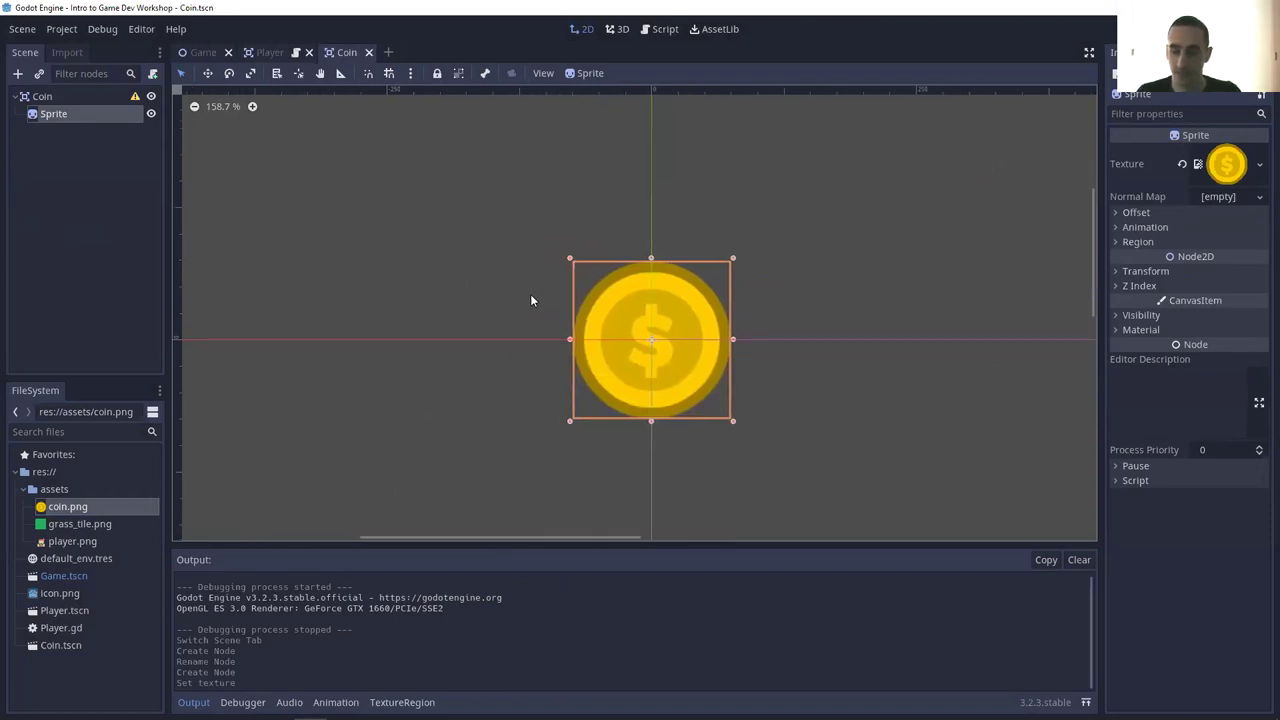
mouse_move(203, 59)
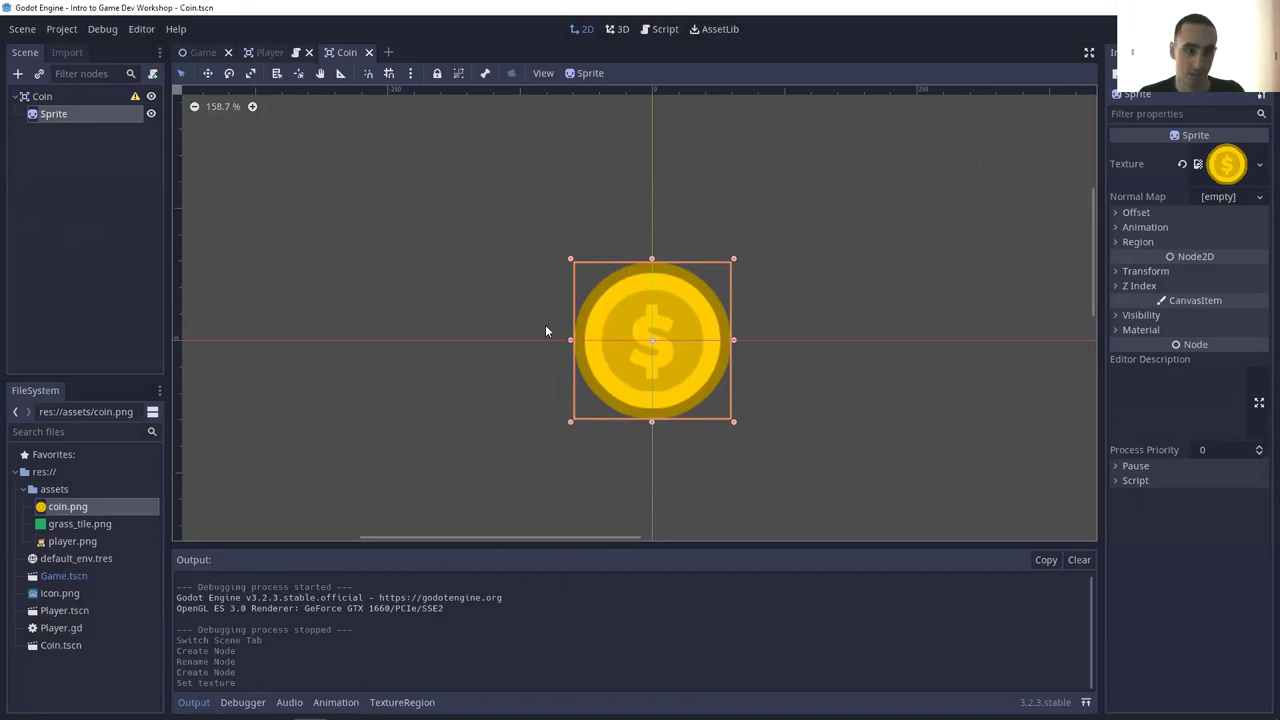
- Instance Coin.tscn into the Game scene and place it left of the player
left_click(201, 52)
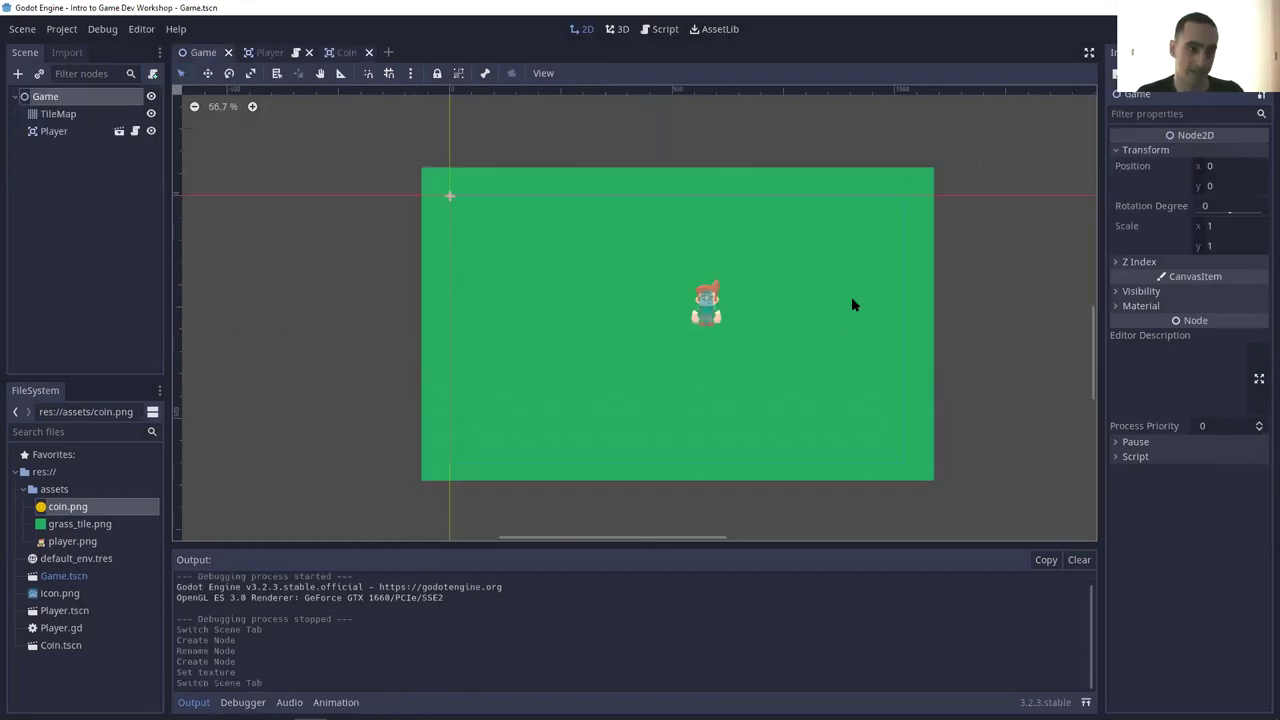
scroll(851, 300, "right", 2)
scroll(726, 320, "left", 2)
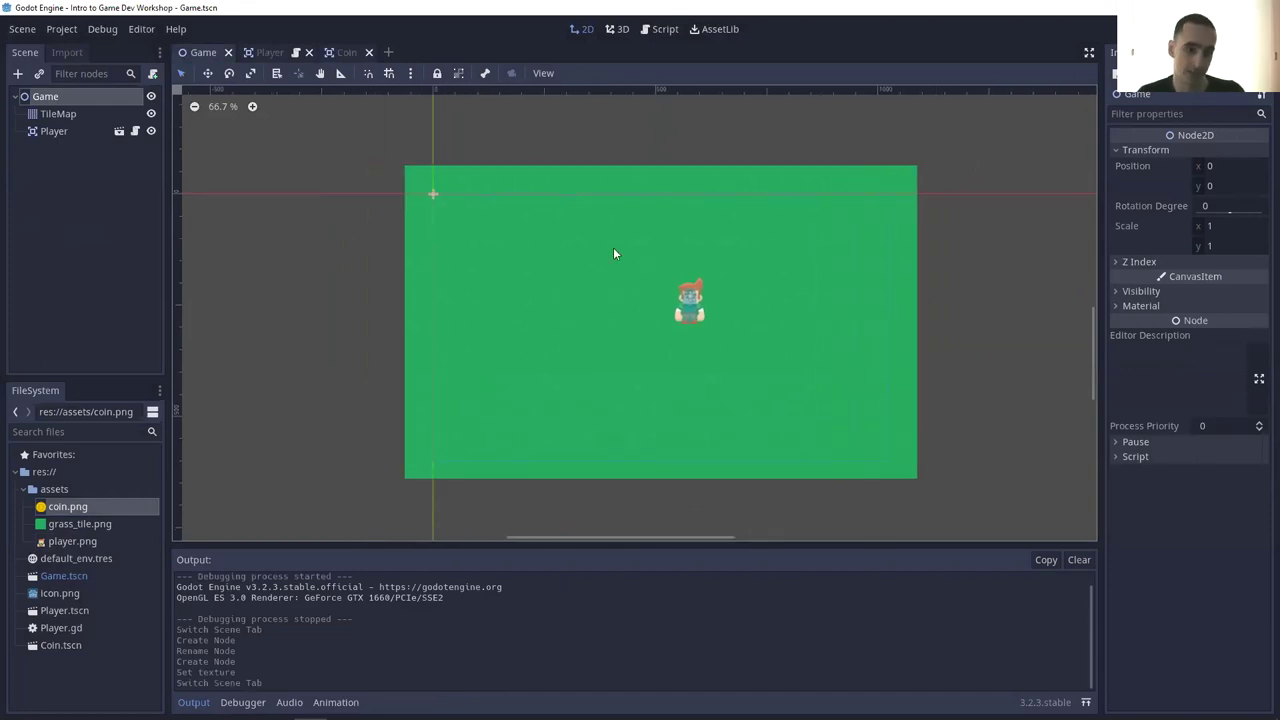
scroll(614, 251, "right", 1)
left_click(39, 73)
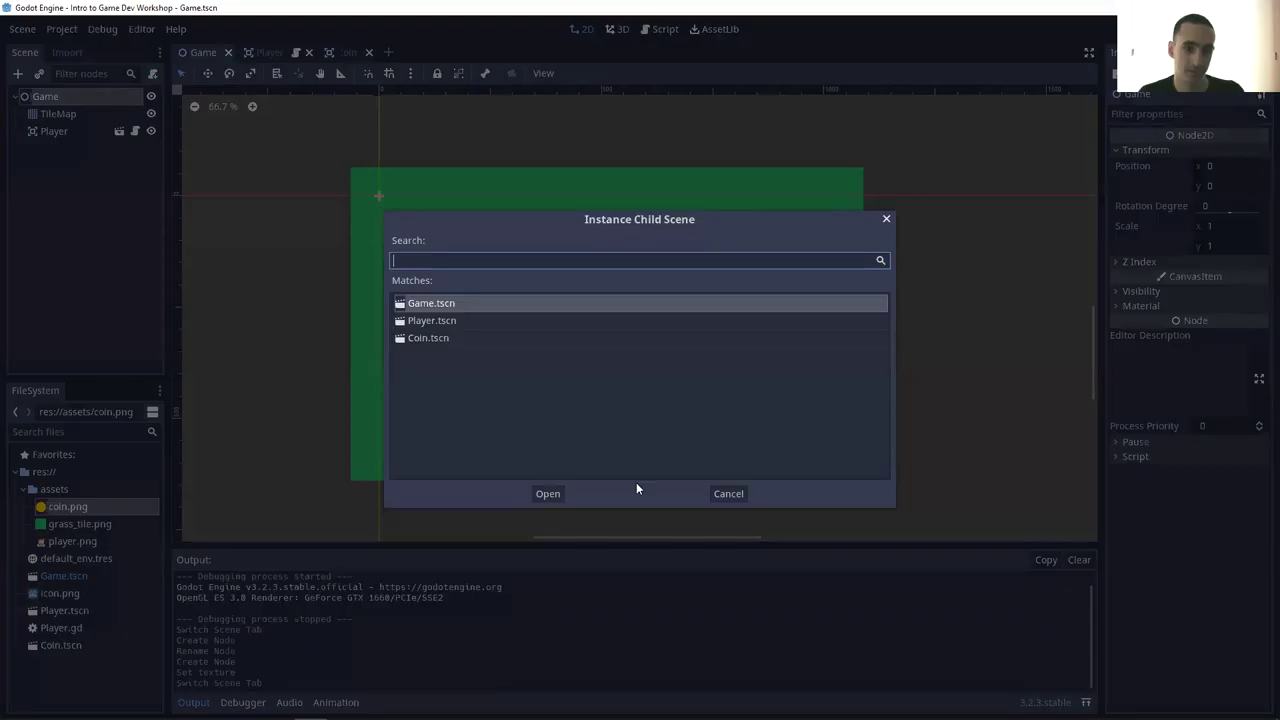
left_click(444, 338)
left_click(548, 493)
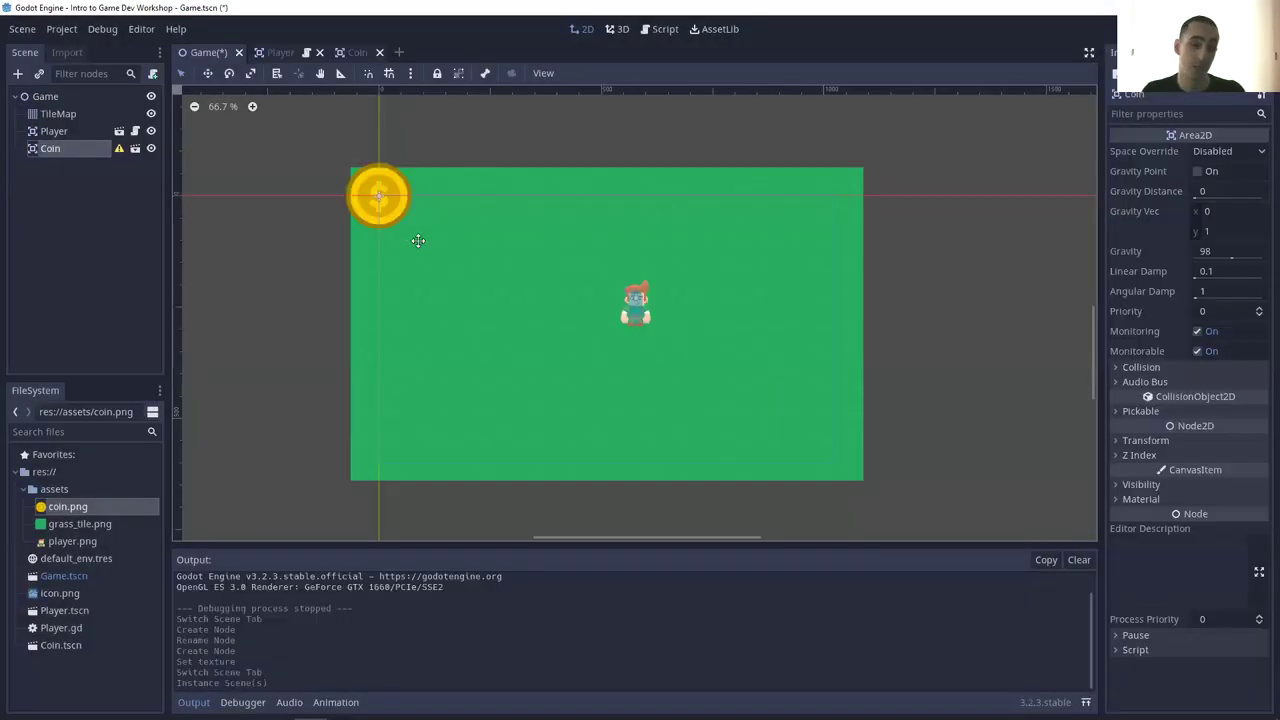
scroll(564, 347, "up", 2)
left_click_drag(392, 220, 546, 346)
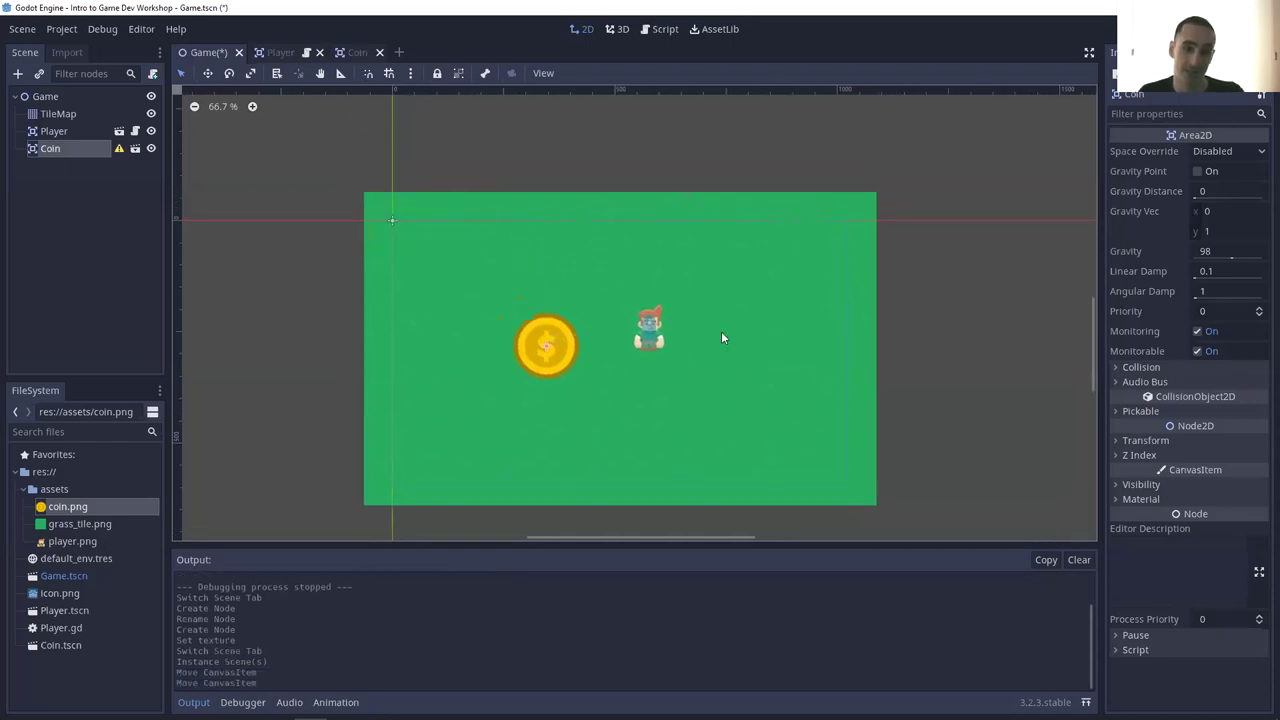
- Set the coin Sprite's scale to 0.3, 0.3 and save both the Coin and Game scenes
key("ctrl+shift+Tab")
left_click(1148, 271)
left_click(1221, 346)
type("0.3")
key("Tab")
type("0.3")
key("Return")
key("ctrl+s")
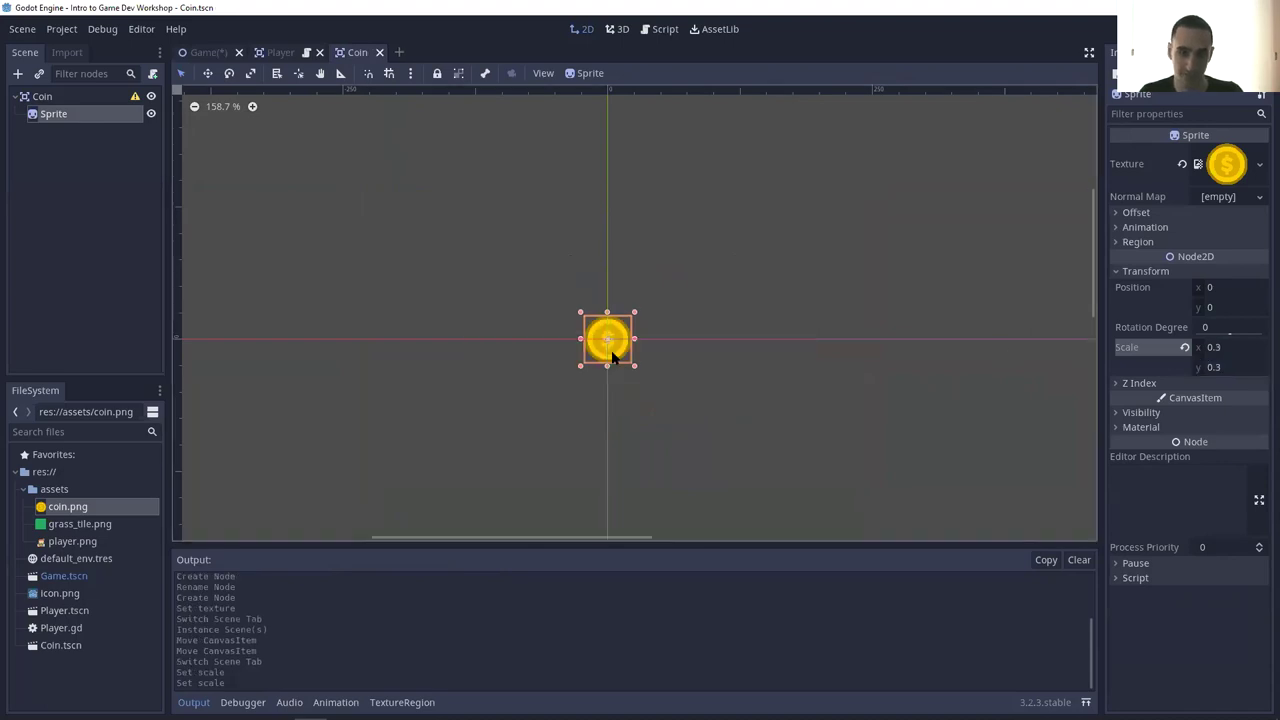
scroll(551, 328, "up", 4)
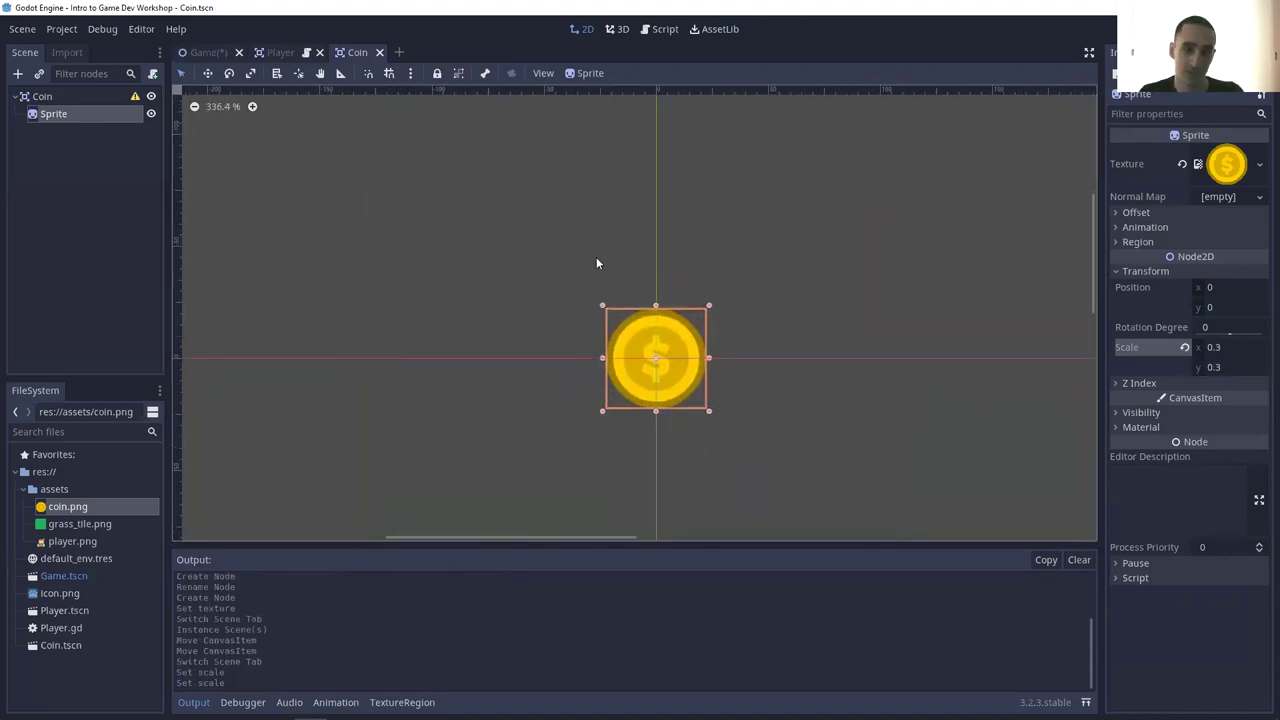
key("ctrl+Tab")
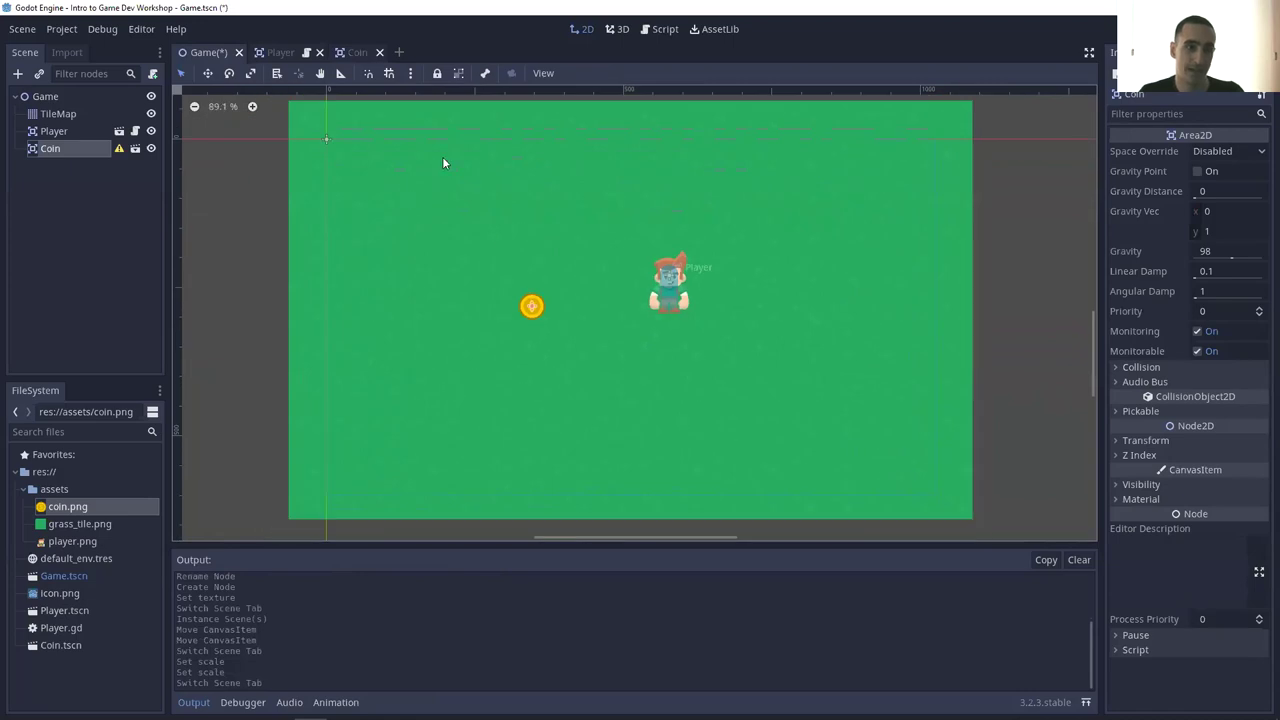
key("ctrl+s")
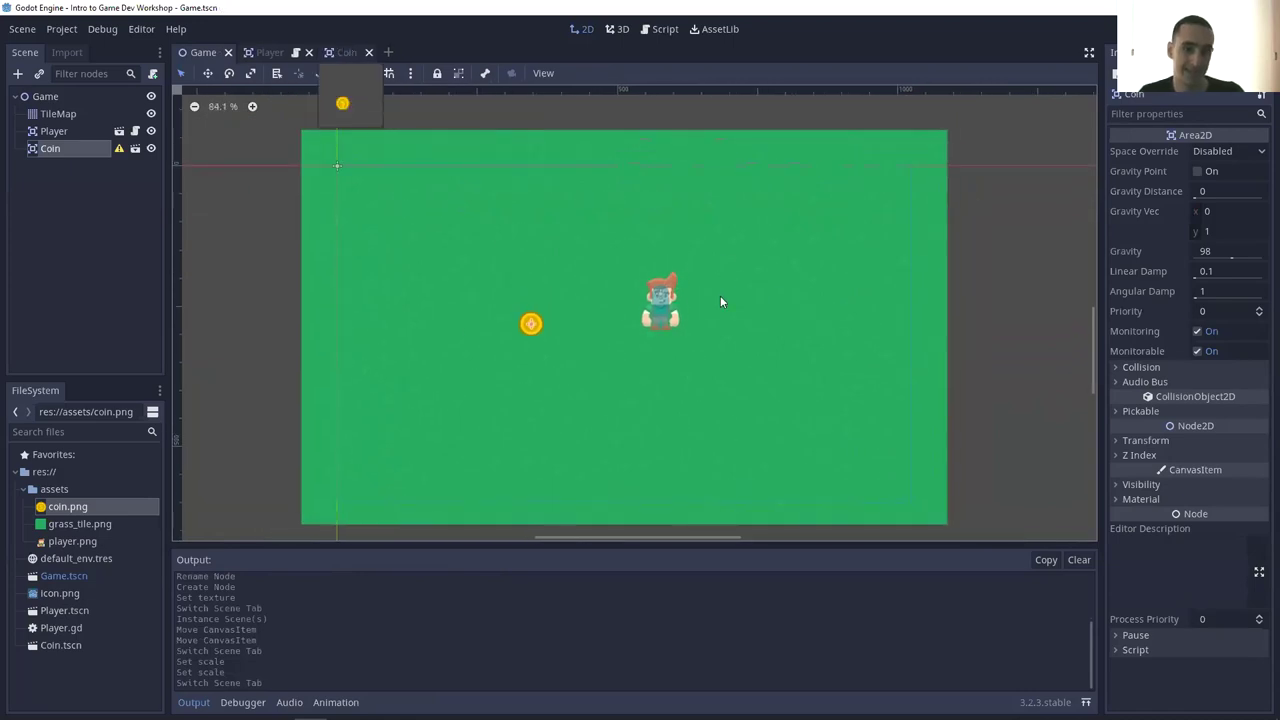
key("ctrl+Tab")
- Add a CollisionShape2D child to Coin and give it a new CircleShape2D shape
left_click(72, 94)
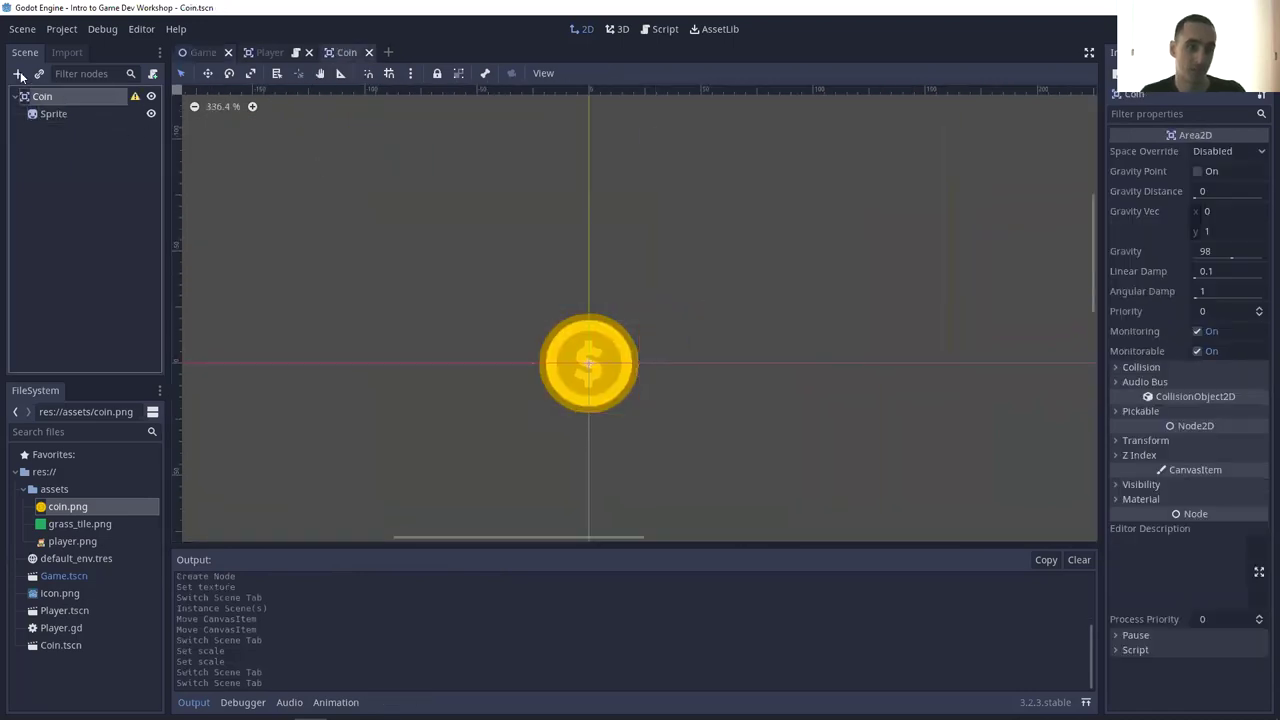
type("c")
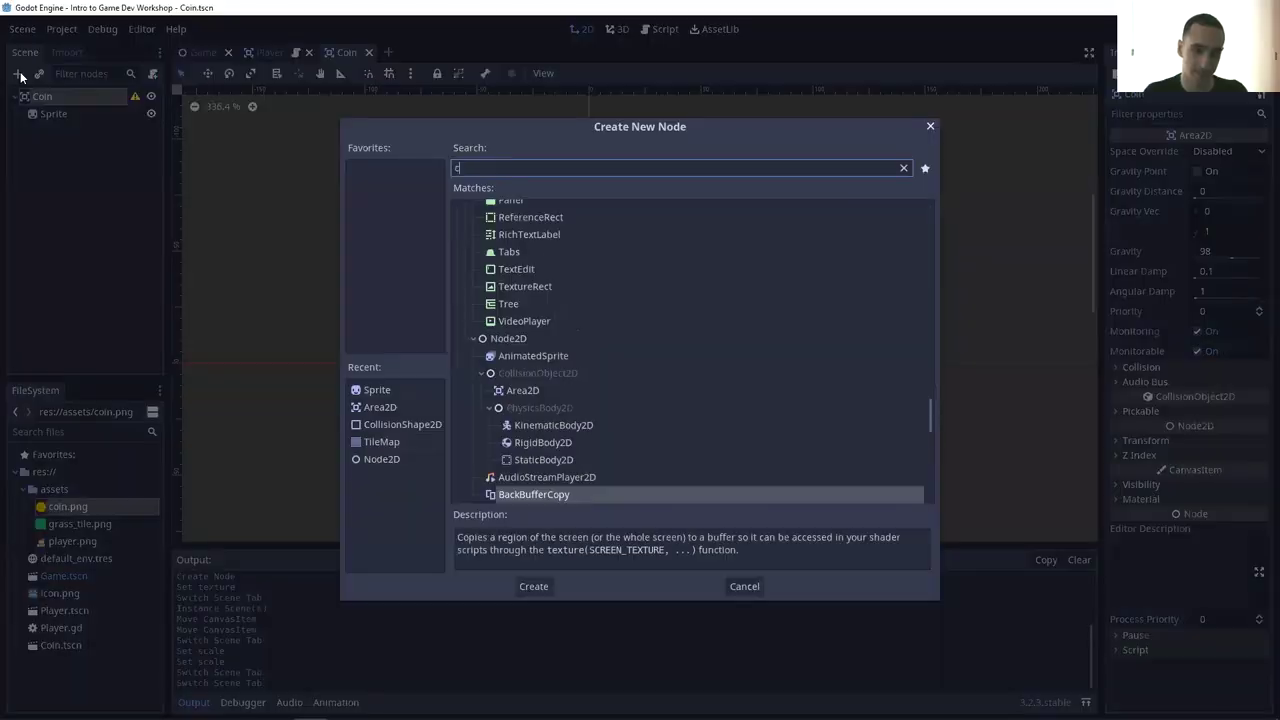
type("olli")
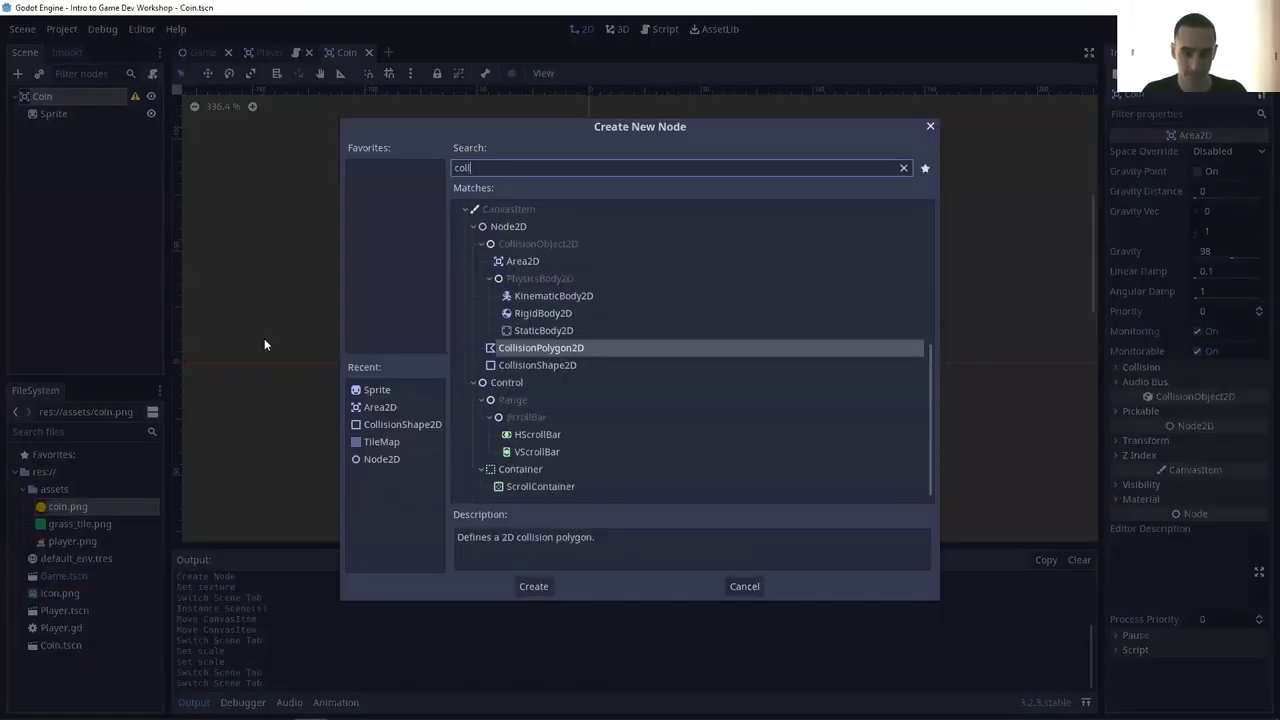
left_click(537, 434)
left_click(533, 586)
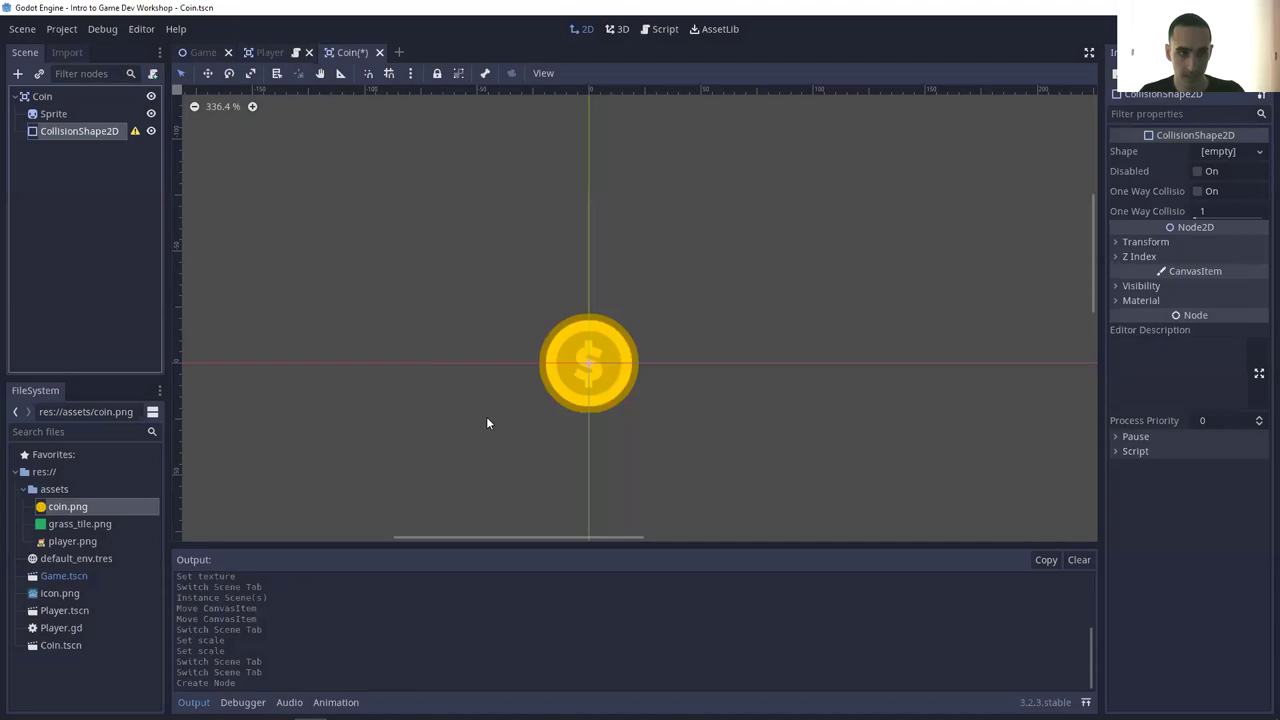
left_click(1232, 151)
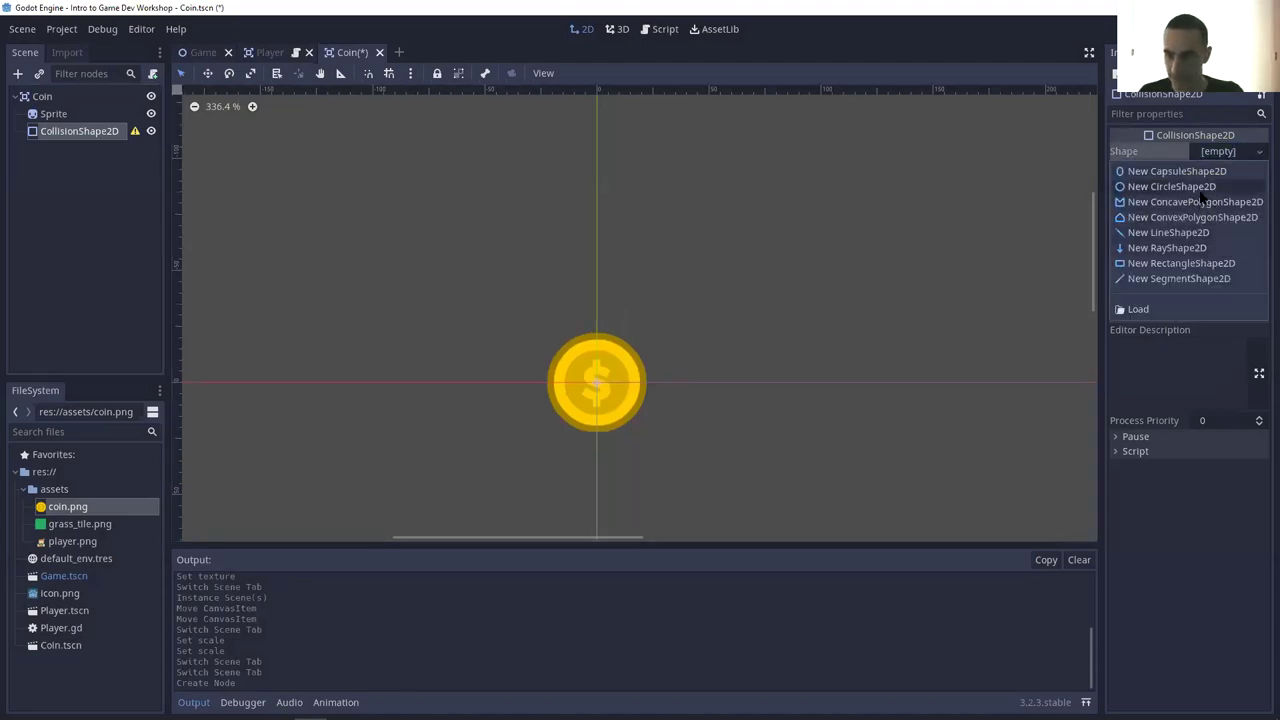
left_click(1202, 188)
- Resize the collision circle to cover the coin and save the Coin scene
scroll(650, 409, "up", 3)
scroll(680, 390, "up", 3)
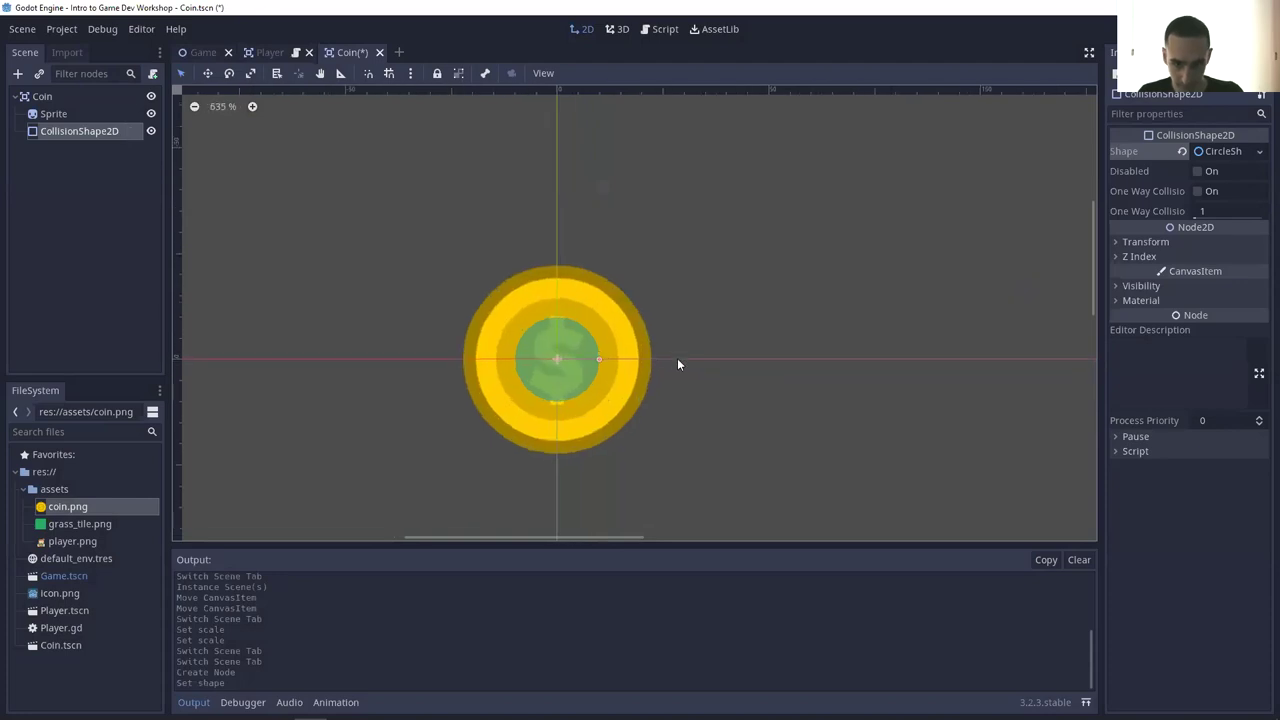
middle_click_drag(677, 358, 730, 364)
left_click_drag(733, 362, 743, 361)
key("ctrl+z")
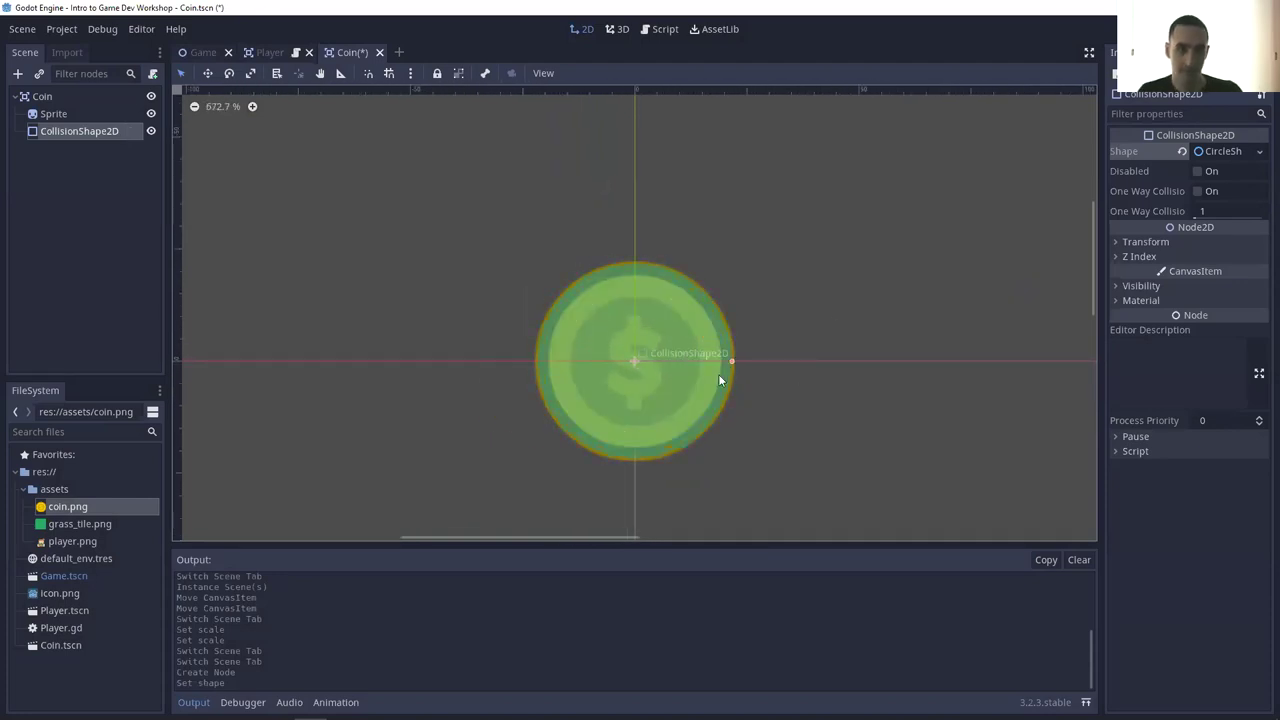
key("ctrl+s")
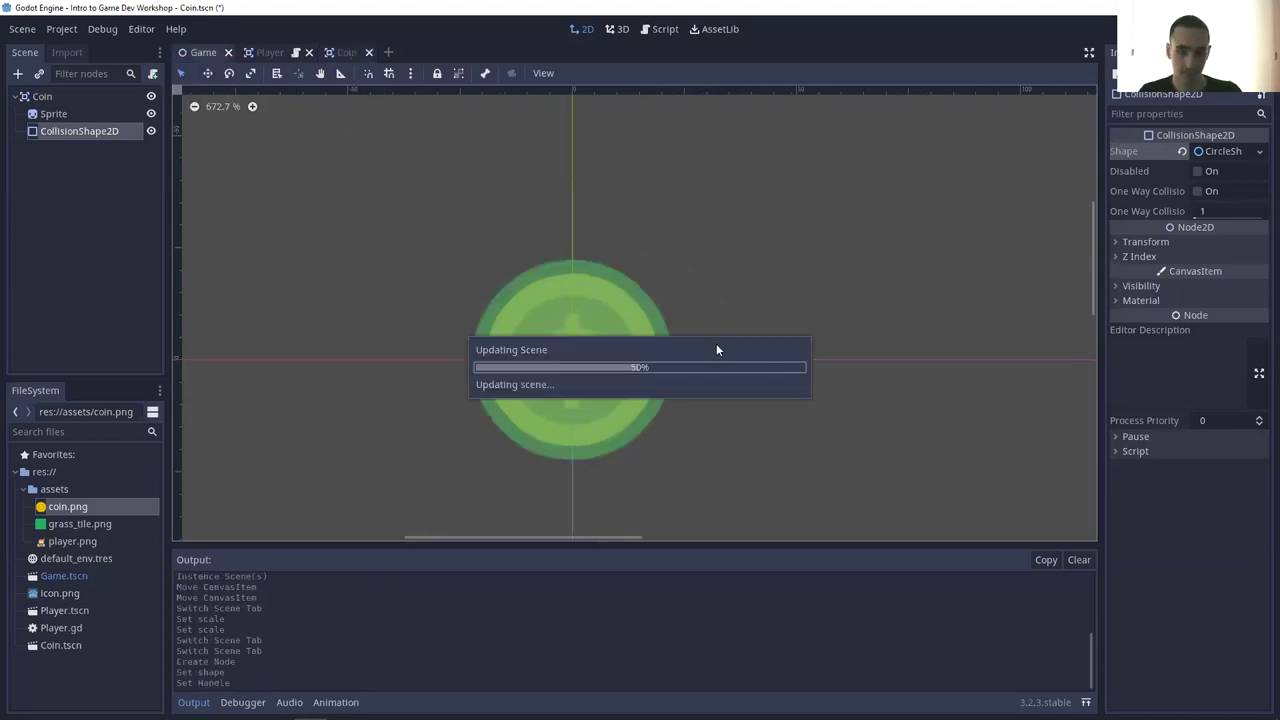
scroll(560, 366, "up", 2)
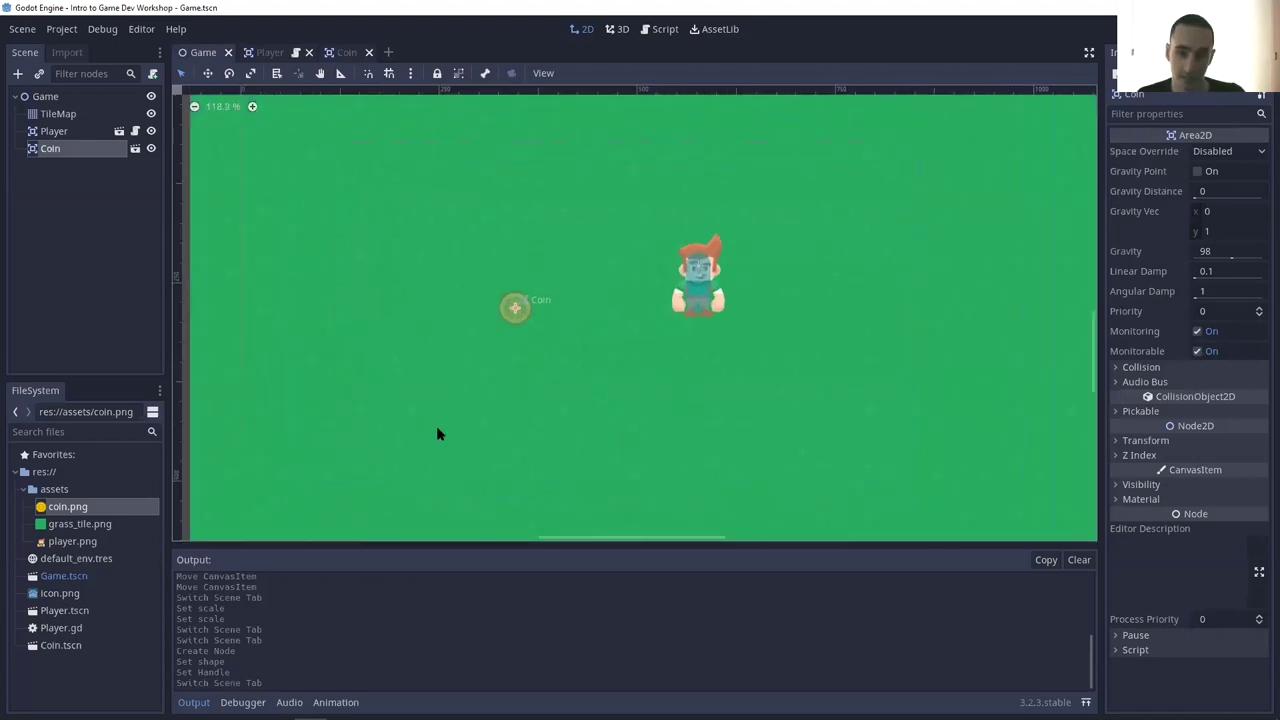
scroll(746, 363, "up", 2)
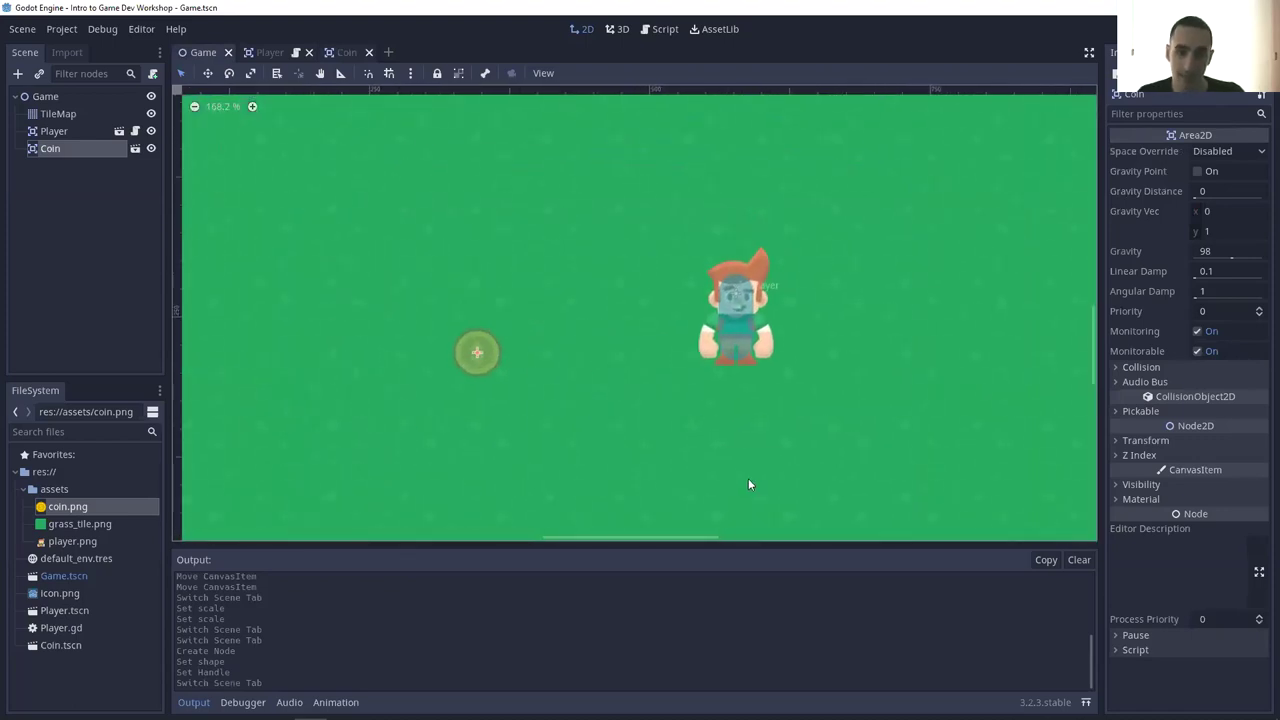
scroll(680, 437, "up", 2)
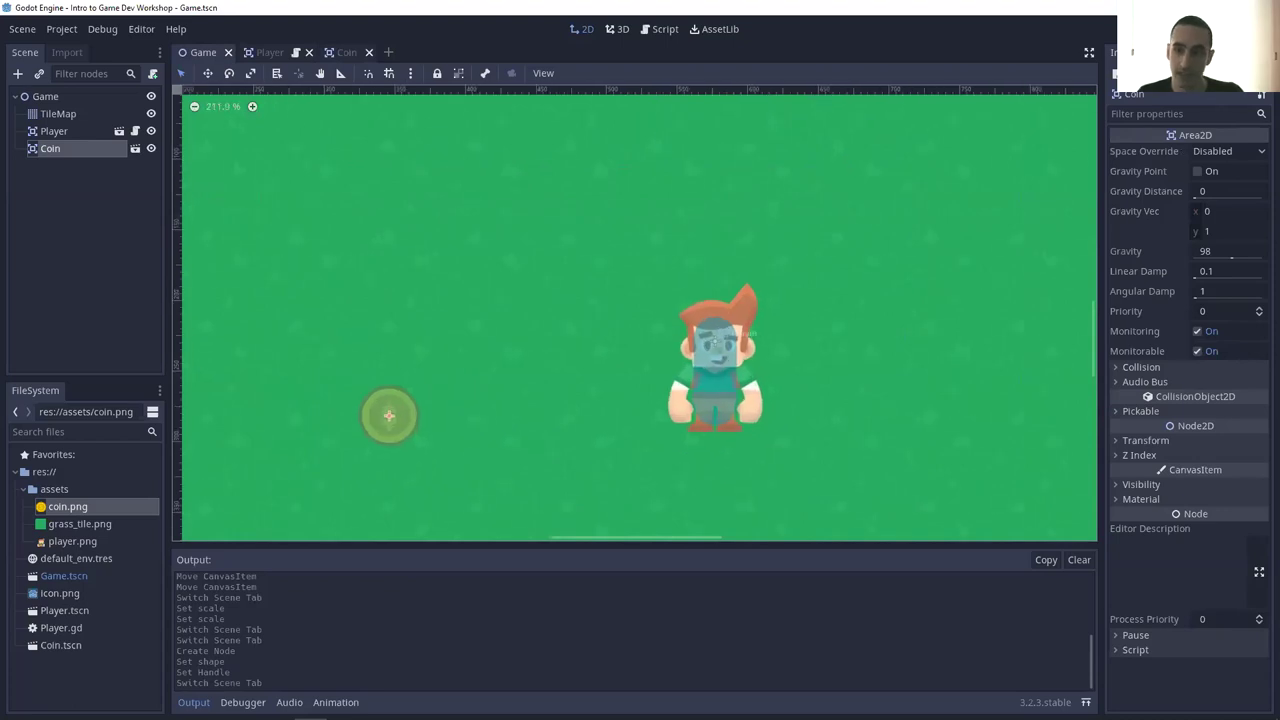
left_click_drag(389, 415, 607, 355)
scroll(628, 530, "down", 1)
key("F5")
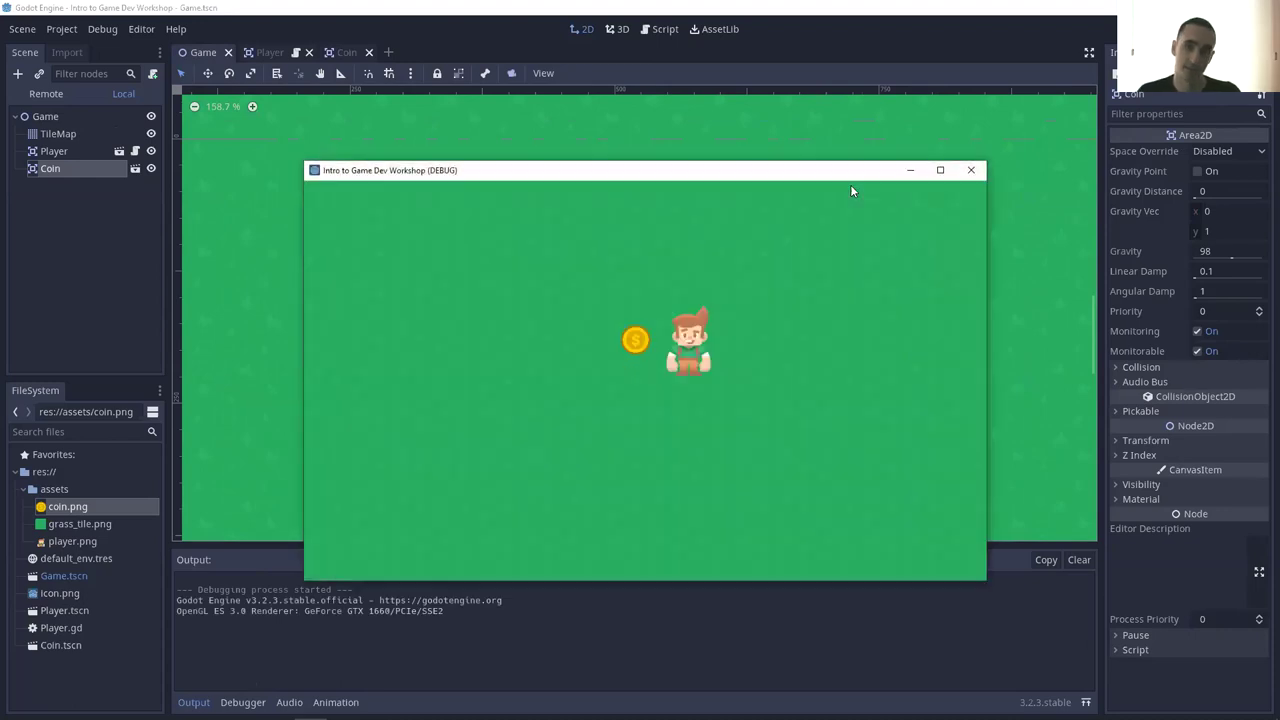
key("Left")
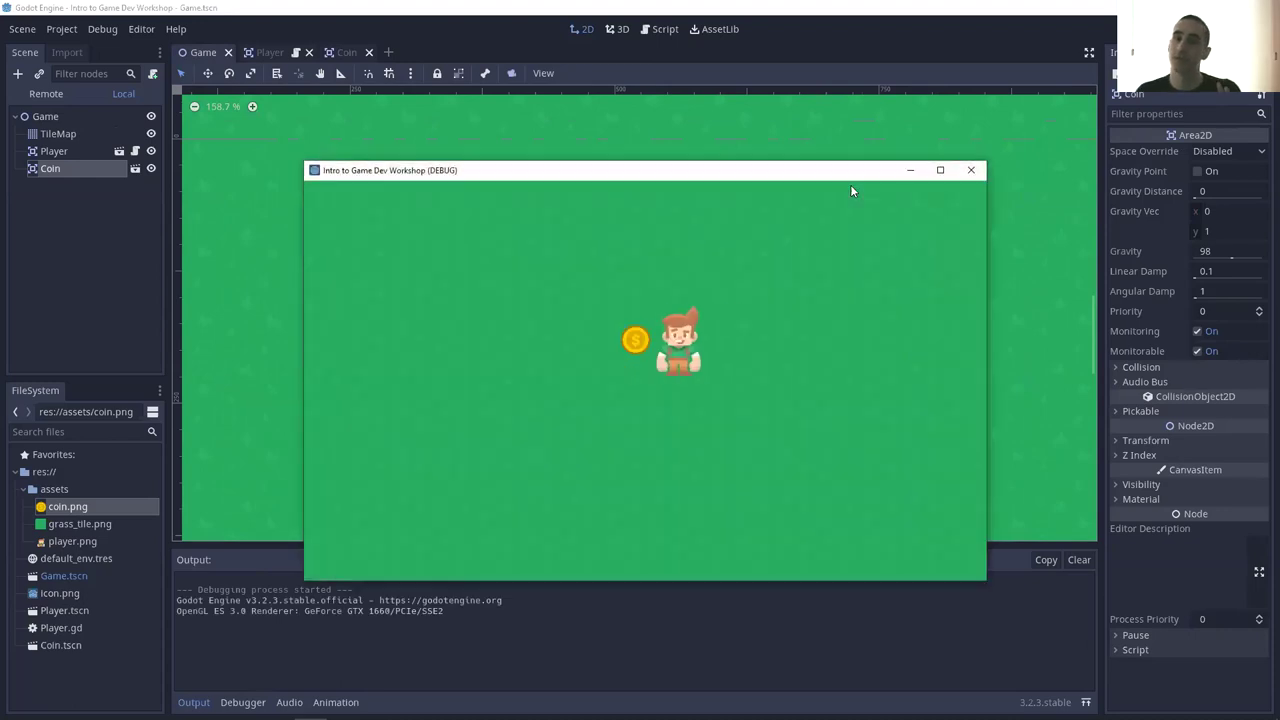
key("Right")
key("Right")
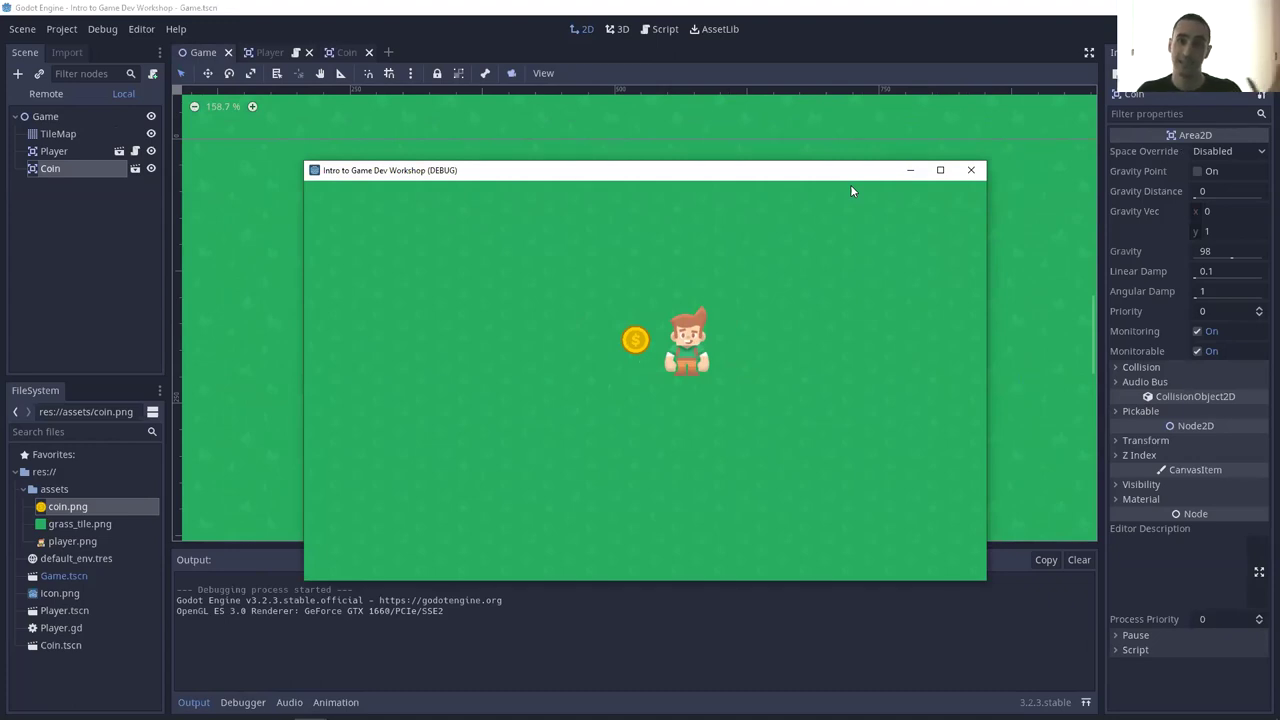
- Close the test game, move the player onto the coin, and save the Game scene
left_click(970, 170)
scroll(710, 284, "up", 1)
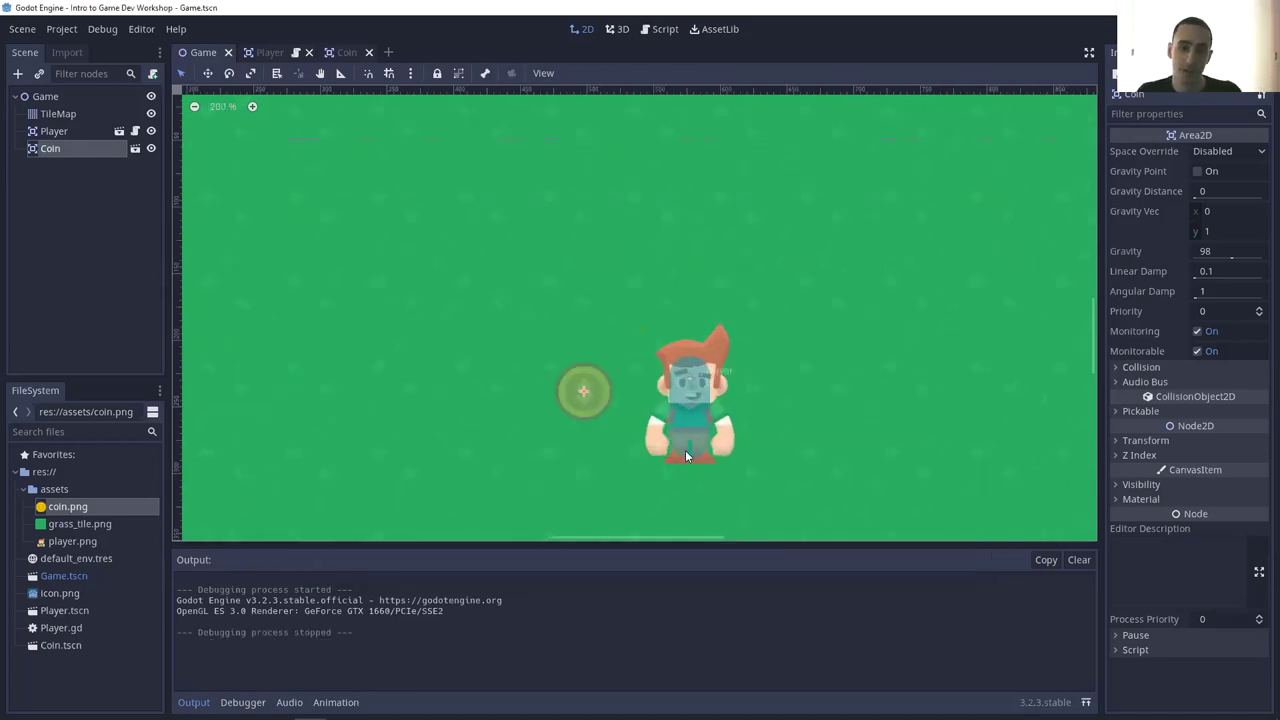
scroll(734, 411, "up", 3)
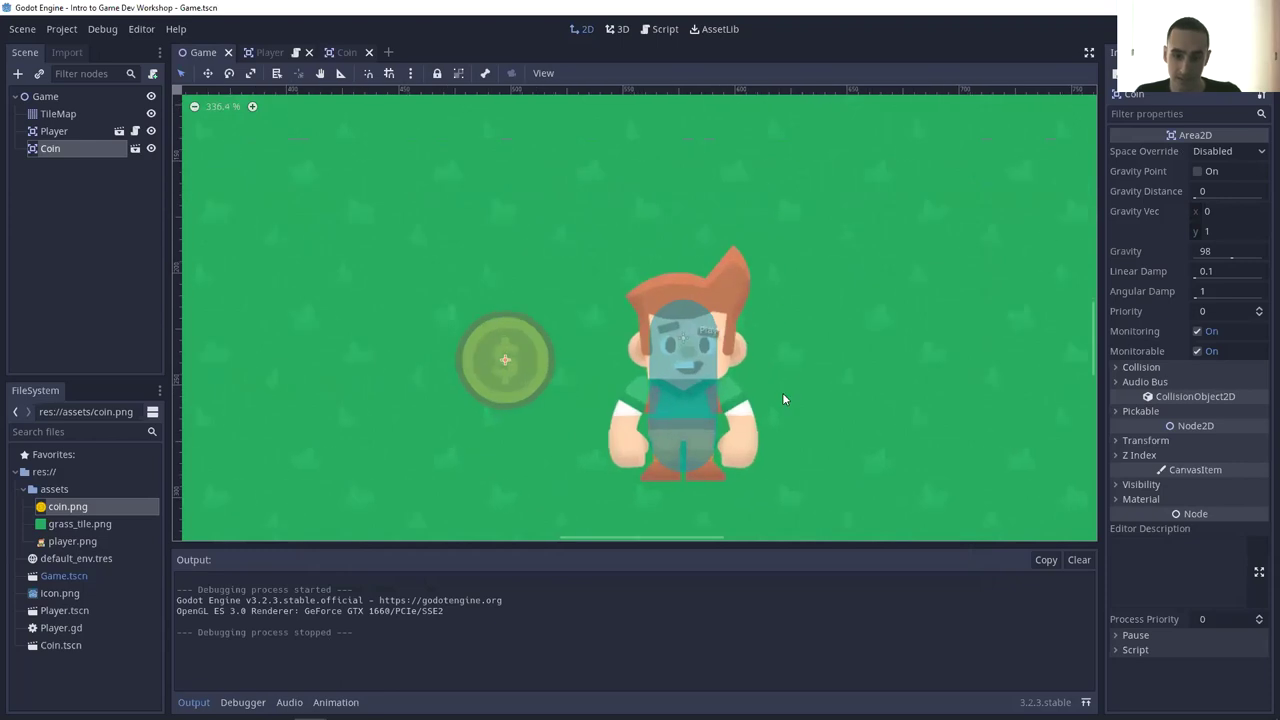
scroll(760, 390, "down", 2)
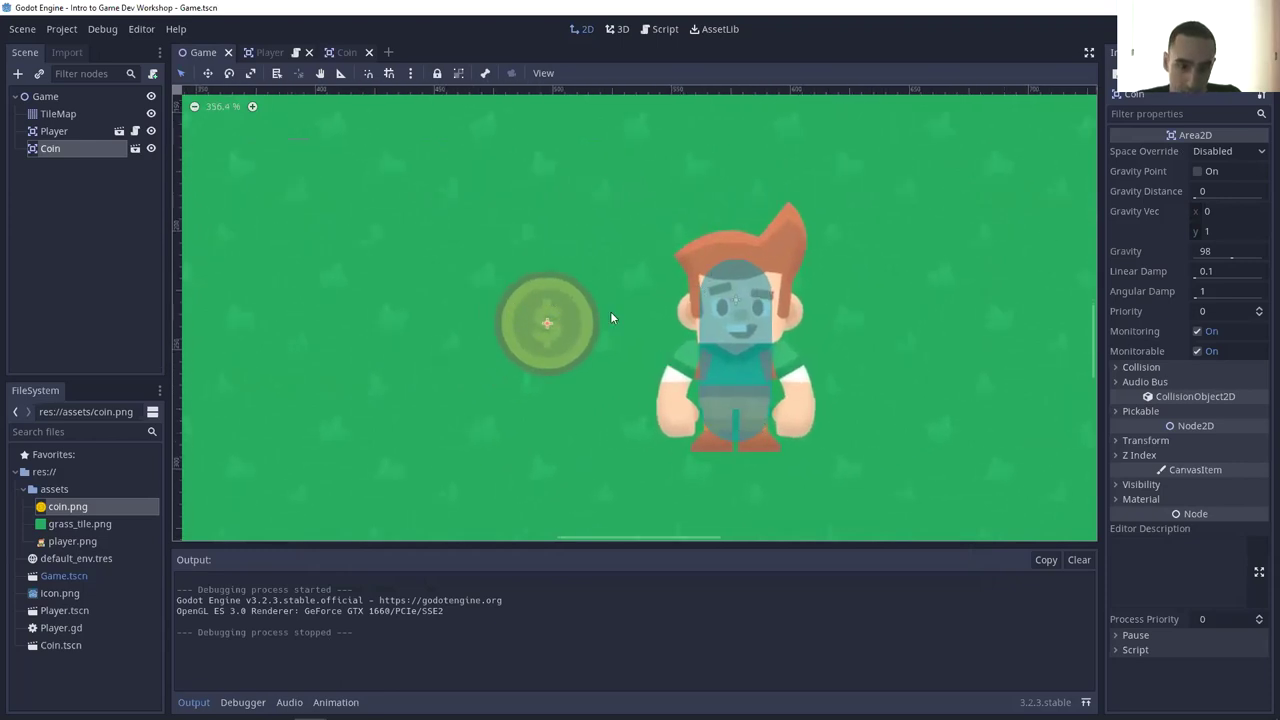
left_click_drag(752, 330, 754, 304)
key("ctrl+s")
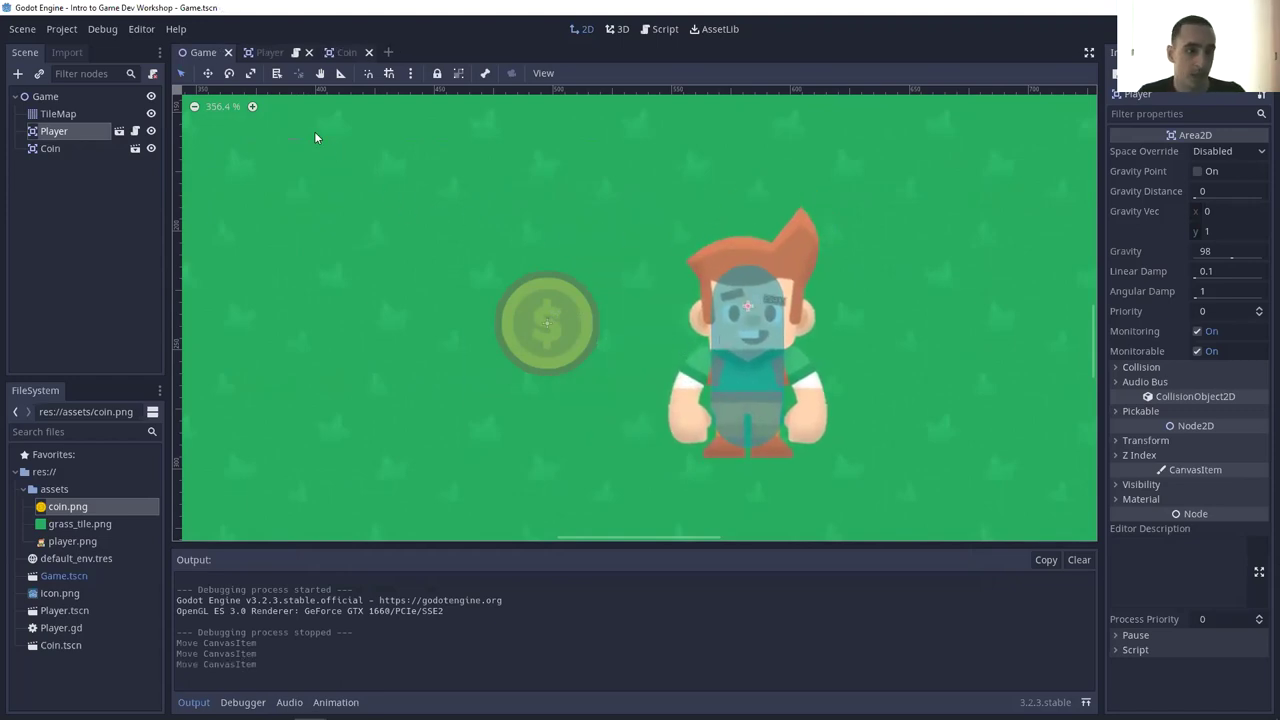
- In the Player scene, list the node's signals and select area_entered
left_click(265, 53)
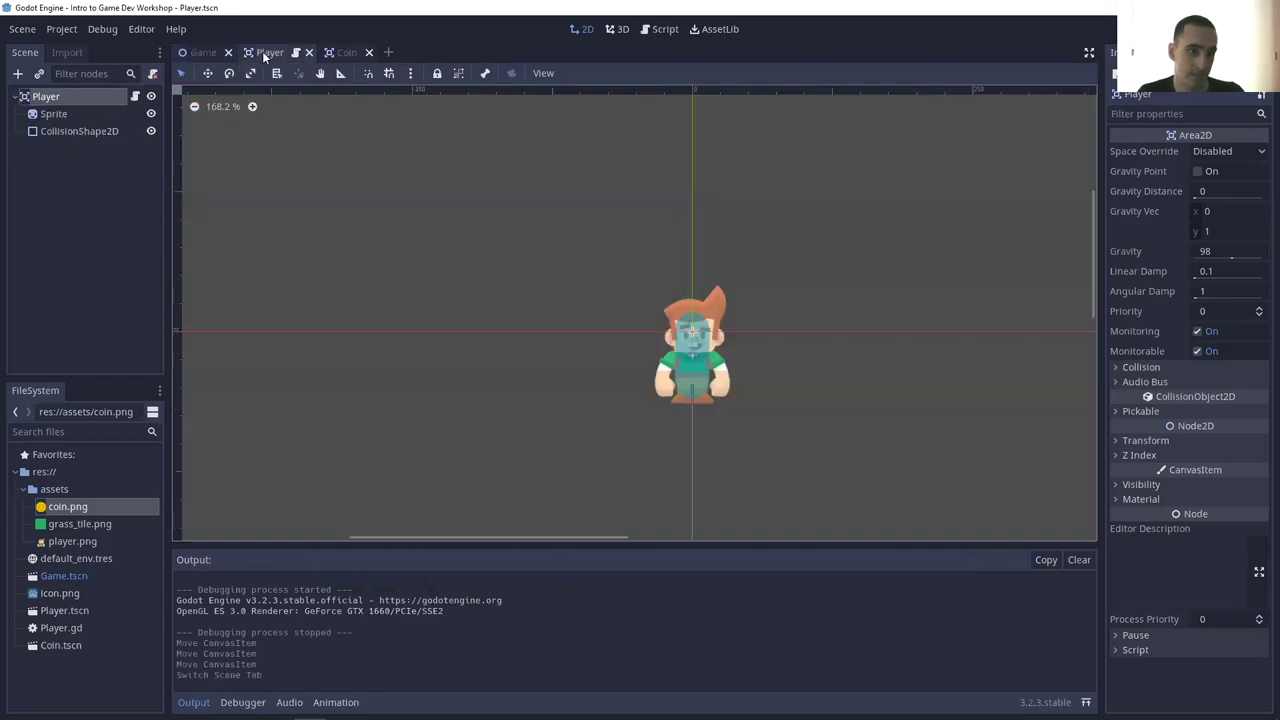
middle_click_drag(618, 298, 578, 291)
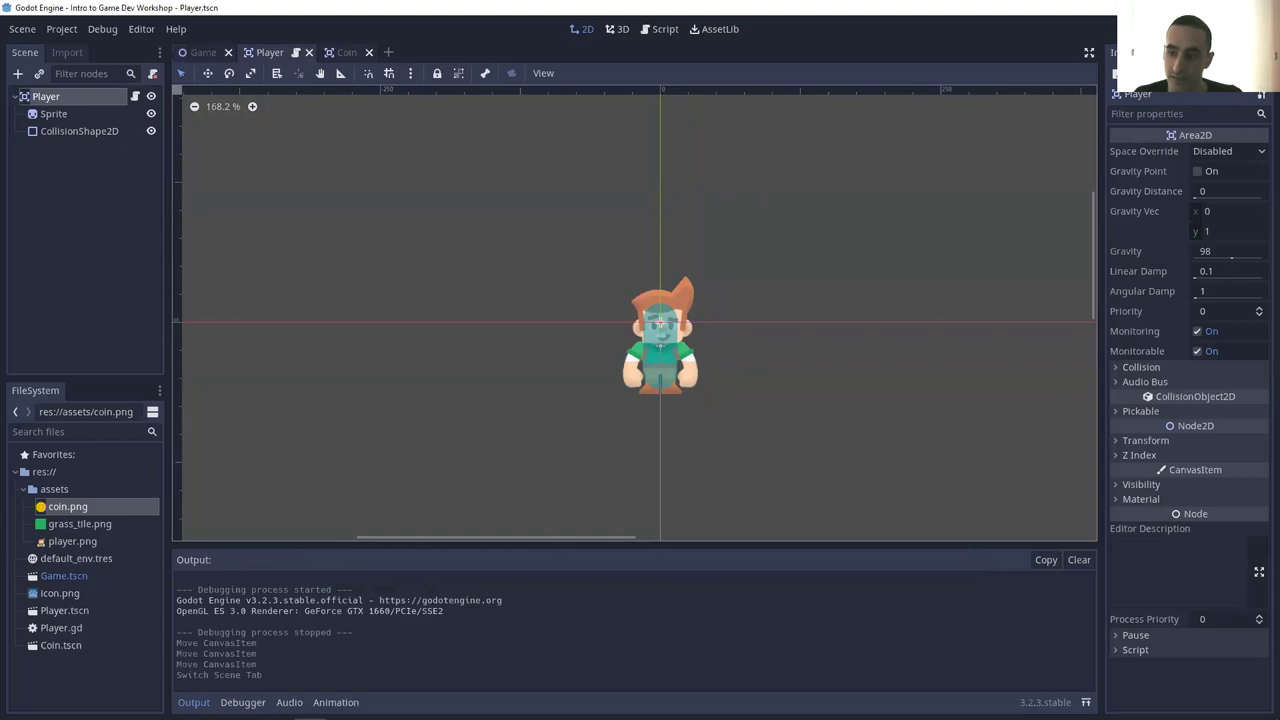
left_click(1168, 52)
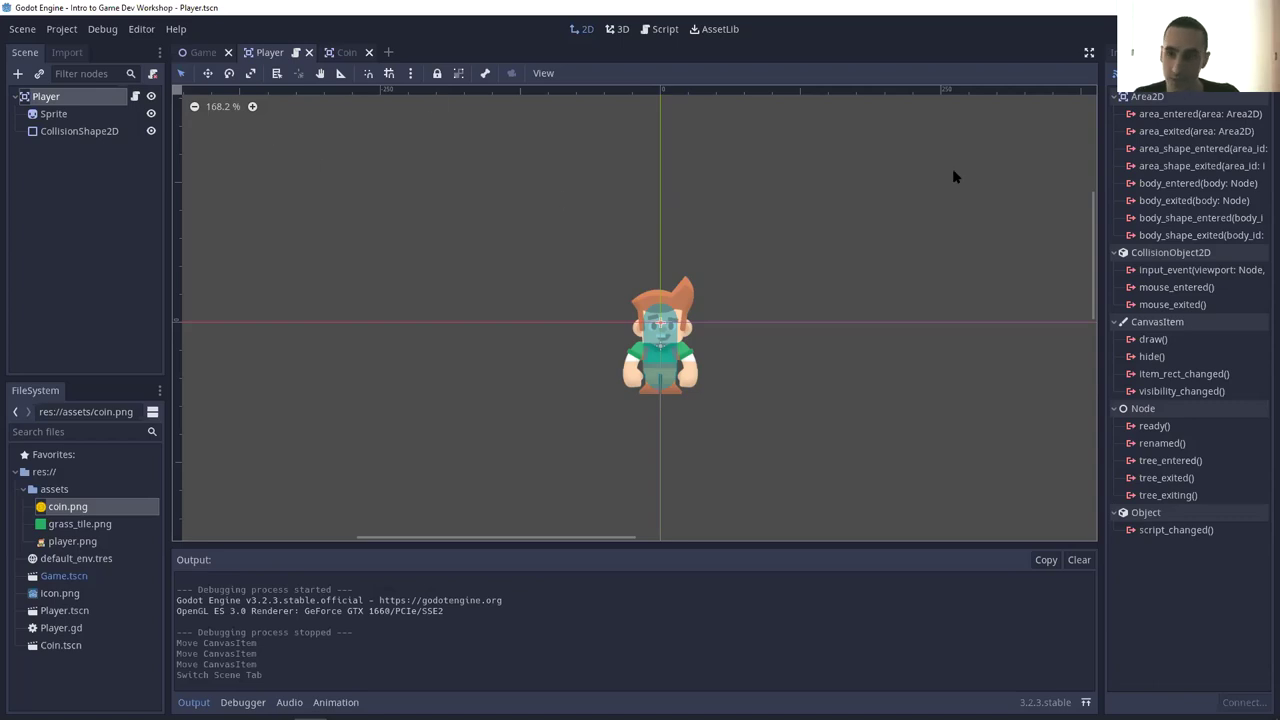
left_click(1160, 118)
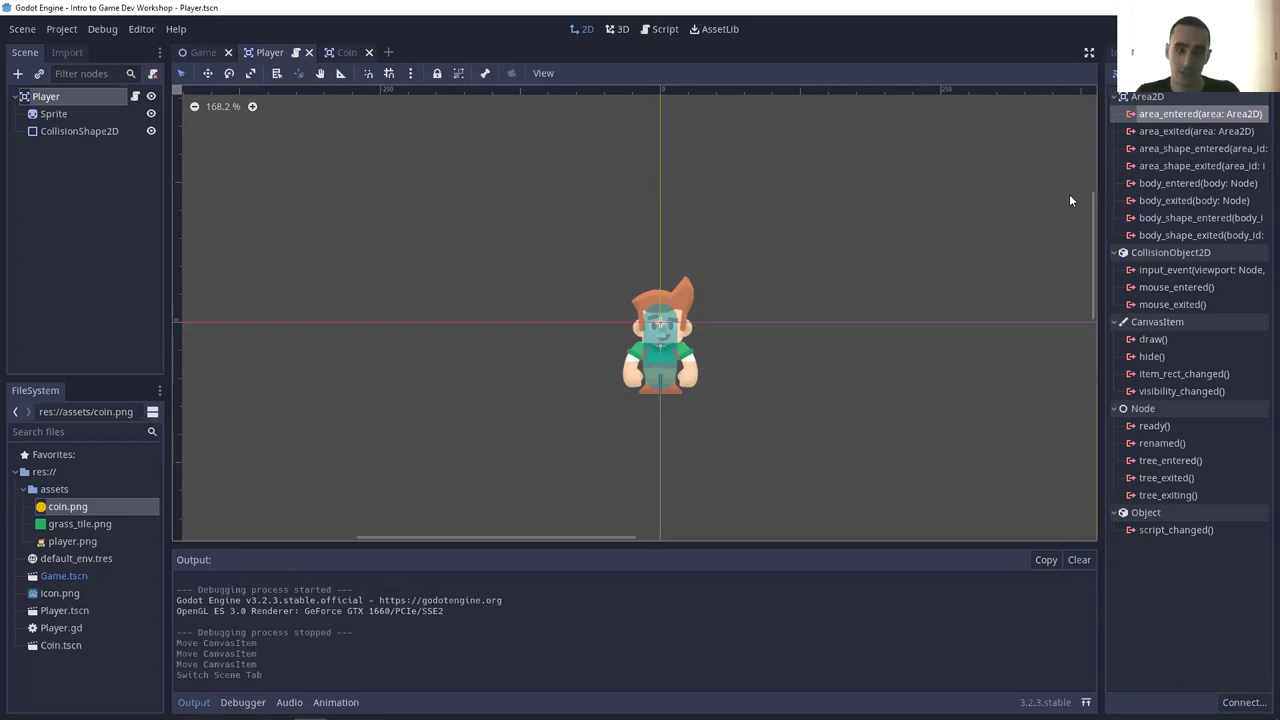
- Rearrange the player and coin sprites in the Game scene, coin left of the player, and save
left_click(203, 52)
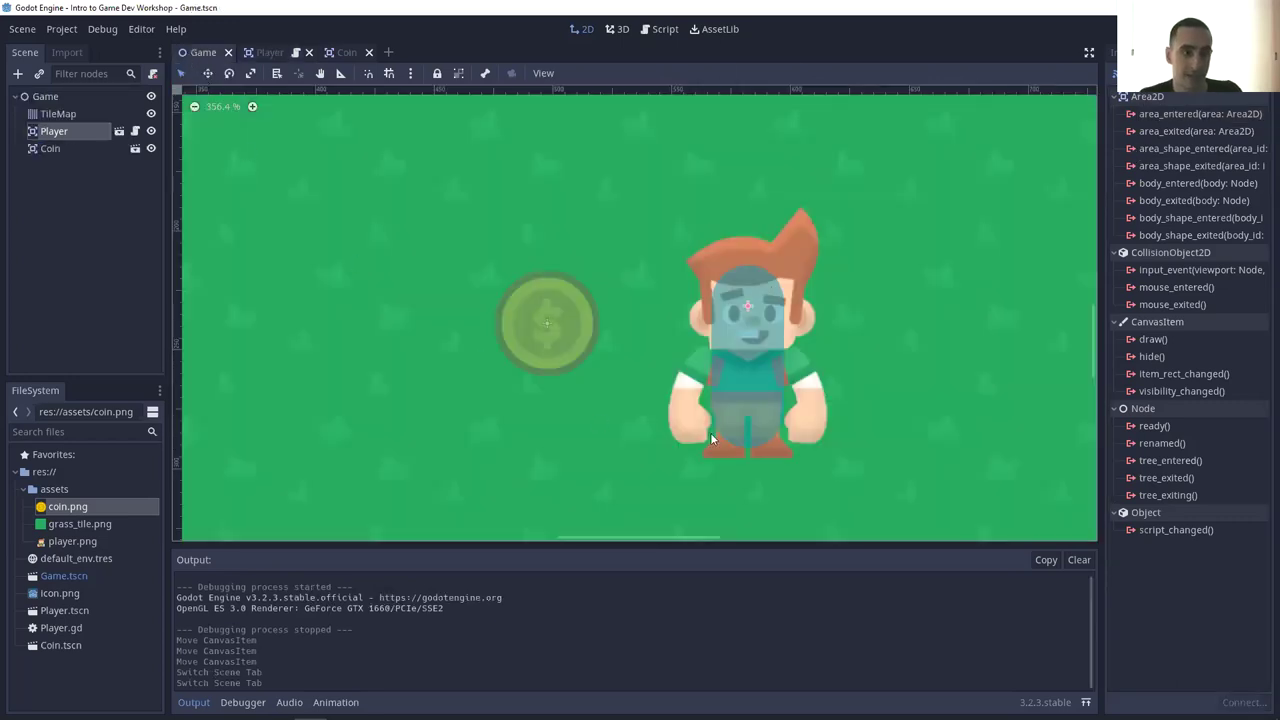
scroll(830, 416, "up", 1)
middle_click_drag(880, 386, 906, 392)
scroll(868, 402, "down", 1)
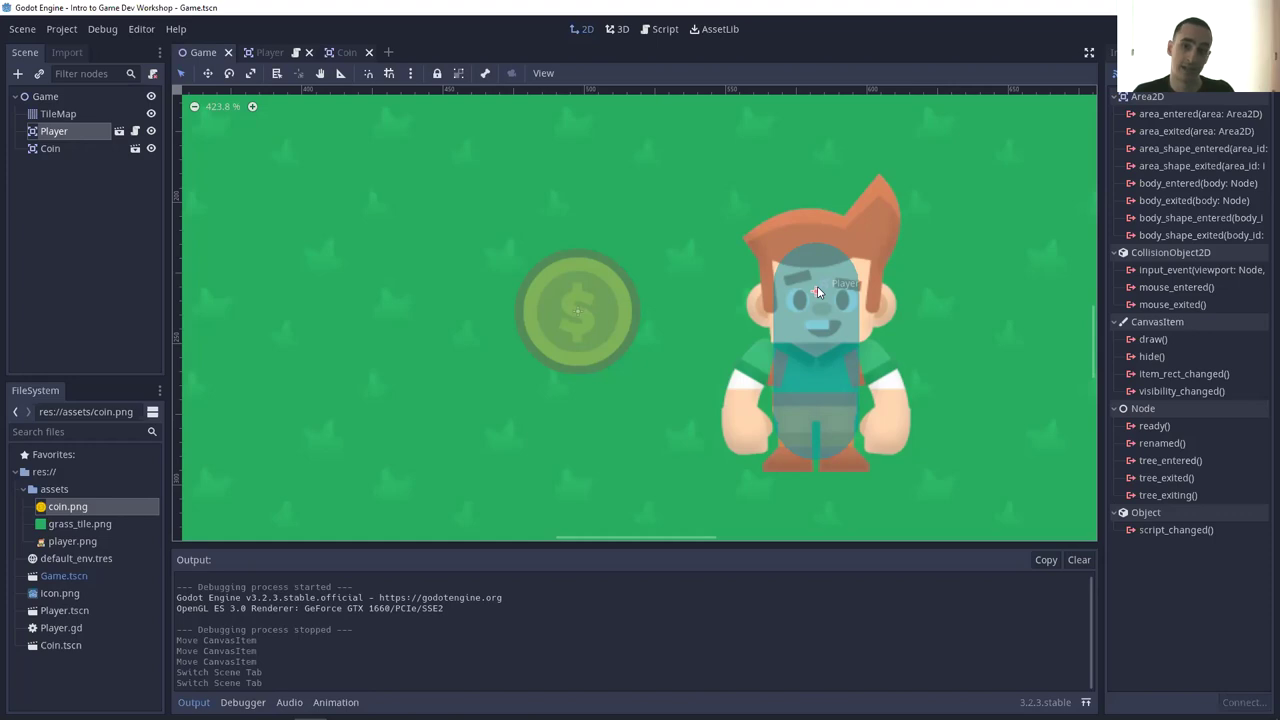
left_click_drag(767, 291, 655, 291)
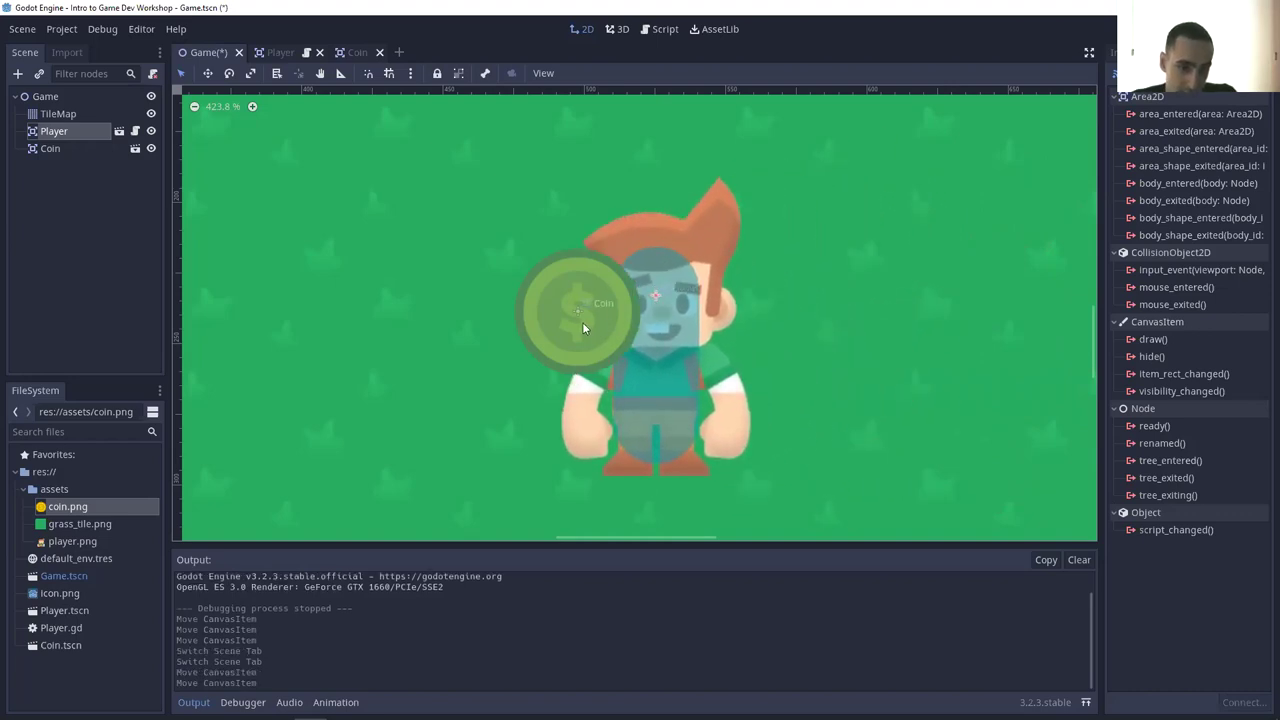
left_click_drag(568, 289, 616, 303)
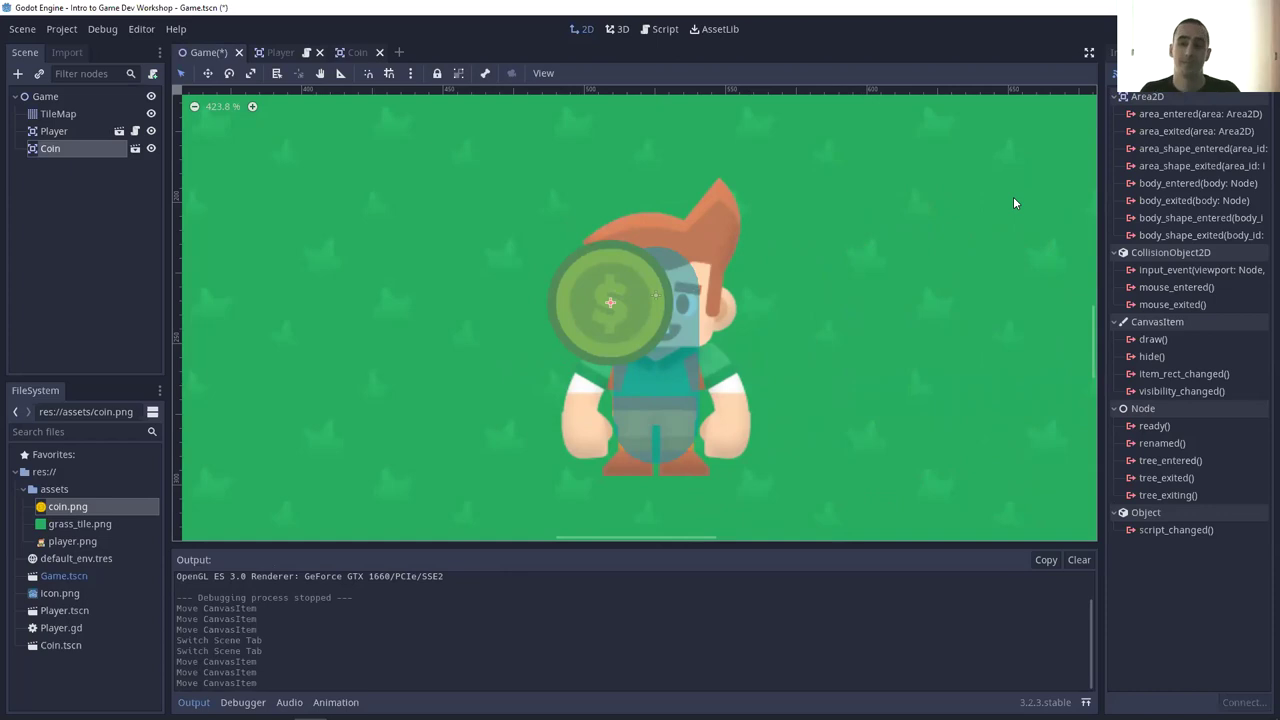
left_click_drag(627, 305, 475, 315)
left_click_drag(650, 338, 773, 410)
key("ctrl+s")
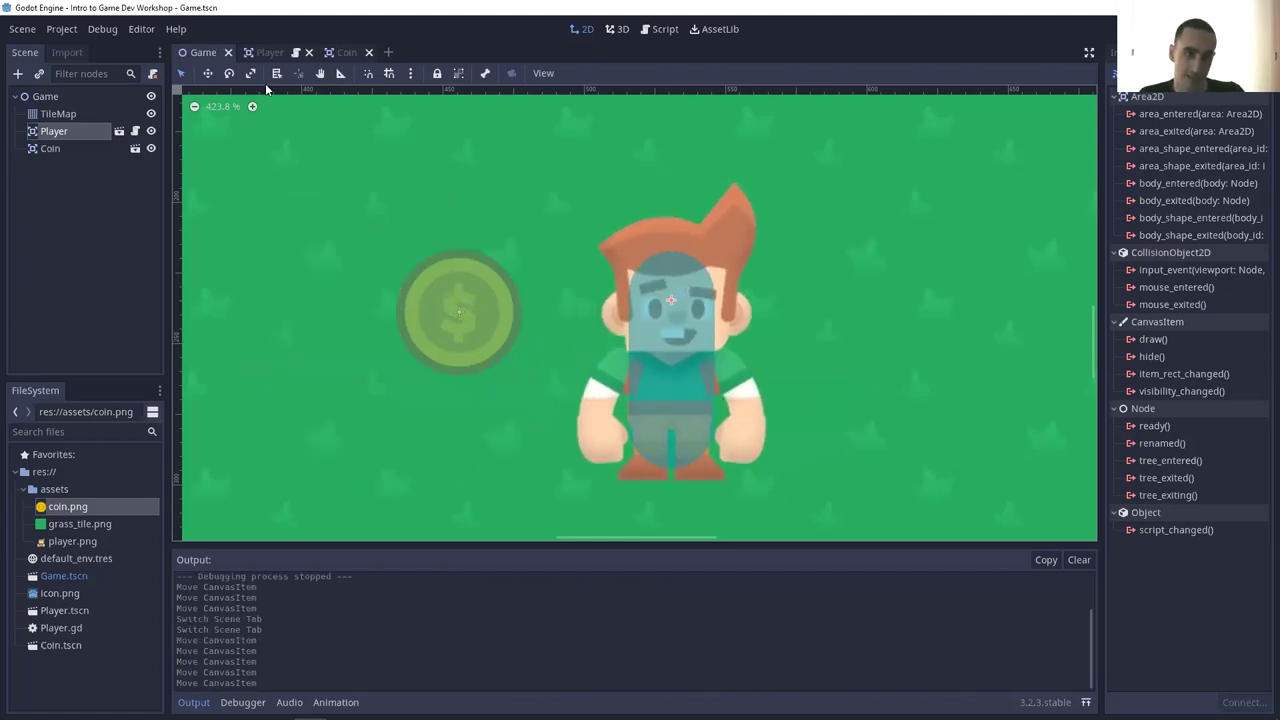
- Connect the Player's area_entered signal to a new _on_Player_area_entered handler
left_click(266, 54)
middle_click_drag(640, 237, 655, 267)
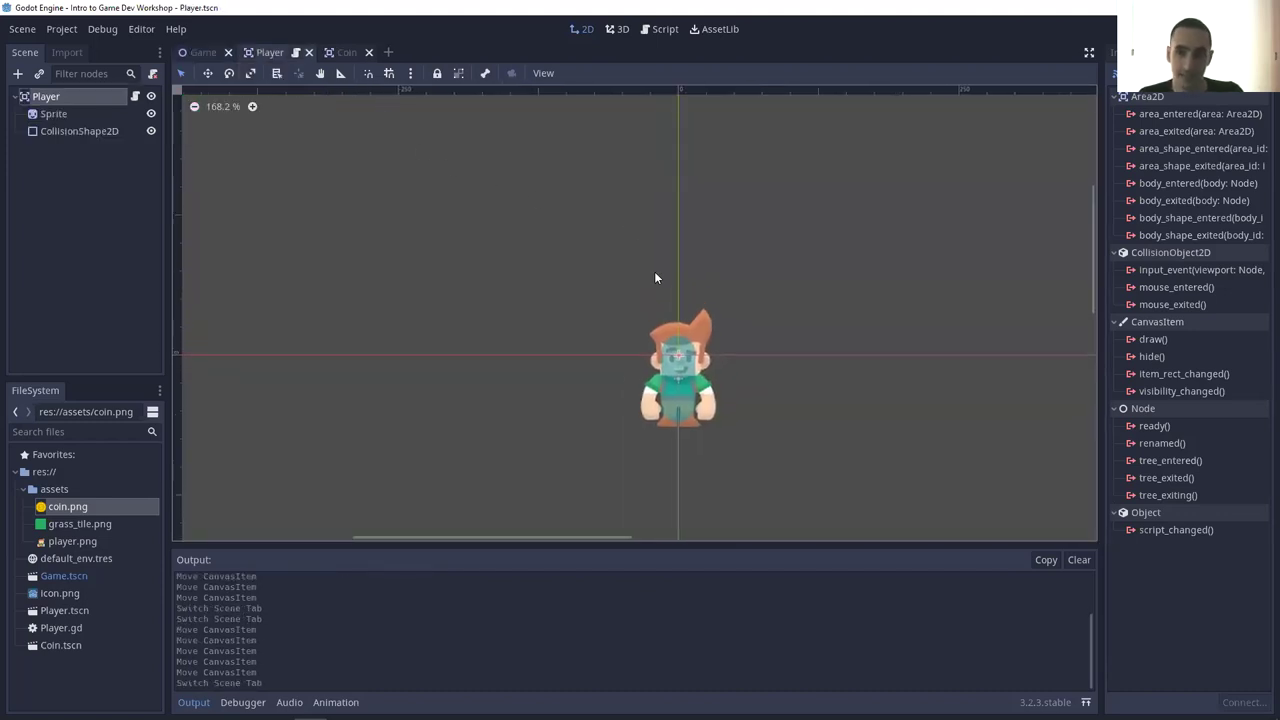
left_click(1170, 114)
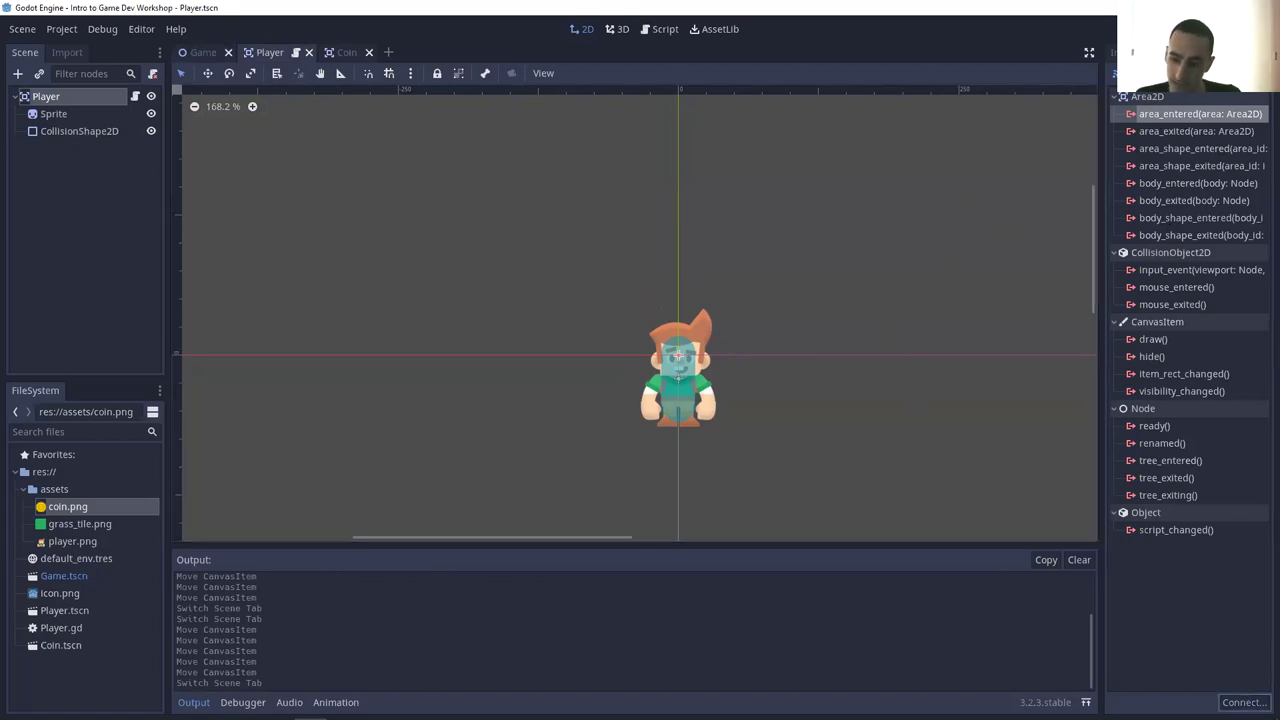
left_click(1243, 702)
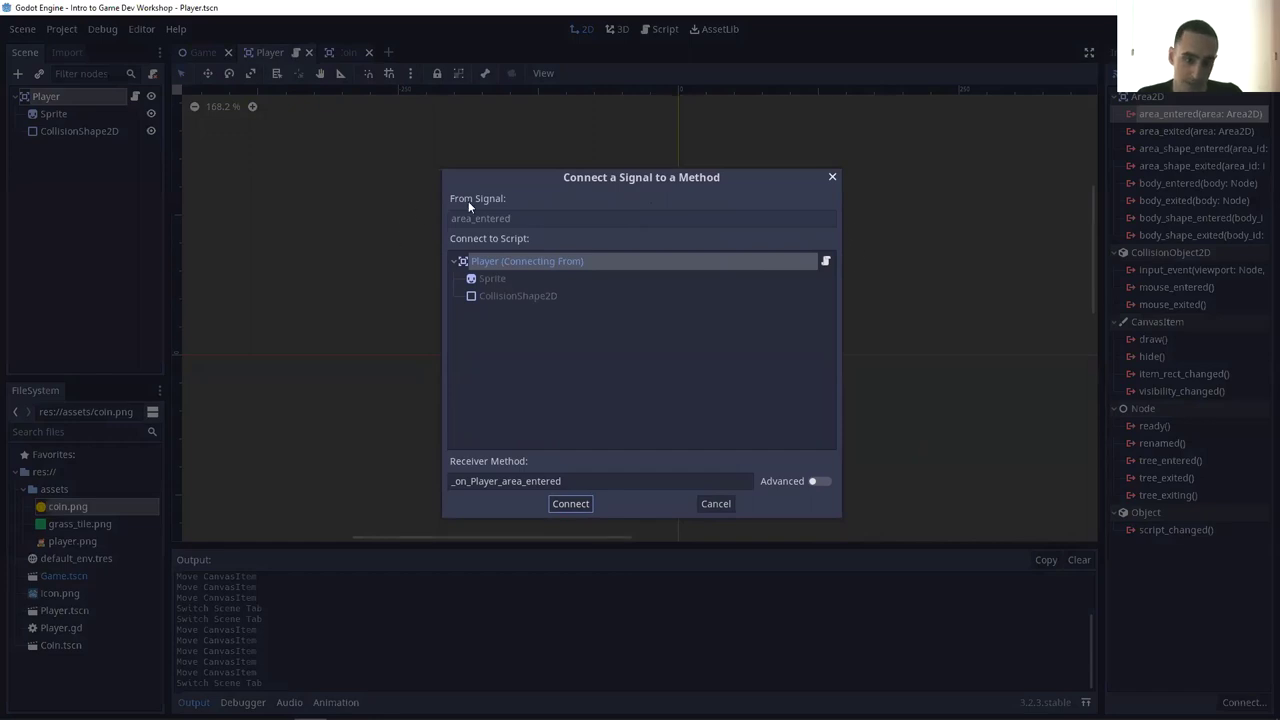
left_click(560, 506)
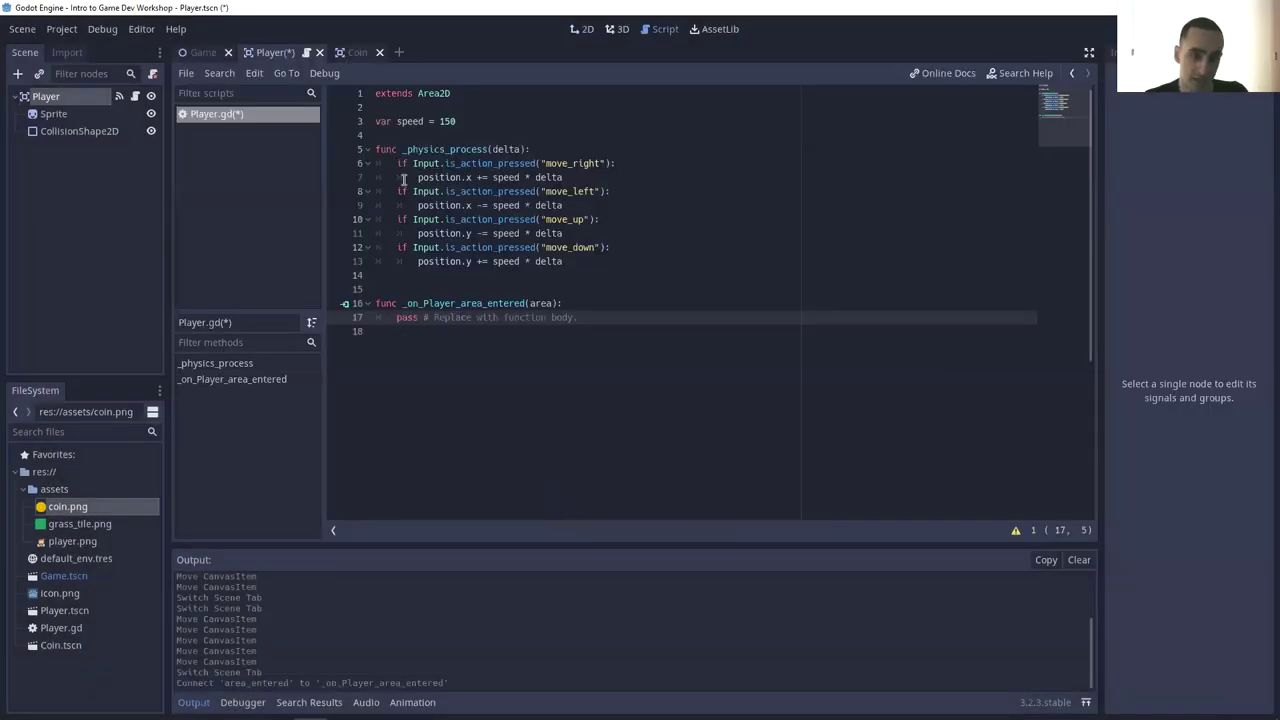
left_click(516, 290)
key("BackSpace")
key("Down")
key("Down")
key("Down")
key("Left")
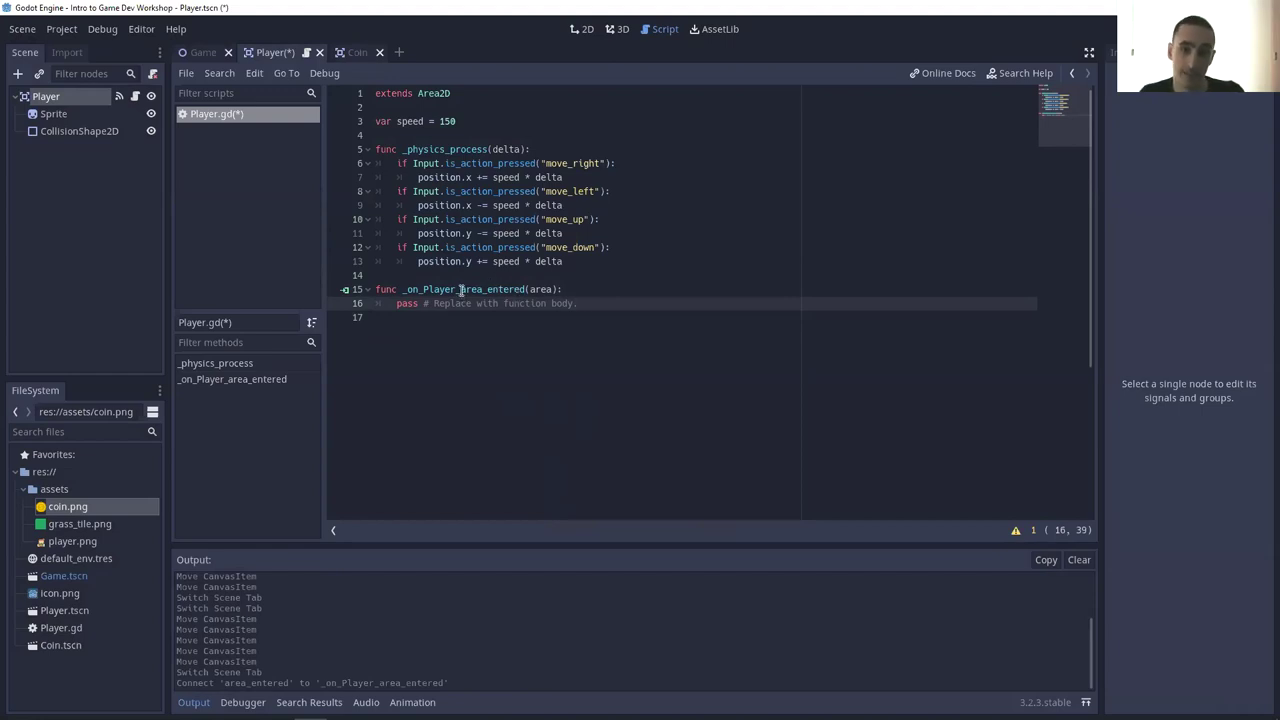
- Replace the handler's pass with print("Player Area Entered") and save Player.gd
left_click_drag(577, 303, 357, 297)
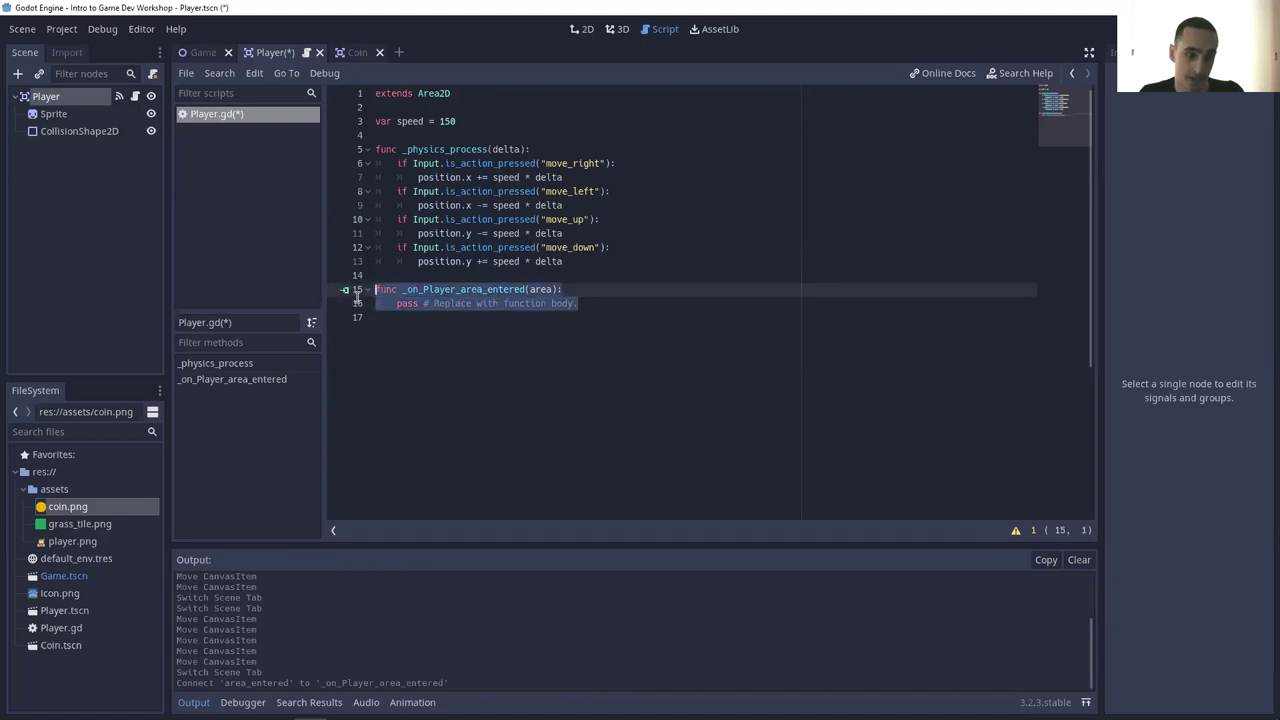
left_click(591, 304)
key("shift+Home")
key("BackSpace")
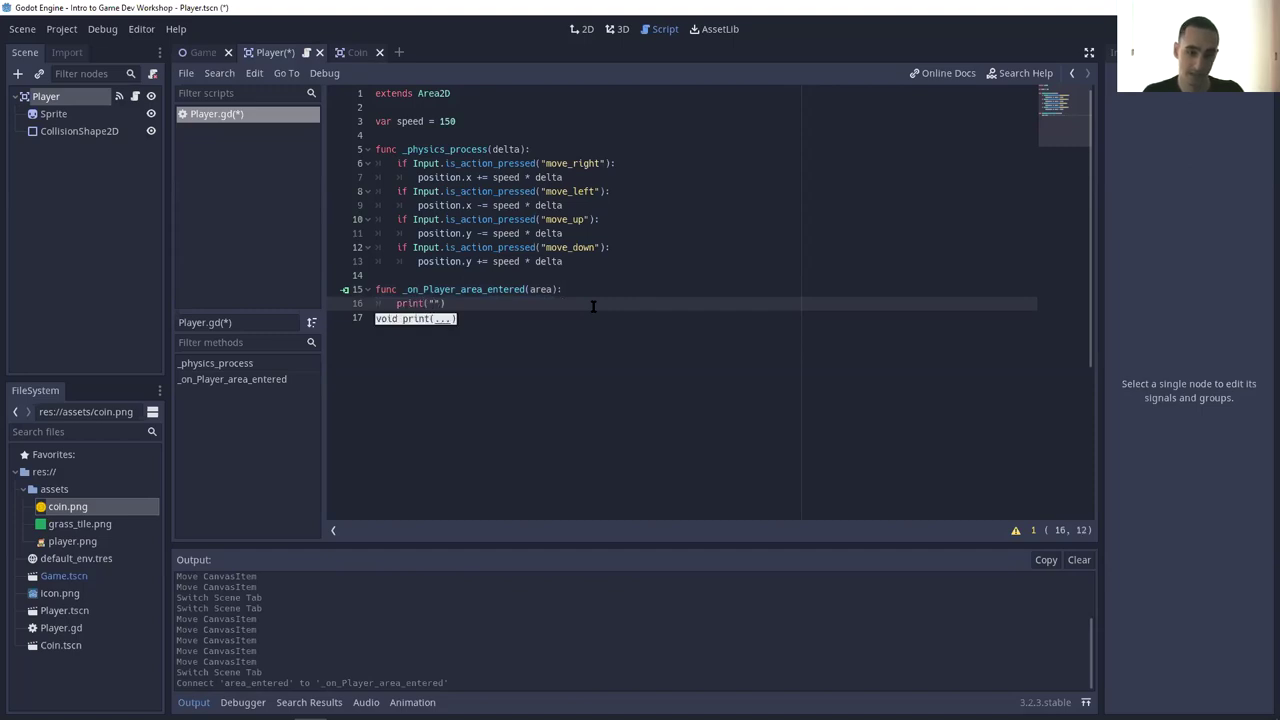
type("Player g")
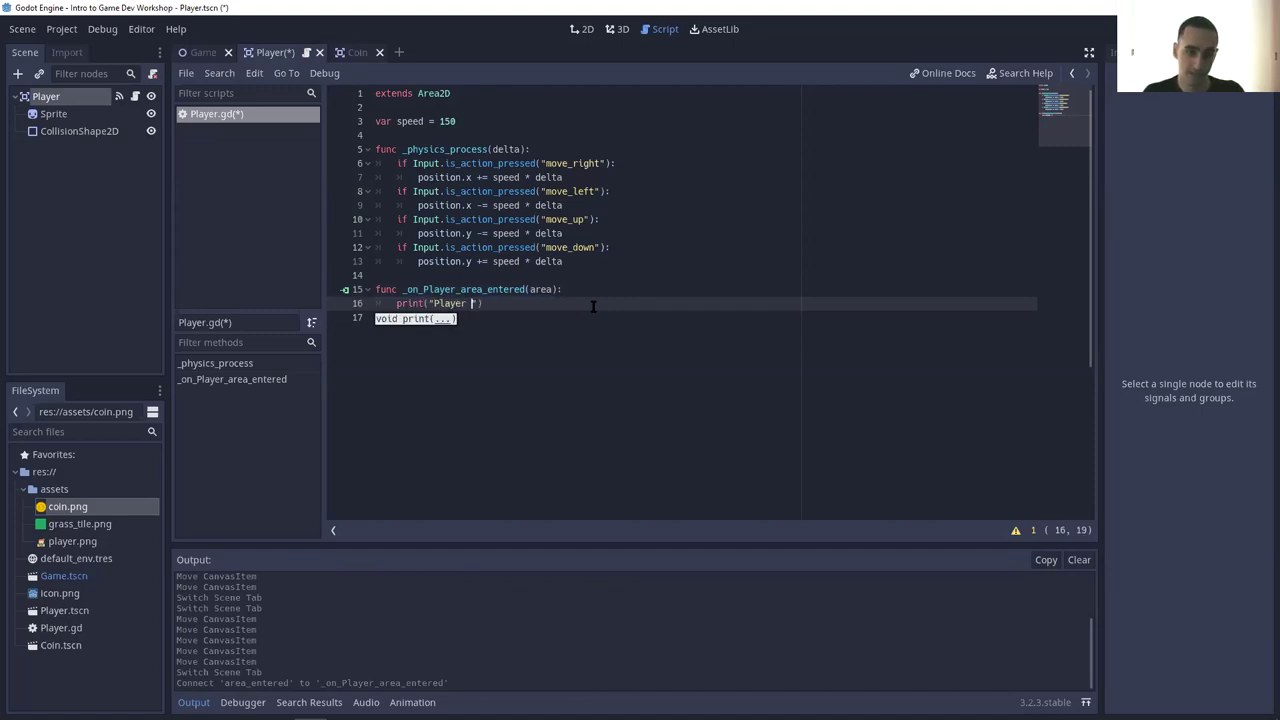
key("BackSpace")
type("Area Enter")
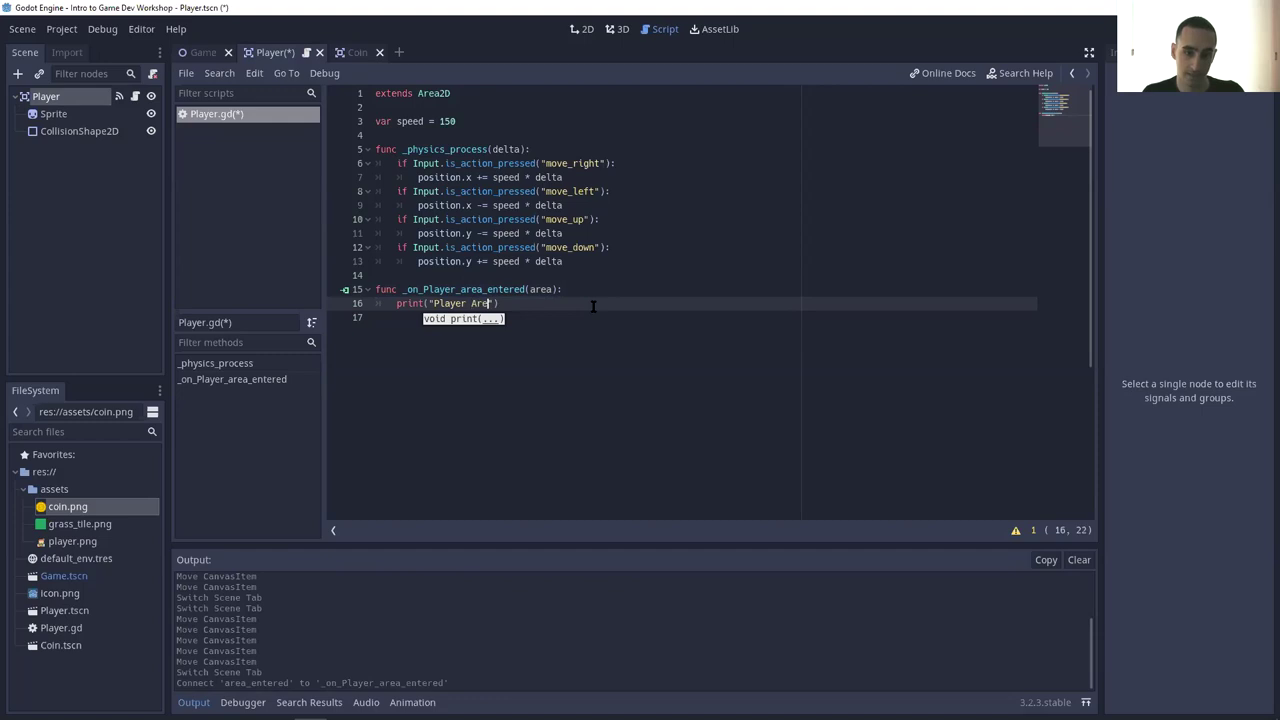
type("ed")
key("End")
key("ctrl+s")
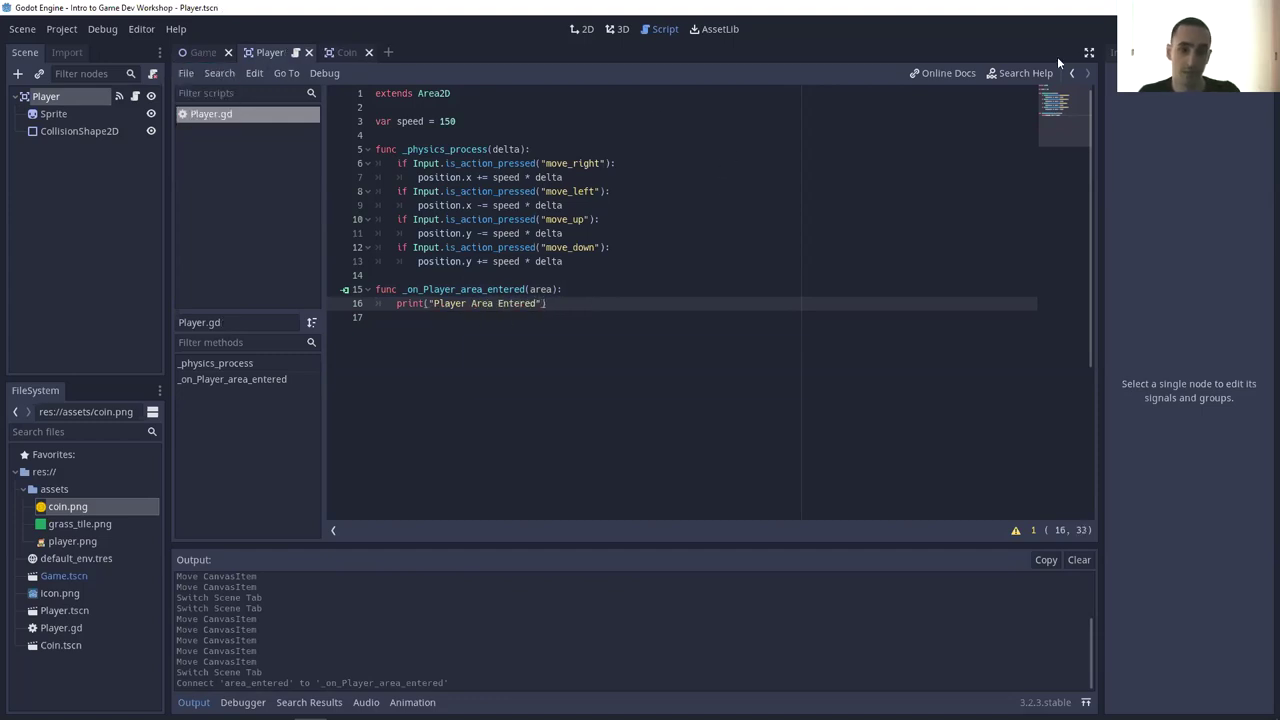
- Run the game, walk the player on and off the coin six times, then close it
key("F5")
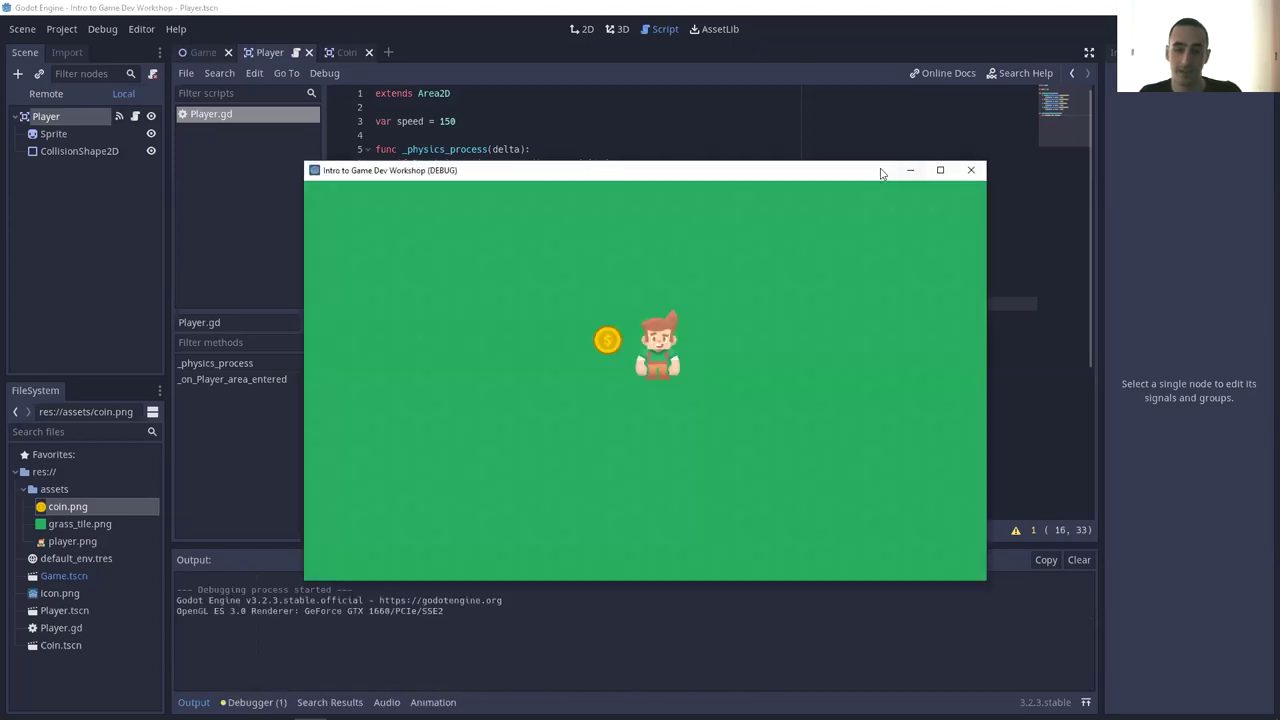
key("Left")
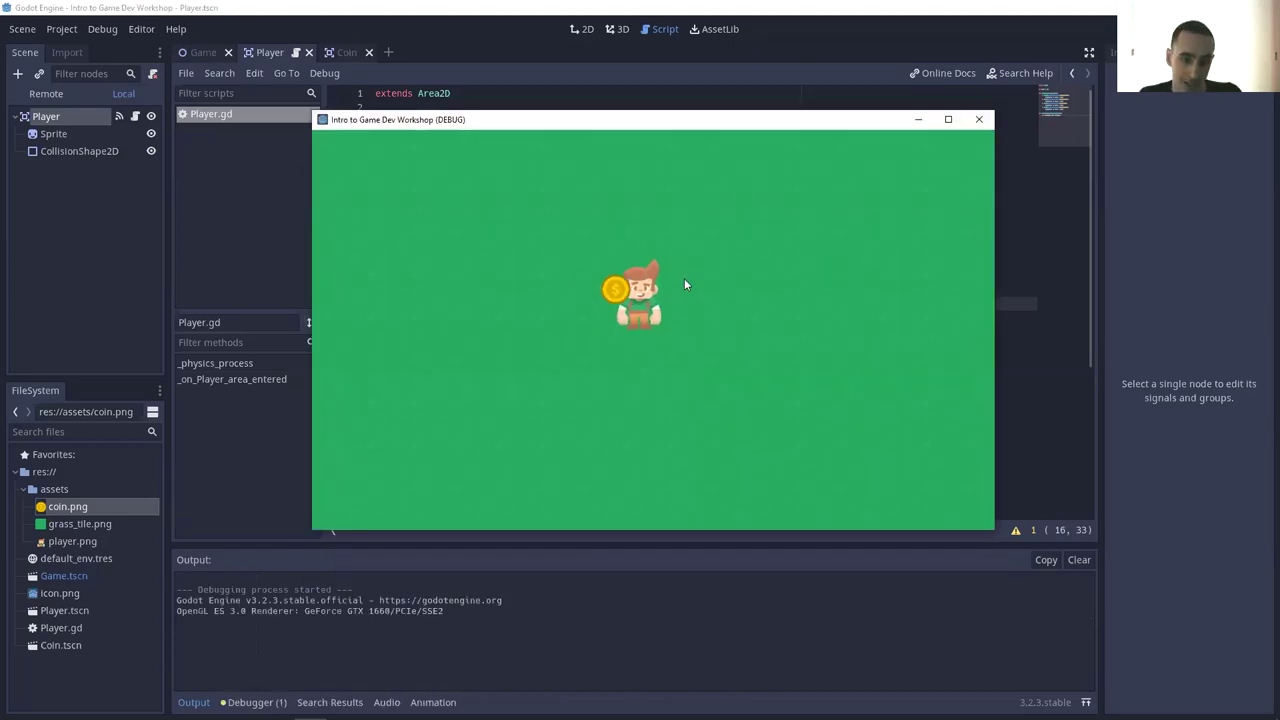
key("Right")
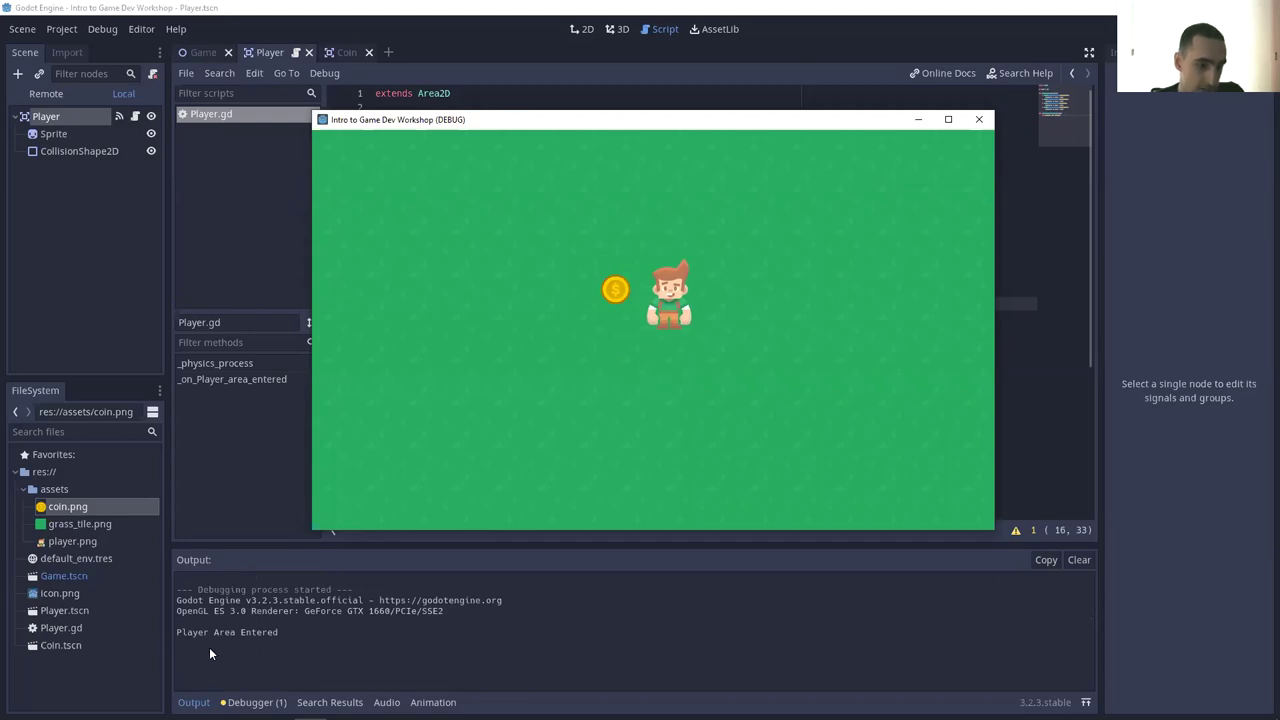
key("Left")
key("Right")
key("Left")
key("Right")
key("Left")
key("Right")
key("Left")
key("Right")
key("Left")
key("Right")
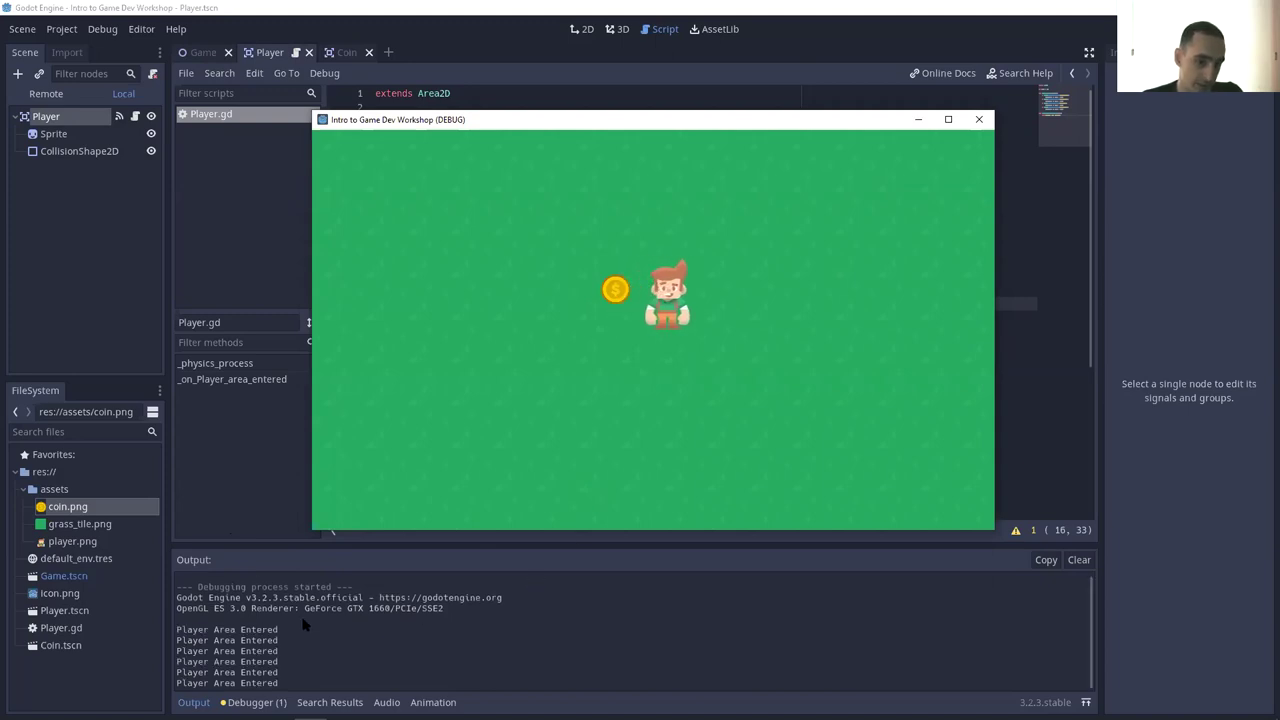
left_click(979, 120)
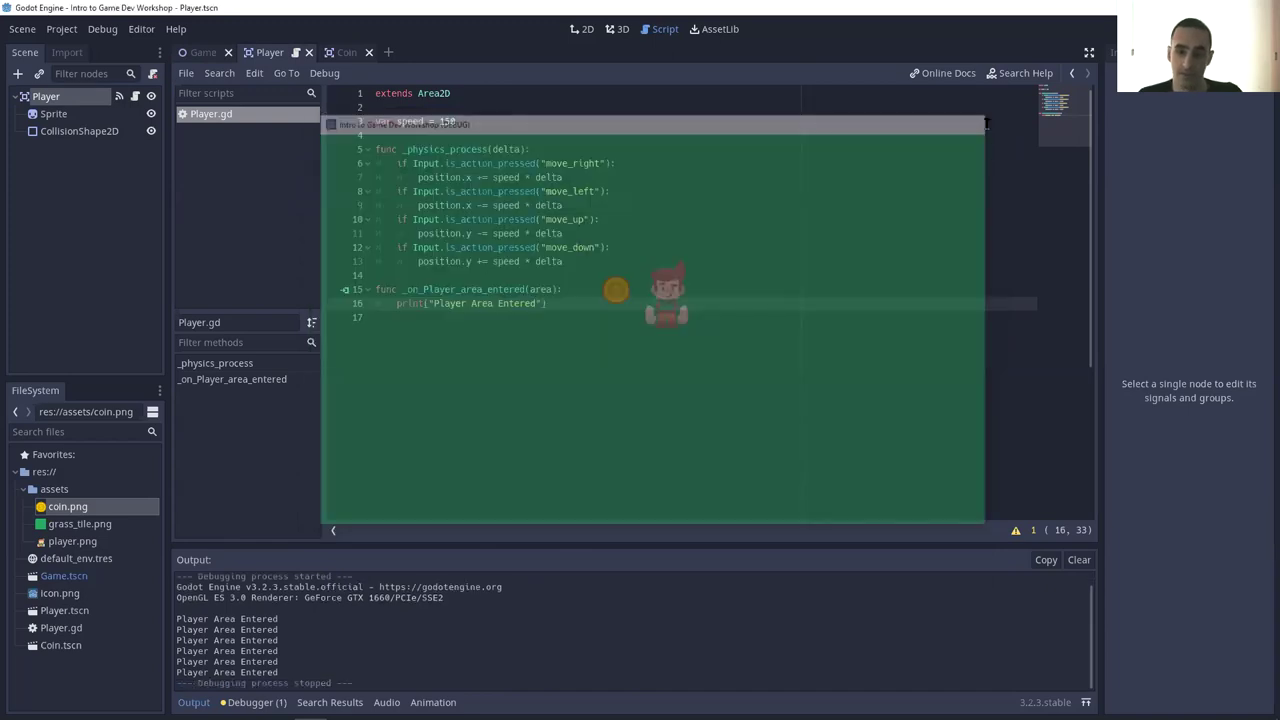
- Replace the handler's print line with pass and inspect the area parameter
left_click_drag(570, 301, 596, 290)
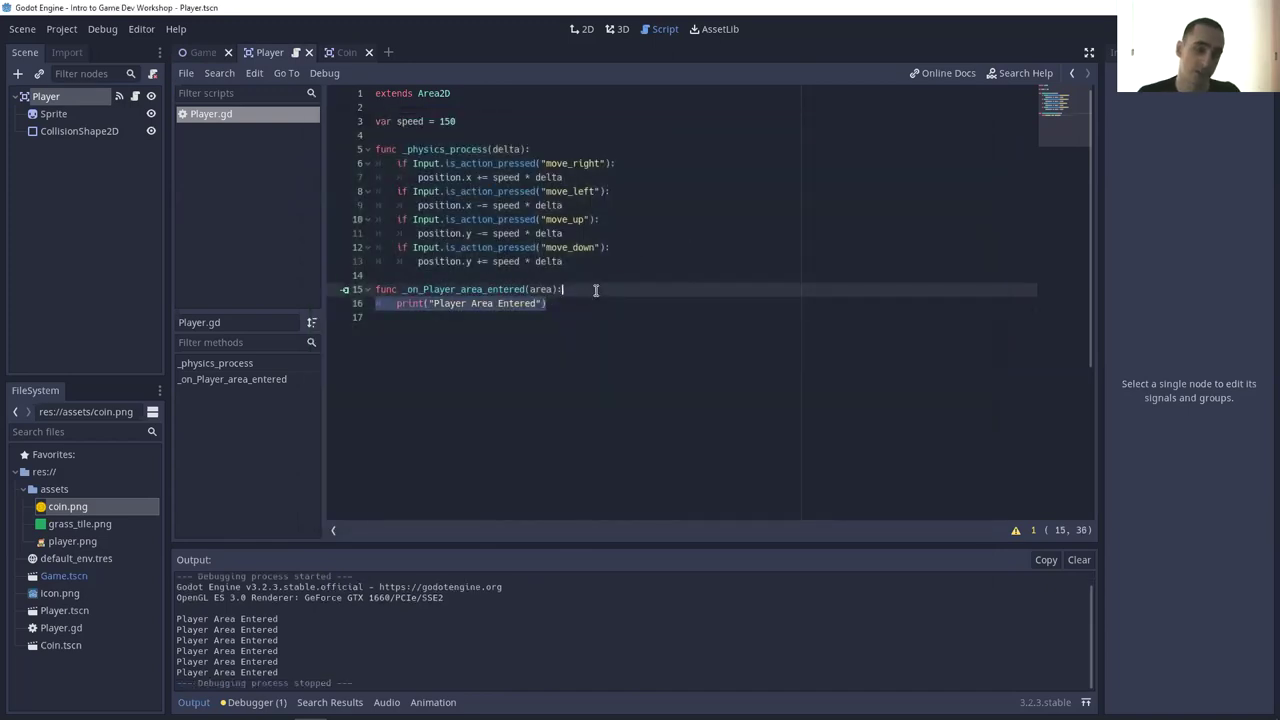
key("Return")
type("pass")
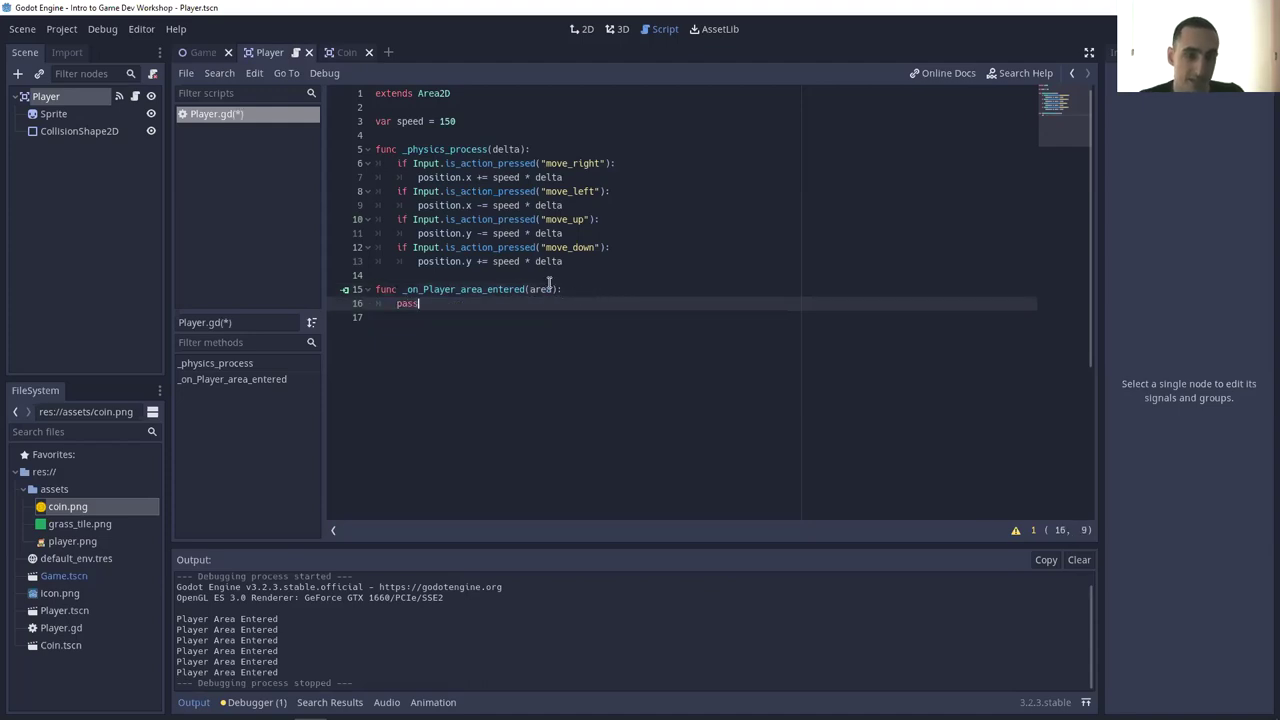
left_click(546, 289)
double_click(545, 289)
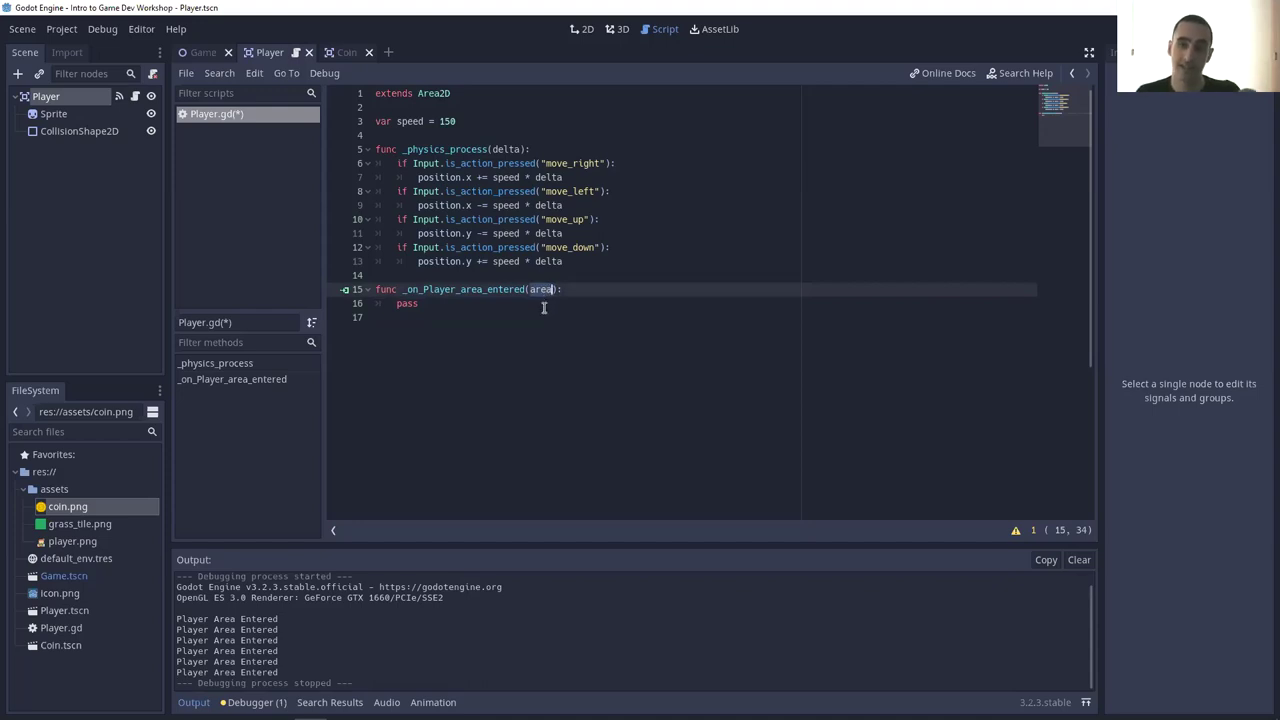
left_click(520, 304)
left_click(536, 289)
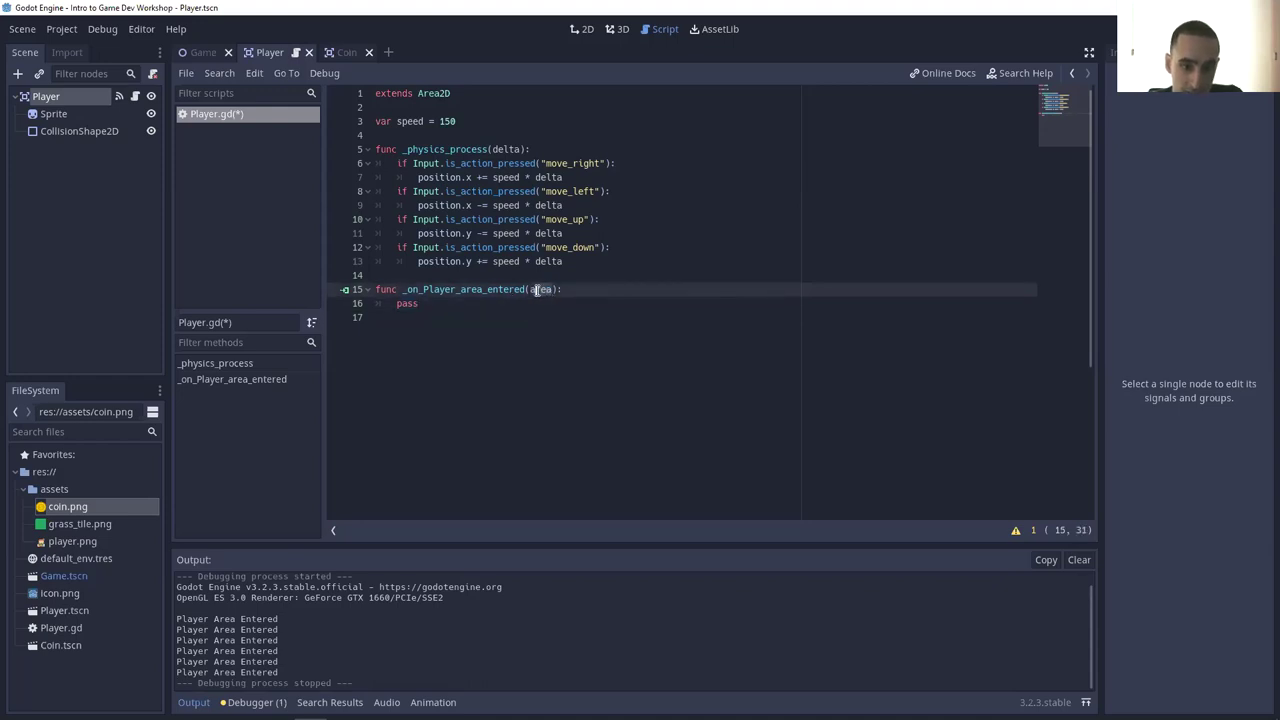
scroll(538, 289, "up", 1, "ctrl")
scroll(538, 290, "up", 5, "ctrl")
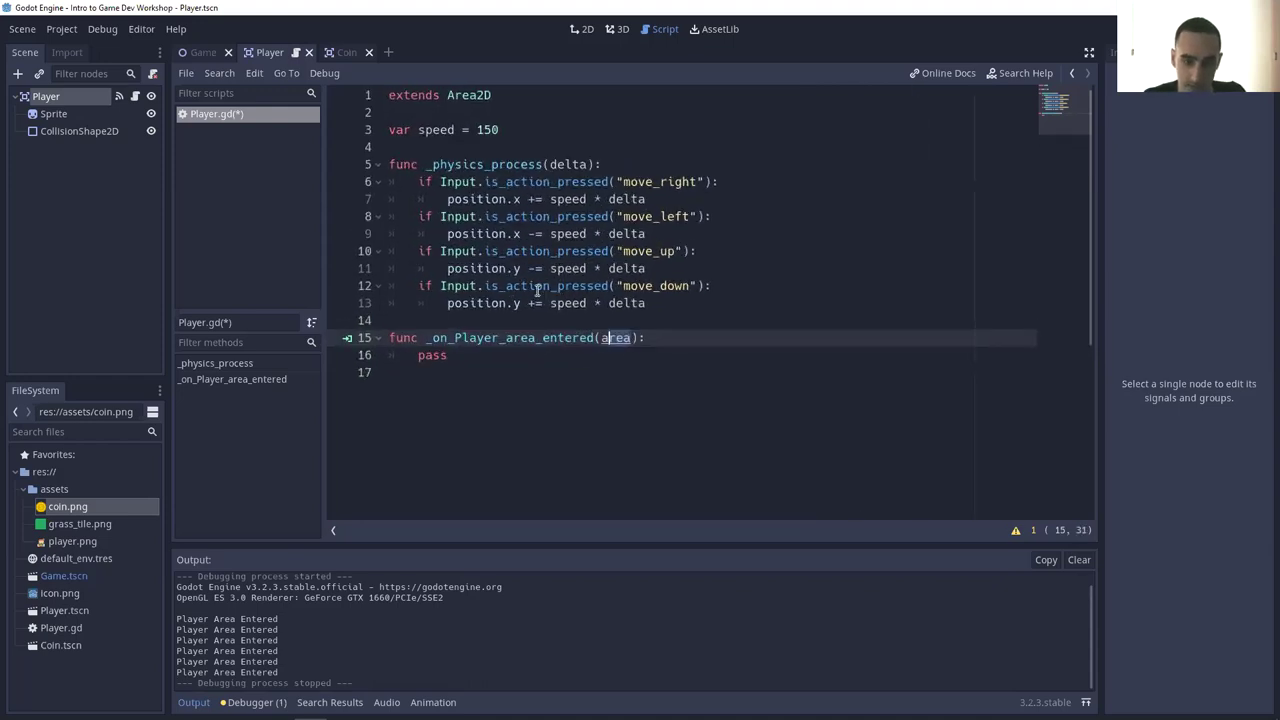
double_click(660, 367)
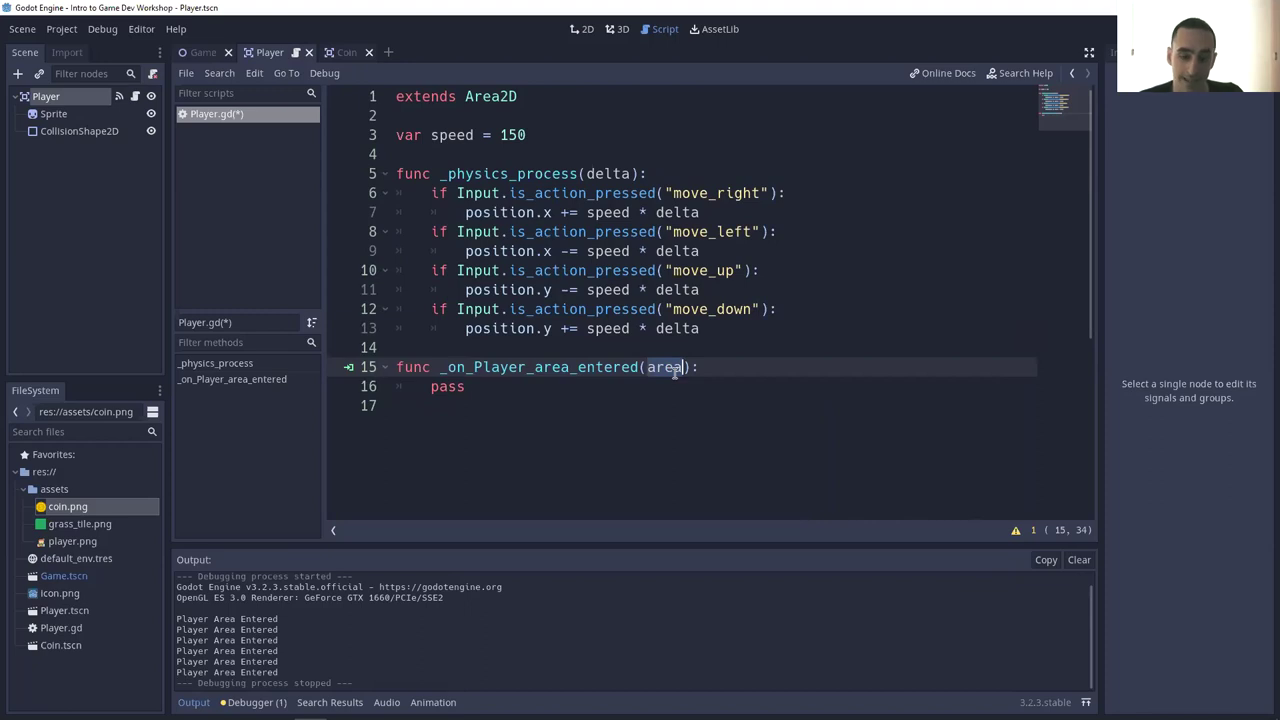
- Replace pass with area.queue_free() via autocomplete, then run the game with F5
left_click(563, 389)
key("shift+Home")
type("area.queu")
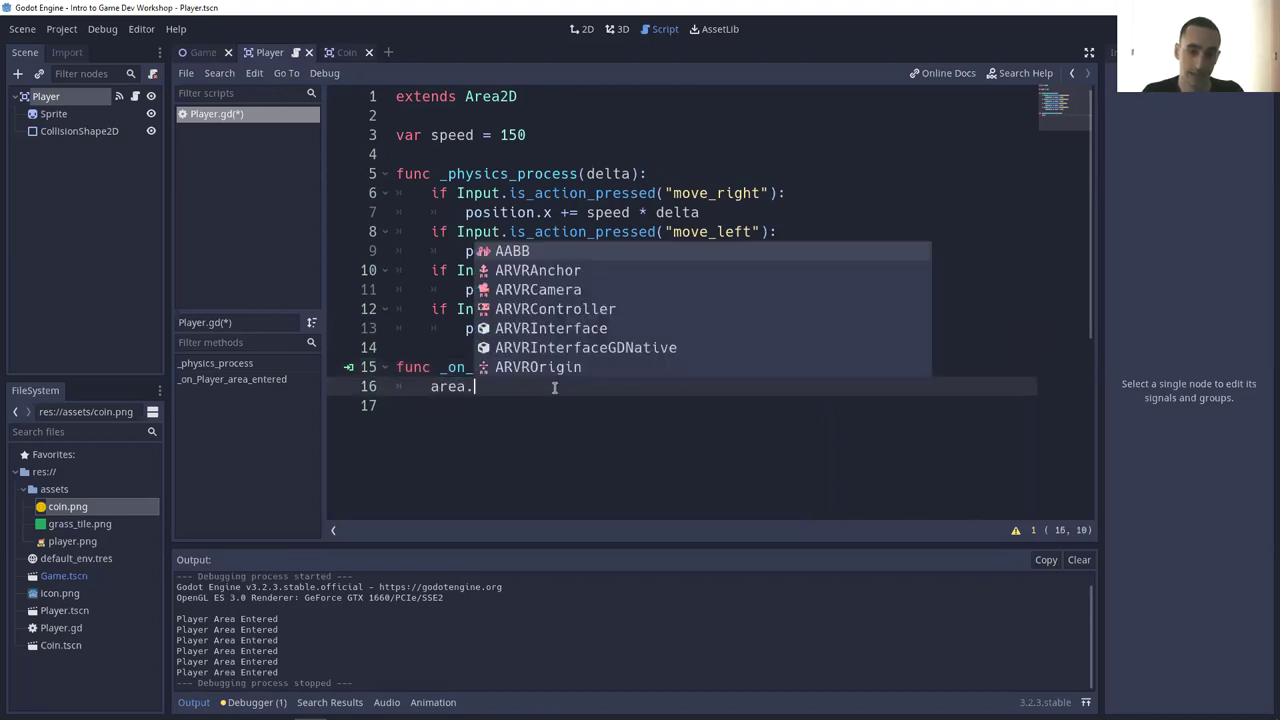
key("Return")
double_click(515, 387)
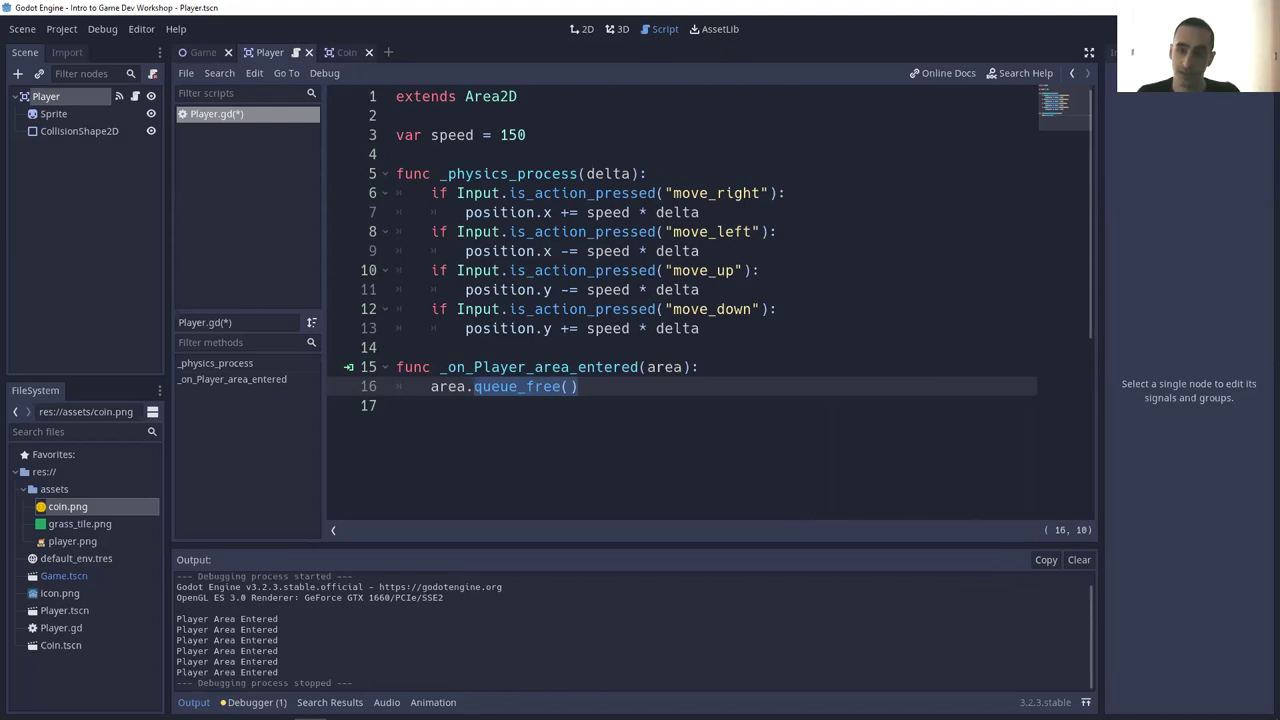
key("F5")
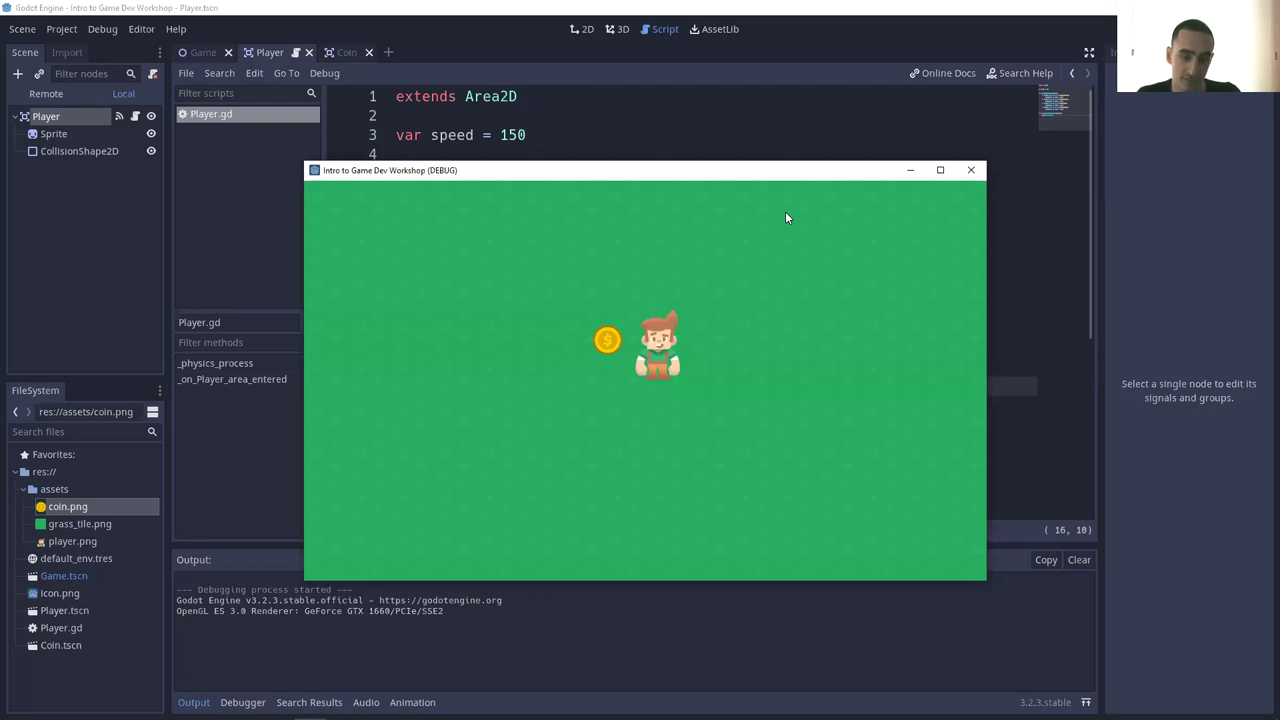
- Walk the player into the coin with the arrow keys, then close the game window
key("Right")
key("Left")
key("Left")
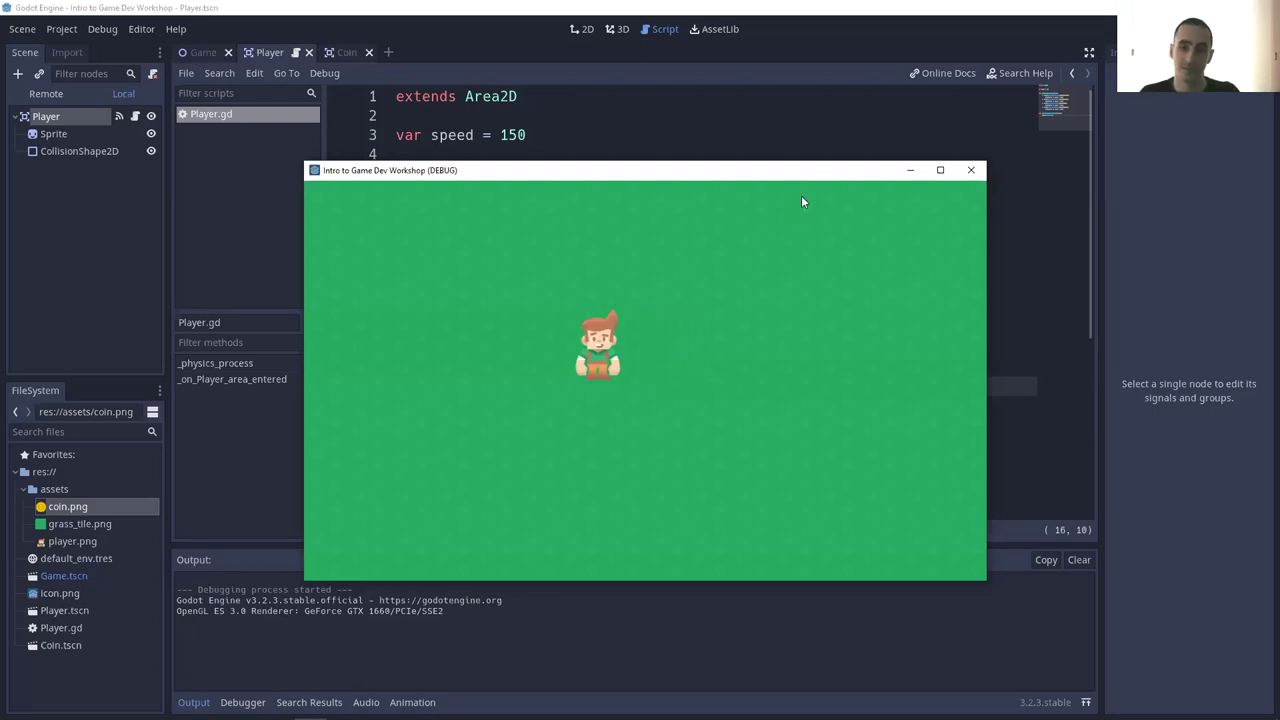
left_click_drag(837, 181, 923, 187)
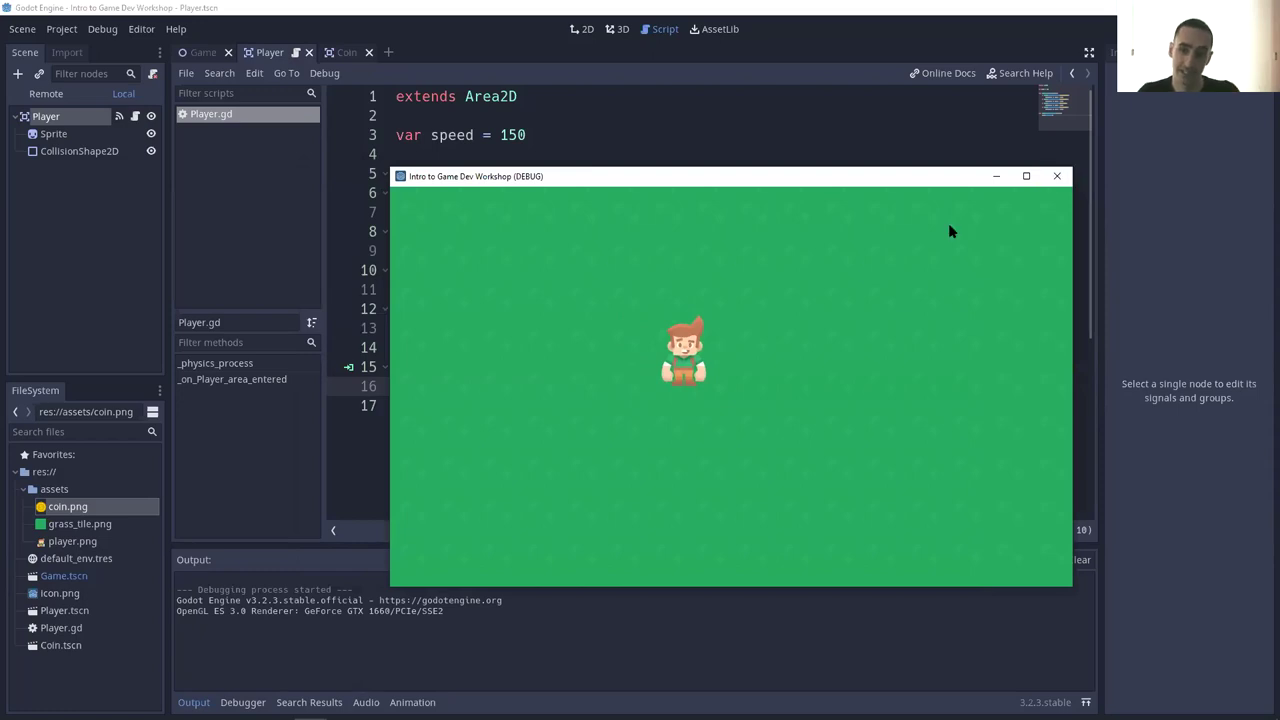
left_click(1055, 177)
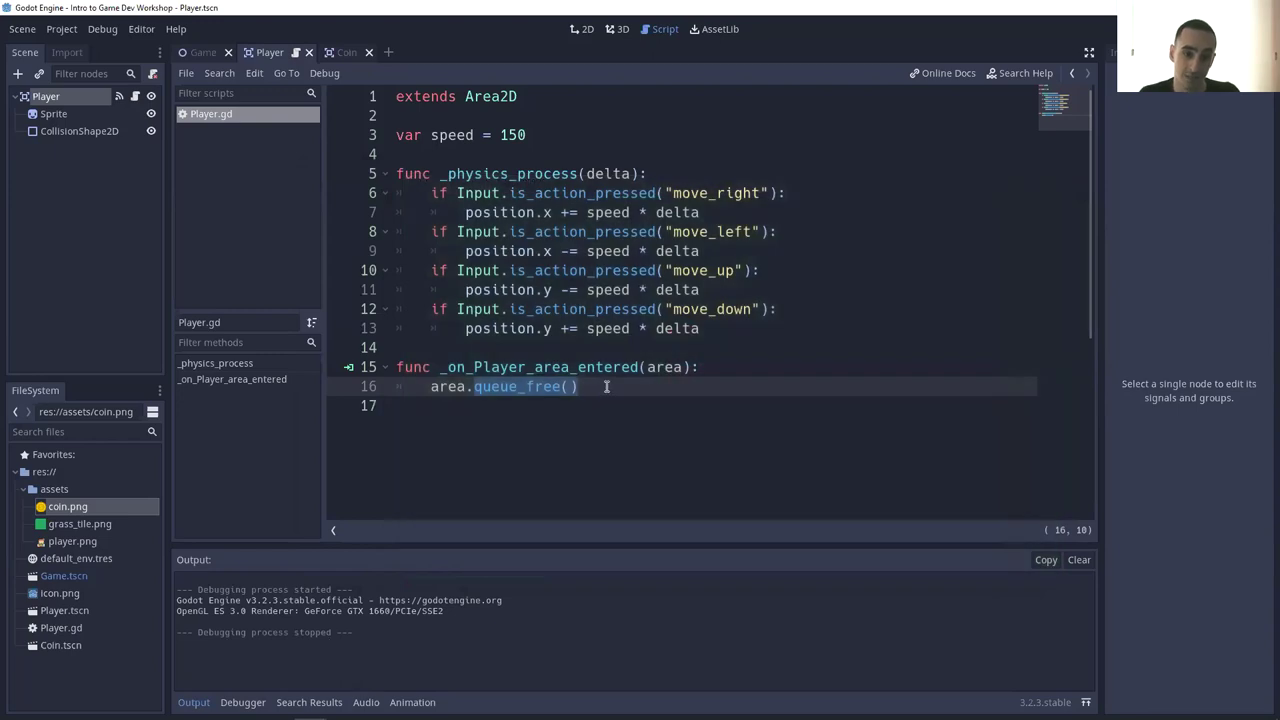
- Select the area.queue_free() handler code, then switch to the Game scene
left_click(746, 393)
key("shift+Up")
key("shift+Home")
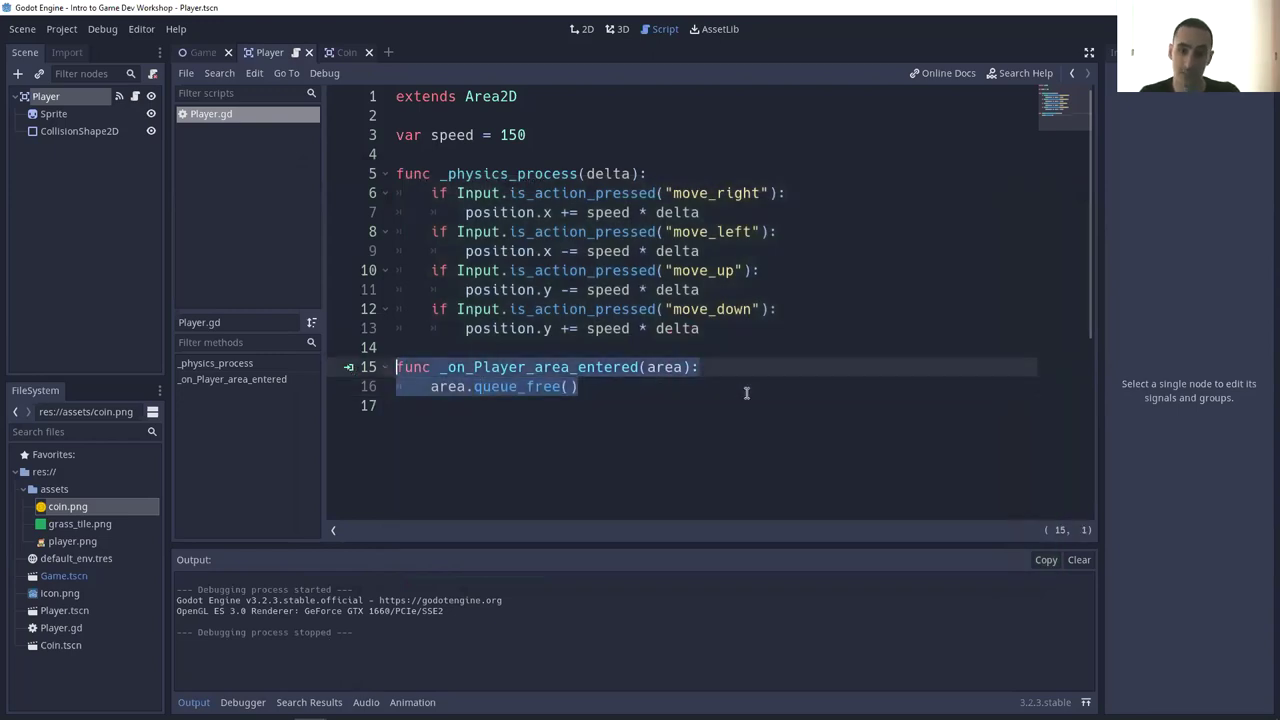
left_click_drag(605, 386, 430, 387)
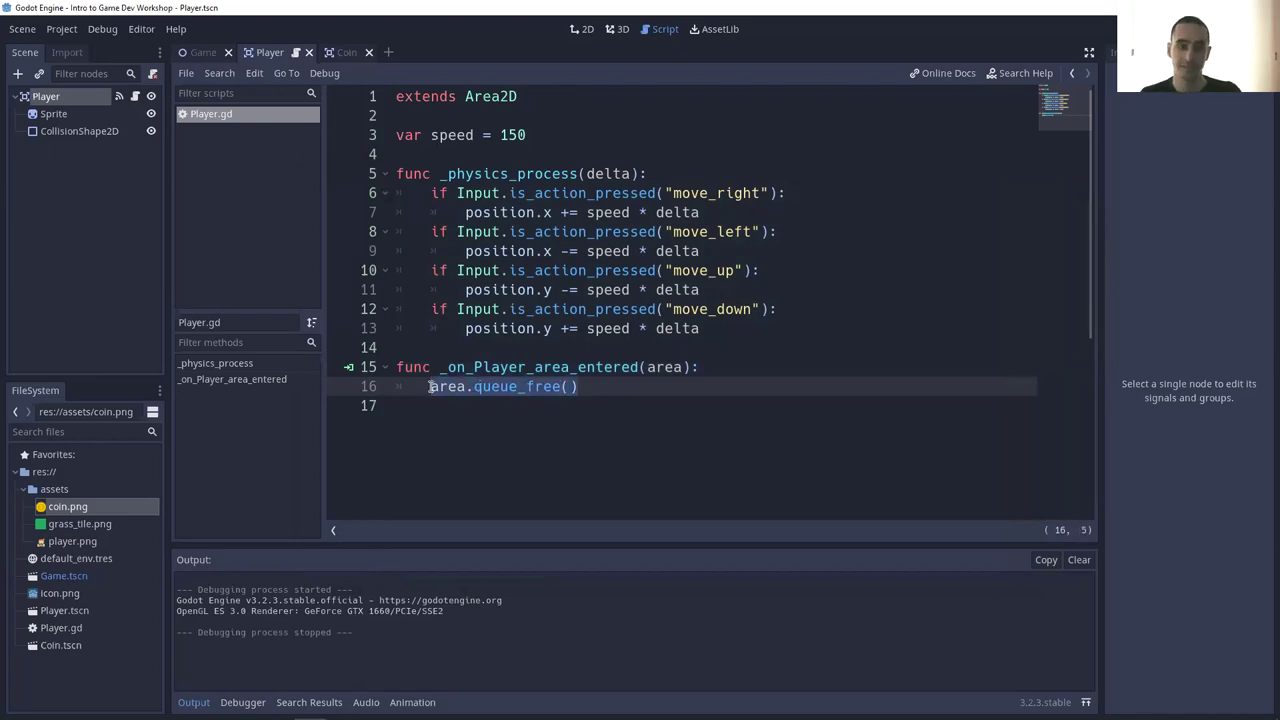
left_click(200, 52)
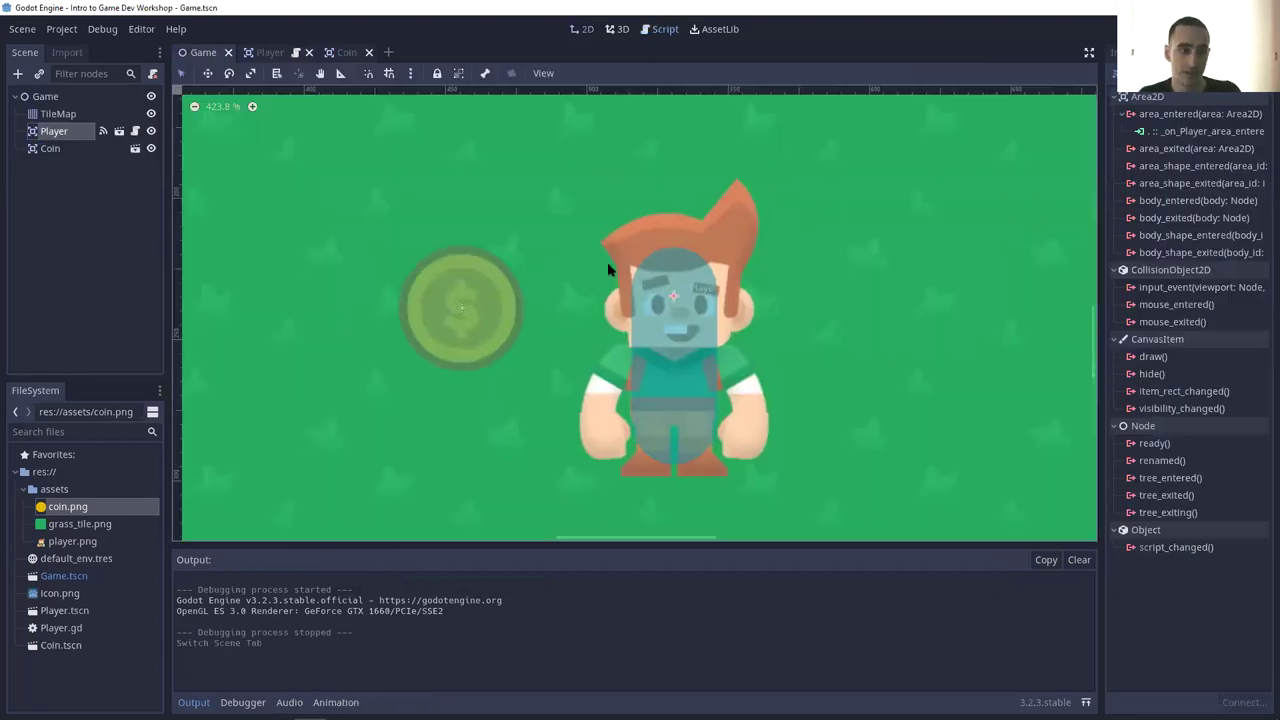
- Duplicate Coin into Coin2, Coin3 and Coin4, placing the copies on the grass
scroll(662, 310, "down", 10)
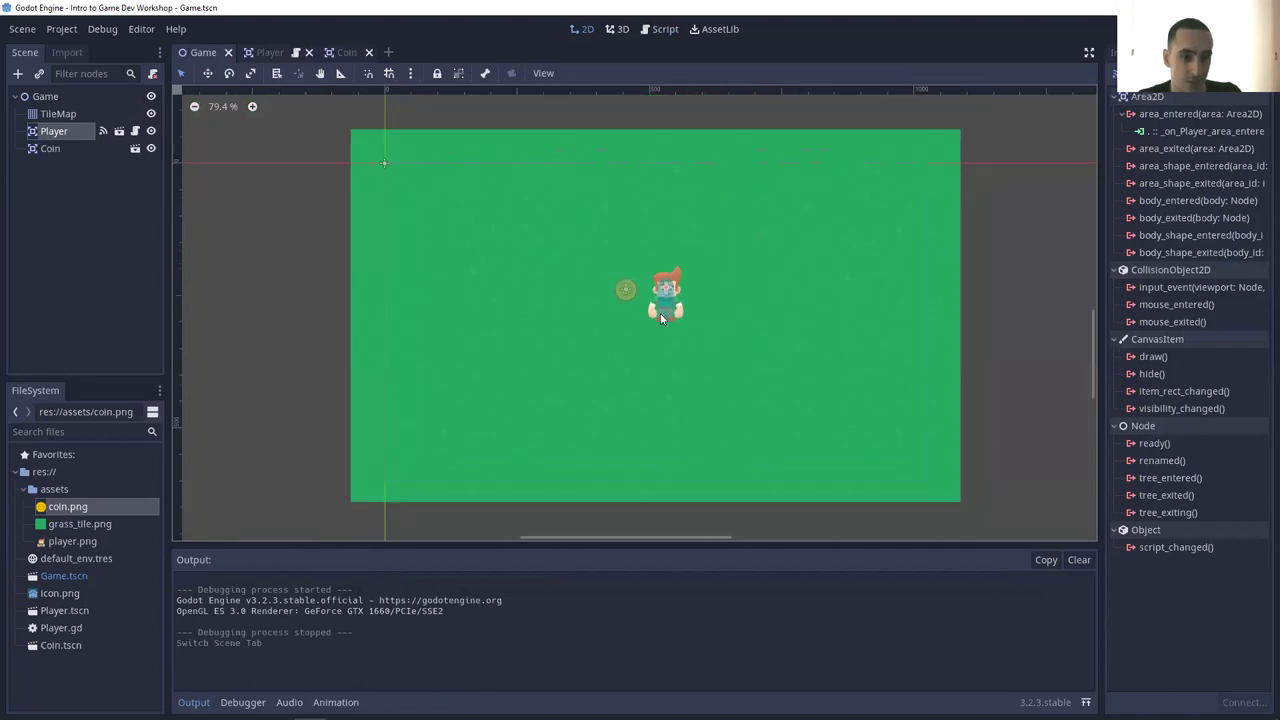
left_click(86, 149)
right_click(98, 152)
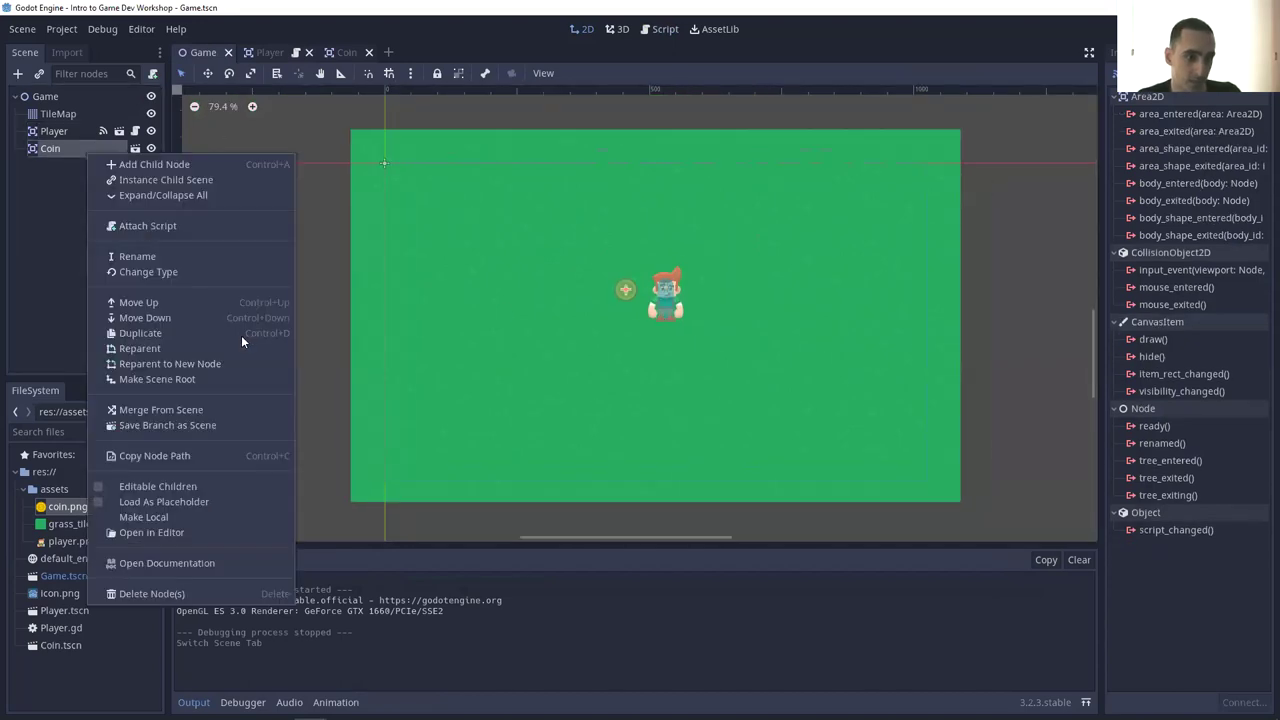
left_click(200, 333)
left_click_drag(625, 289, 454, 292)
right_click(92, 168)
left_click(210, 348)
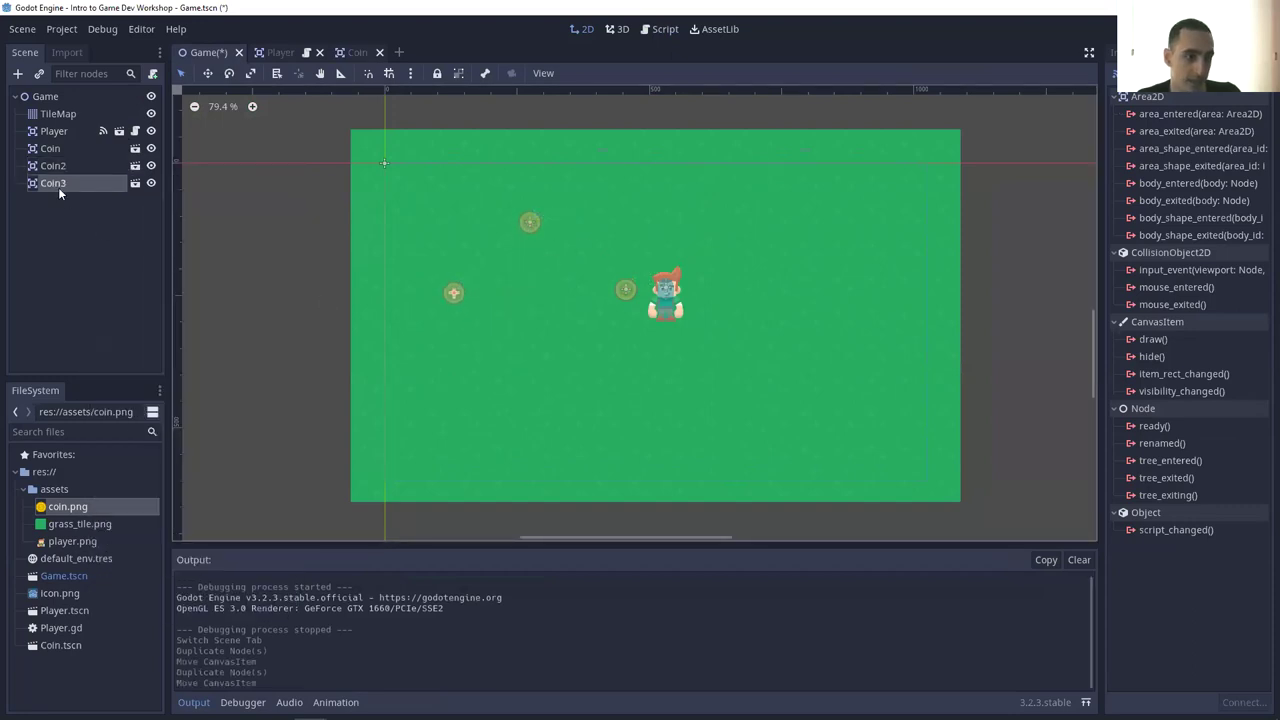
right_click(58, 187)
left_click(209, 367)
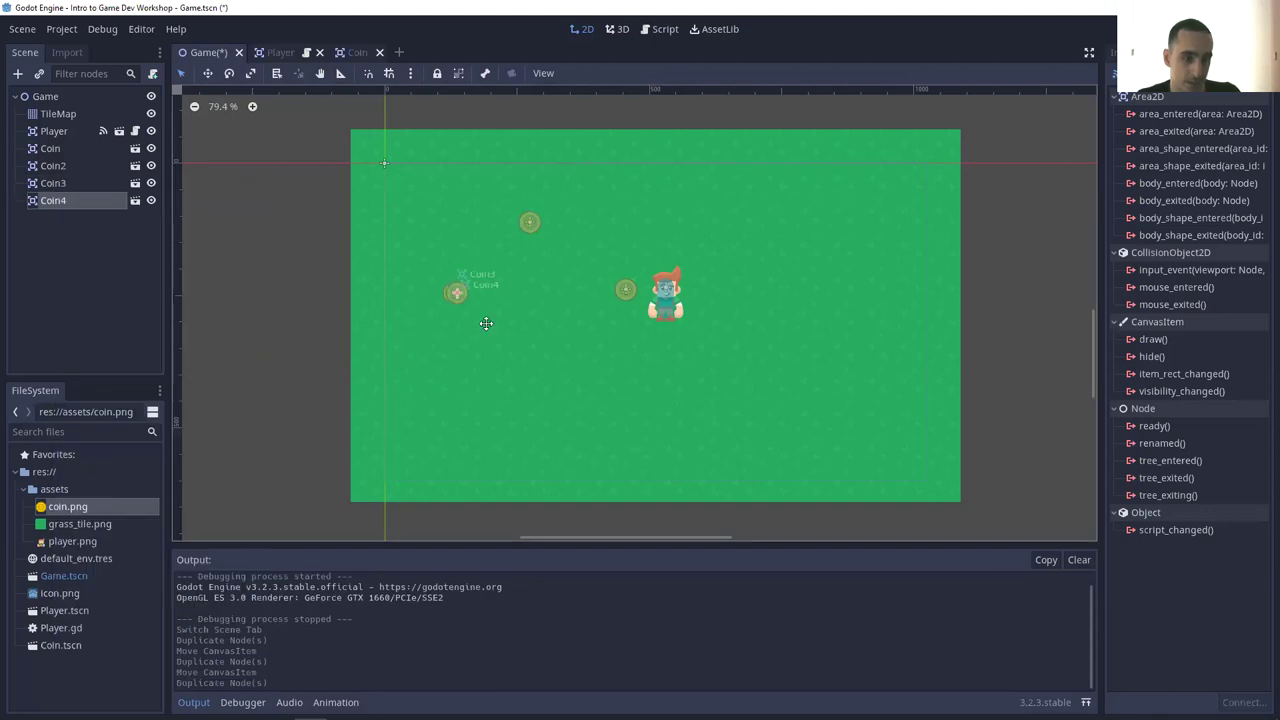
left_click_drag(456, 292, 454, 373)
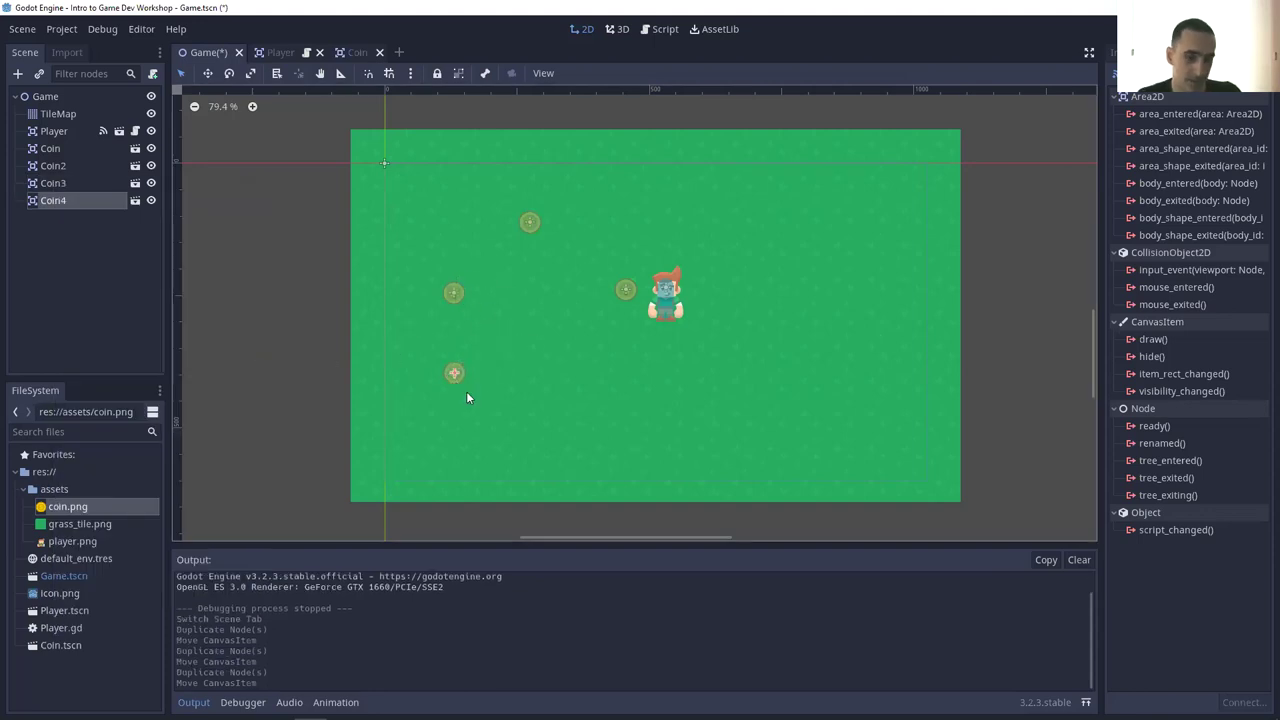
- Make more coin copies with Ctrl+D, spread them out, then save and run the Game scene
key("ctrl+d")
left_click_drag(453, 372, 899, 450)
key("ctrl+d")
key("ctrl+d")
key("ctrl+d")
key("ctrl+d")
left_click_drag(448, 285, 871, 297)
key("ctrl+d")
left_click_drag(625, 290, 566, 313)
left_click_drag(460, 371, 436, 360)
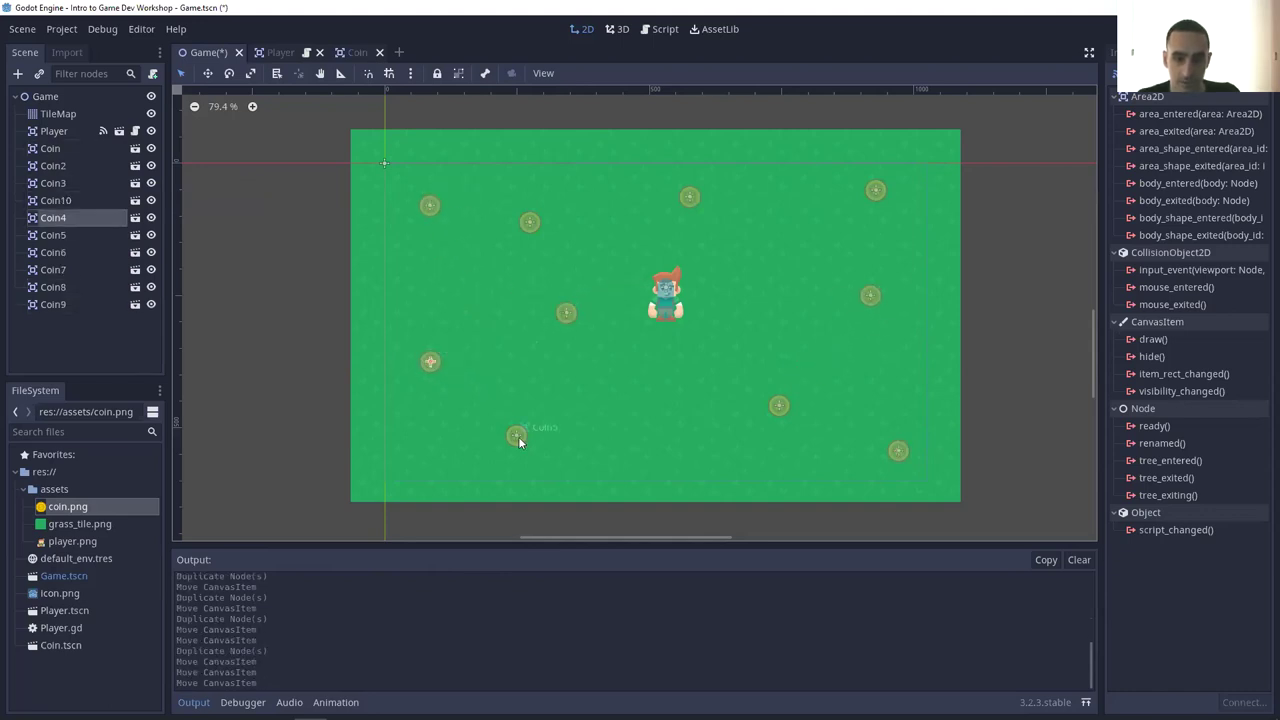
left_click_drag(518, 436, 554, 440)
key("ctrl+s")
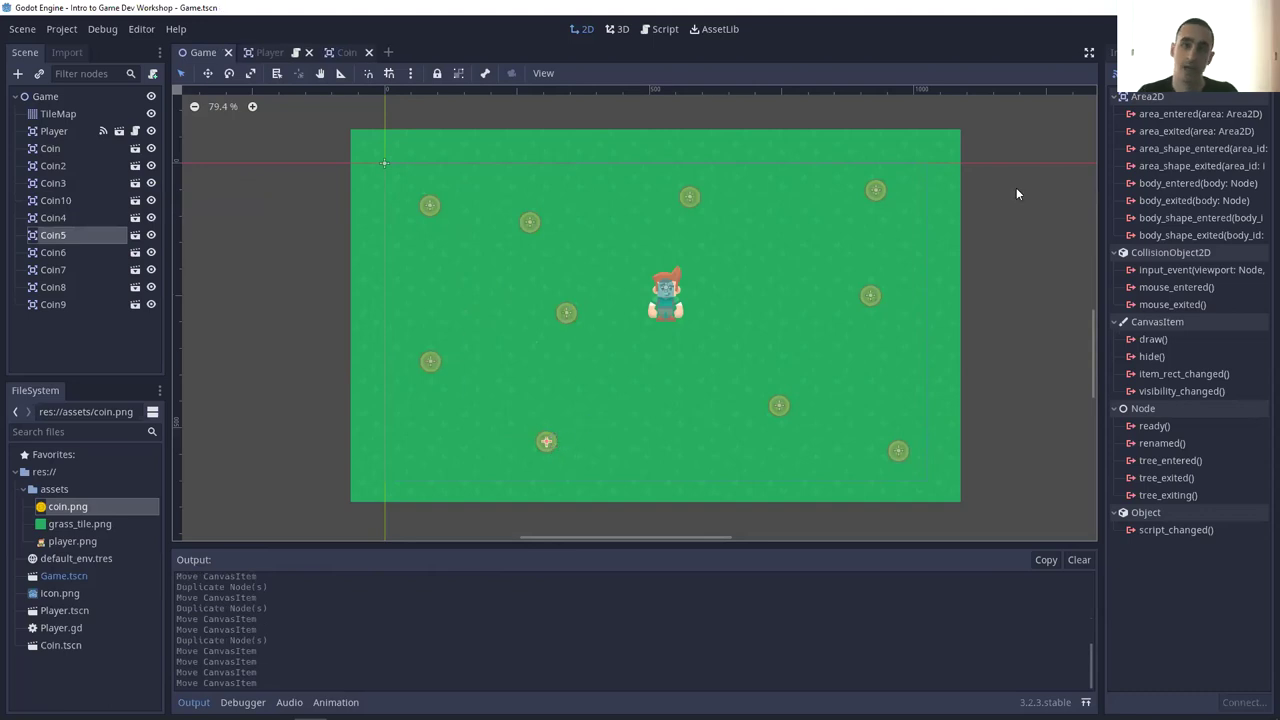
key("F5")
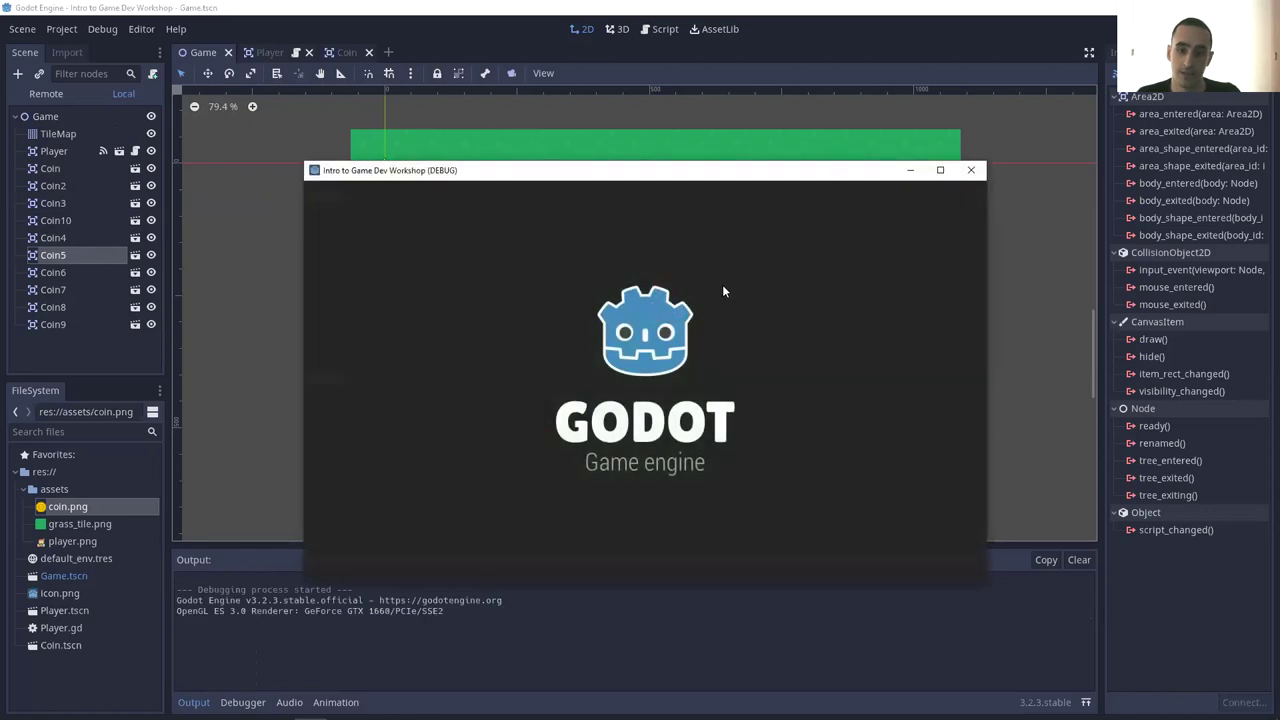
- Walk the player over coins with the arrow keys until five remain on the grass
key("Up")
key("Left")
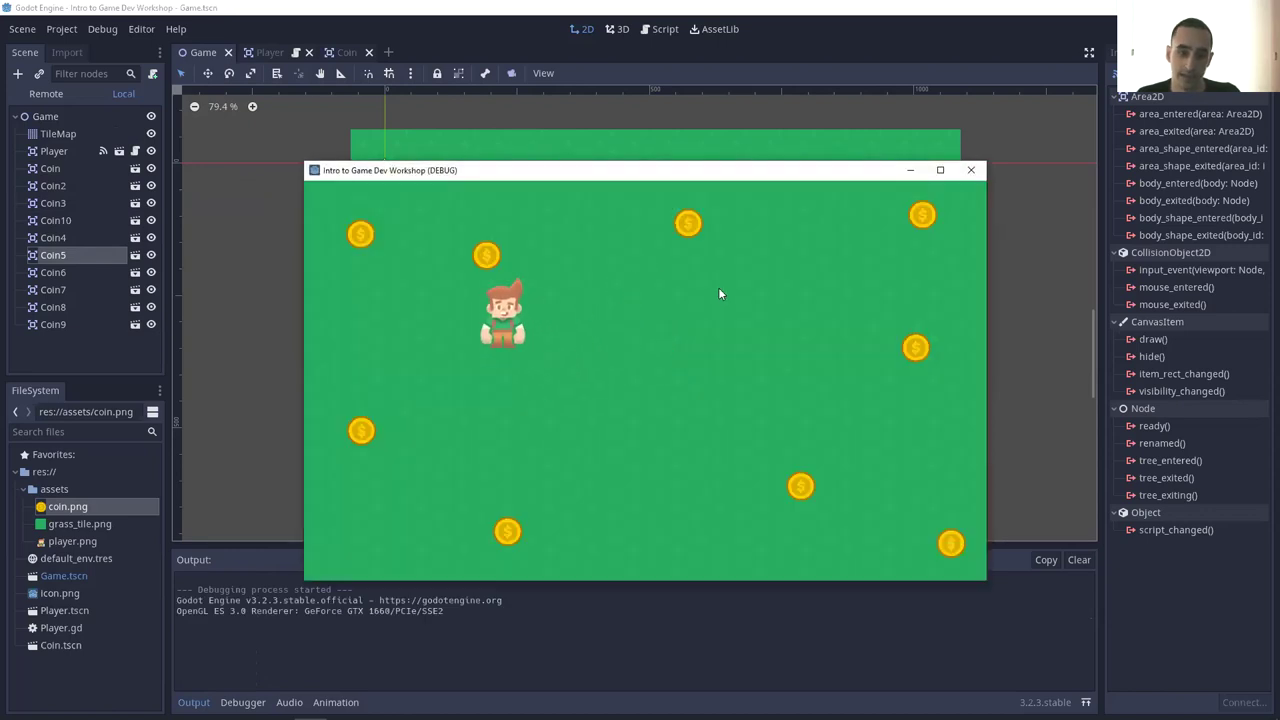
key("Left")
key("Down")
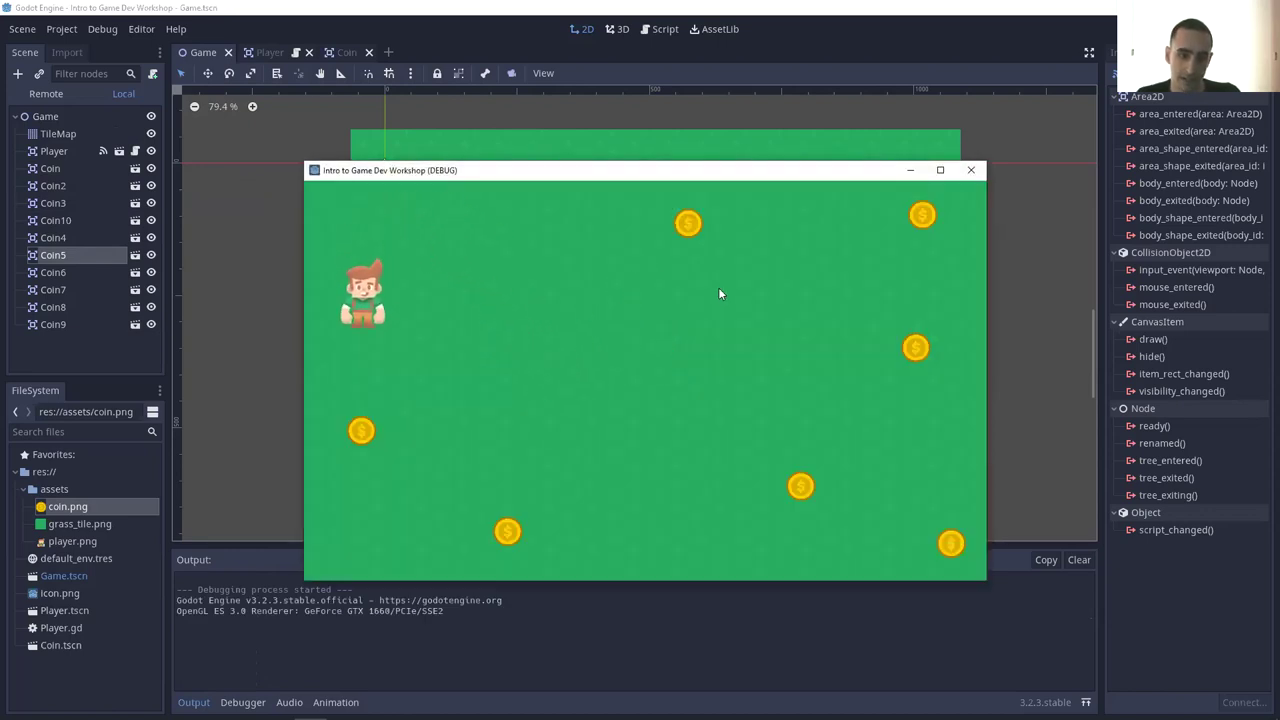
key("Right")
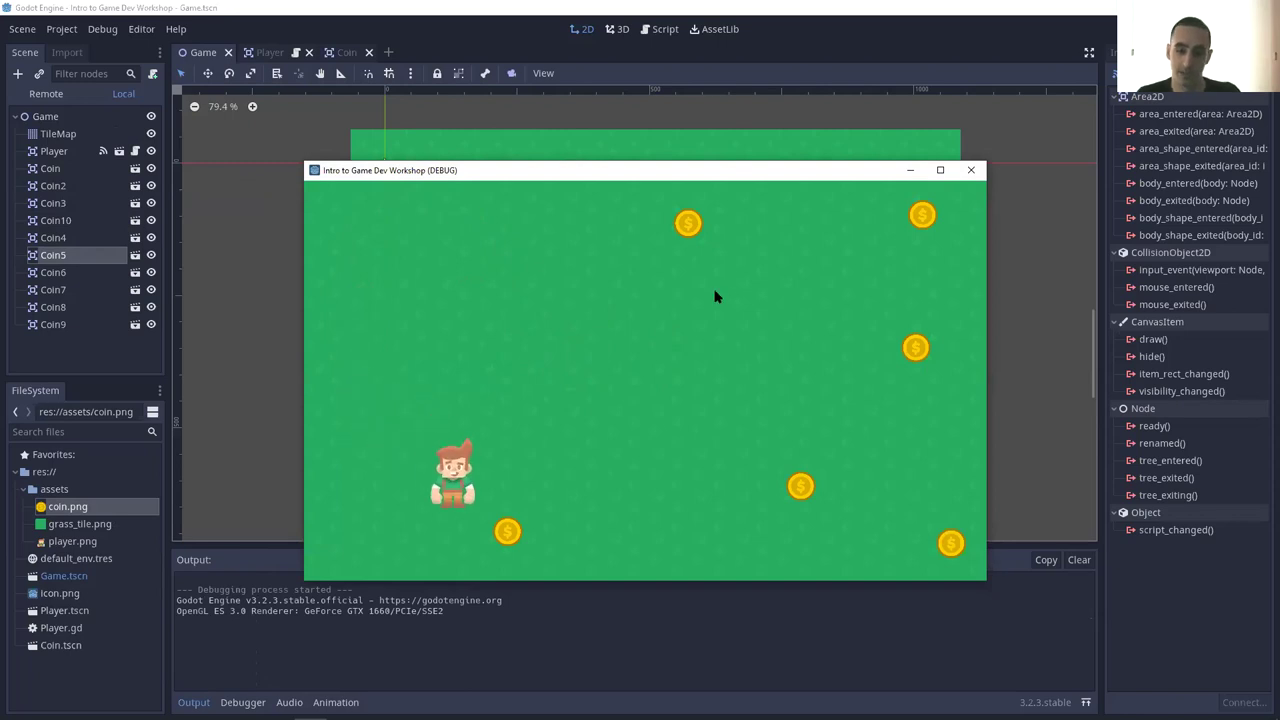
key("Up")
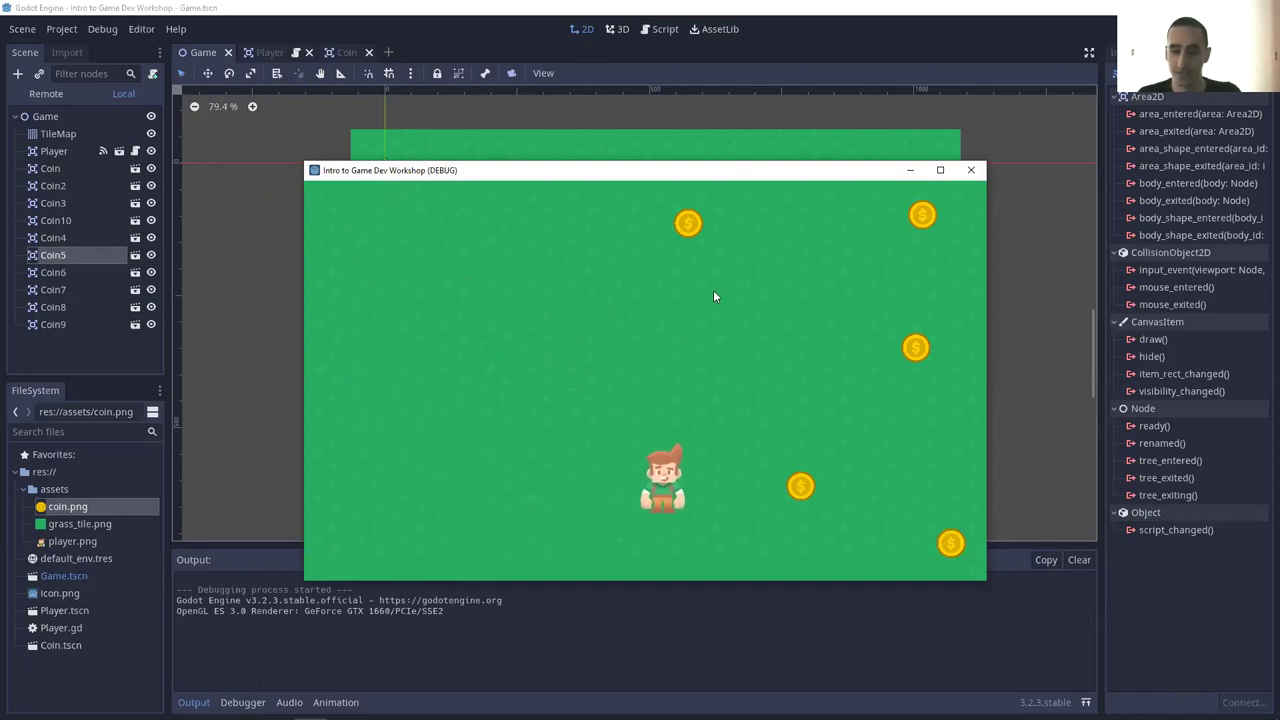
key("Left")
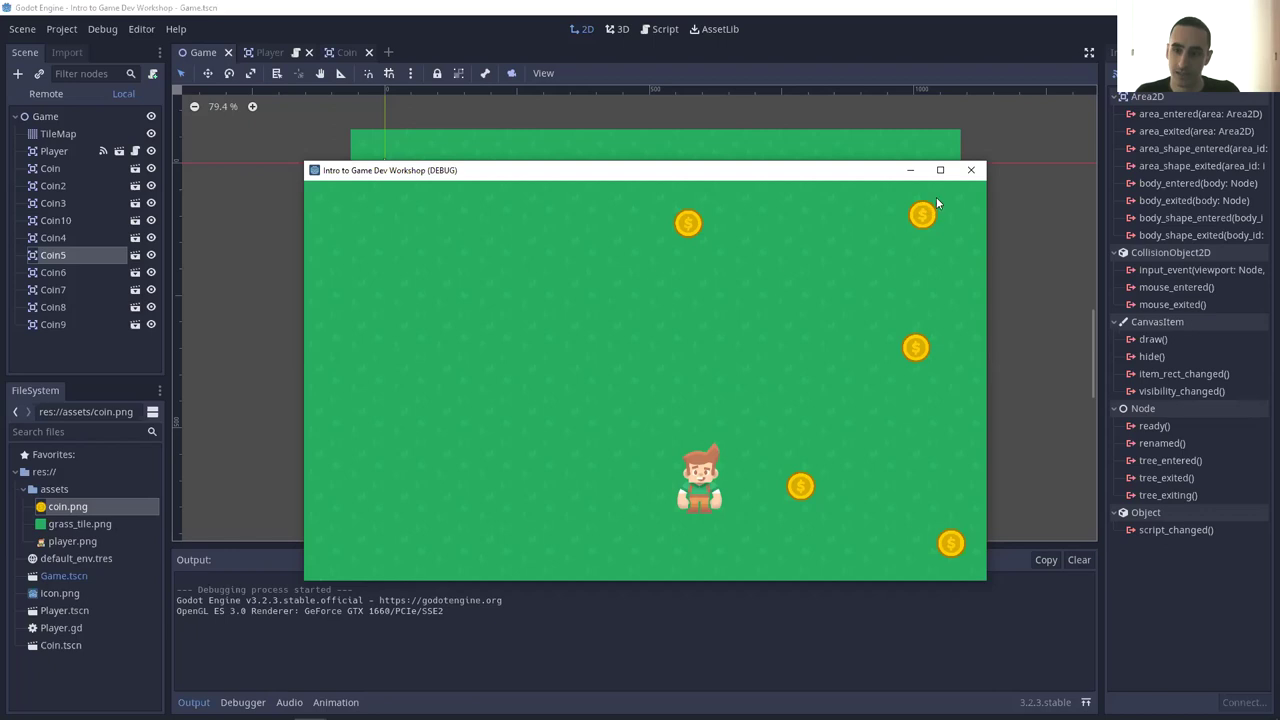
key("Up")
key("Left")
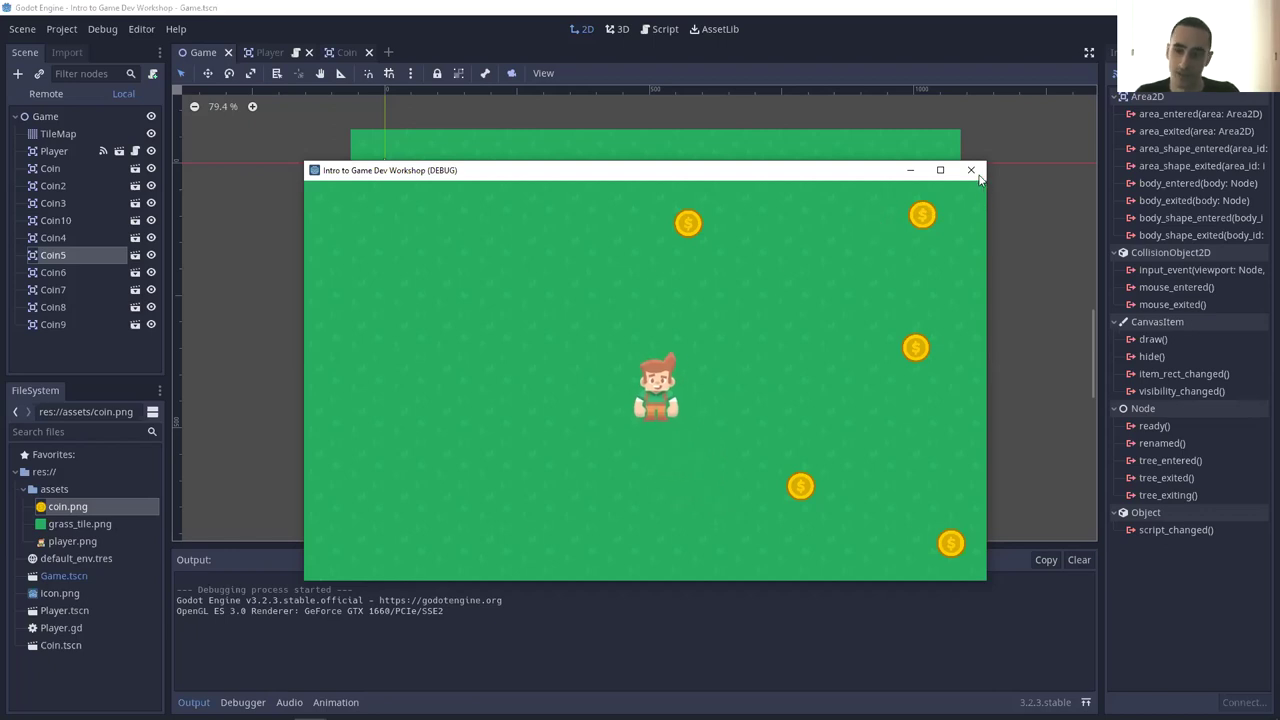
- Close the running game window
left_click(970, 172)
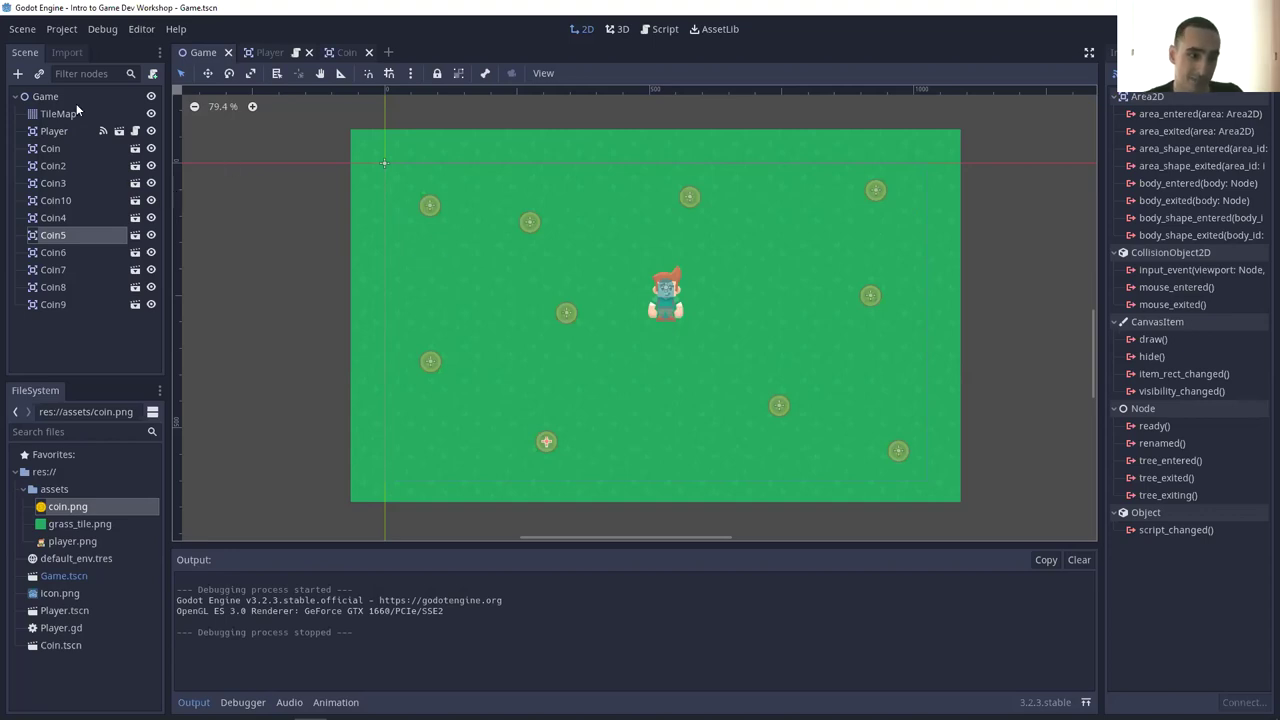
- Add a Sprite under Game with player.png as its texture, placed near the top-left
left_click(42, 95)
left_click(16, 74)
type("sprite")
key("Return")
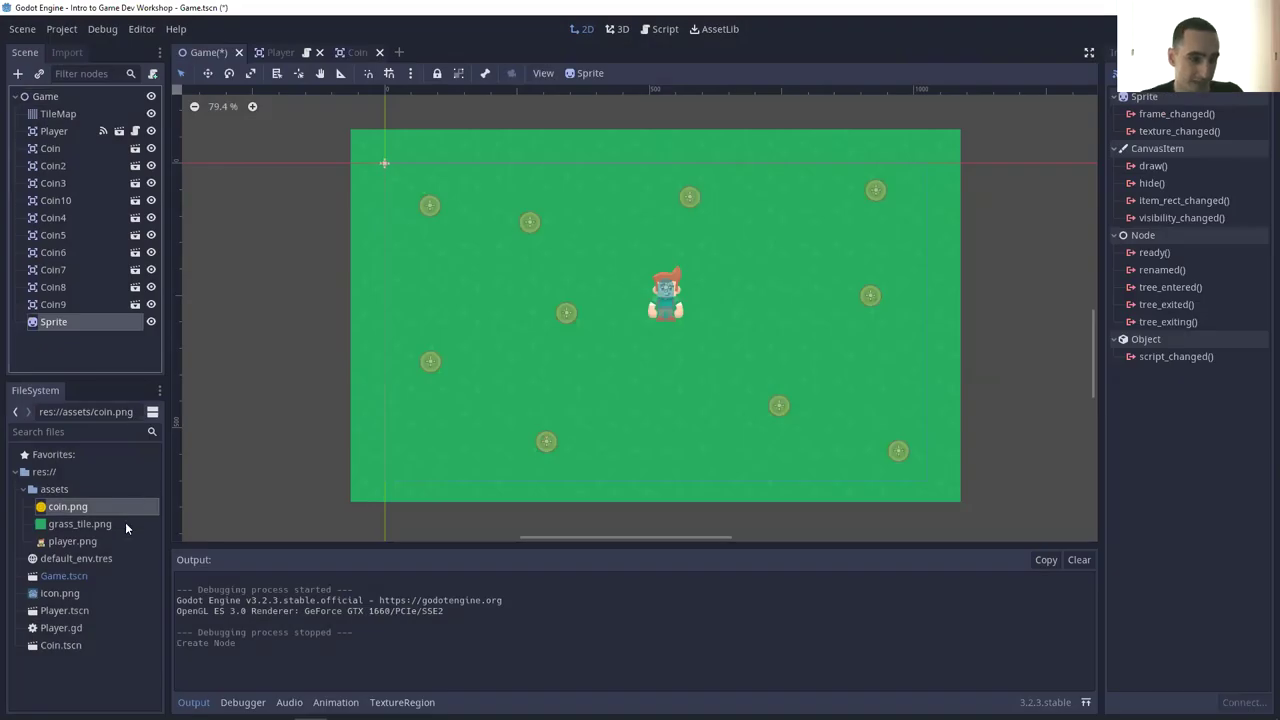
left_click_drag(72, 541, 588, 318)
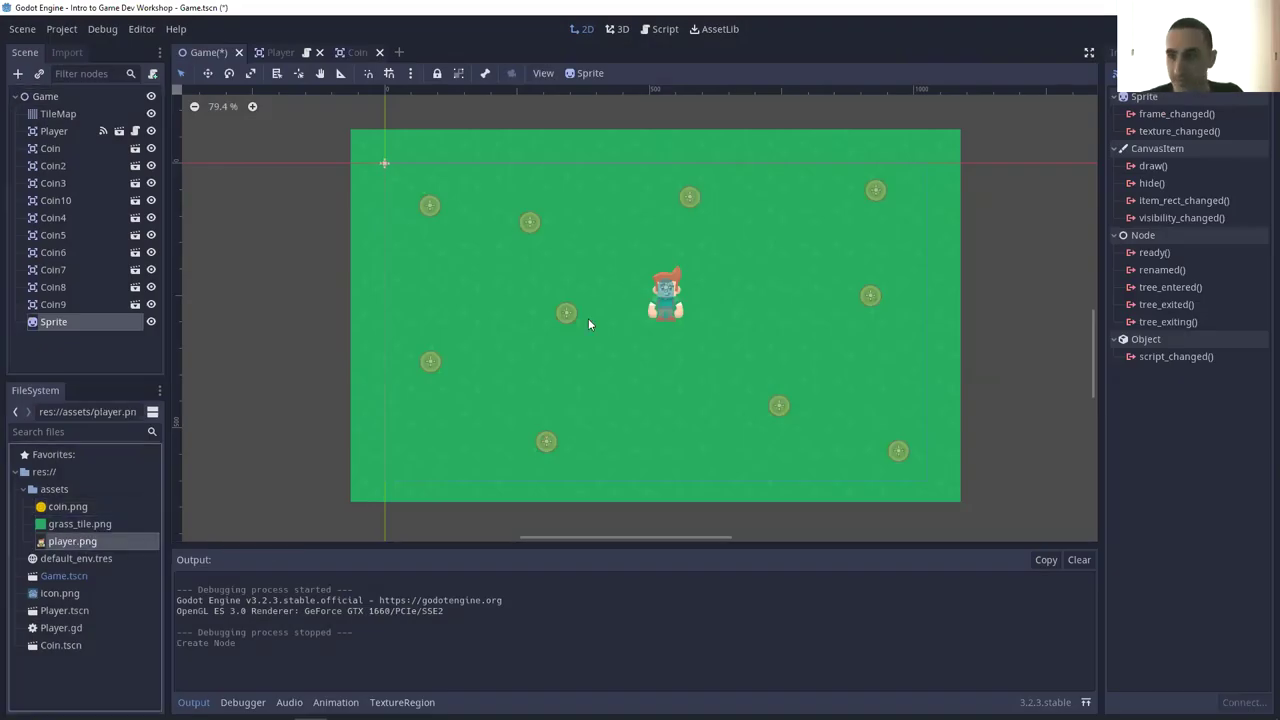
left_click_drag(108, 542, 1200, 160)
left_click_drag(392, 212, 486, 256)
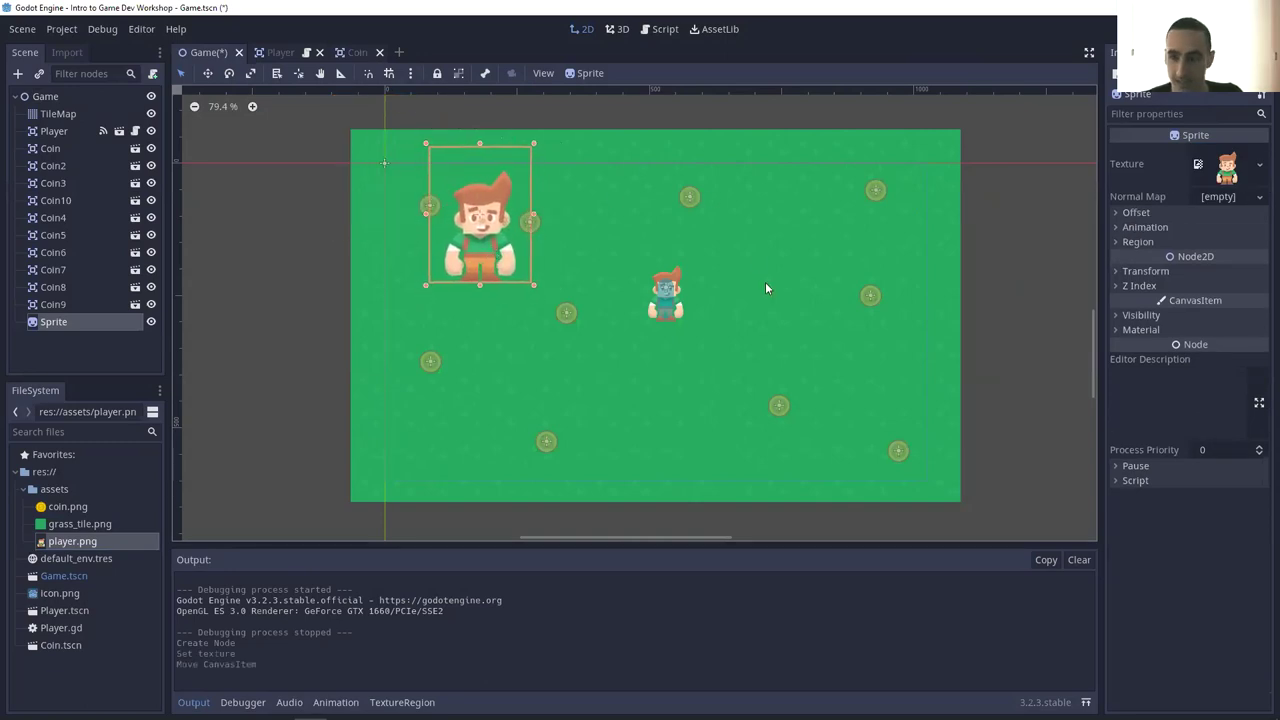
- Tint the sprite pure red (ff0000) with Visibility > Modulate and rename it RedBoy
left_click(1184, 273)
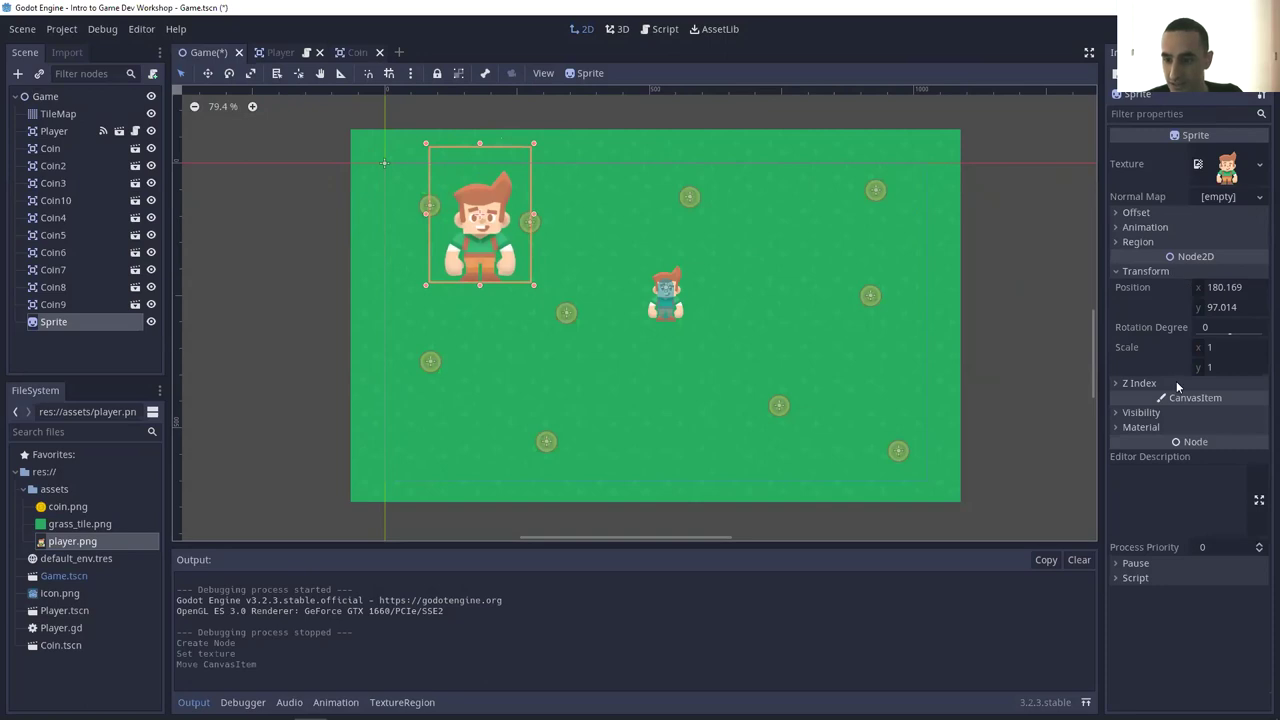
left_click(1170, 413)
left_click(1210, 457)
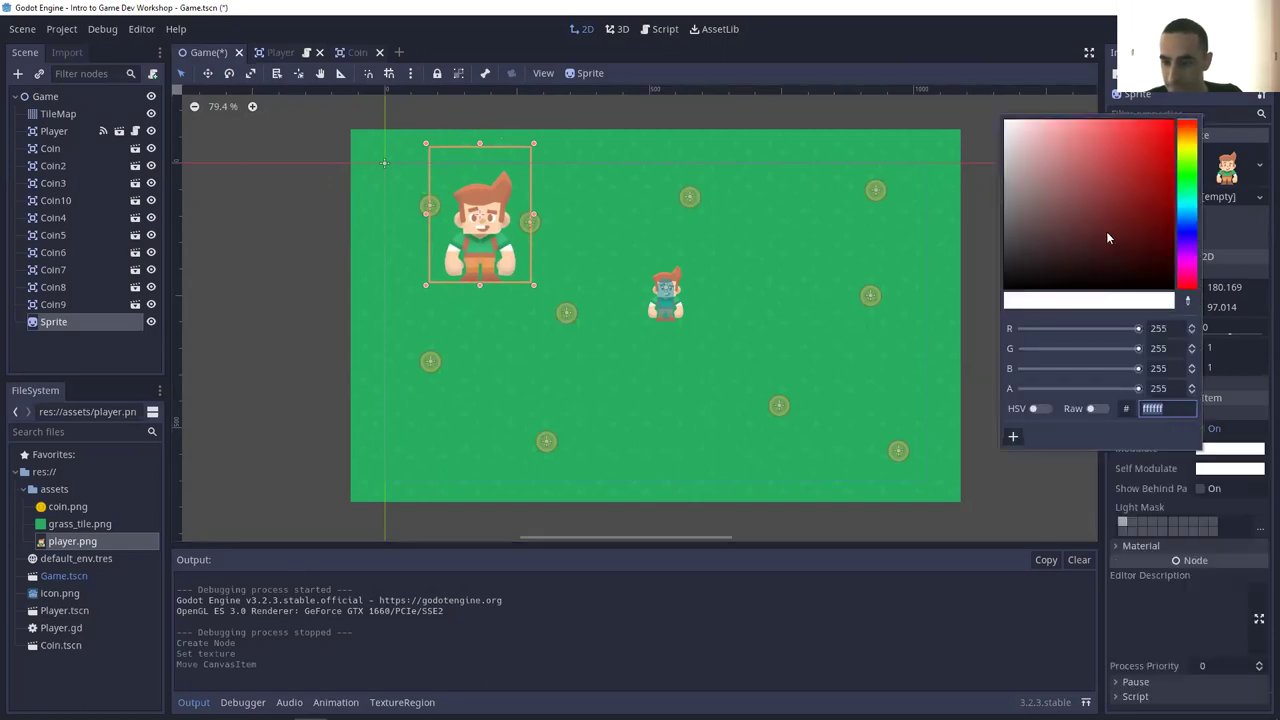
left_click(1172, 121)
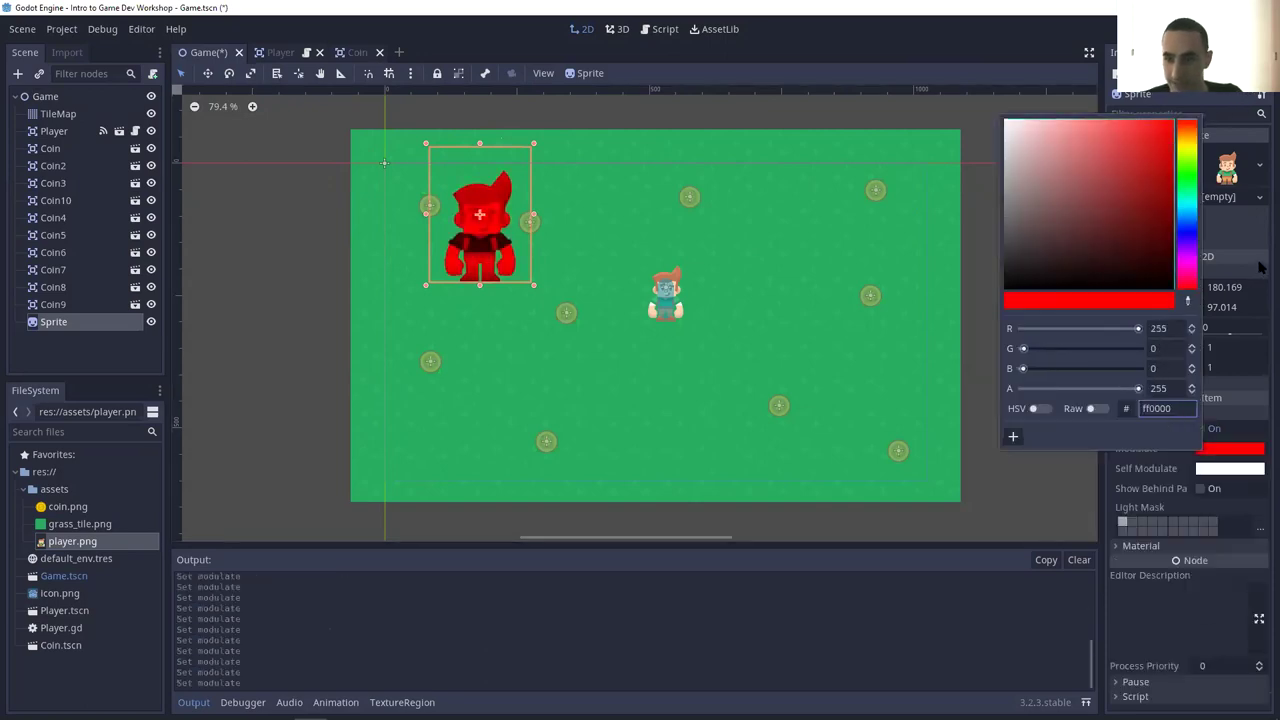
double_click(55, 321)
type("RedBoy")
key("Return")
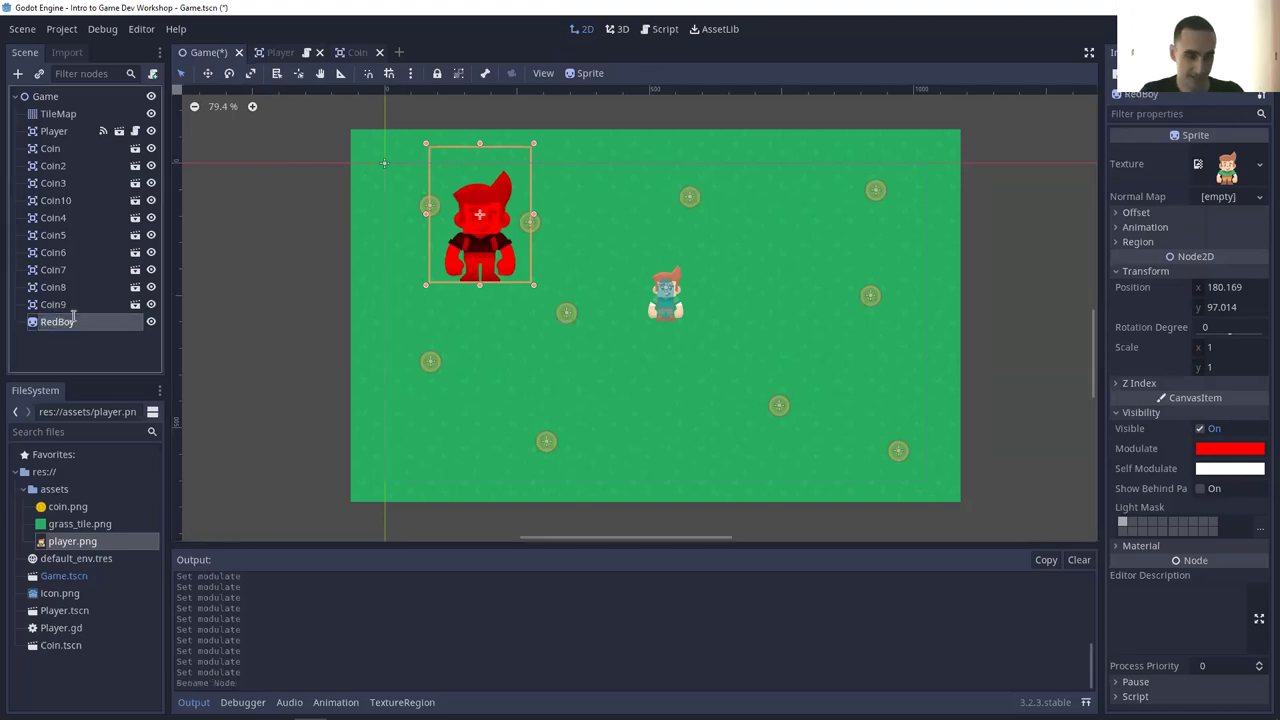
left_click(1022, 172)
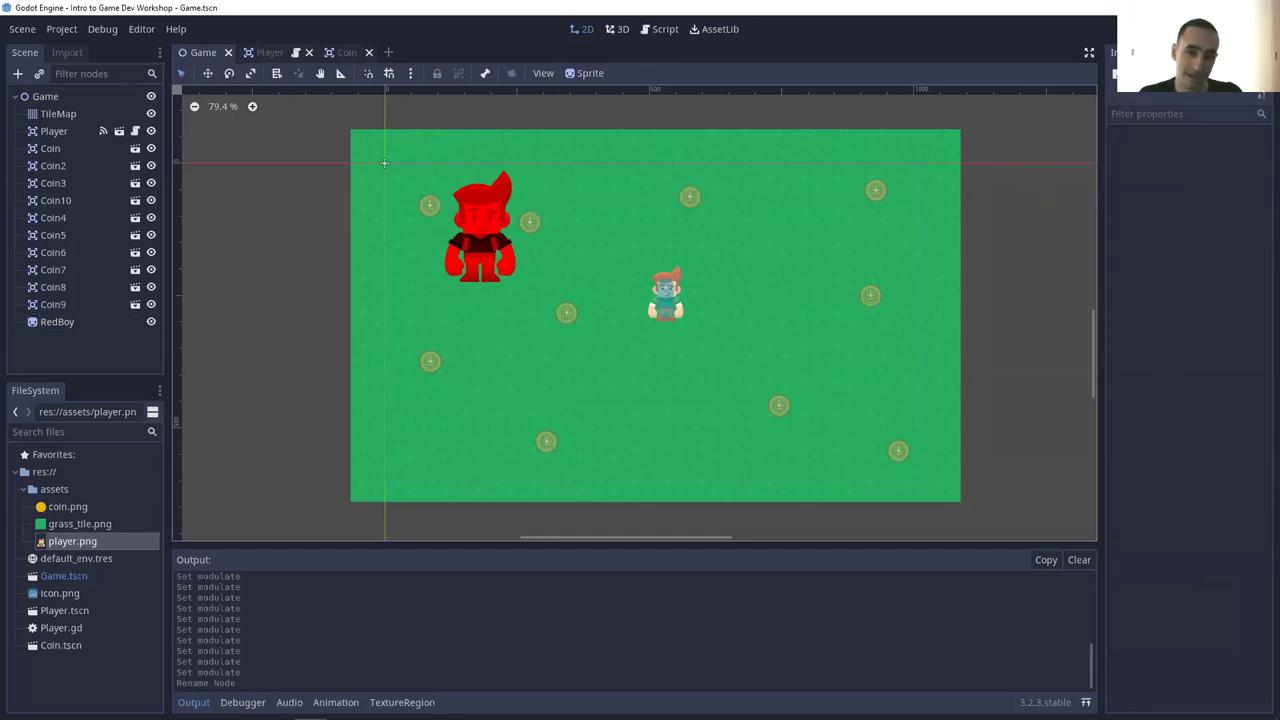
key("F5")
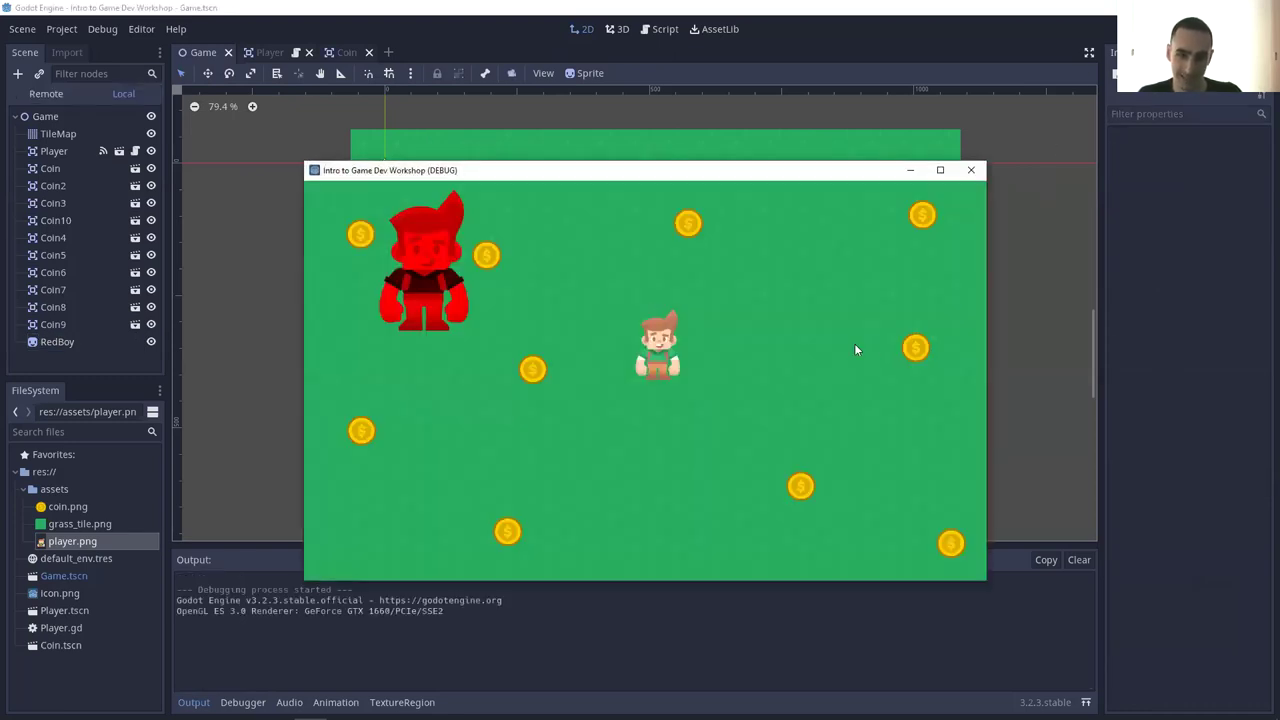
key("Up")
key("Left")
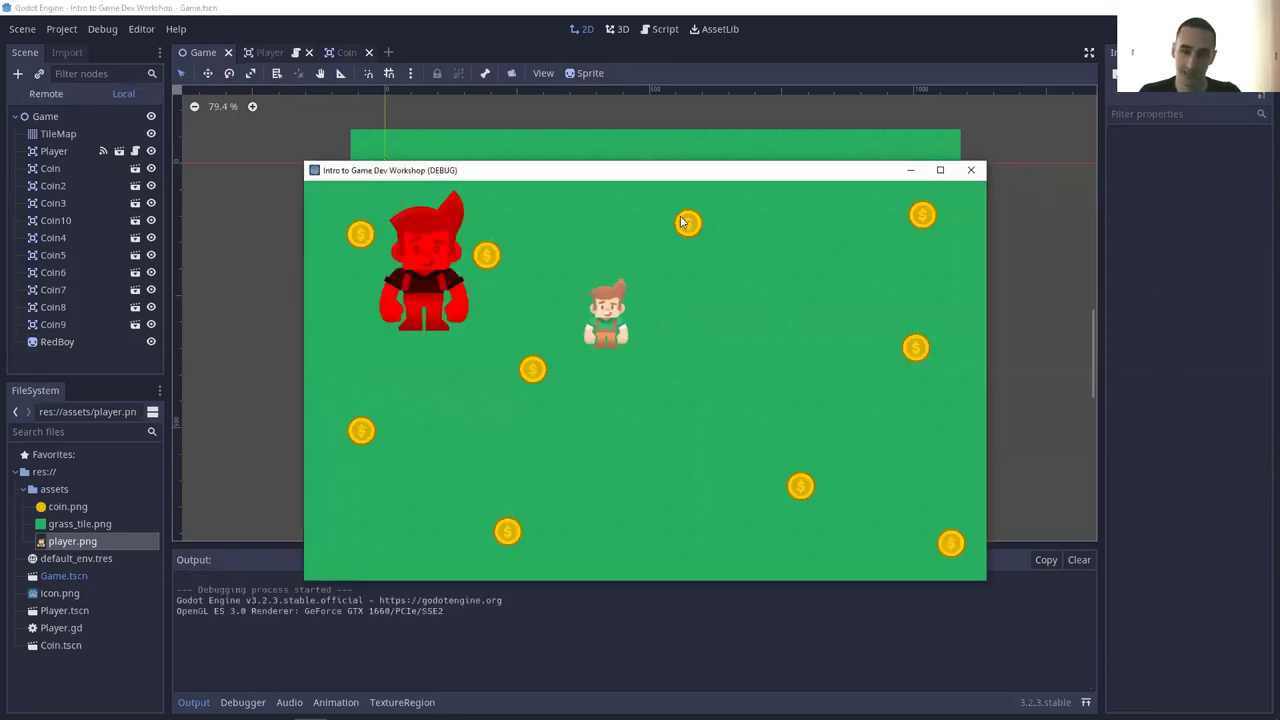
key("Left")
key("Down")
key("Down")
key("Left")
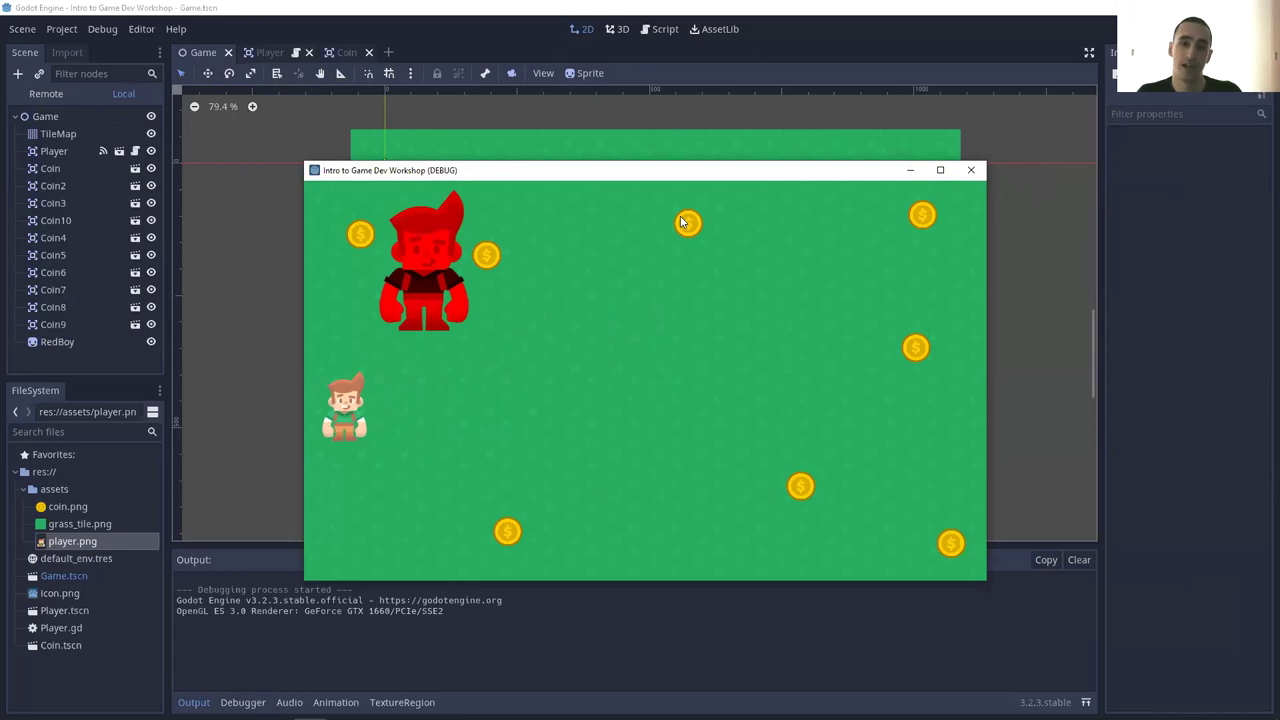
key("Up")
key("Right")
key("Left")
key("Up")
key("Down")
key("Right")
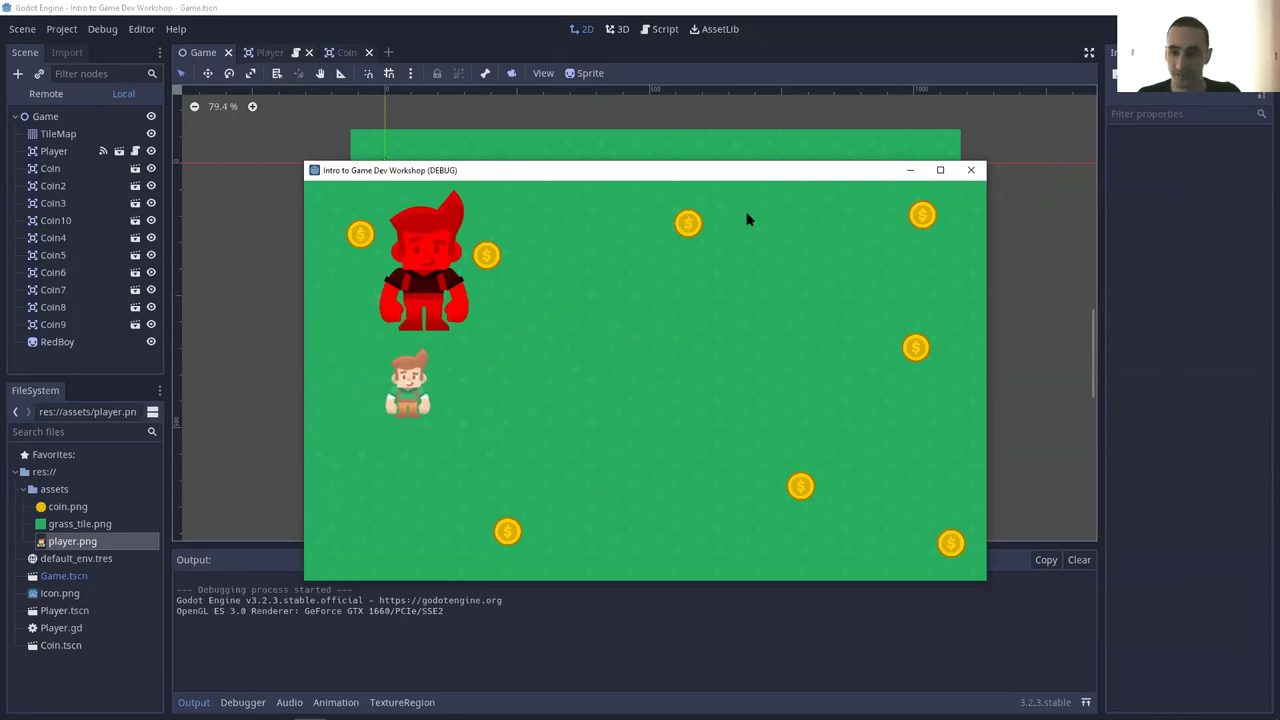
key("Up")
key("Right")
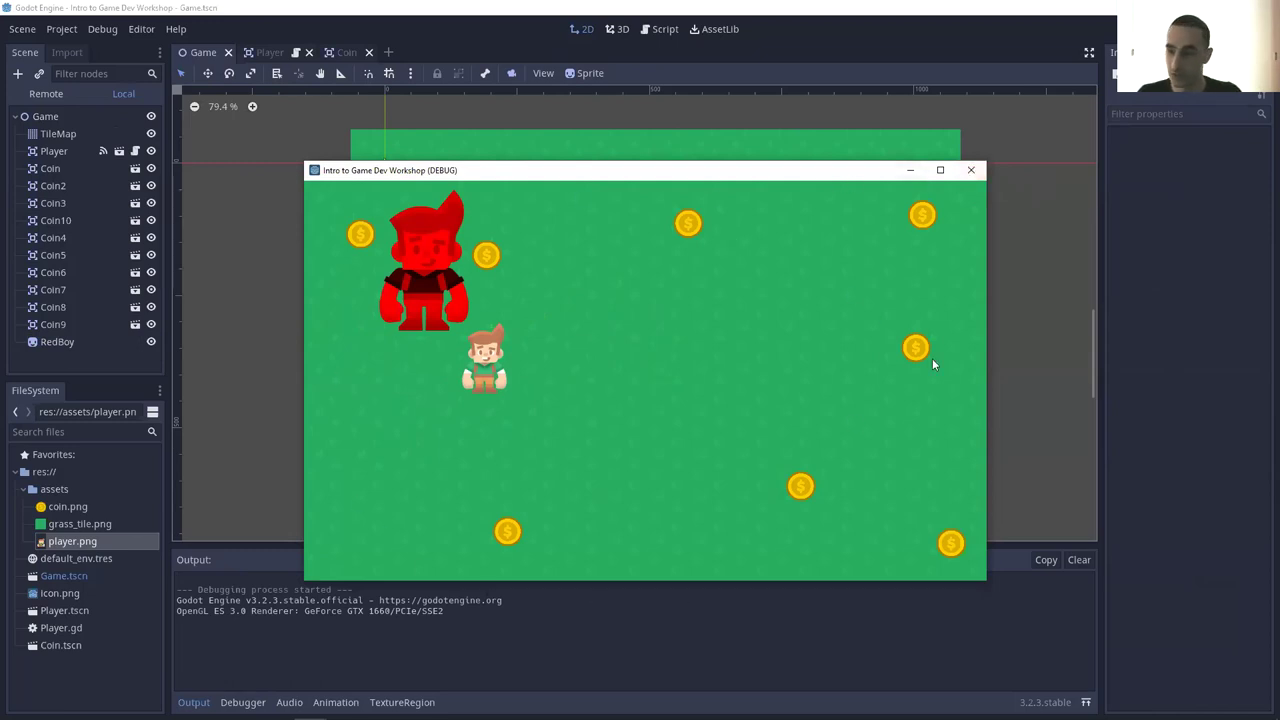
left_click(970, 170)
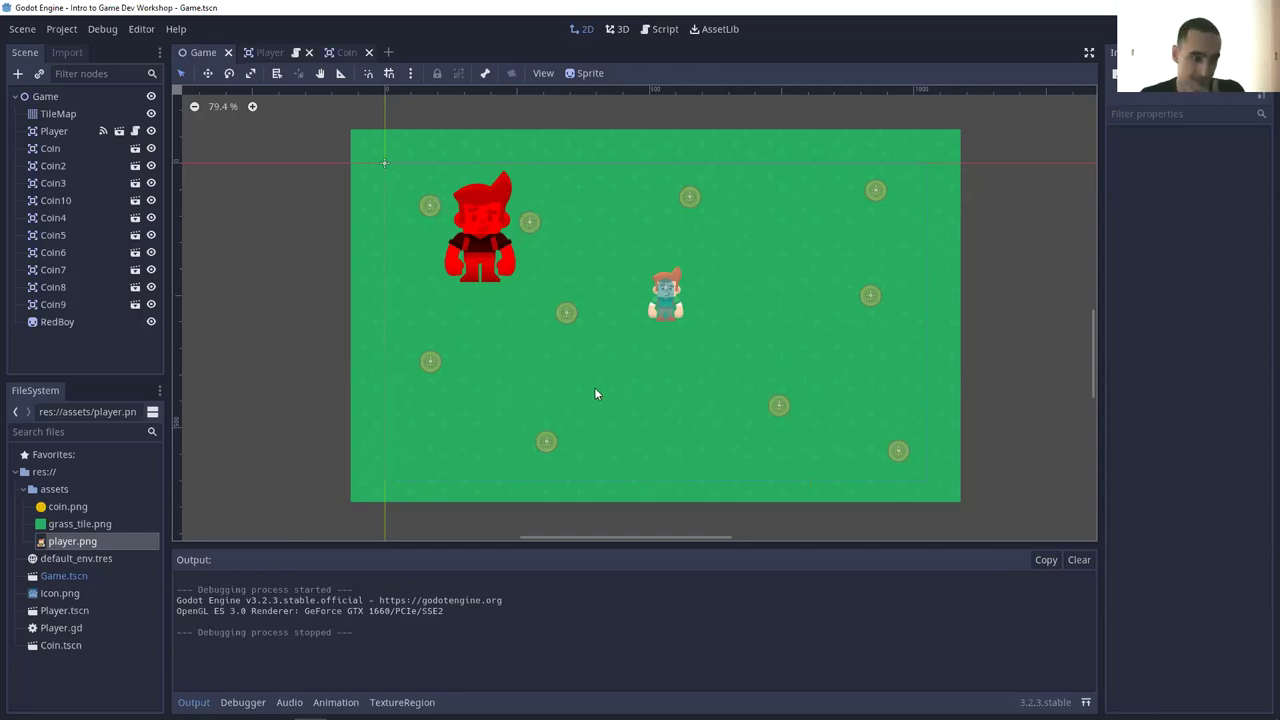
- Attach a new GDScript named Game.gd, using the Empty template, to the Game node
left_click(82, 98)
left_click(152, 73)
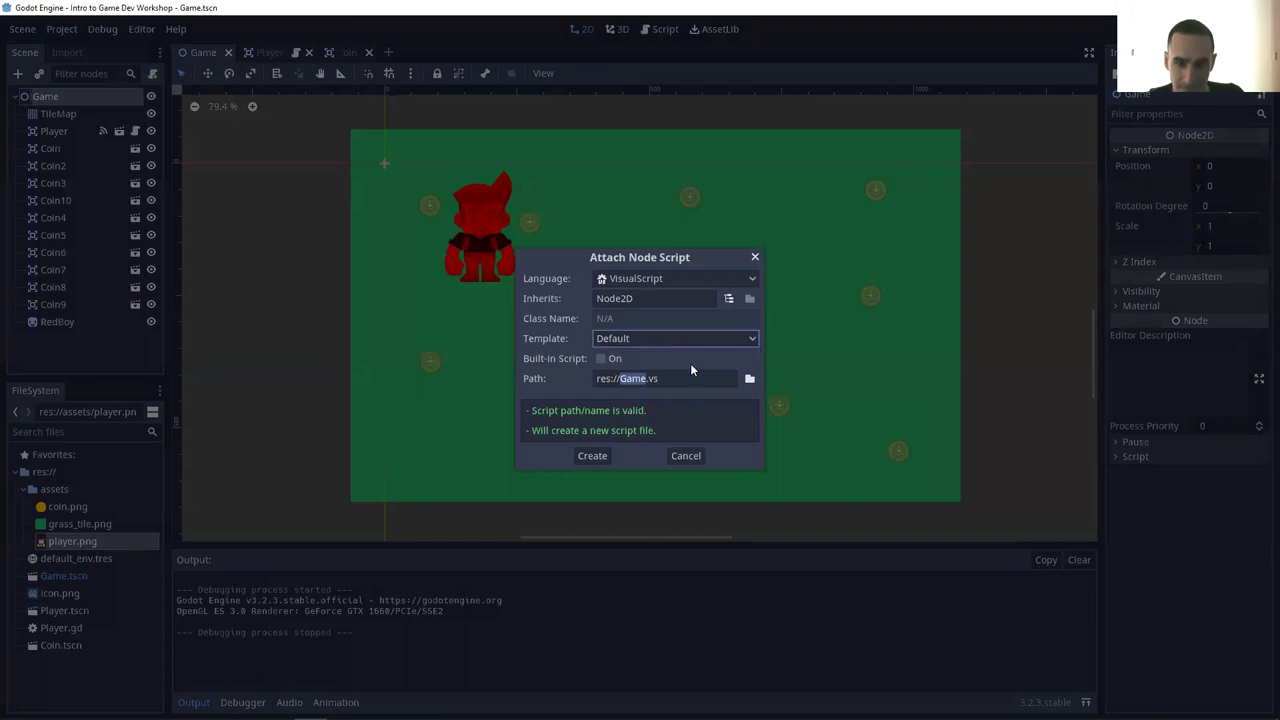
left_click(688, 278)
left_click(678, 330)
left_click(676, 340)
left_click(664, 388)
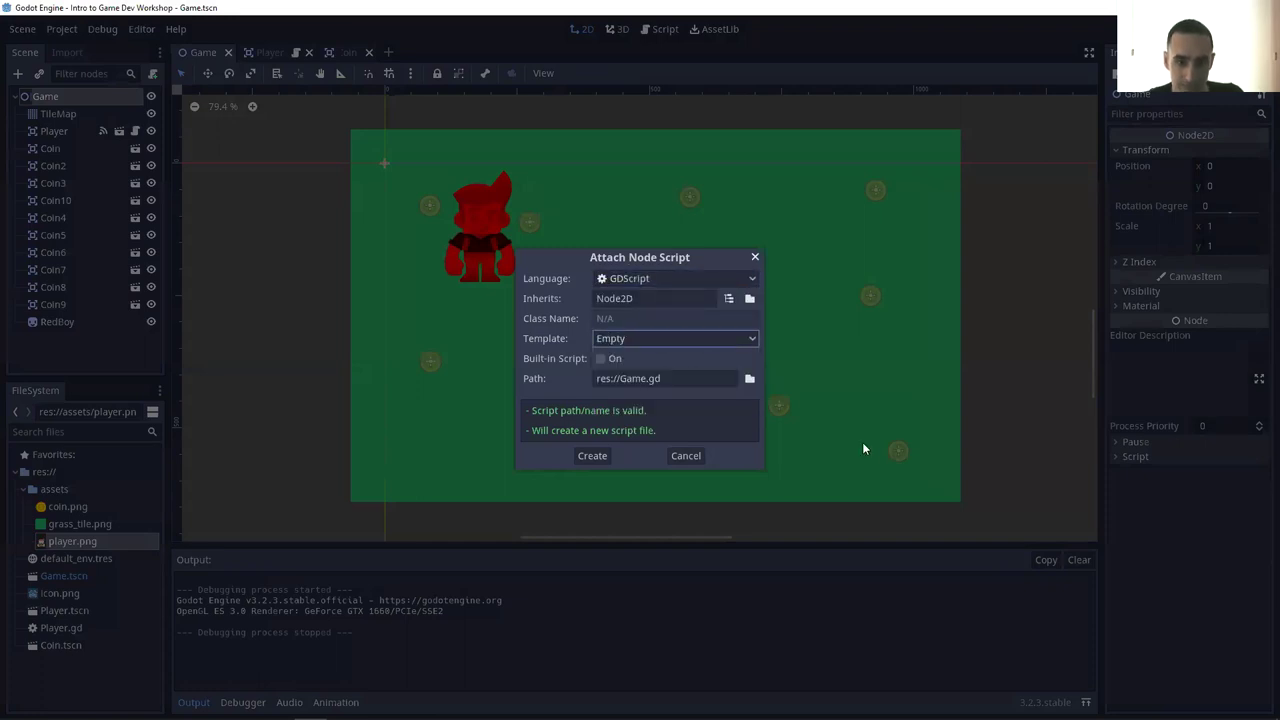
left_click(593, 456)
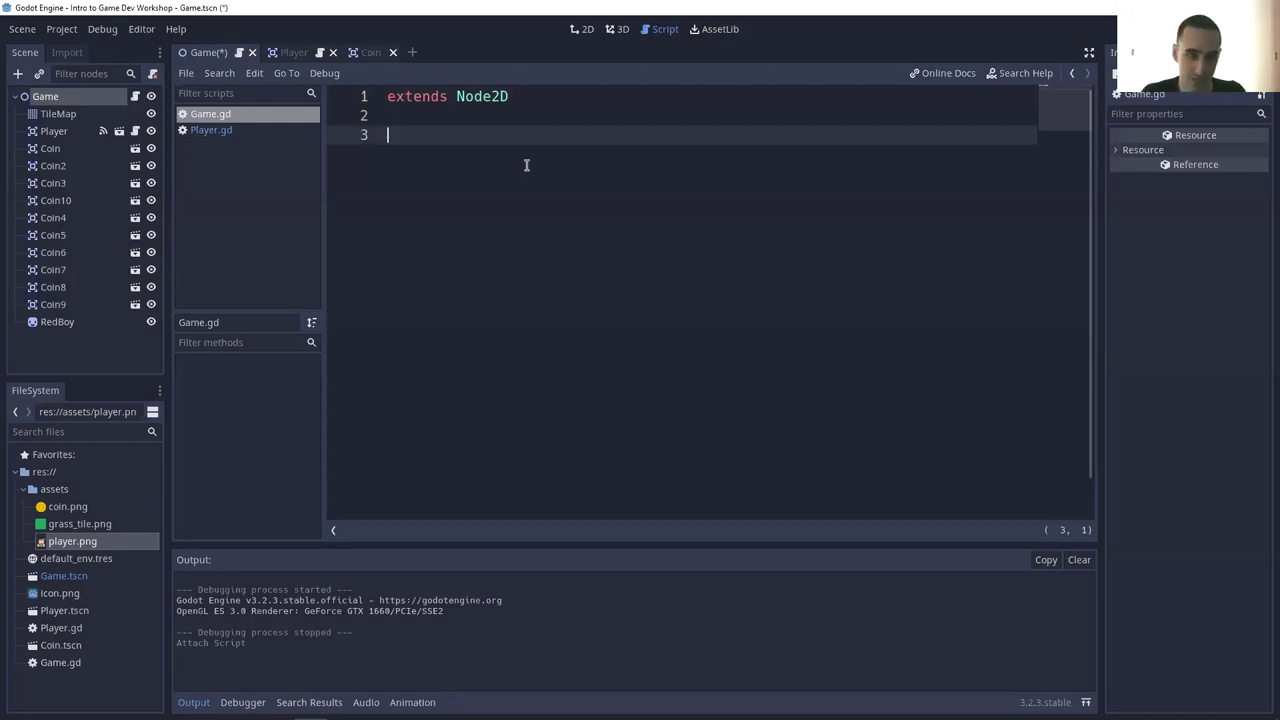
- Write 'onready var Coin = $Coin' and a '_ready()' function containing 'pass'
scroll(526, 165, "down", 2, "ctrl")
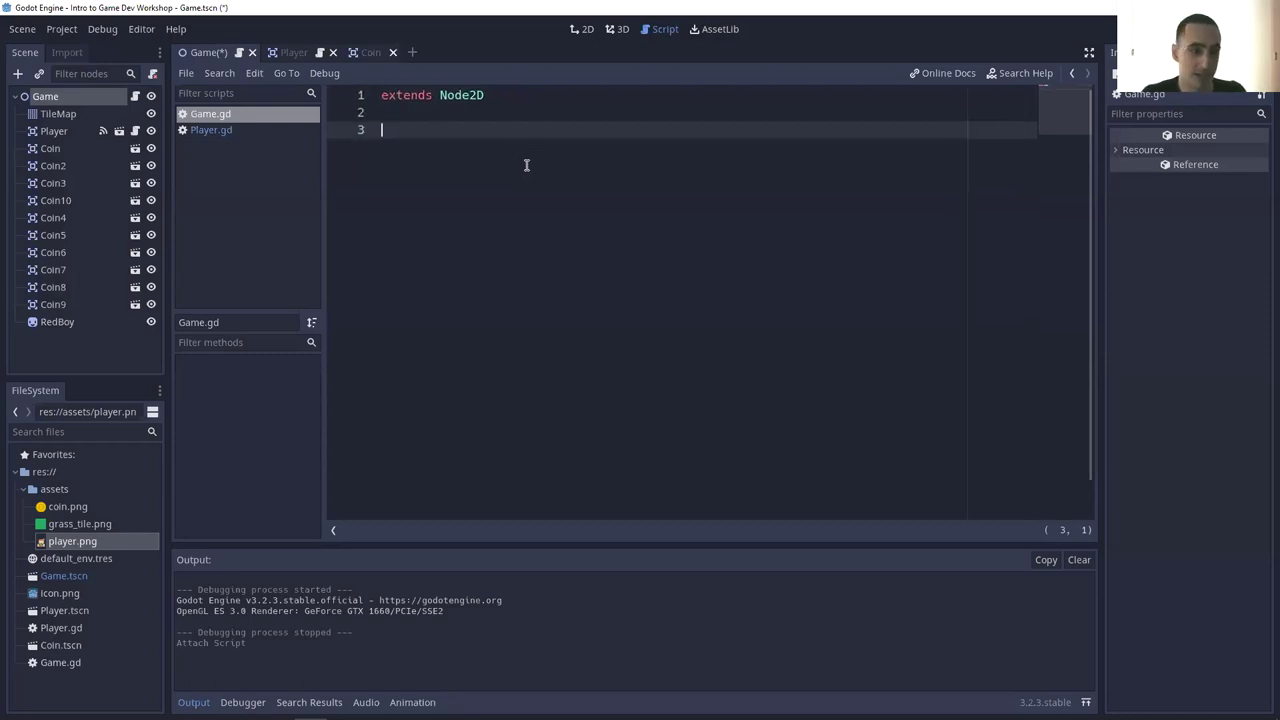
type("onr")
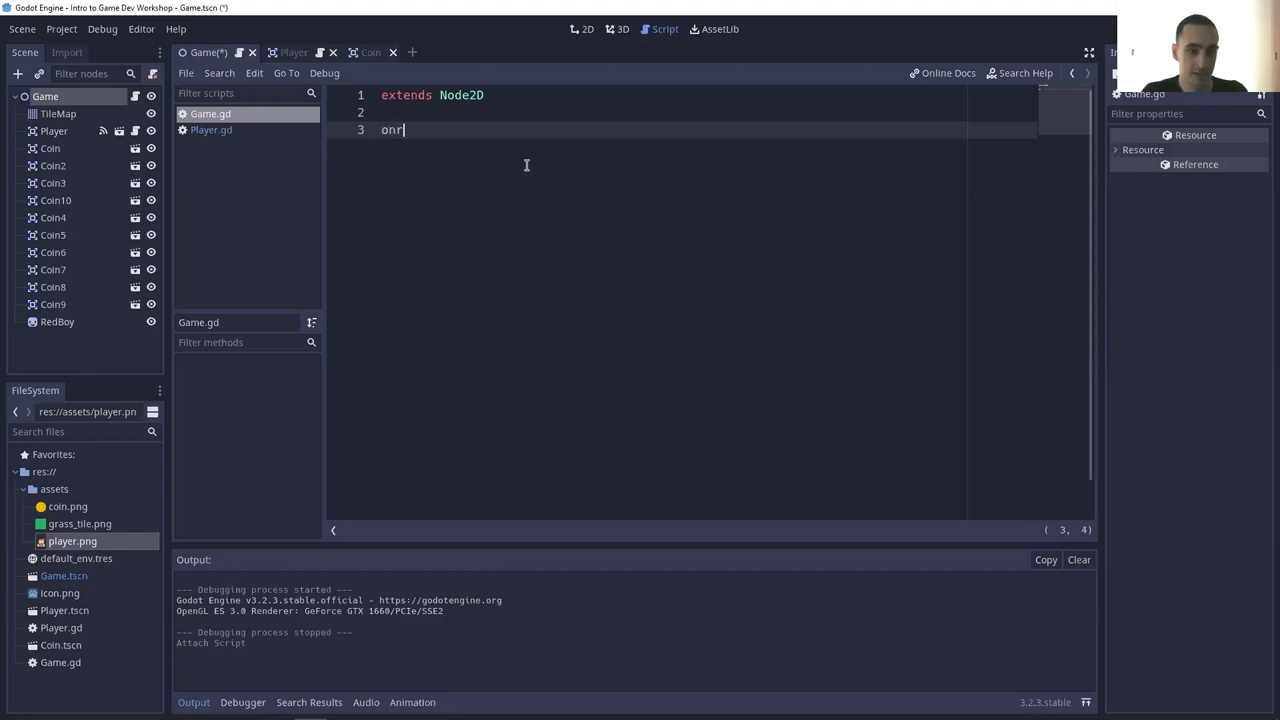
type("eady var Coin = ")
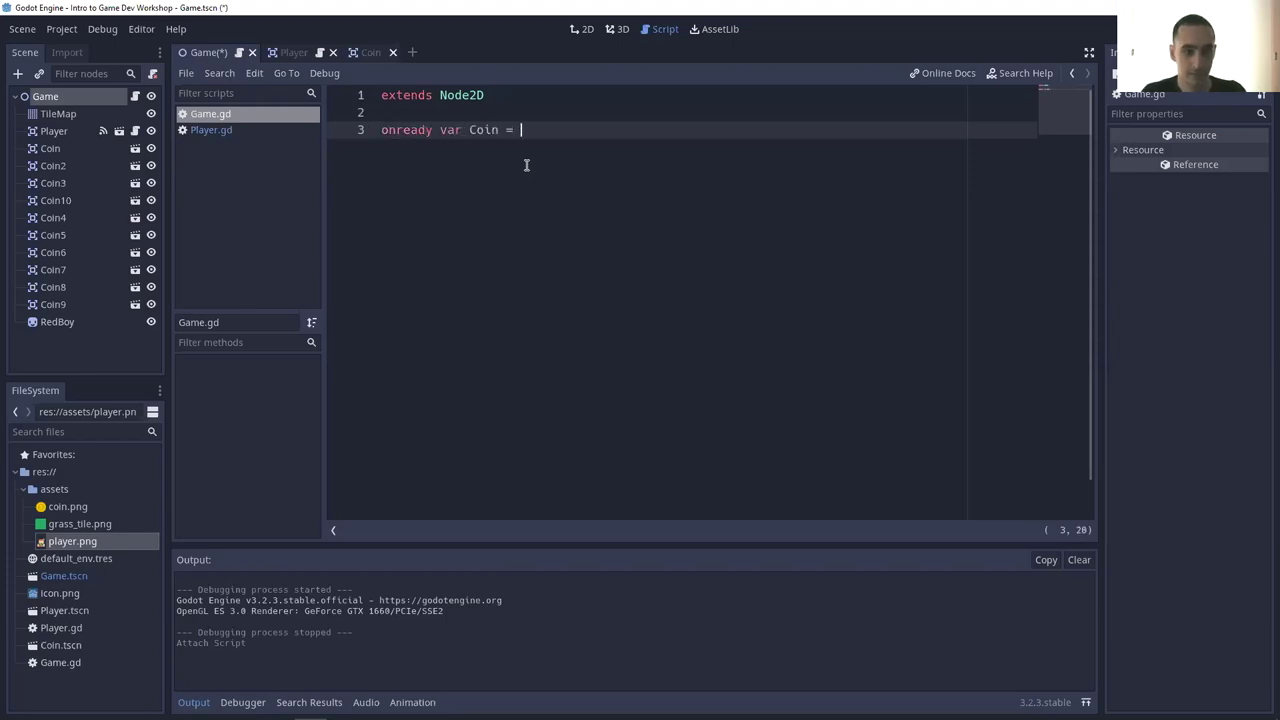
type("$Coin")
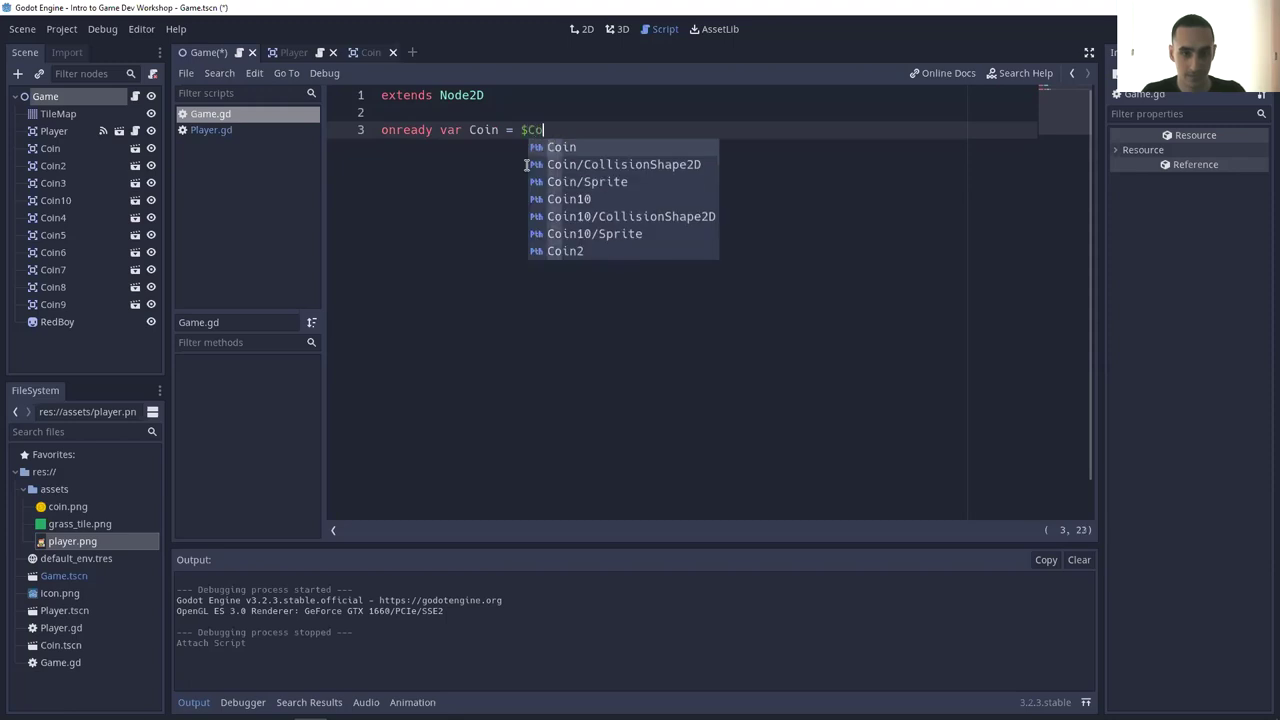
key("Return")
key("Return")
key("Return")
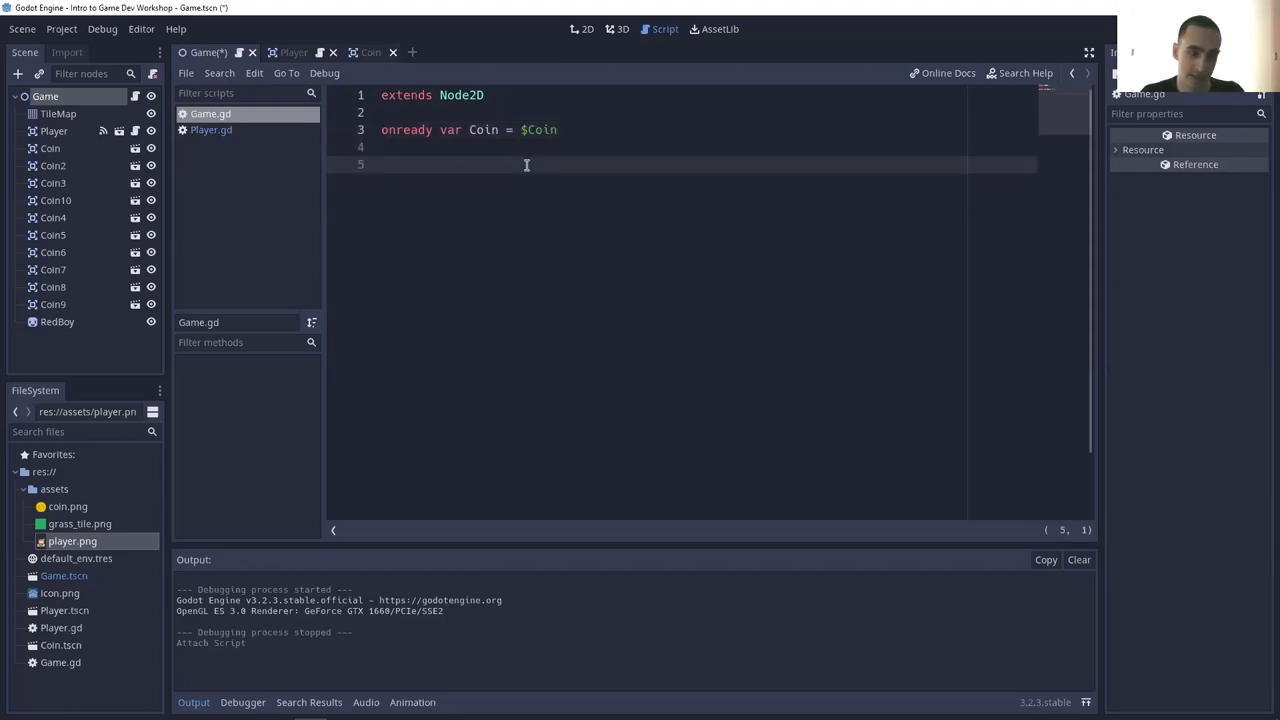
type("fund _")
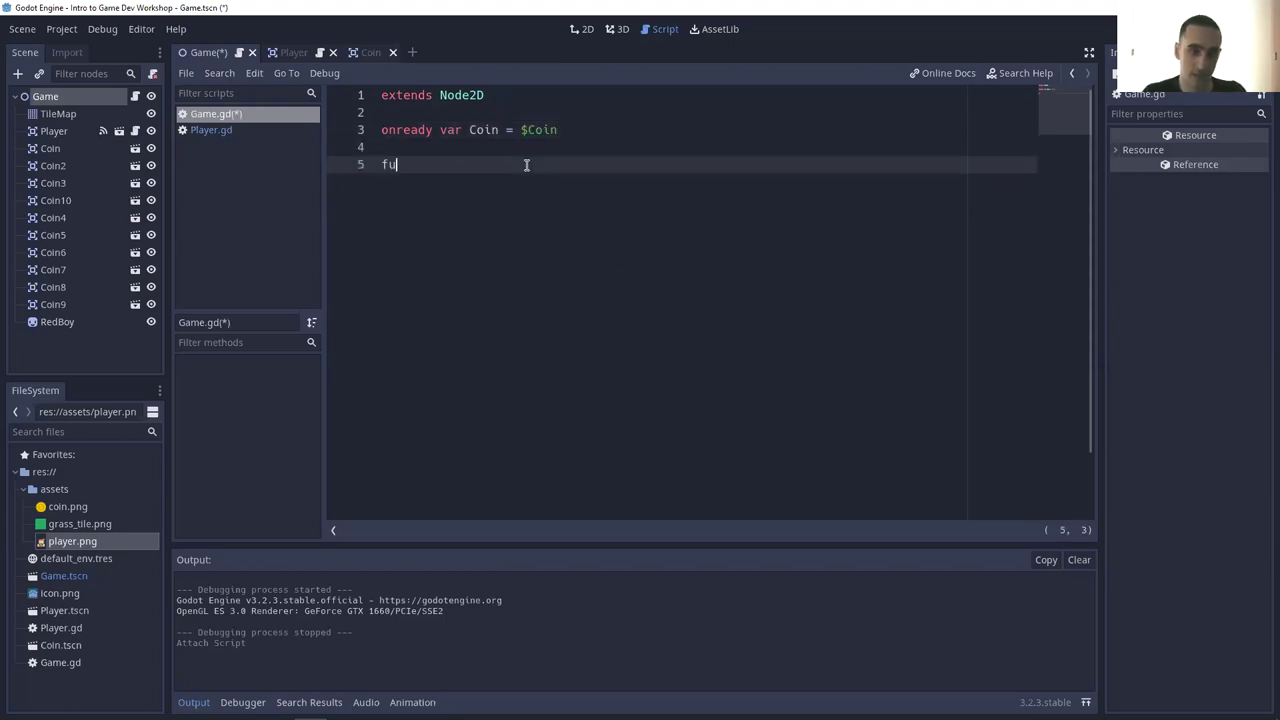
key("BackSpace")
key("BackSpace")
key("BackSpace")
type("c _")
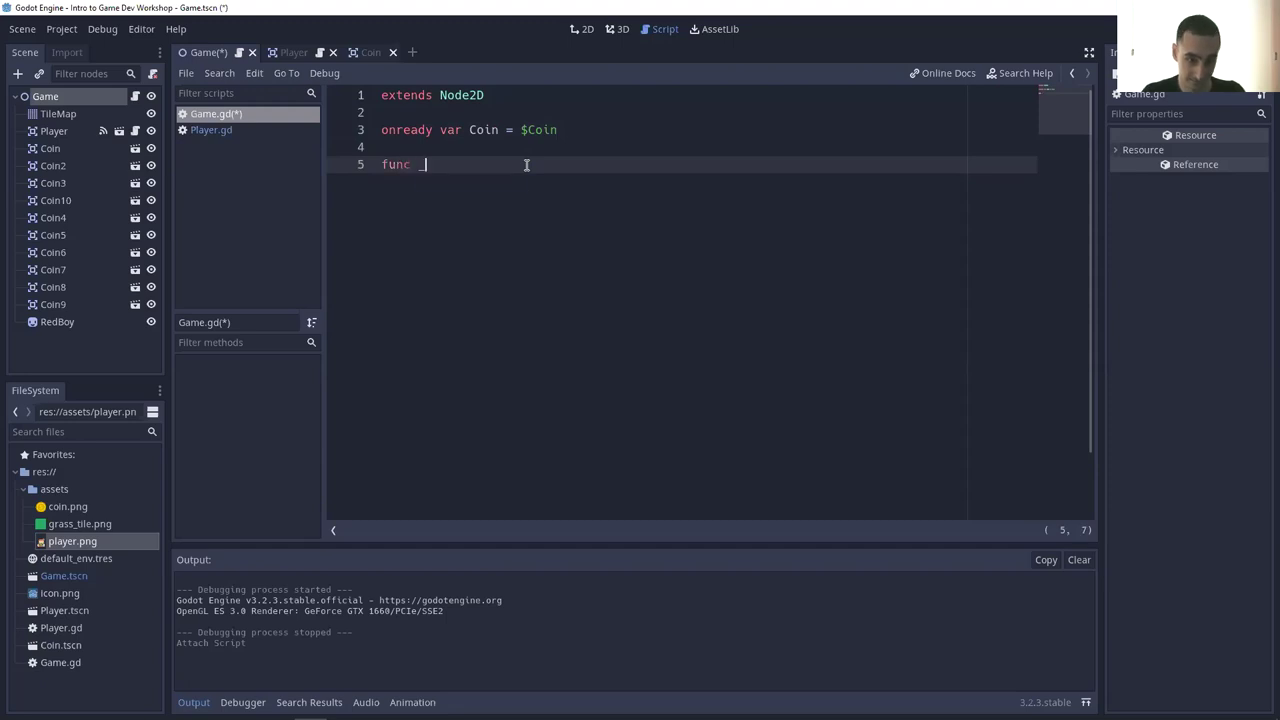
type("ready():")
key("Return")
type("pass")
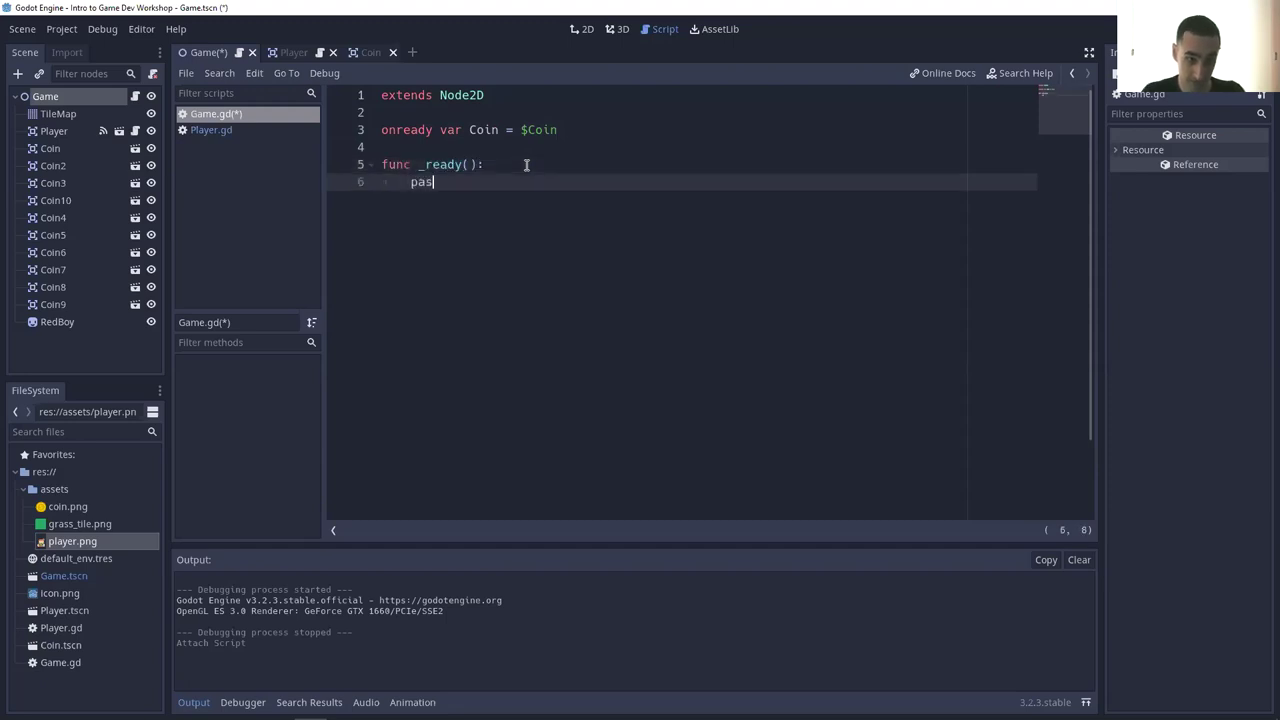
- Declare 'var number_of_coins = 10' above _ready and save the script
key("shift+Home")
key("shift+Up")
key("shift+Home")
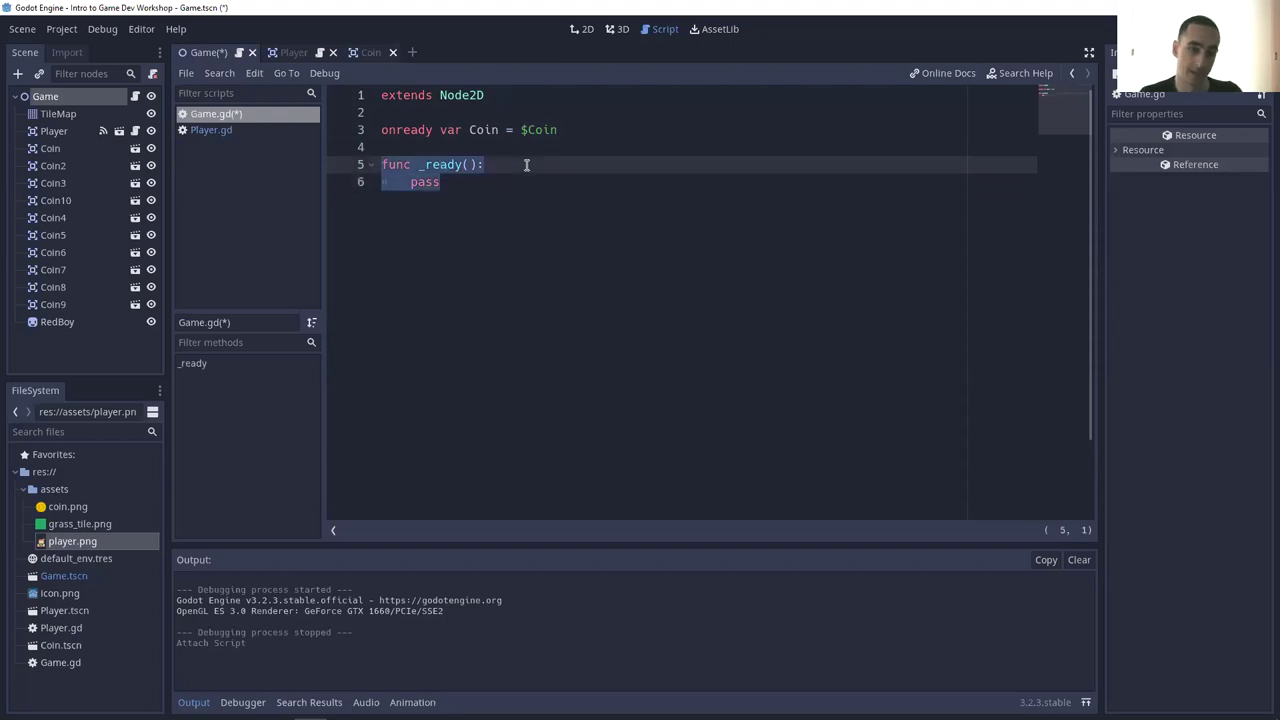
key("ctrl+End")
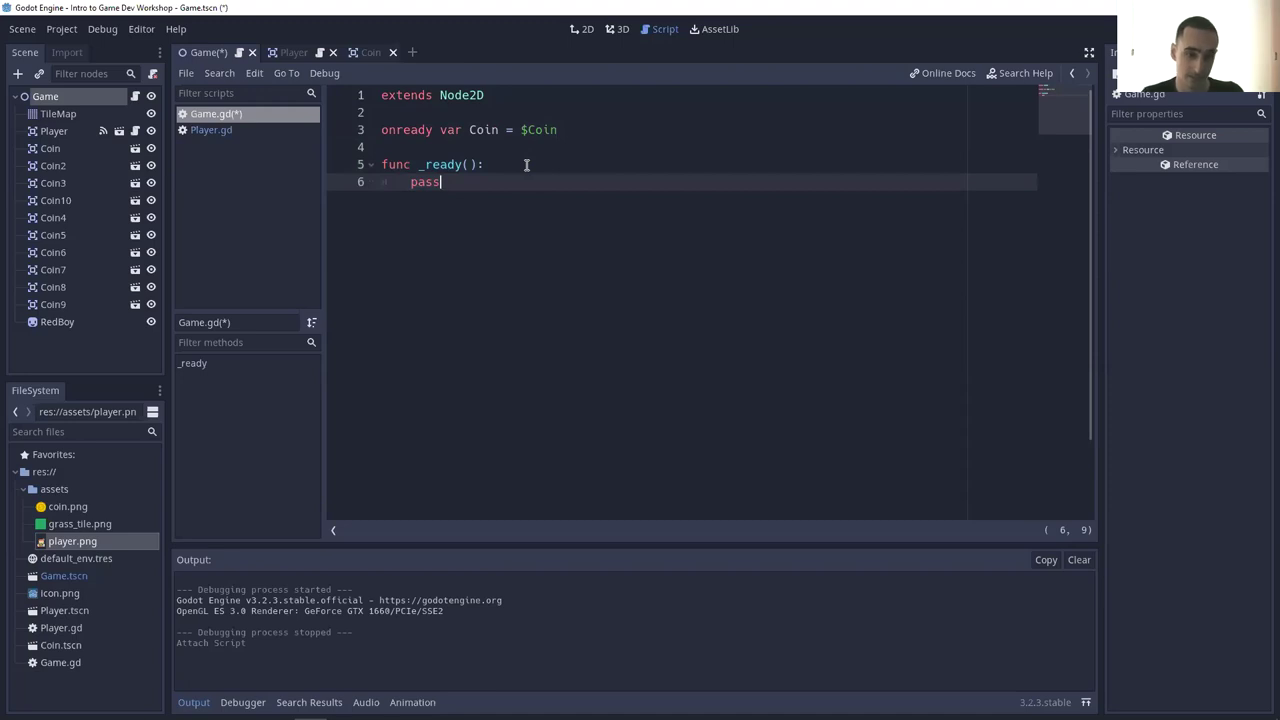
key("Up")
key("Up")
key("Return")
key("Return")
key("Up")
type("var ")
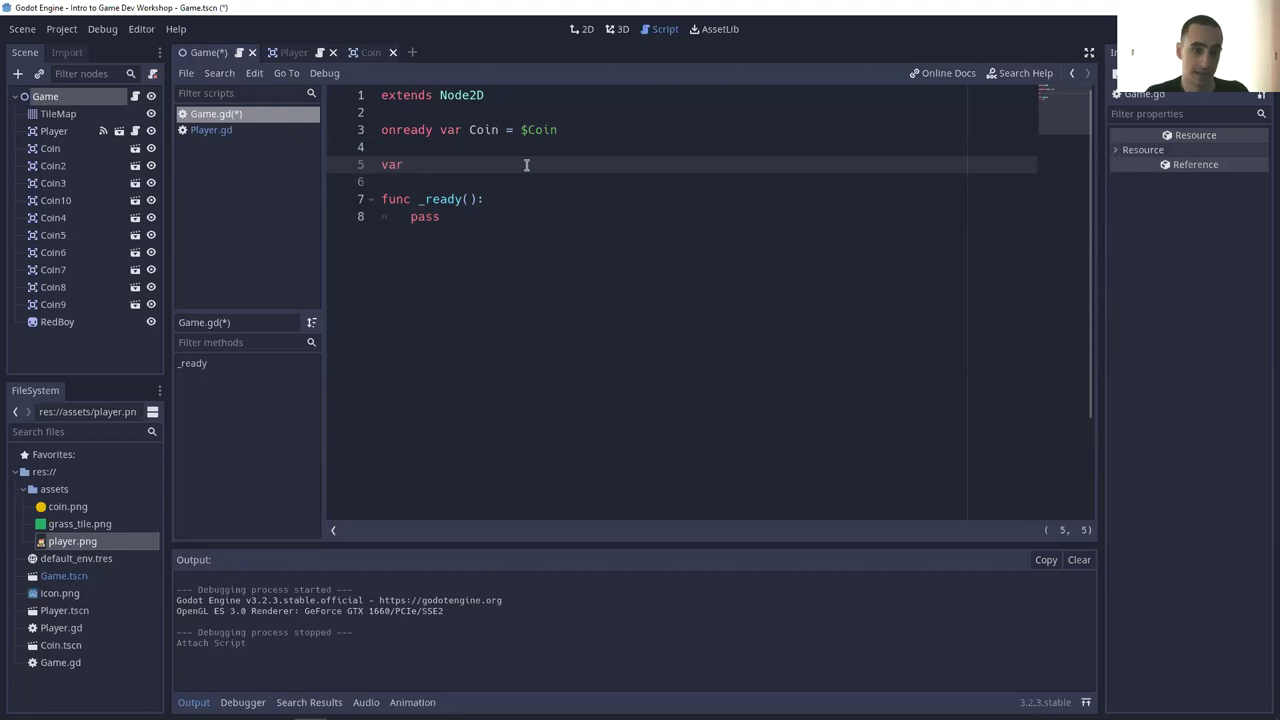
type("number")
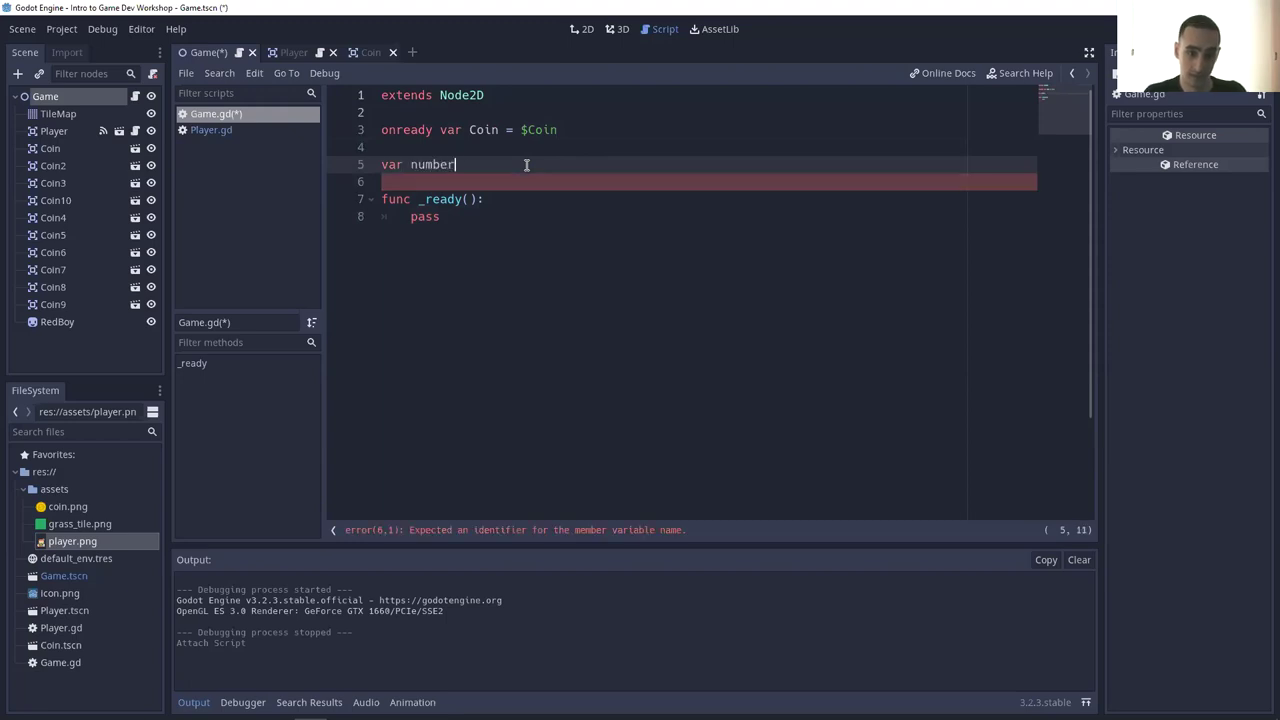
type("_of_coins = 10")
key("ctrl+s")
- Replace pass with a loop instancing Coin and setting global_position to Vector2(randi()%1024, randi()%600)
key("Down")
key("Down")
key("Down")
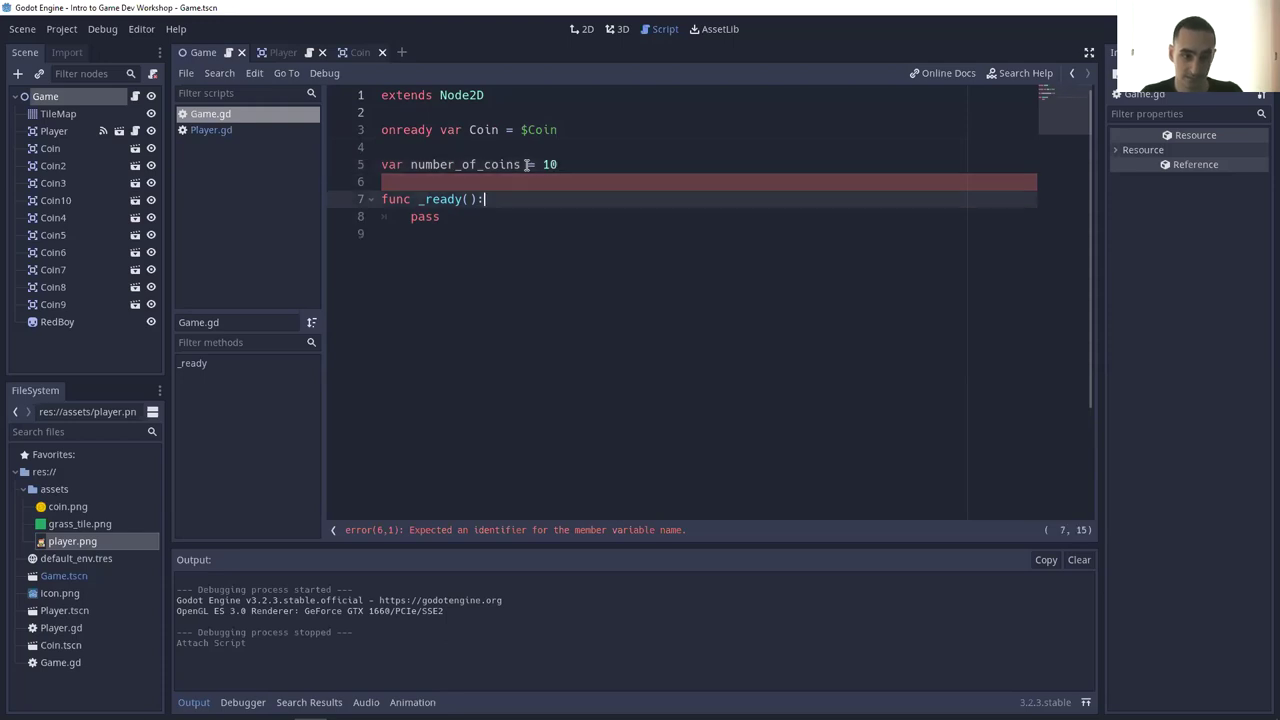
key("Home")
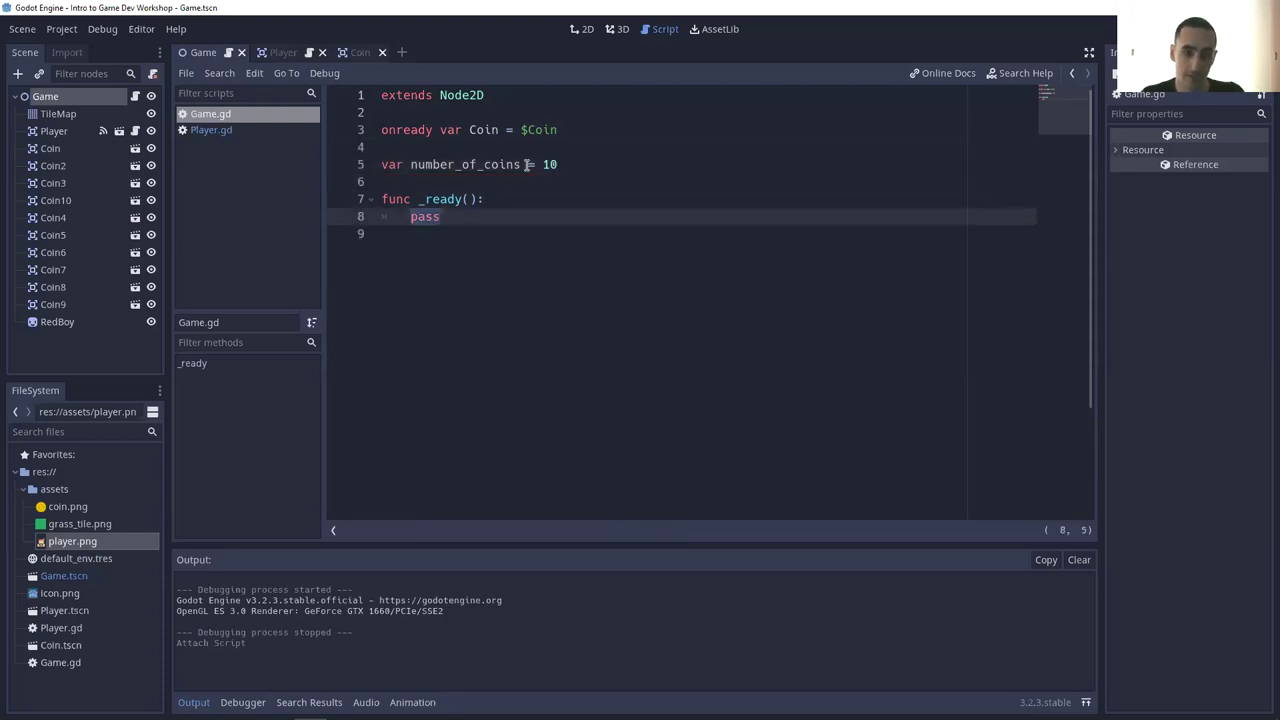
key("shift+End")
type("fo")
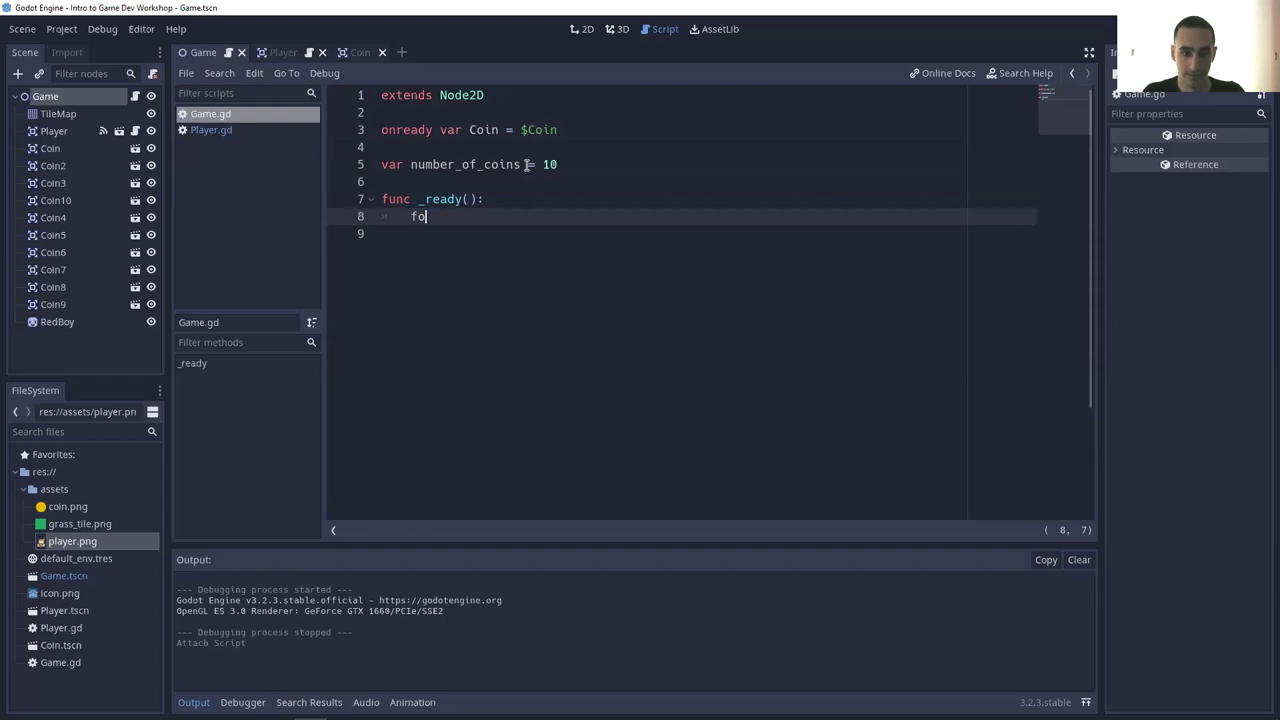
type("r i in range")
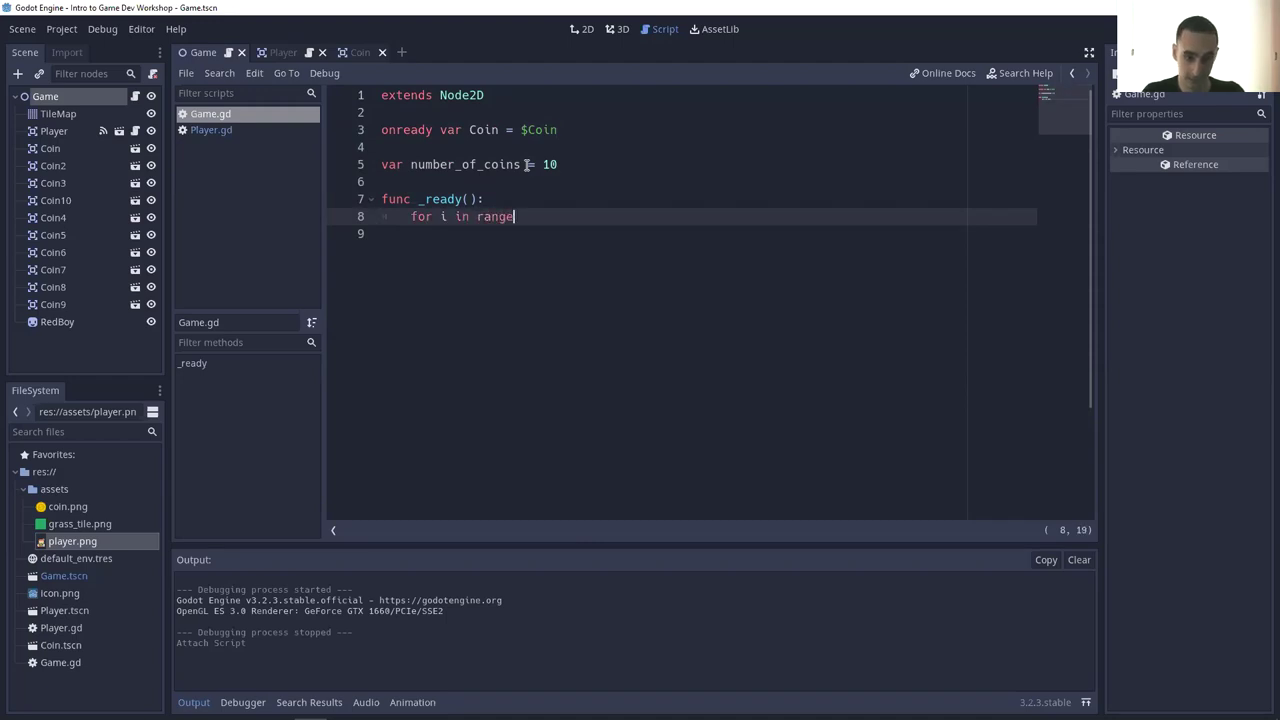
type("(number_of_coins):")
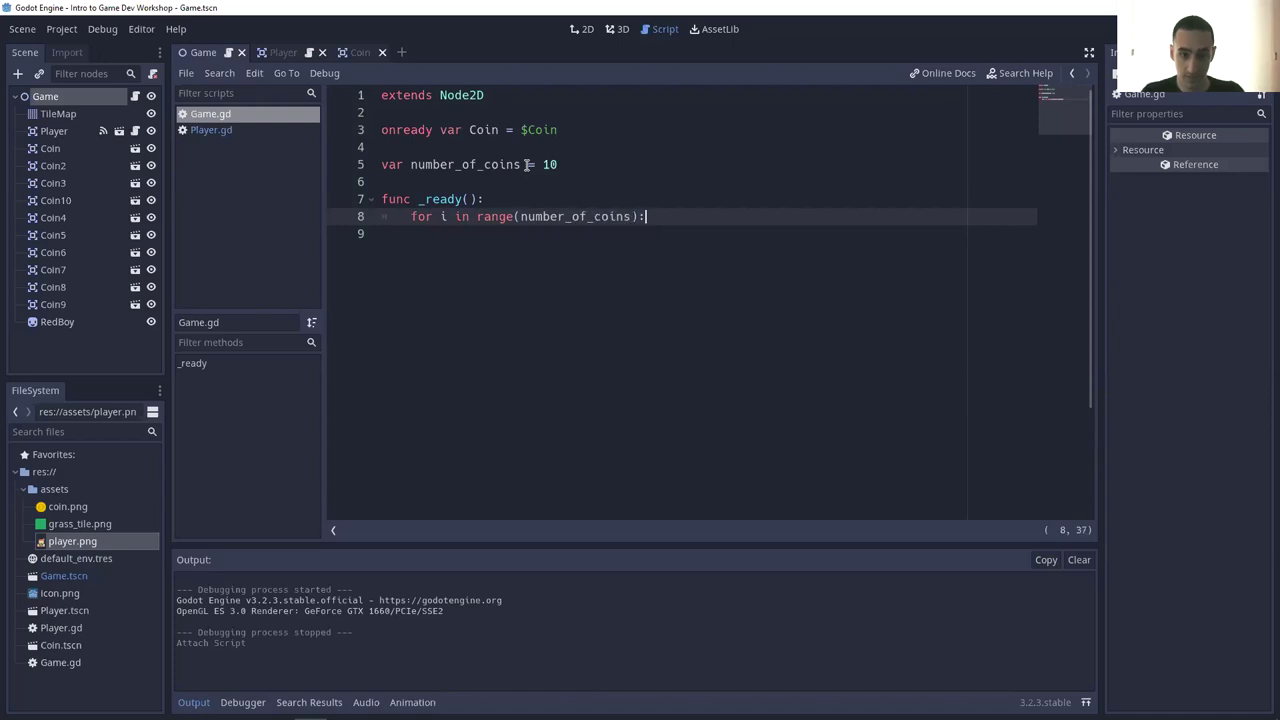
key("Return")
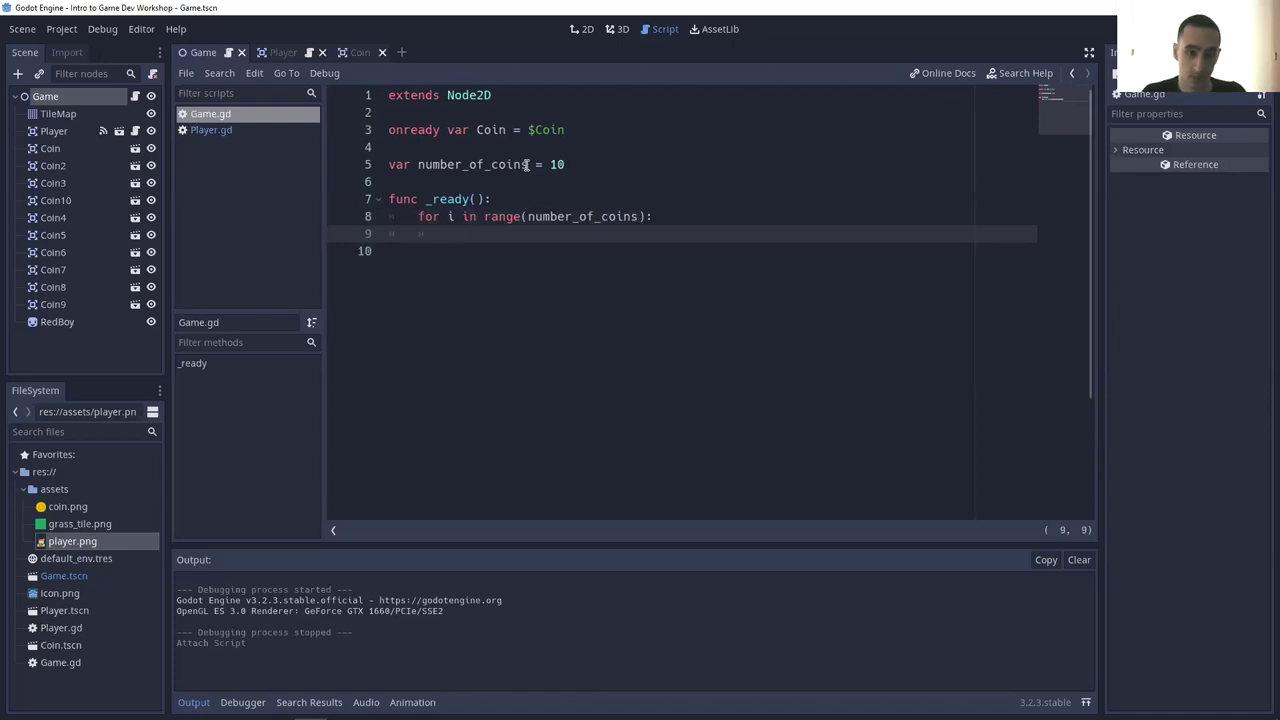
type("var coin = Coin.instance()")
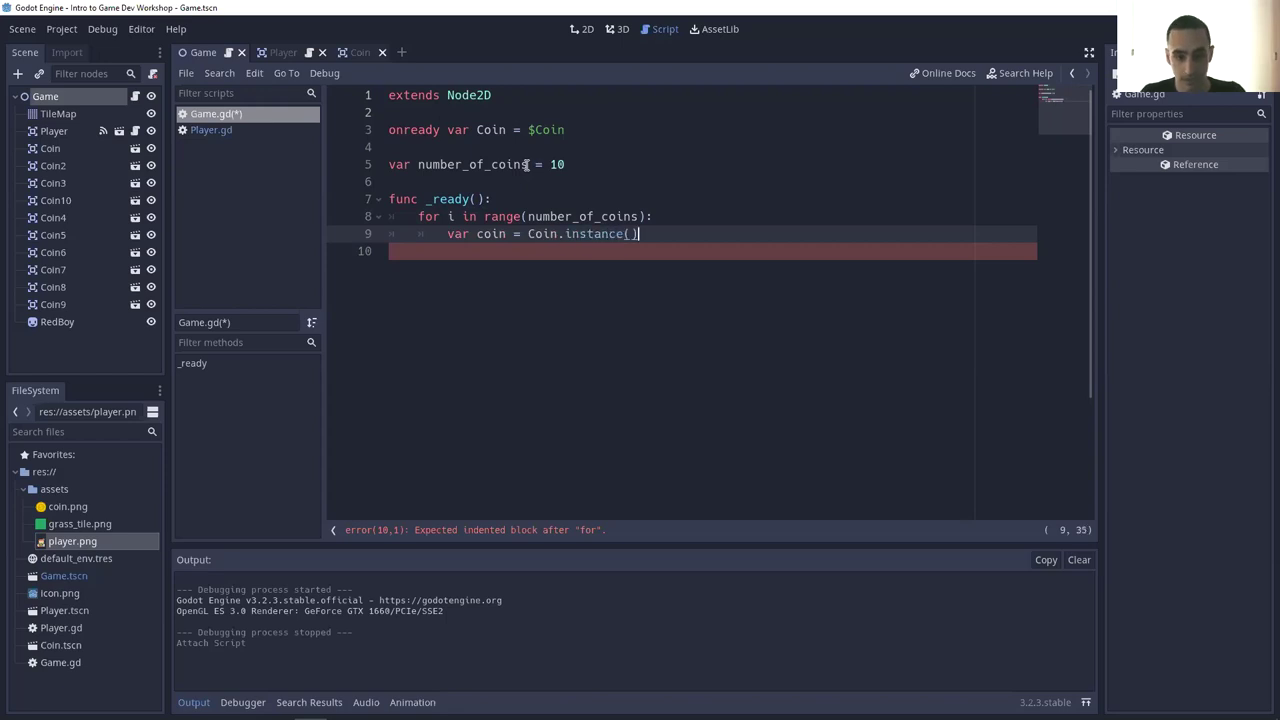
key("Return")
type("coin")
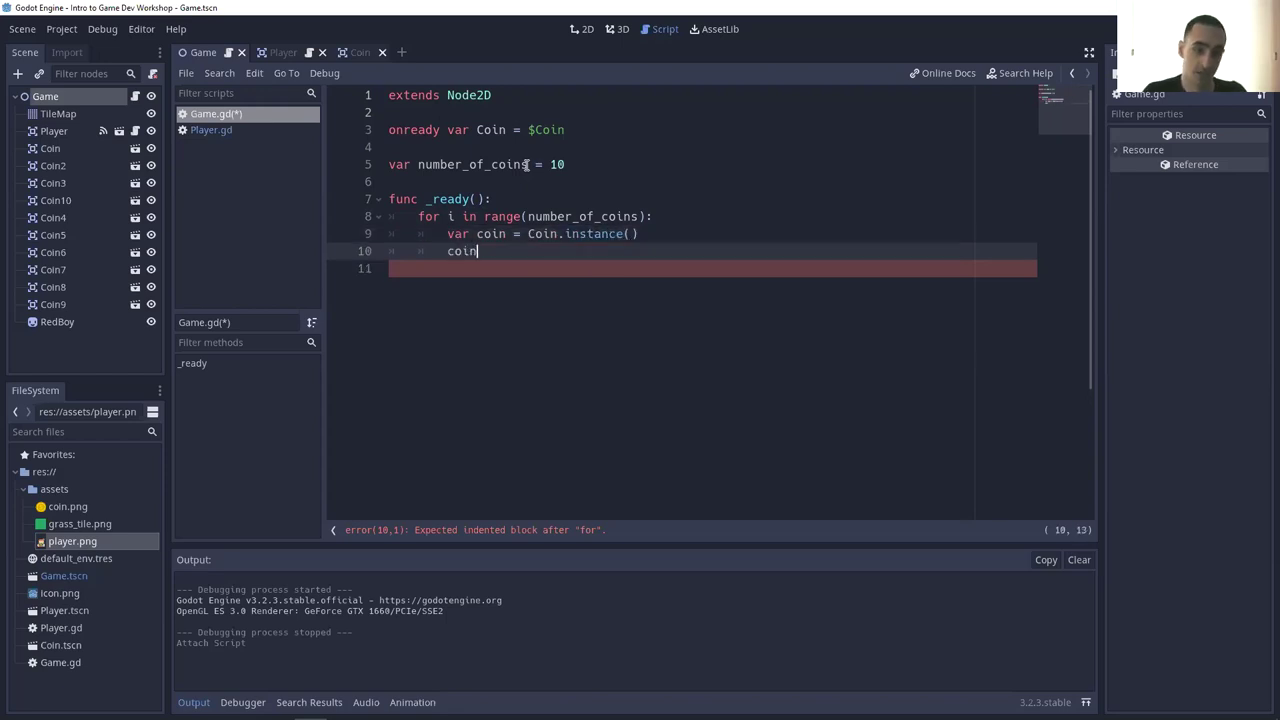
type(".global_po")
key("BackSpace")
key("BackSpace")
type("global")
key("Return")
type("= ran")
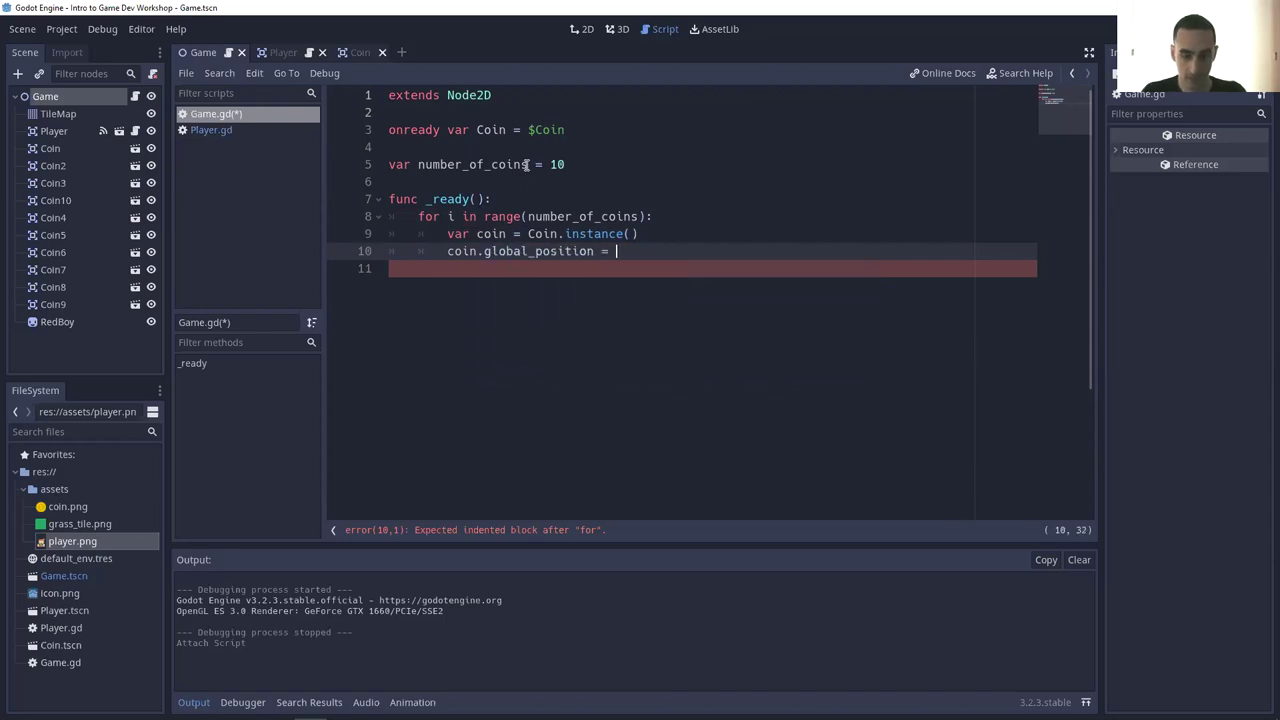
key("BackSpace")
key("BackSpace")
key("BackSpace")
type("Vect")
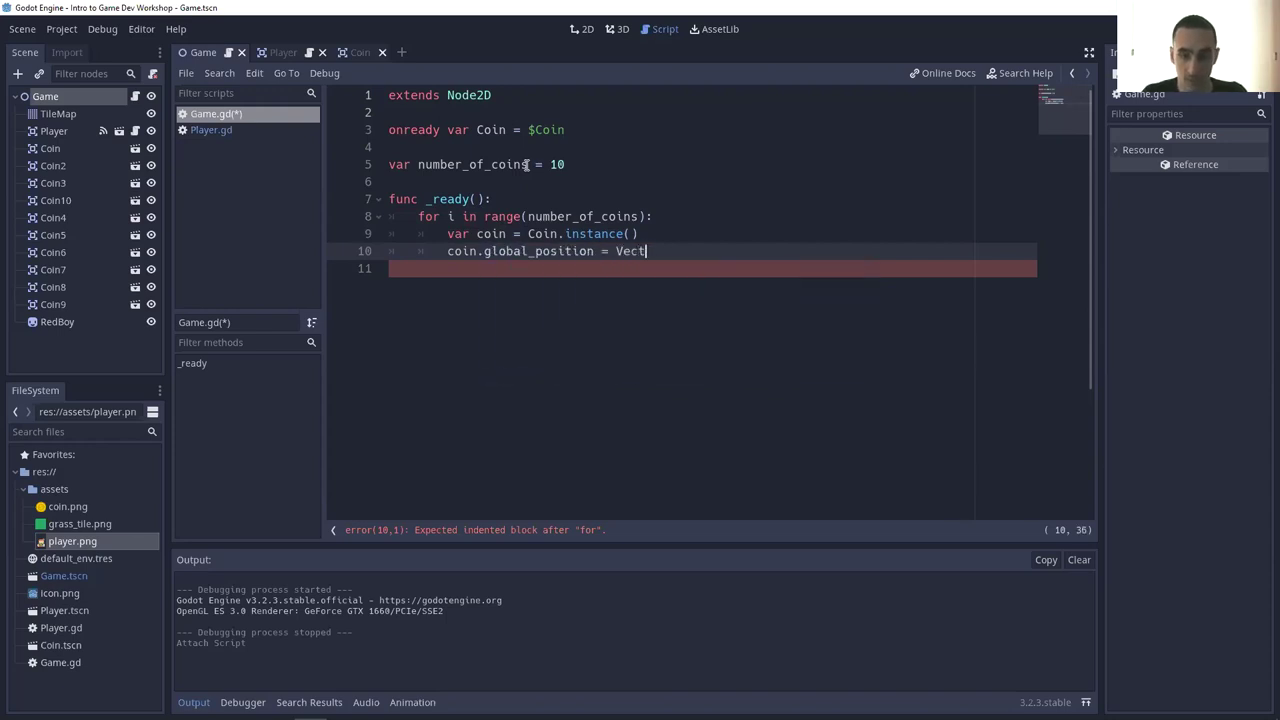
type("or2(randi")
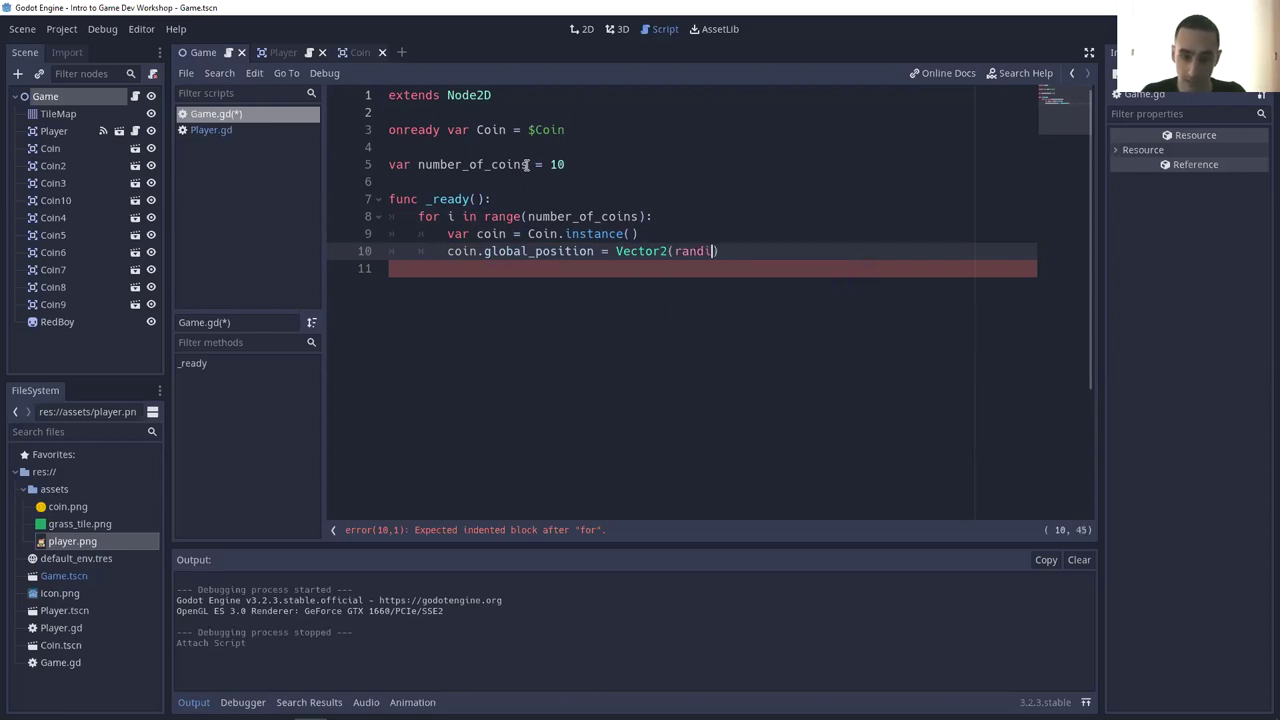
type("()%")
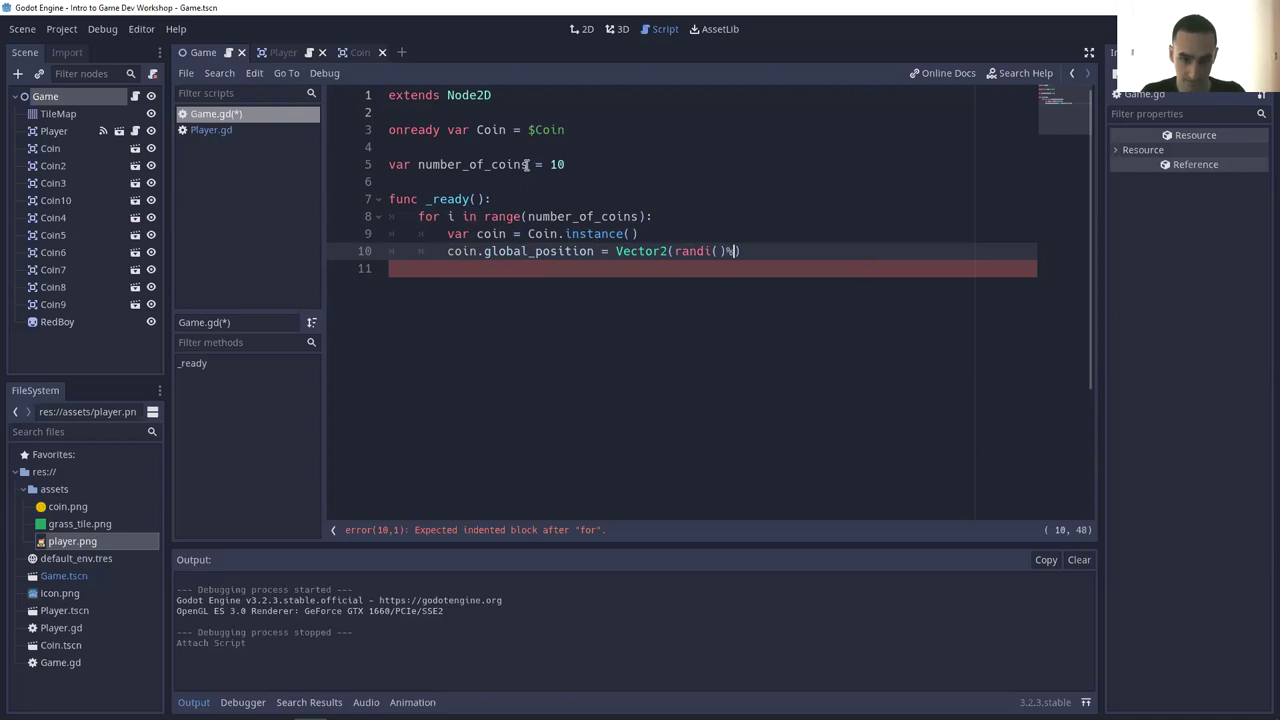
type("1024, ")
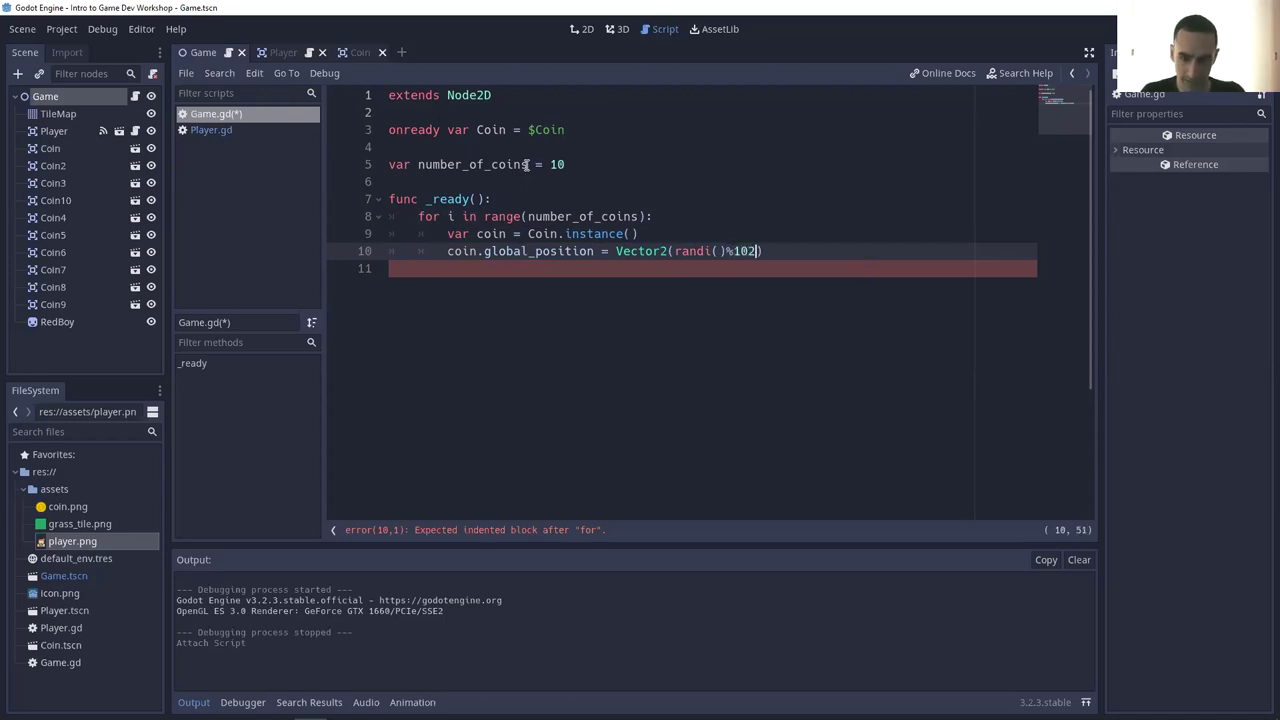
type("randi()")
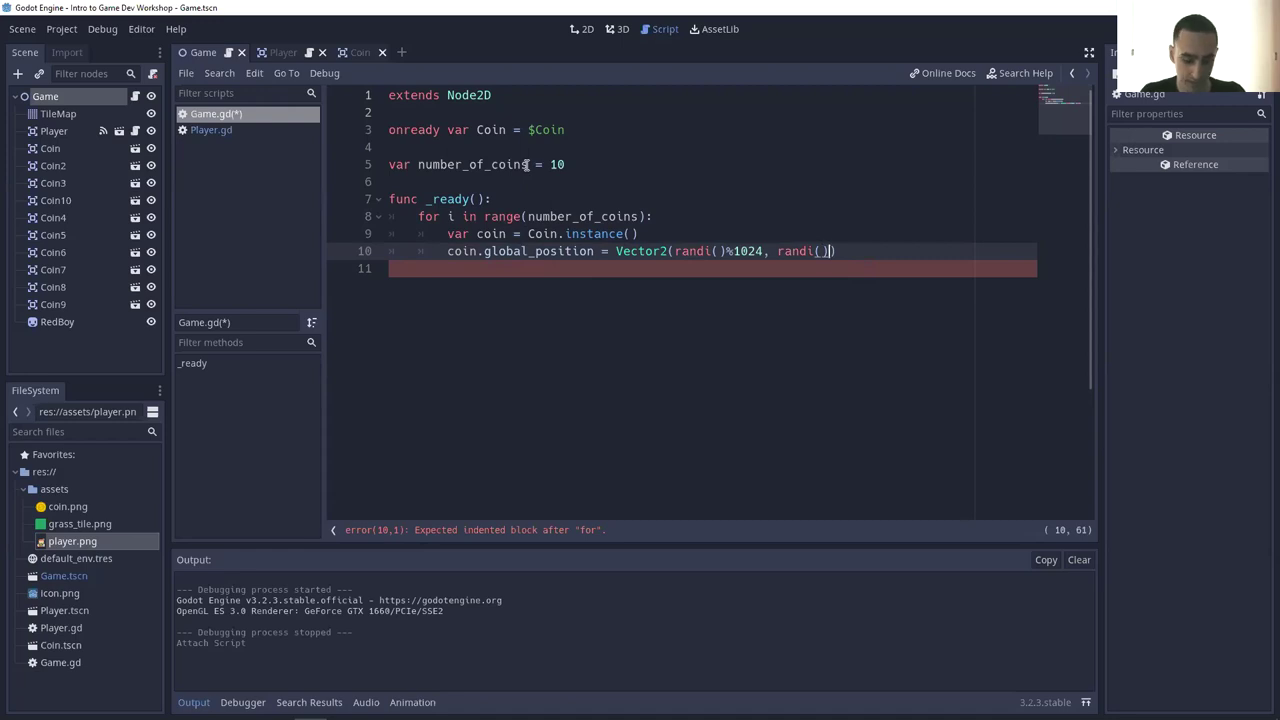
type("%600)")
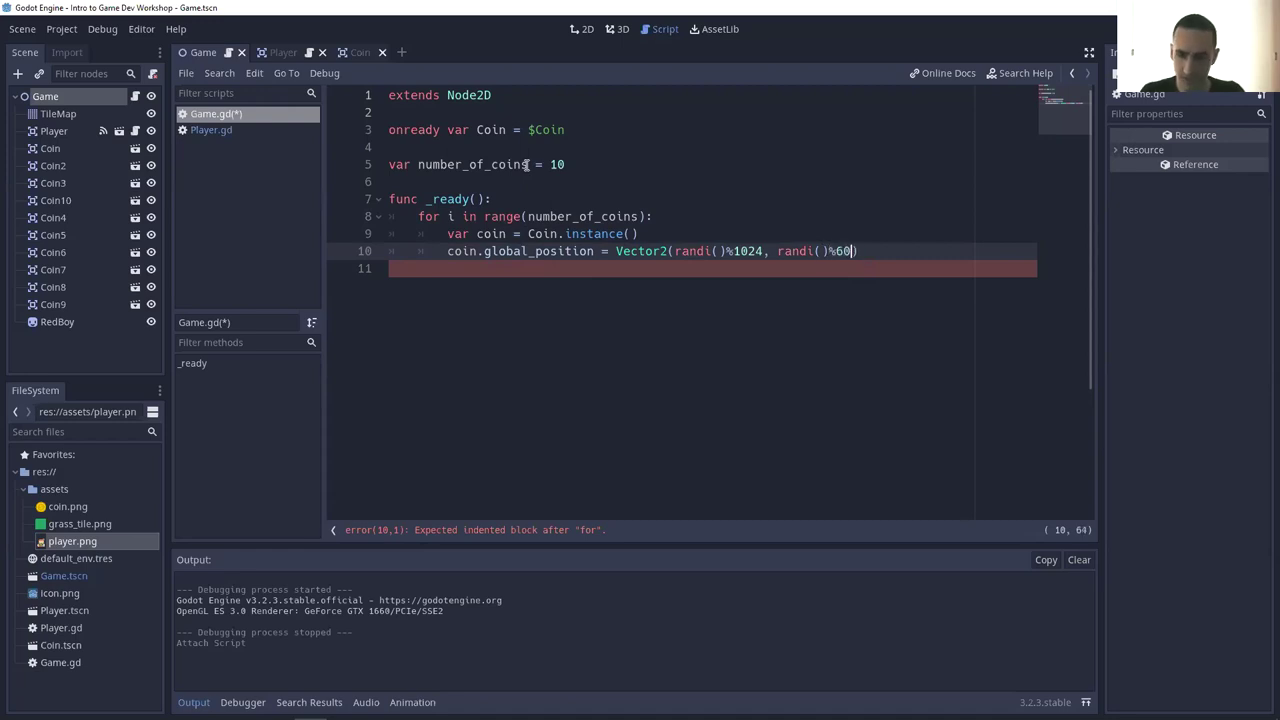
- Add 'add_child(coin)' inside the loop, save, and run the game with F5
key("Return")
key("Up")
key("Home")
key("Return")
key("Up")
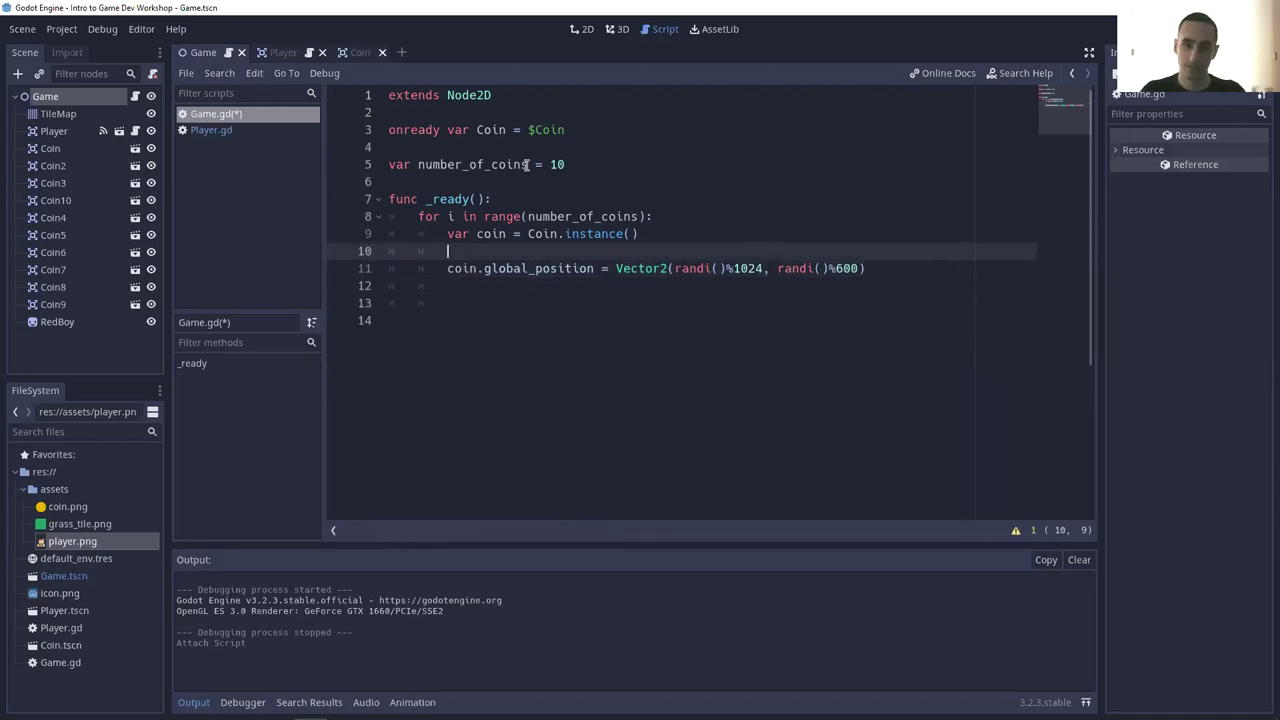
type("add_child(coin)")
key("ctrl+s")
key("End")
key("F5")
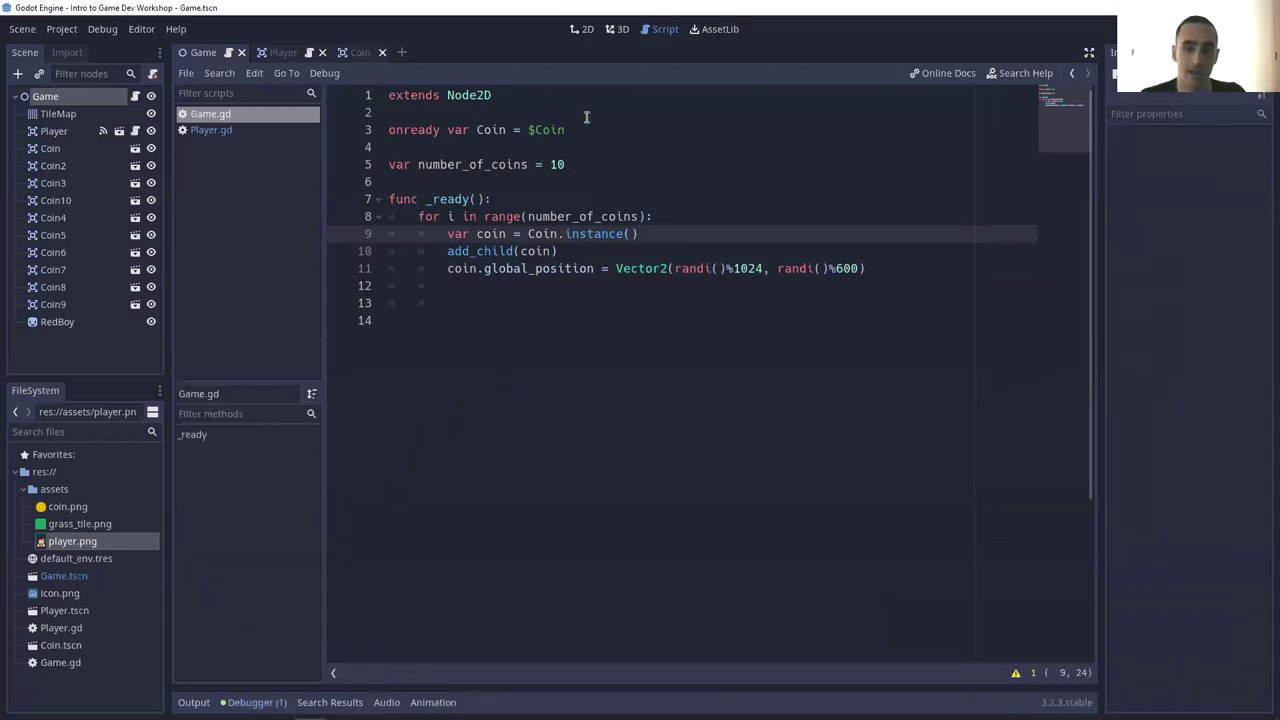
- Replace $Coin with preload("res://Coin.tscn") and test-run the game
left_click(590, 126)
key("End")
key("ctrl+shift+Left")
key("ctrl+shift+Left")
type("preloa")
type("d(\"")
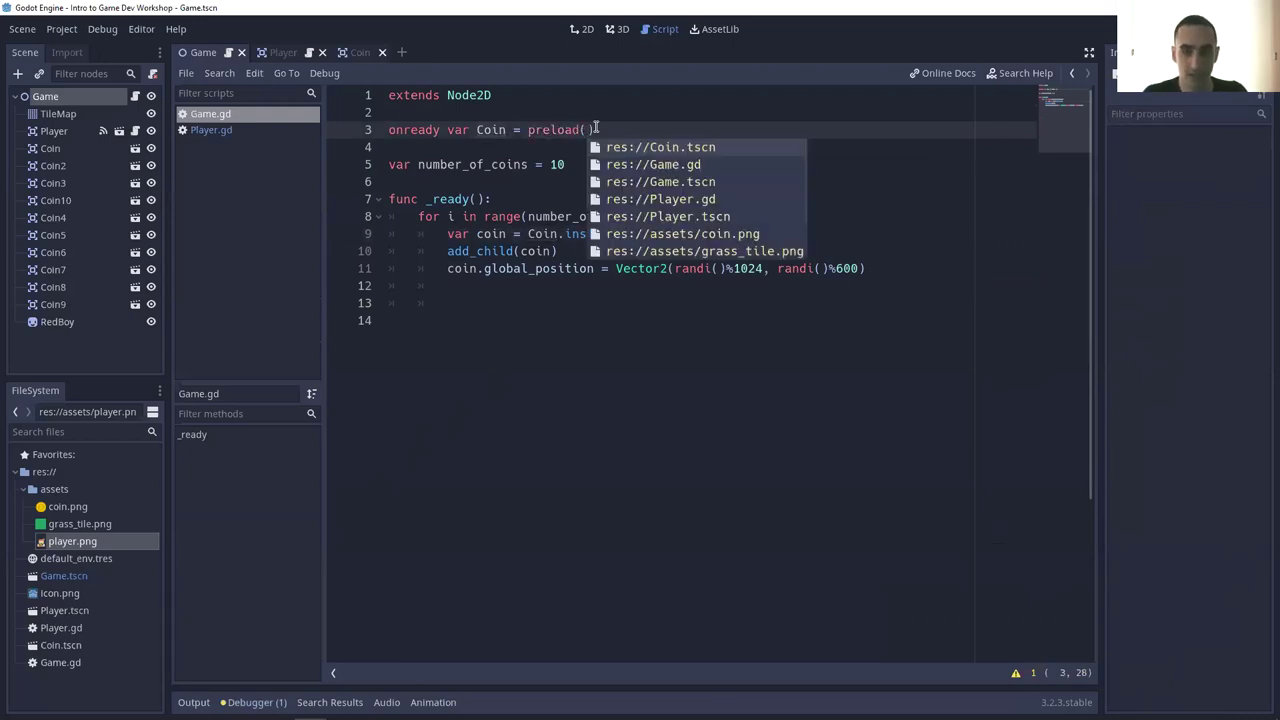
key("Return")
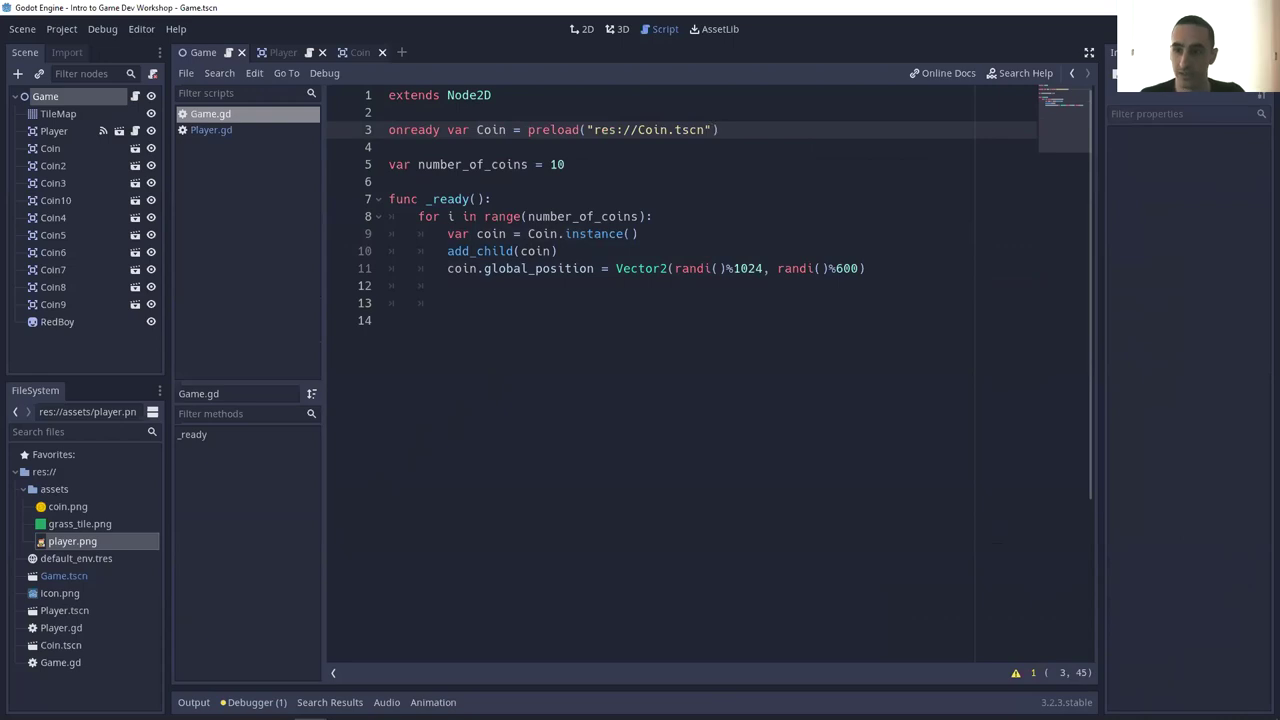
key("F5")
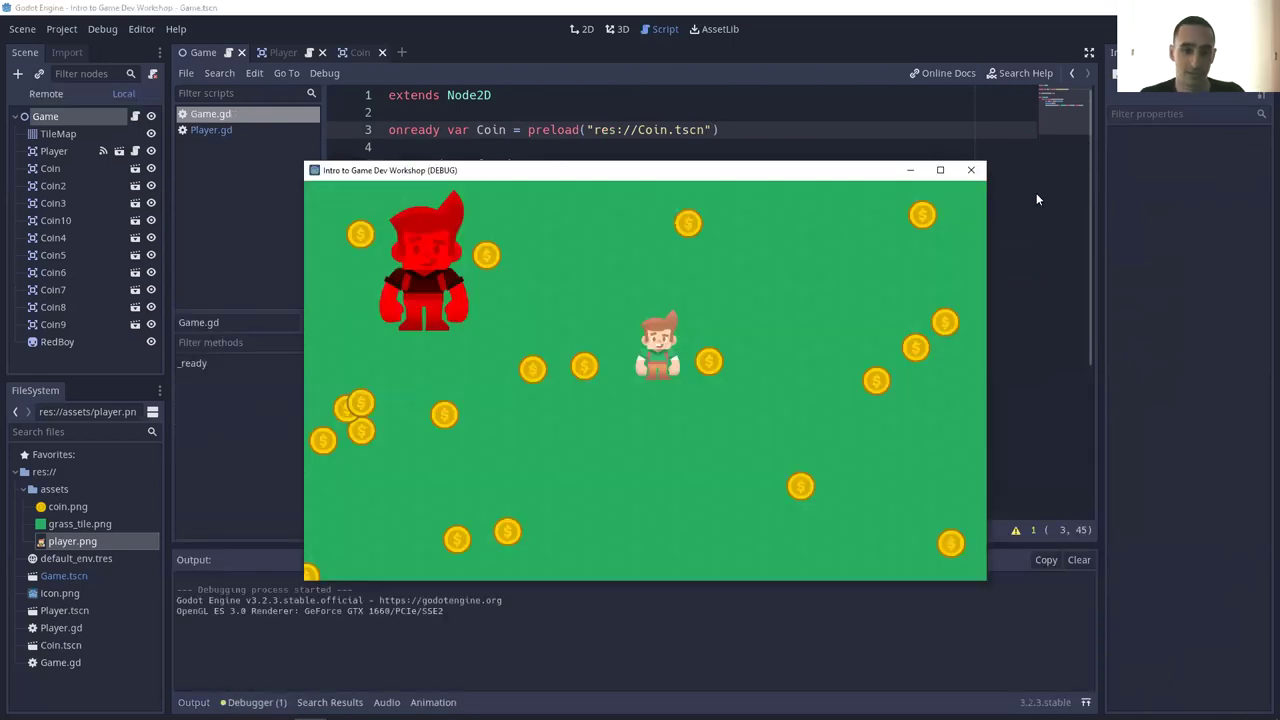
left_click(970, 170)
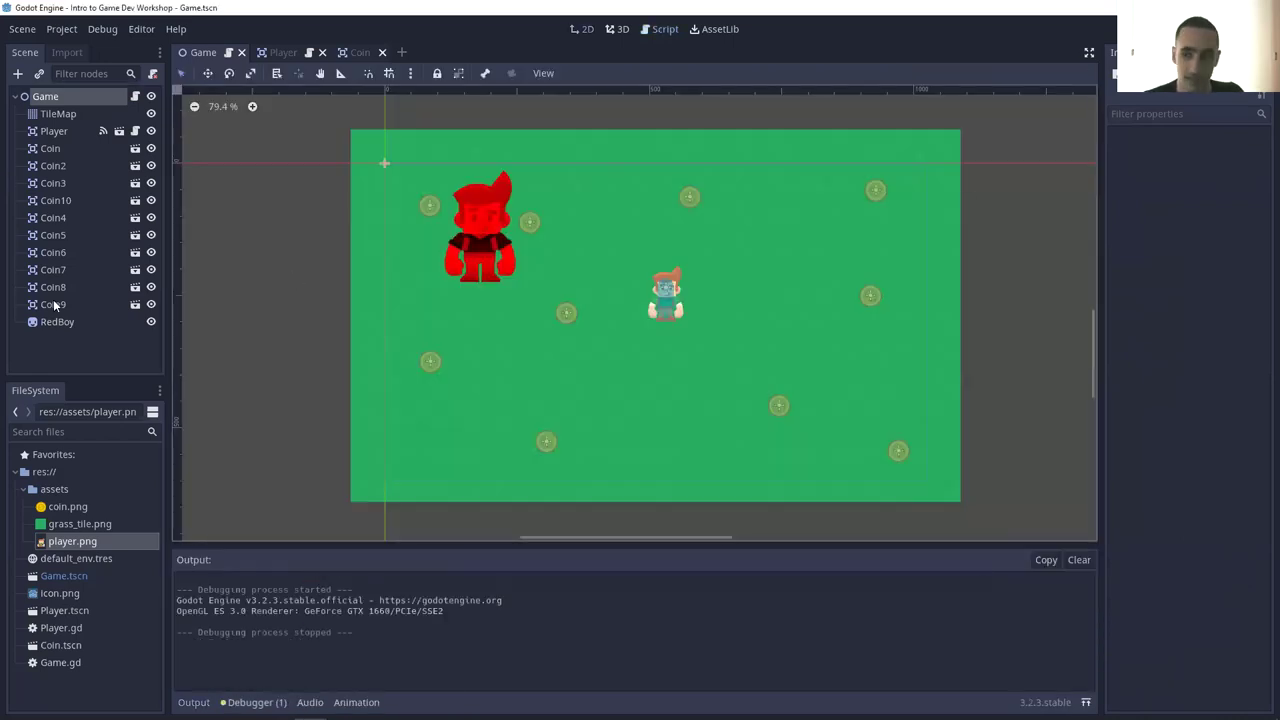
- Delete the ten hand-placed nodes Coin to Coin9, then save and run the game again
left_click(55, 305)
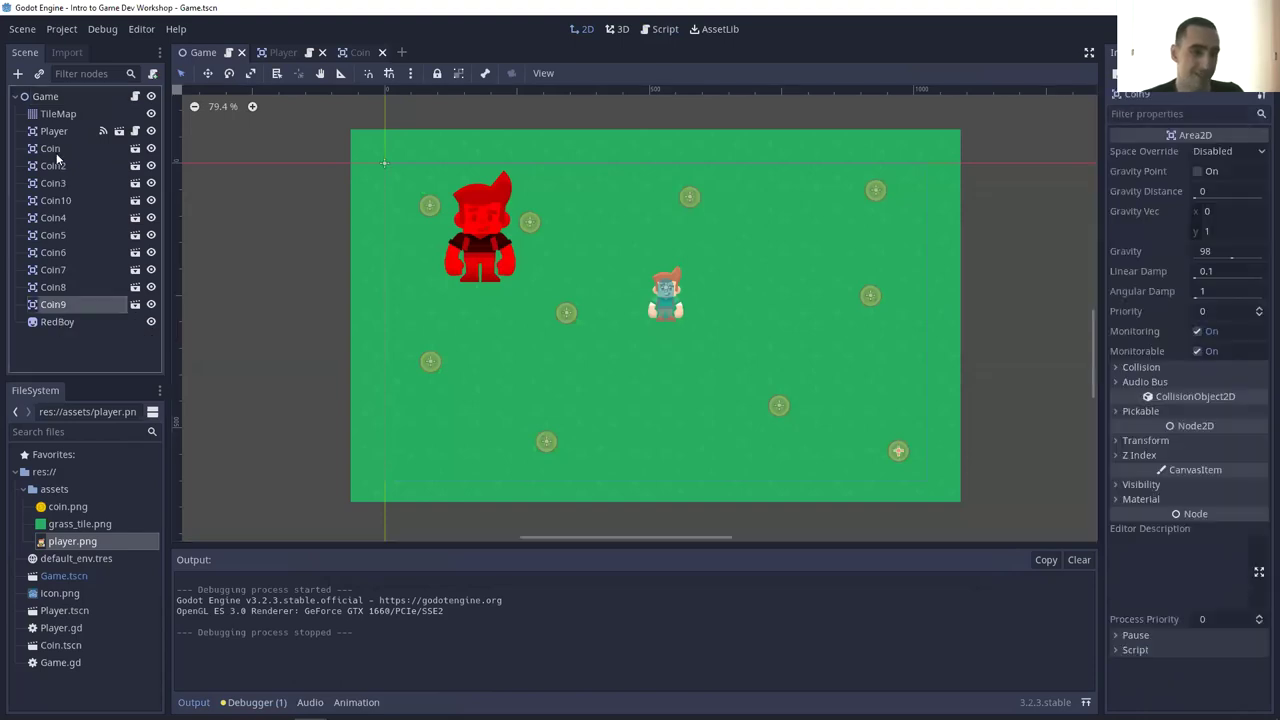
left_click(55, 150, "shift")
key("Delete")
key("Return")
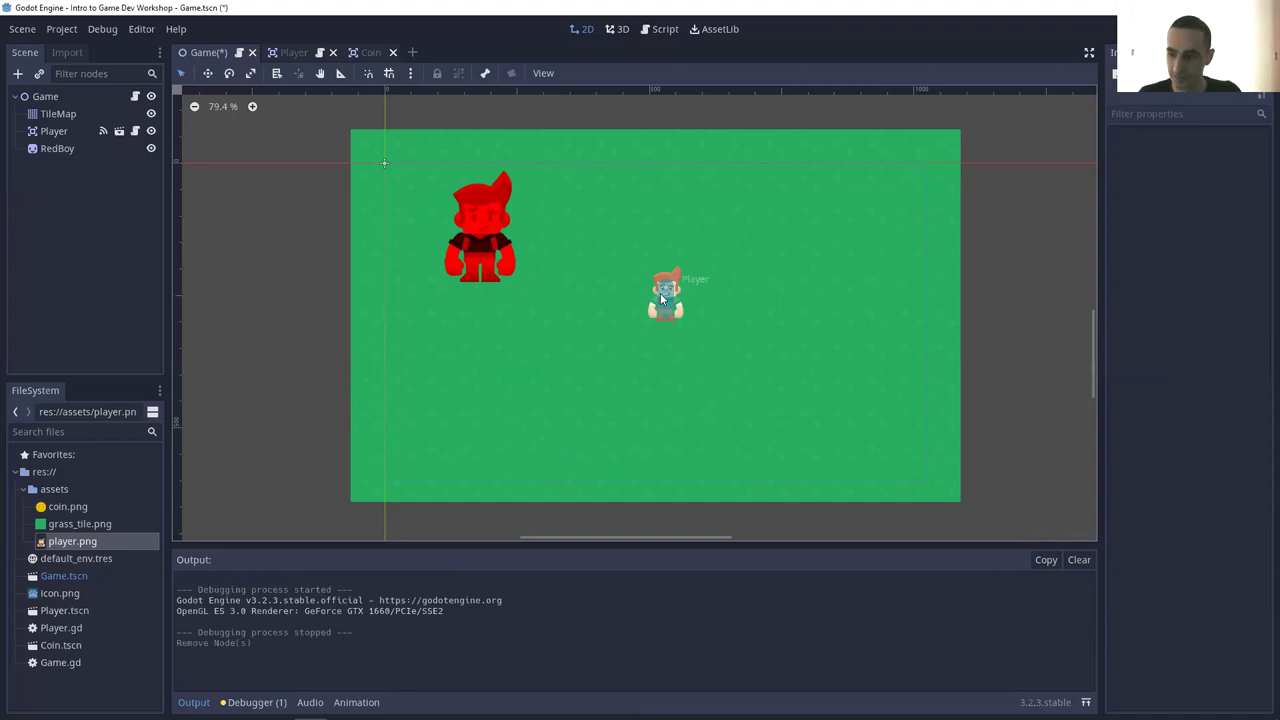
key("F5")
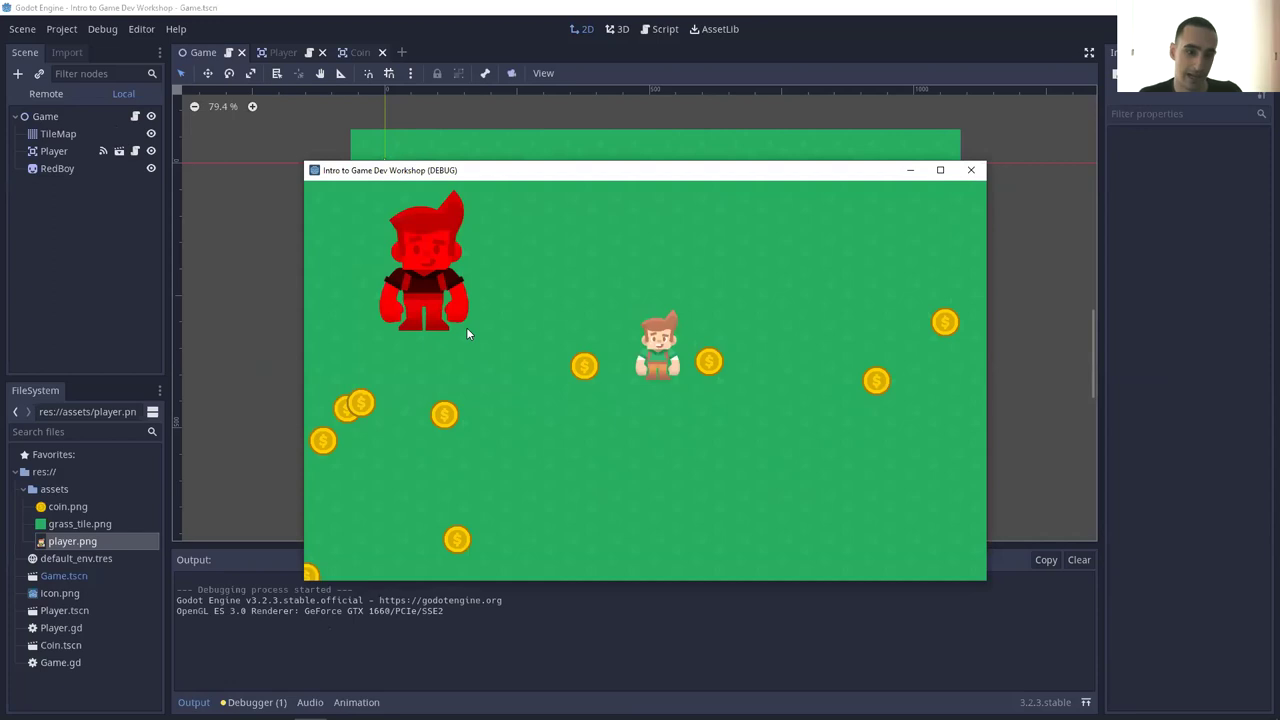
left_click_drag(665, 402, 381, 410)
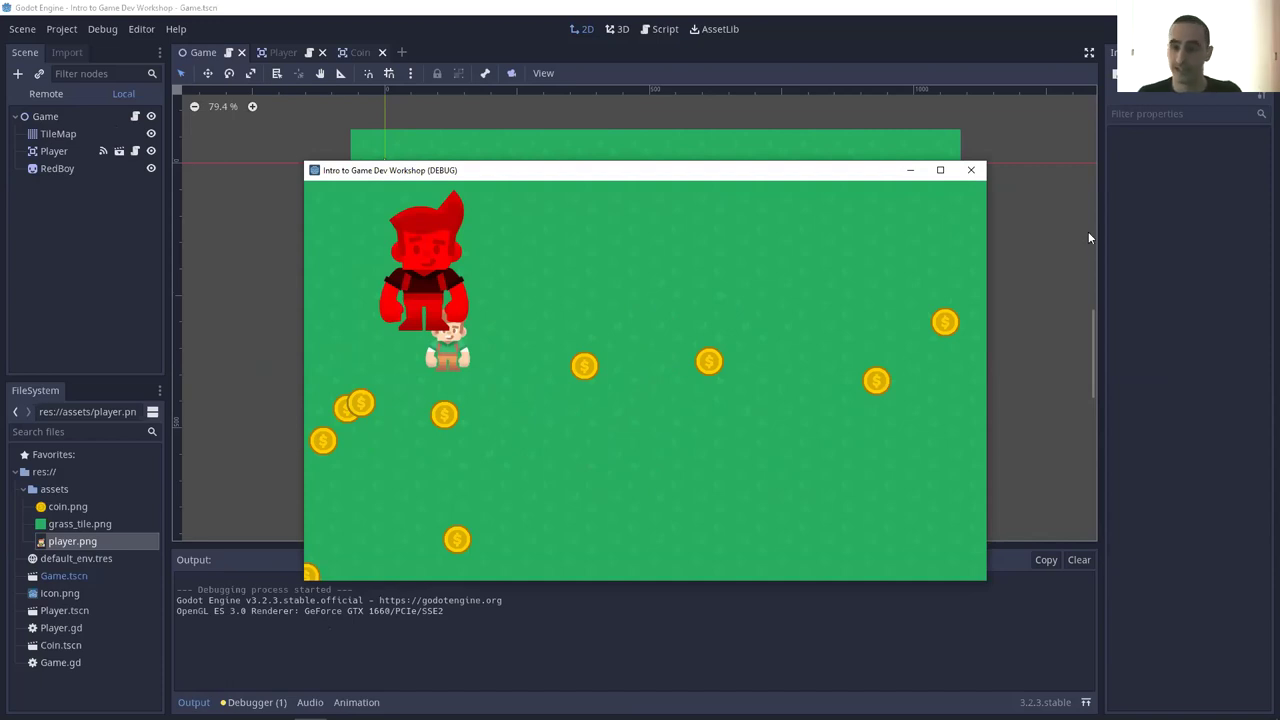
left_click(970, 170)
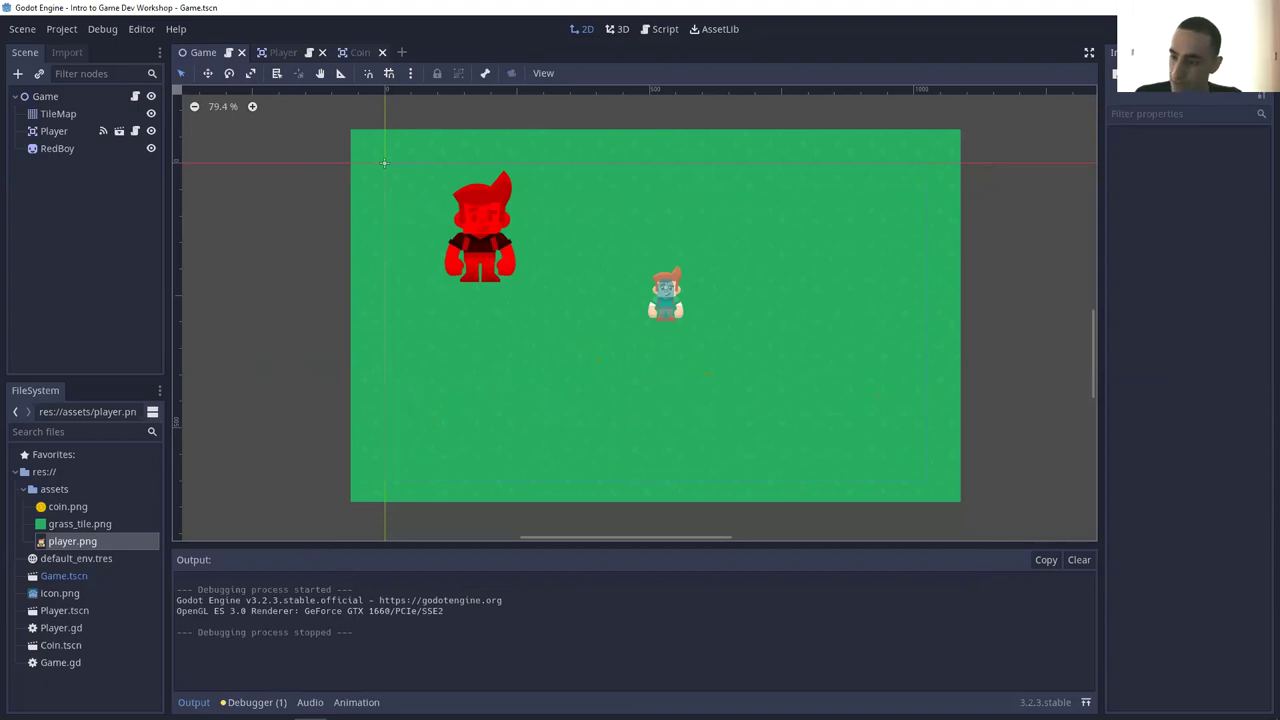
- Open Game.gd and select lines 7–11 to review the spawning code
left_click(135, 96)
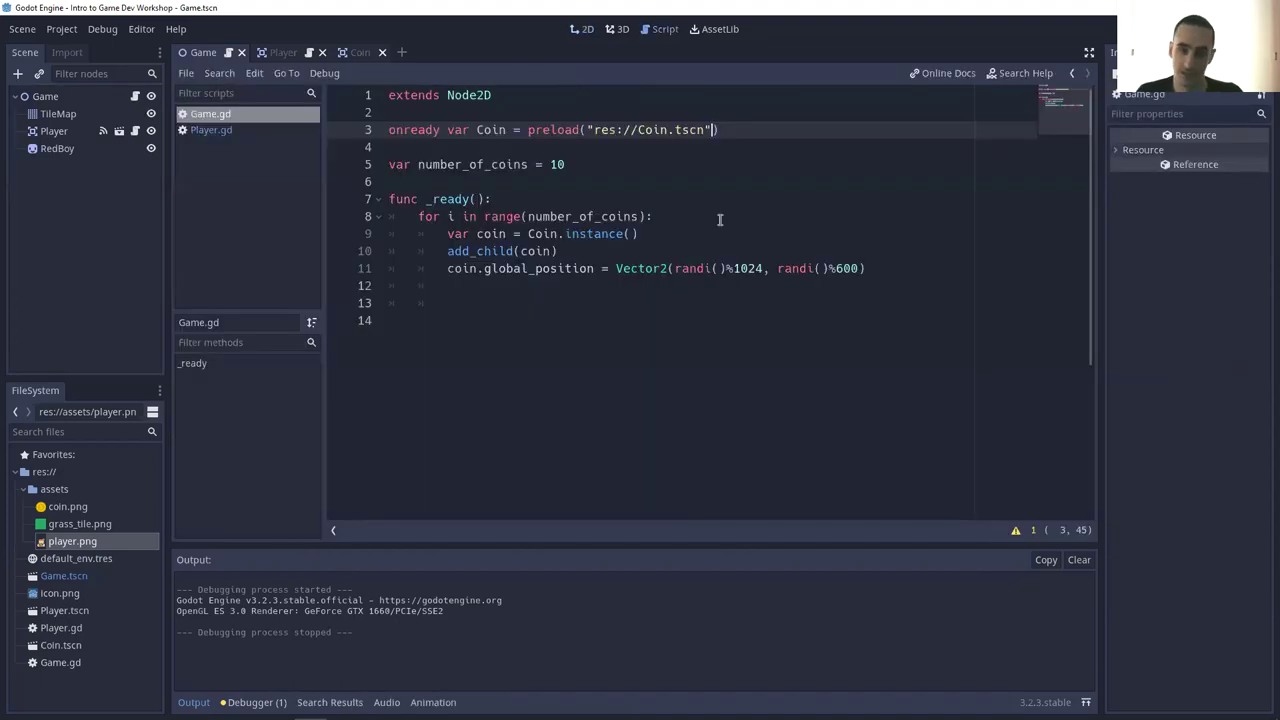
left_click(868, 268)
left_click_drag(866, 268, 529, 200)
left_click(529, 204)
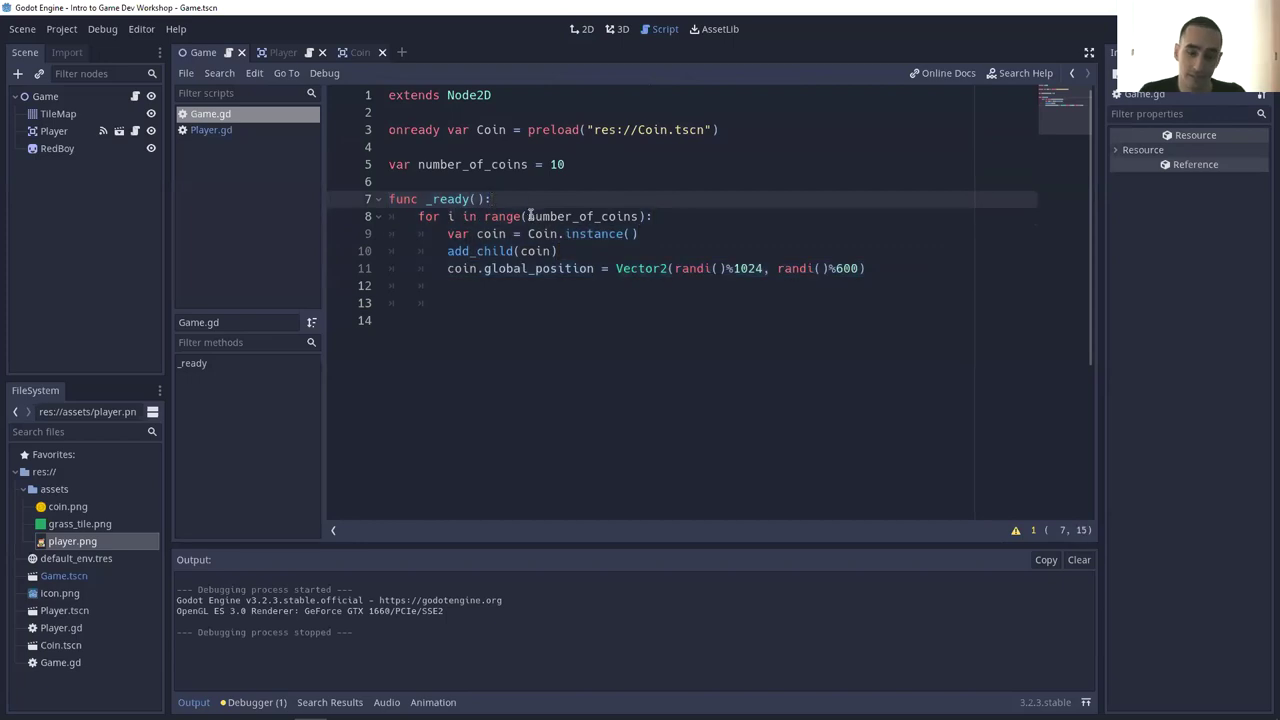
- Unindent then re-indent the loop body under the for loop, and switch to the 2D view
left_click(452, 217)
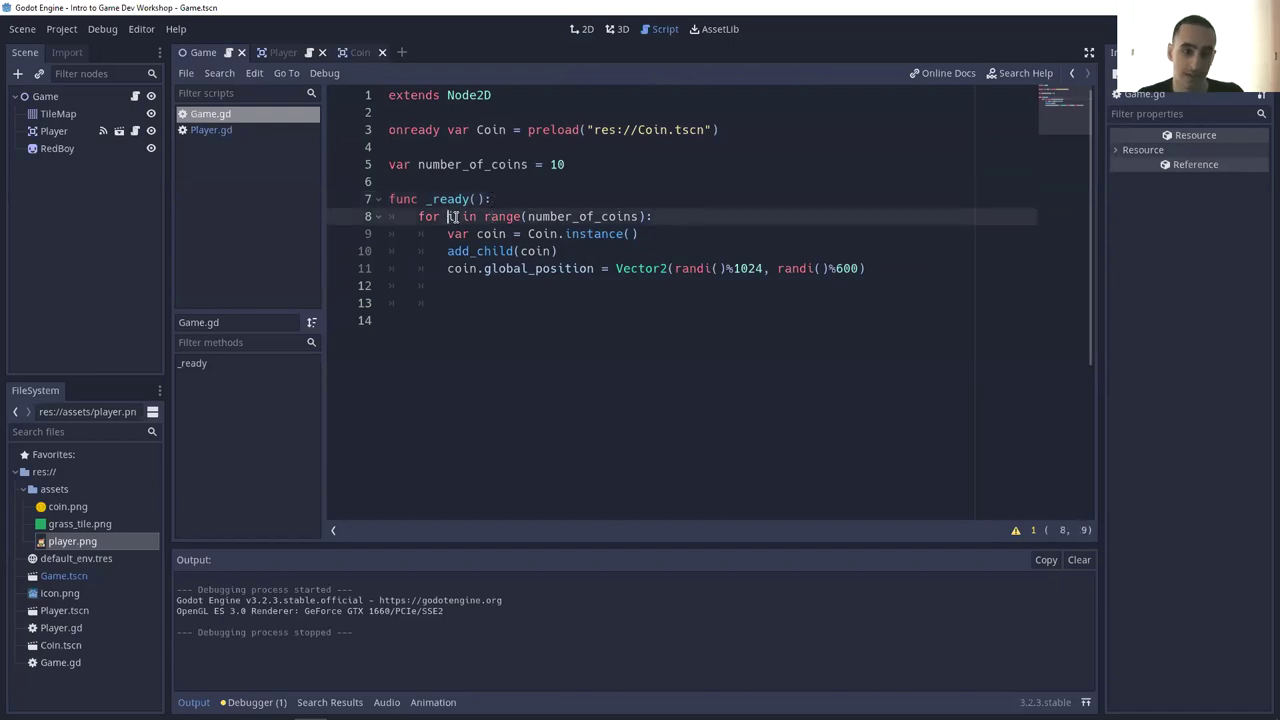
key("Home")
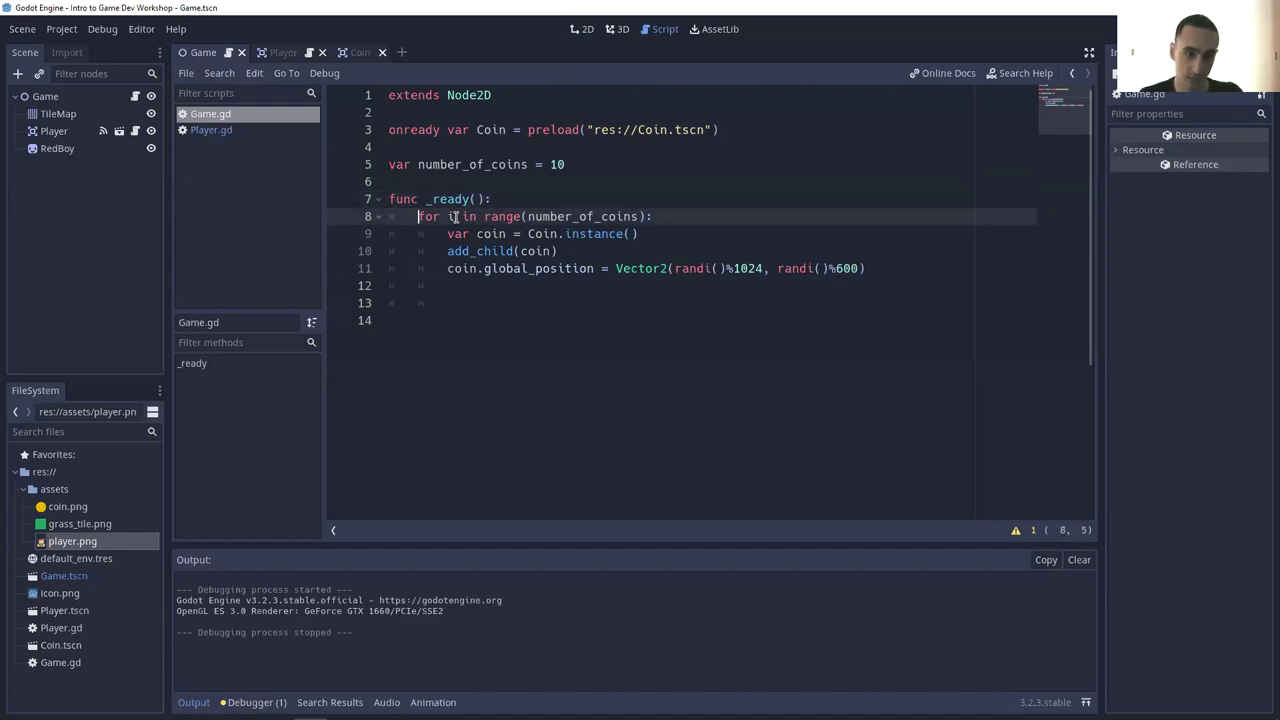
key("shift+Home")
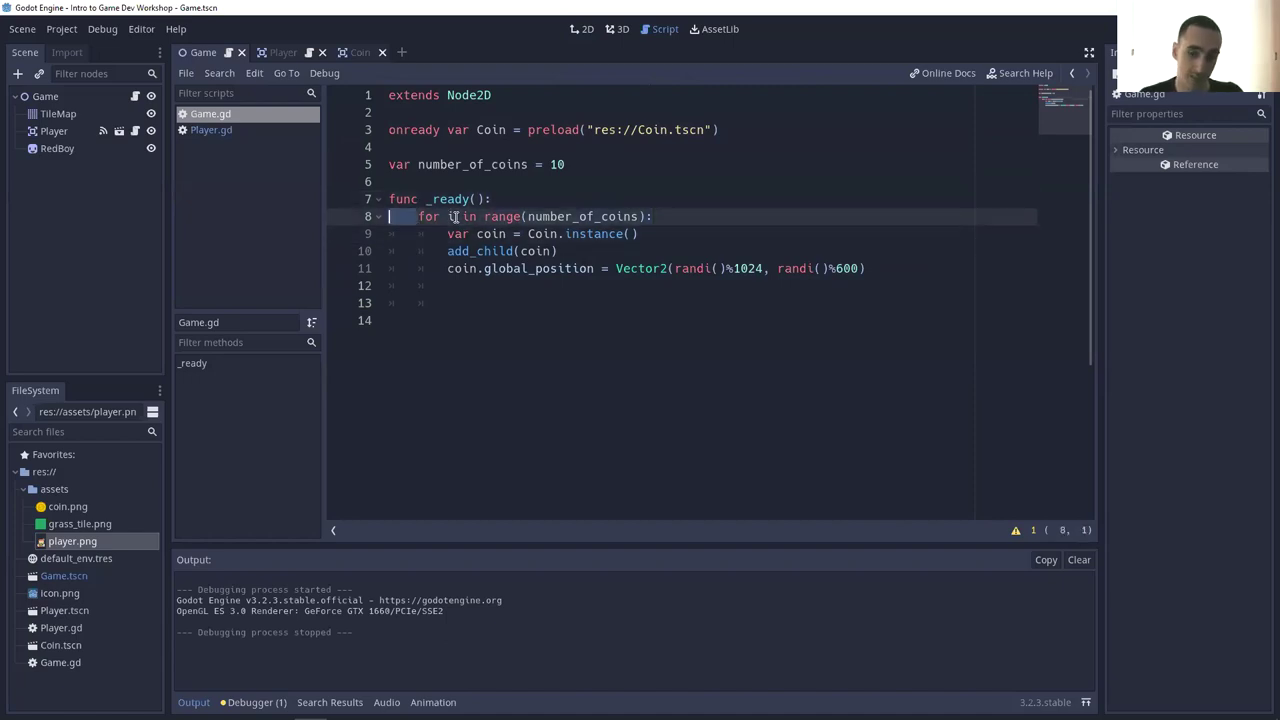
key("ctrl+Right")
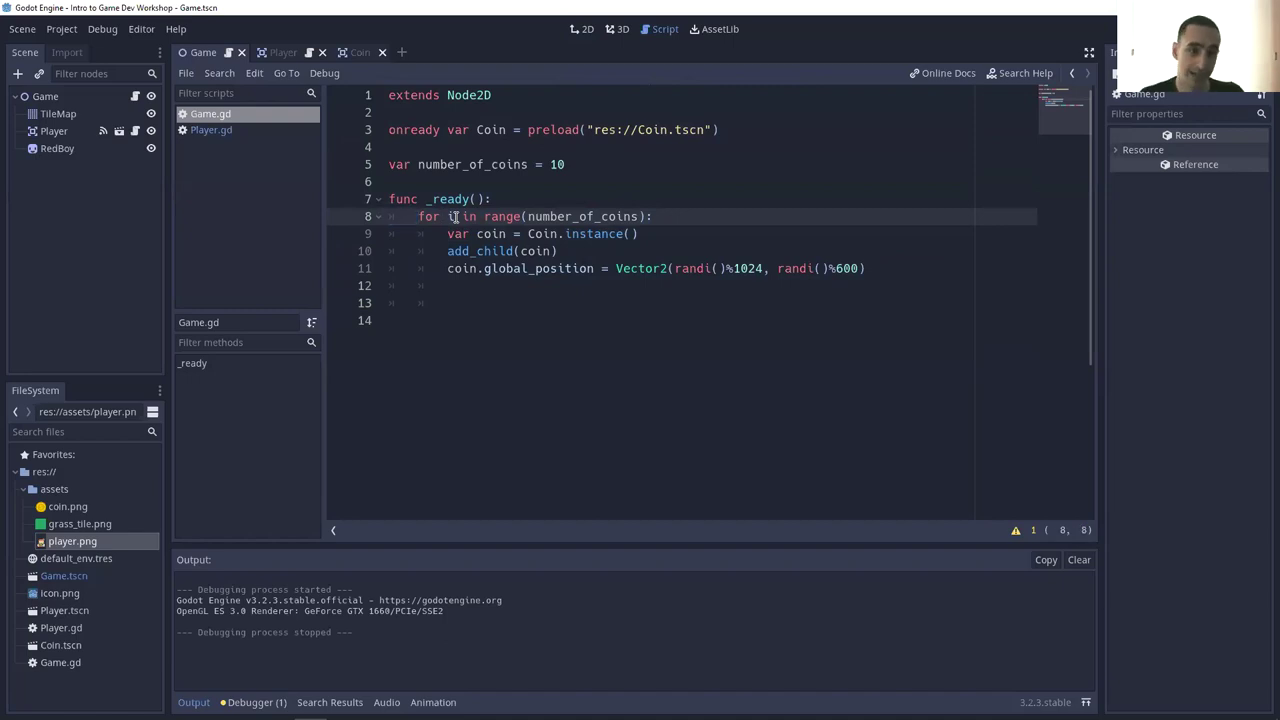
key("Down")
key("shift+Down")
key("shift+Down")
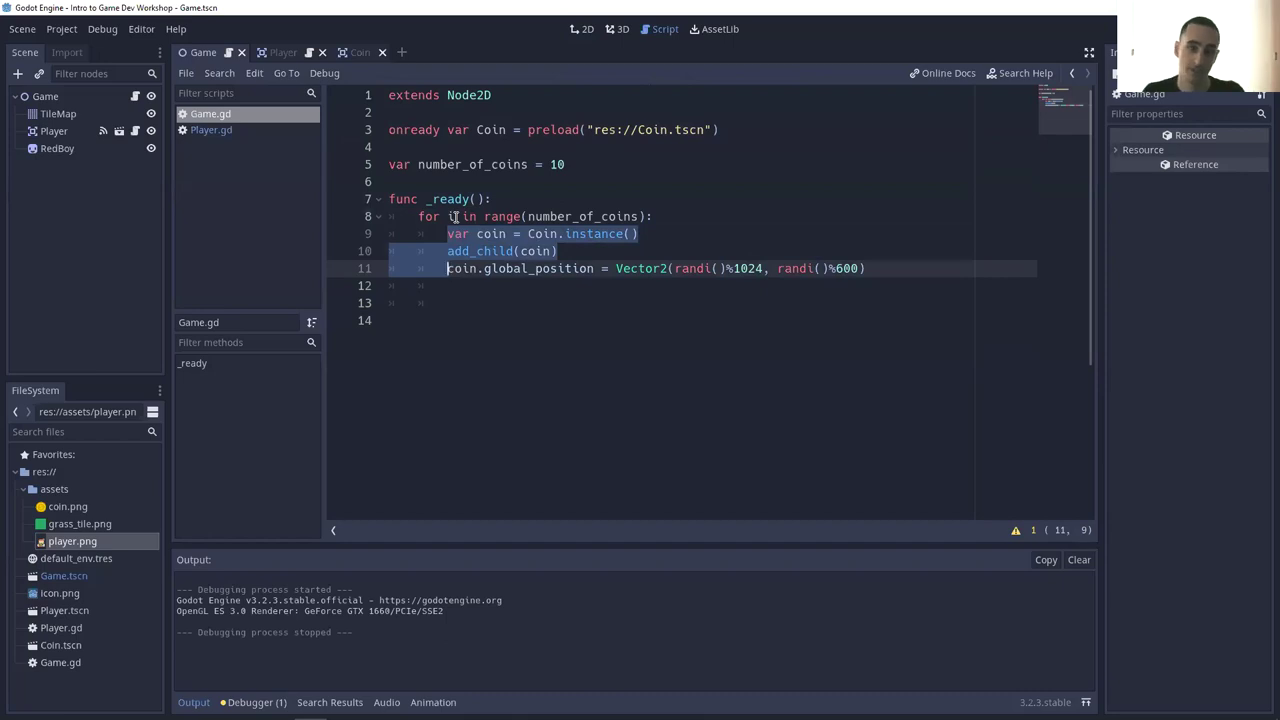
key("shift+Tab")
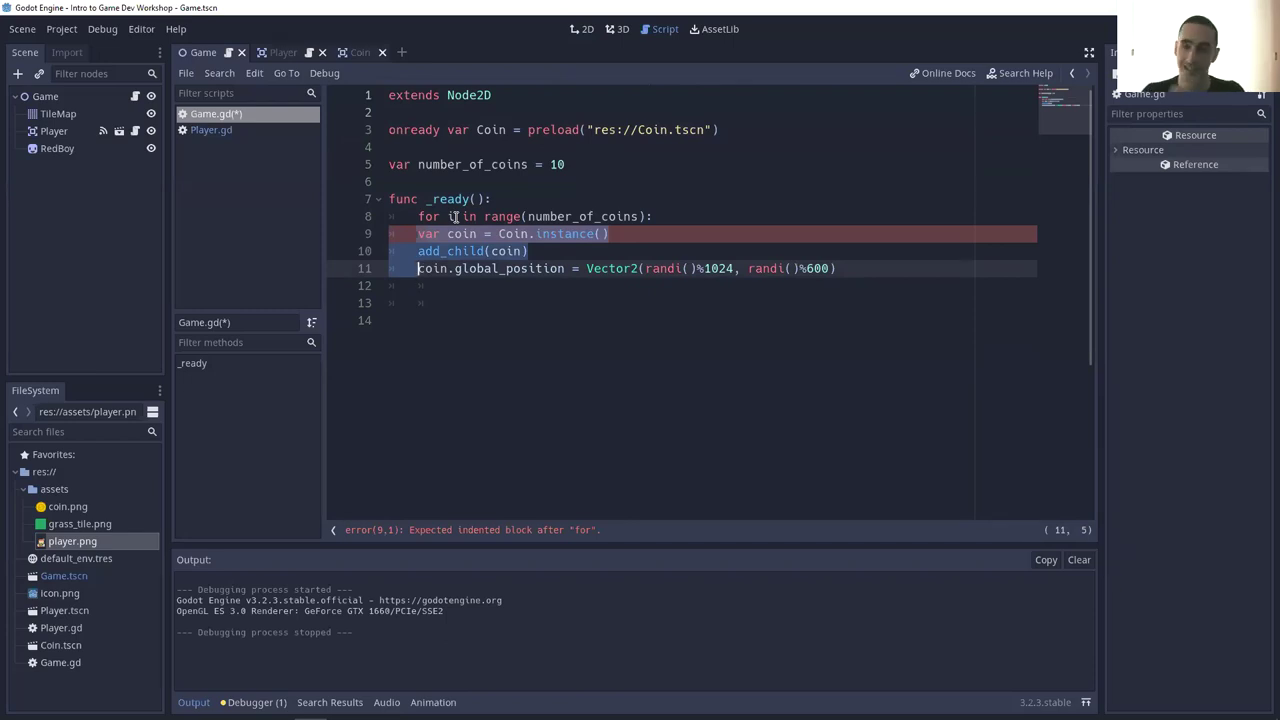
key("Tab")
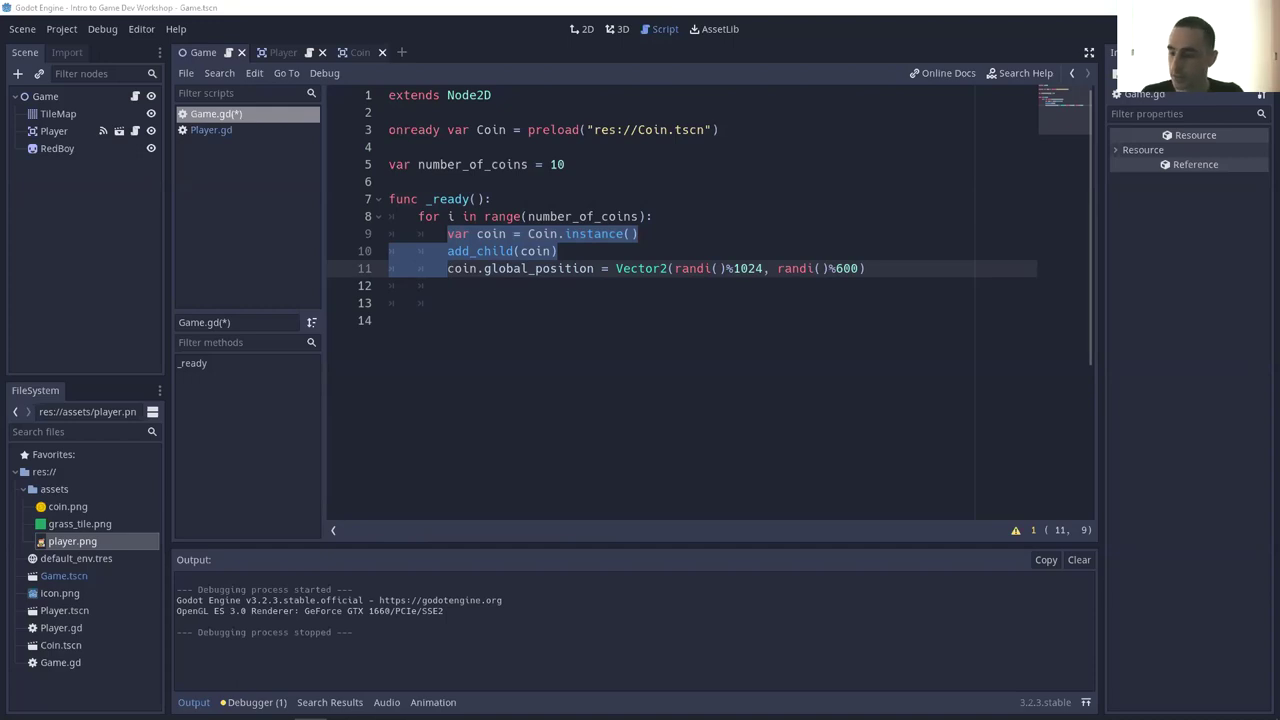
left_click(725, 233)
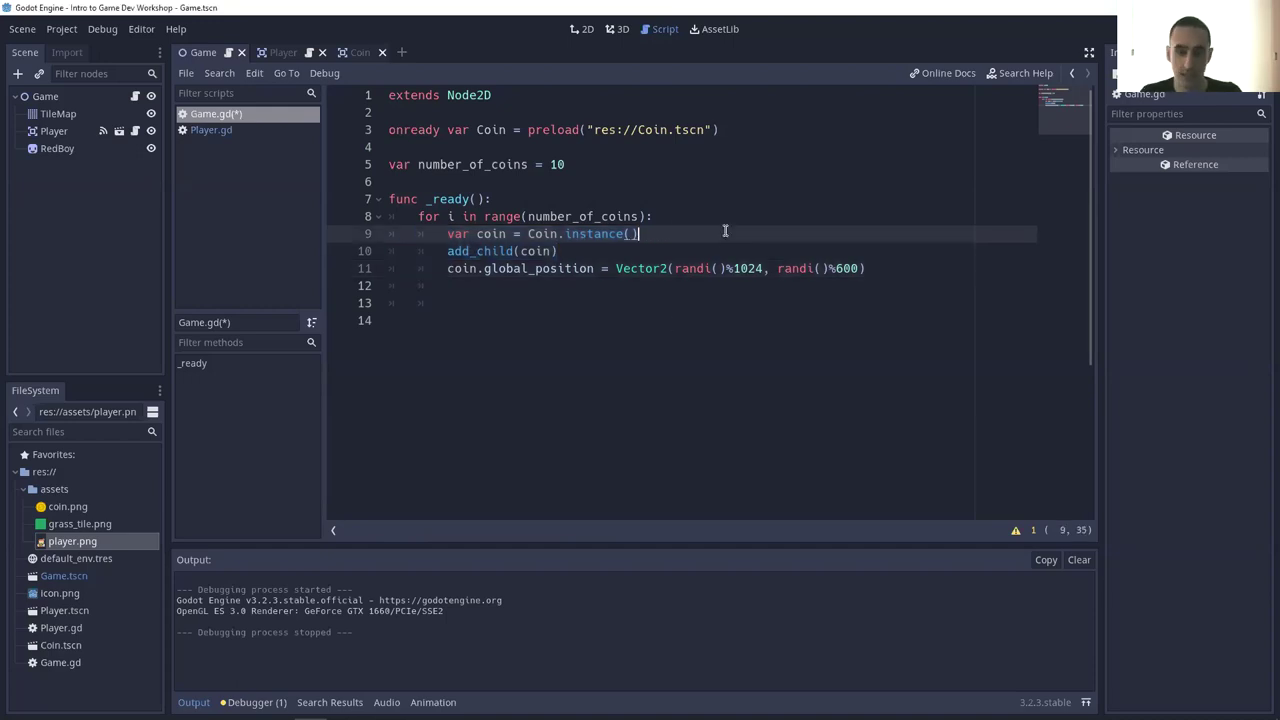
key("ctrl+F1")
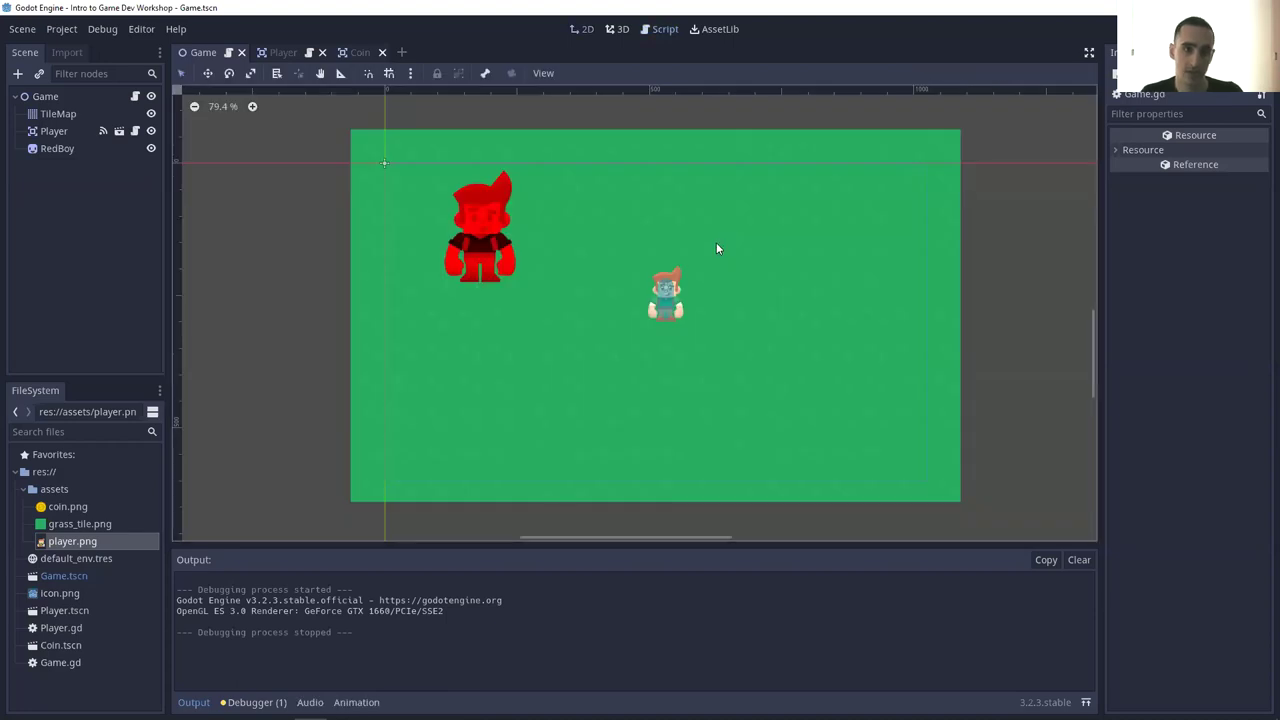
- Move RedBoy to the lower left and add a Label under Game named ScoreLabel
left_click_drag(468, 258, 433, 430)
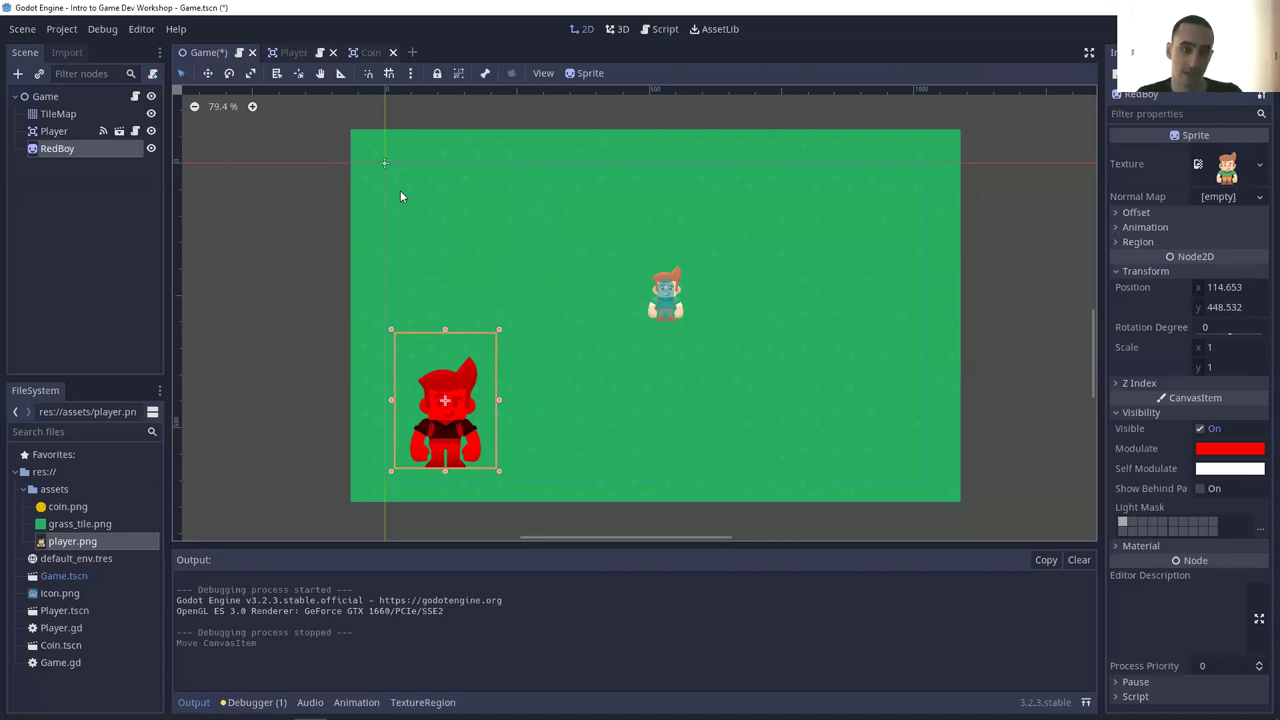
left_click(46, 97)
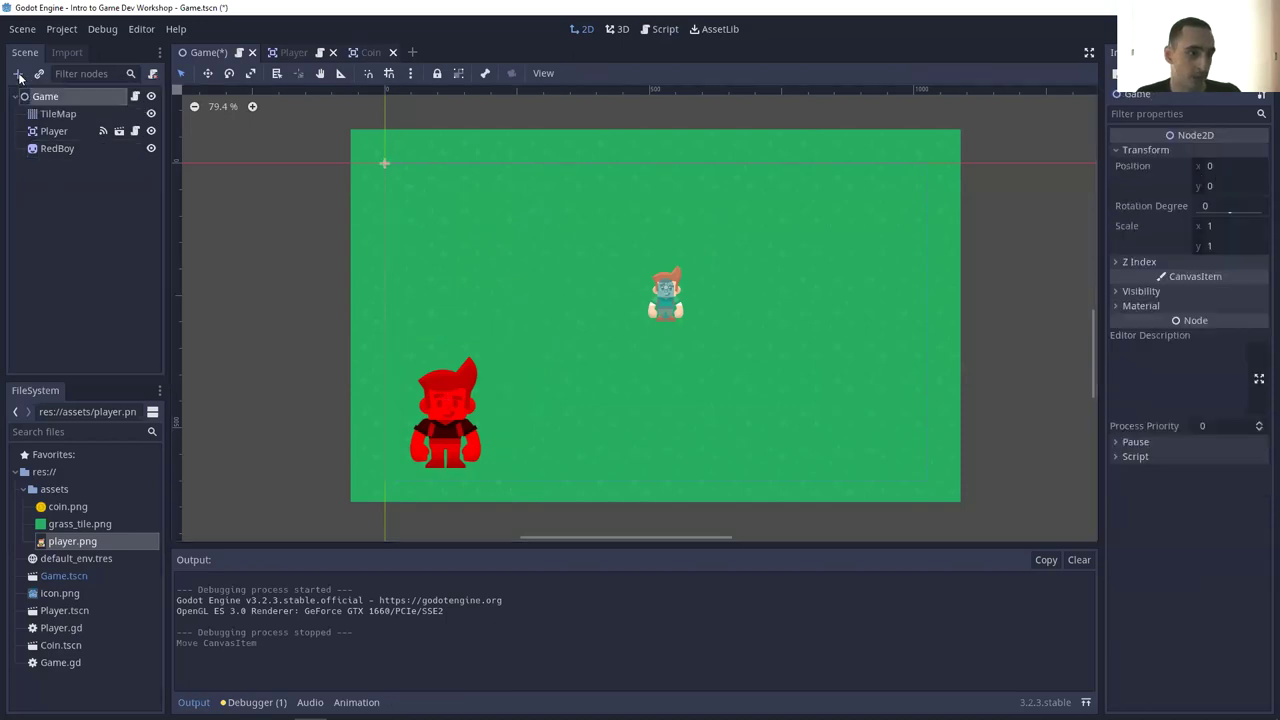
left_click(17, 73)
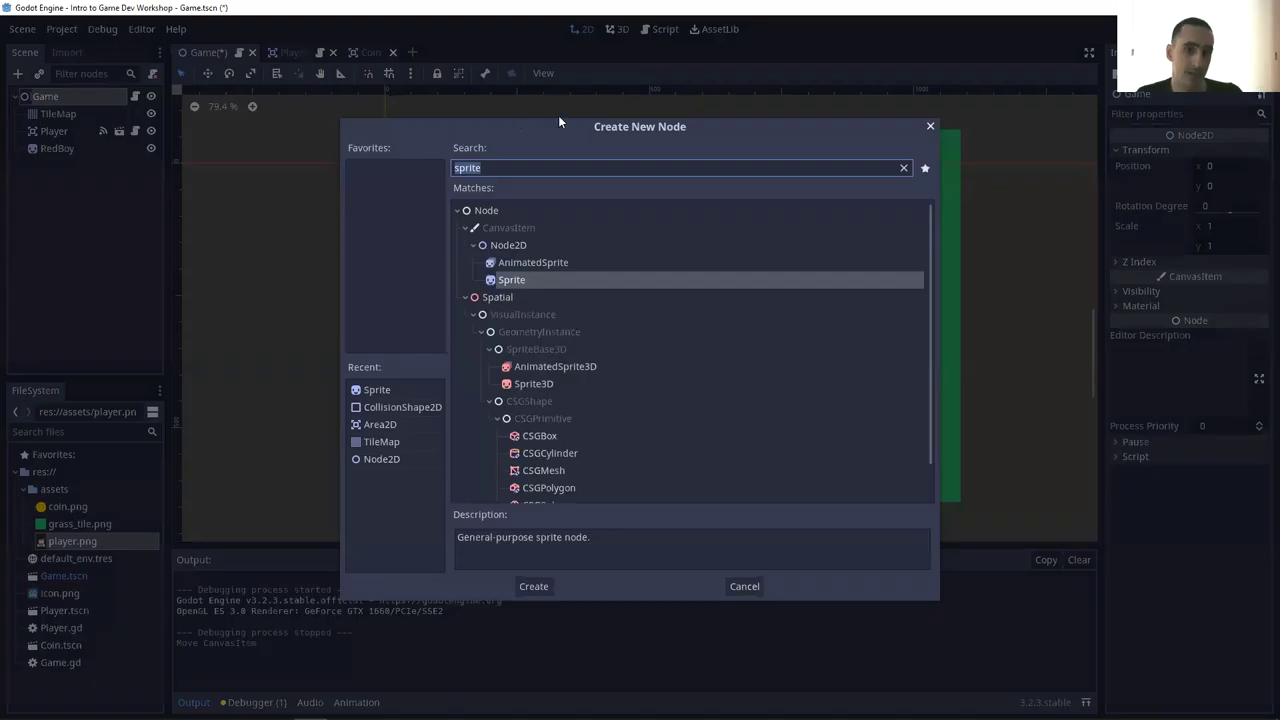
type("label")
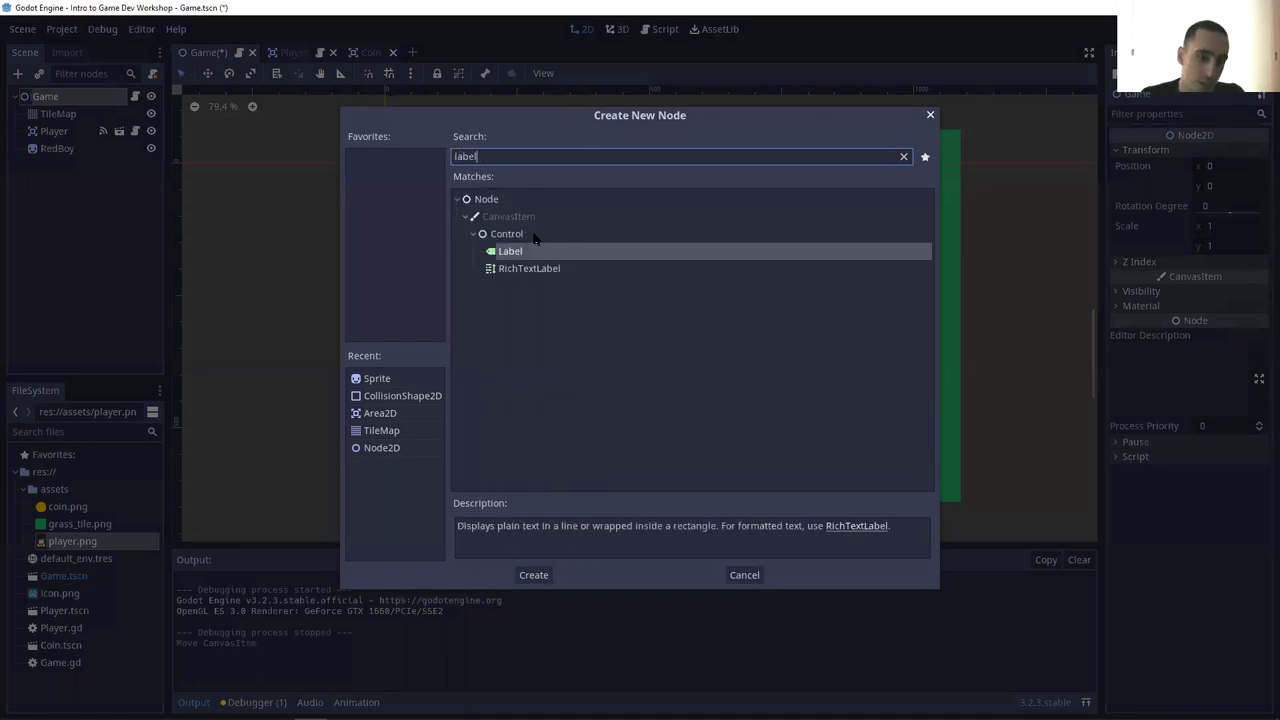
left_click(546, 576)
double_click(97, 164)
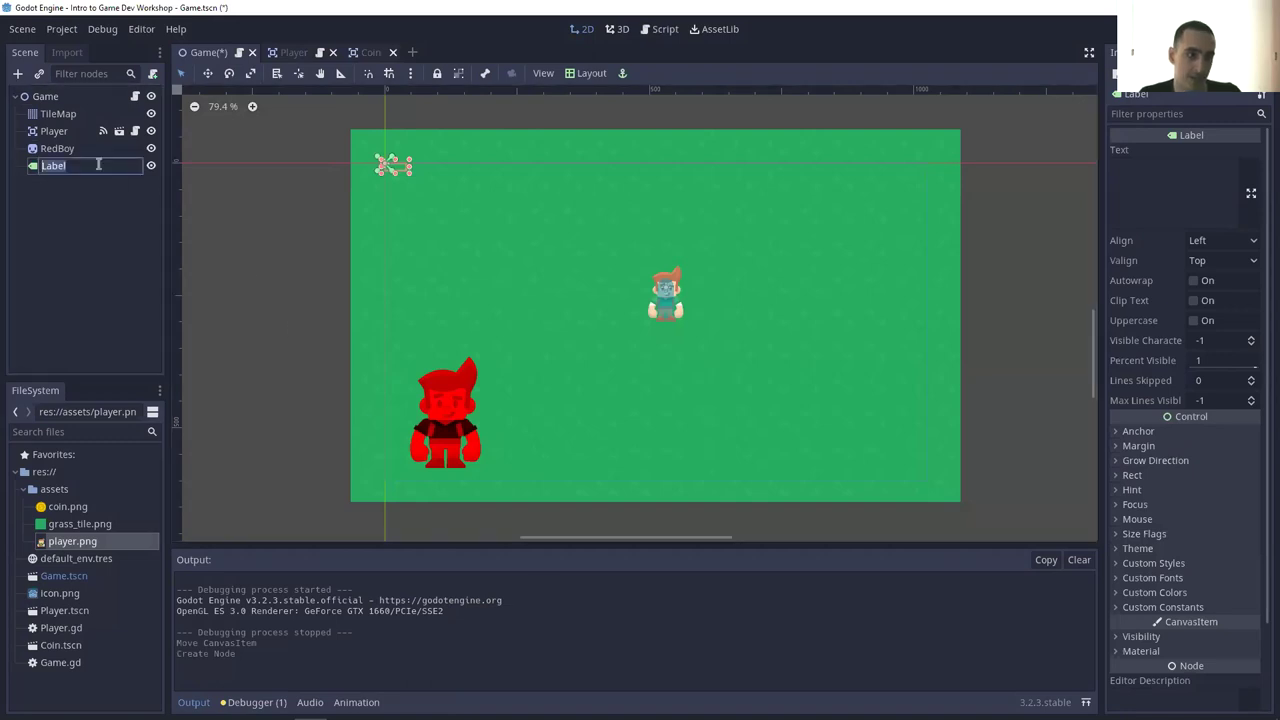
type("ScoreLabel")
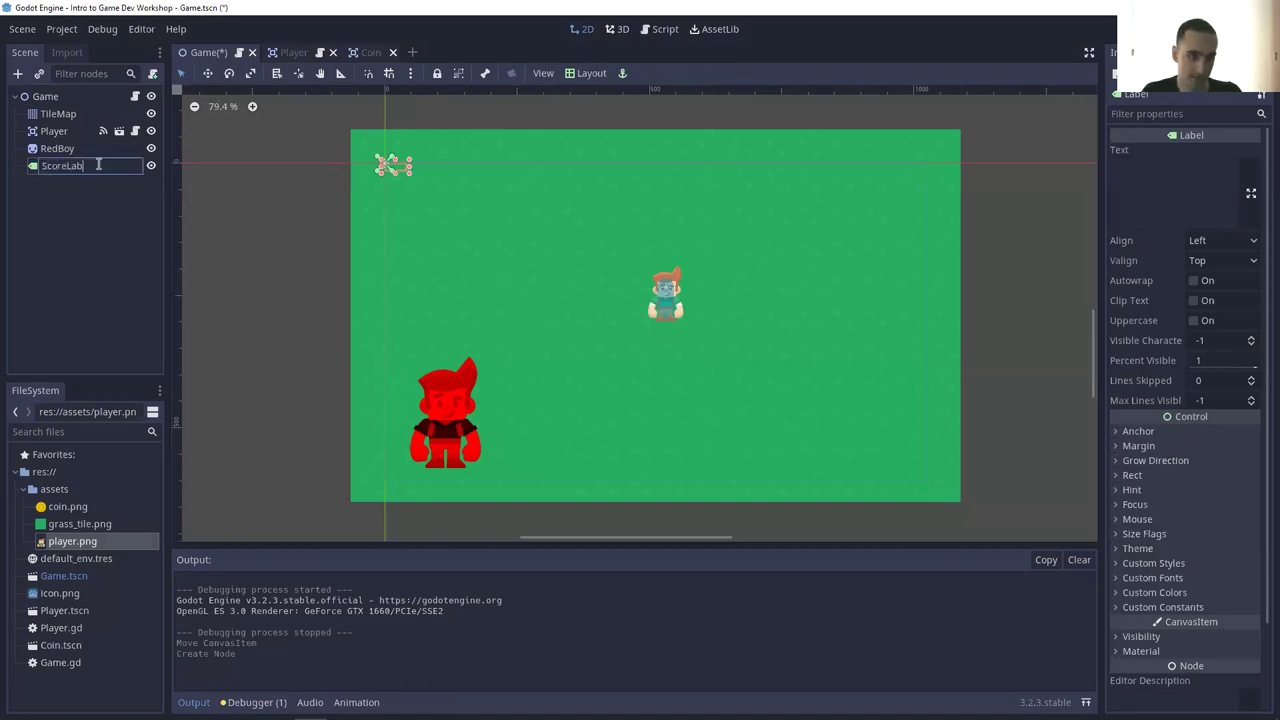
key("Return")
- Place ScoreLabel near the top-left, set its text to 'SCORE: 999', and run the game
scroll(392, 203, "up", 3)
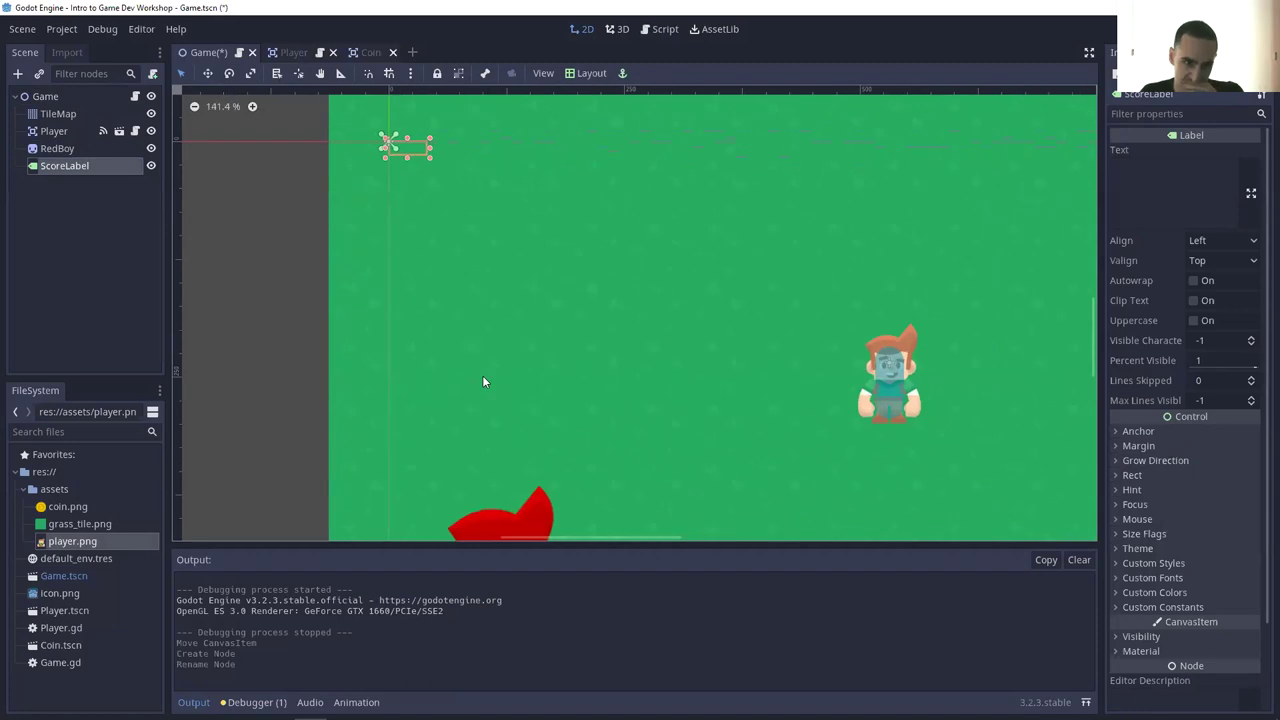
scroll(494, 438, "up", 2)
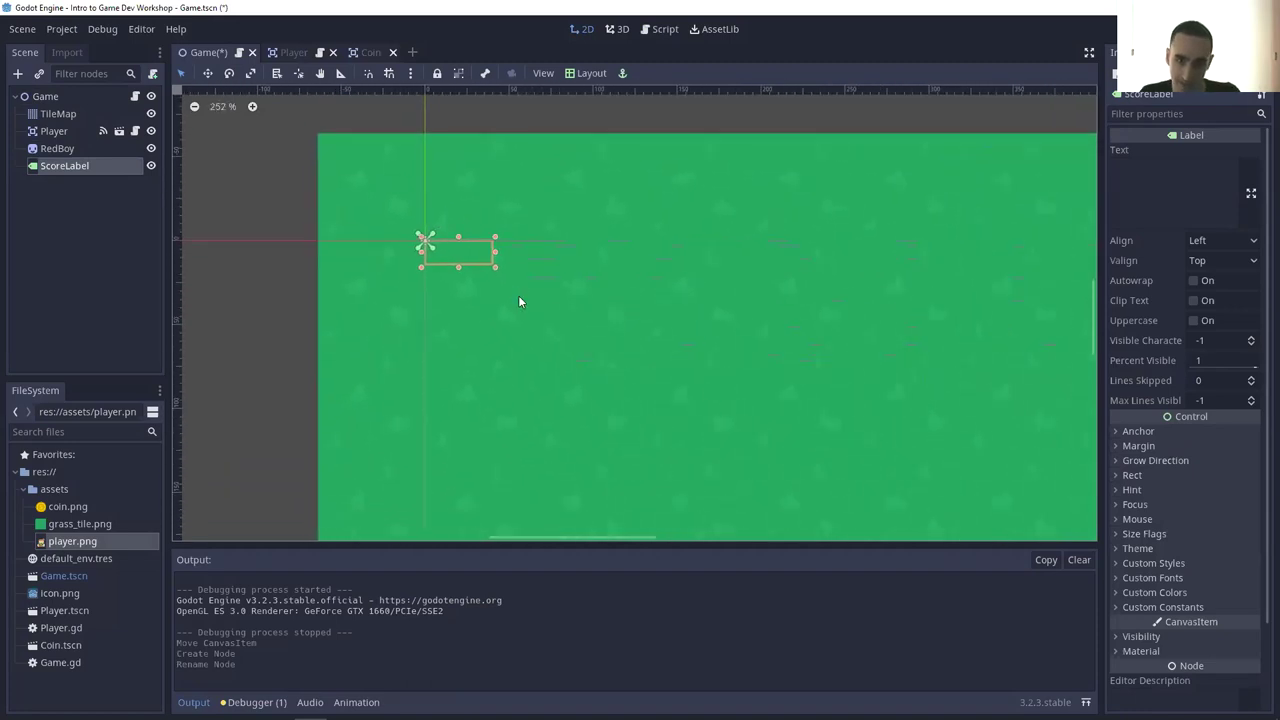
left_click_drag(458, 251, 508, 294)
middle_click_drag(700, 320, 700, 297)
left_click(1160, 175)
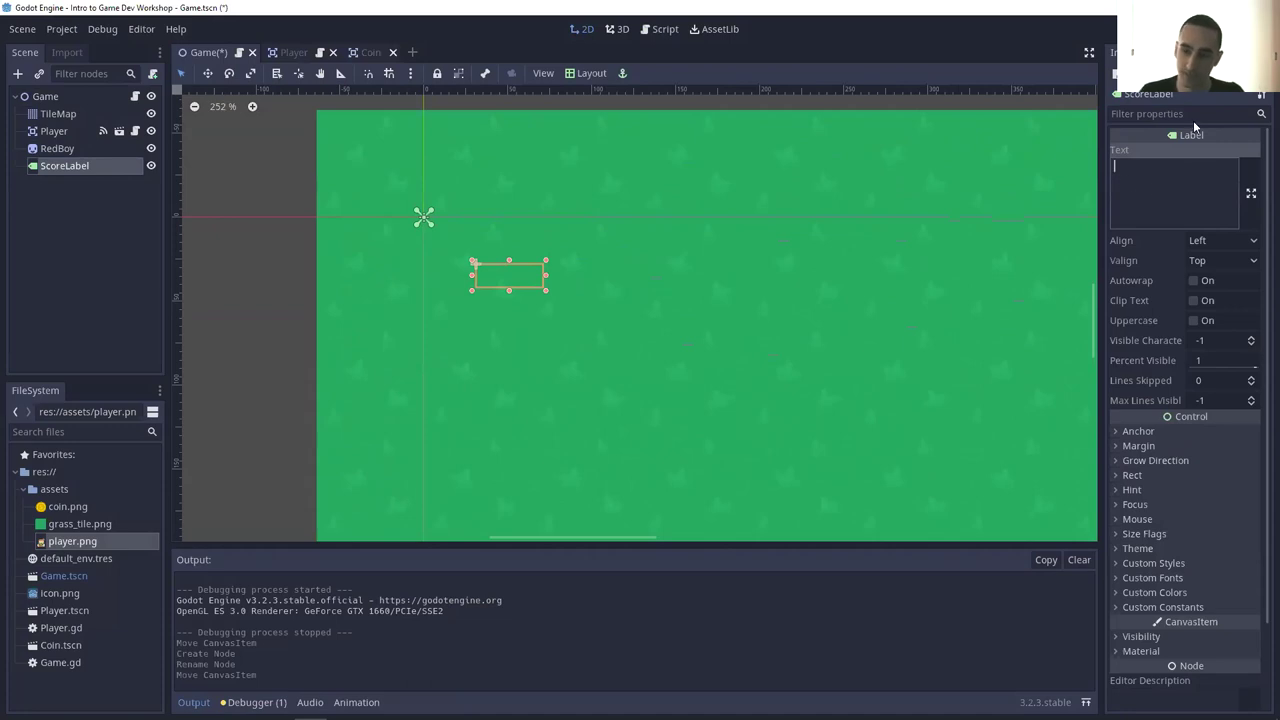
type("SCORE")
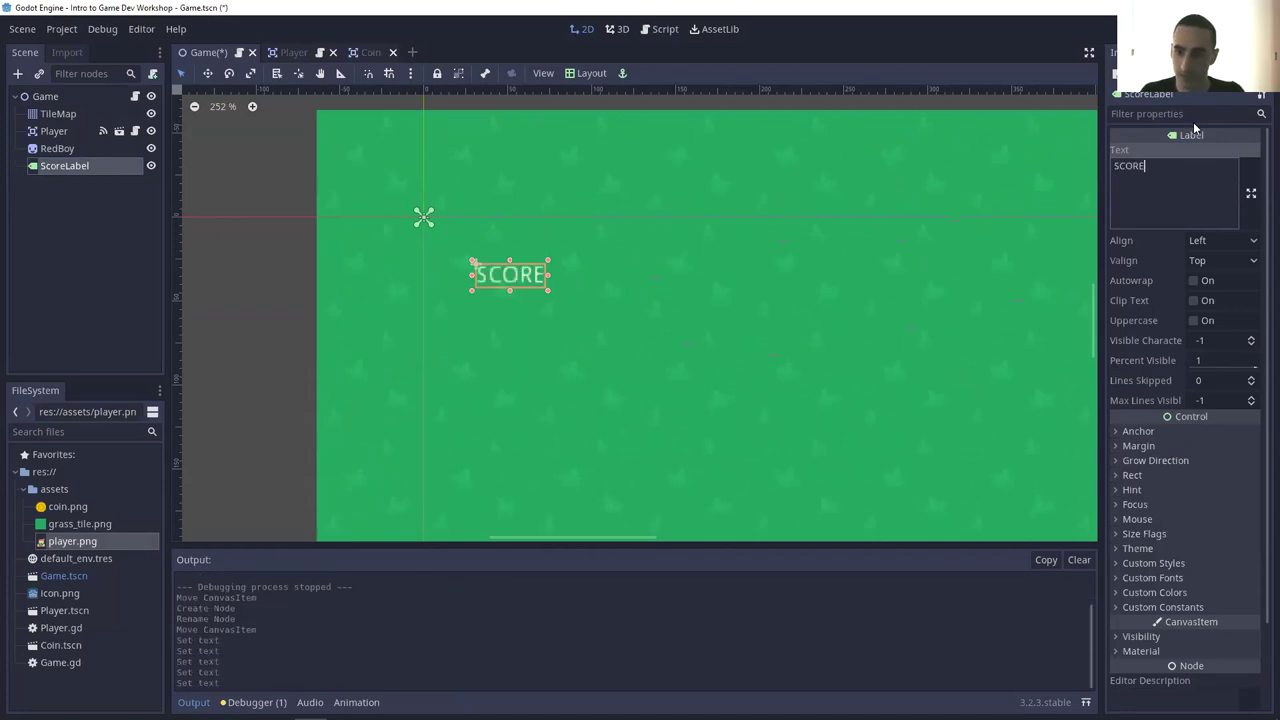
type(": 999")
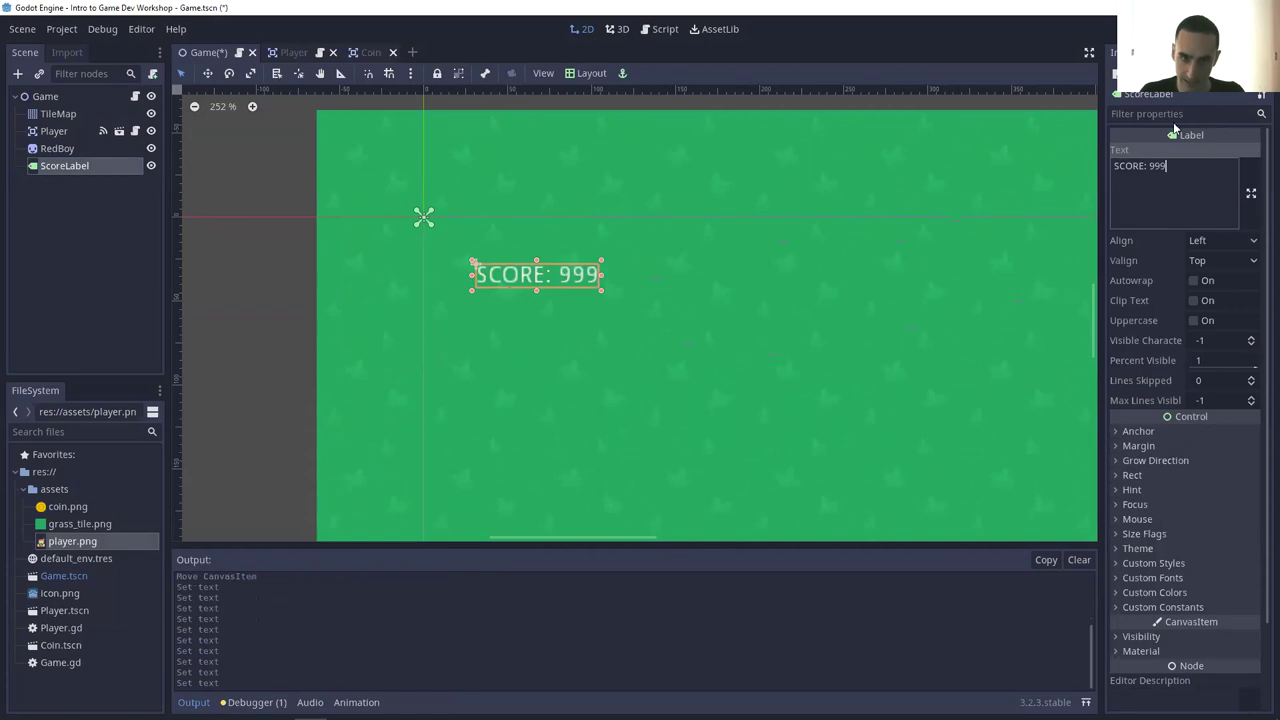
scroll(955, 280, "down", 8)
scroll(1053, 119, "down", 3)
scroll(1053, 119, "right", 5)
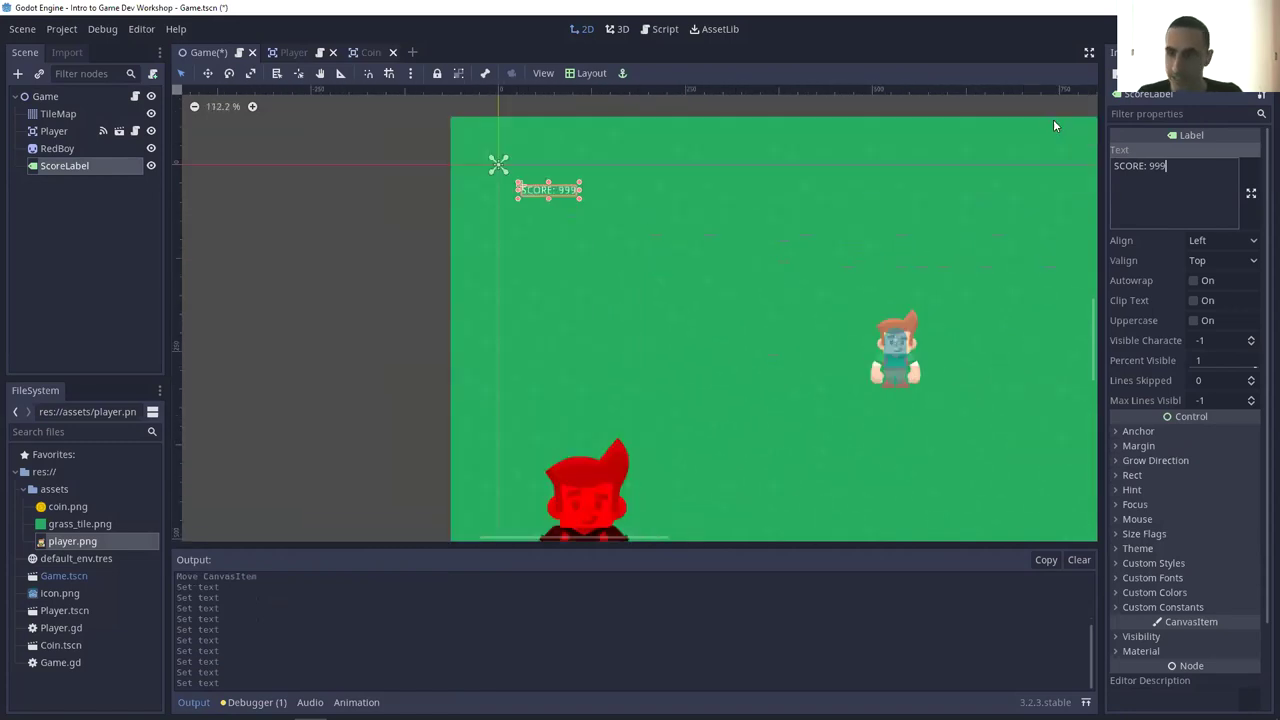
scroll(870, 104, "down", 2)
key("F5")
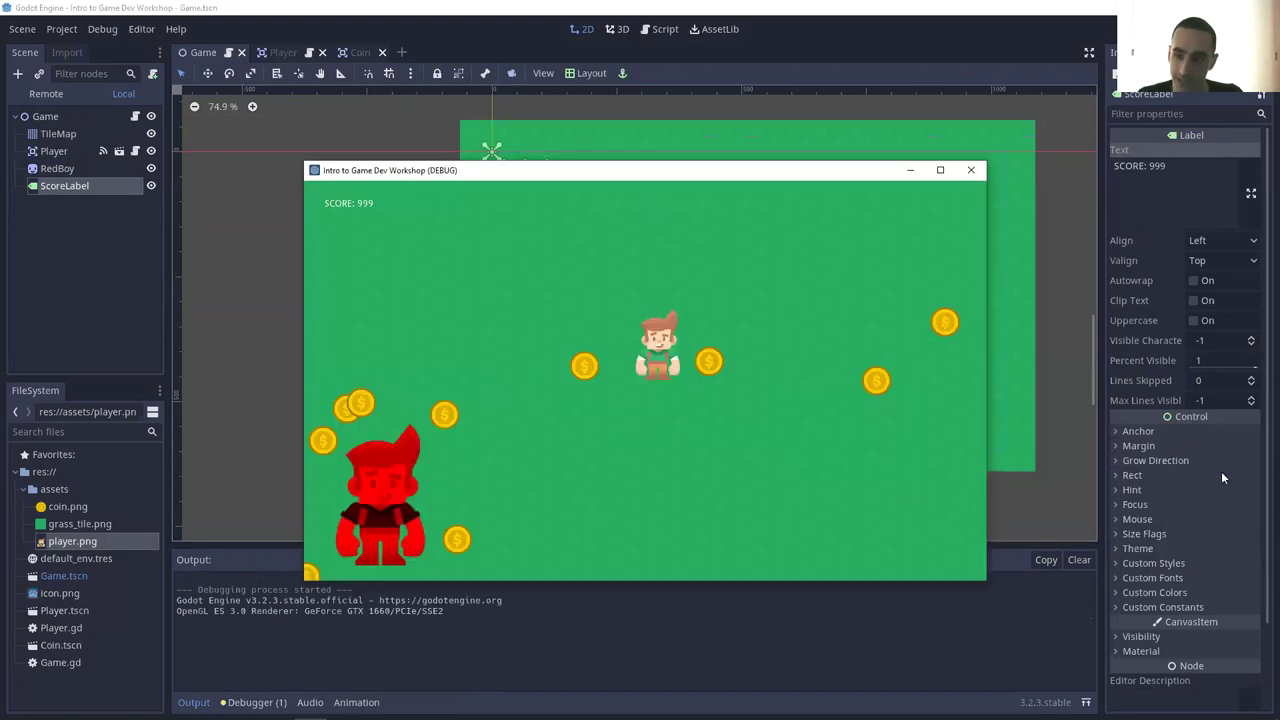
- Stop the game and set ScoreLabel's Rect scale to 3 × 3
key("F8")
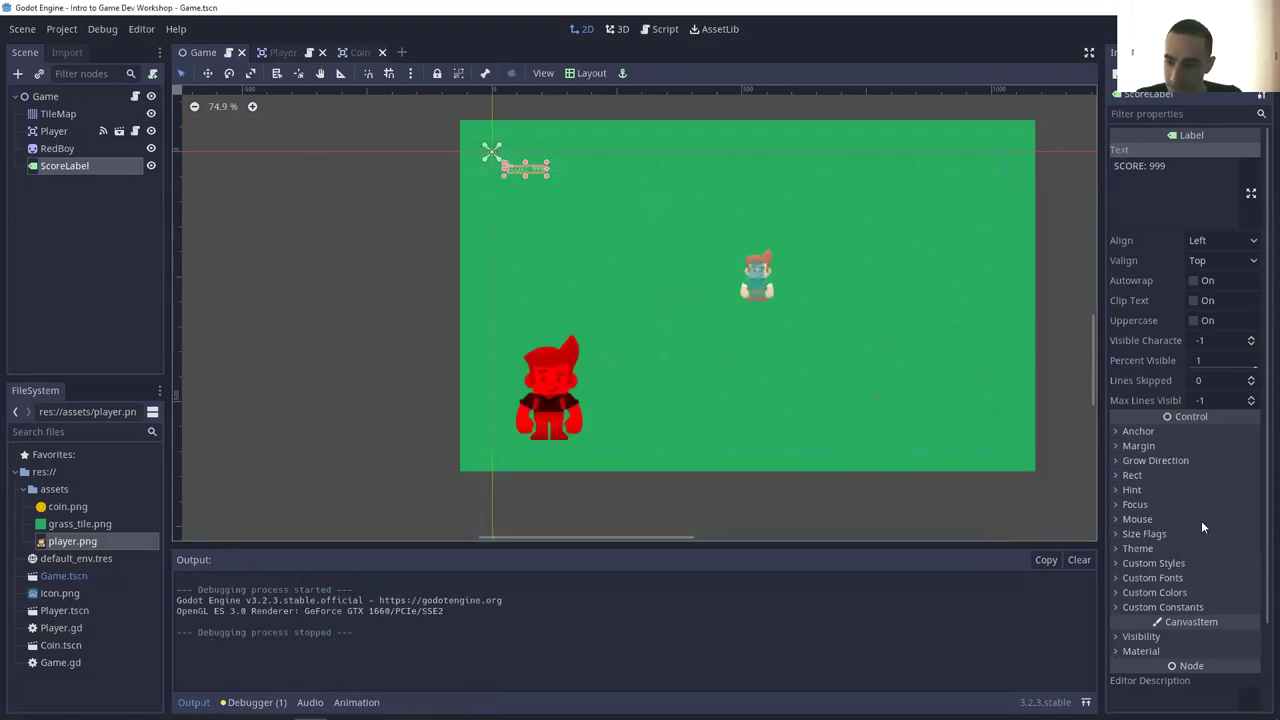
left_click(1215, 476)
scroll(1225, 488, "down", 3)
left_click(1215, 485)
type("3")
key("Tab")
type("3")
key("Return")
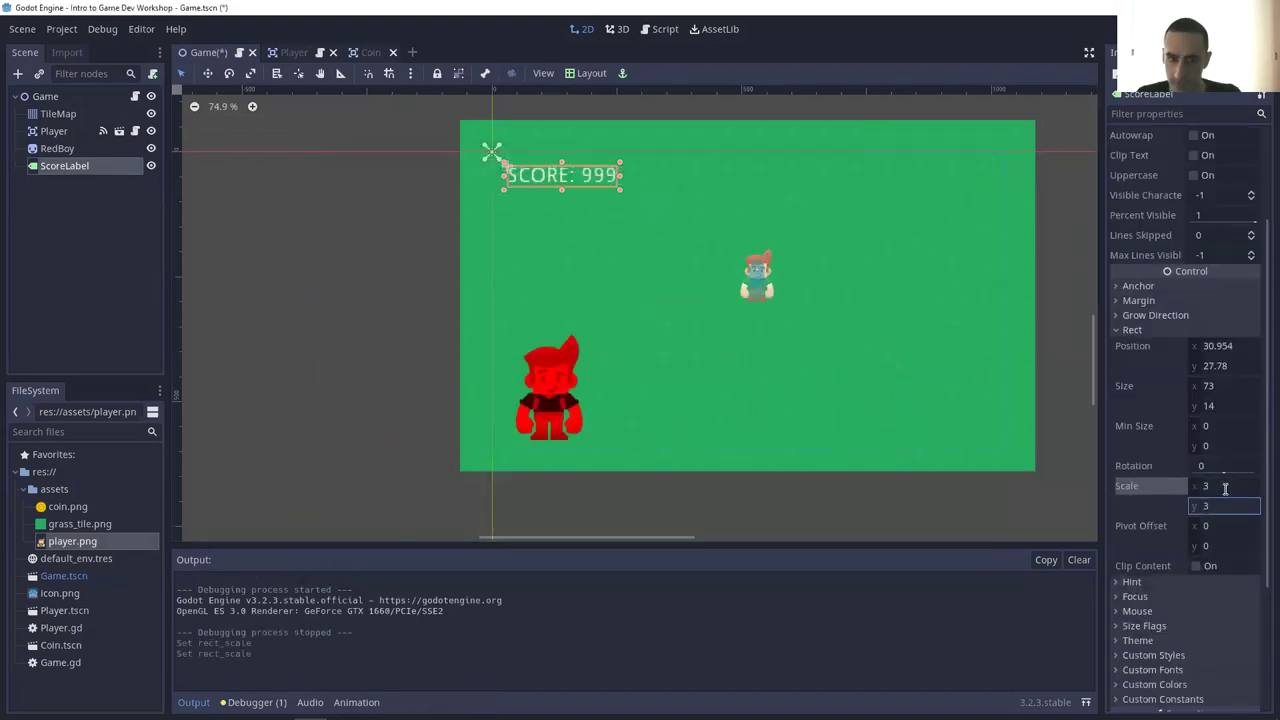
- Run the game again and move the player around to check the enlarged label
left_click(1150, 28)
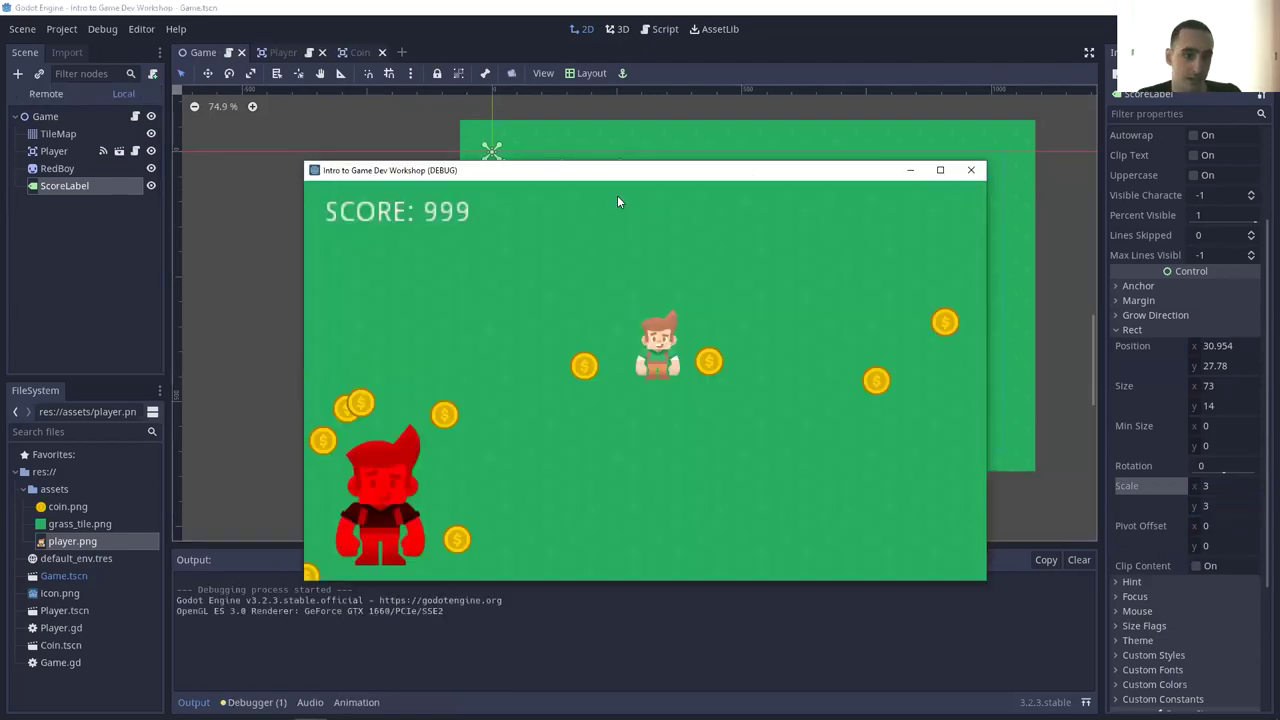
key("Up")
key("Left")
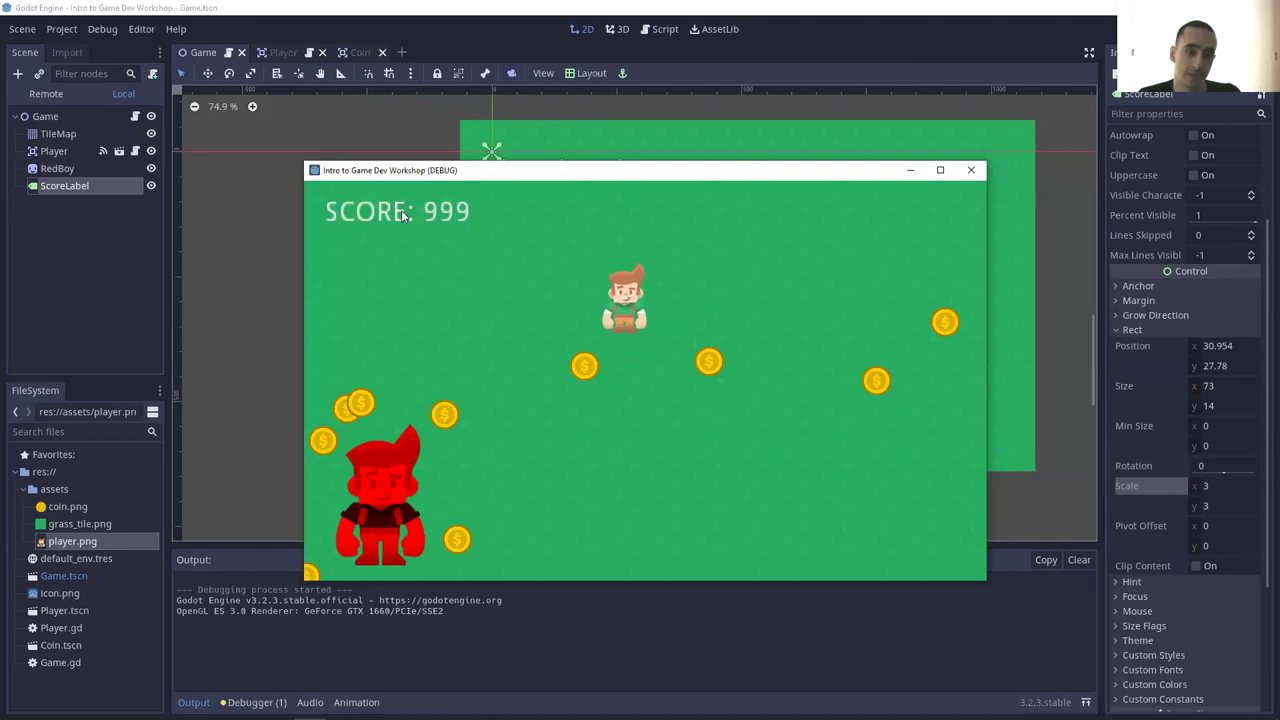
key("Down")
key("Left")
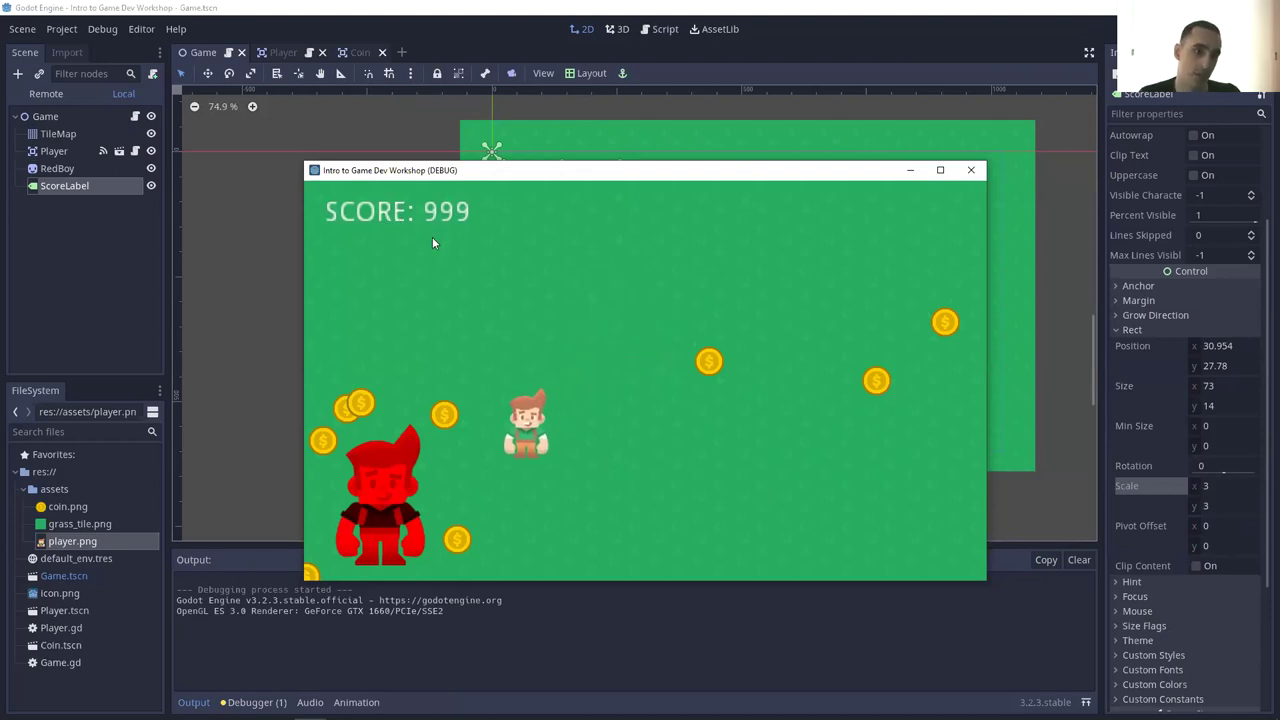
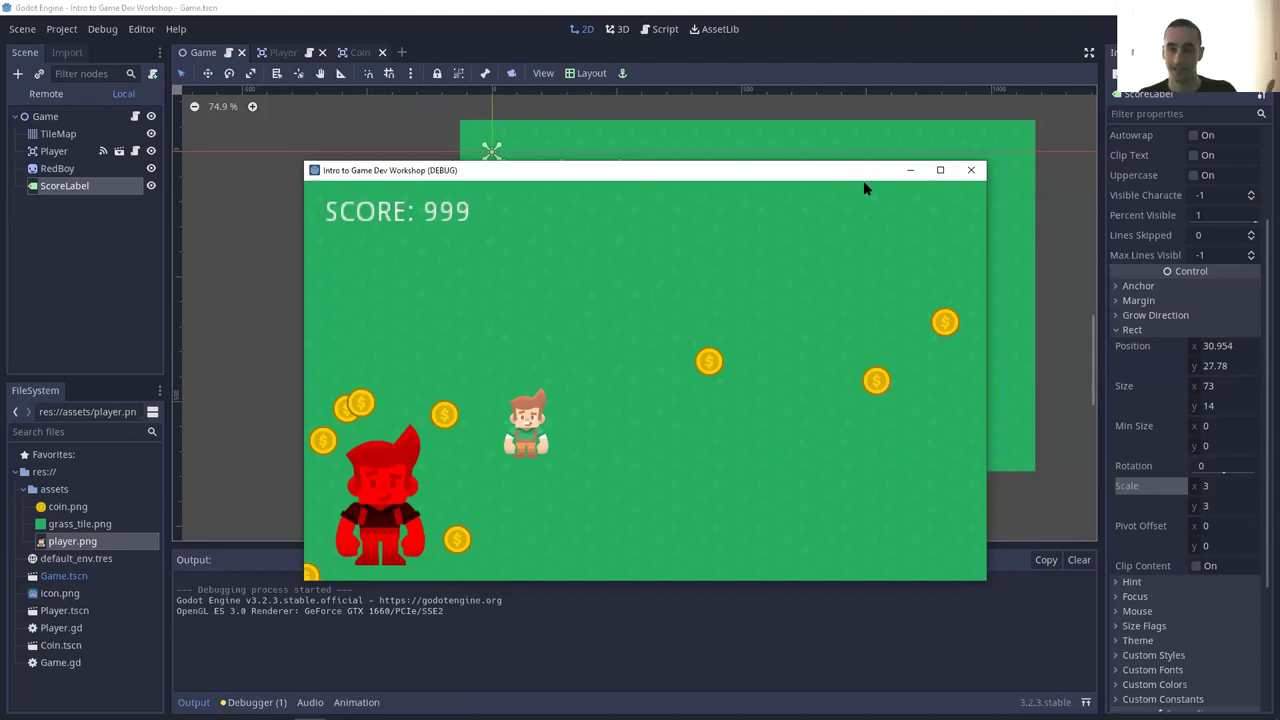
- Close the test game window and bring up the Game.gd script
left_click(971, 171)
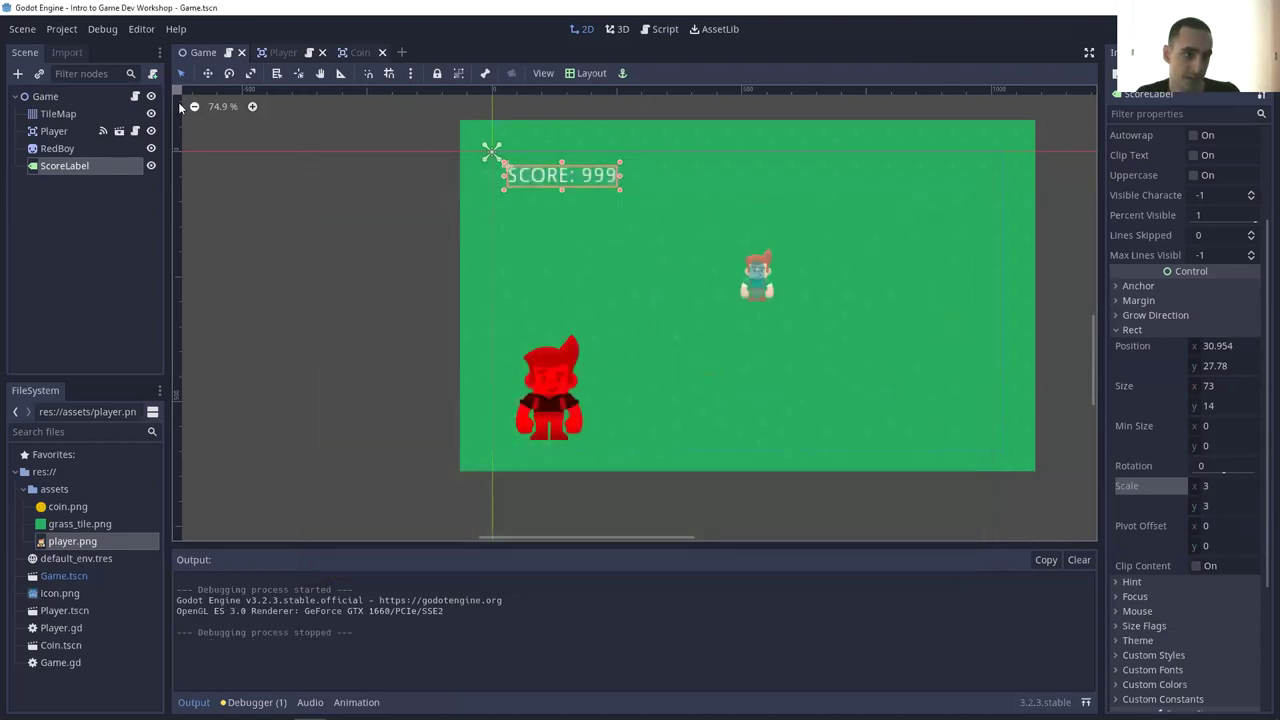
key("F3")
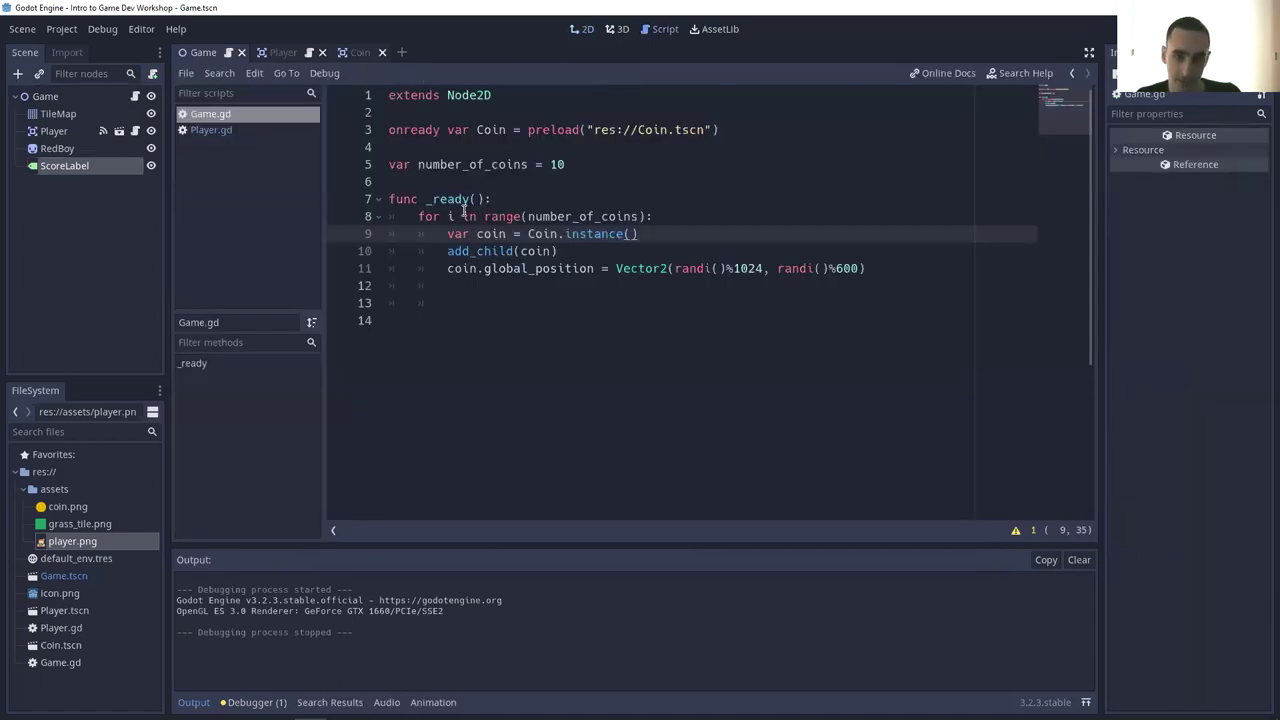
- Declare 'var score = 0' on a new line above func _ready
left_click(551, 200)
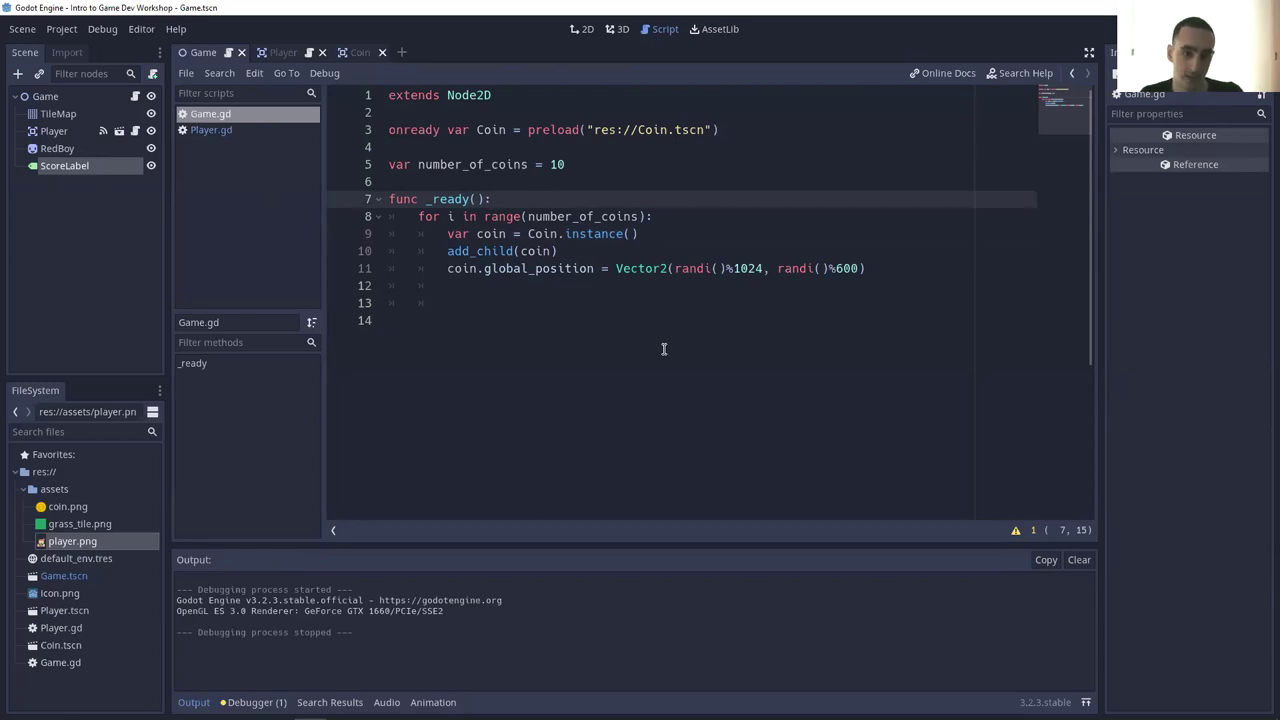
key("Up")
key("Return")
key("Return")
key("Up")
type("var scor")
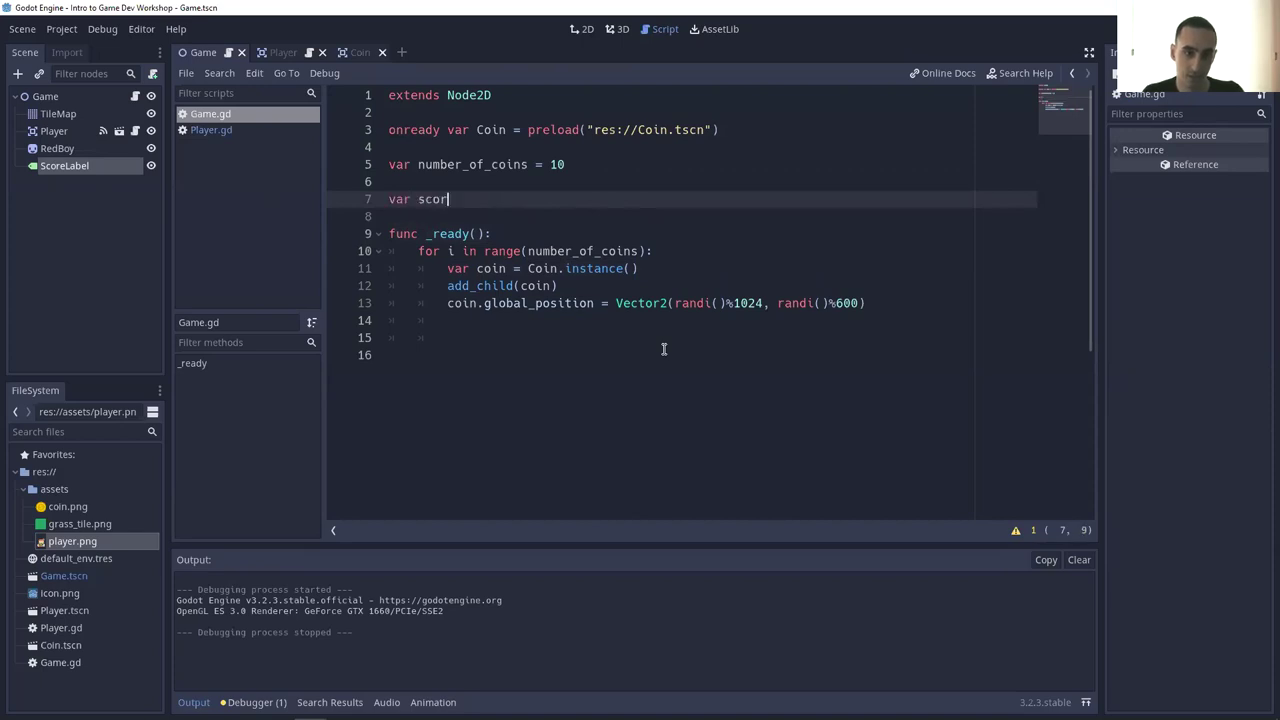
type("e = 0")
- Open a new indented line inside _ready and check the ScoreLabel node's name
key("Down")
key("Down")
key("End")
key("Return")
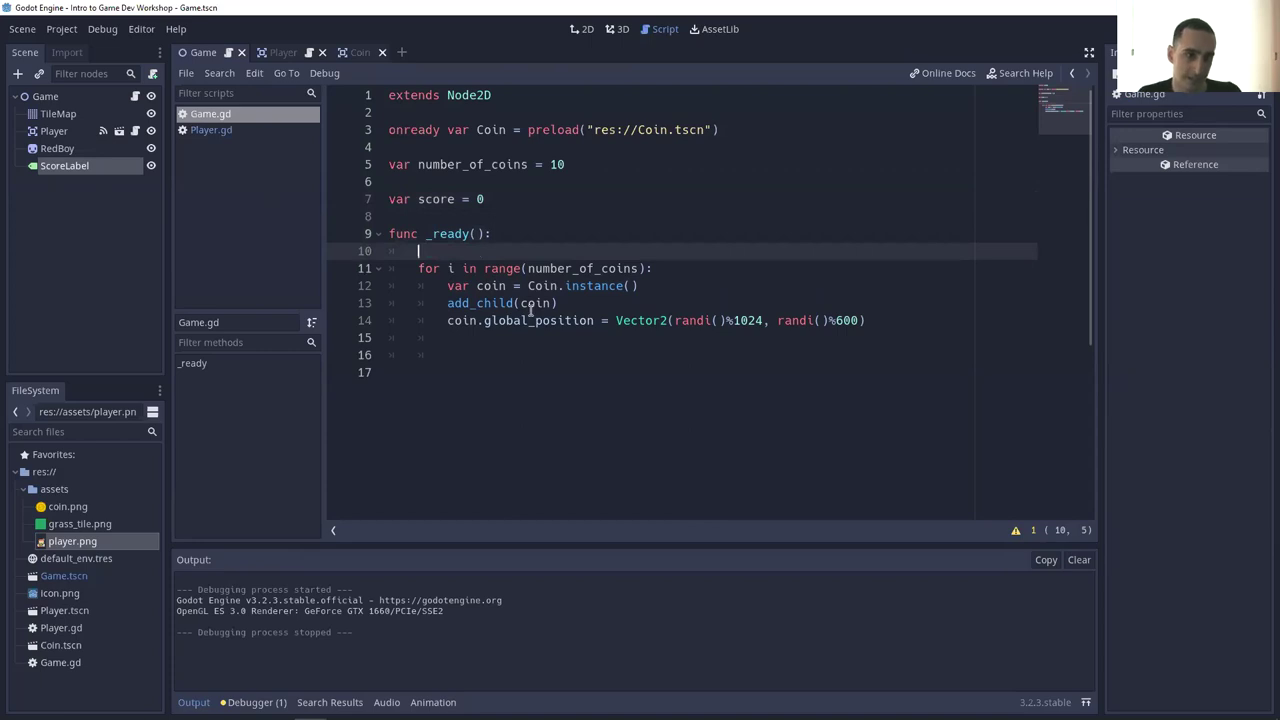
left_click(44, 167)
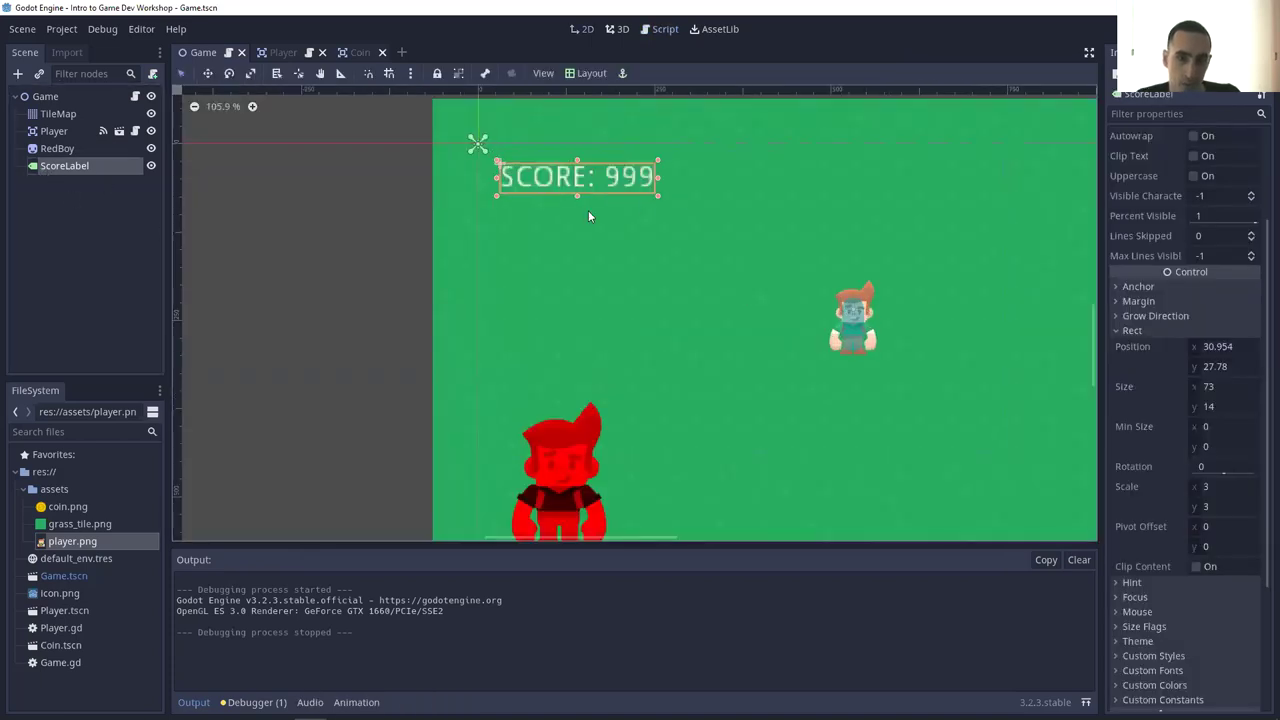
left_click(135, 96)
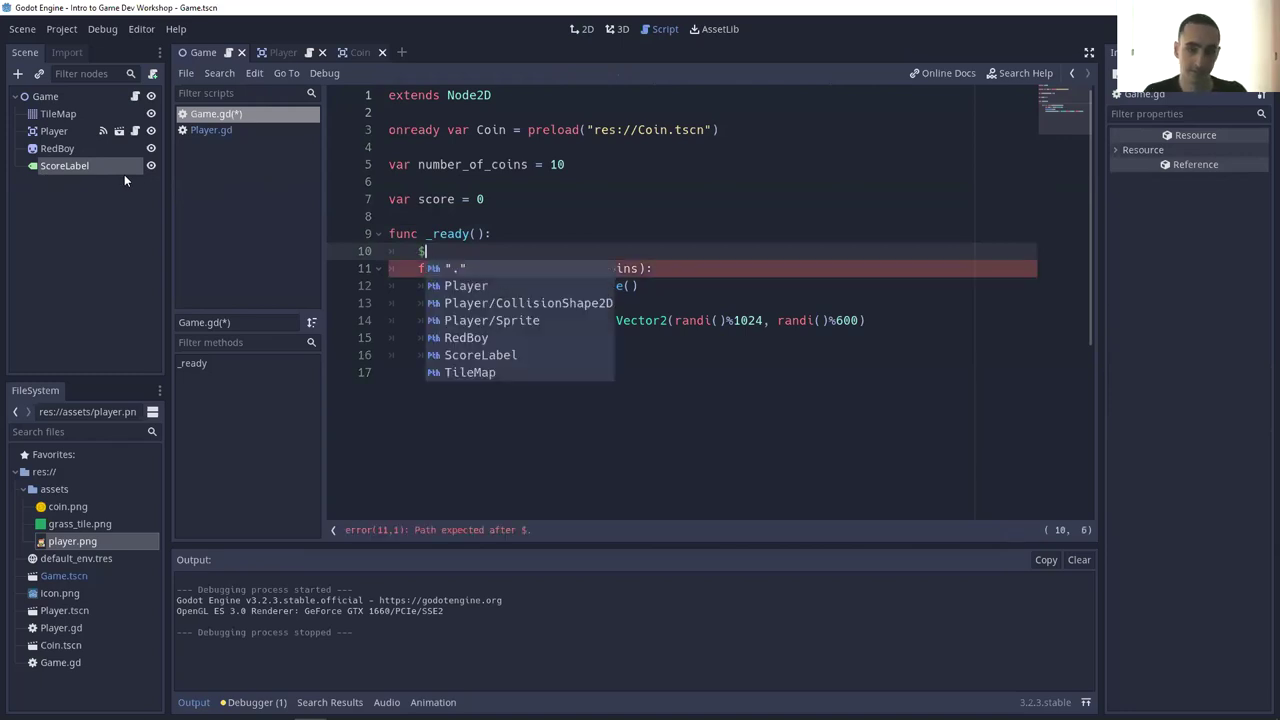
- Complete the new line's node reference as $ScoreLabel
key("Escape")
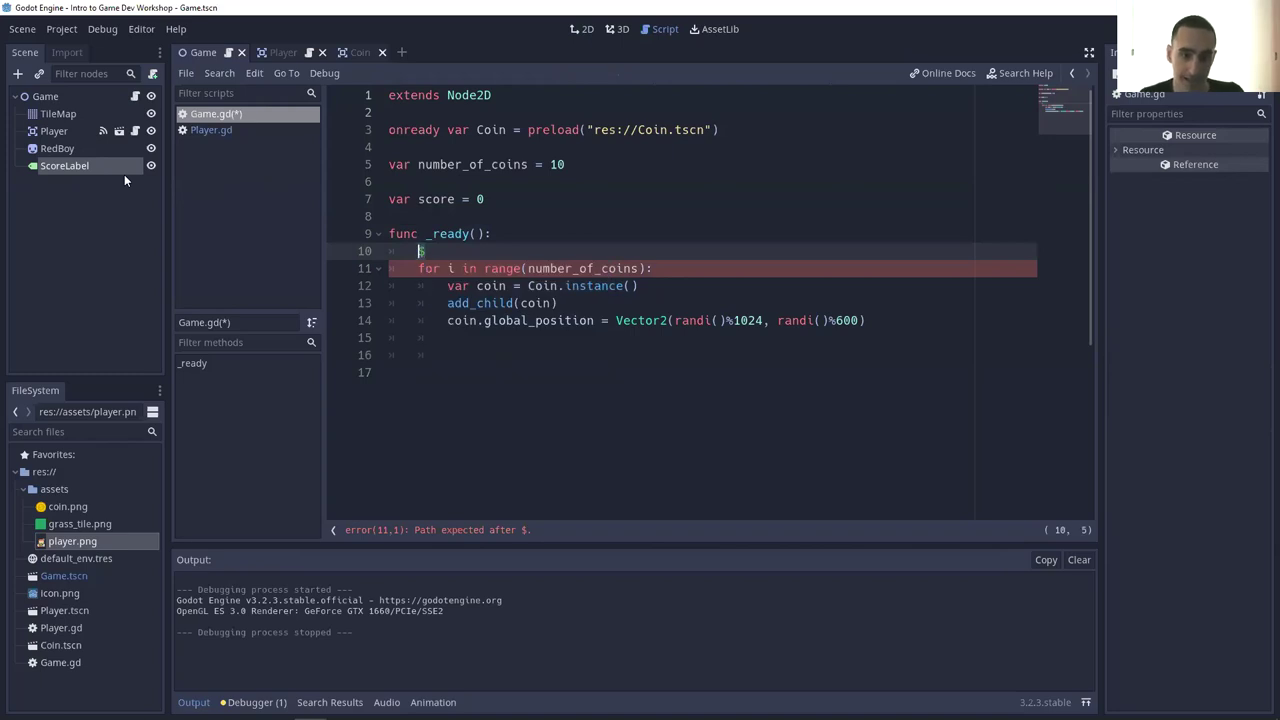
type("Score")
key("Return")
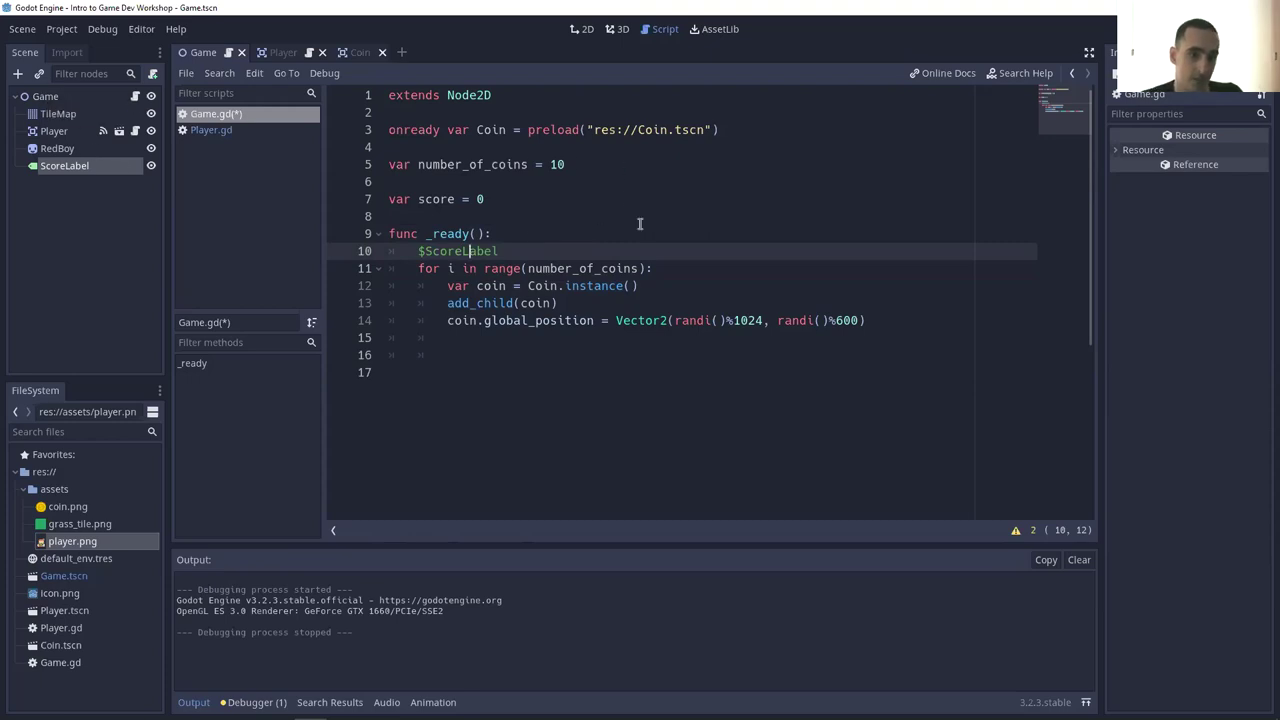
left_click(424, 251)
left_click(419, 251)
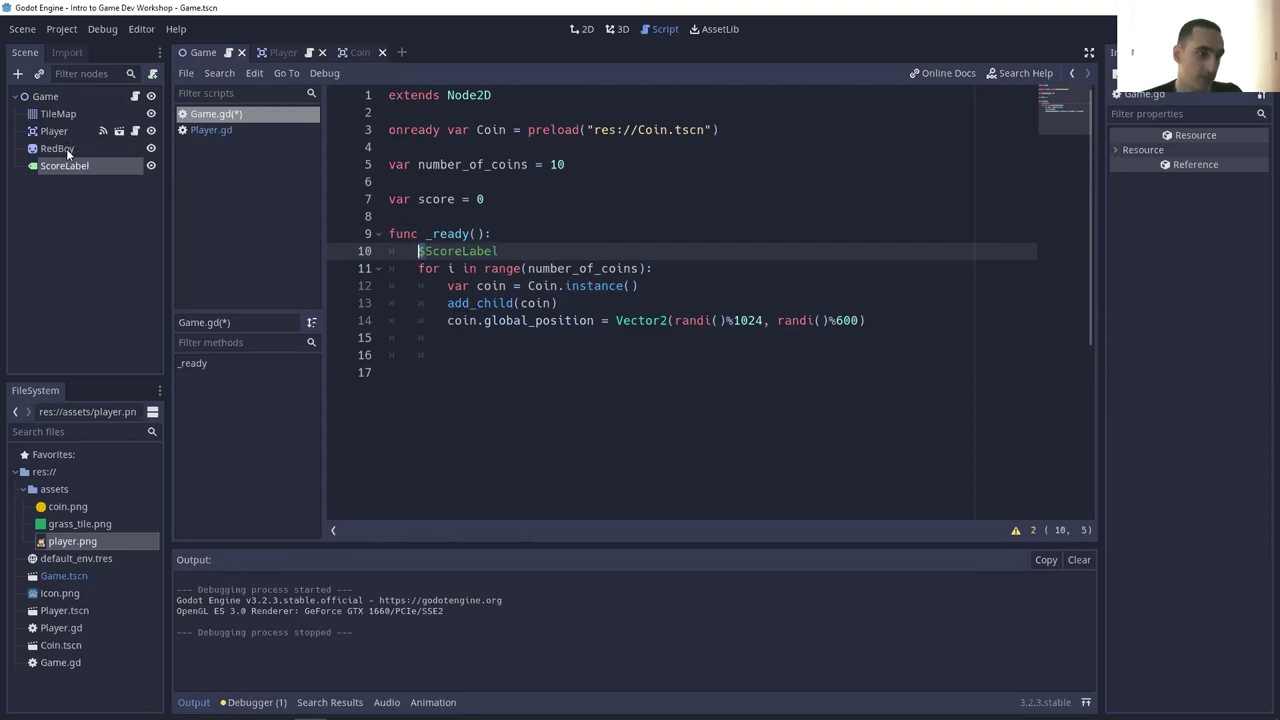
- Append .text = "SCORE: " + str(score) to line 10 and run the game
left_click_drag(499, 251, 418, 251)
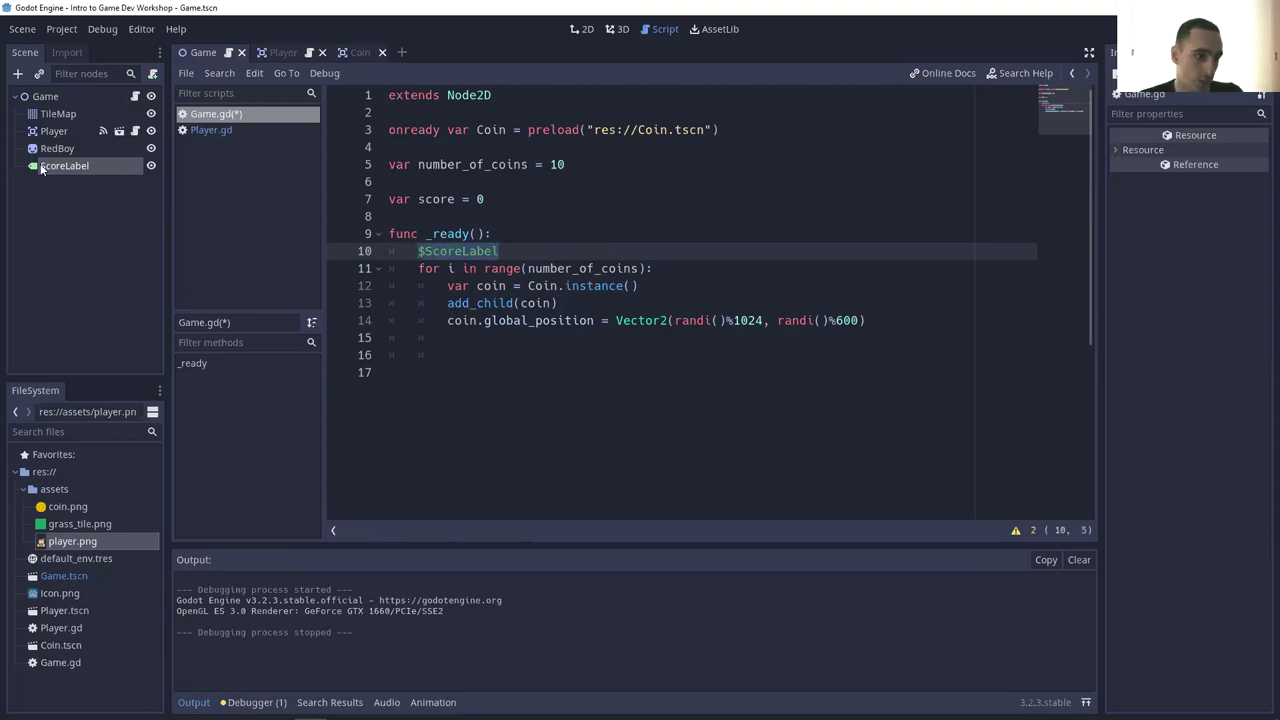
left_click_drag(507, 251, 424, 251)
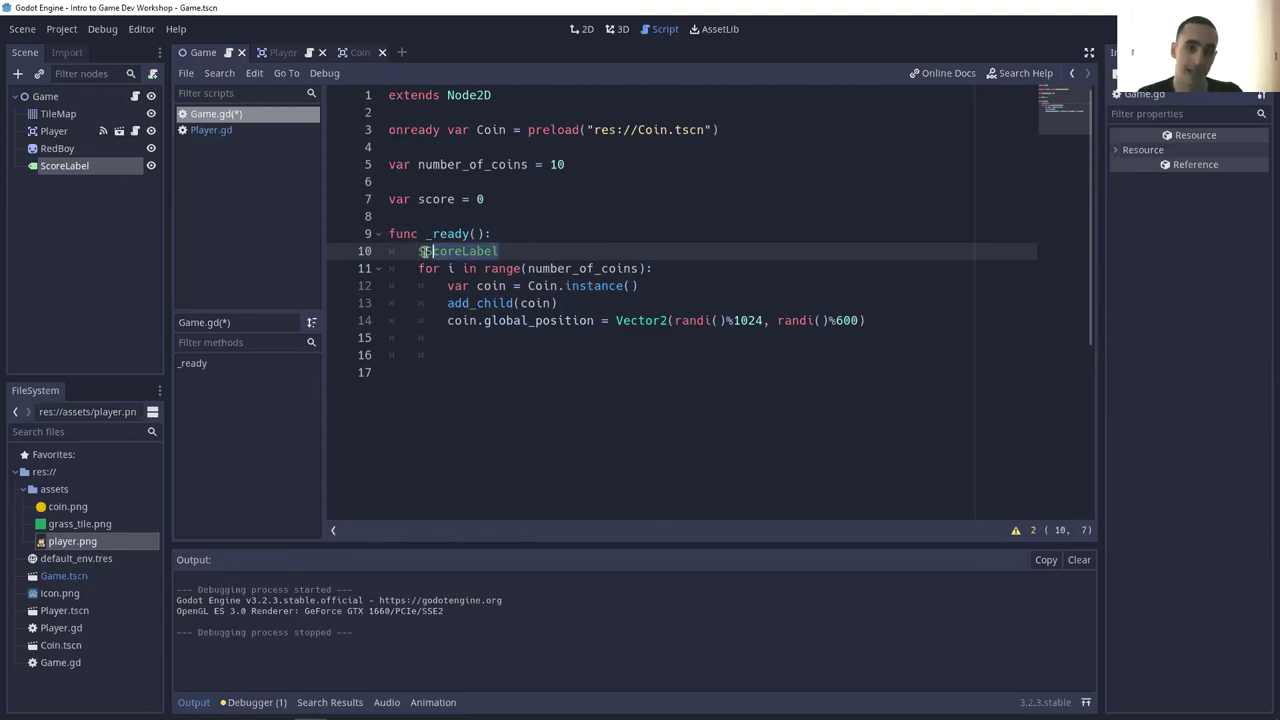
left_click(529, 249)
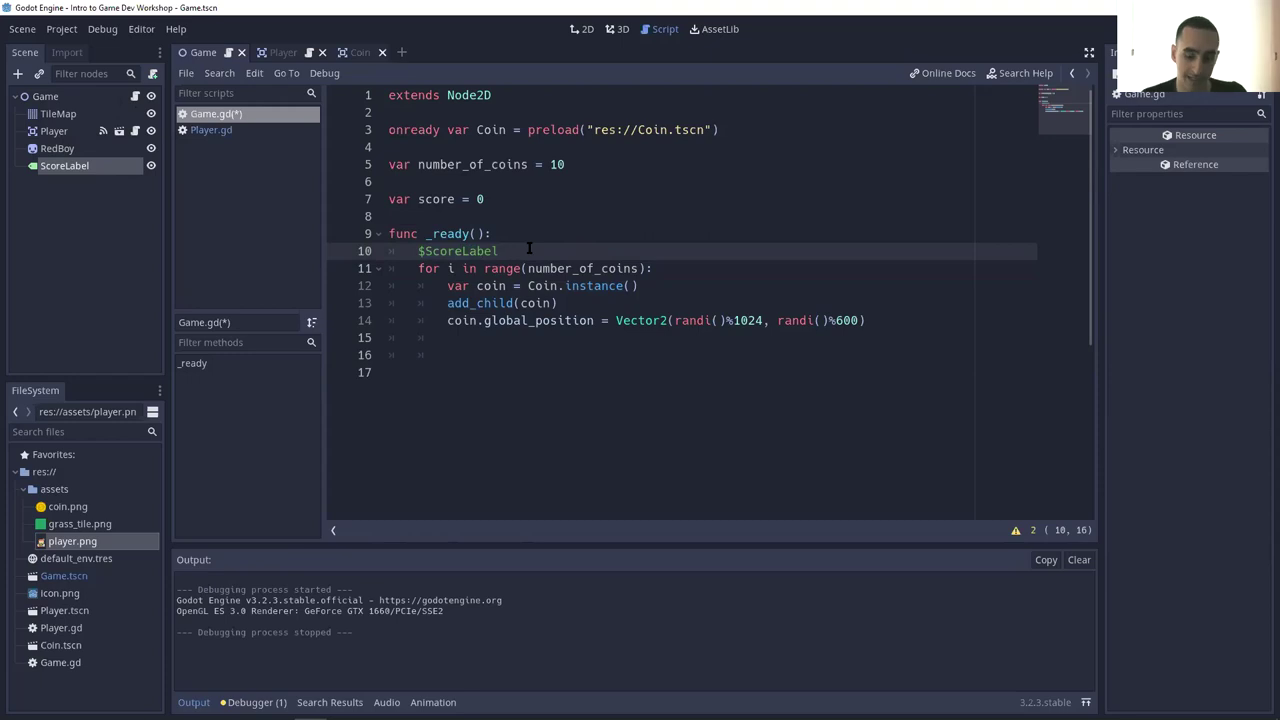
type(".text")
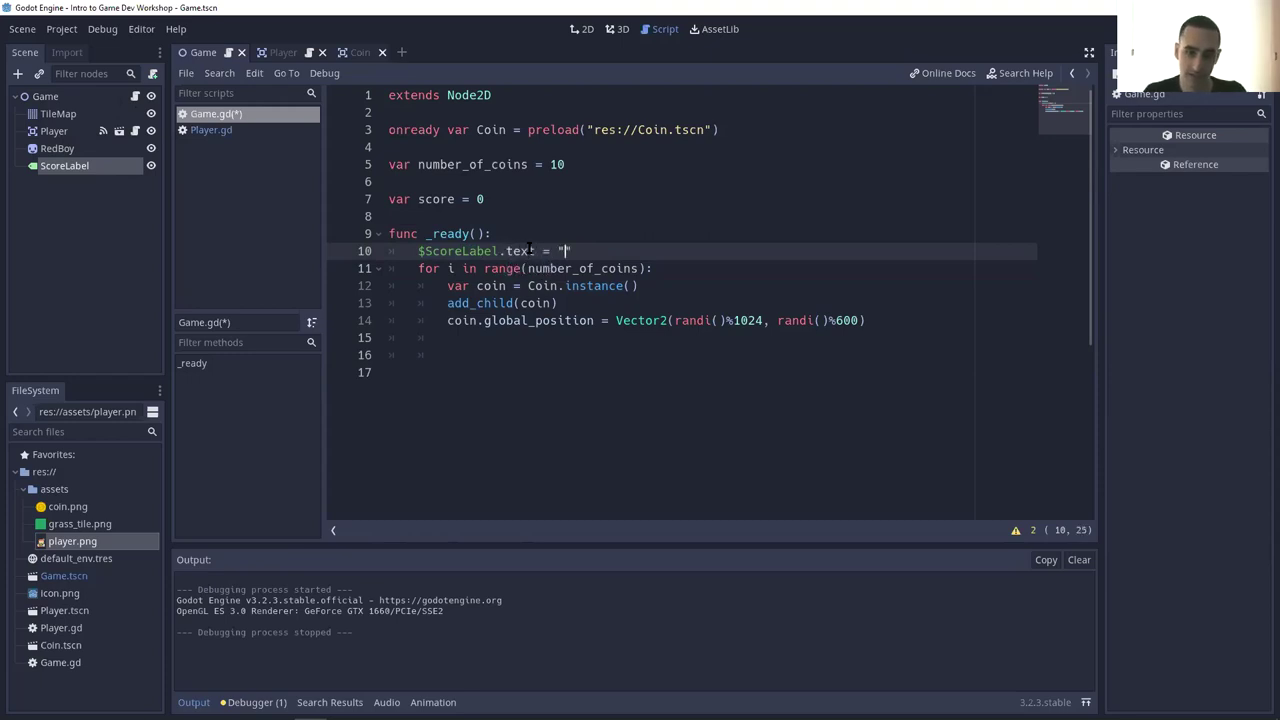
type(" = \"SCORE")
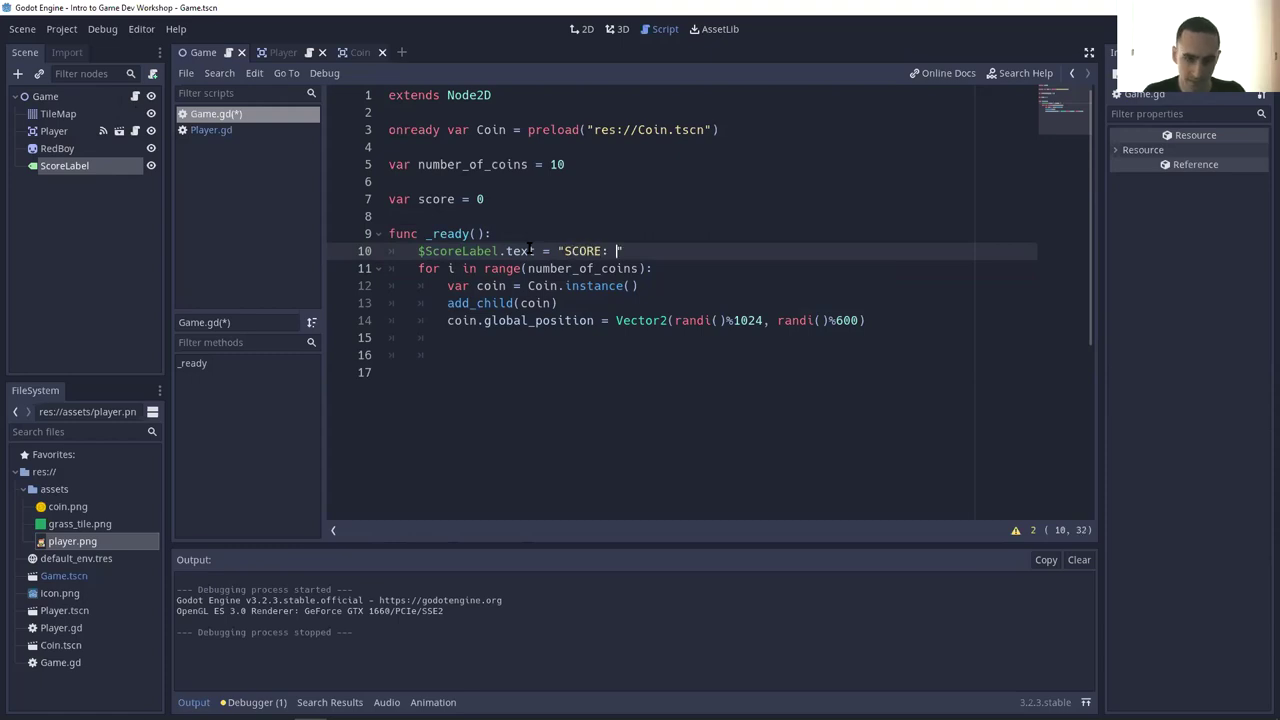
type(": \" + str(score")
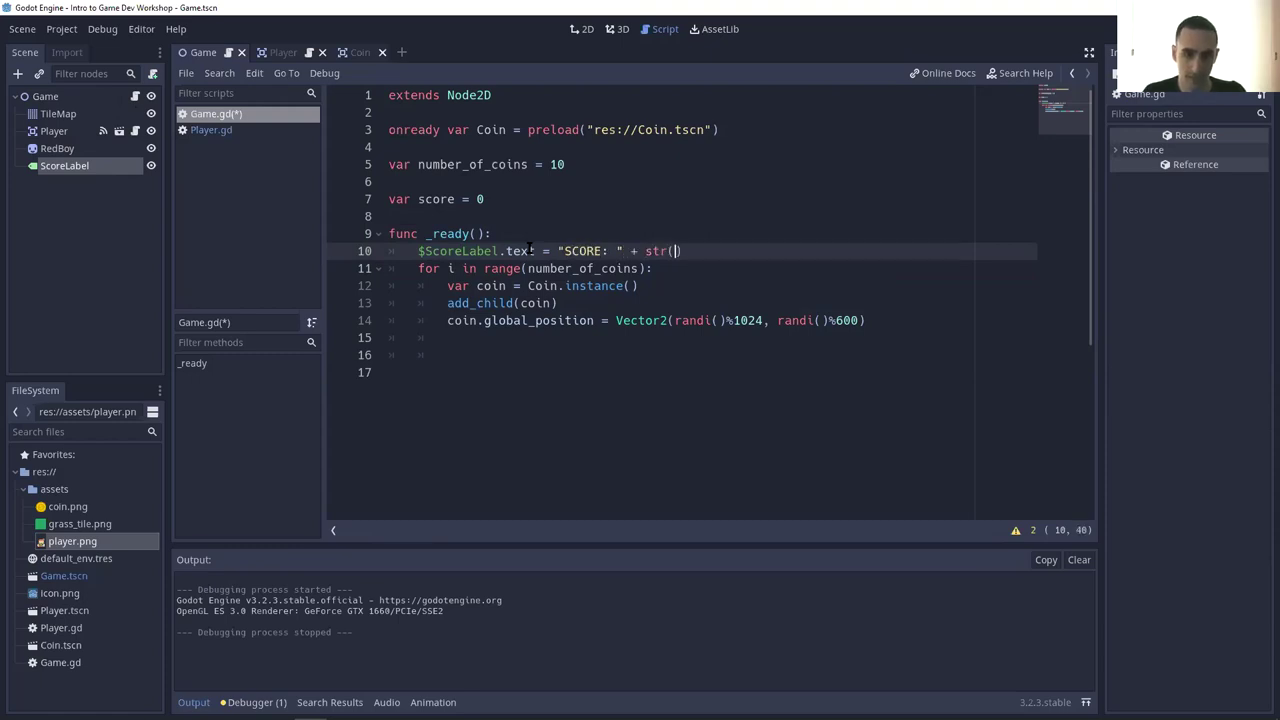
left_click_drag(487, 199, 398, 200)
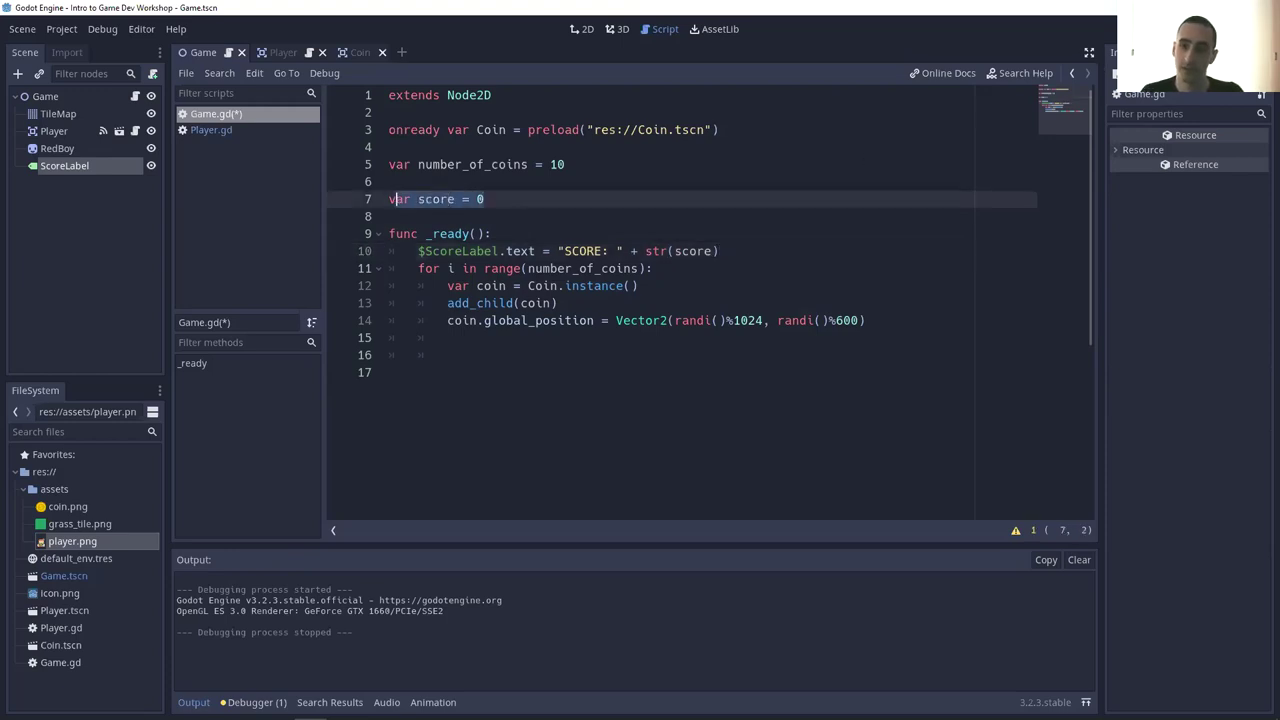
key("F5")
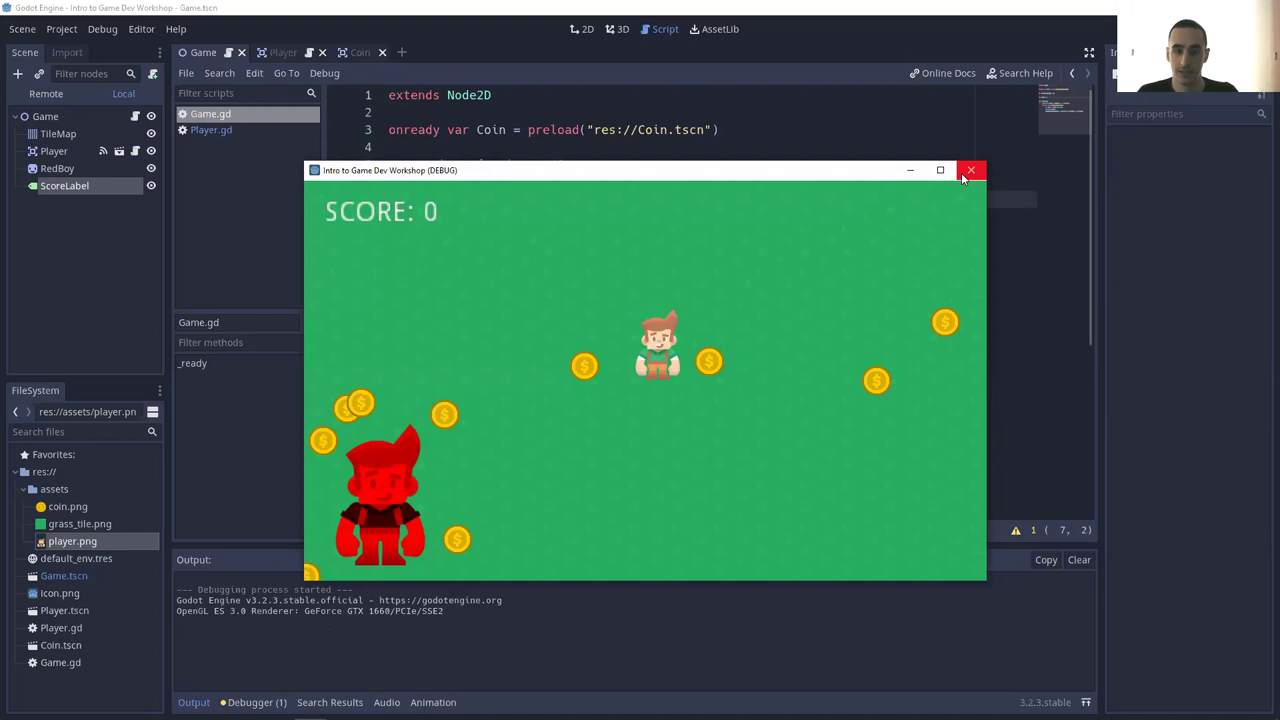
- Steer the player over coins with the arrow keys while SCORE stays at 0
key("Left")
key("Down")
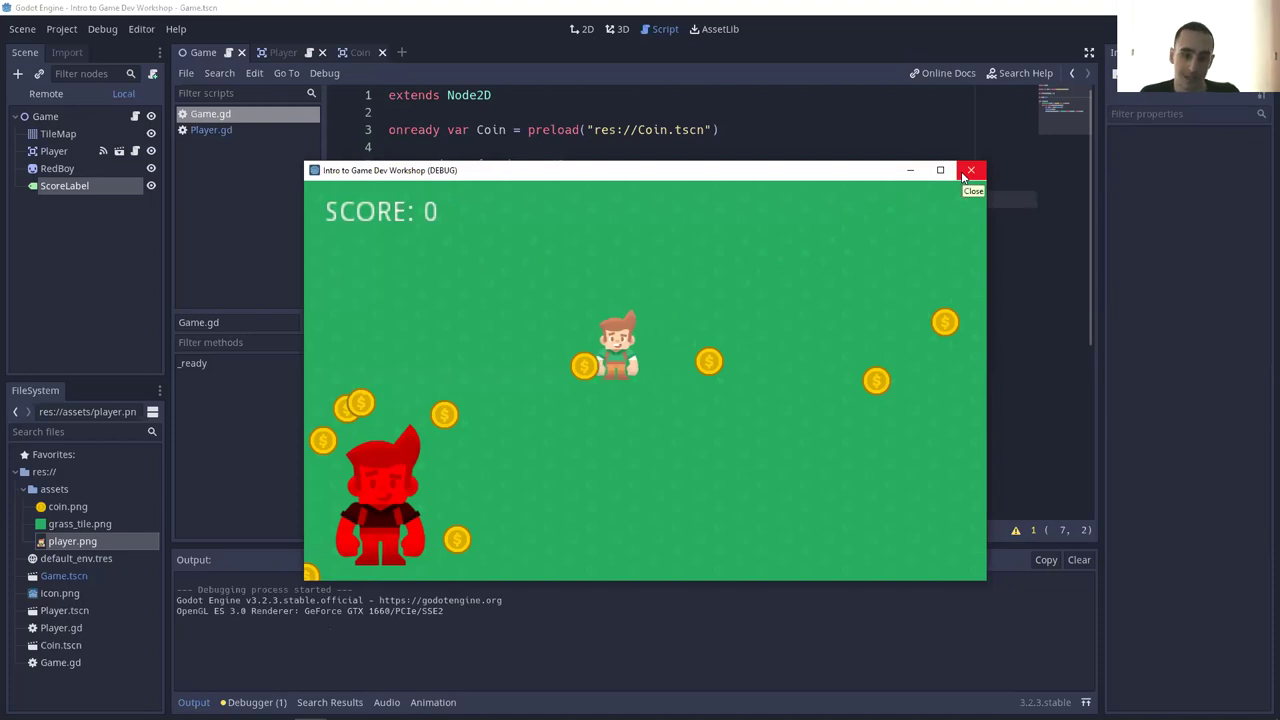
key("Left")
key("Up")
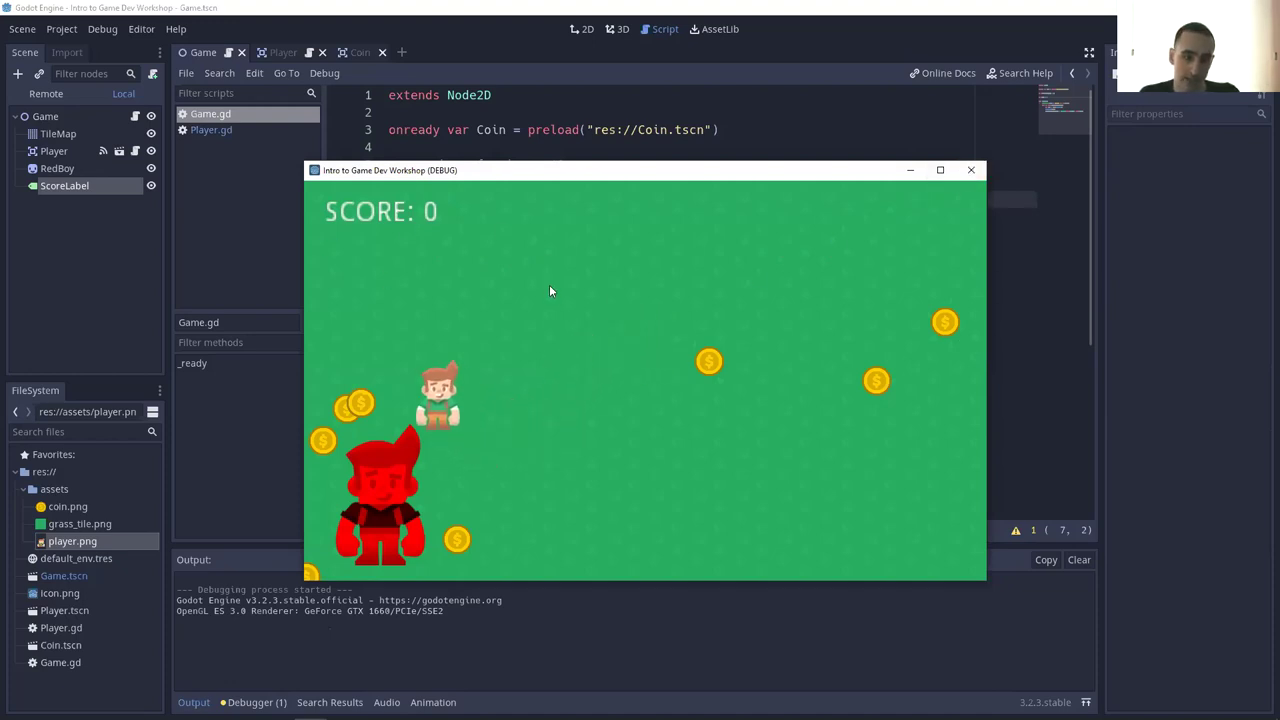
key("Down")
key("Right")
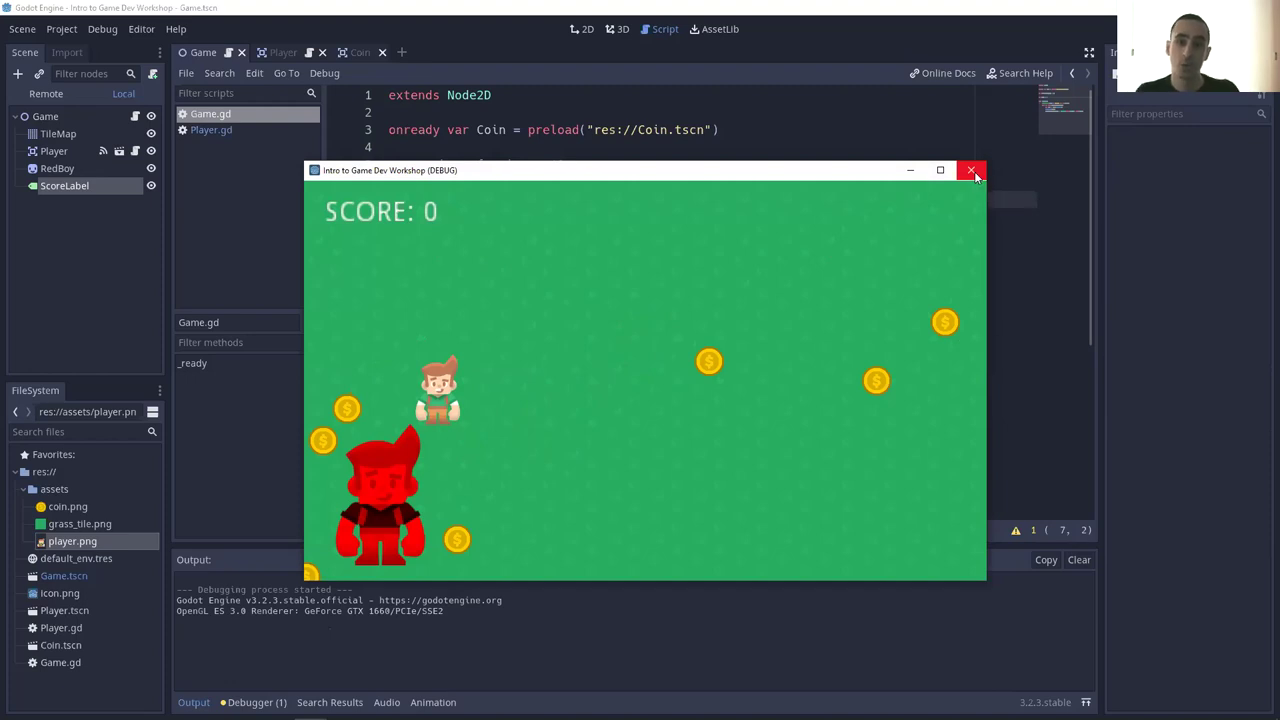
- Close the game and open the Player scene's Player.gd script
left_click(971, 171)
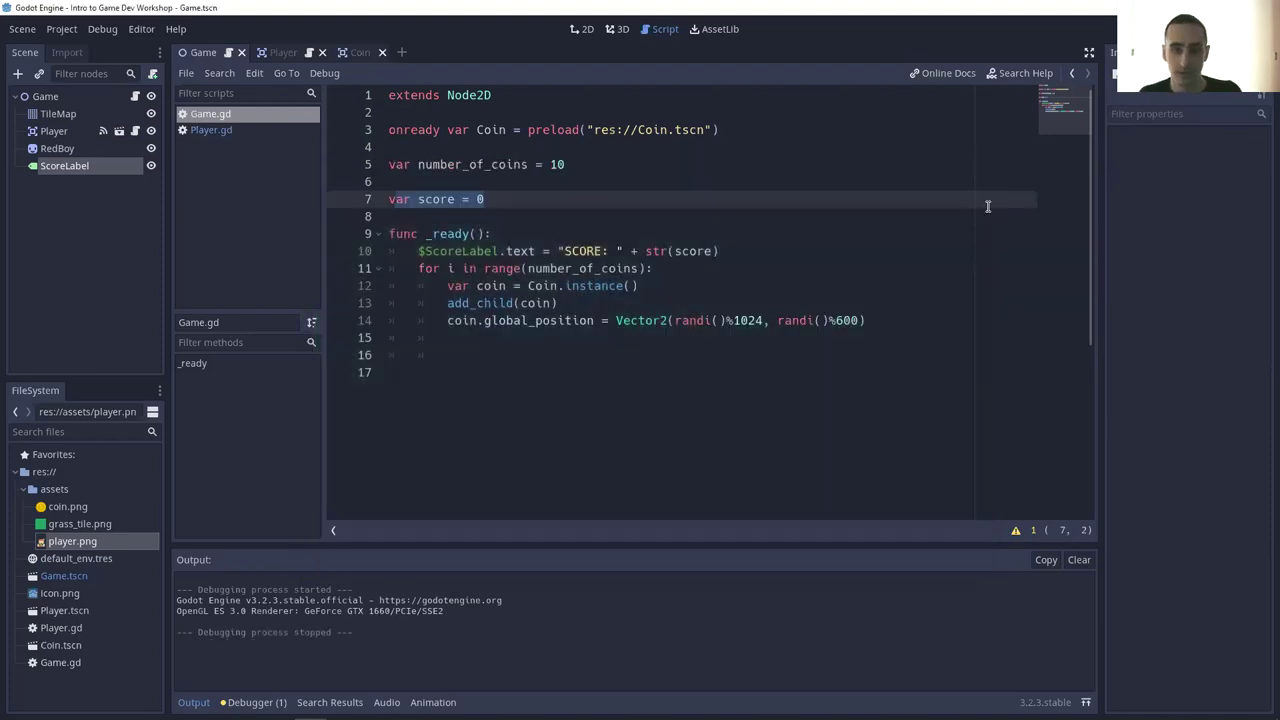
left_click(269, 58)
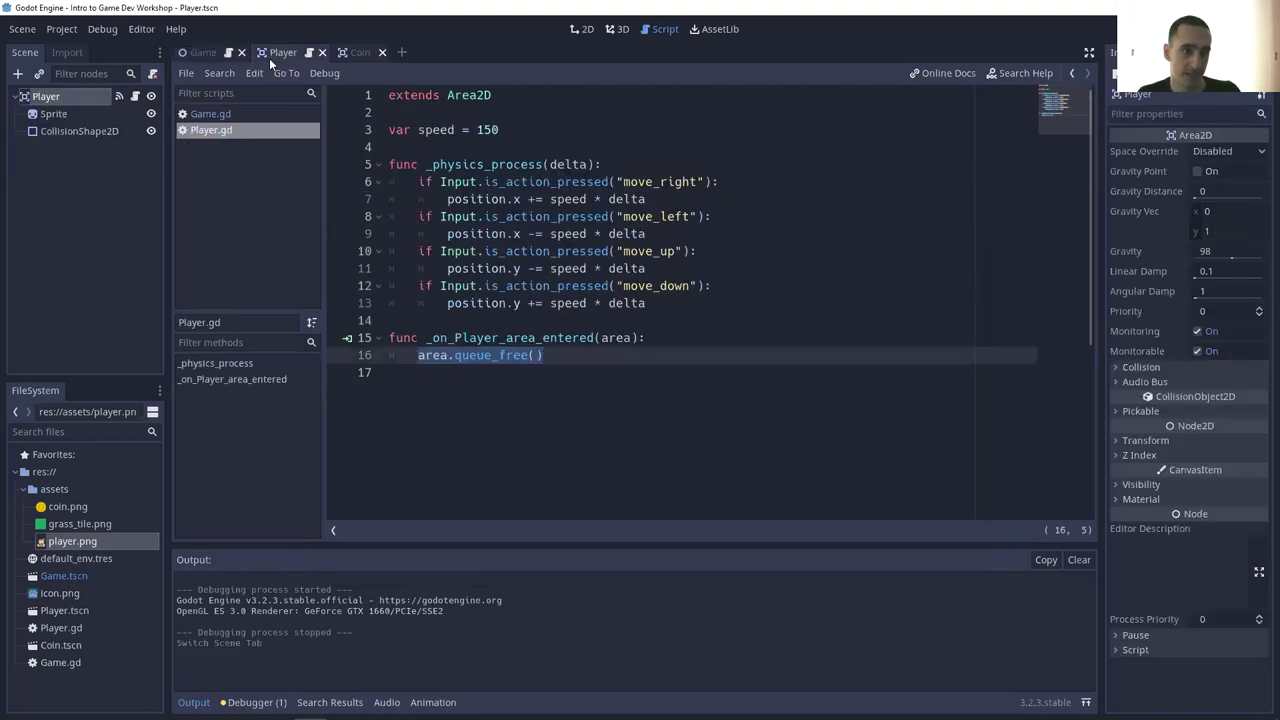
left_click(78, 112)
left_click(196, 143)
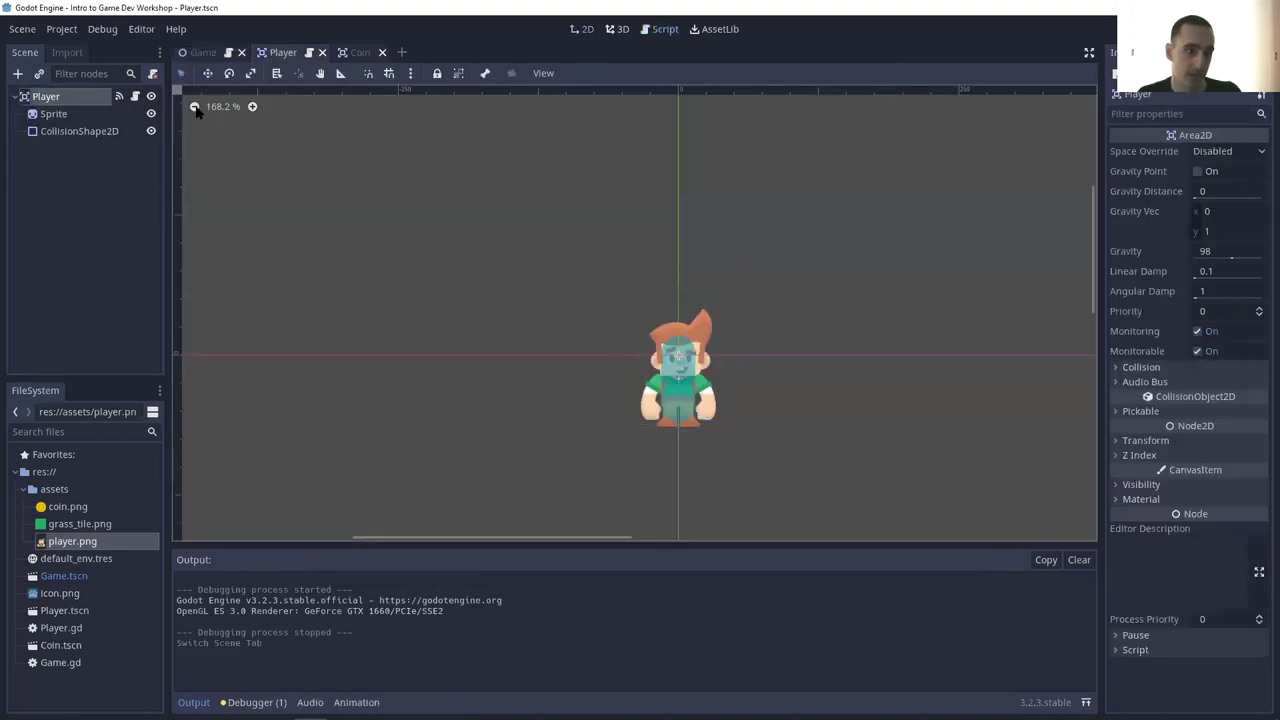
left_click(135, 96)
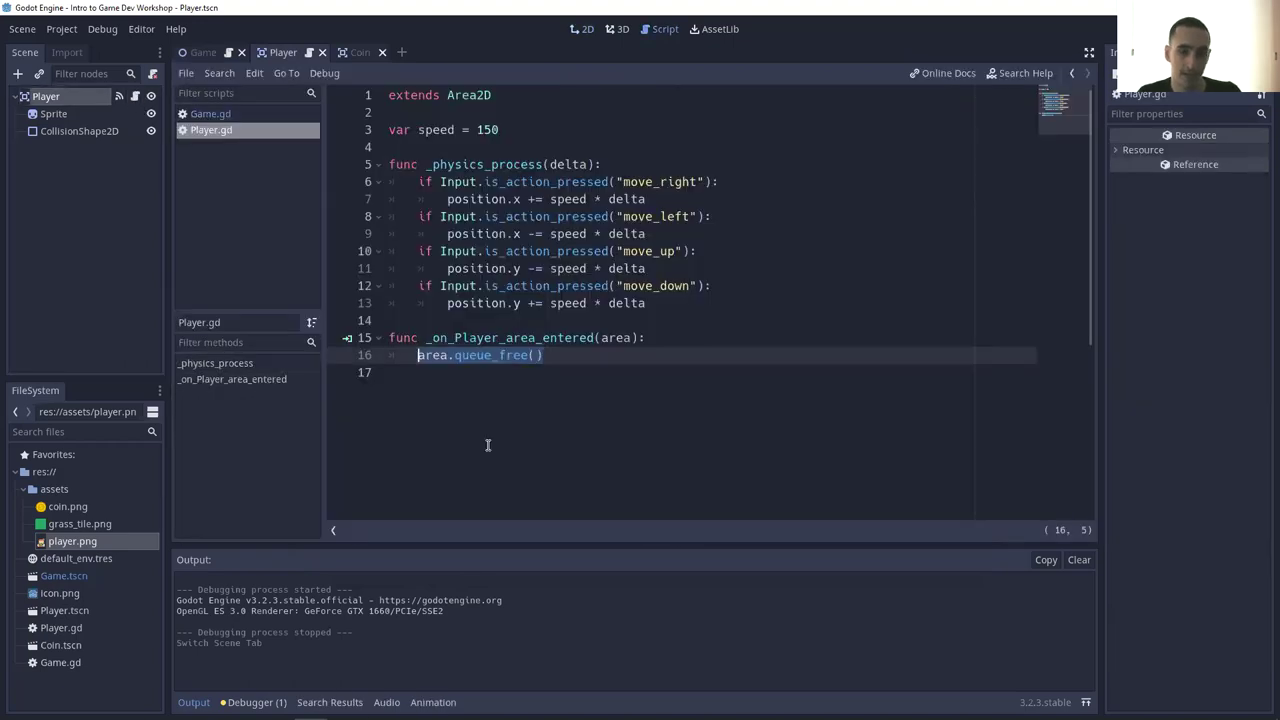
- Declare 'signal player_coin_collected' below extends Area2D
left_click(645, 352)
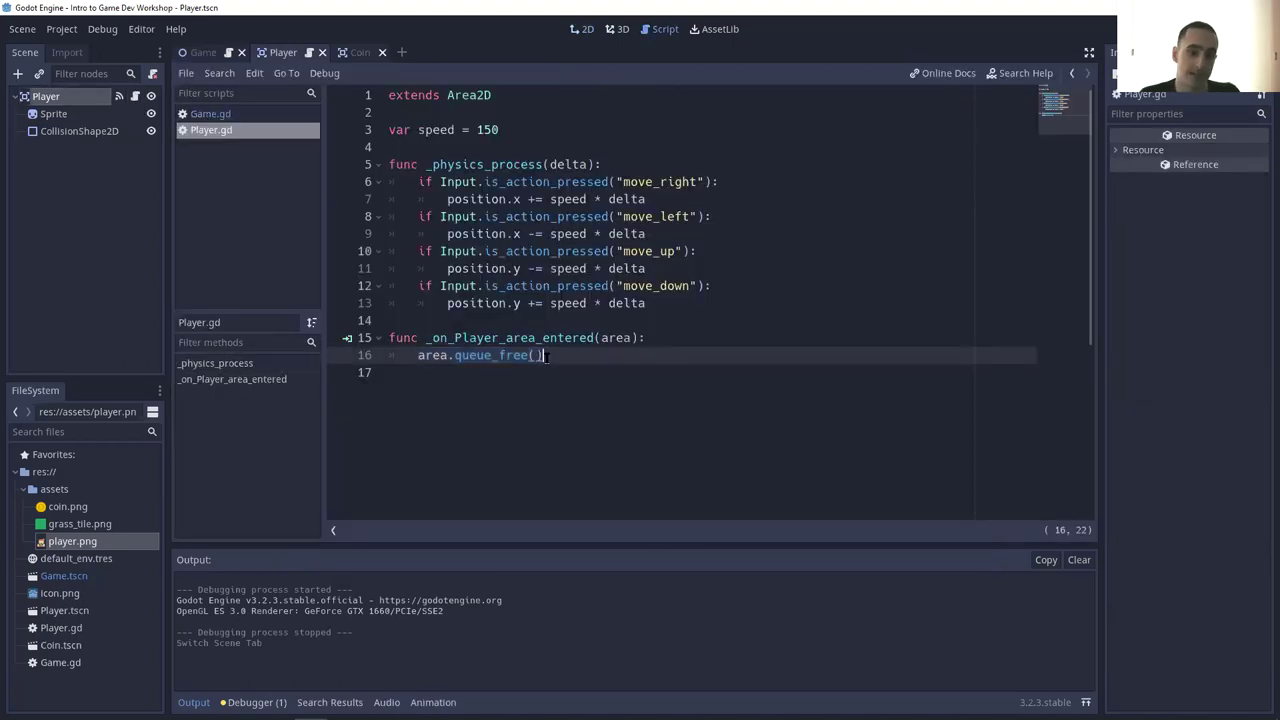
left_click_drag(561, 358, 418, 362)
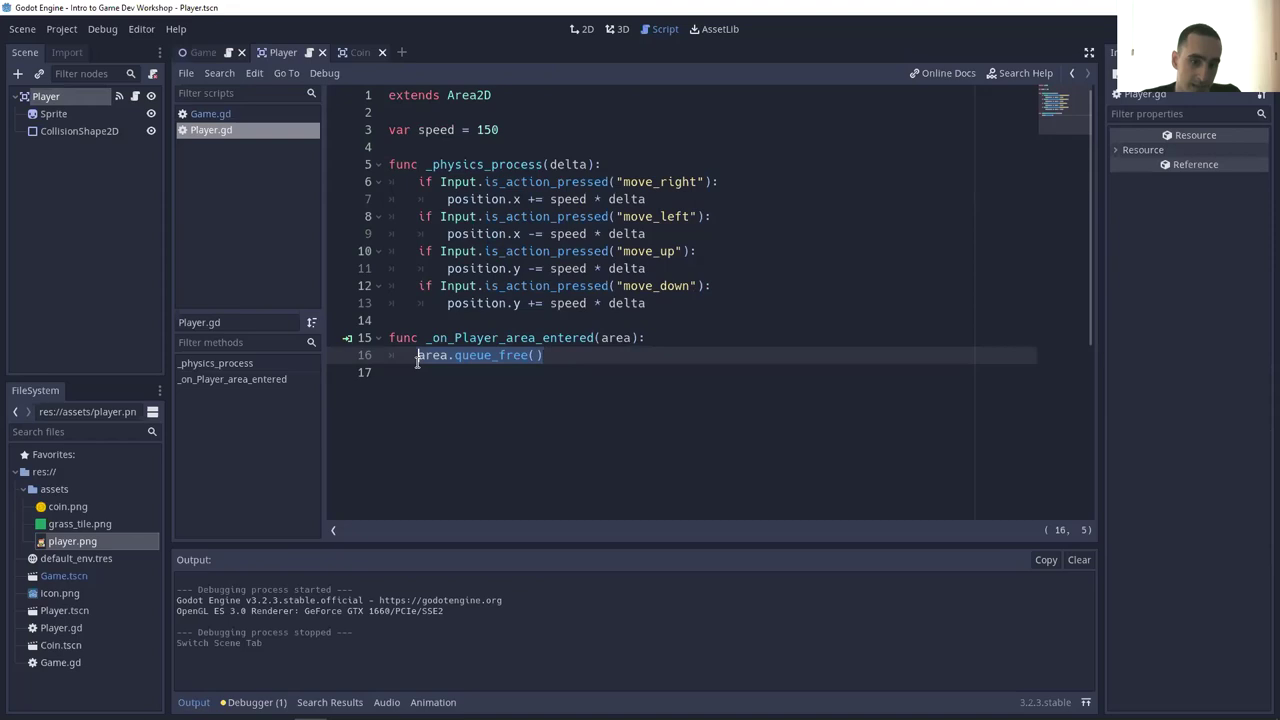
left_click(576, 353)
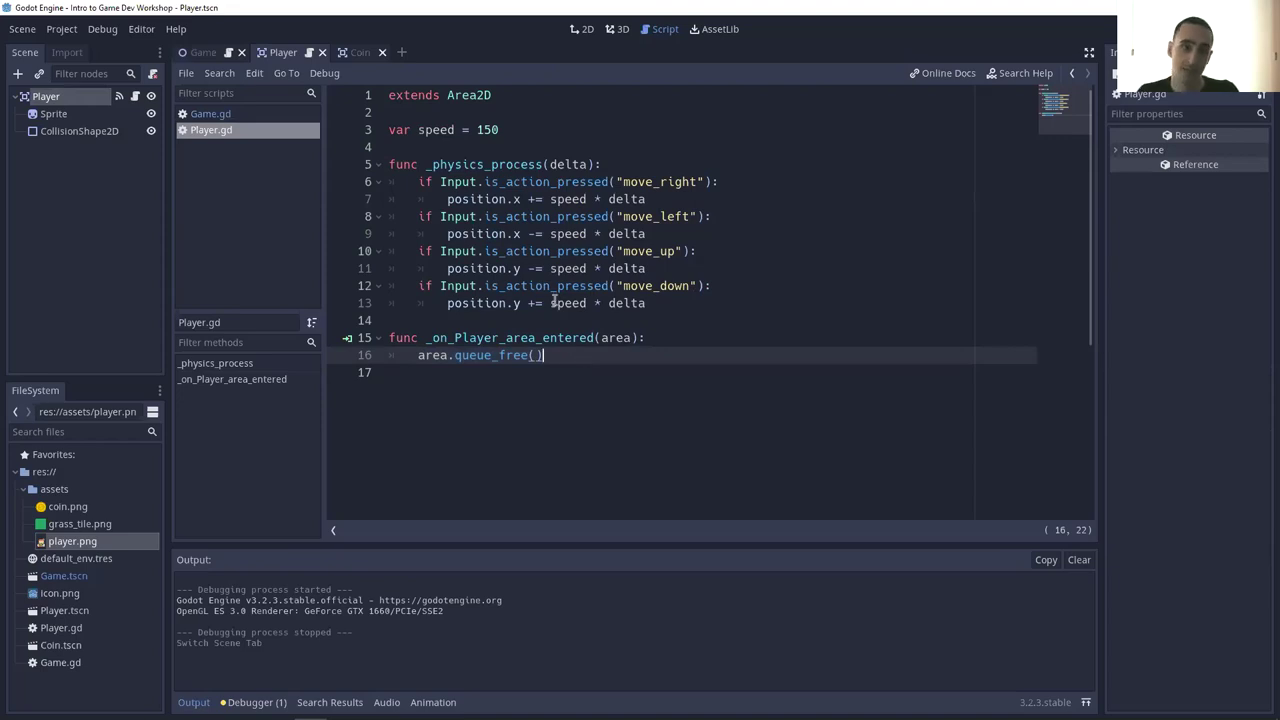
left_click(517, 113)
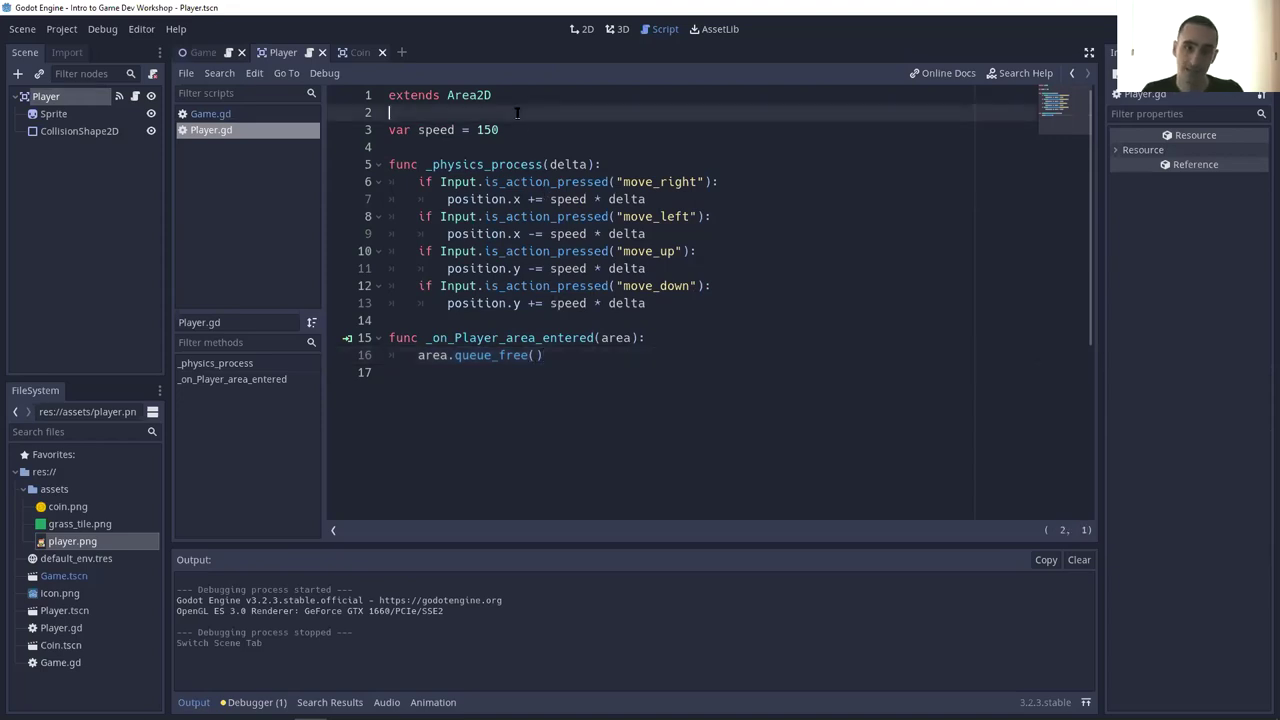
key("Return")
key("Return")
key("Up")
type("signal ")
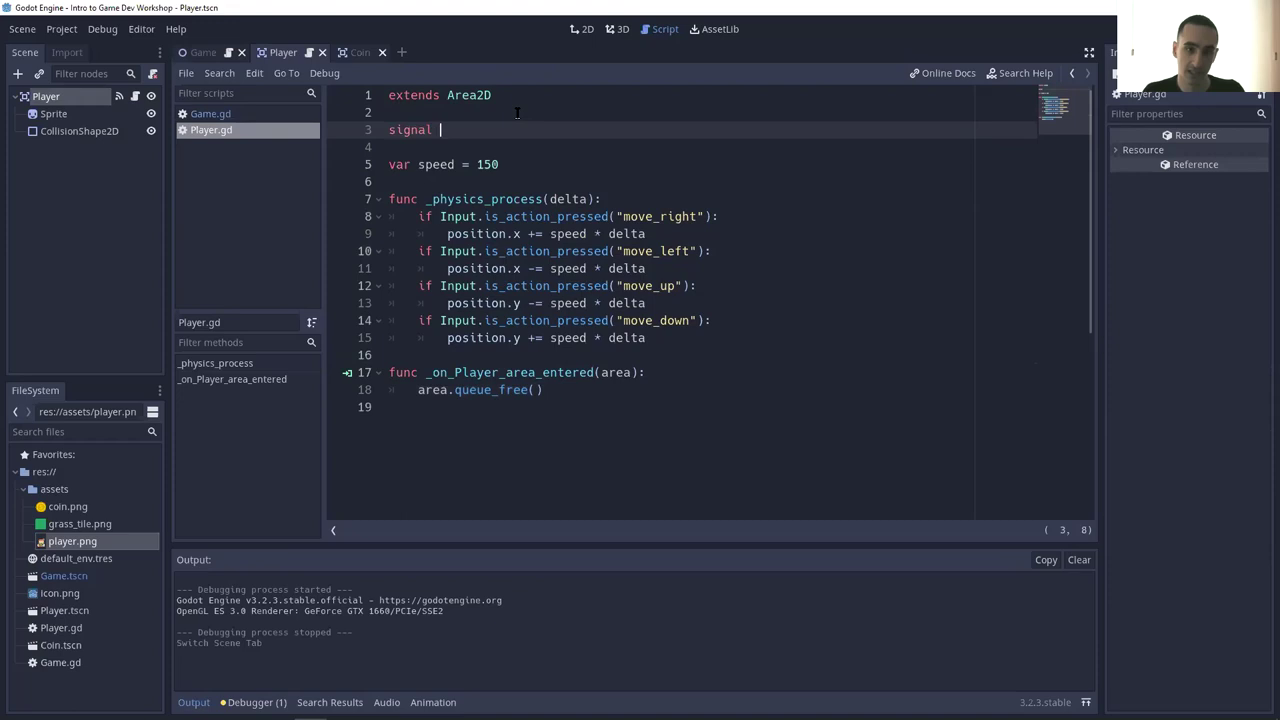
type("play")
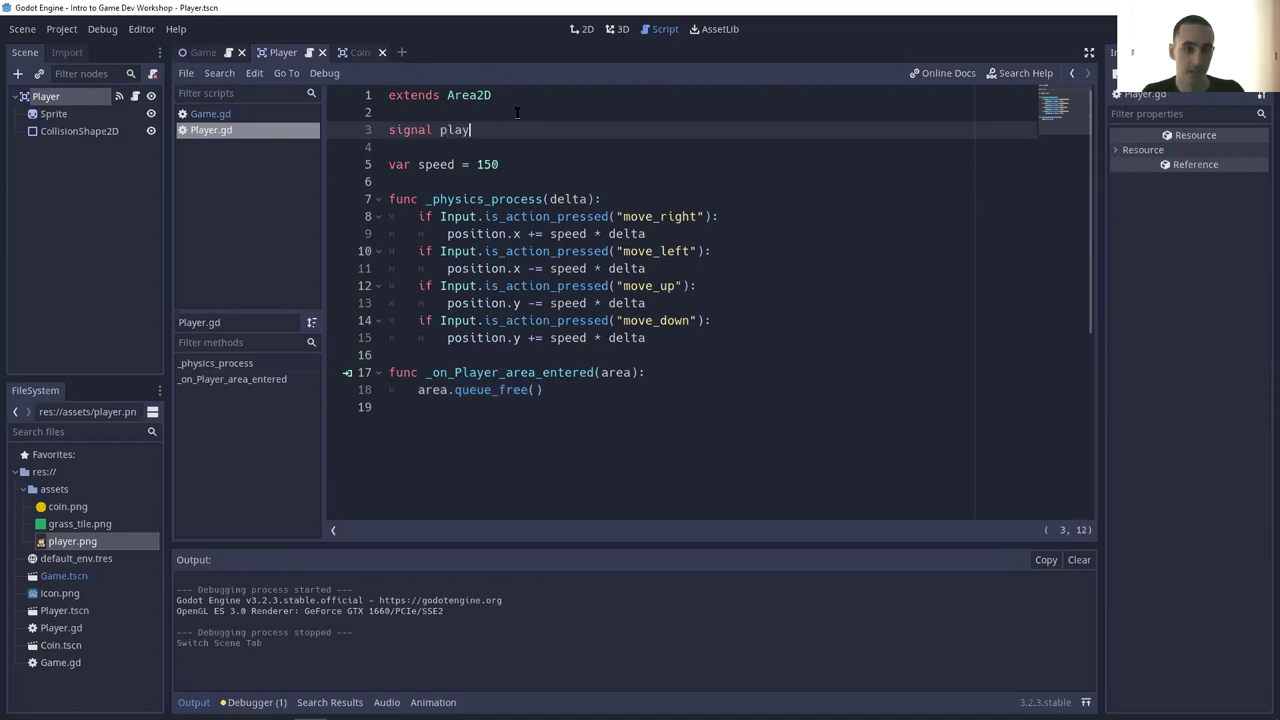
type("er_coin_collected")
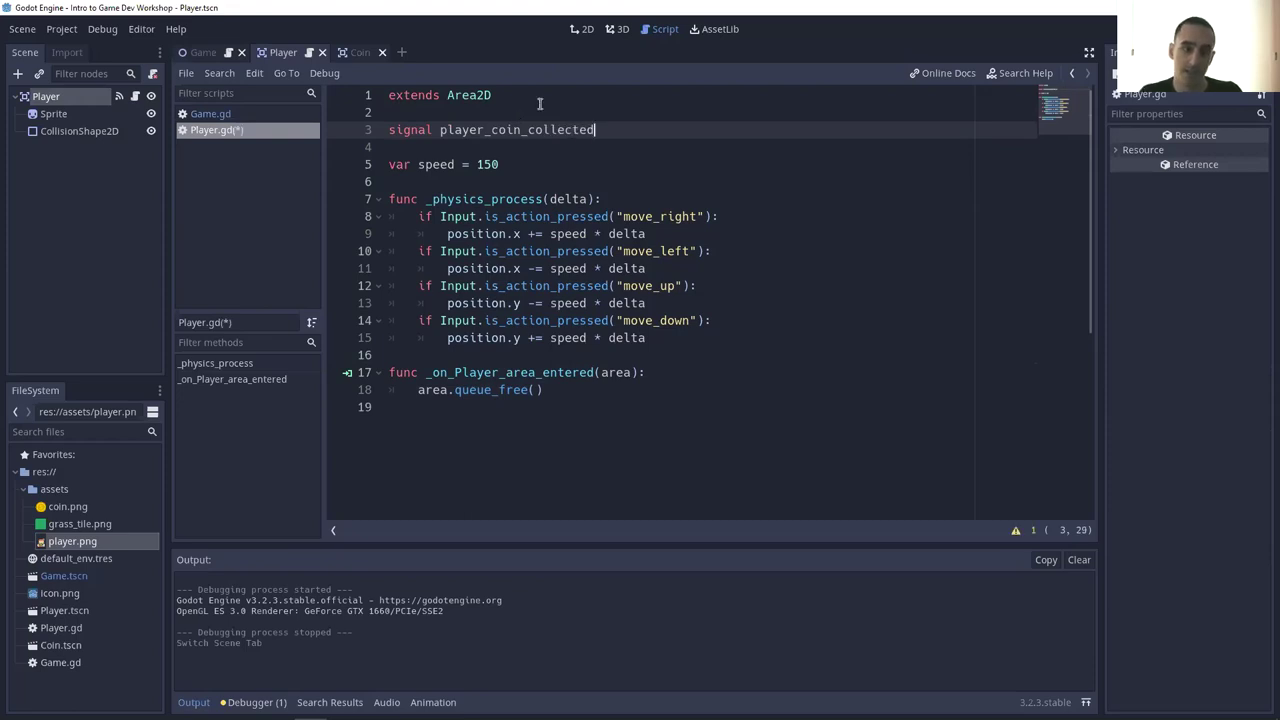
- Add emit_signal("player_coin_collected") after area.queue_free() and save Player.gd
left_click(593, 394)
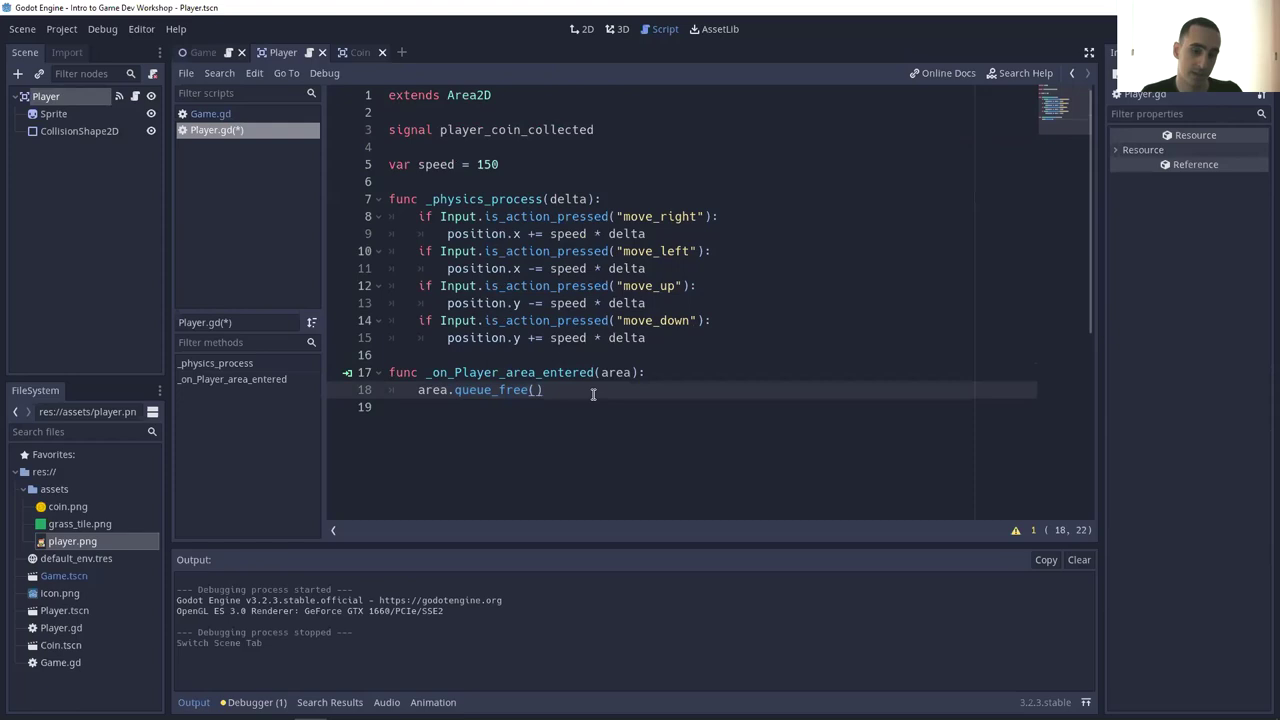
key("Return")
type("emit_signa")
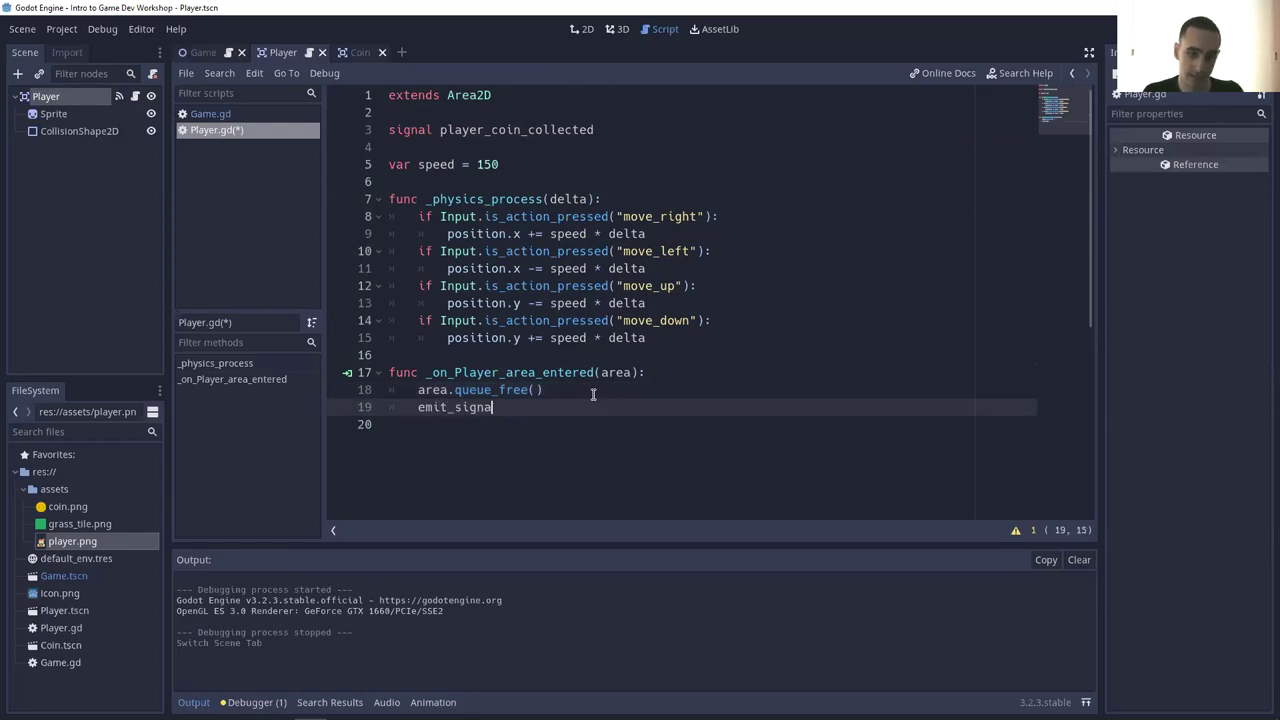
type("l(\"player_coin")
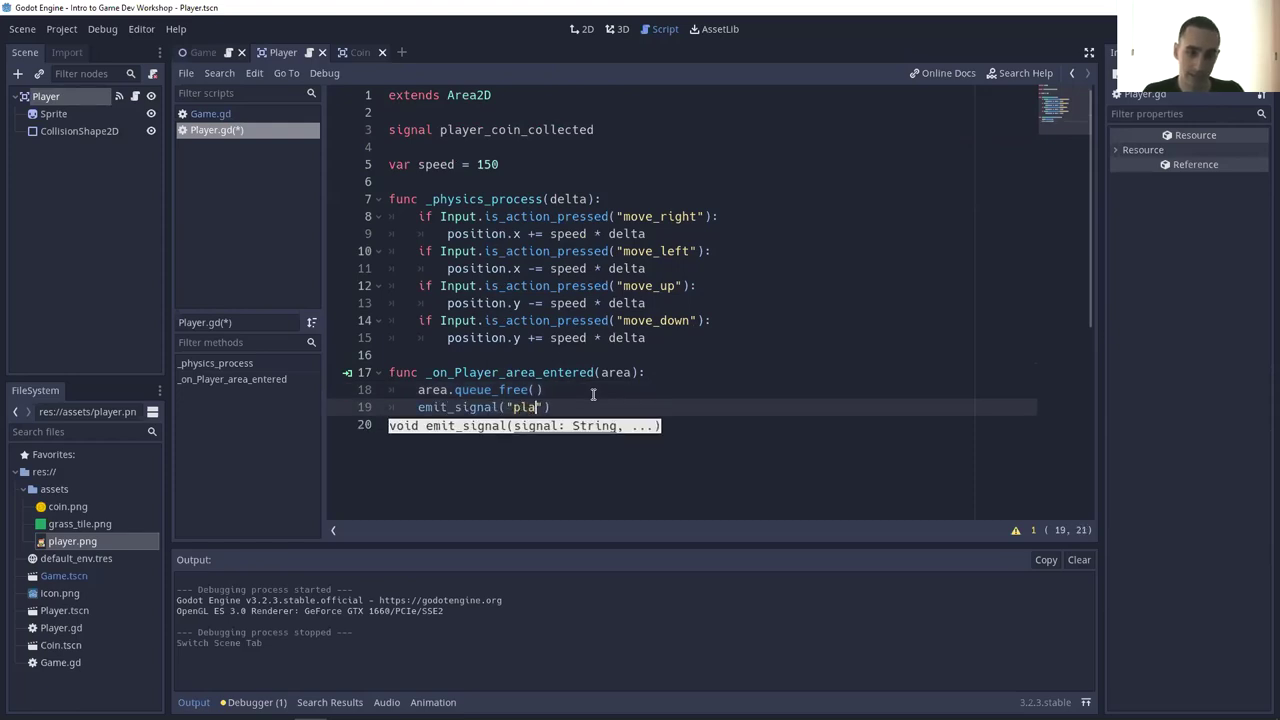
type("_collected\"")
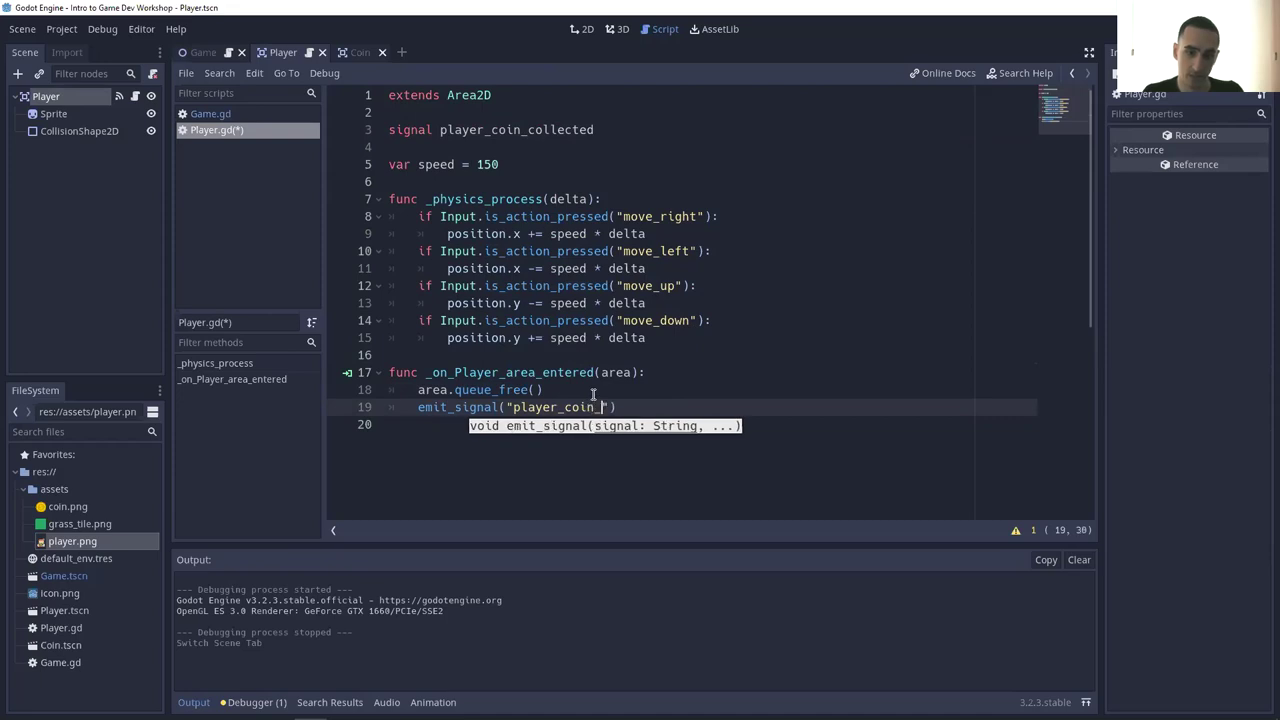
type(")")
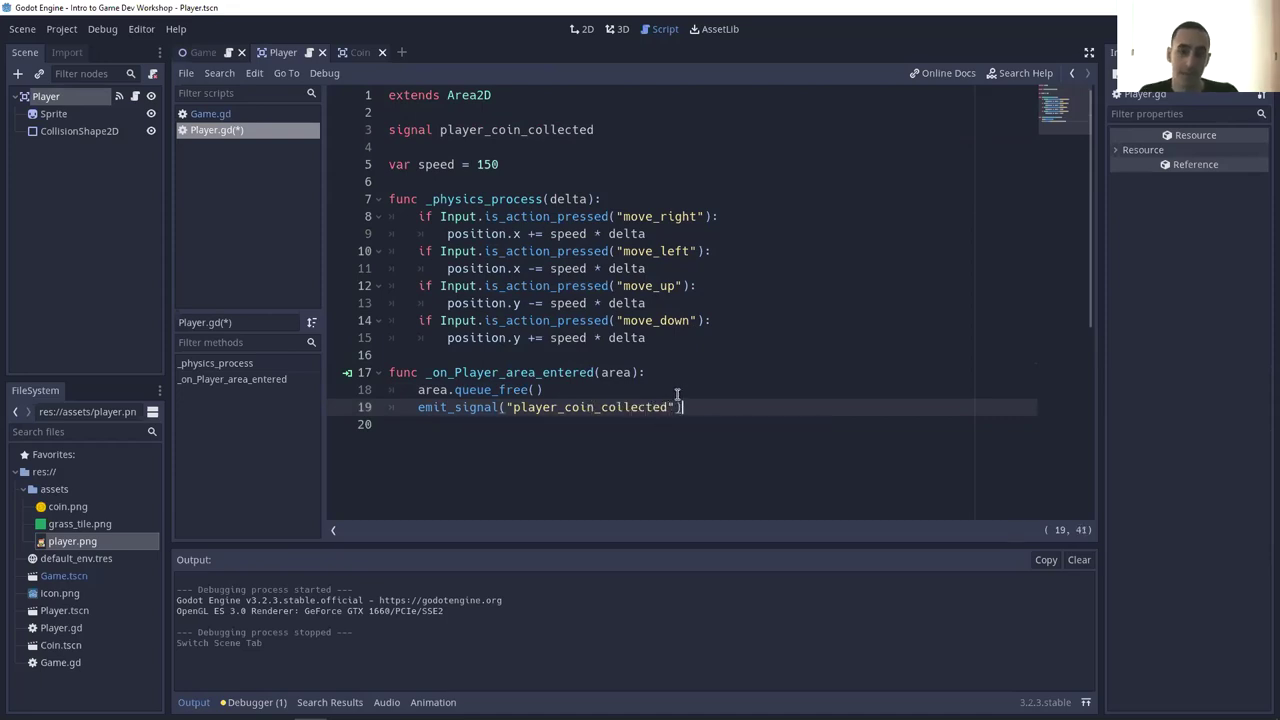
left_click_drag(700, 408, 378, 374)
left_click_drag(545, 390, 438, 397)
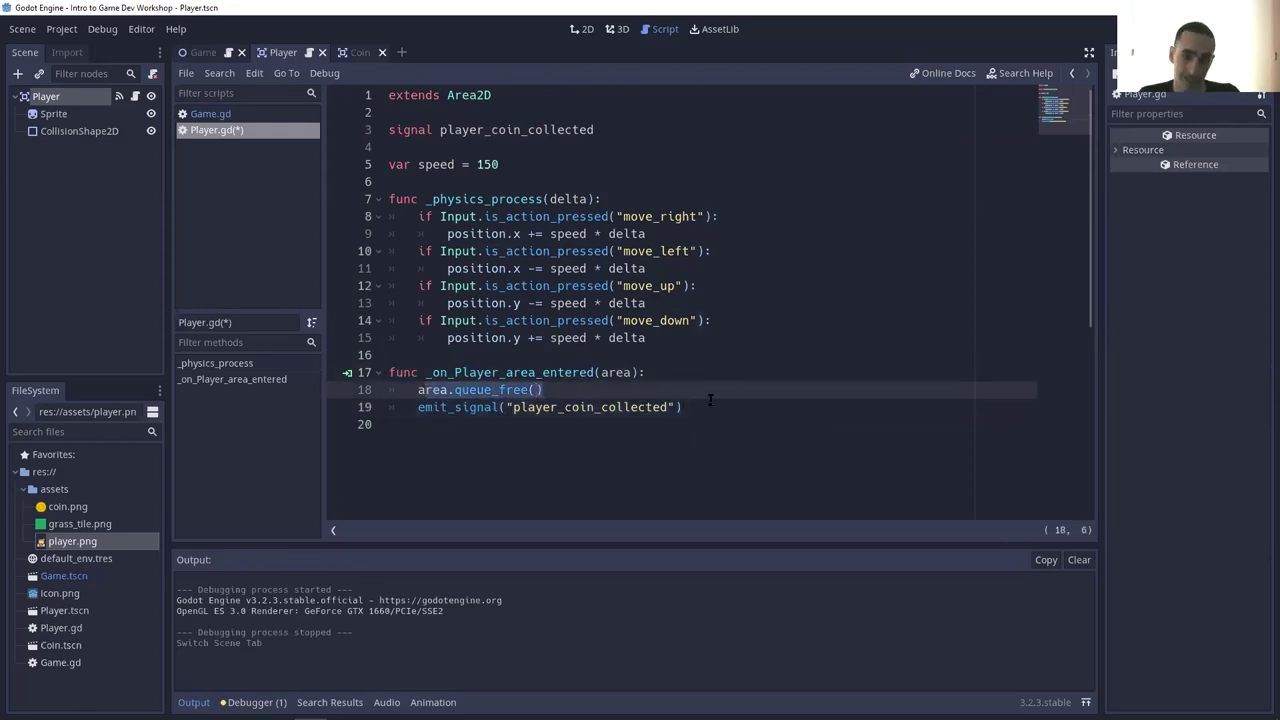
left_click_drag(701, 407, 417, 412)
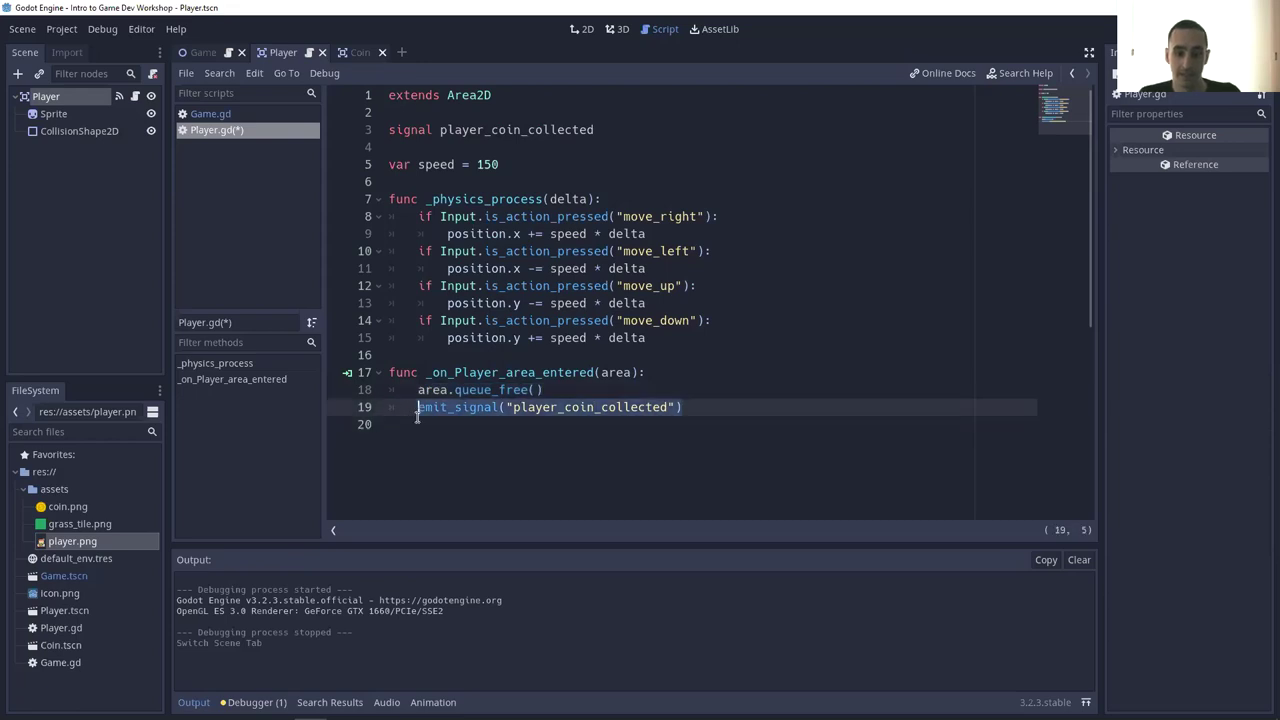
key("ctrl+s")
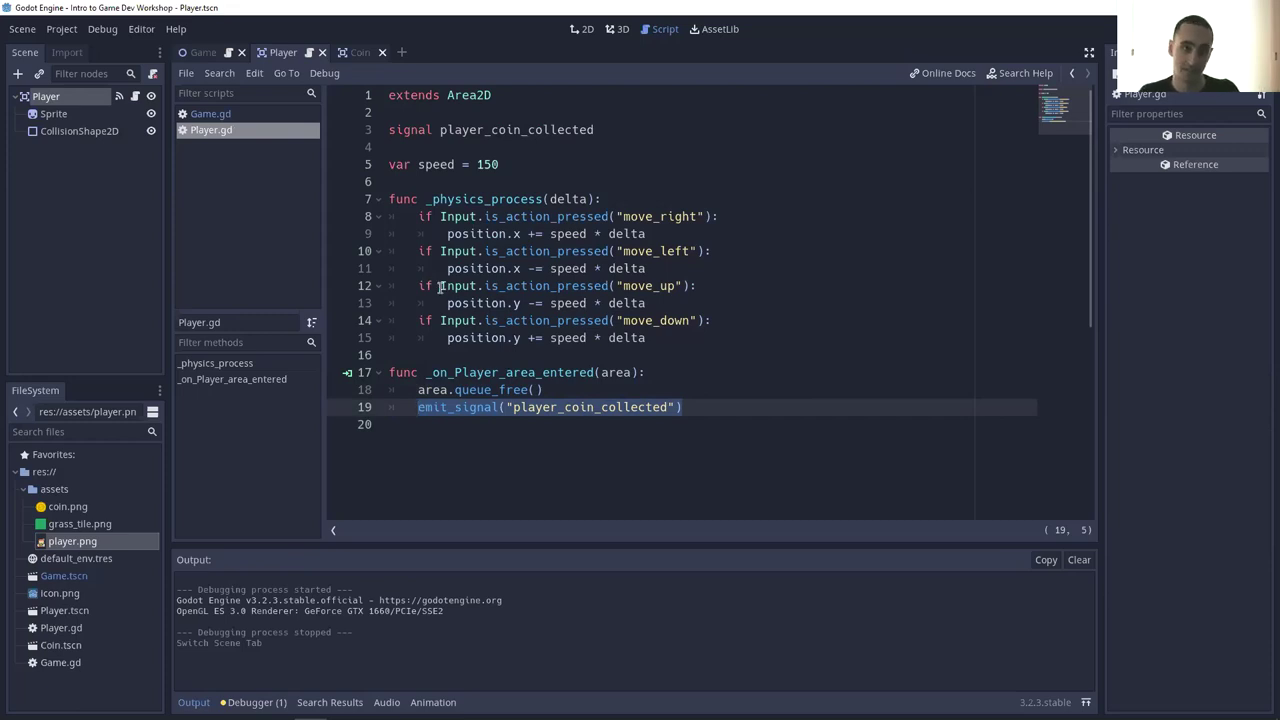
left_click(203, 52)
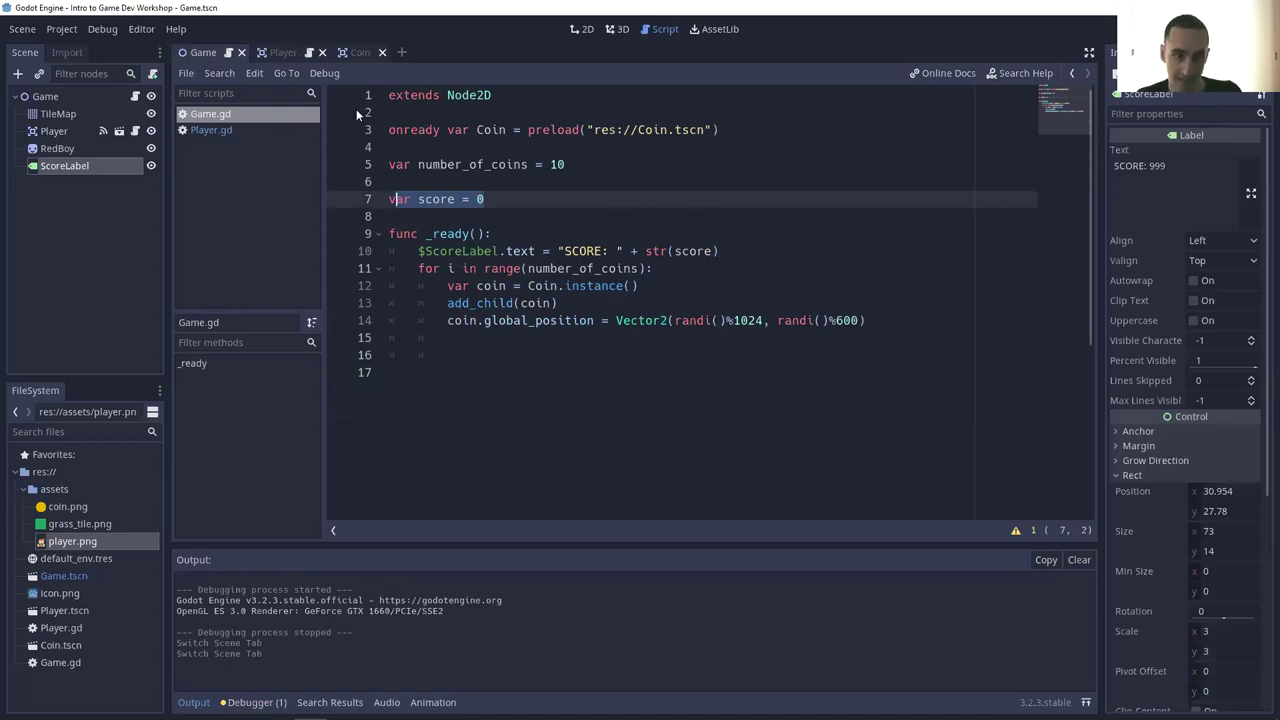
- Connect Player's player_coin_collected signal to the Game node, generating the handler stub
left_click(71, 133)
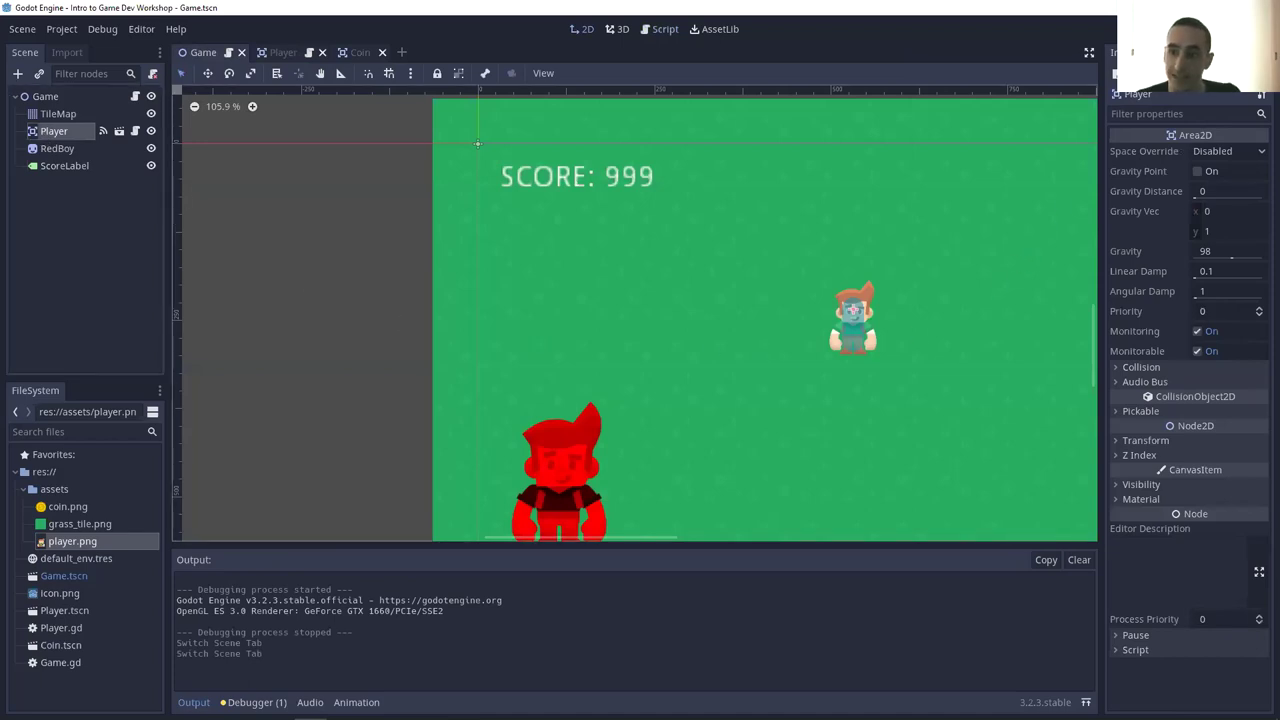
left_click(1172, 52)
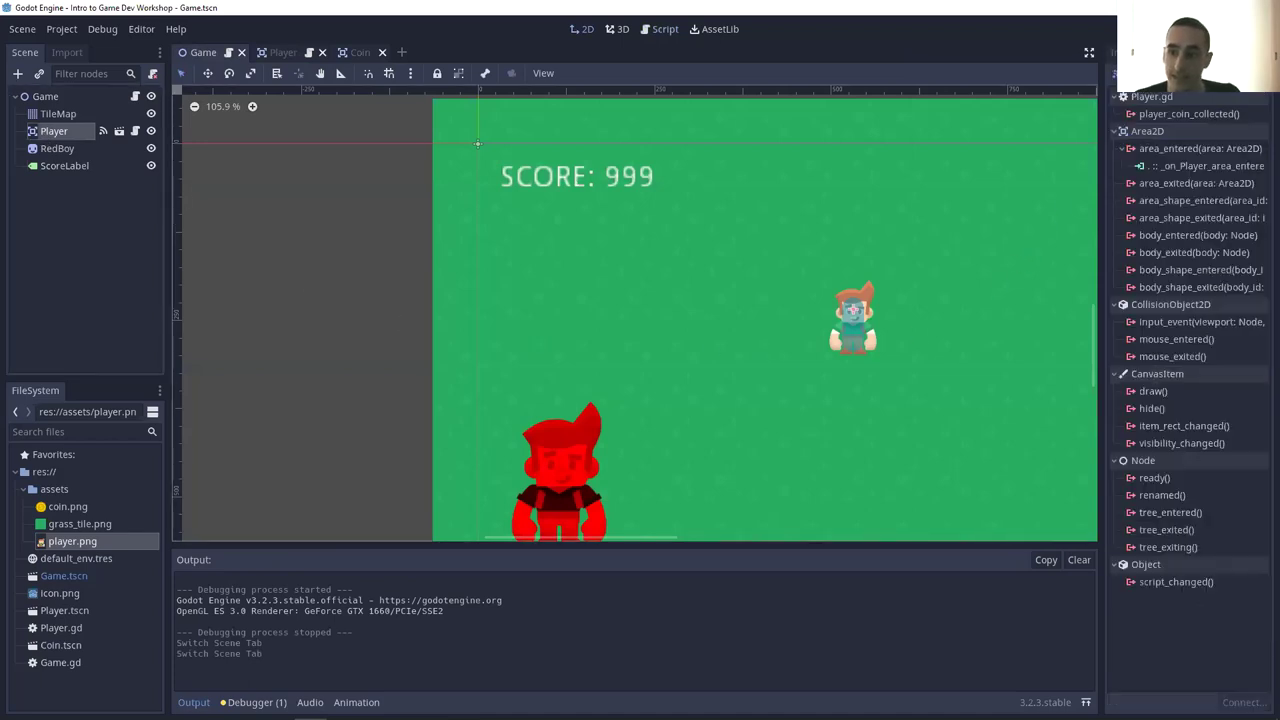
left_click(1181, 114)
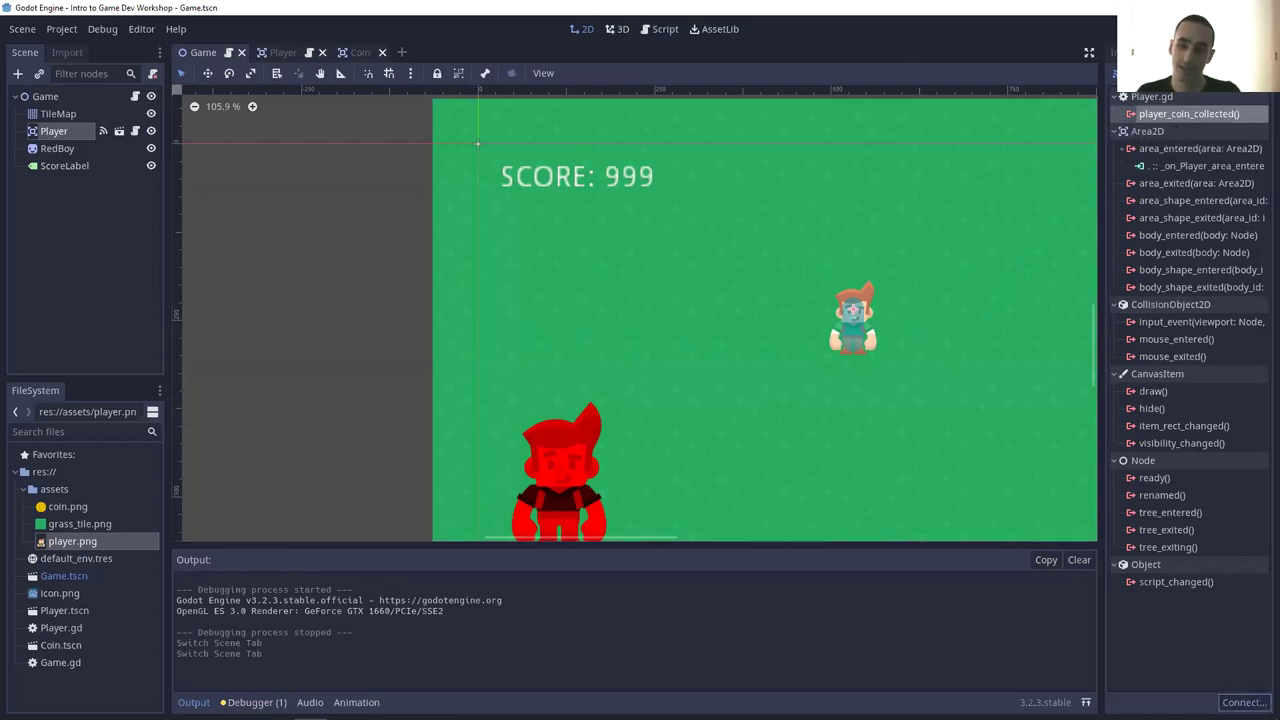
left_click(1244, 702)
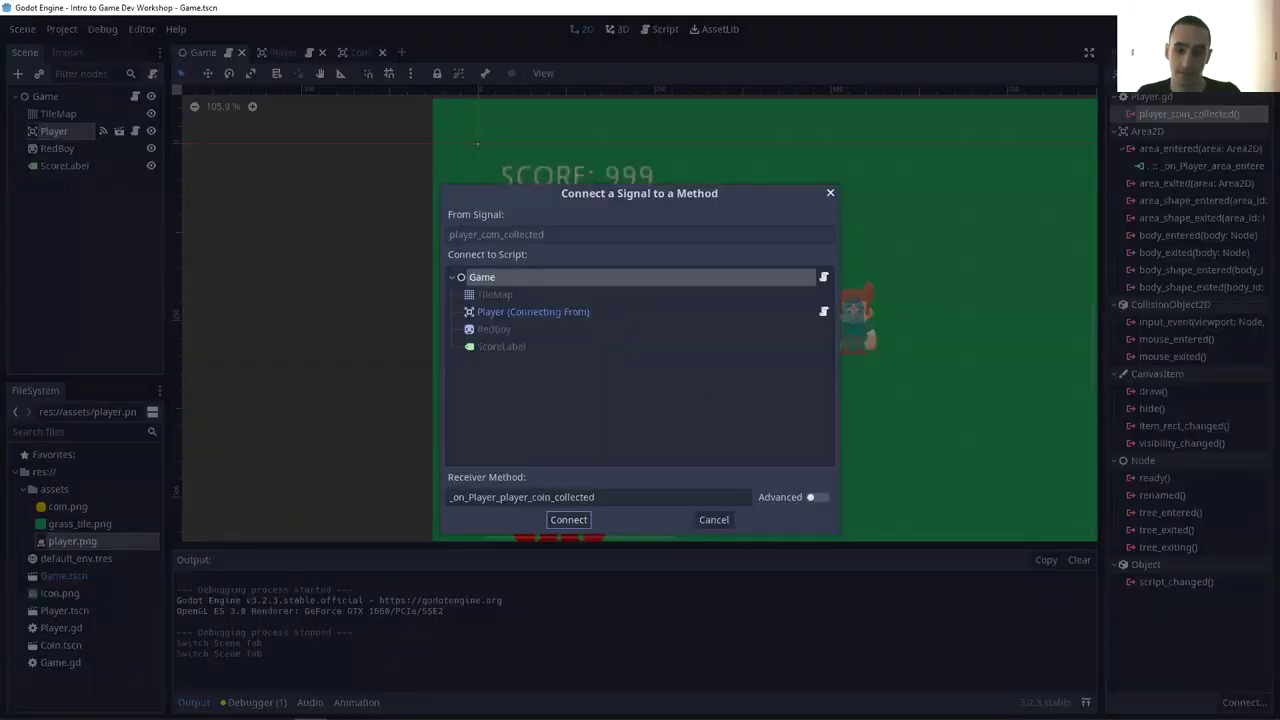
left_click(582, 519)
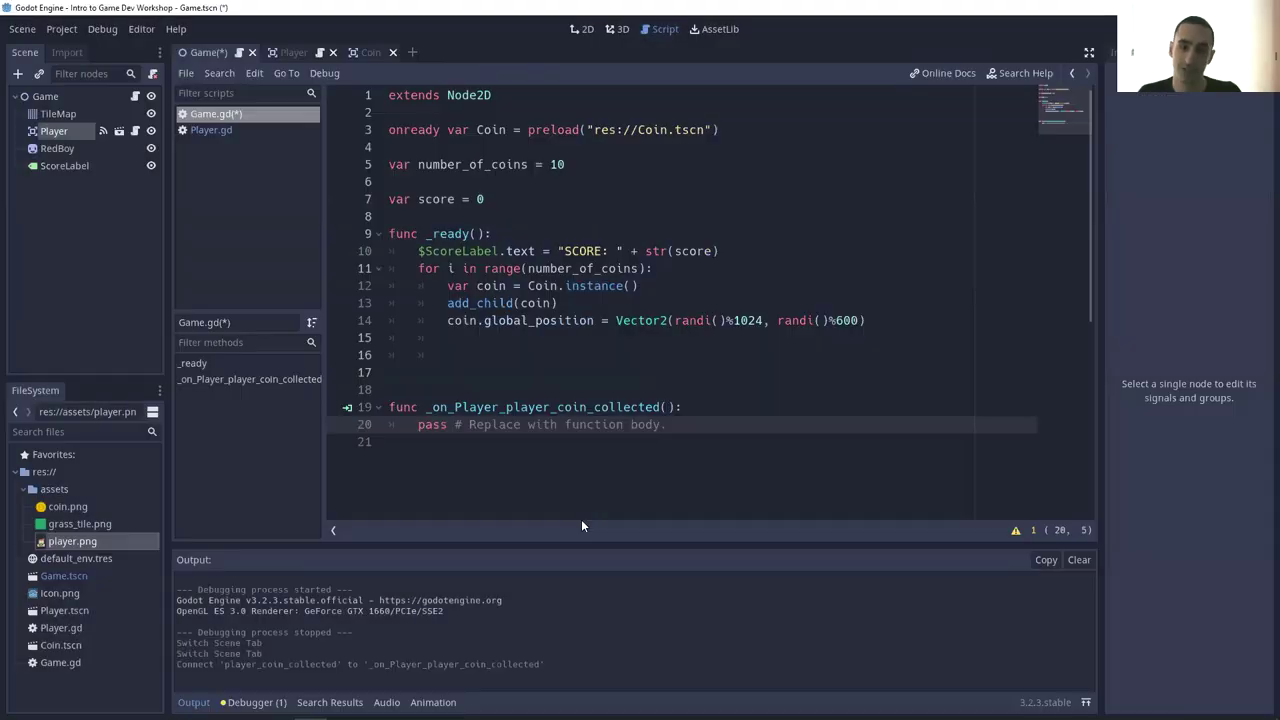
left_click(591, 387)
- Replace pass with print("Player collected a coin. You should increase the score"), save, and run
key("BackSpace")
left_click_drag(670, 407, 416, 412)
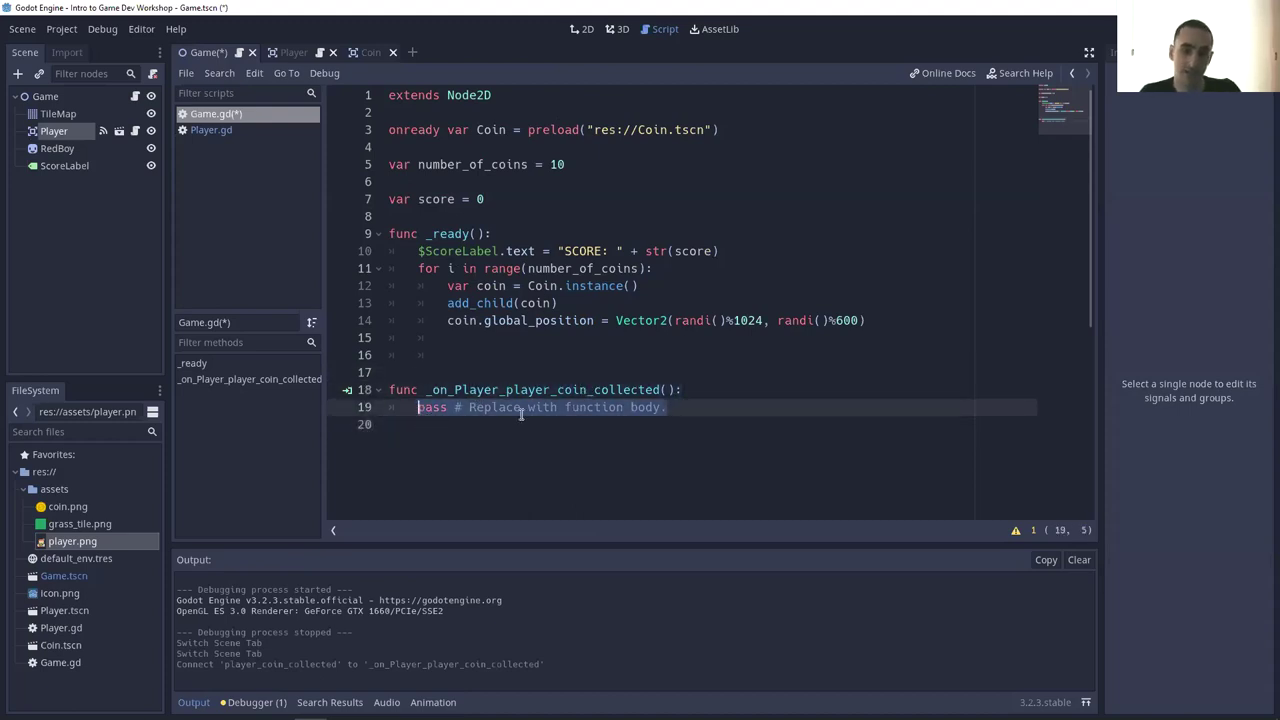
type("print")
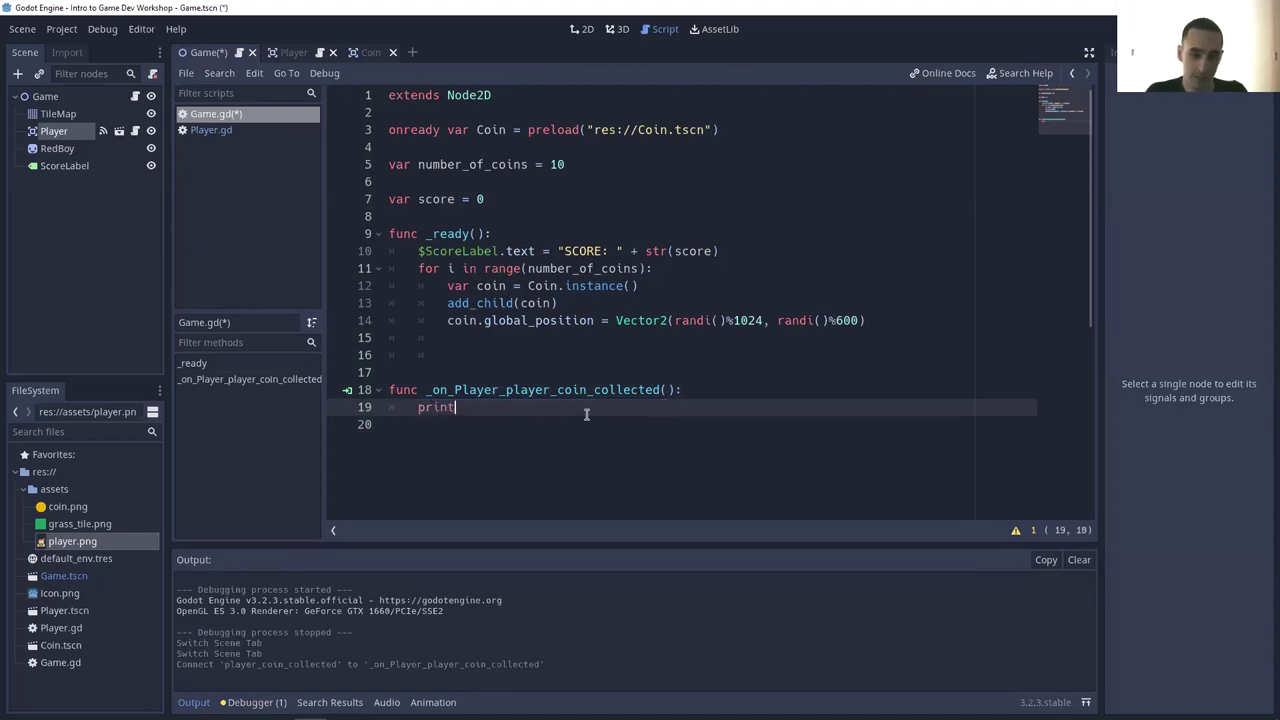
type("(\"")
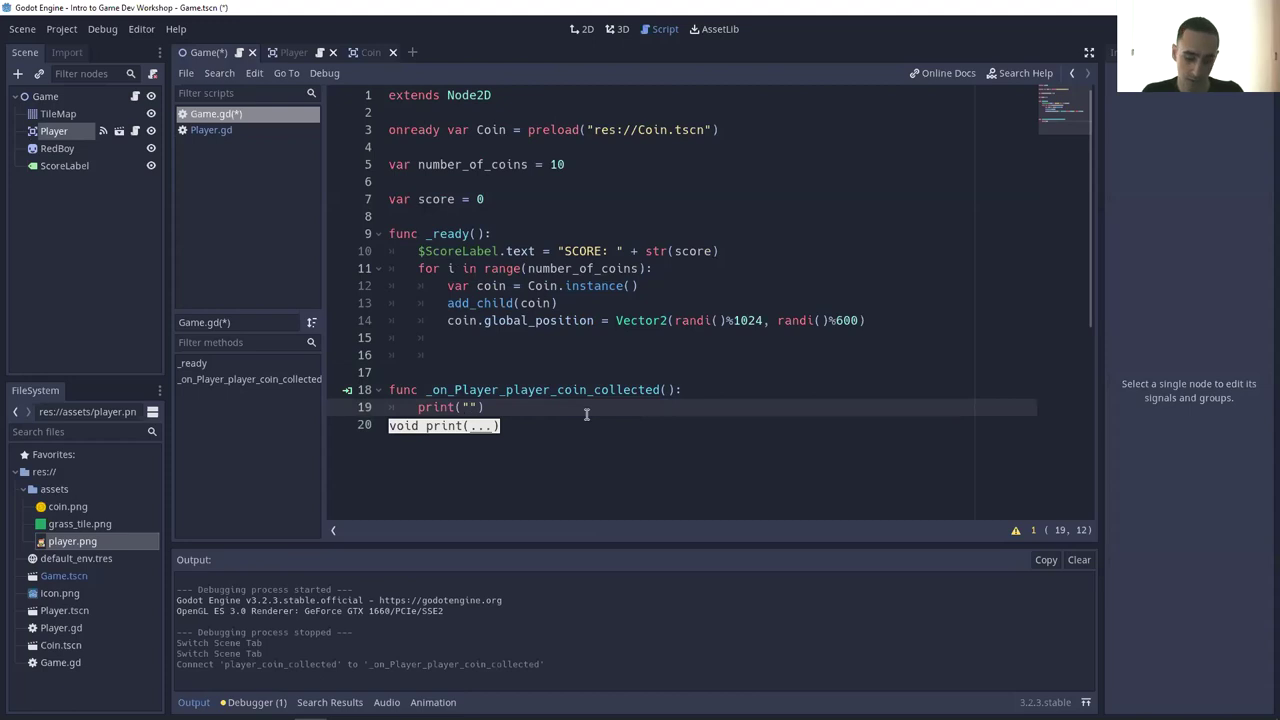
type("Player collected a coin. You should increase the score")
key("End")
key("ctrl+s")
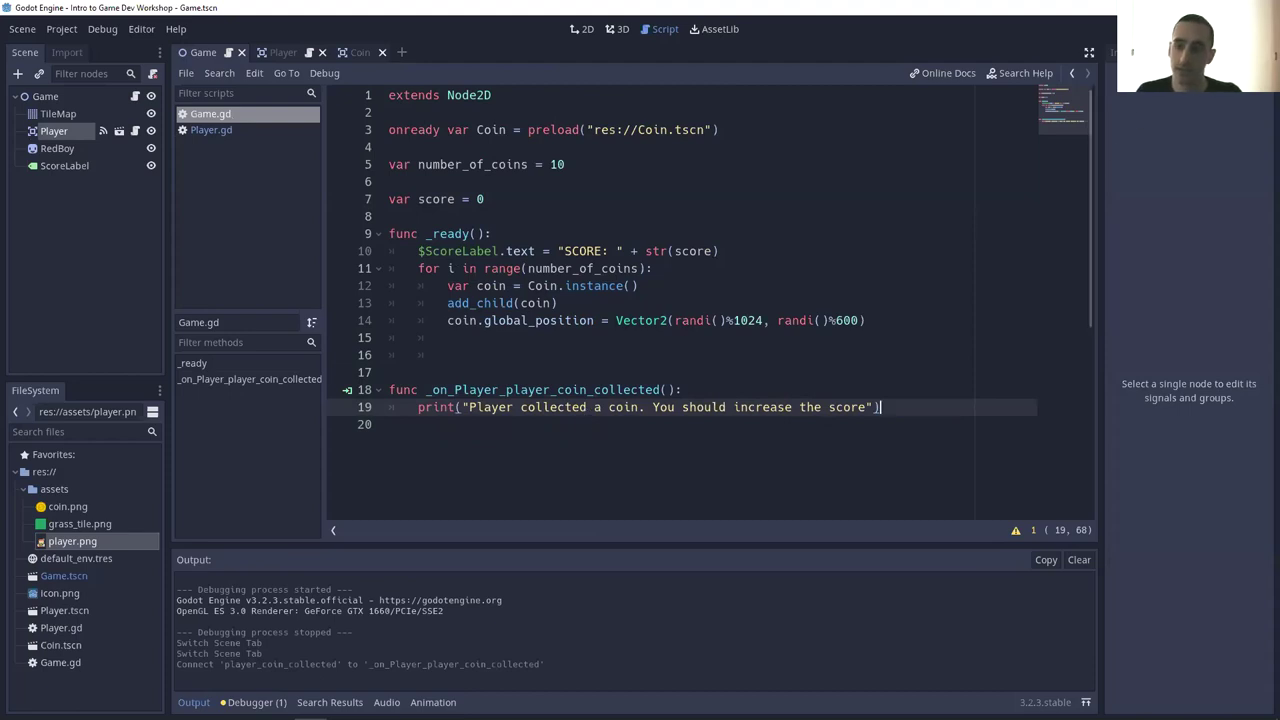
left_click(1148, 29)
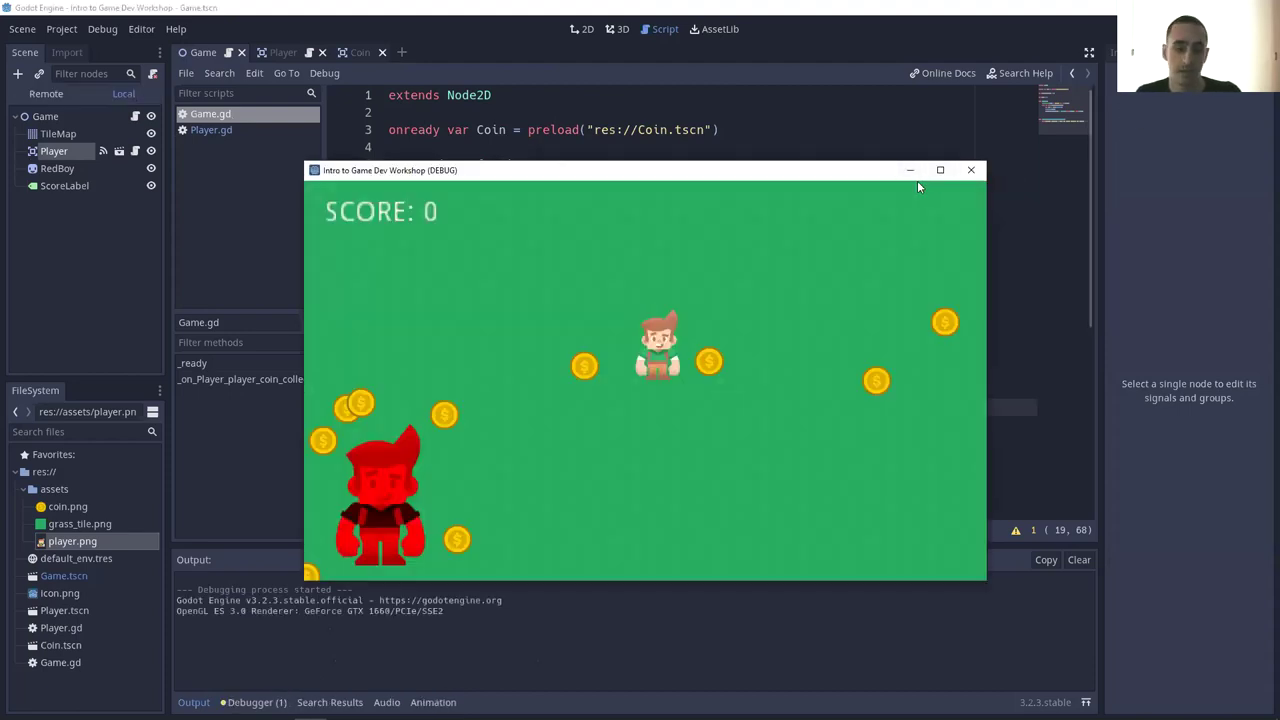
- Collect a coin to see the message logged, then stop the test run
key("Left")
key("Right")
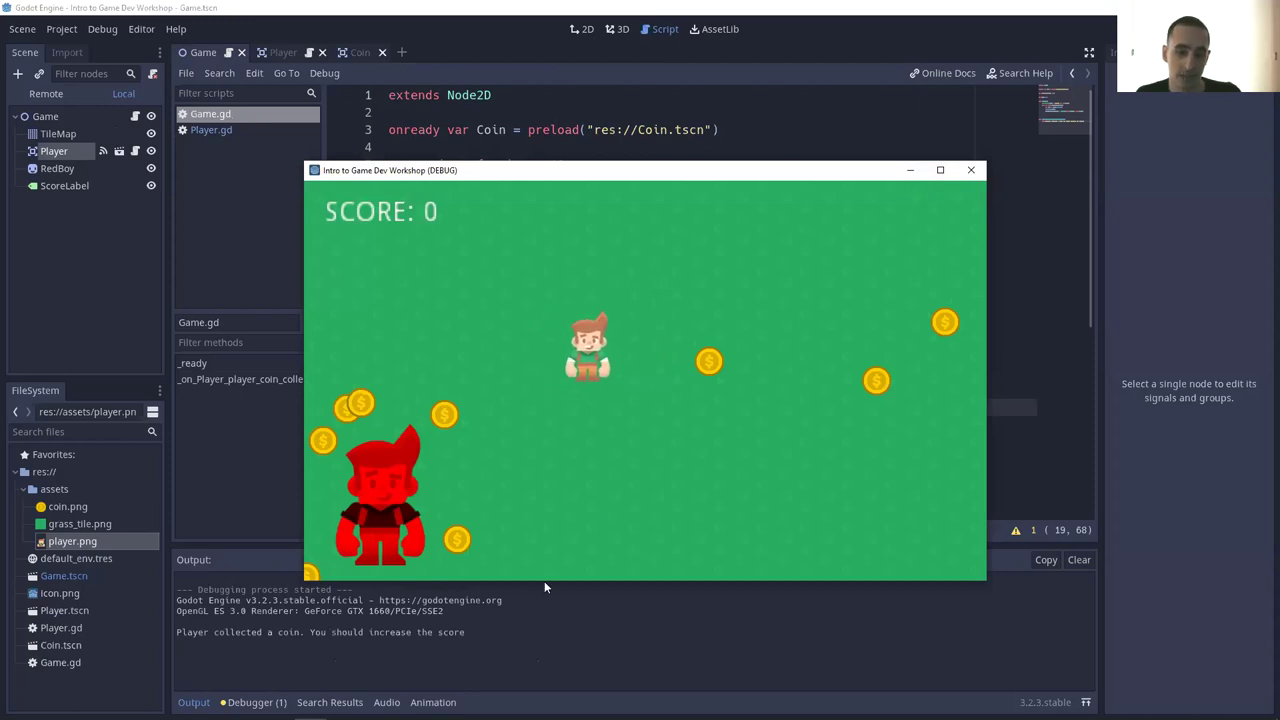
key("F8")
left_click(846, 407)
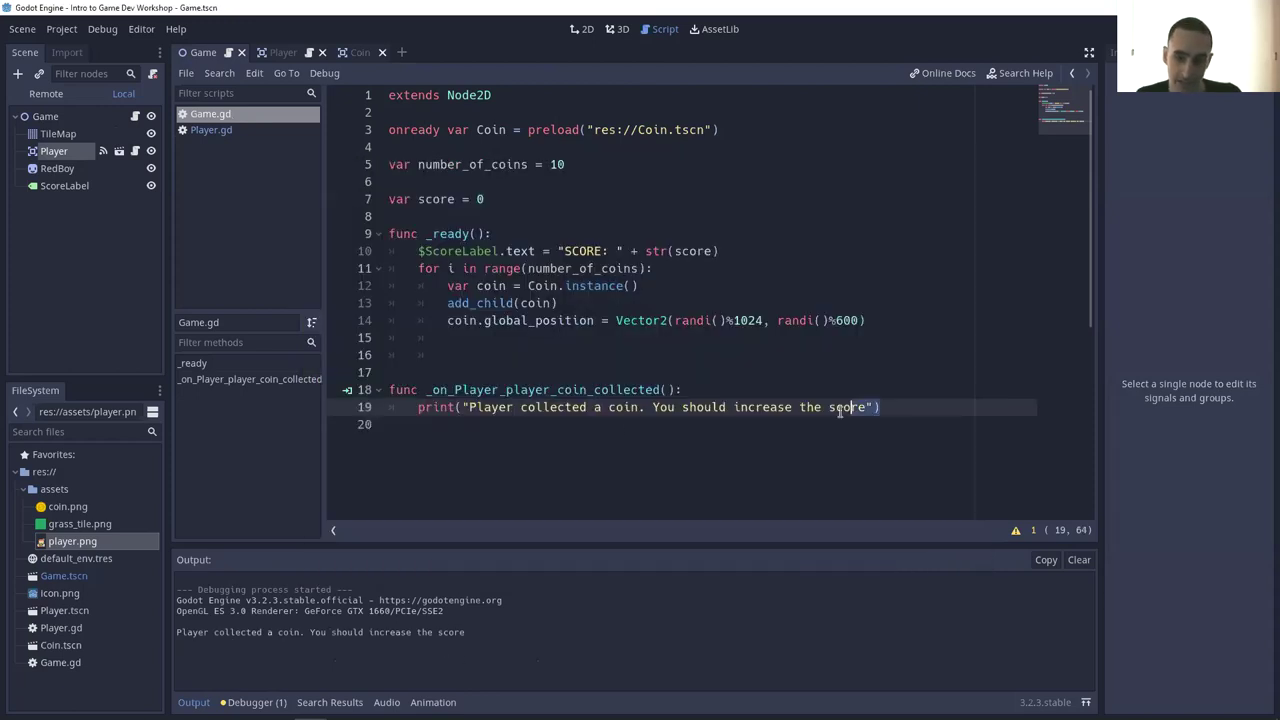
left_click_drag(878, 407, 386, 391)
- Rerun the game, collect more coins, stop it, and select the line 19 print statement
key("F5")
key("Right")
key("Right")
key("Up")
key("Left")
key("Down")
left_click(970, 170)
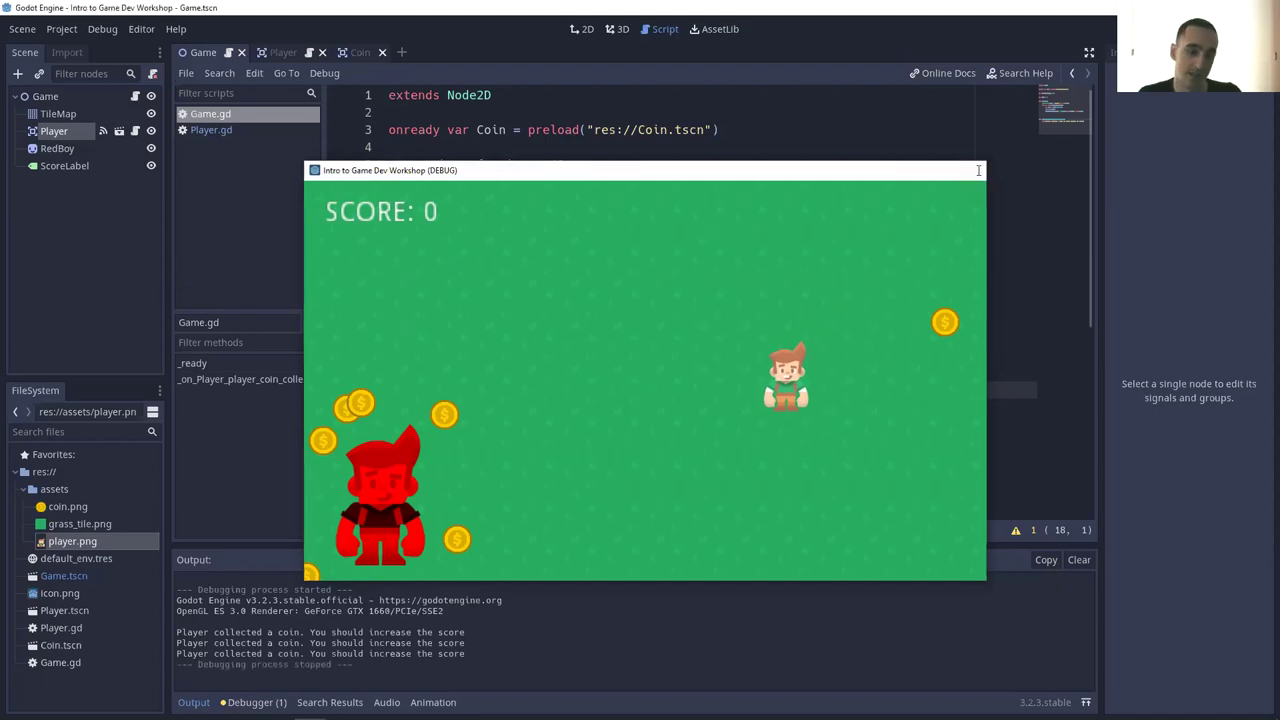
left_click(914, 404)
left_click_drag(880, 407, 417, 407)
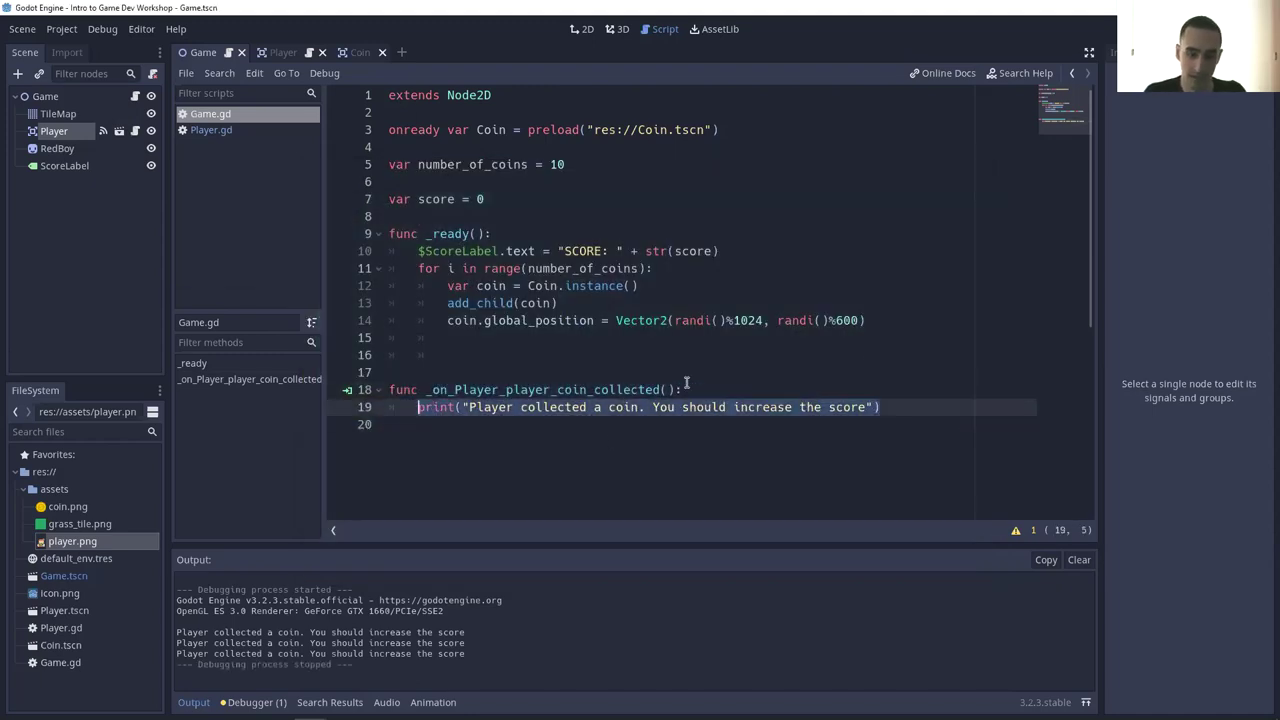
- Change the handler to score += 15 followed by print(score), save, and run
type("score += 15")
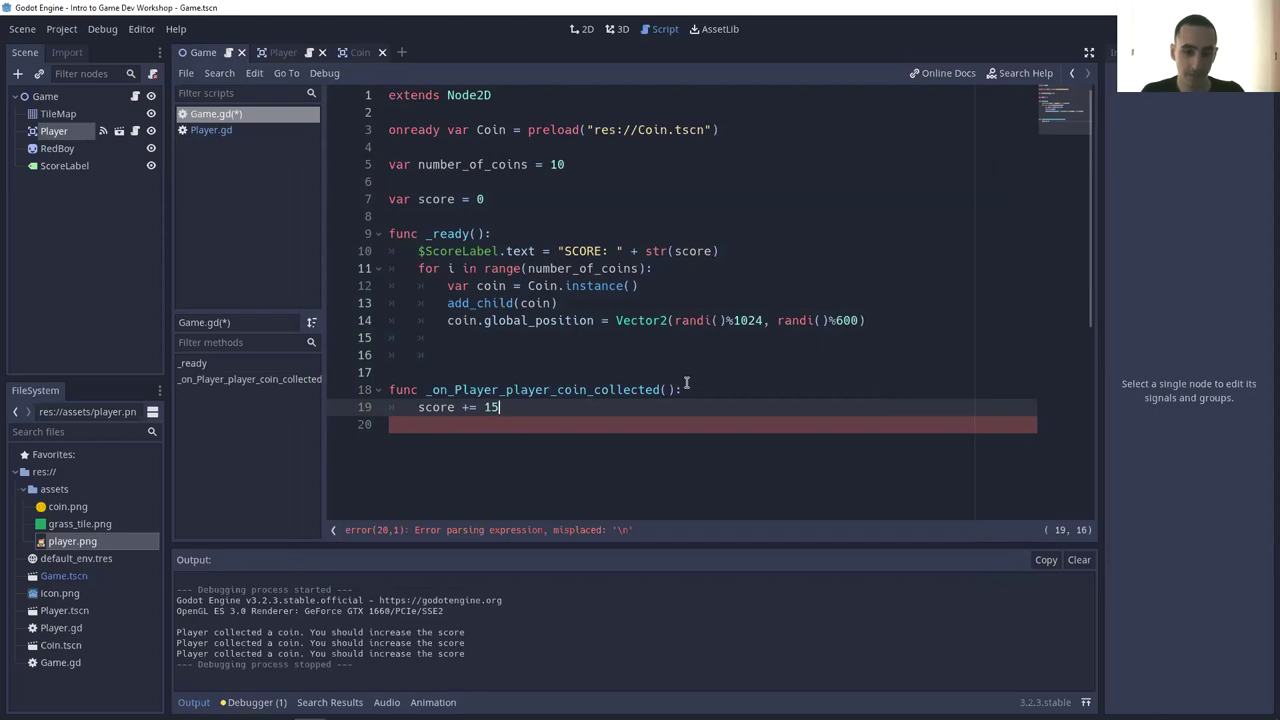
key("Return")
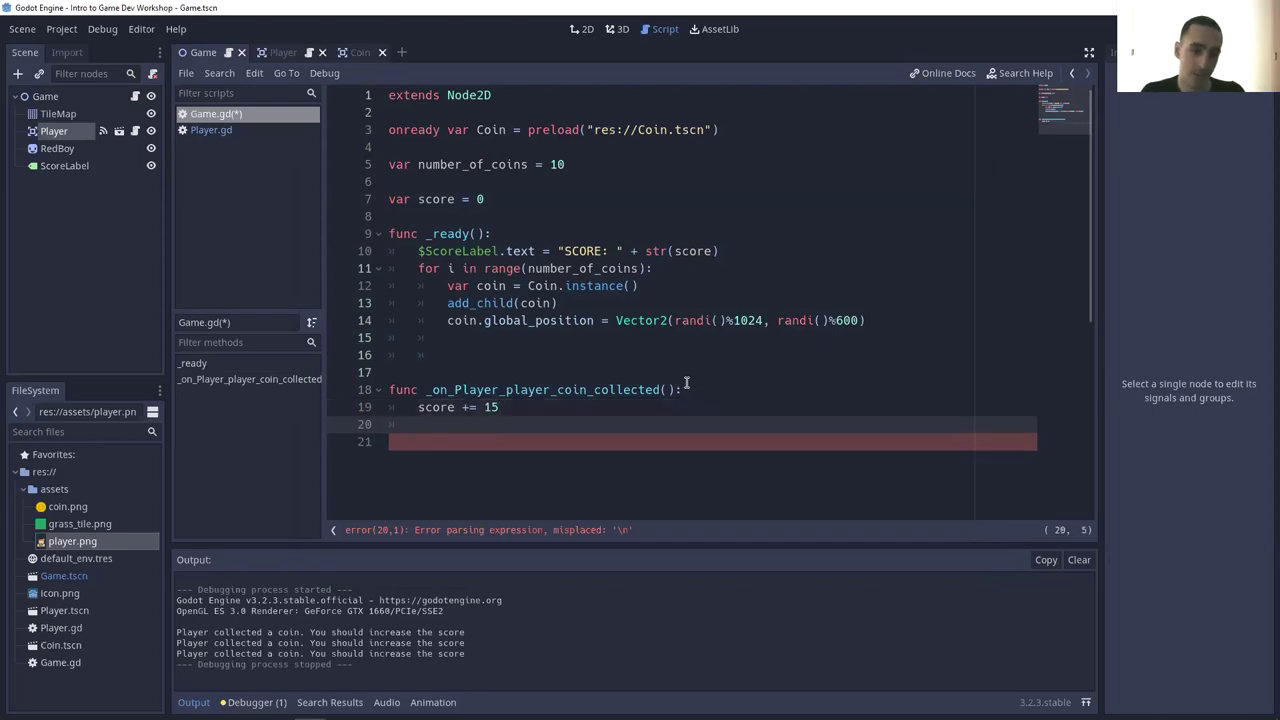
left_click_drag(728, 251, 409, 258)
left_click(460, 424)
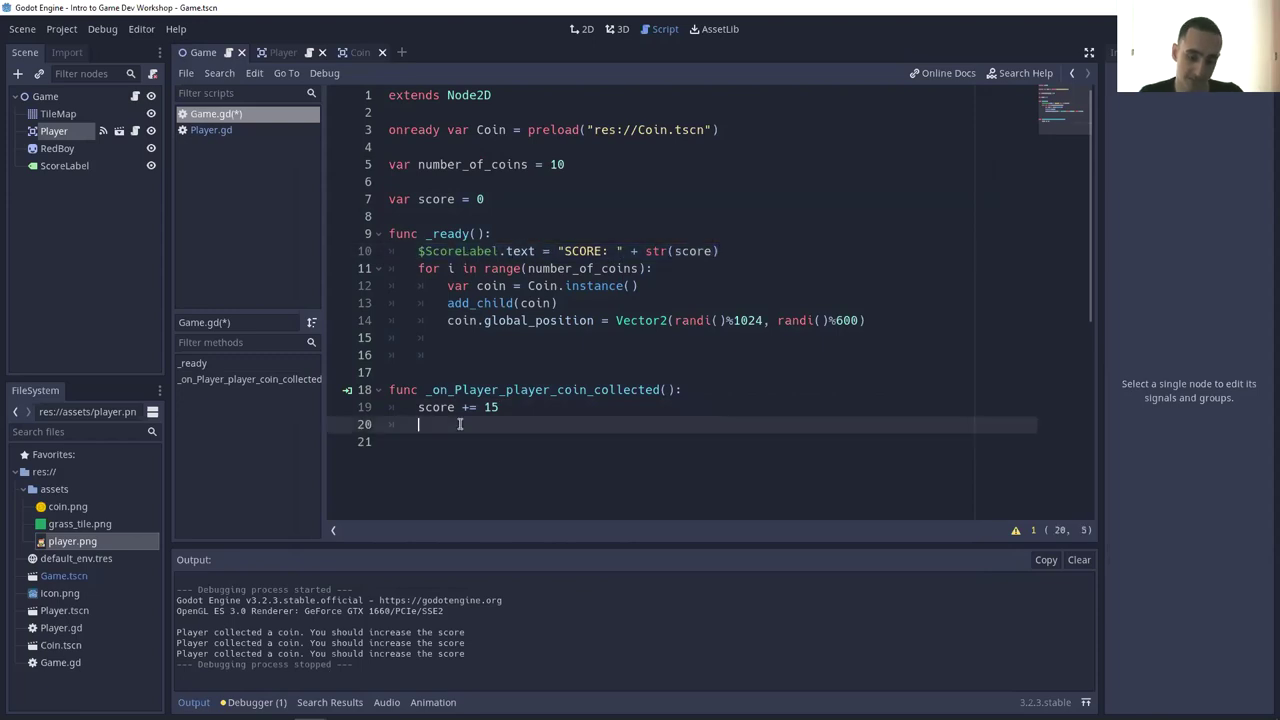
type("print")
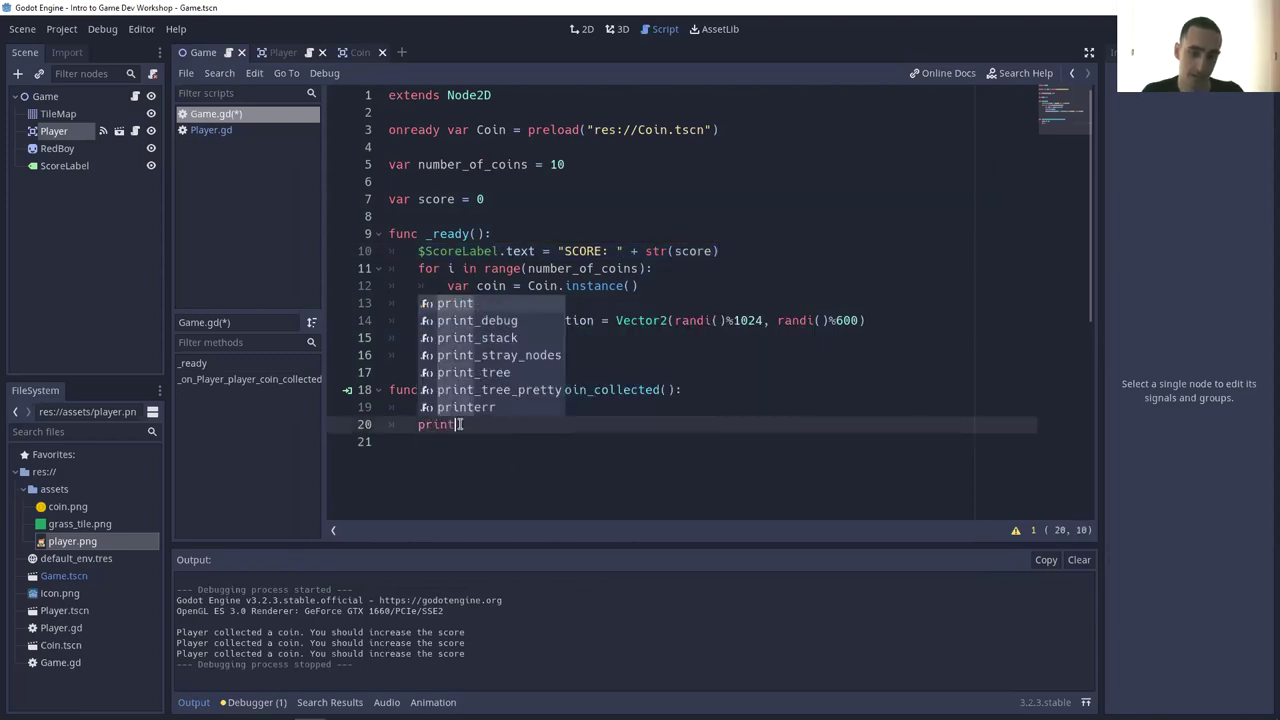
type("(score")
key("ctrl+s")
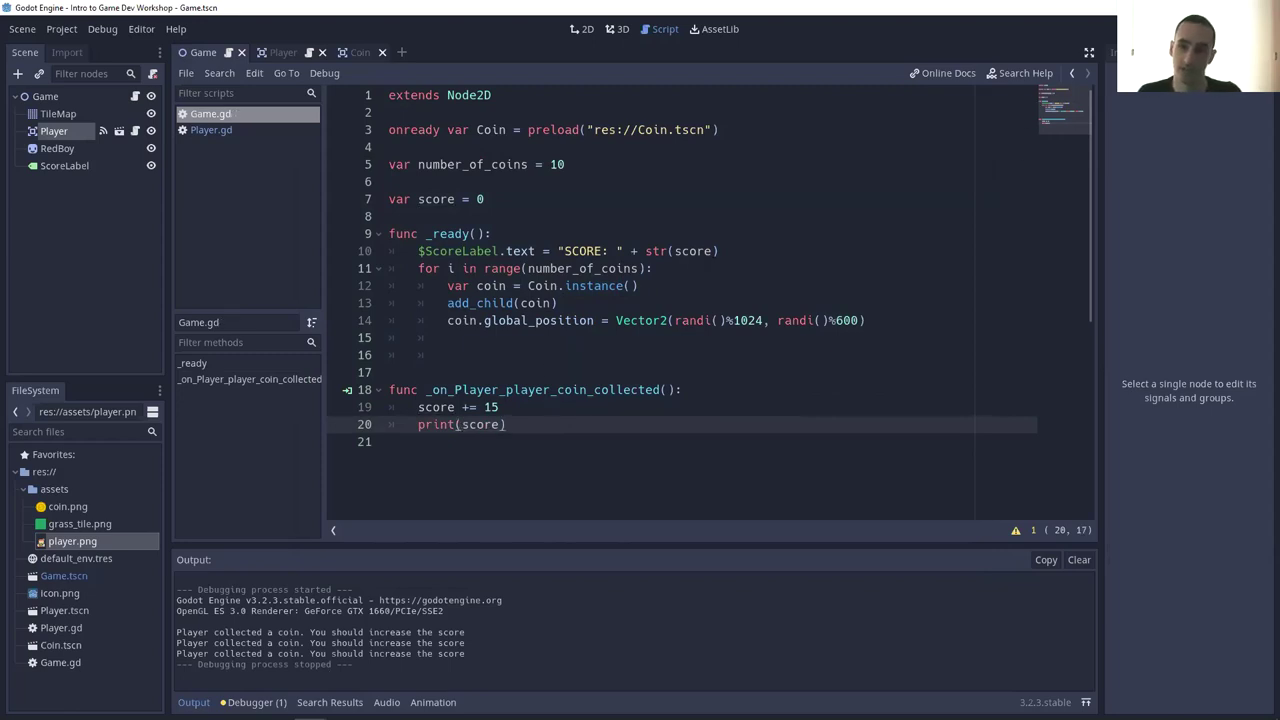
key("F5")
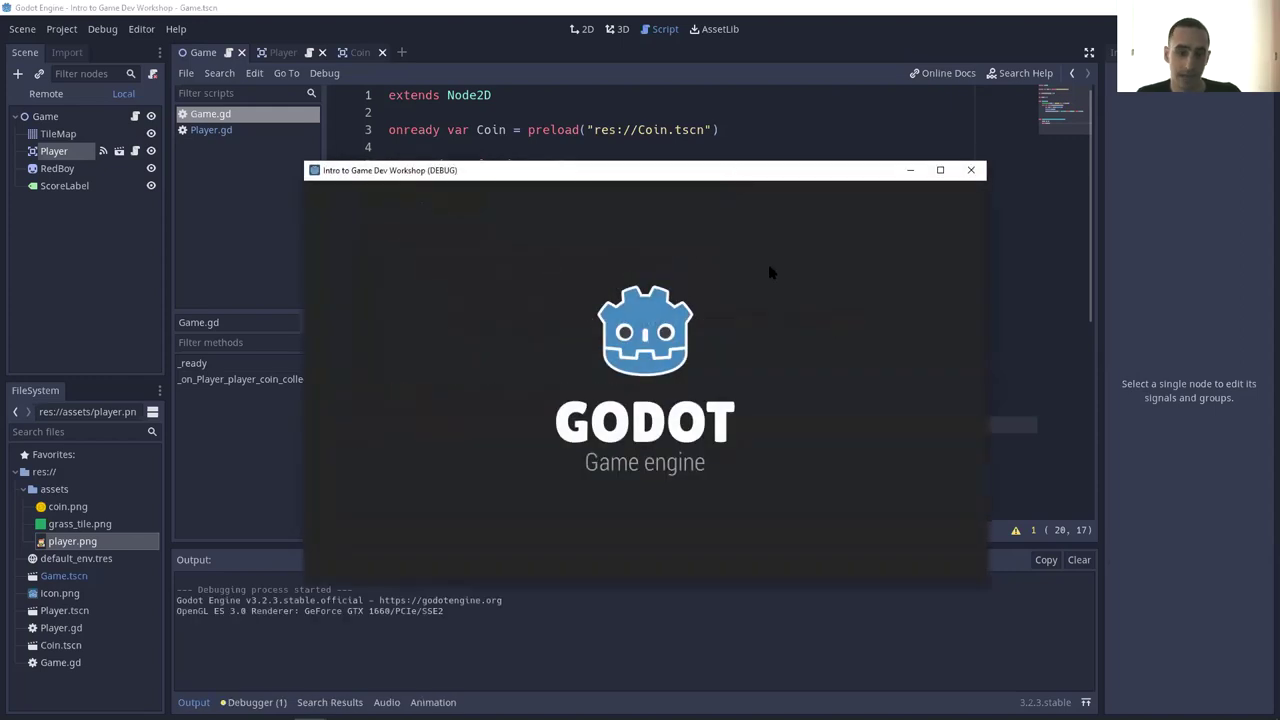
- Collect coins printing 15, 30, 45, 60 while the label shows SCORE: 0, then close the game
key("Left")
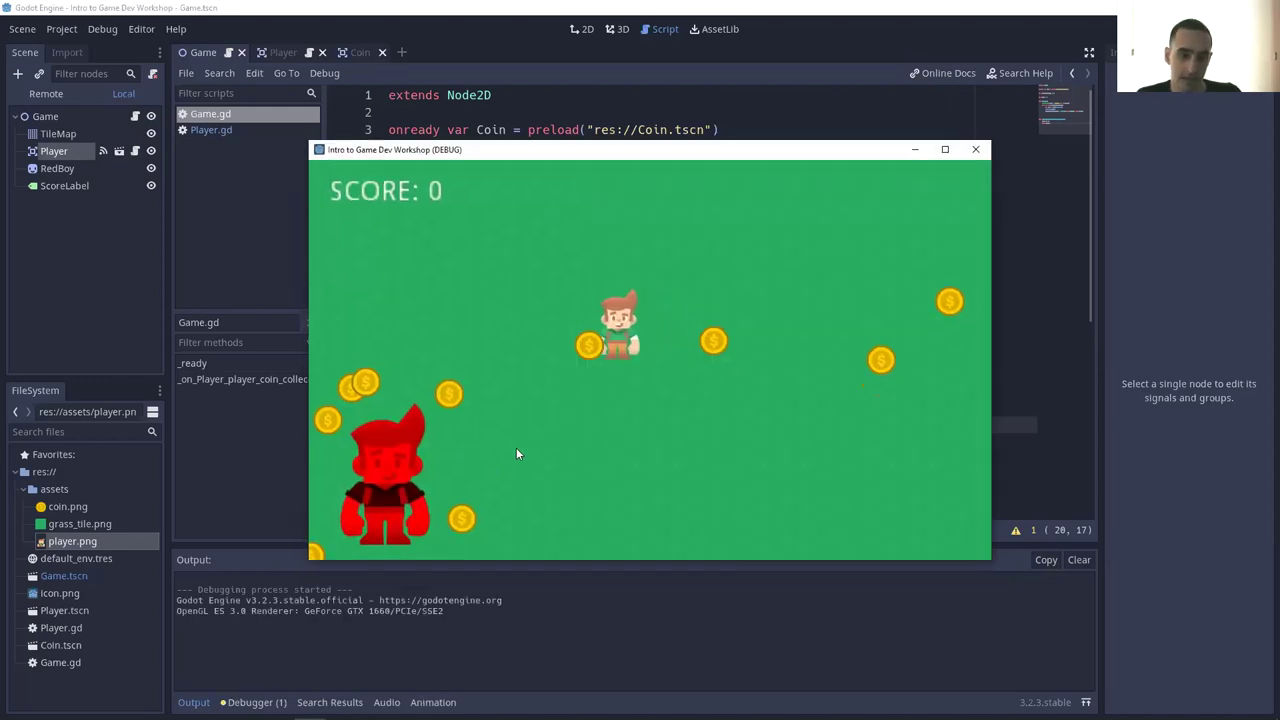
key("Right")
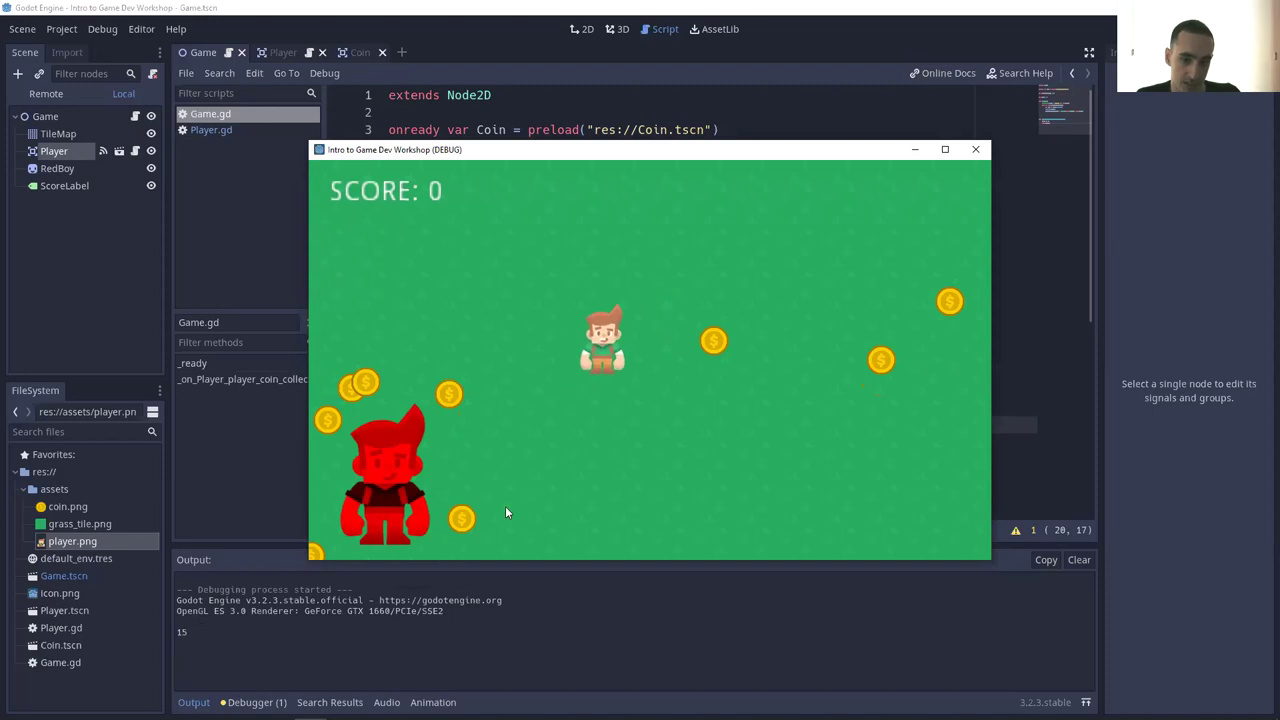
key("Right")
key("Up")
key("Left")
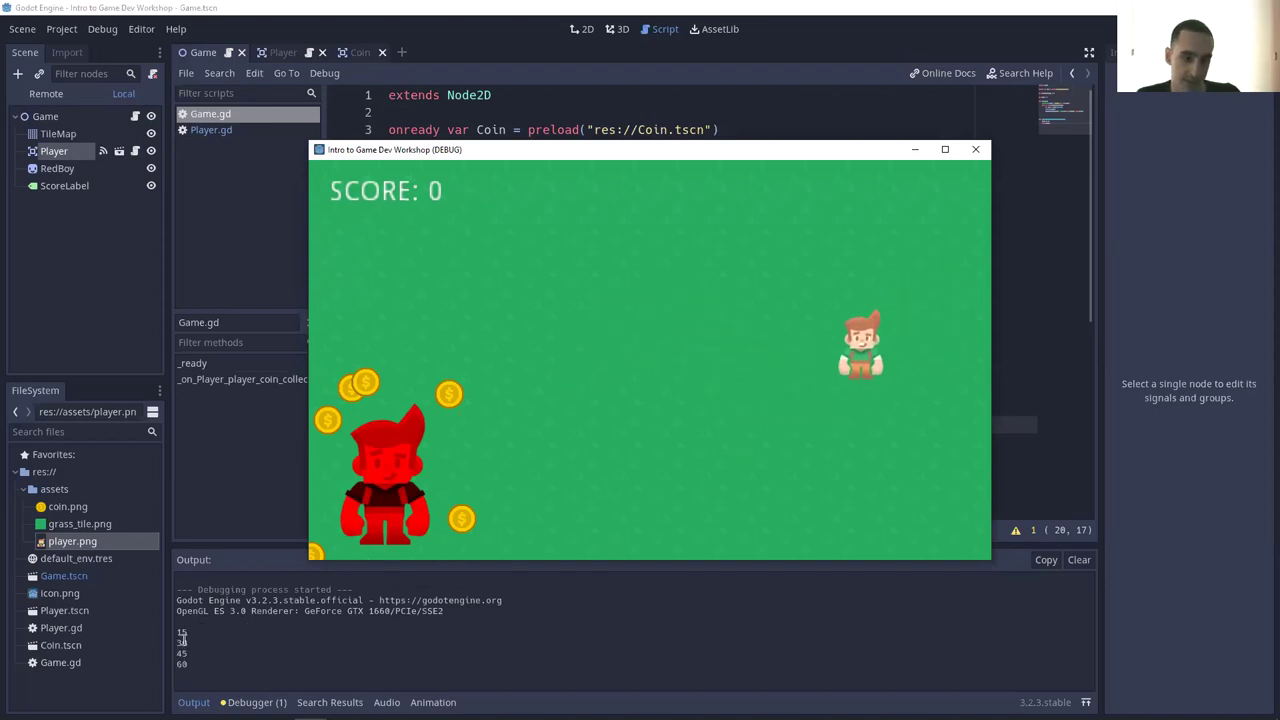
key("Left")
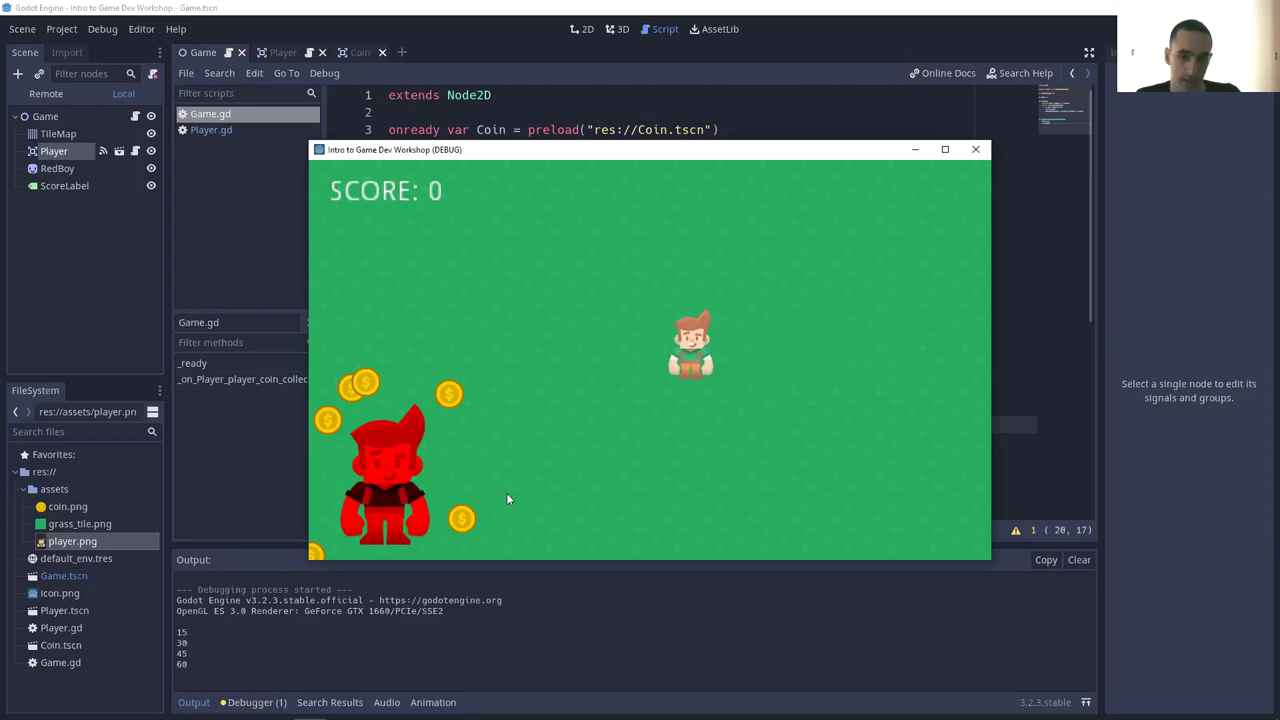
left_click(975, 150)
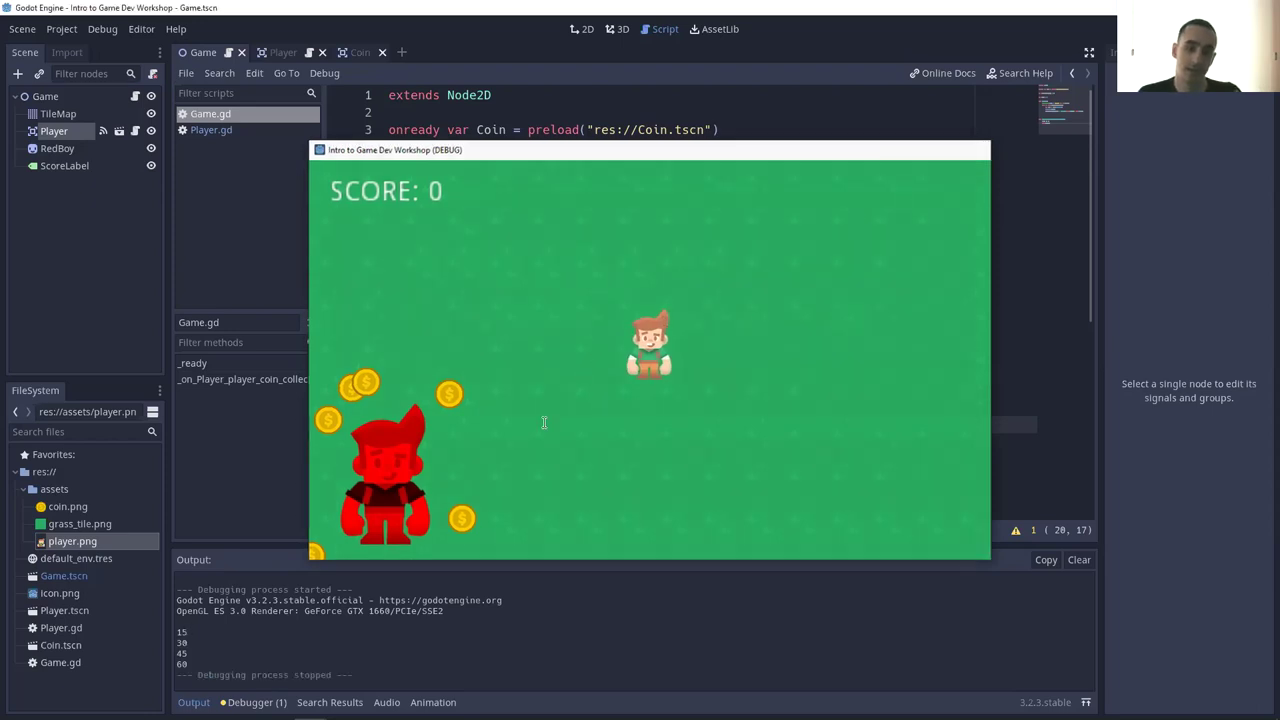
- Replace print(score) on line 20 with the $ScoreLabel.text = "SCORE: " + str(score) line, then save and run
key("shift+Home")
key("BackSpace")
triple_click(450, 252)
key("ctrl+c")
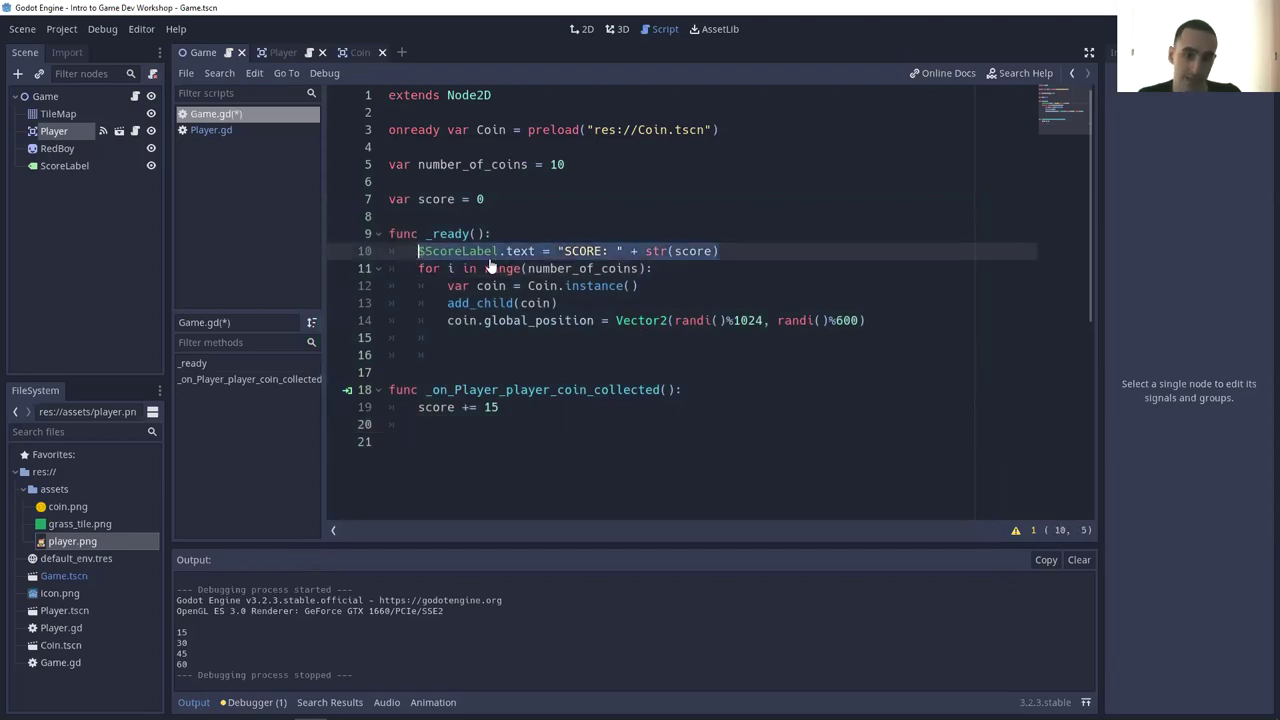
left_click(500, 426)
key("ctrl+v")
key("ctrl+s")
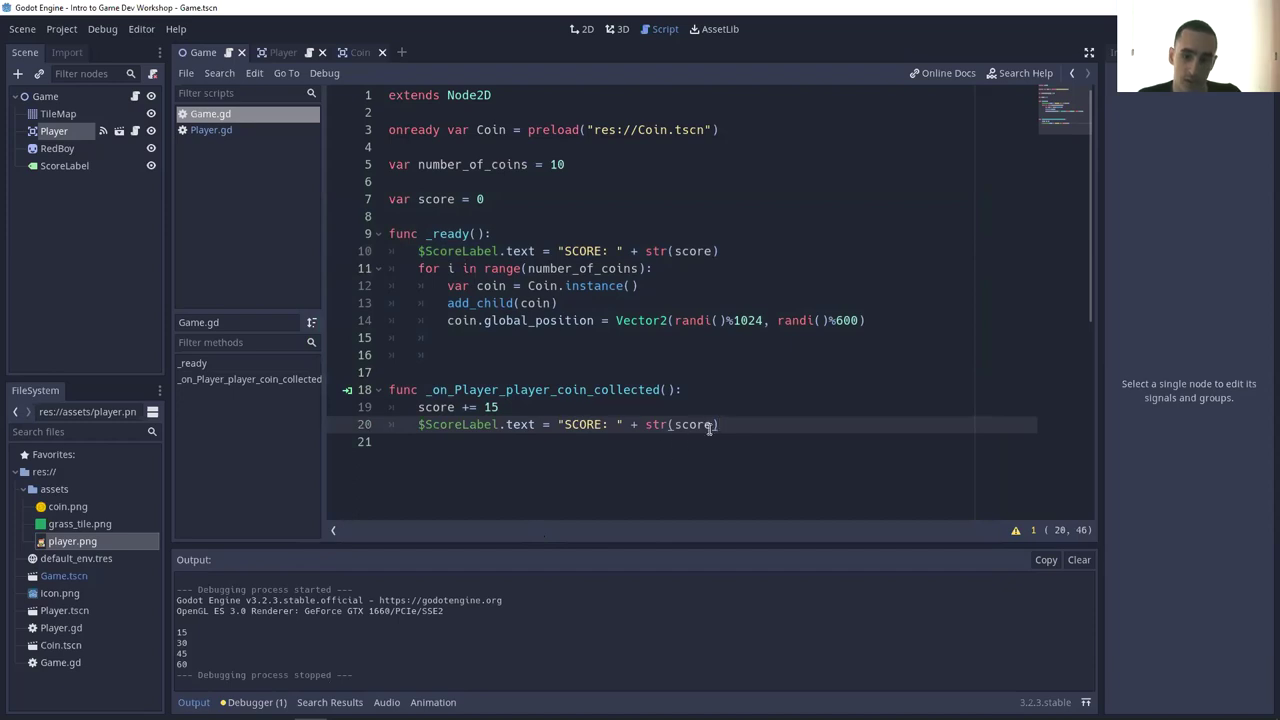
left_click_drag(757, 423, 651, 424)
key("F5")
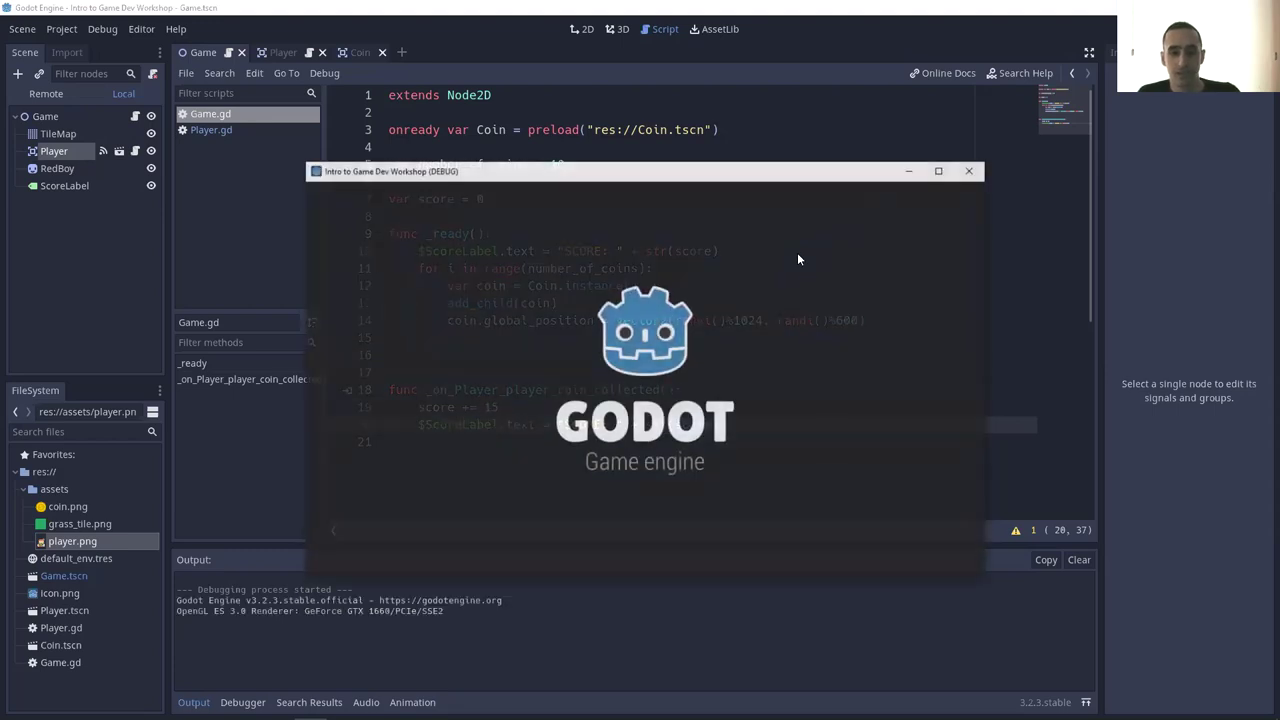
- Walk the player around collecting coins until SCORE reaches 105, then stop the game
key("Left")
key("Right")
key("Down")
key("Left")
key("Up")
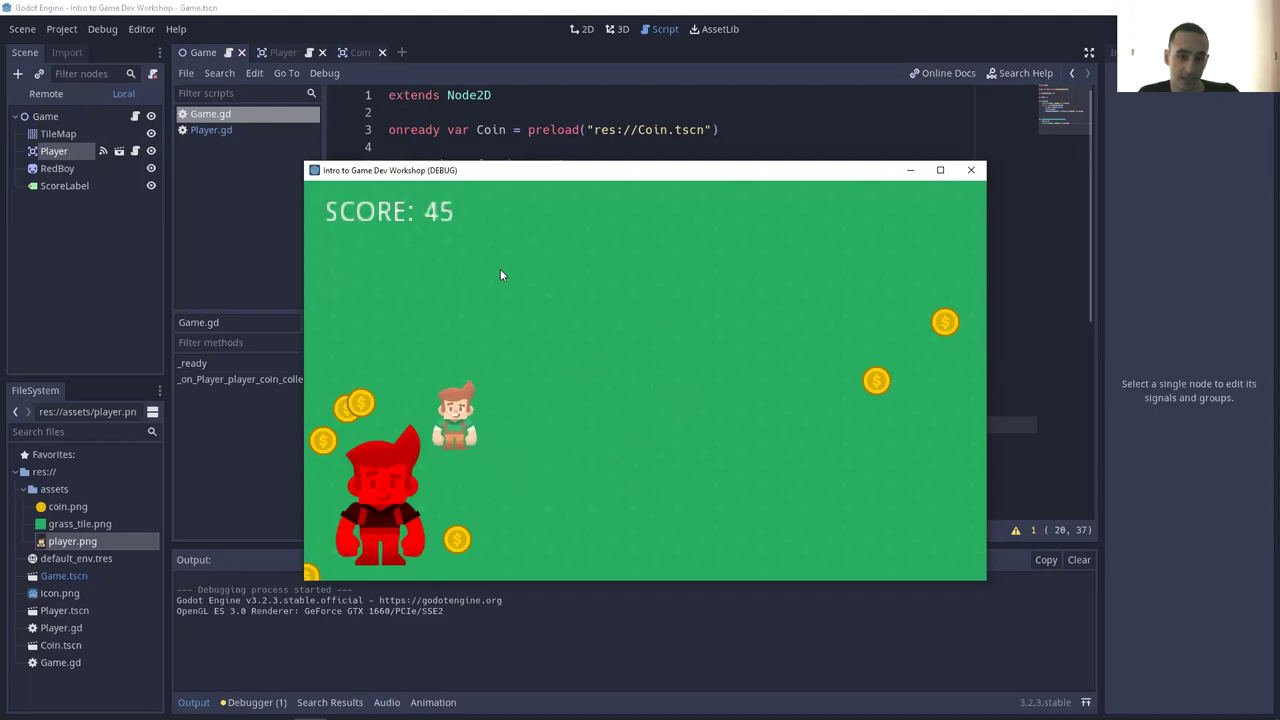
key("Down")
key("Down")
key("Right")
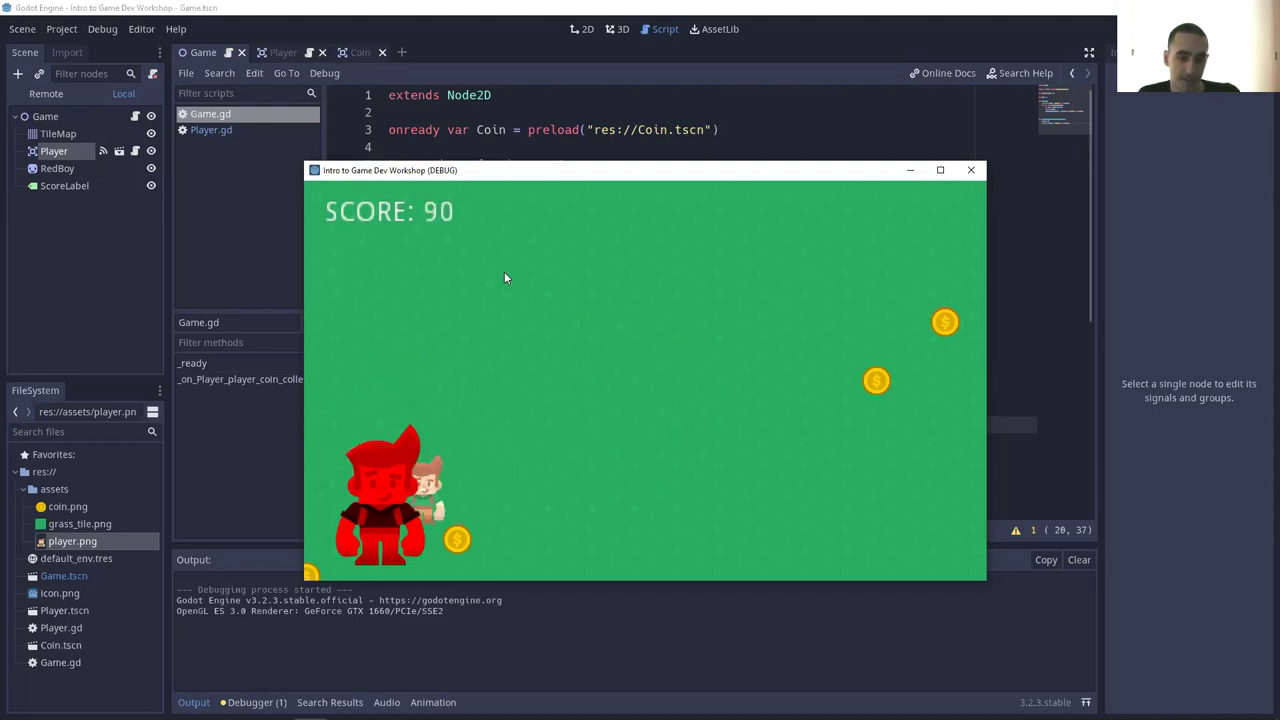
key("Up")
key("Right")
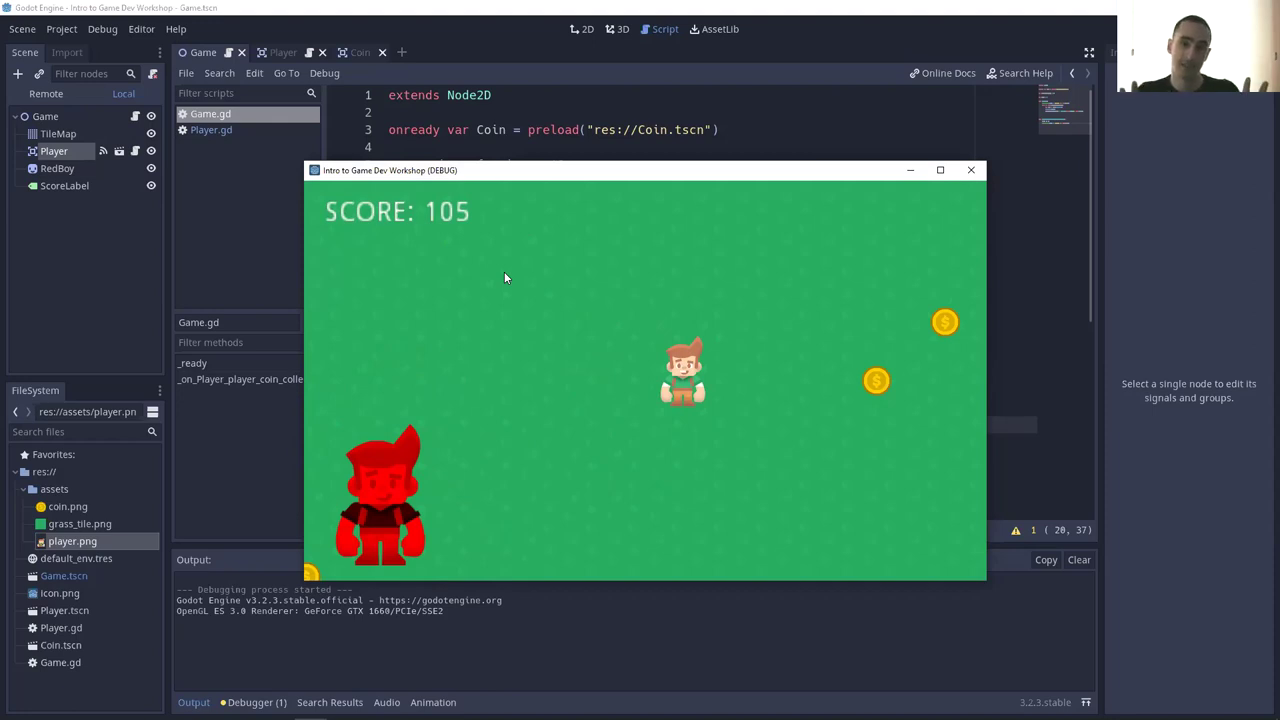
left_click(970, 170)
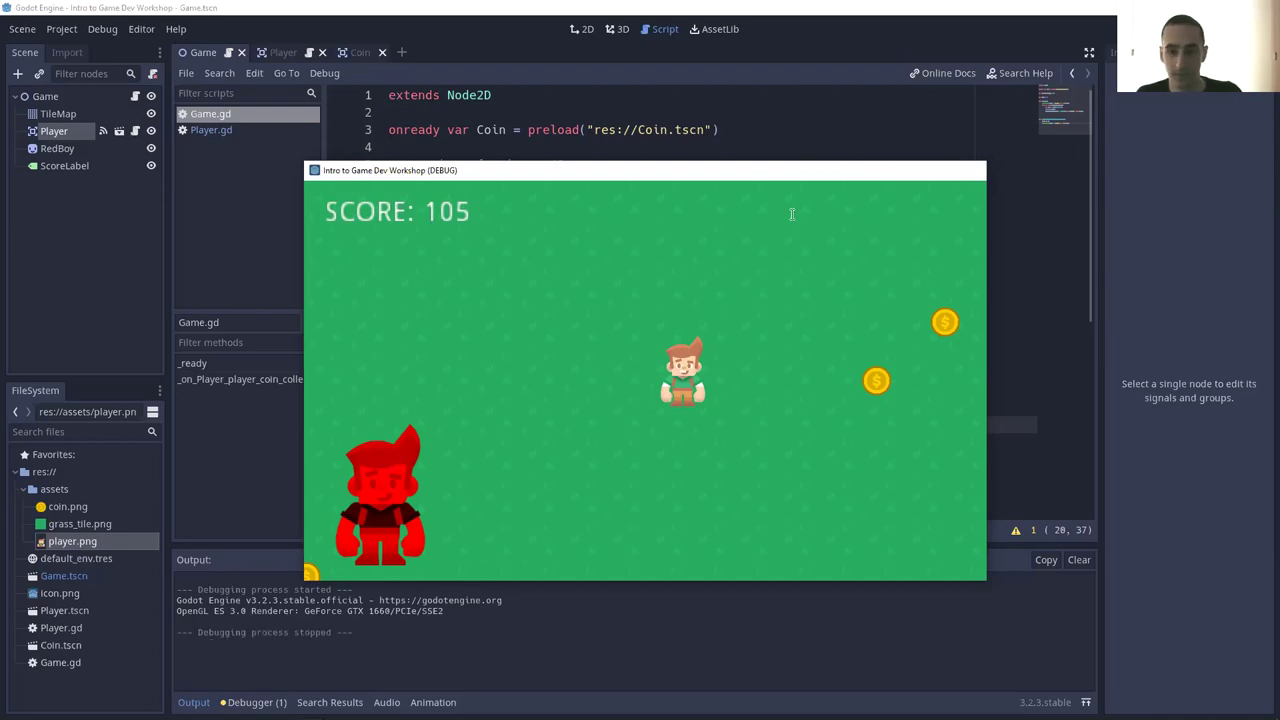
key("alt+Tab")
key("alt+Tab")
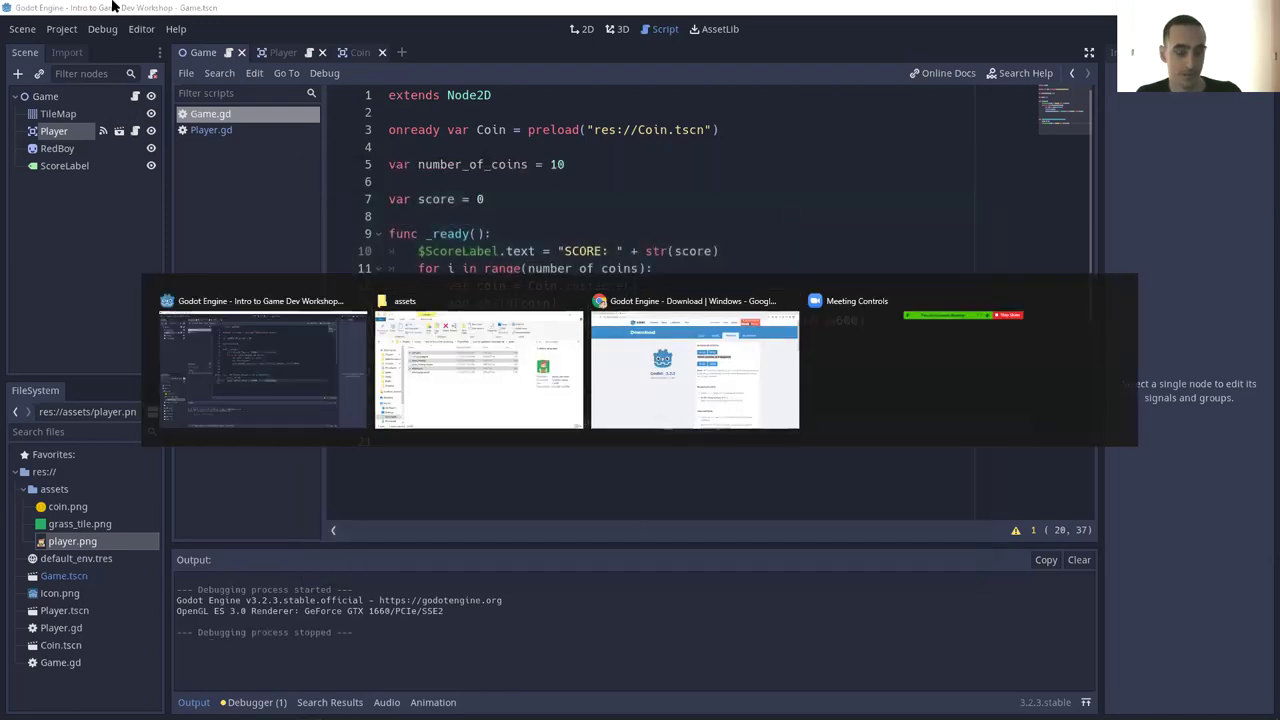
- Present the slide deck full screen and advance to the 'That's the talk! Questions?' slide
left_click(118, 12)
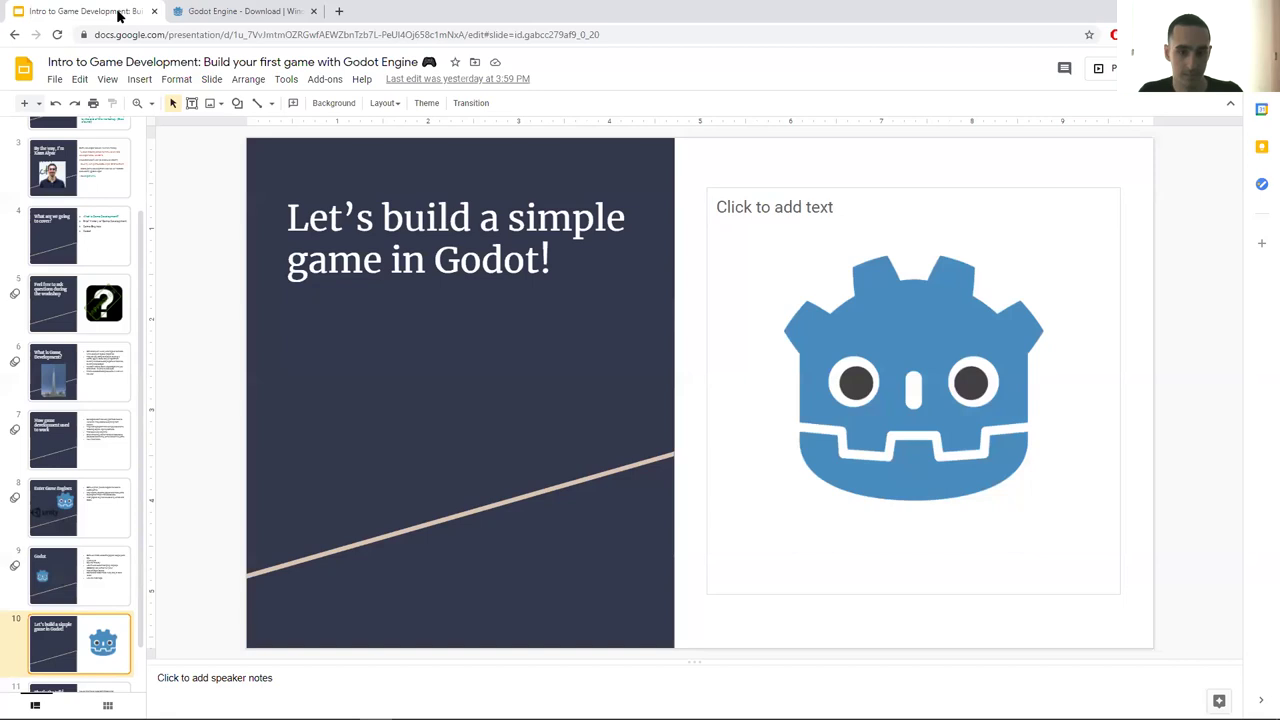
key("ctrl+F5")
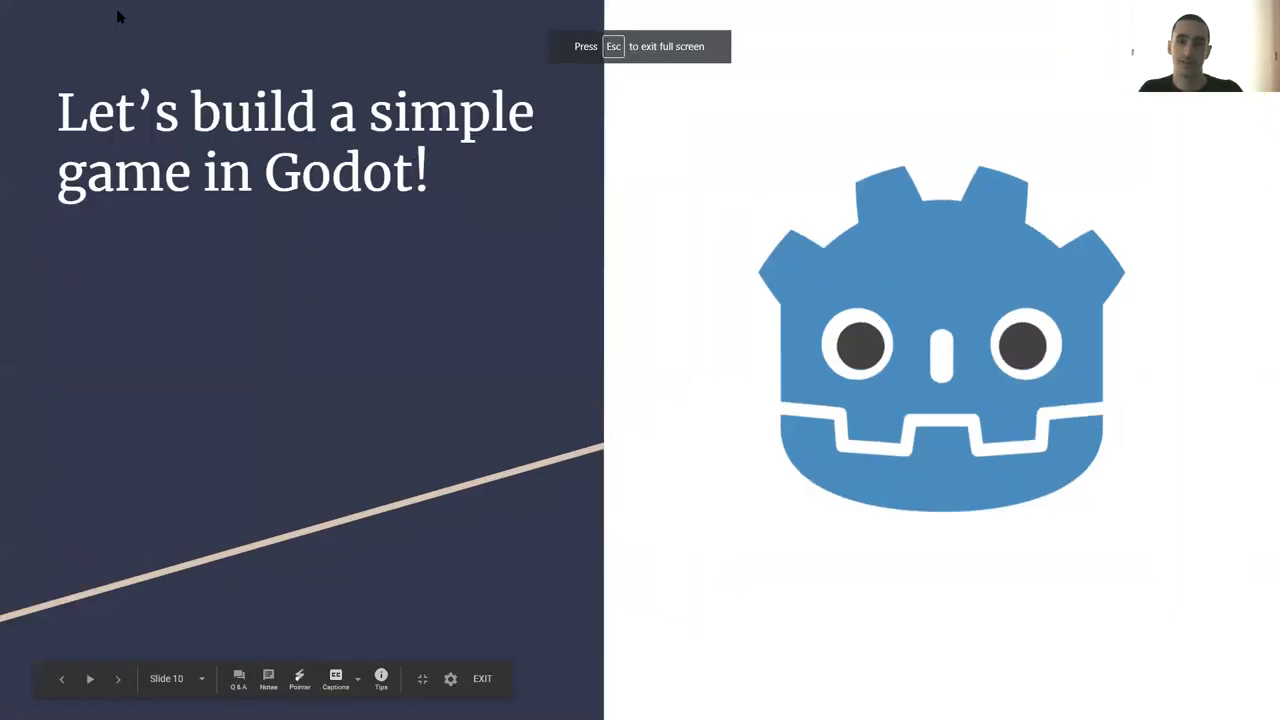
key("Right")
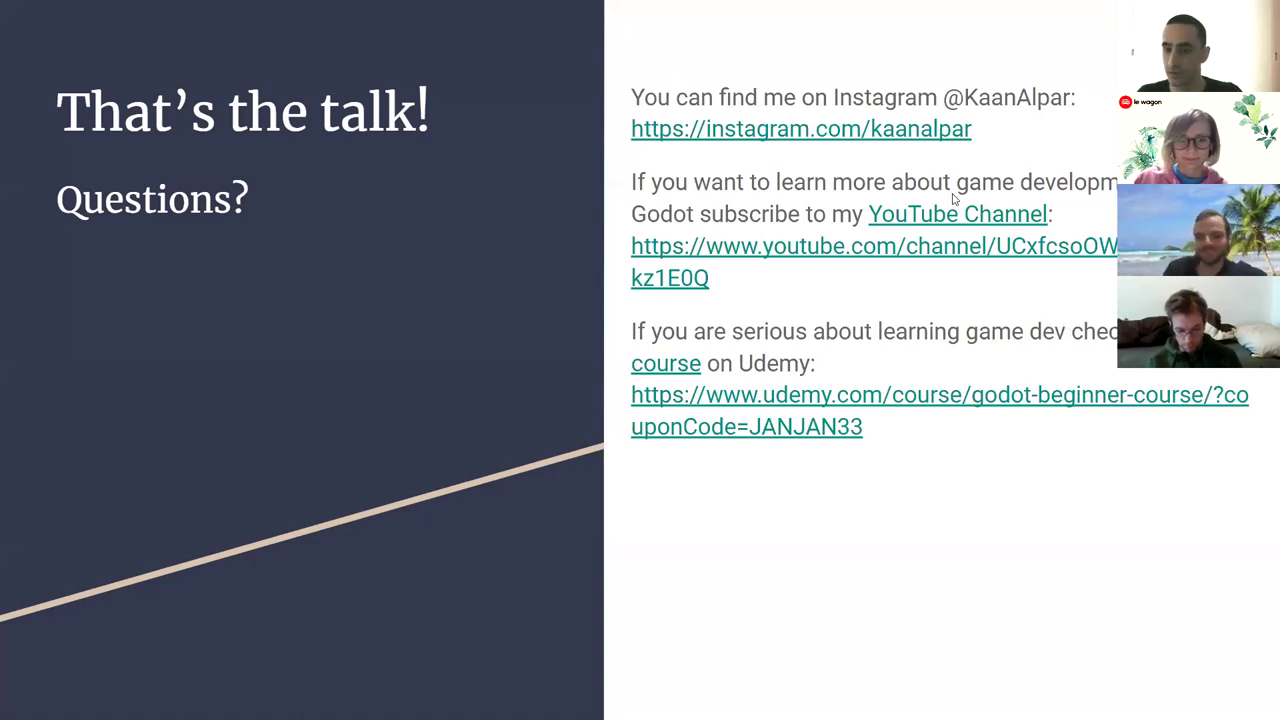
- In the Player scene, drag the collision shape aside, undo the move, and return to the slides
key("alt+Tab")
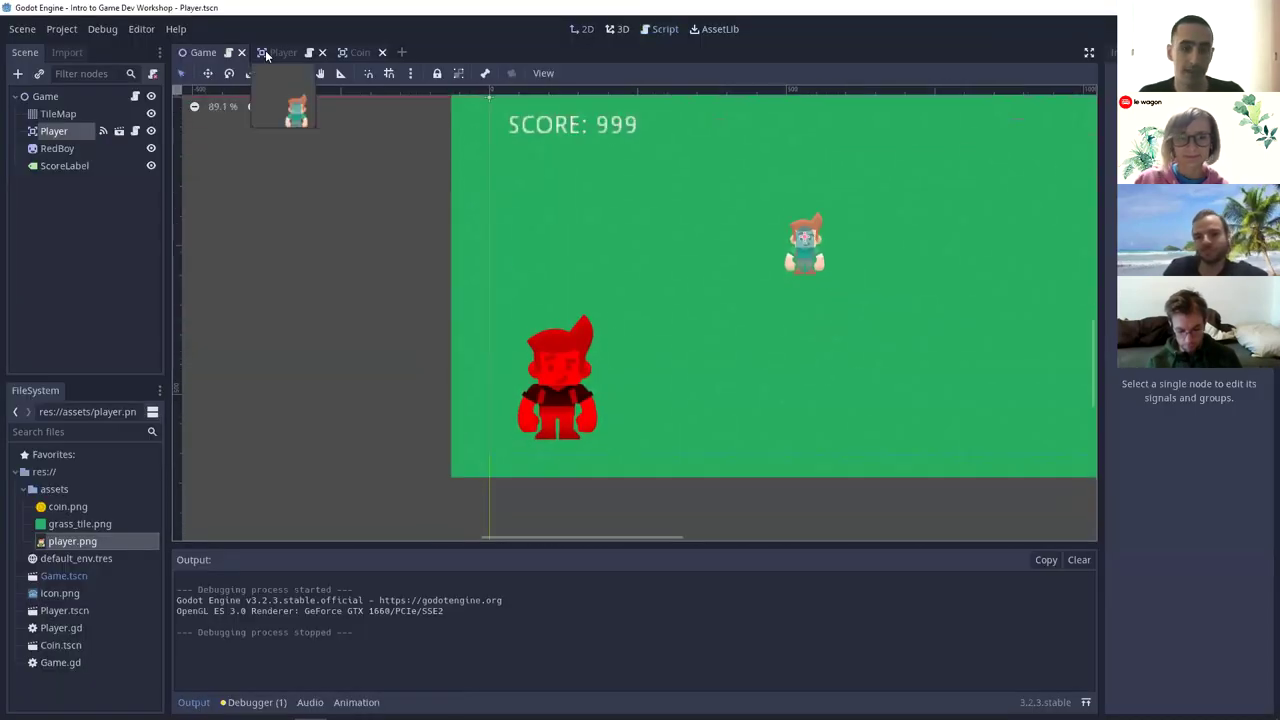
left_click(265, 51)
scroll(703, 340, "up", 2)
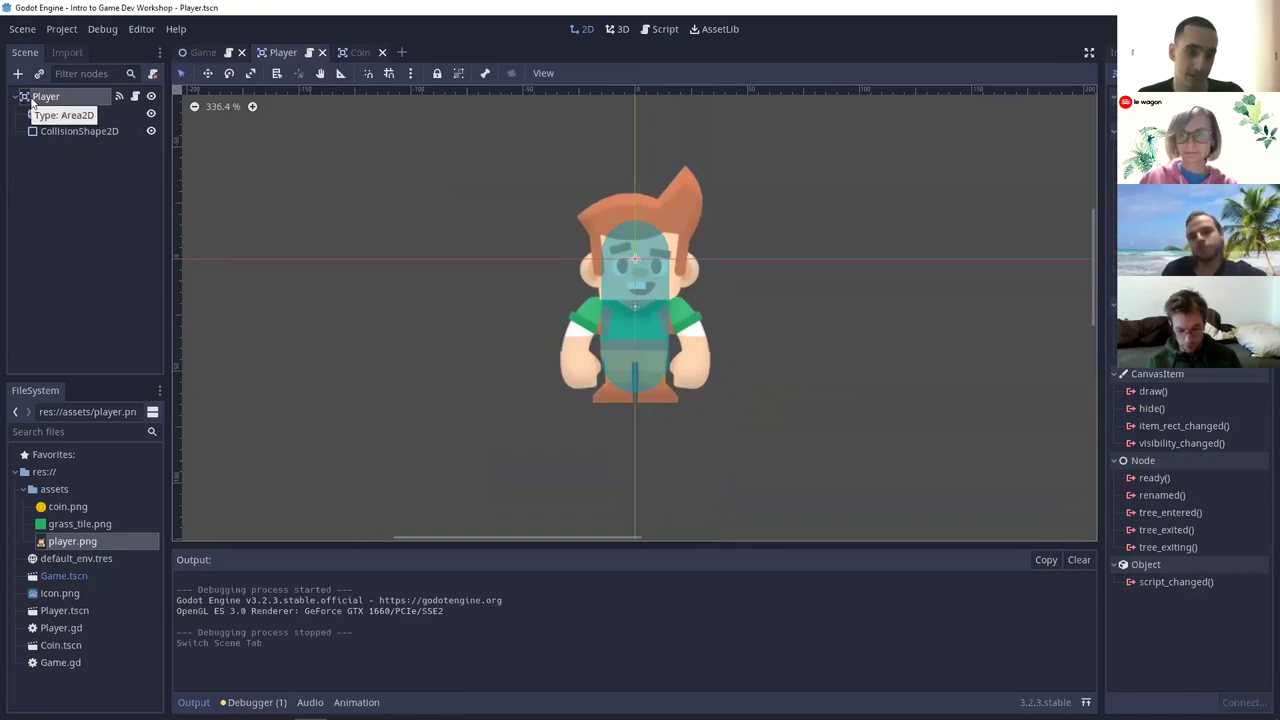
scroll(480, 266, "up", 1)
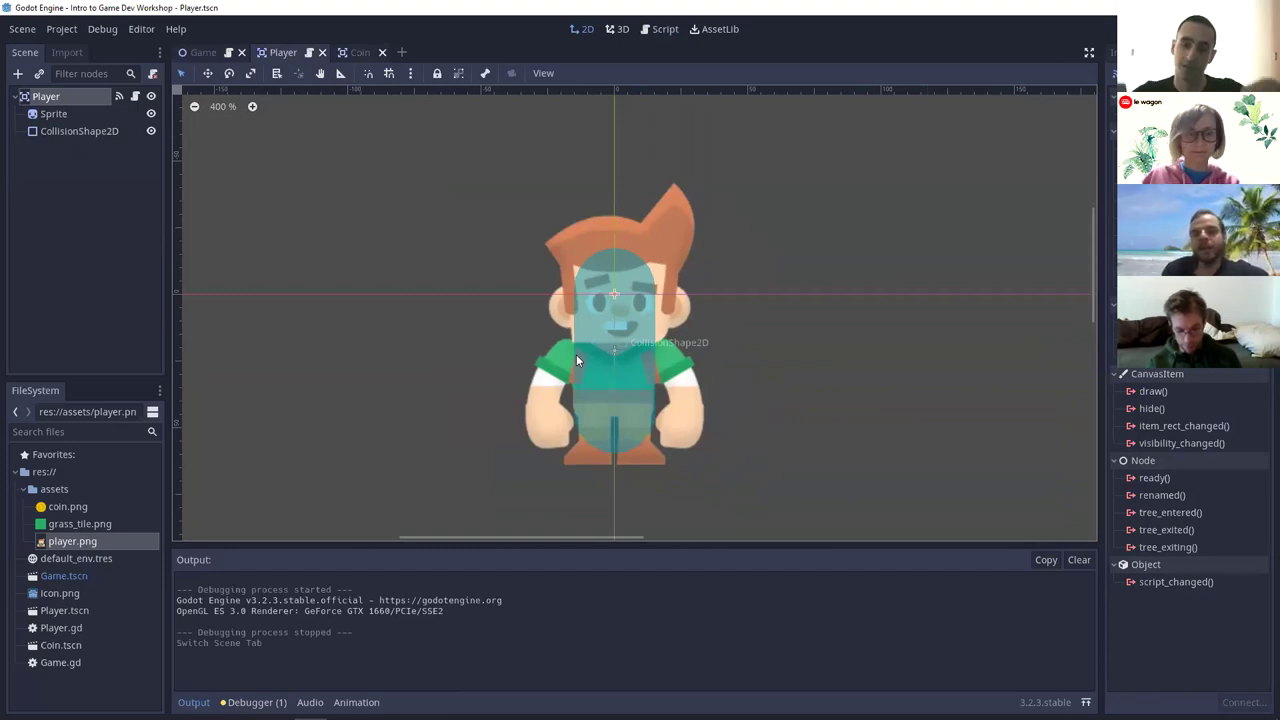
left_click_drag(653, 340, 1270, 360)
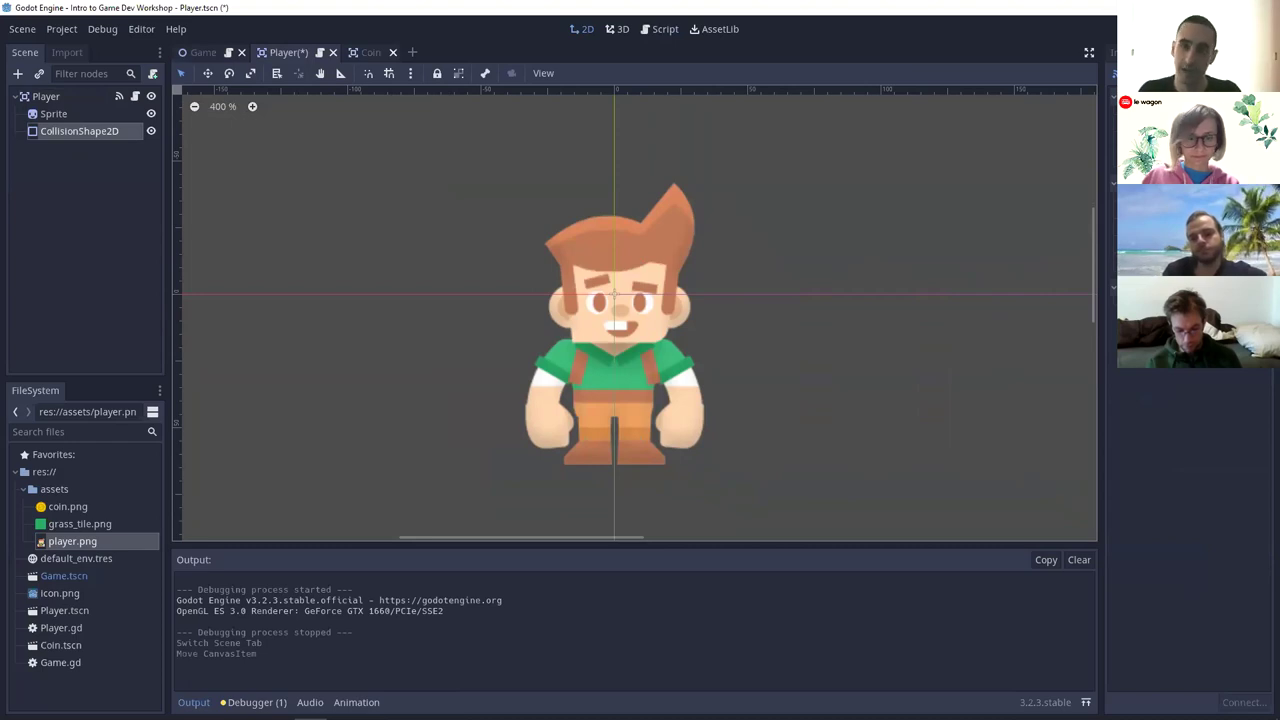
key("ctrl+z")
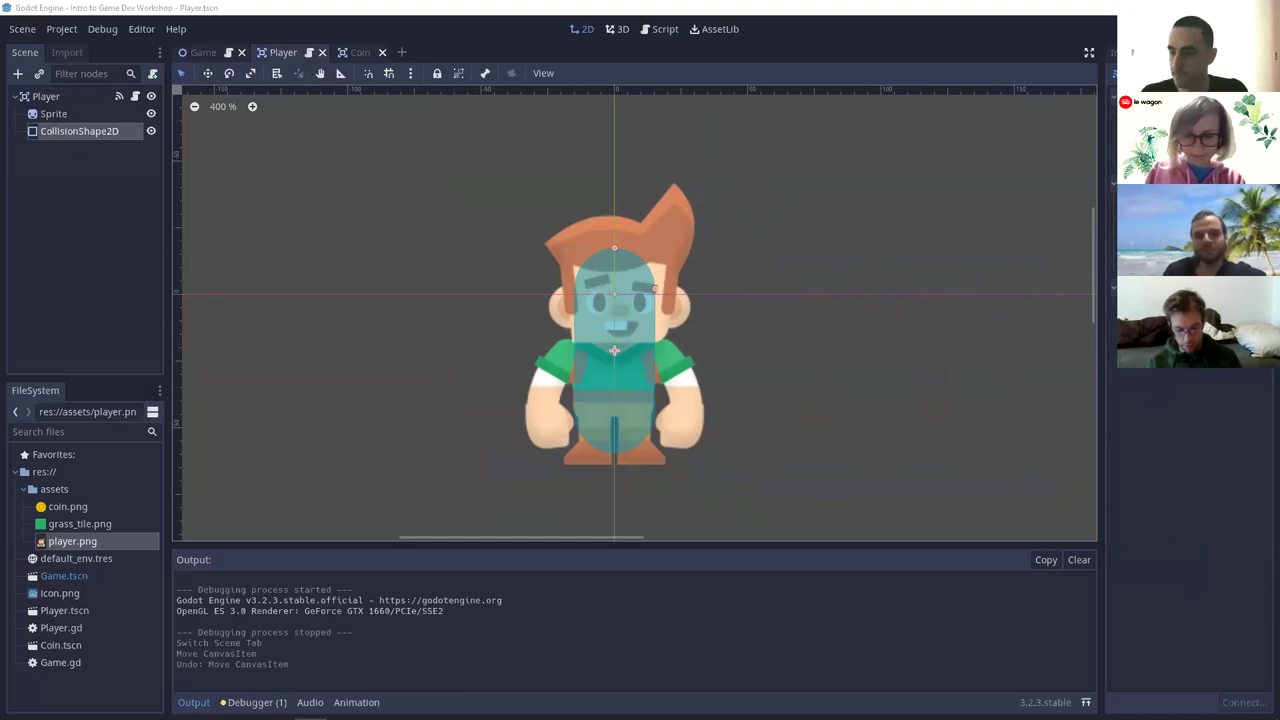
key("alt+Tab")
key("alt+Tab")
key("alt+Tab")
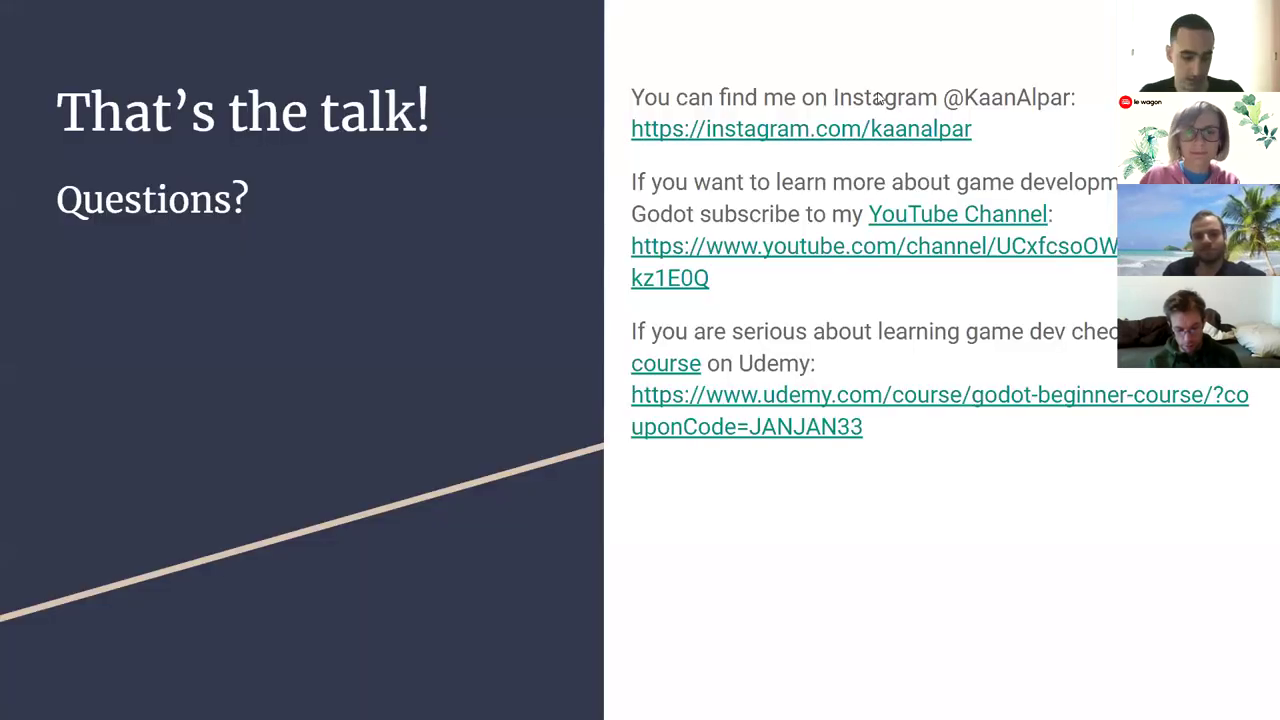
- Exit full screen and the slideshow to return to the slide editor
key("Escape")
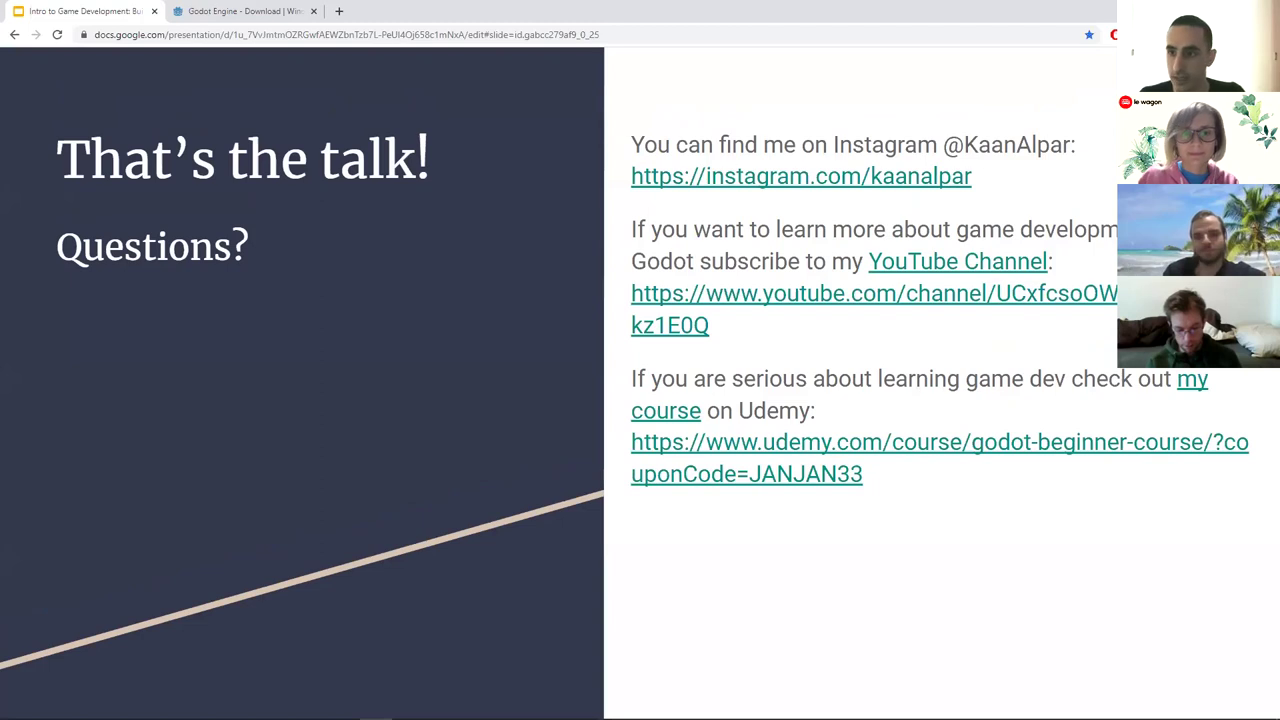
key("Escape")
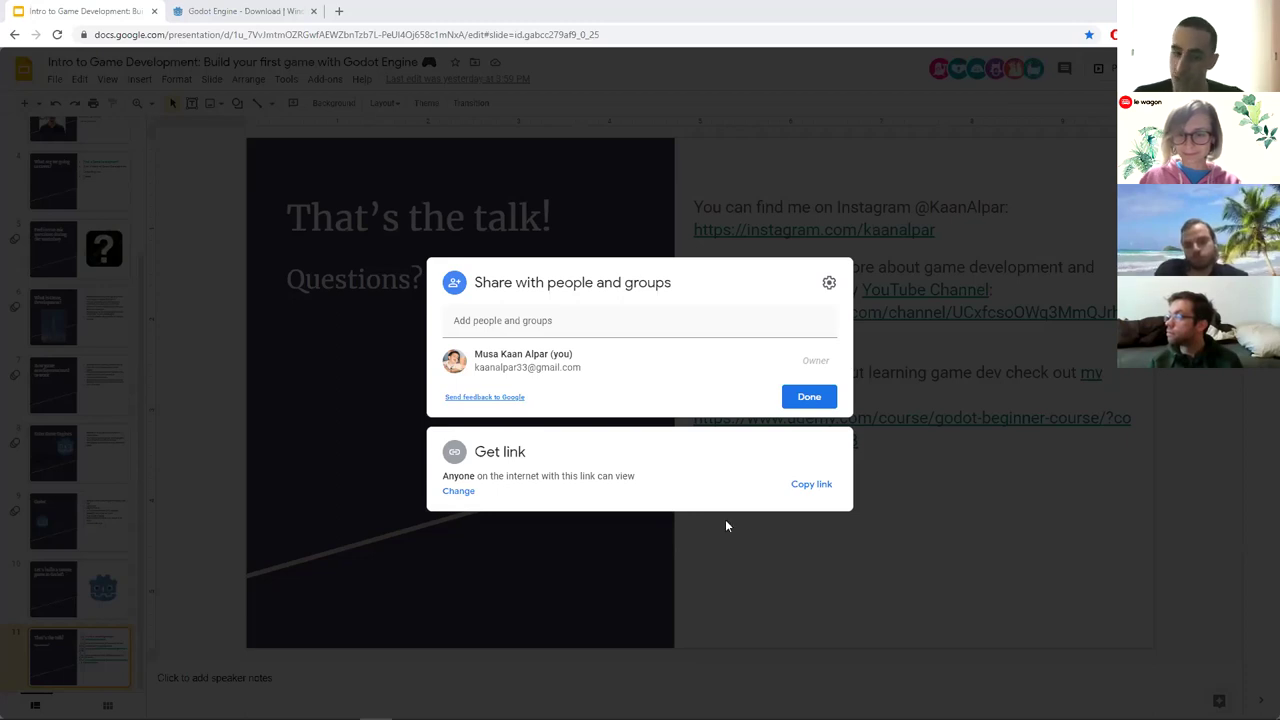
- In Godot's Game scene, instance the Player scene as a child of the Game root node
mouse_move(437, 651)
left_click(342, 706)
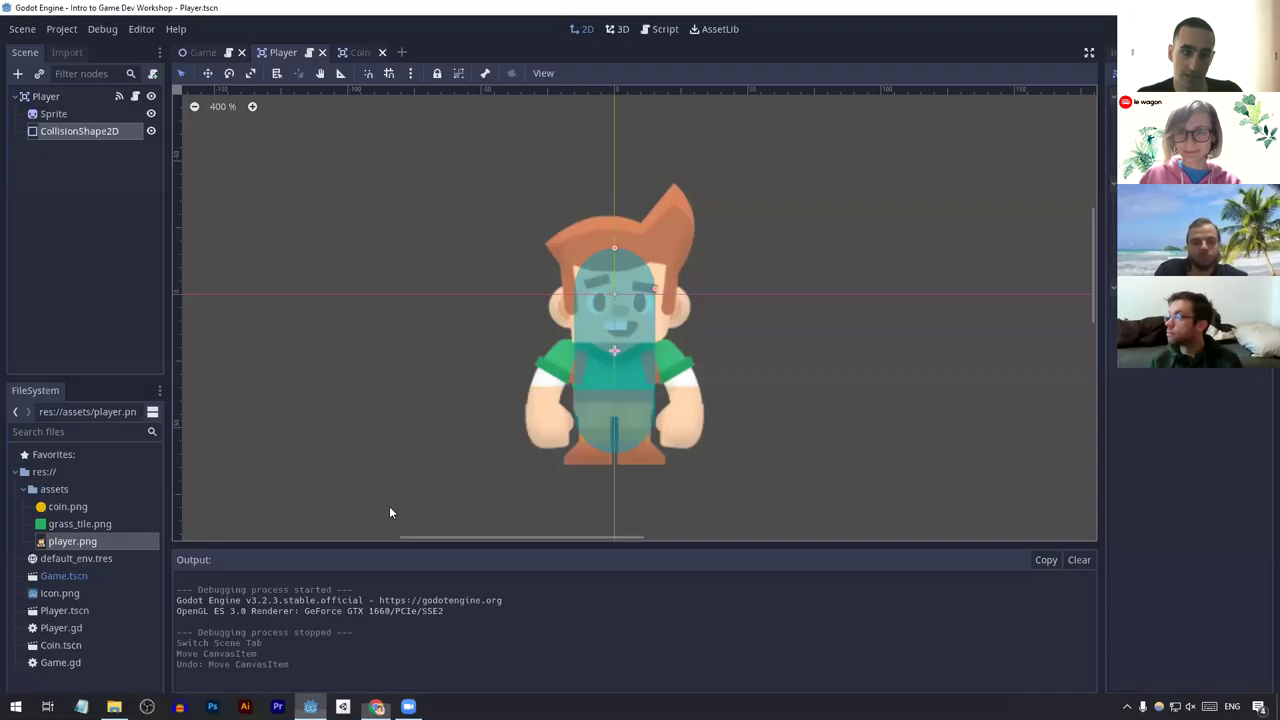
key("ctrl+shift+Tab")
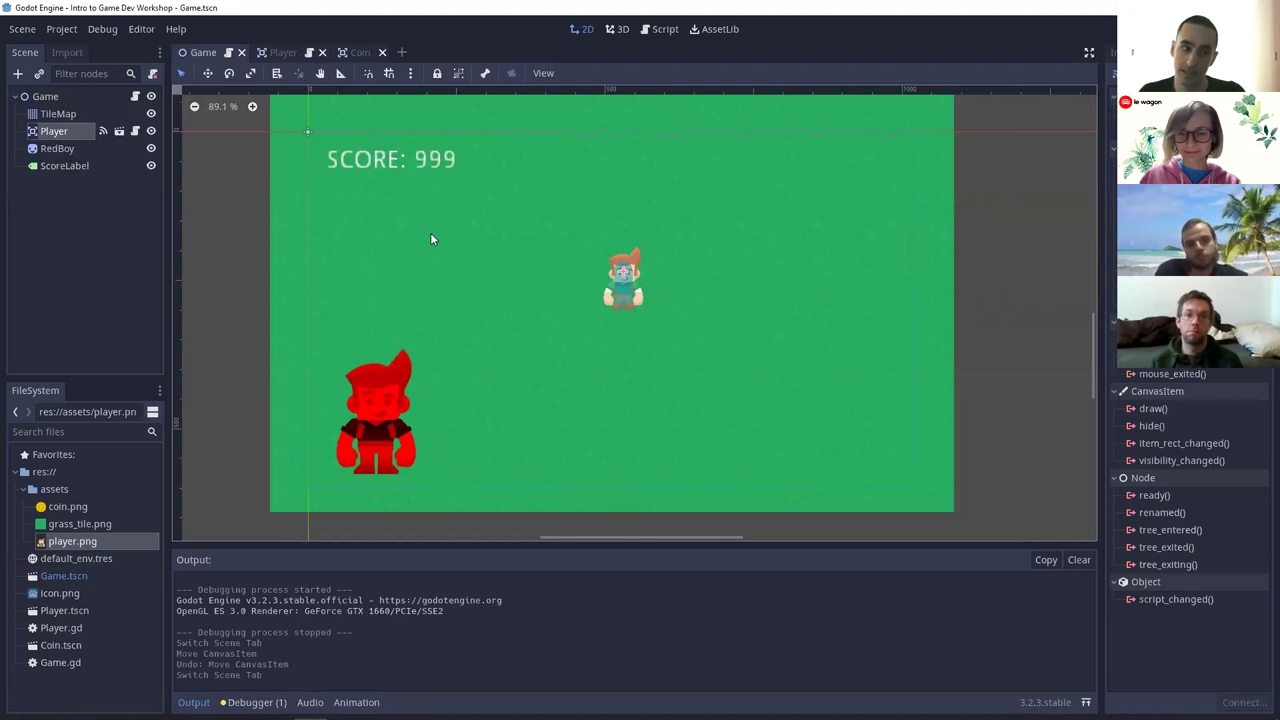
left_click(44, 96)
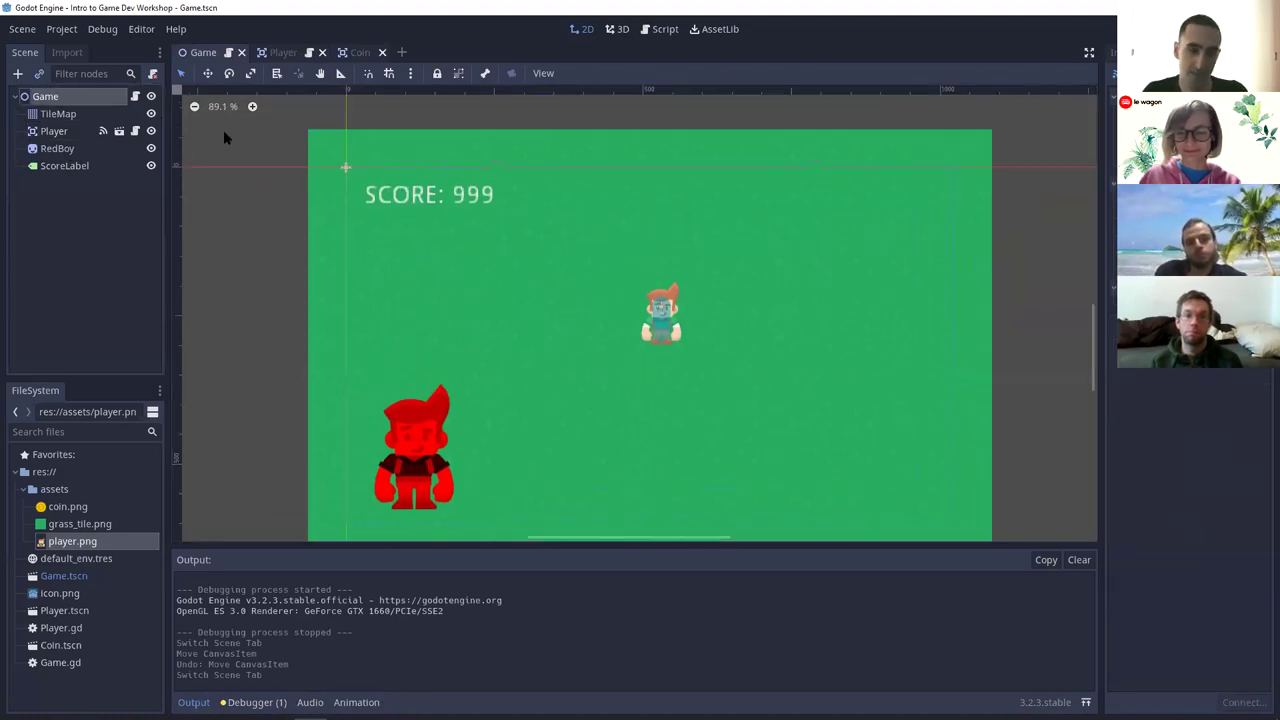
key("ctrl+shift+a")
type("player")
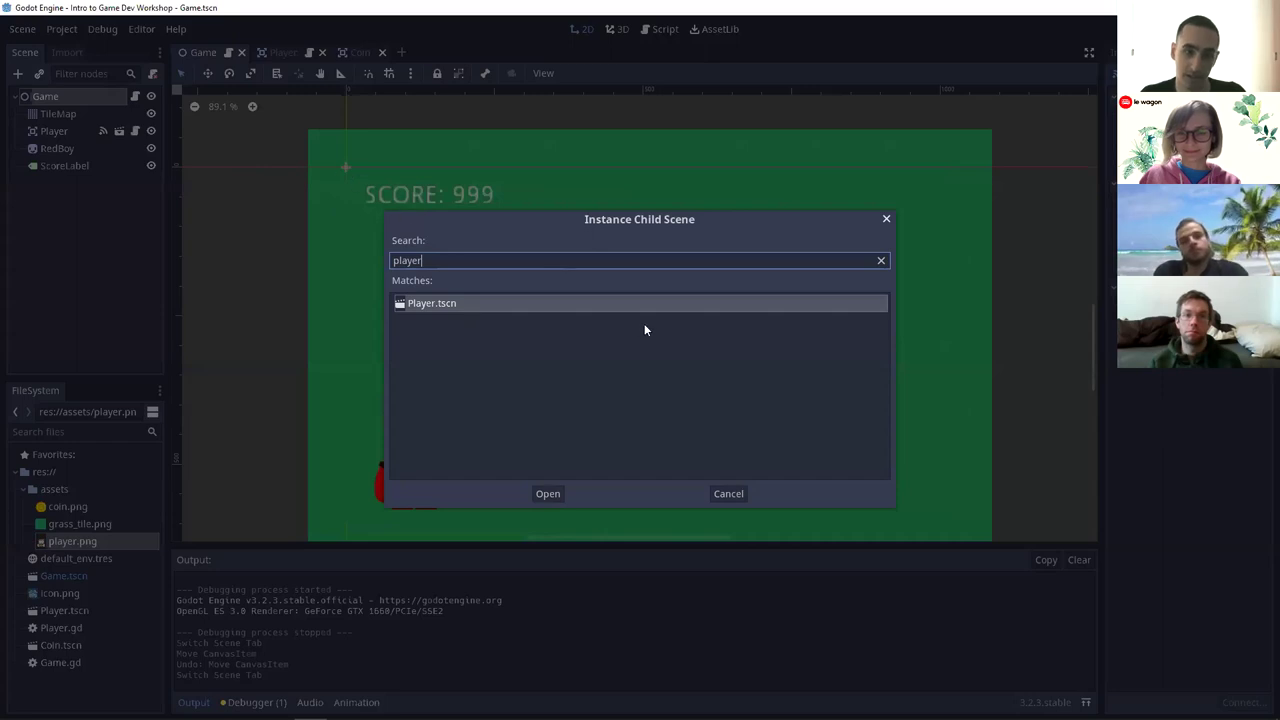
key("Return")
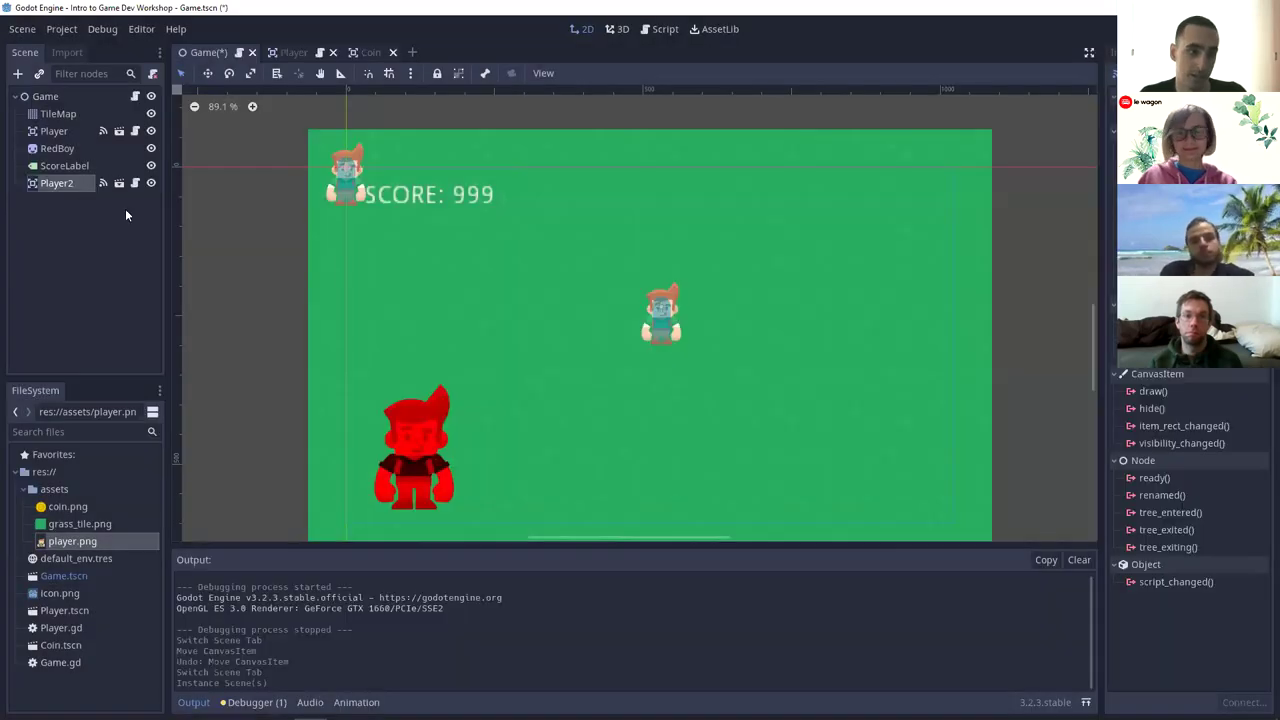
- Position the new player, then duplicate it into copies spread across the green field
left_click_drag(346, 175, 426, 260)
key("ctrl+d")
key("ctrl+d")
key("ctrl+d")
key("ctrl+d")
key("ctrl+d")
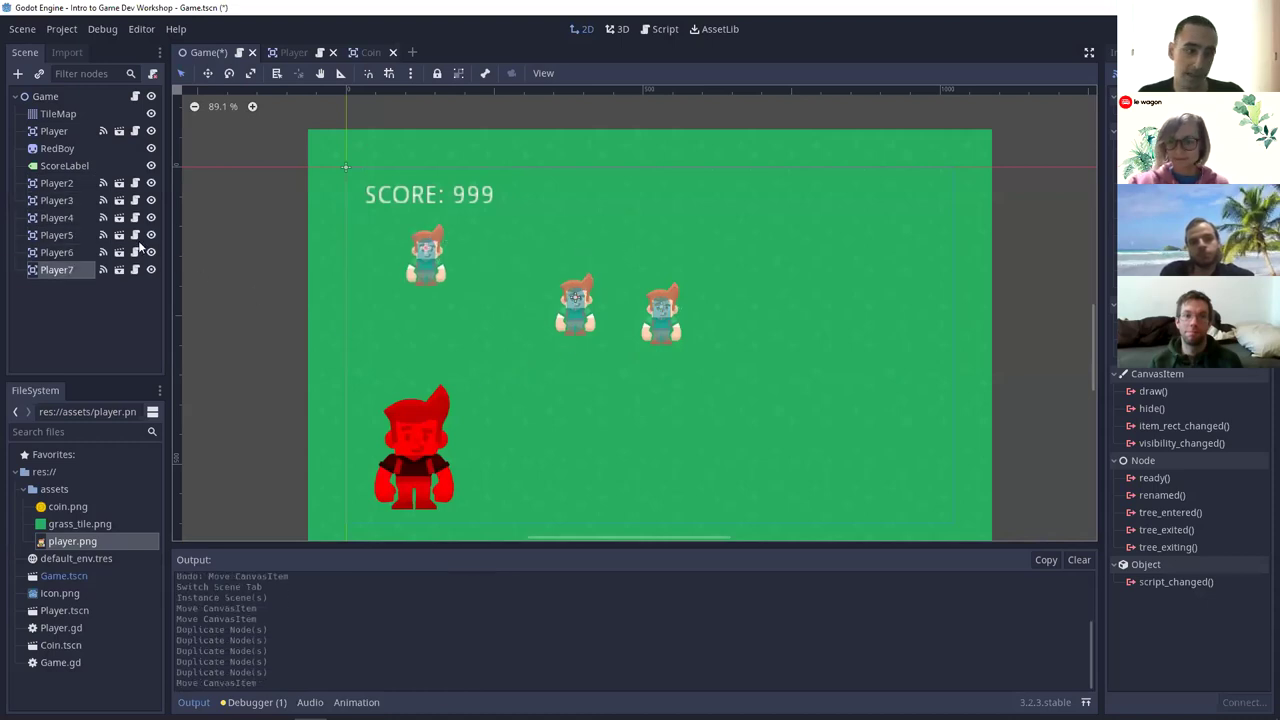
left_click_drag(620, 270, 512, 393)
left_click_drag(577, 312, 622, 388)
left_click(512, 377)
left_click_drag(512, 375, 543, 276)
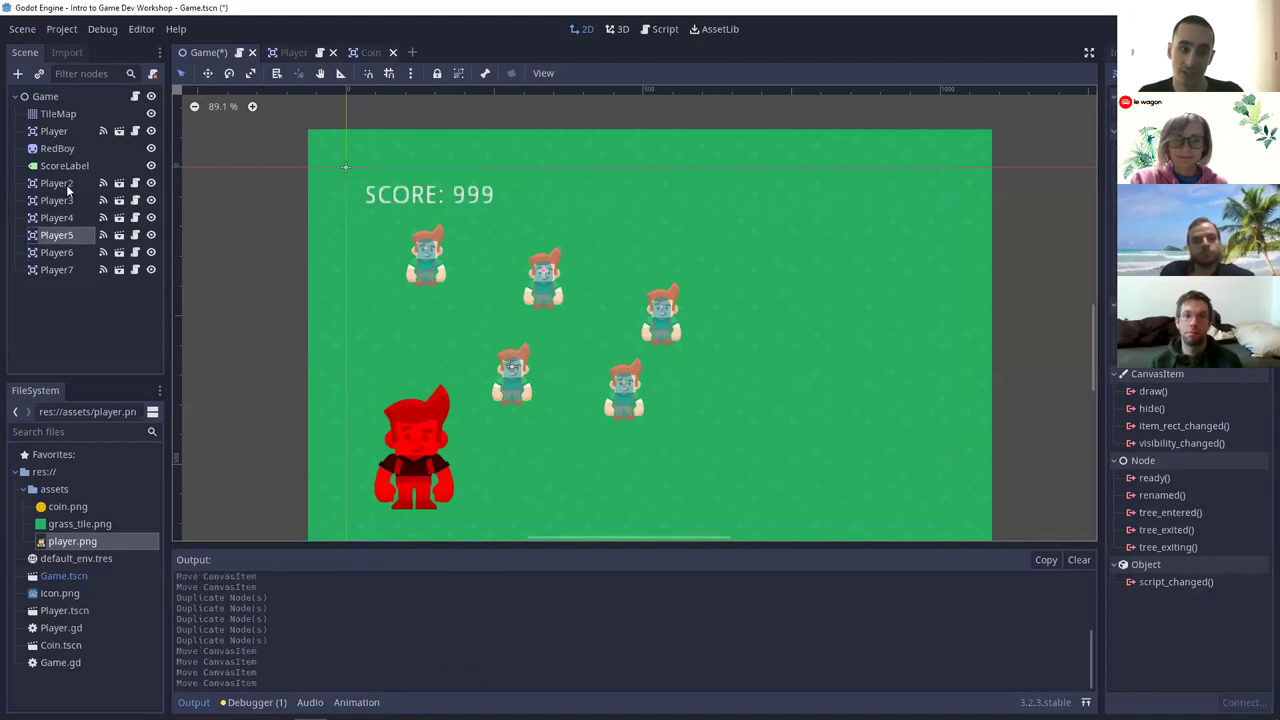
left_click(42, 188)
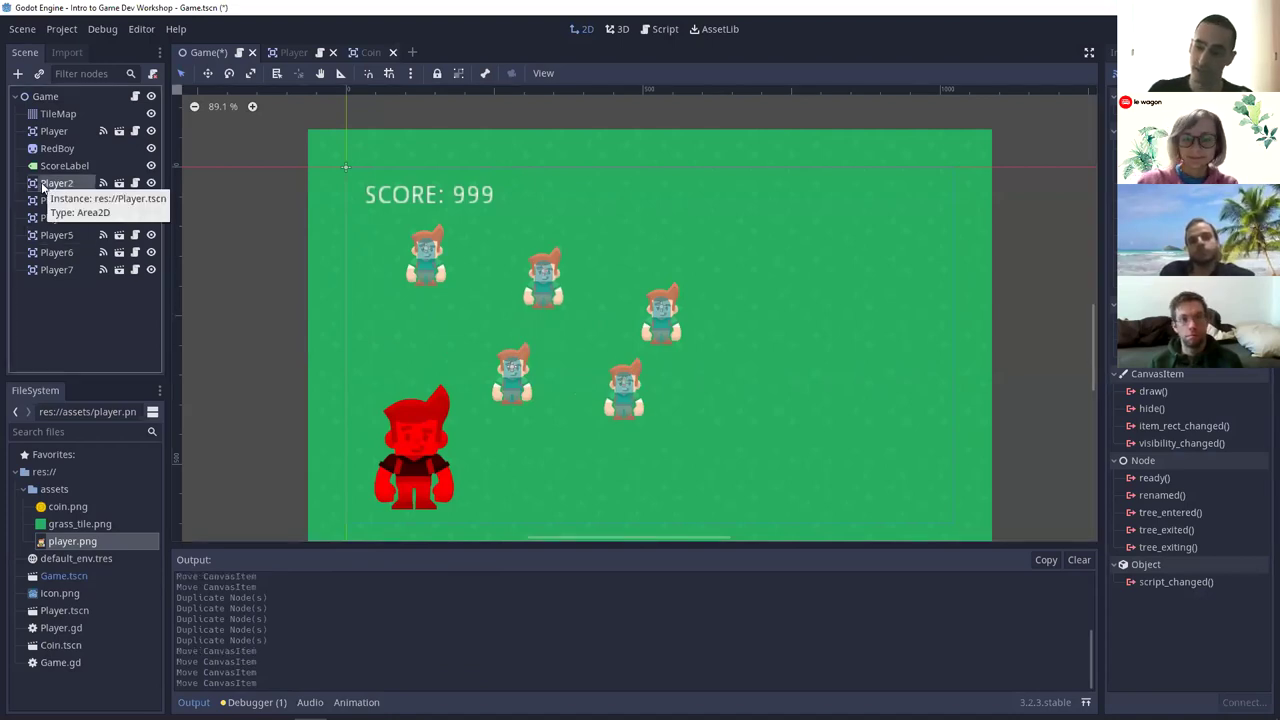
- Set the Player scene's Sprite scale to 0.1 on both x and y and save
left_click(293, 52)
left_click(46, 96)
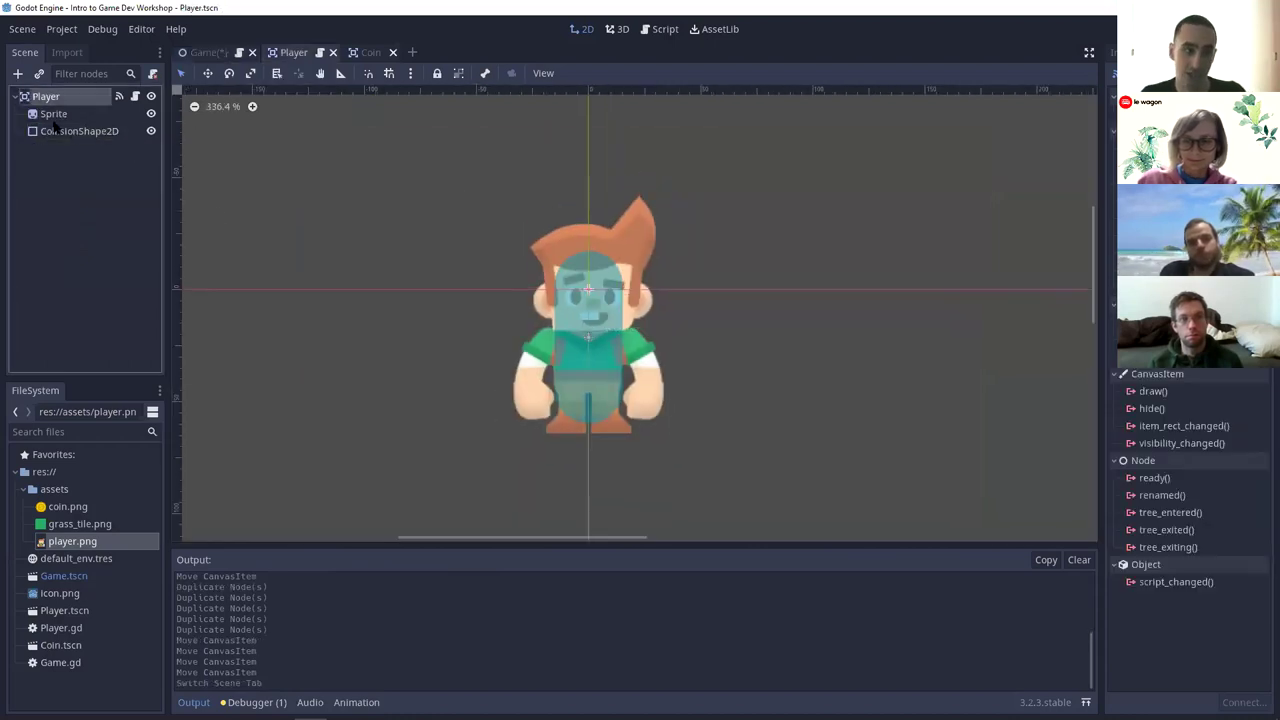
left_click(53, 113)
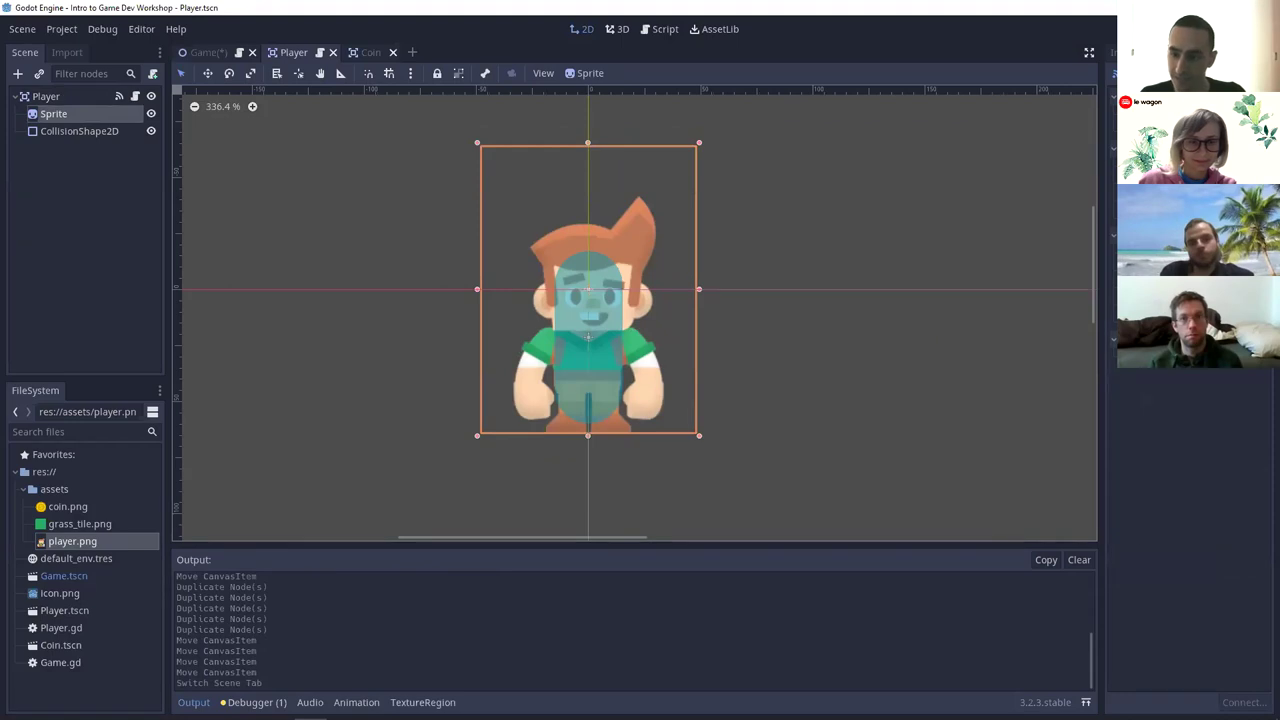
left_click(1247, 347)
type("0.1")
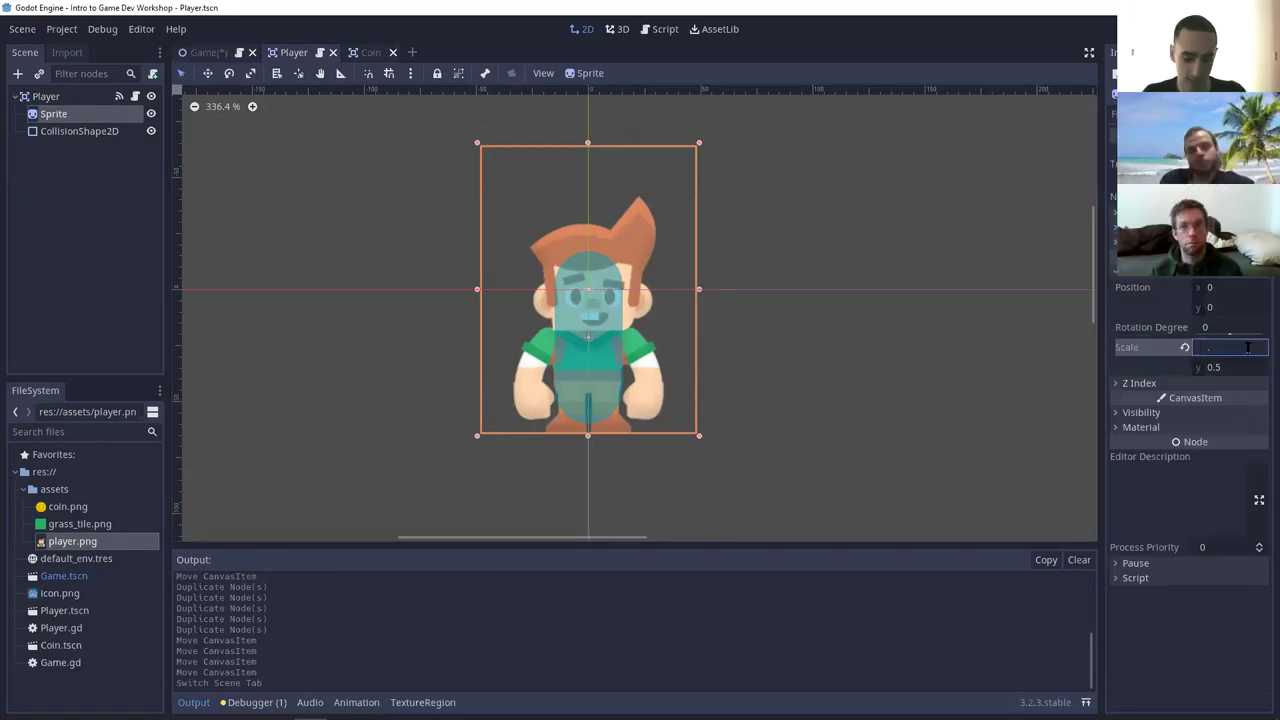
key("Tab")
type("0.1")
key("Return")
key("ctrl+s")
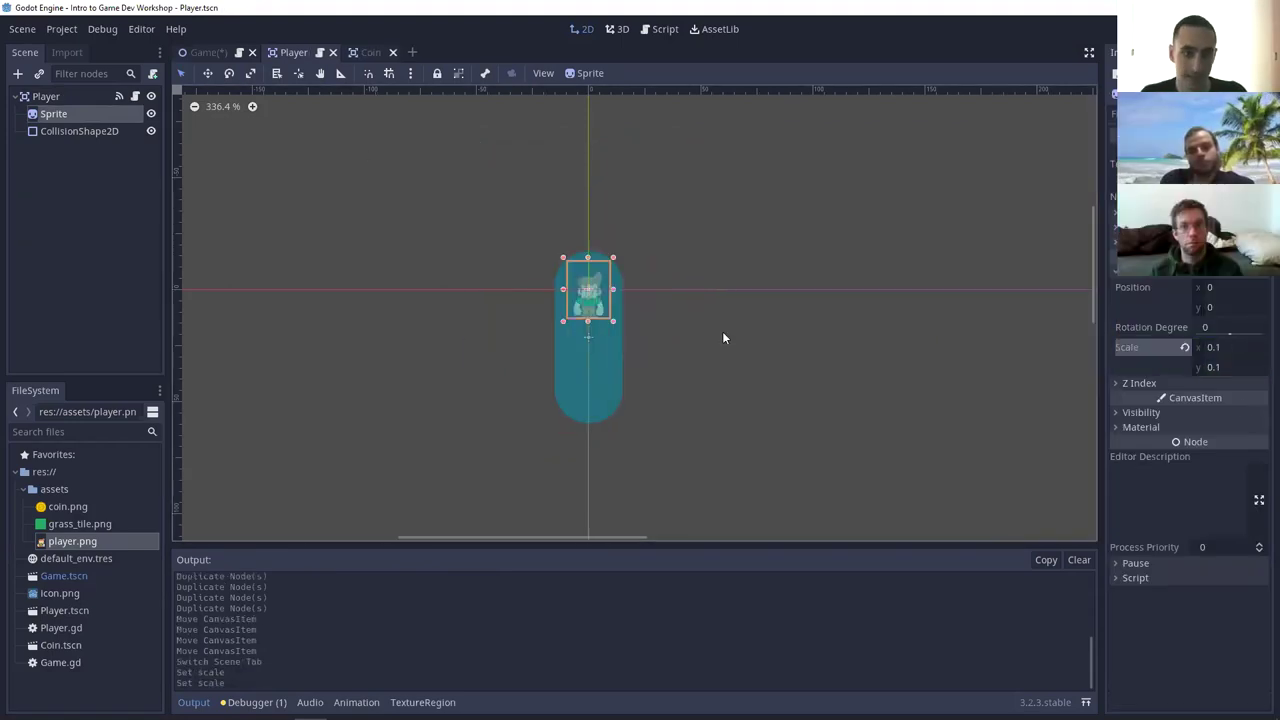
- In the Game scene, zoom to view the shrunken players and the SCORE label
left_click(204, 58)
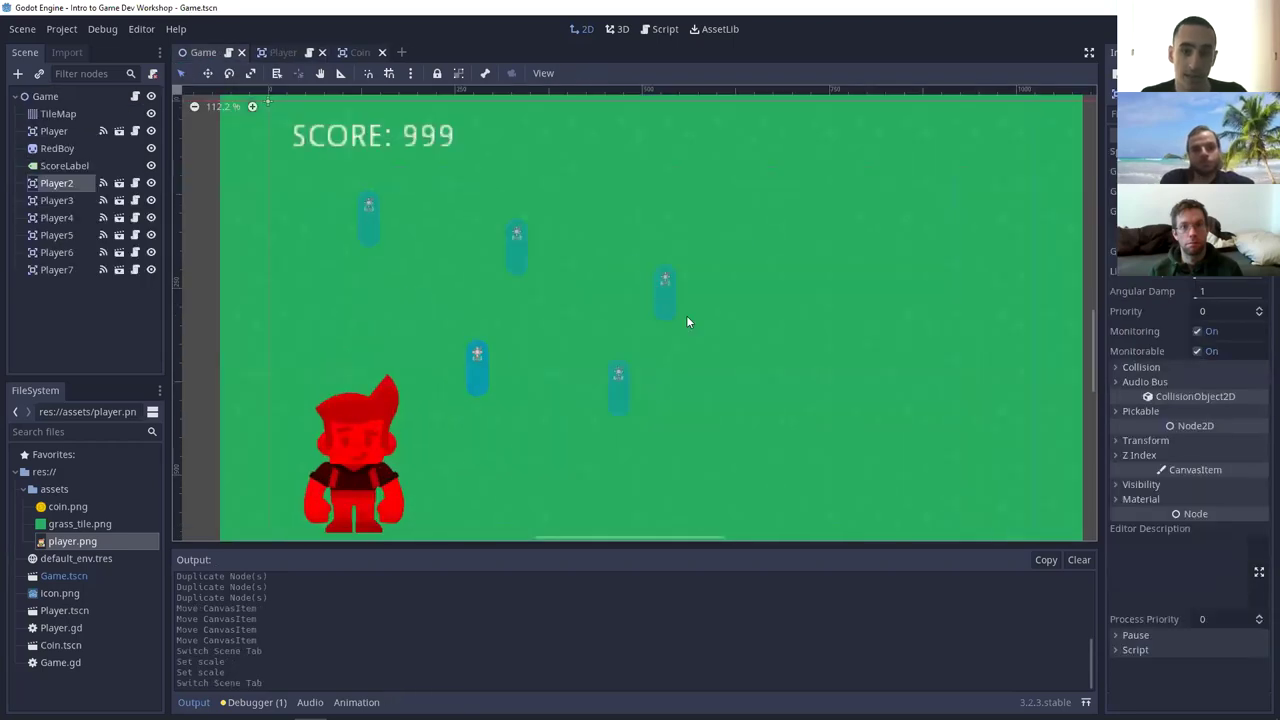
scroll(760, 240, "up", 3)
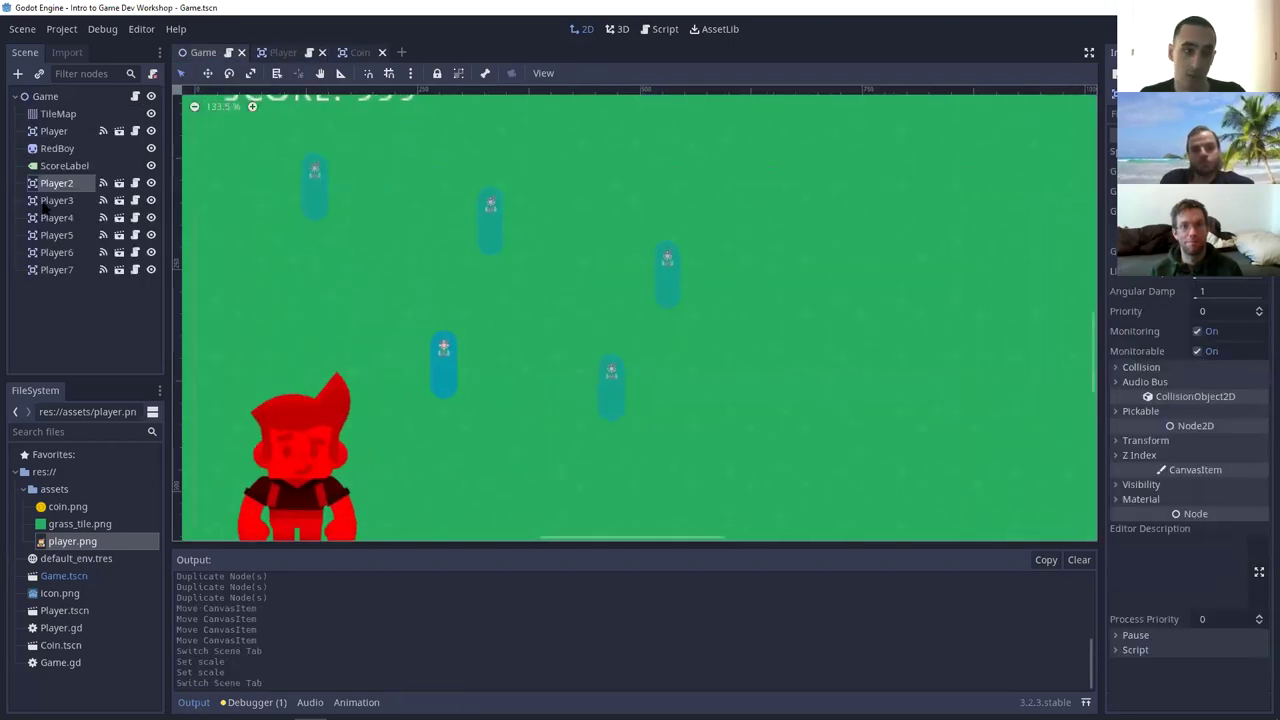
scroll(670, 250, "up", 2)
key("ctrl+equal")
key("ctrl+equal")
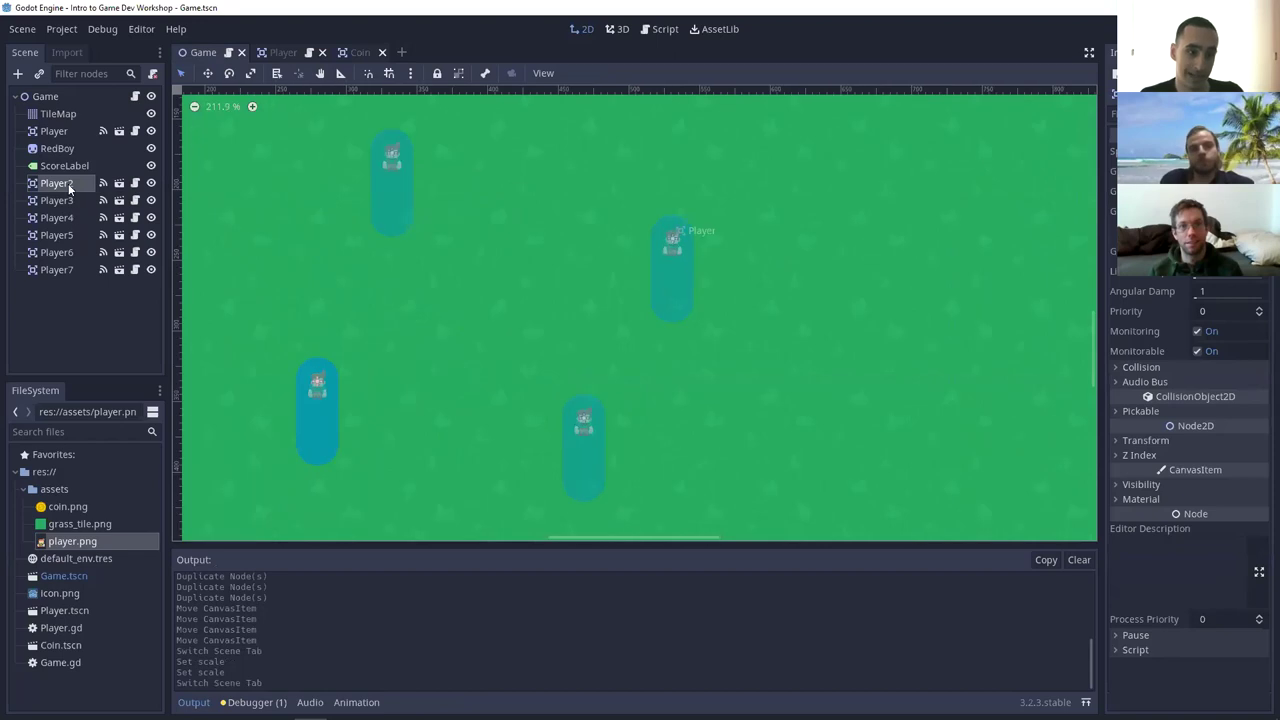
key("ctrl+minus")
key("ctrl+minus")
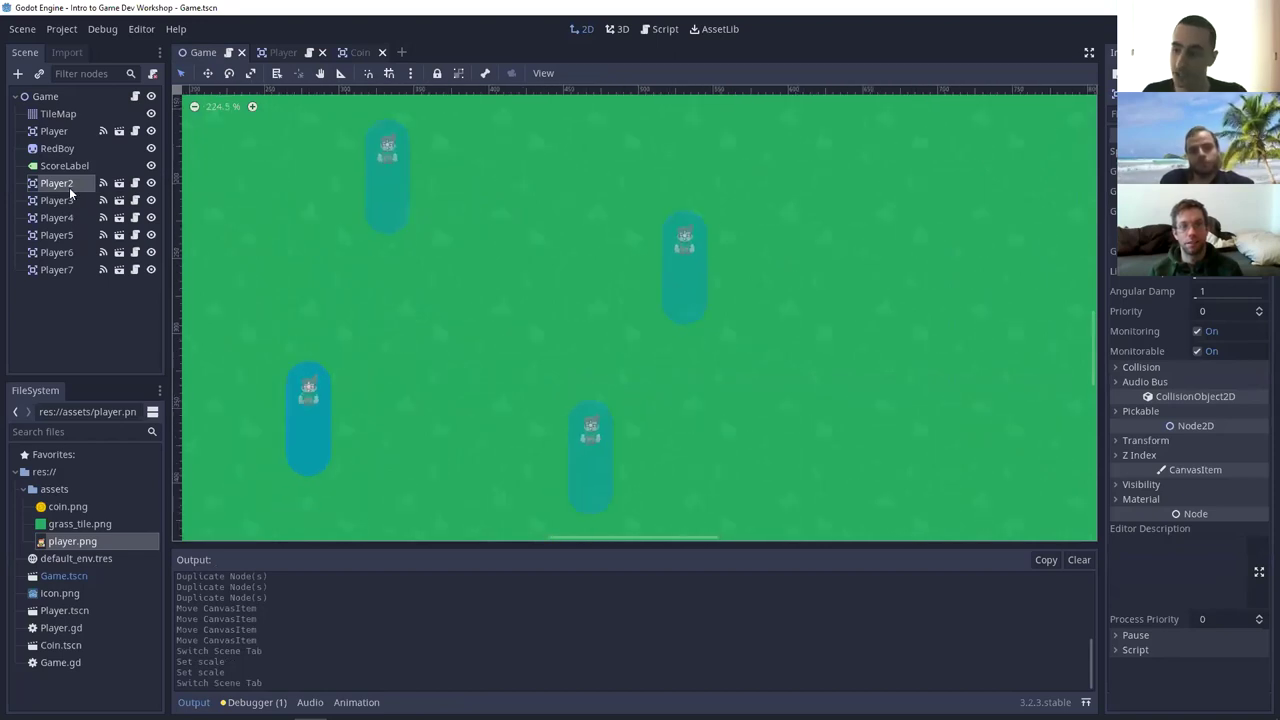
key("ctrl+minus")
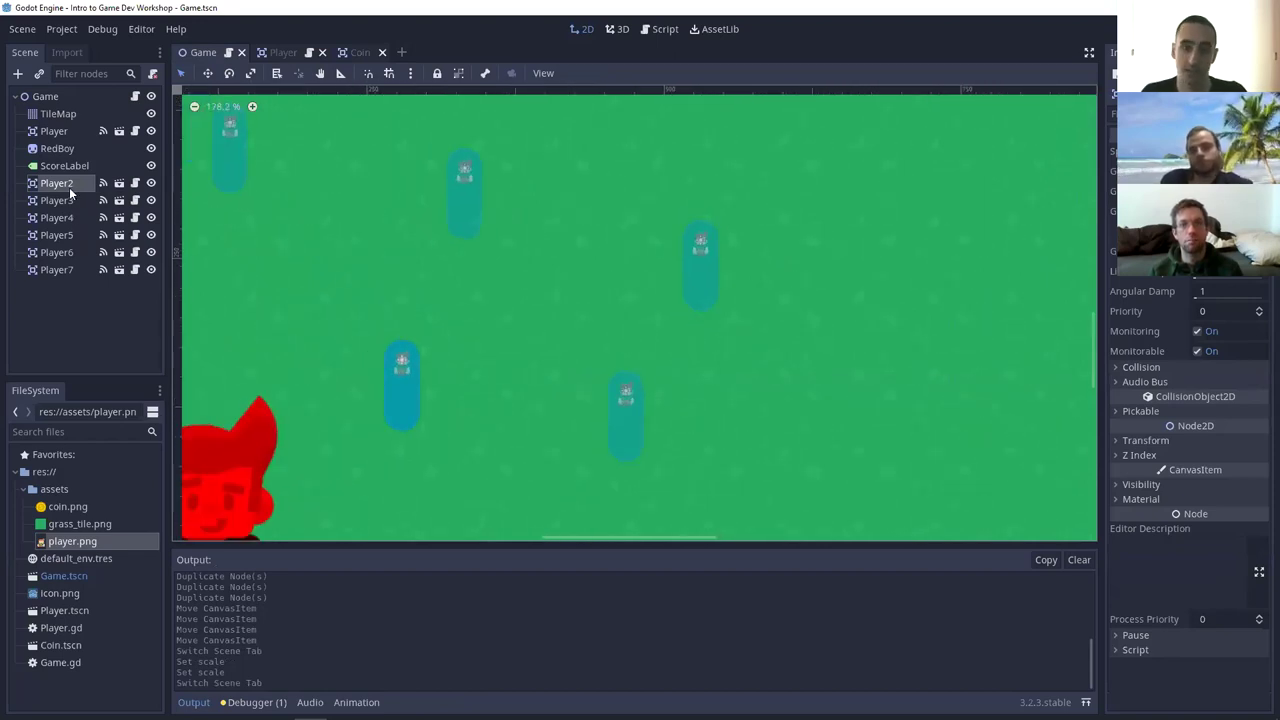
key("ctrl+minus")
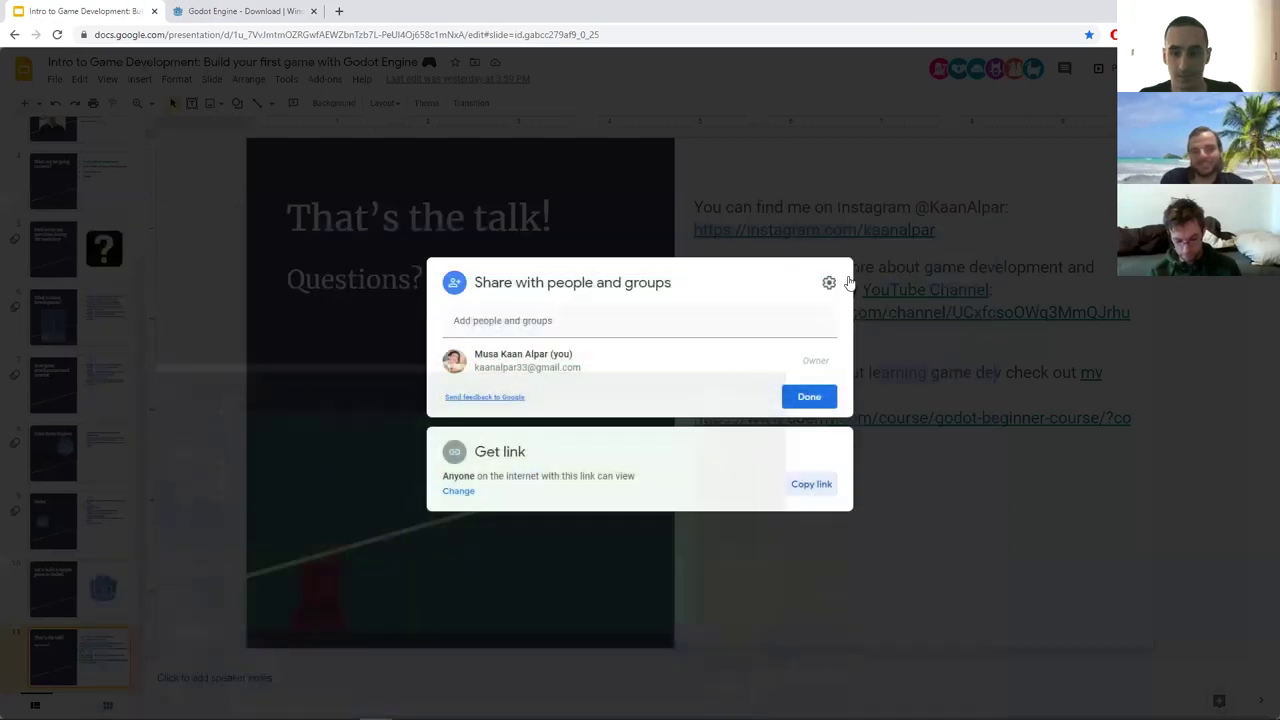
- Bring up the page's context menu, then open a new browser tab
key("shift+F10")
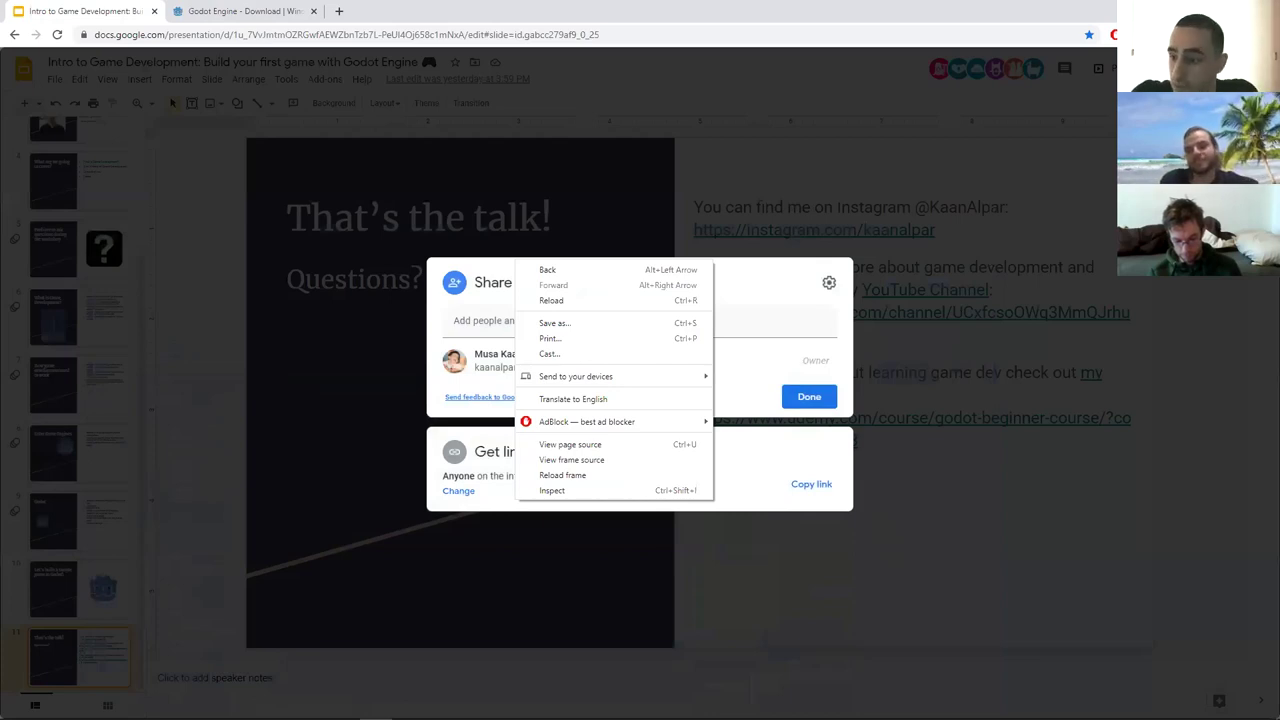
key("ctrl+t")
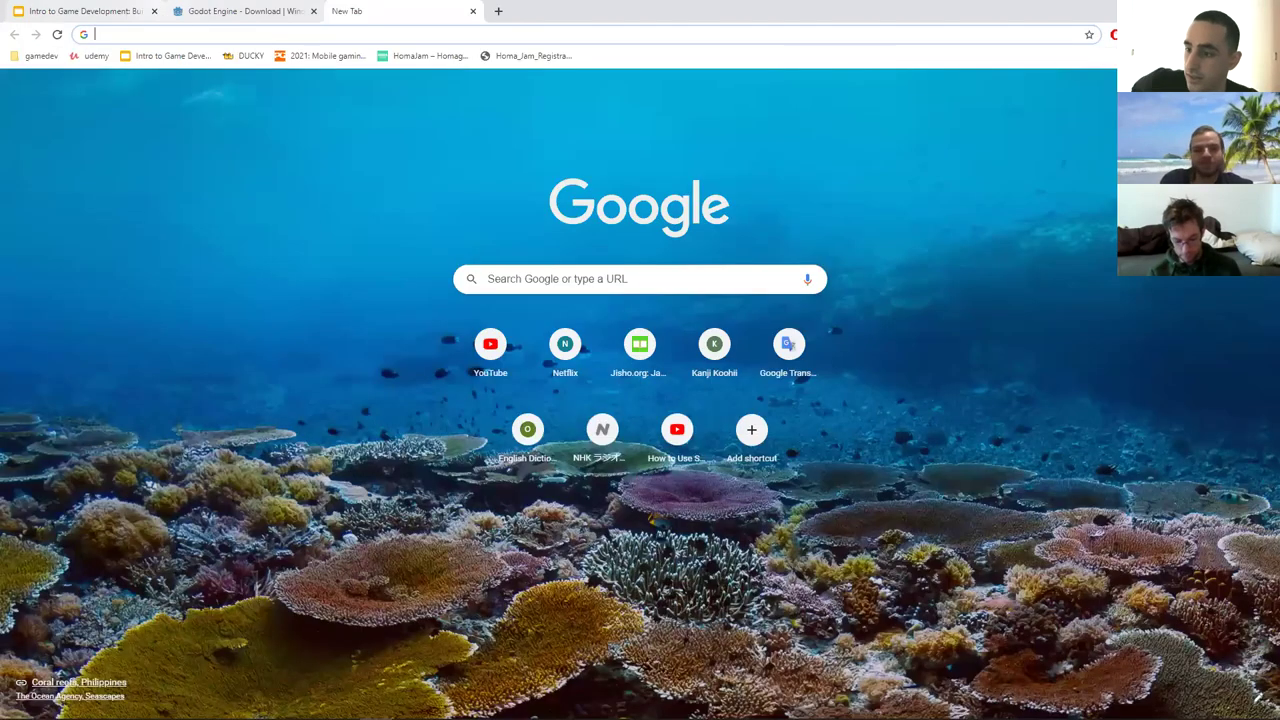
- Switch back to the Google Slides tab and turn the system volume up
key("ctrl+1")
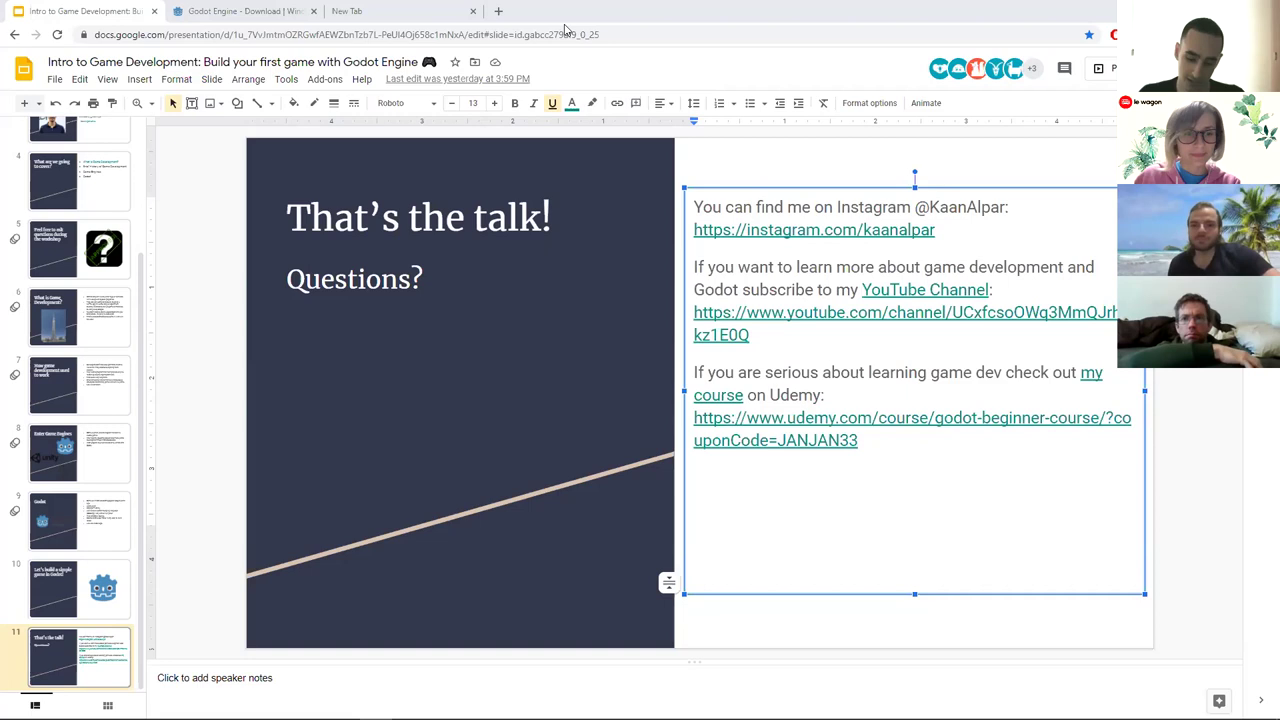
key("XF86AudioRaiseVolume")
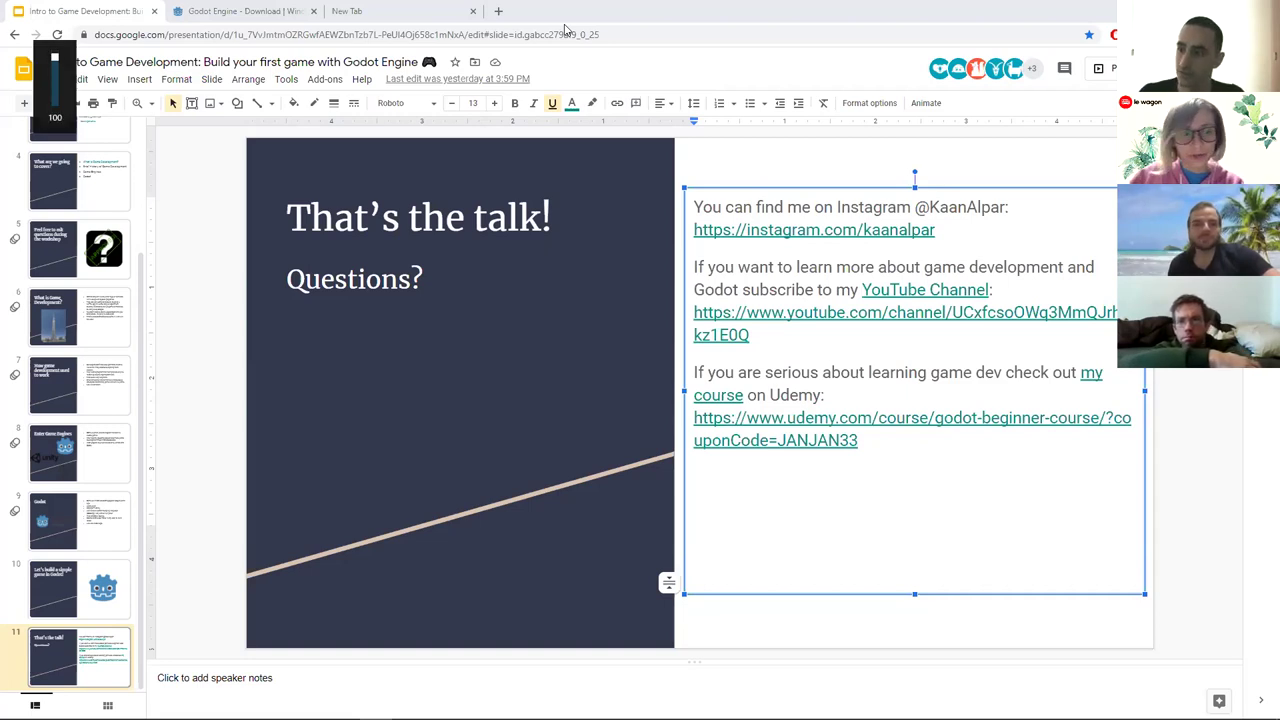